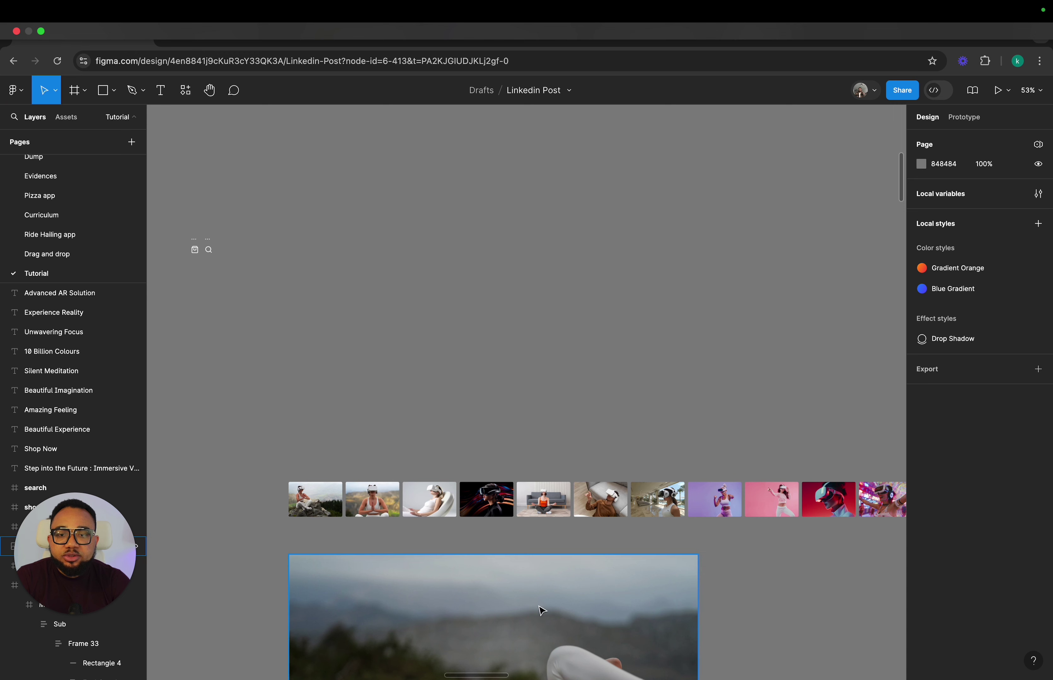
- Drag the arrow icon frame right to X 1073, Y −18752, beneath the cart and search icons
scroll(284, 428, down, 5)
scroll(286, 428, down, 1)
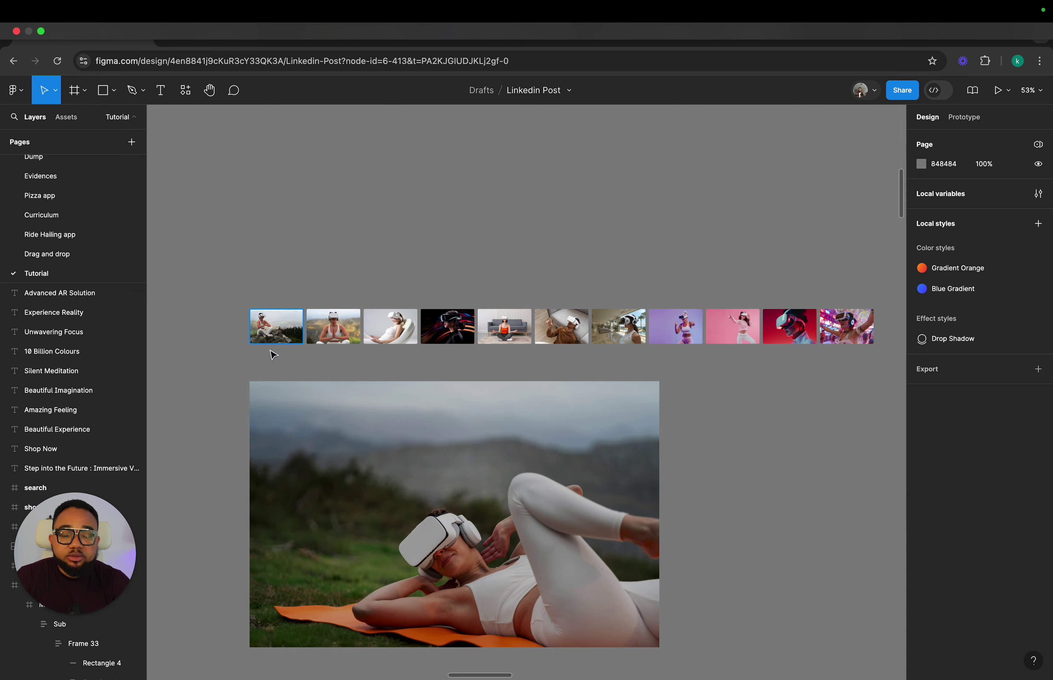
scroll(263, 399, up, 6)
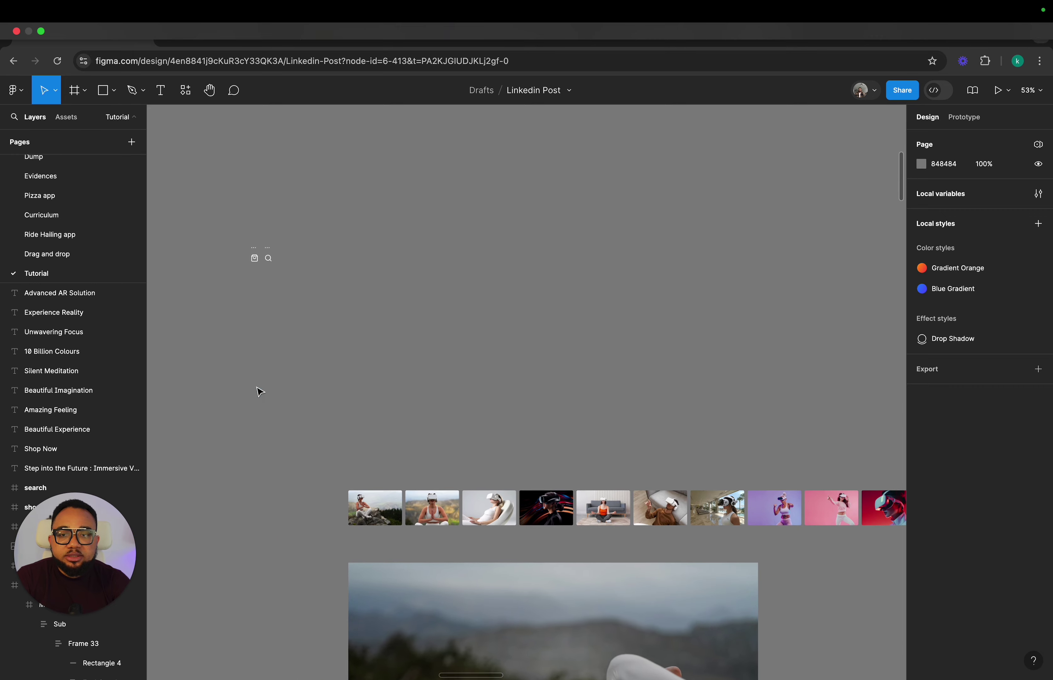
scroll(248, 296, left, 2)
scroll(251, 300, left, 1)
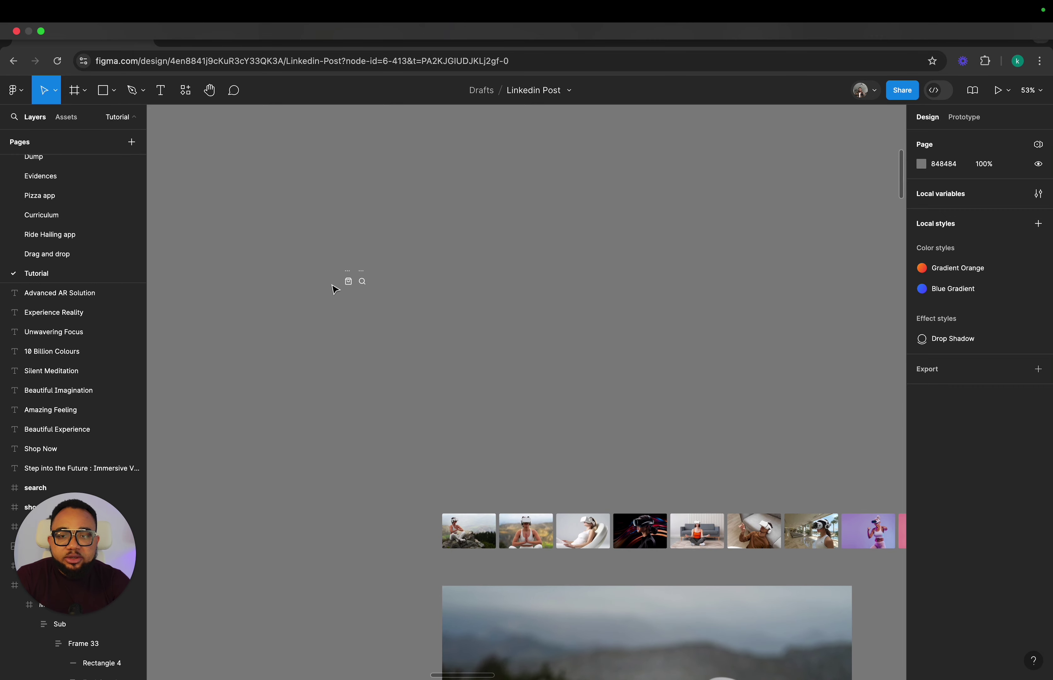
scroll(354, 286, up, 3)
scroll(356, 286, down, 2)
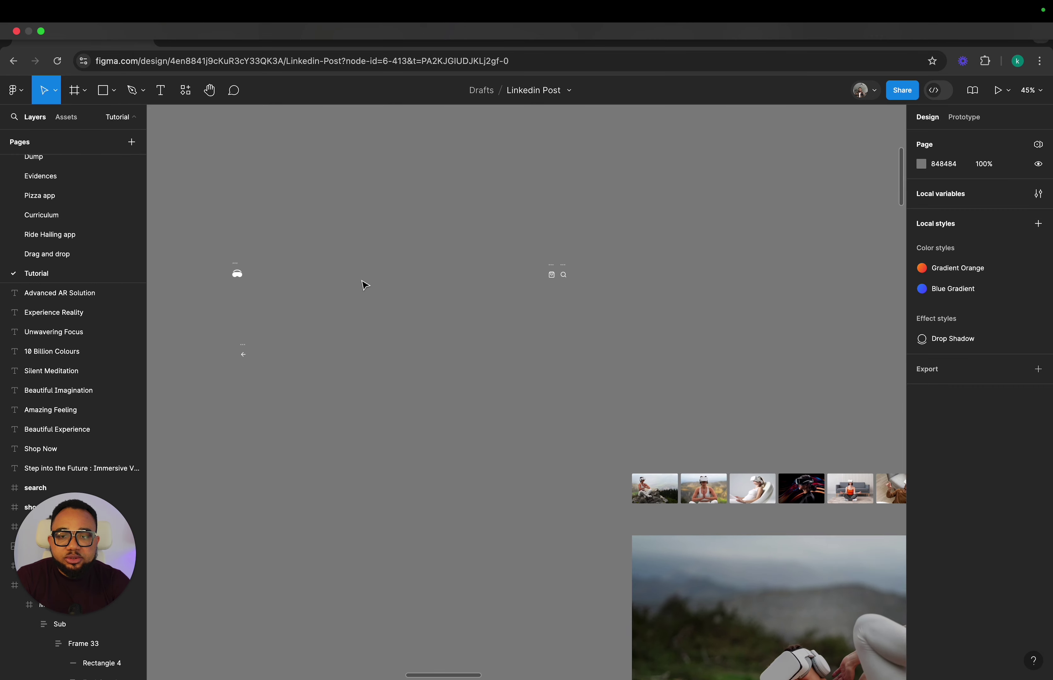
scroll(266, 357, up, 5)
drag(286, 365, 731, 345)
scroll(406, 338, left, 5)
scroll(406, 337, left, 1)
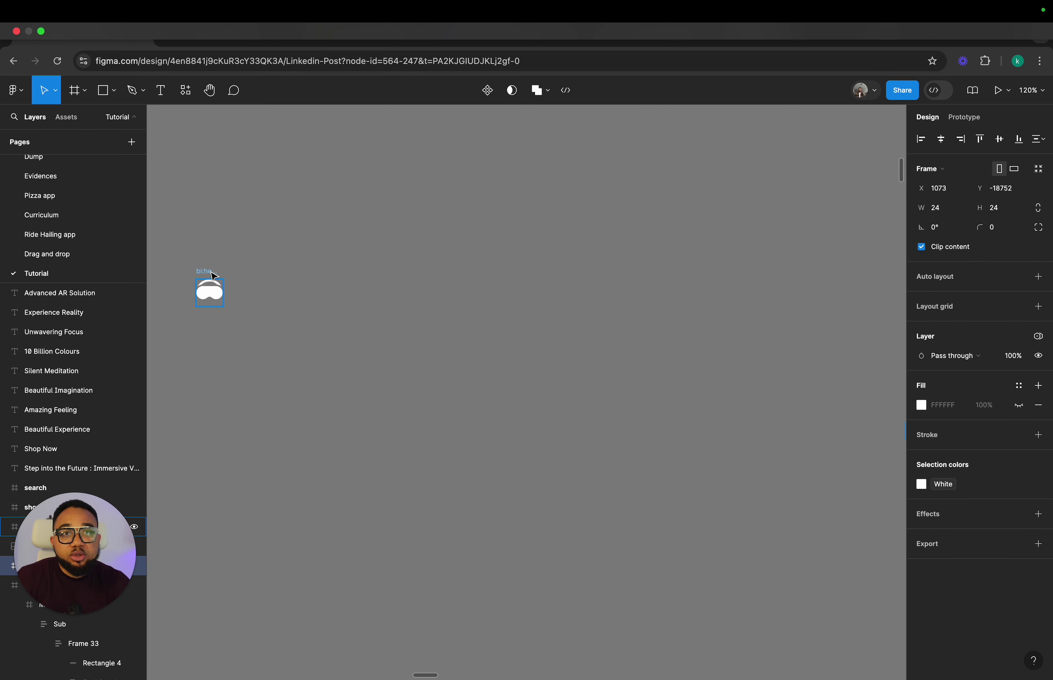
scroll(218, 277, down, 5)
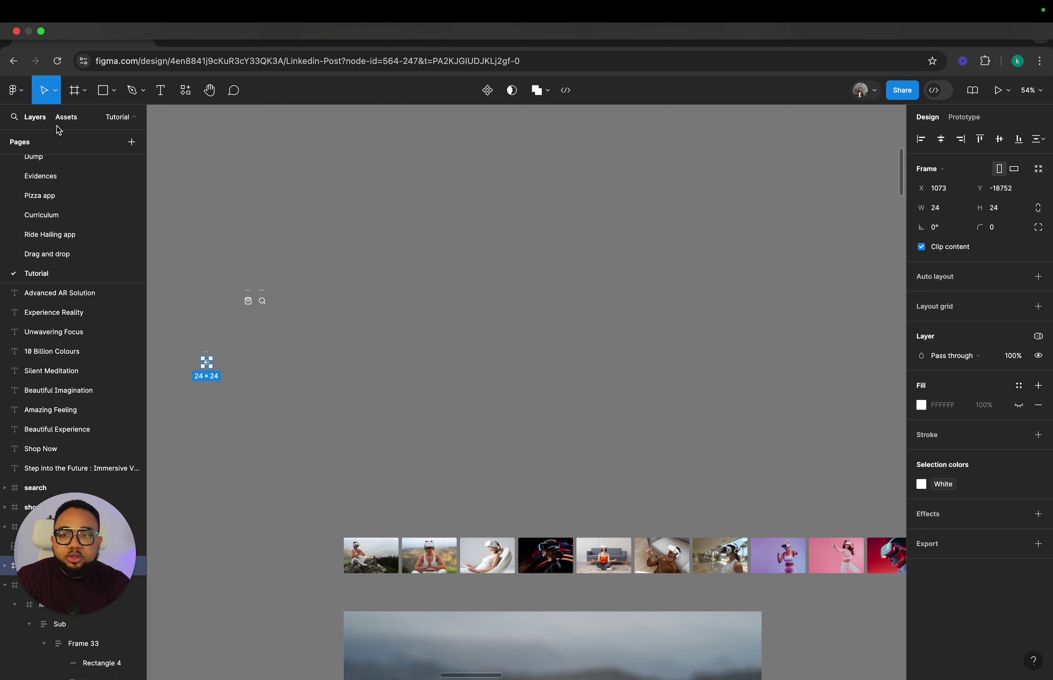
- Add a 1280×832 MacBook Air desktop frame and place it at X 1543, Y −19292
click(71, 92)
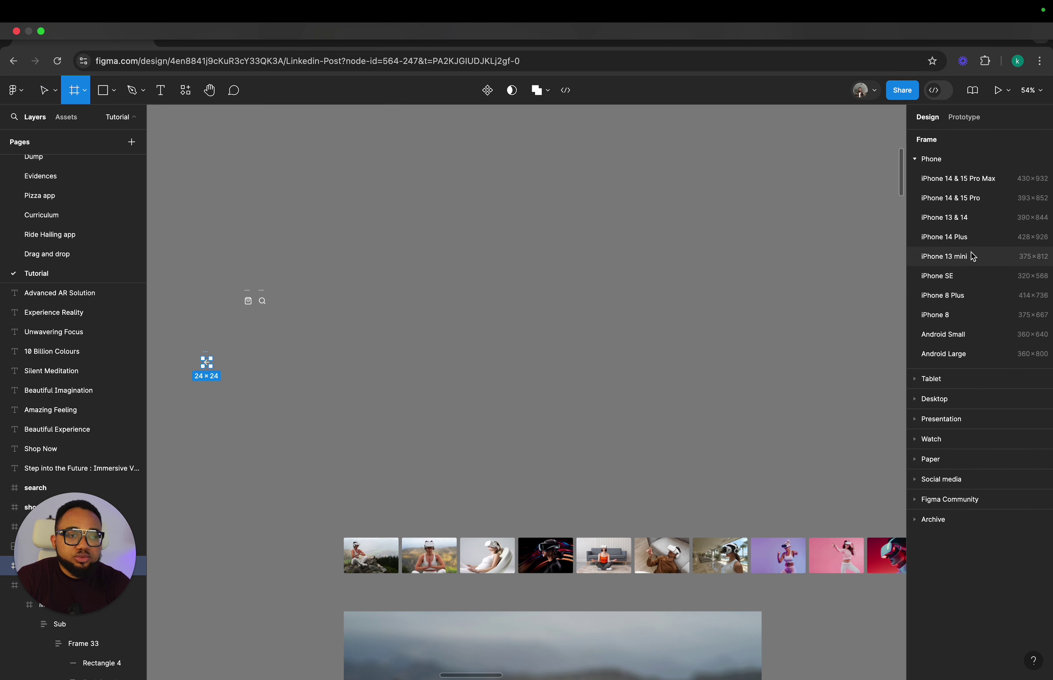
click(951, 398)
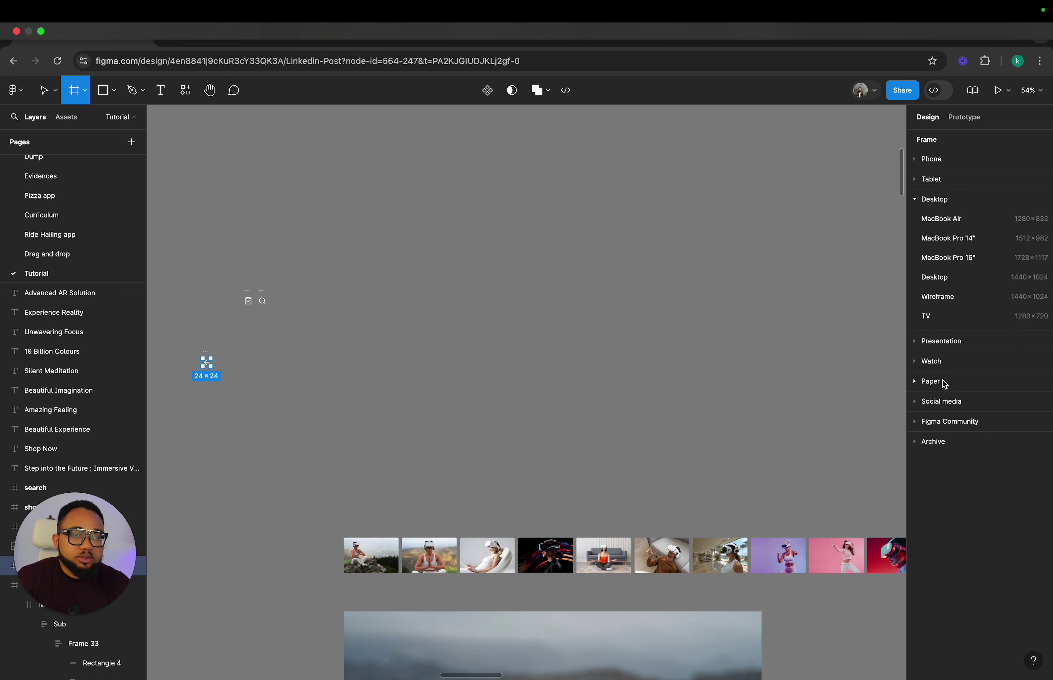
click(946, 220)
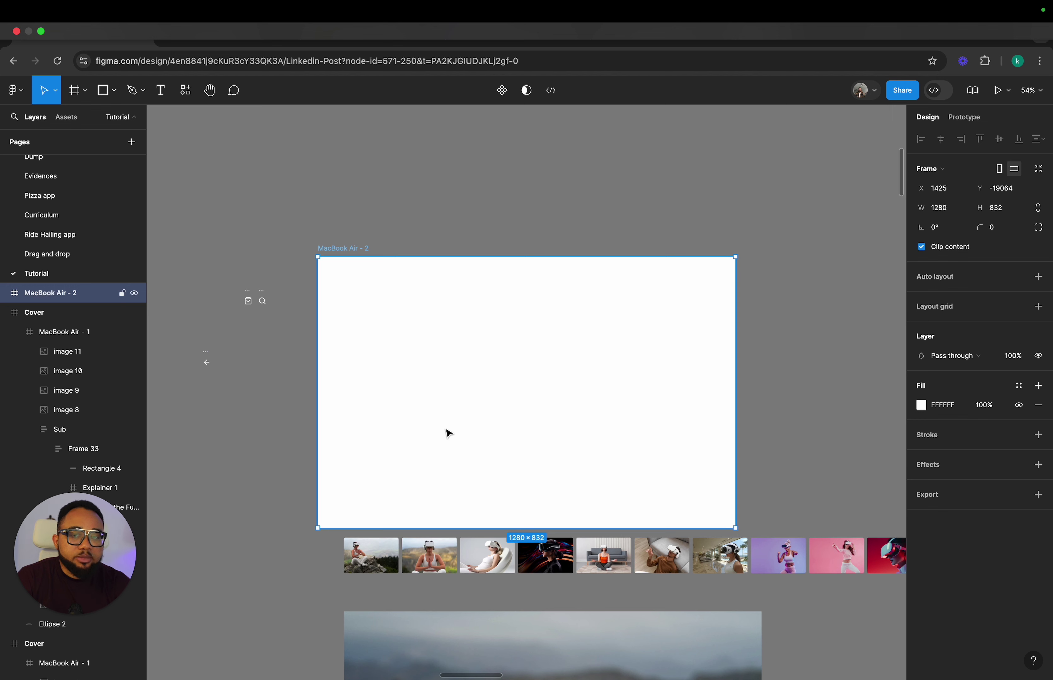
drag(457, 425, 491, 357)
scroll(508, 392, left, 10)
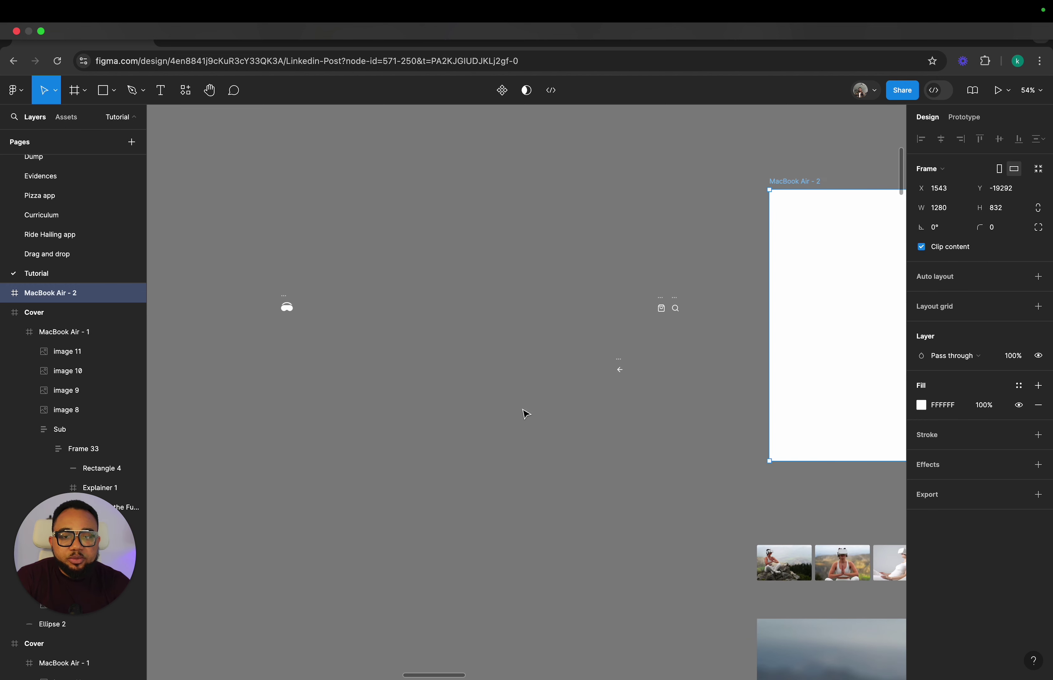
scroll(566, 301, up, 5)
scroll(566, 301, right, 5)
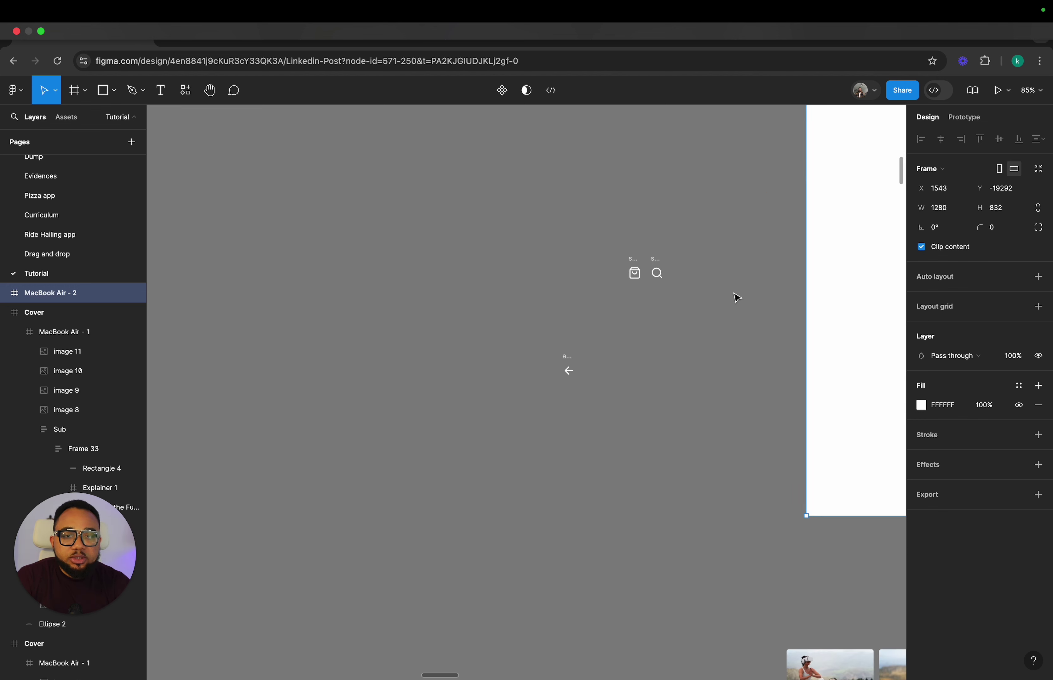
scroll(392, 270, left, 3)
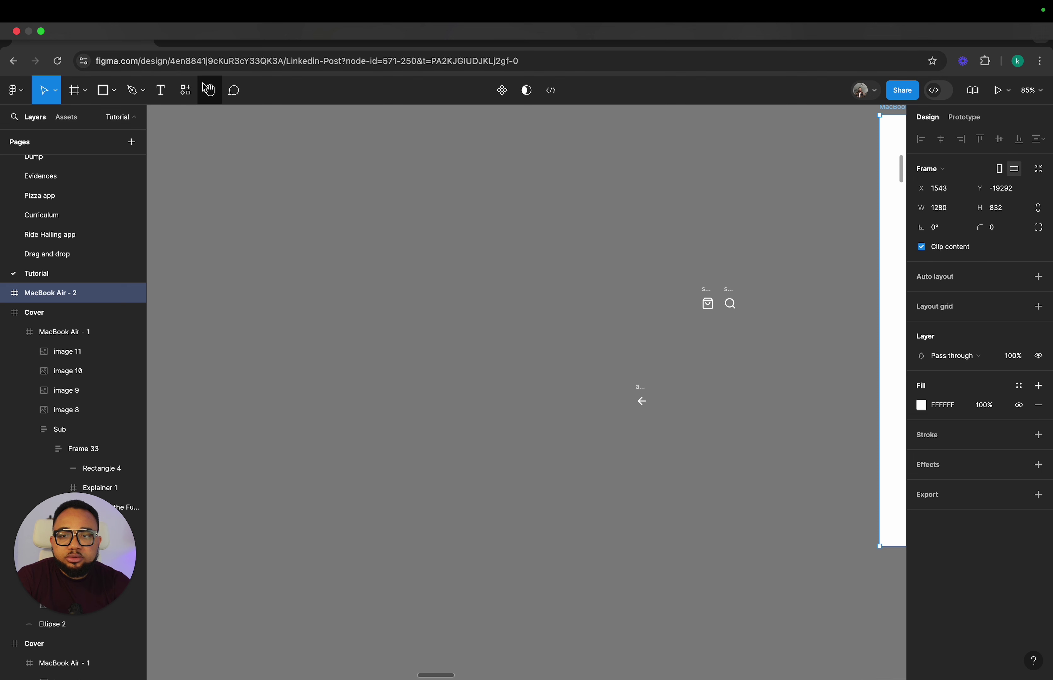
- Add a 'Home' text label and move it above the reference hero design
click(160, 90)
click(329, 307)
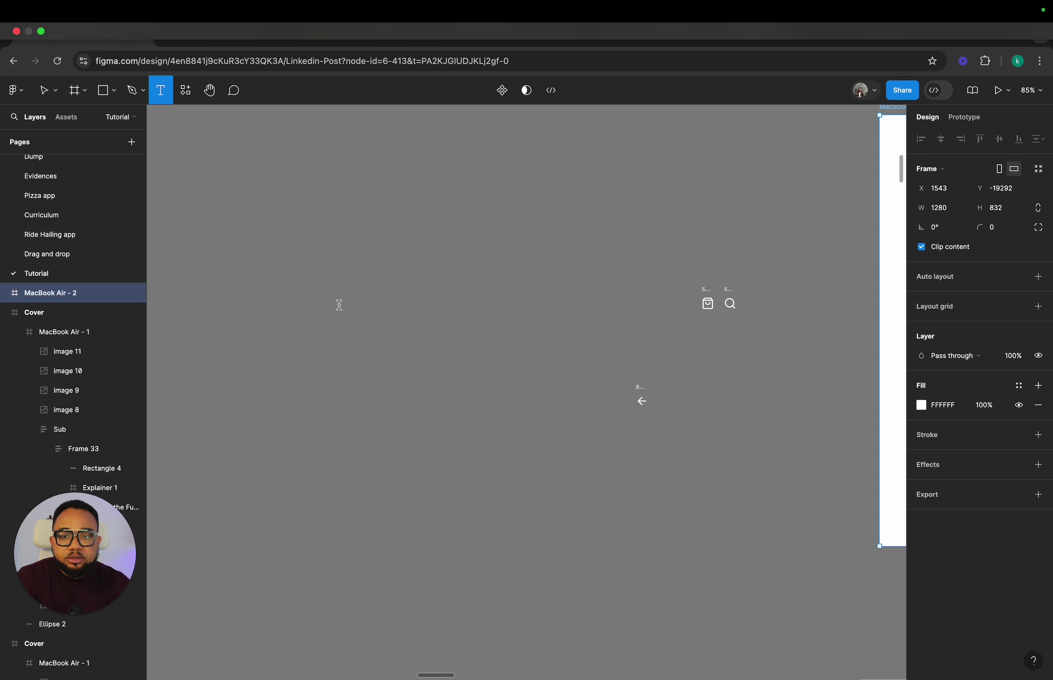
text(Ho)
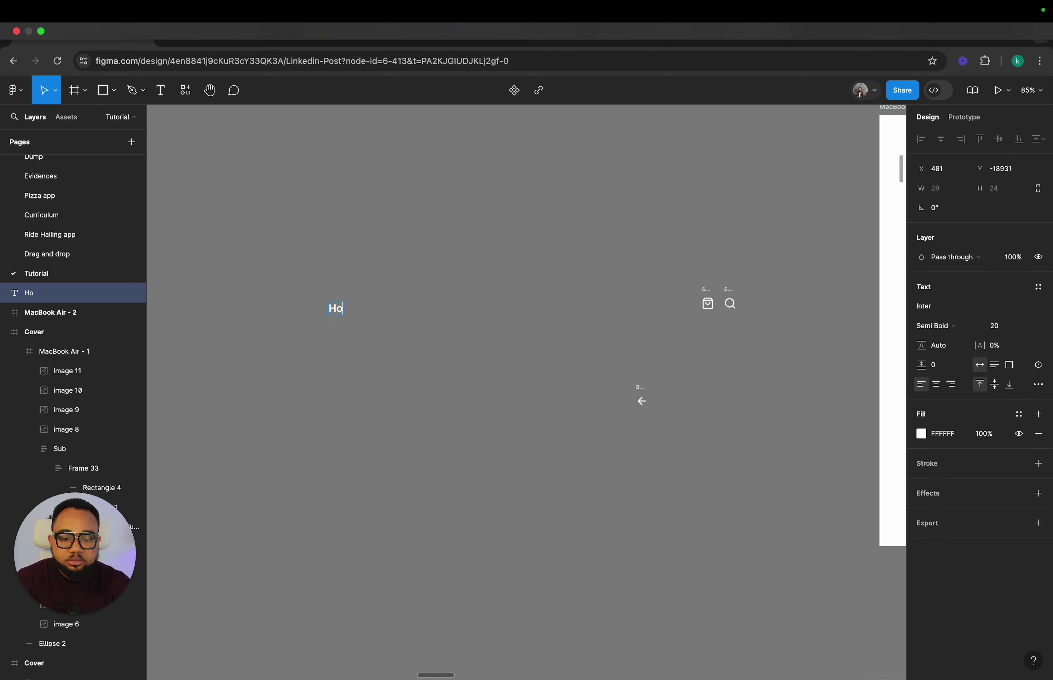
text(me)
key(Escape)
scroll(749, 340, down, 5)
scroll(749, 340, up, 10)
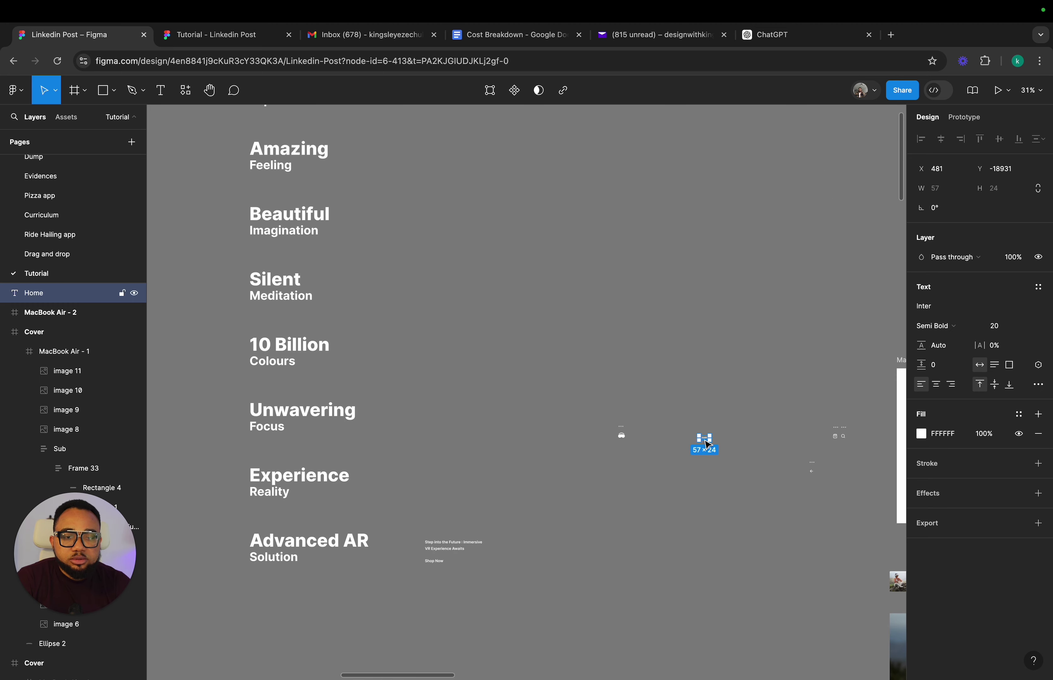
scroll(690, 460, down, 5)
drag(704, 440, 659, 443)
scroll(677, 486, down, 5)
scroll(670, 464, up, 5)
scroll(667, 464, up, 2)
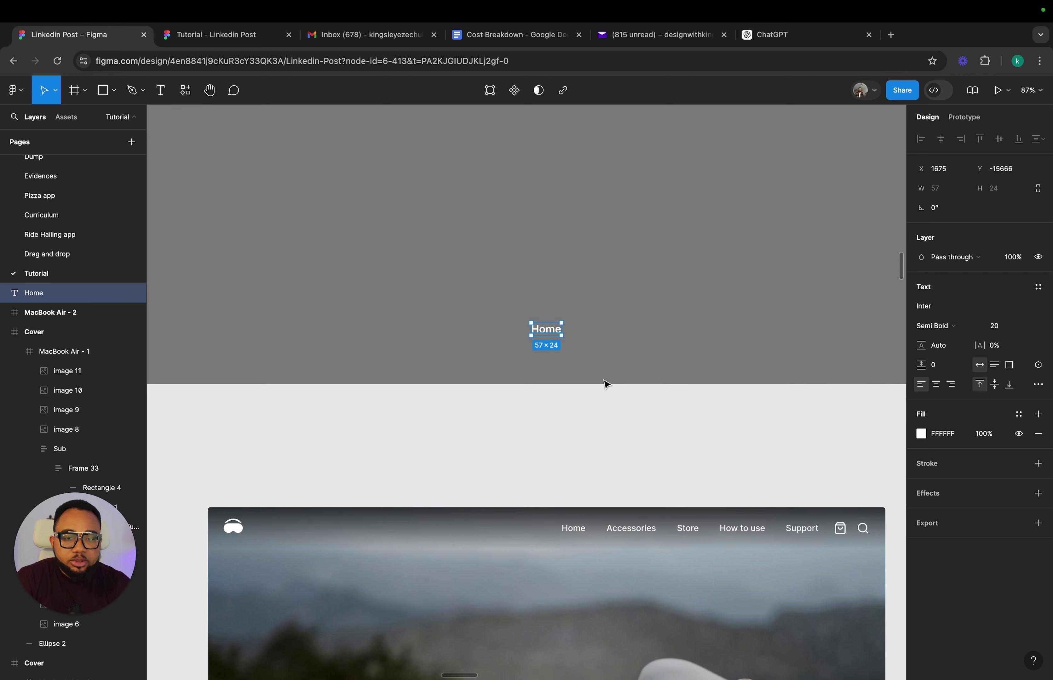
- Duplicate the Home label into five copies and rename the second one 'Accessories'
drag(545, 330, 610, 340)
key(ctrl+d)
key(ctrl+d)
key(ctrl+d)
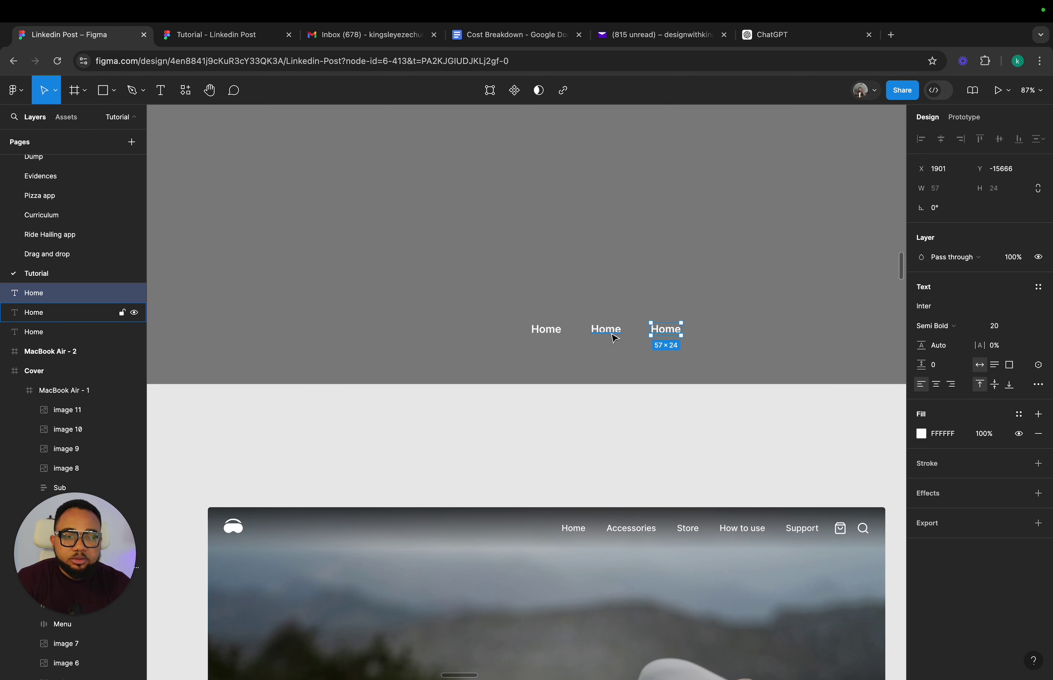
click(603, 339)
double_click(602, 339)
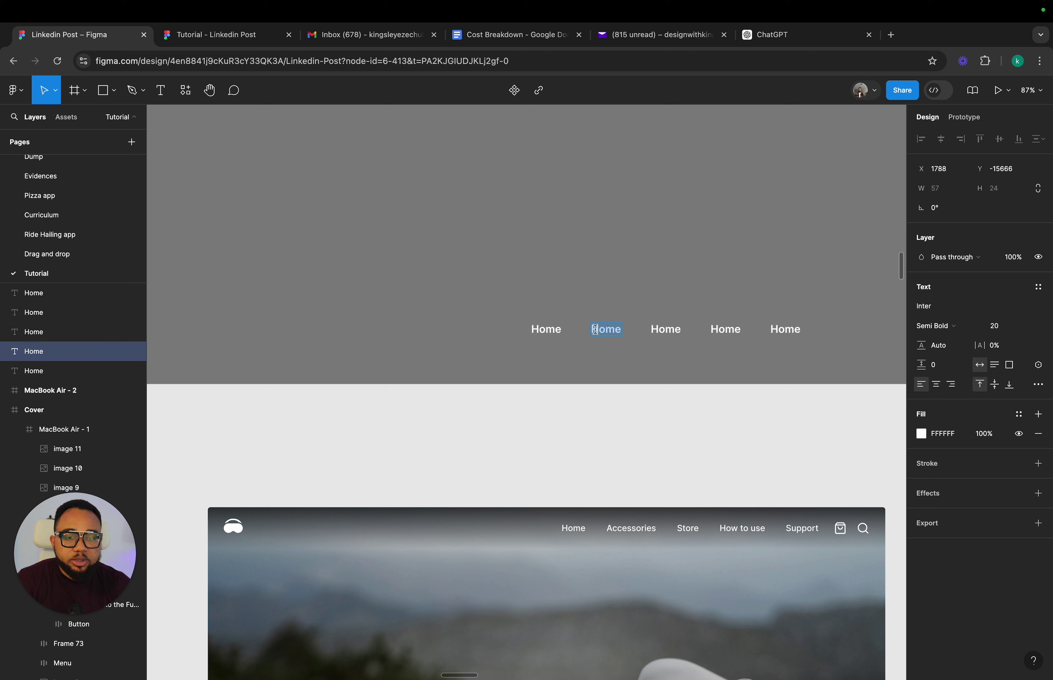
text(Access)
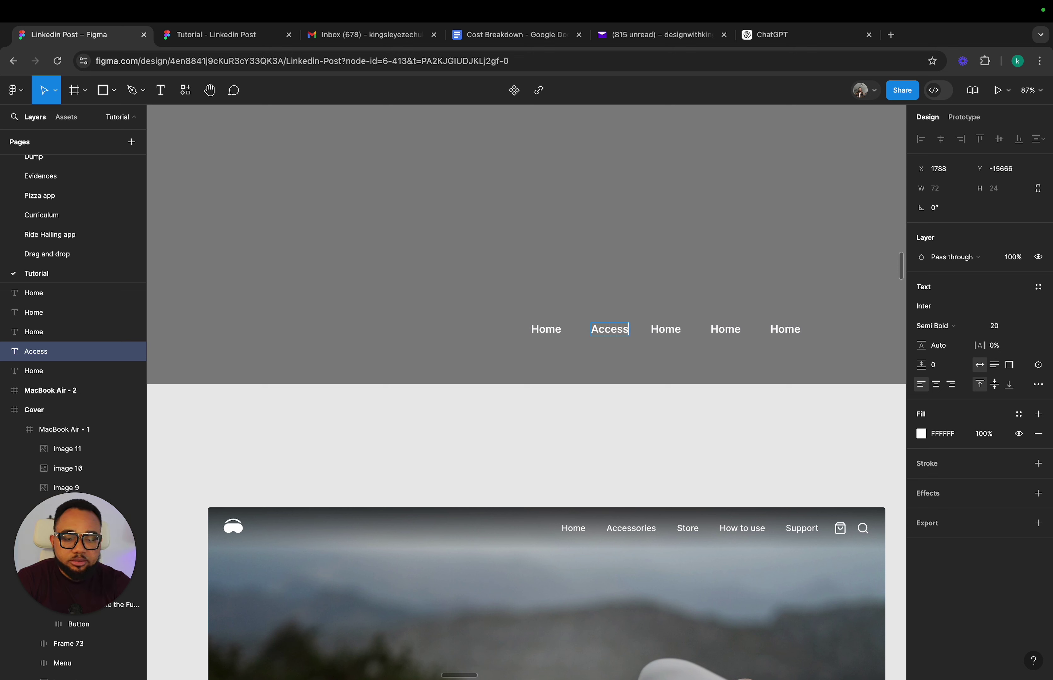
text(ories)
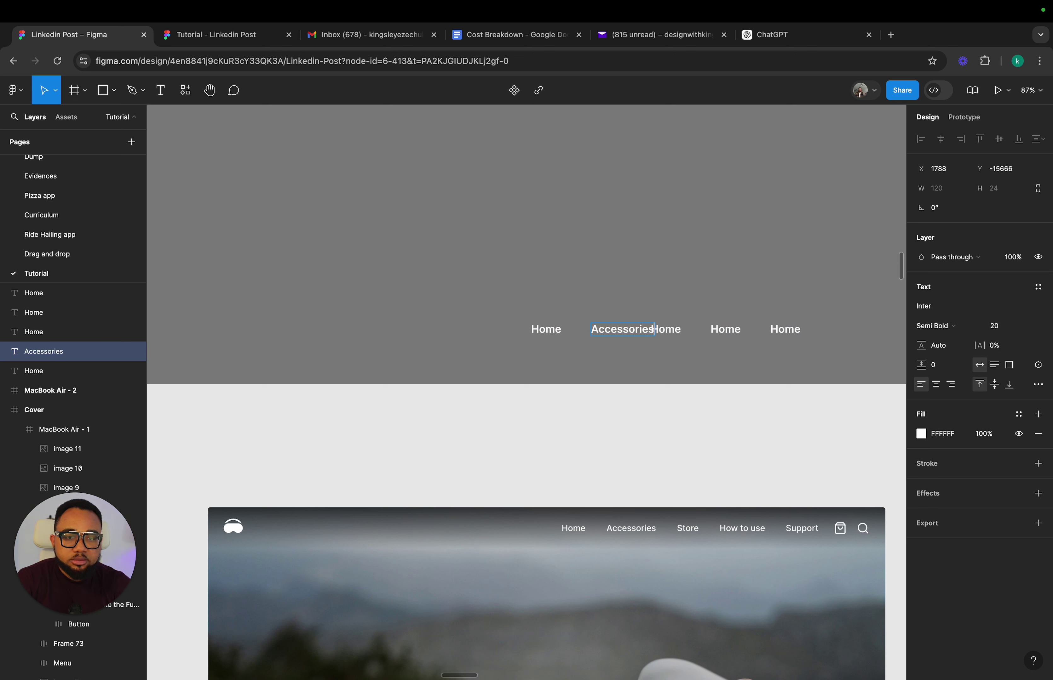
- Rename the remaining labels to 'Store', 'How to use' and 'Support'
click(675, 329)
double_click(678, 328)
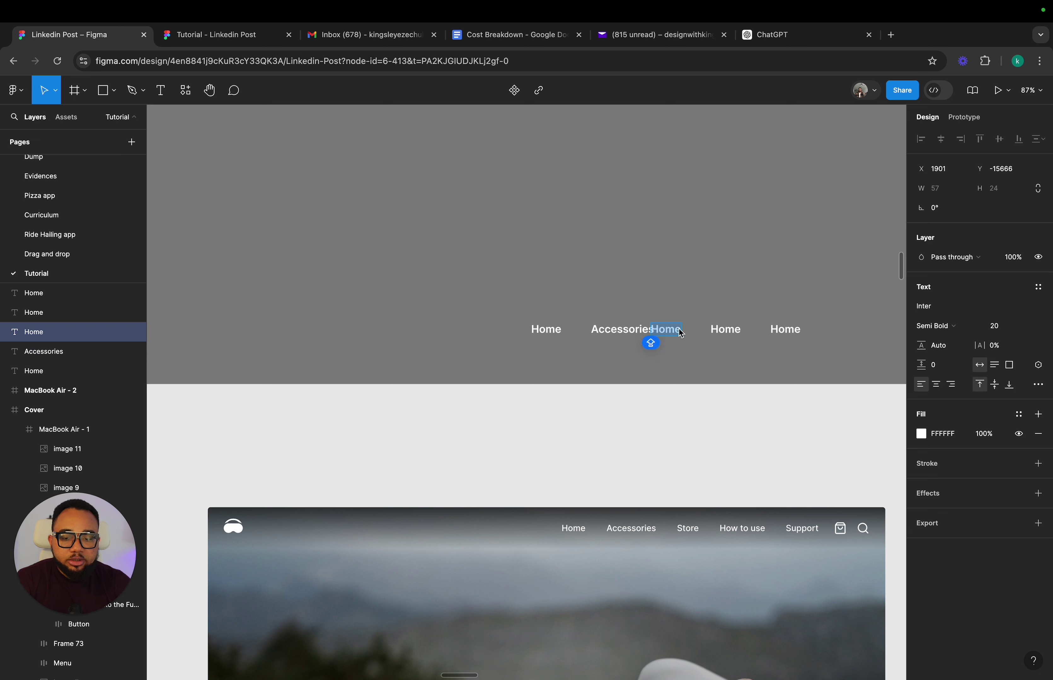
text(Stor)
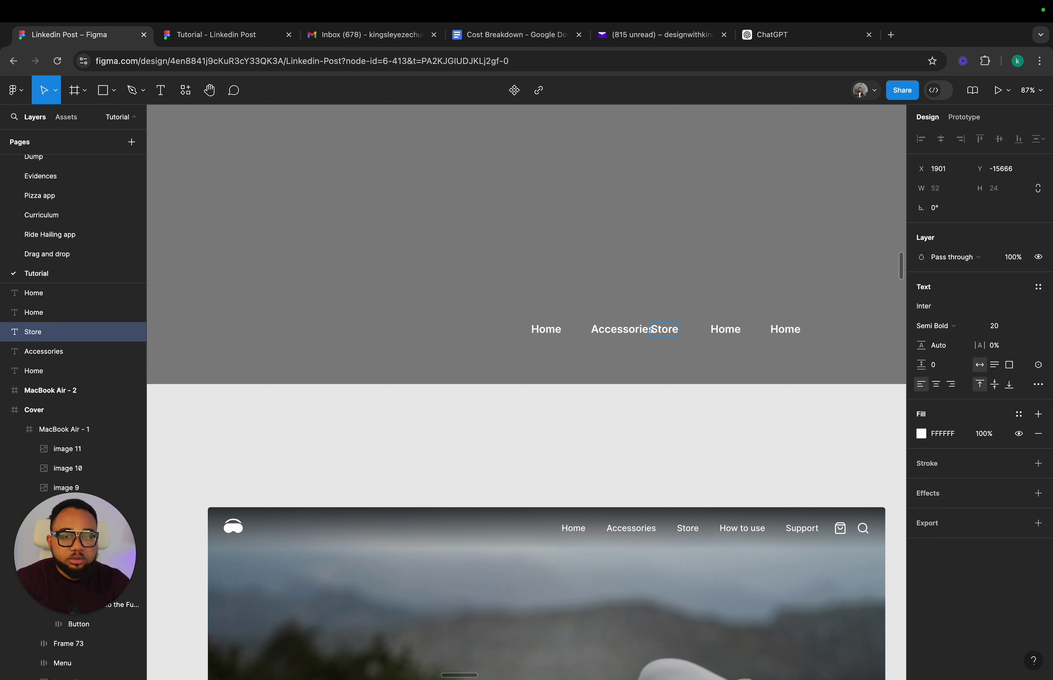
click(734, 331)
double_click(733, 329)
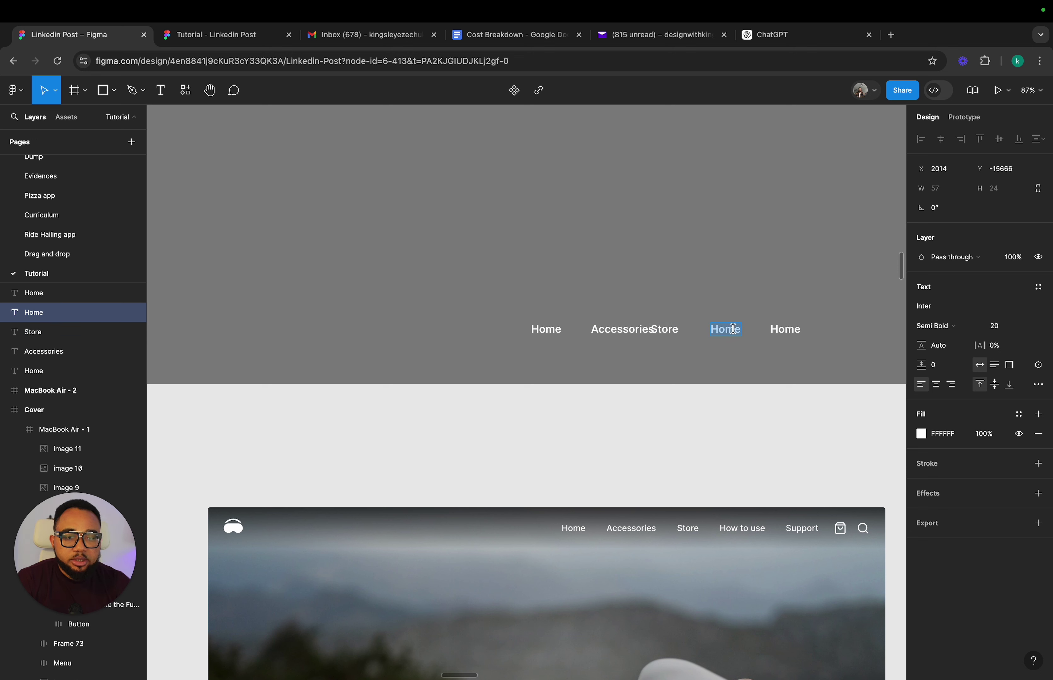
text(How to us)
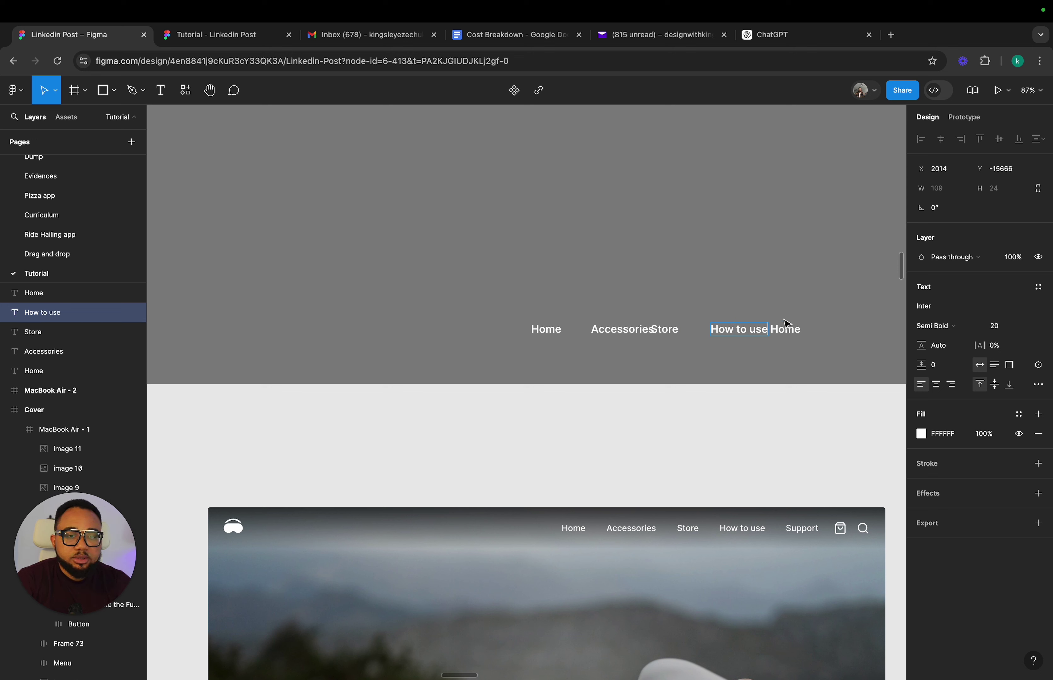
click(790, 331)
double_click(790, 332)
text(Su)
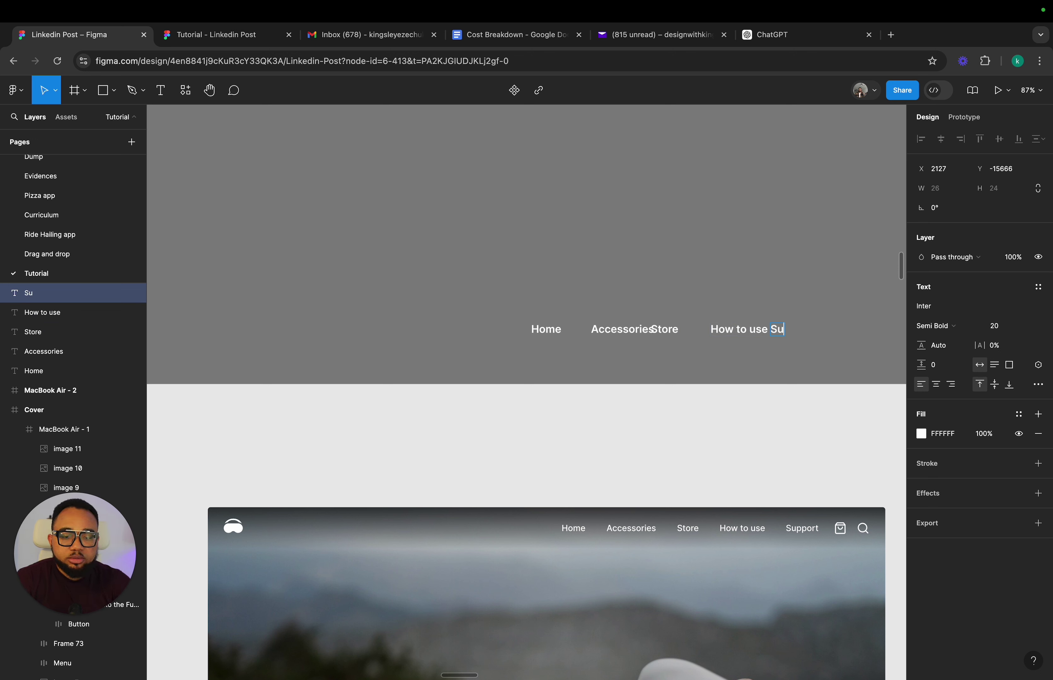
text(pport)
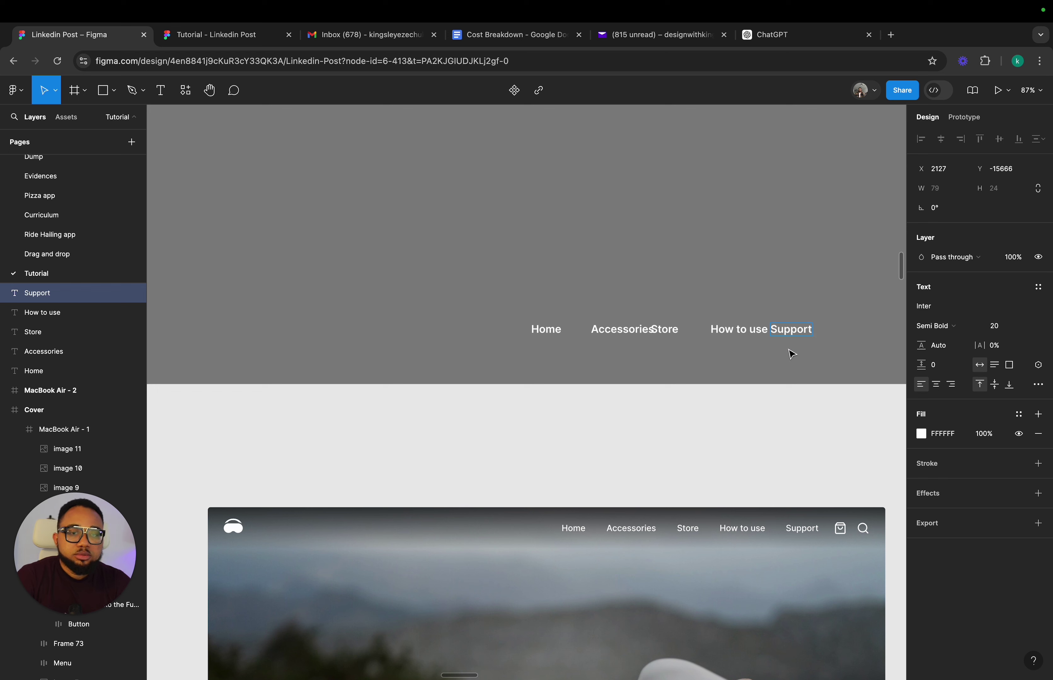
- Wrap the five nav labels in auto-layout Frame 74 and move it beside the icons
drag(455, 286, 822, 357)
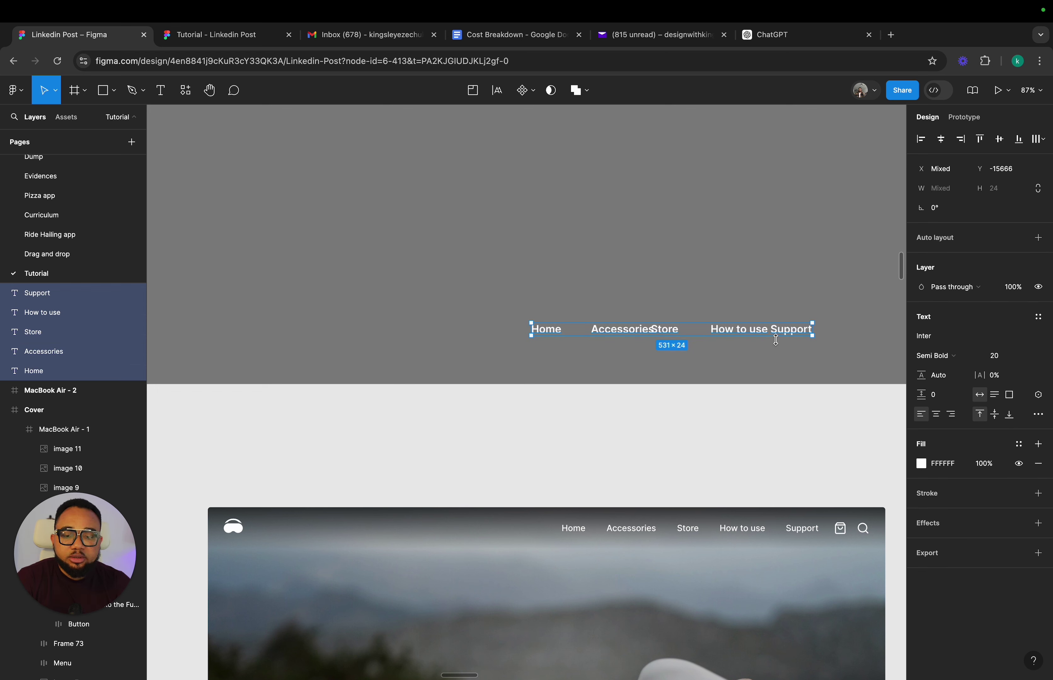
key(shift+a)
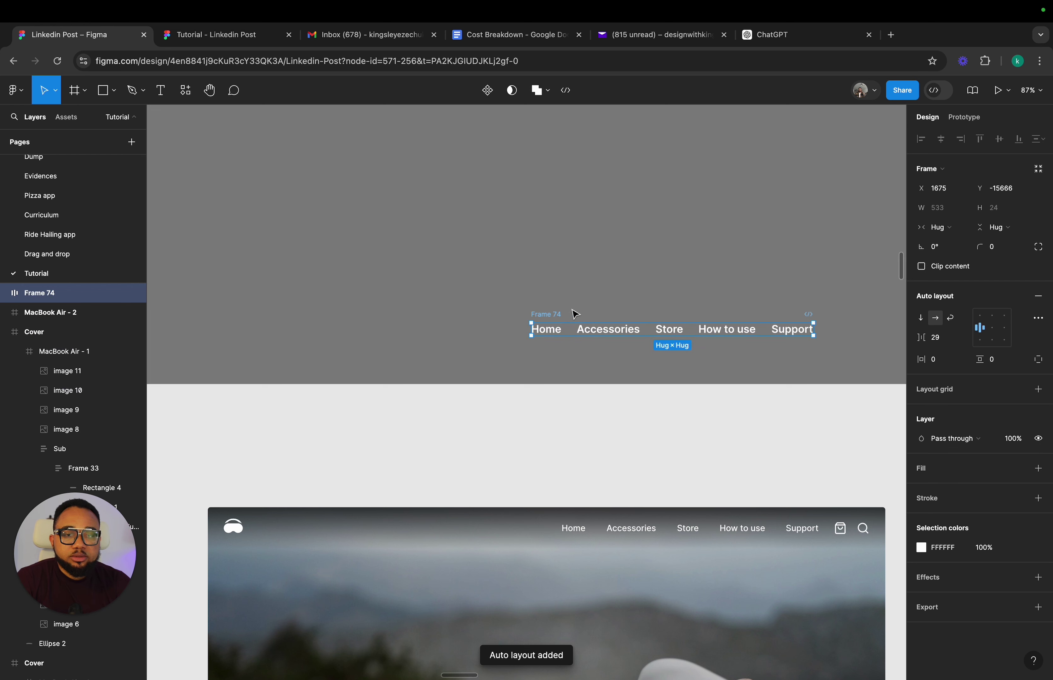
scroll(556, 273, down, 5)
drag(556, 273, 521, 350)
scroll(532, 344, up, 10)
scroll(588, 359, right, 5)
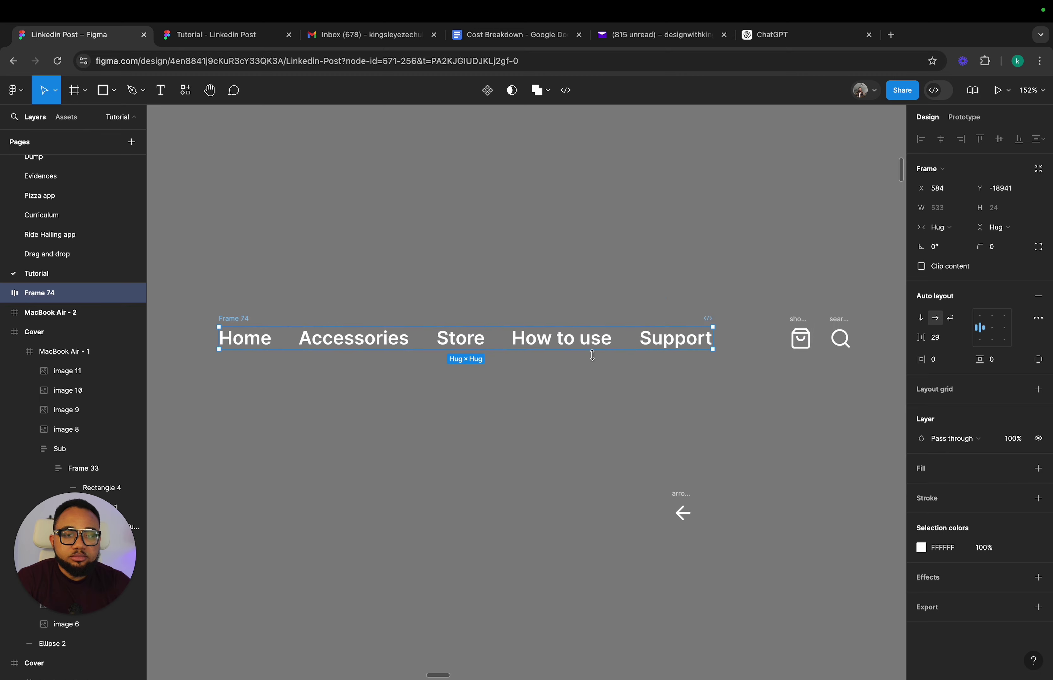
- Position the cart and search icons after Support and make Frame 74 53 tall
drag(701, 297, 796, 347)
drag(722, 309, 778, 316)
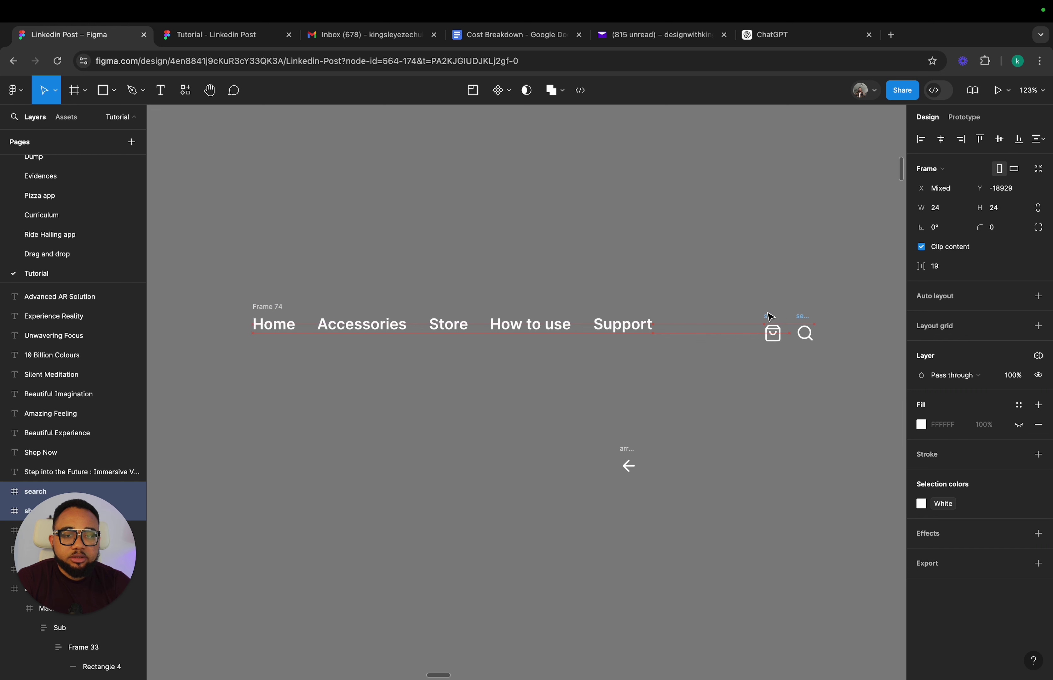
click(271, 307)
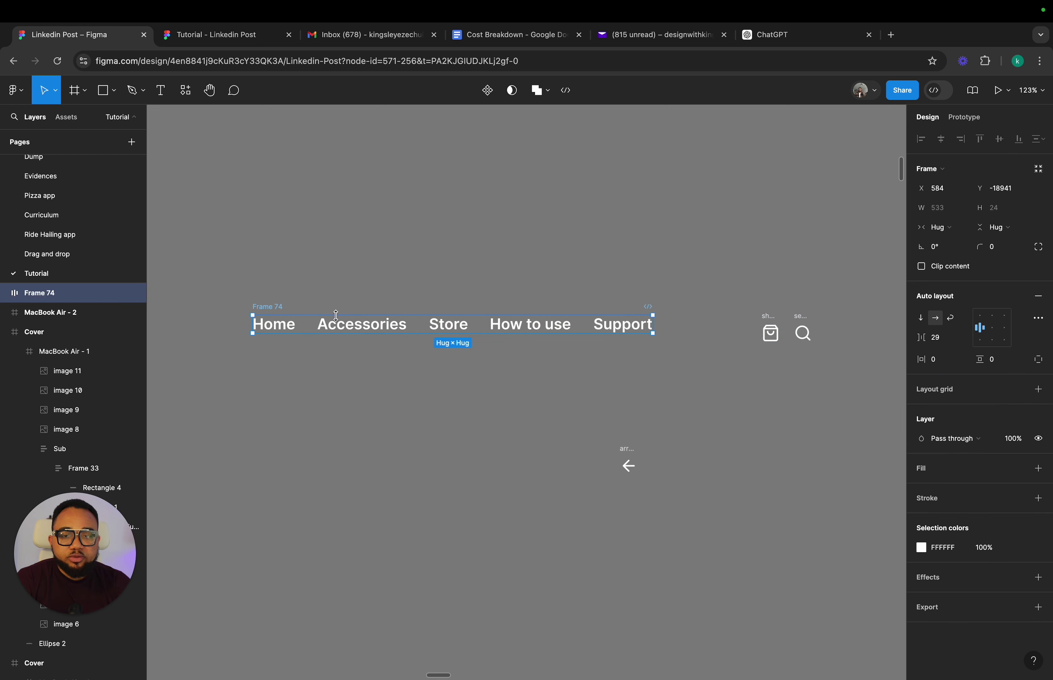
drag(335, 316, 340, 294)
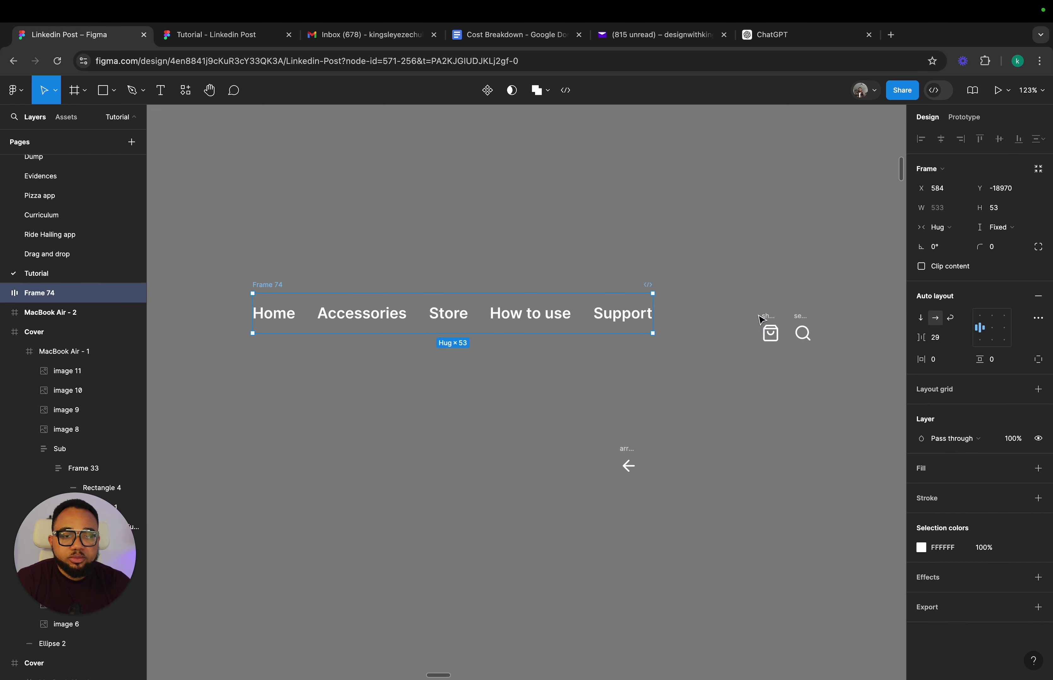
- Move the shopping-bag and search icons into Frame 74's row after Support
click(770, 332)
shift+click(802, 332)
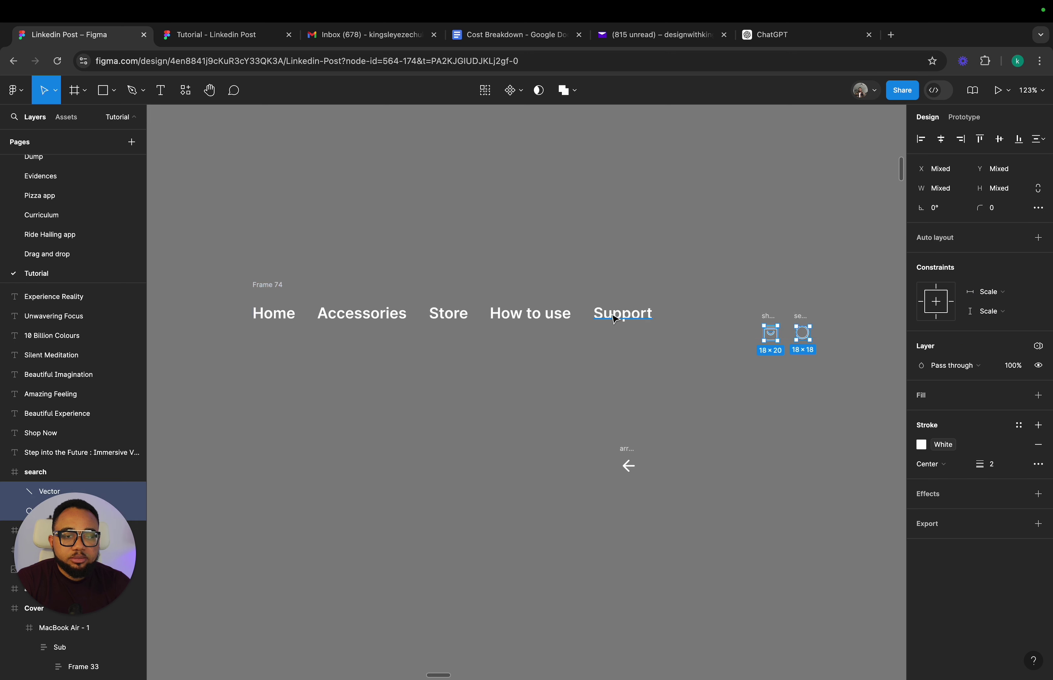
drag(729, 293, 834, 367)
drag(771, 317, 644, 315)
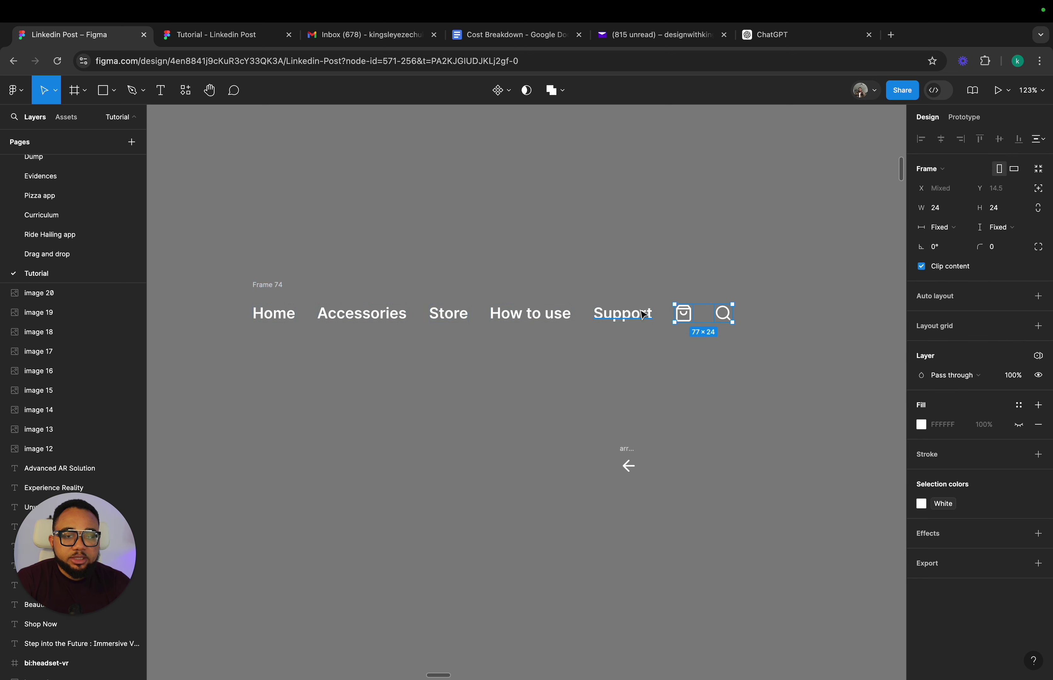
click(638, 356)
- Set Frame 74's item spacing to Auto
click(273, 288)
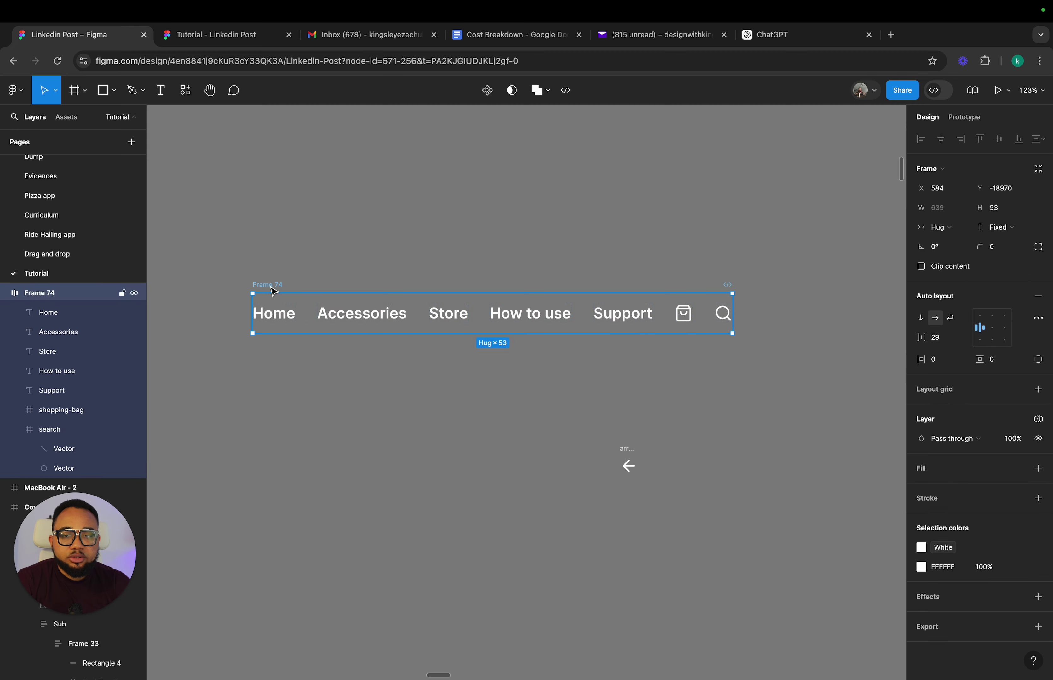
scroll(273, 292, down, 5)
scroll(310, 310, left, 3)
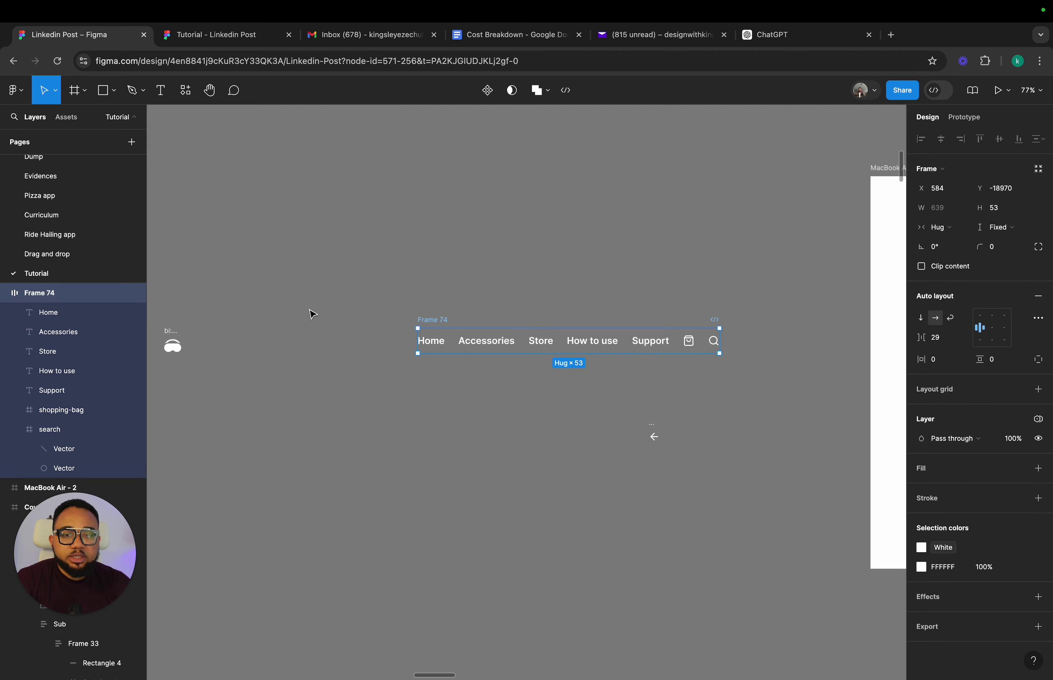
click(966, 345)
click(951, 354)
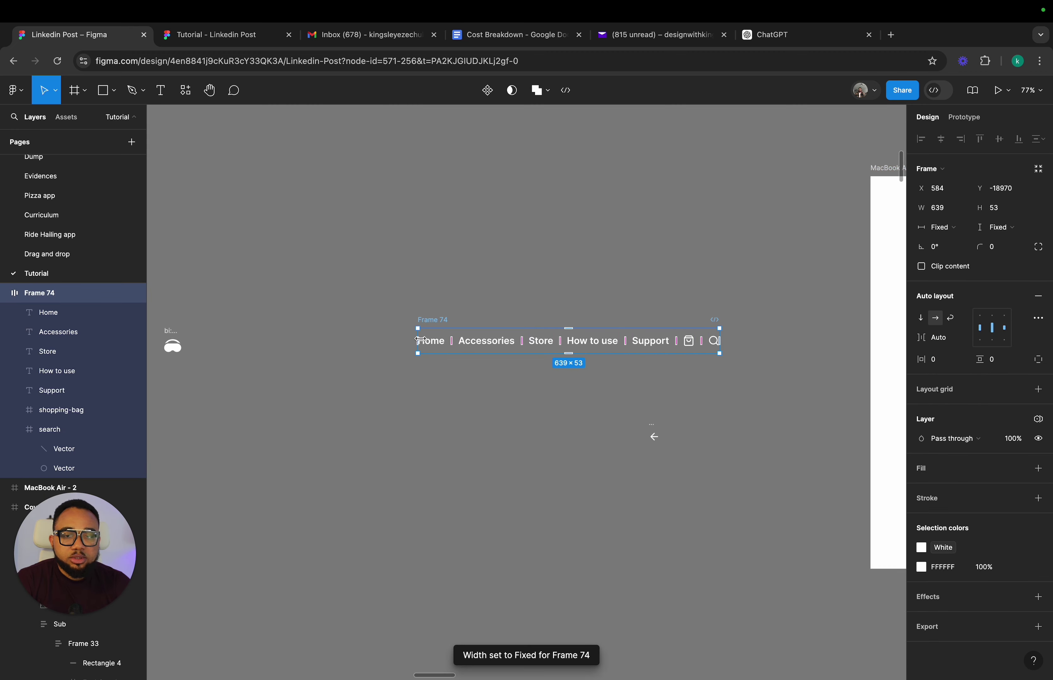
click(399, 286)
- Wrap the headset logo and Frame 74 in auto-layout Frame 75 with 30 horizontal padding
scroll(319, 309, left, 3)
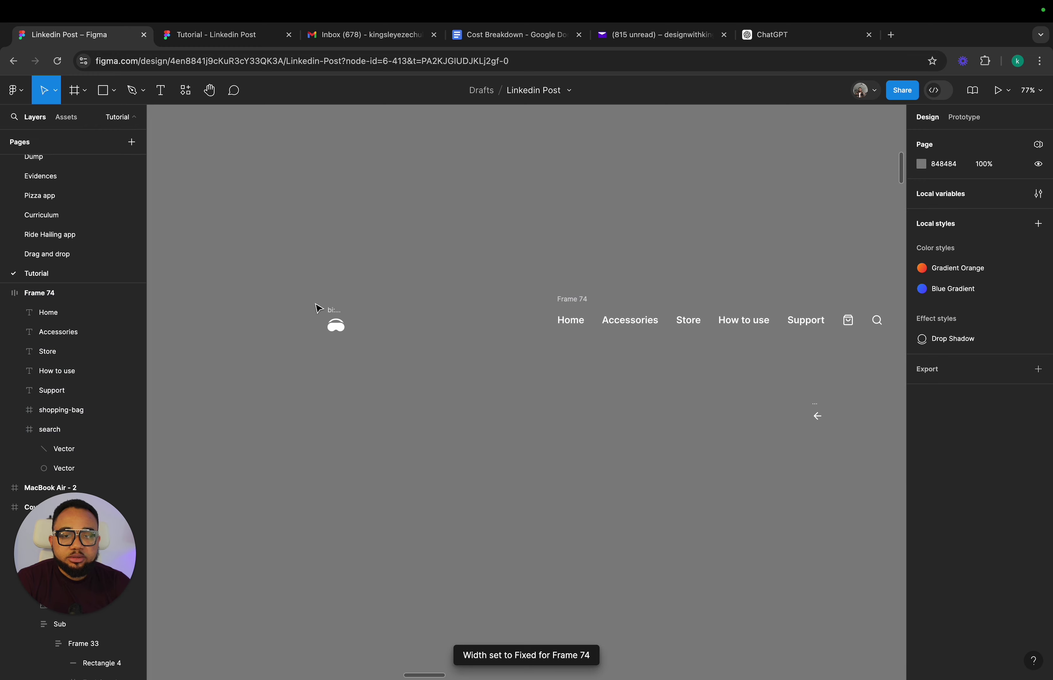
scroll(332, 309, left, 2)
click(355, 314)
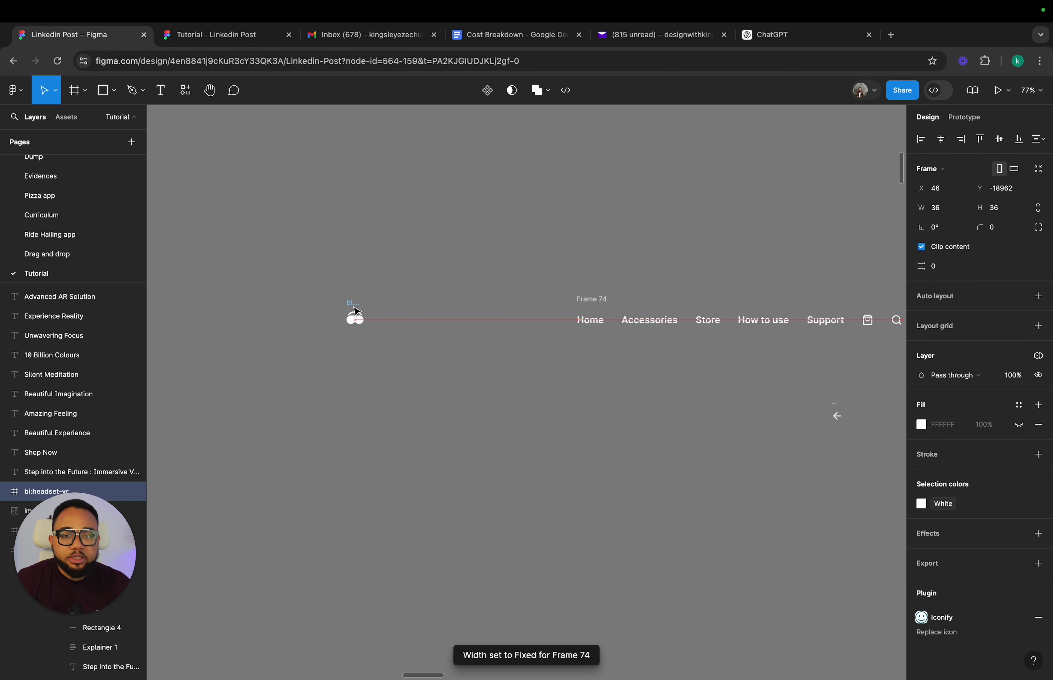
drag(295, 270, 826, 373)
scroll(826, 373, right, 3)
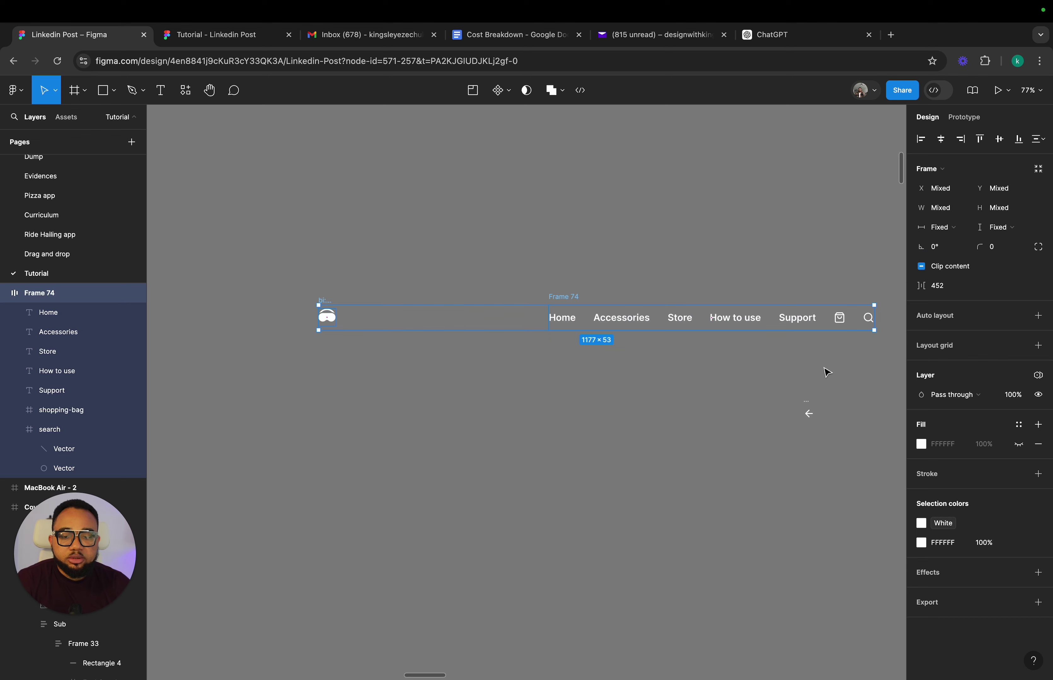
key(shift+a)
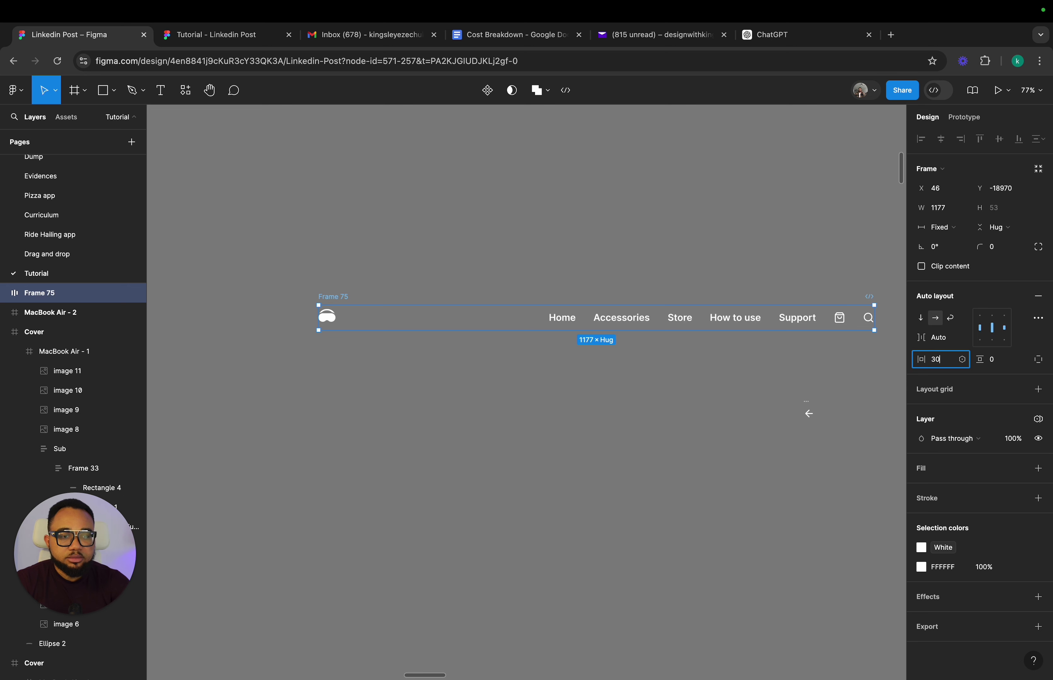
key(Return)
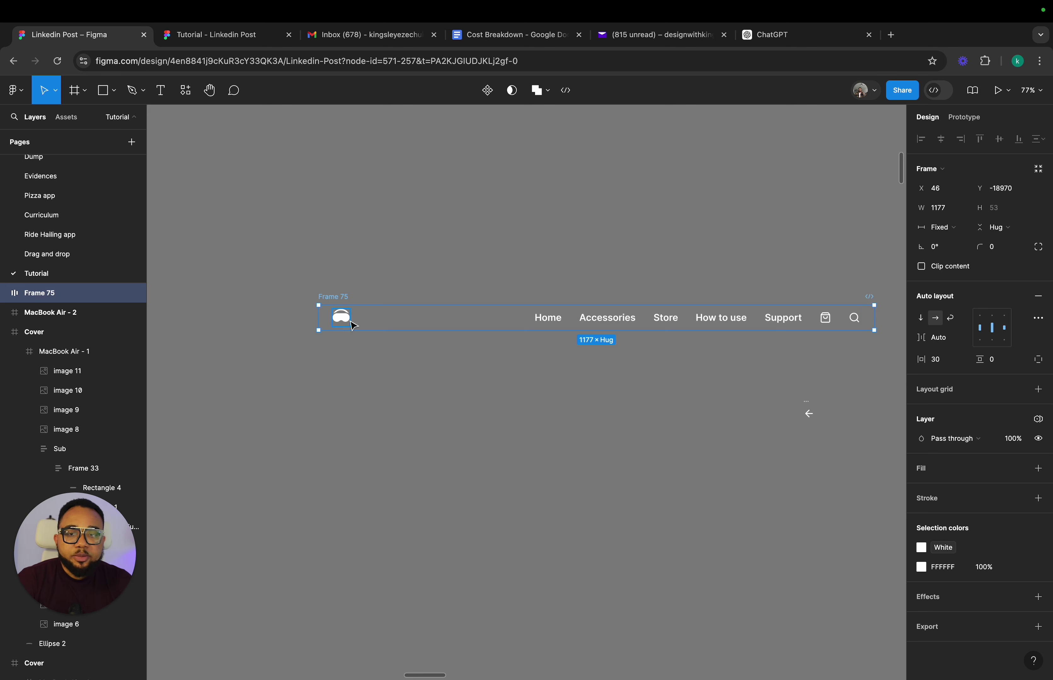
- Make Frame 75 74 tall and move it into MacBook Air - 2
drag(377, 305, 377, 295)
scroll(377, 295, down, 5)
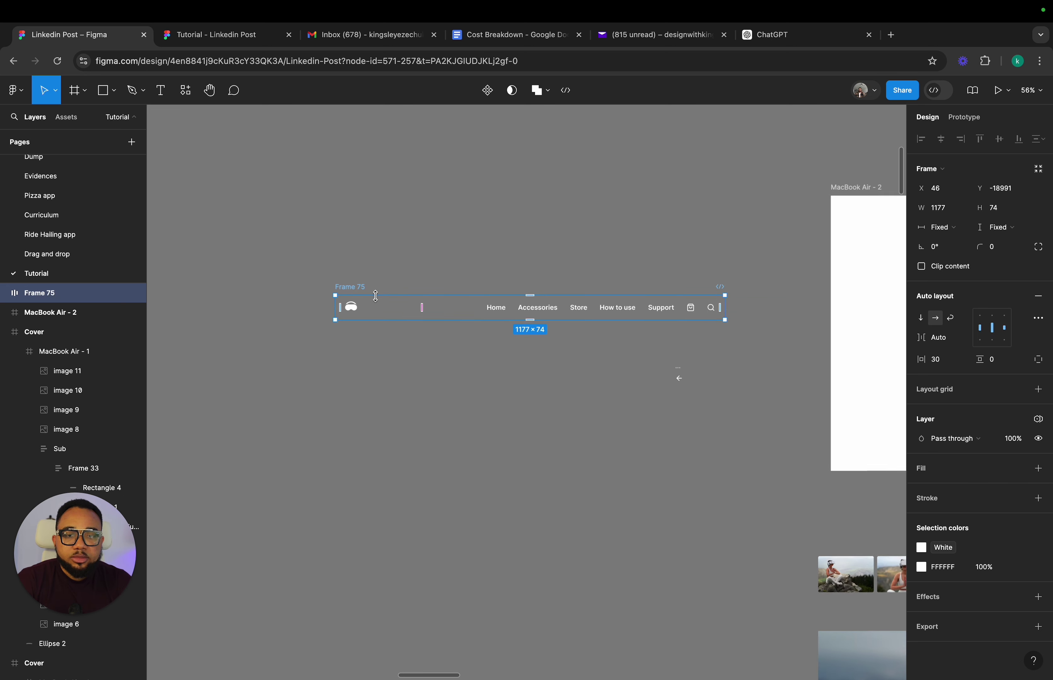
drag(319, 314, 433, 262)
scroll(333, 307, right, 10)
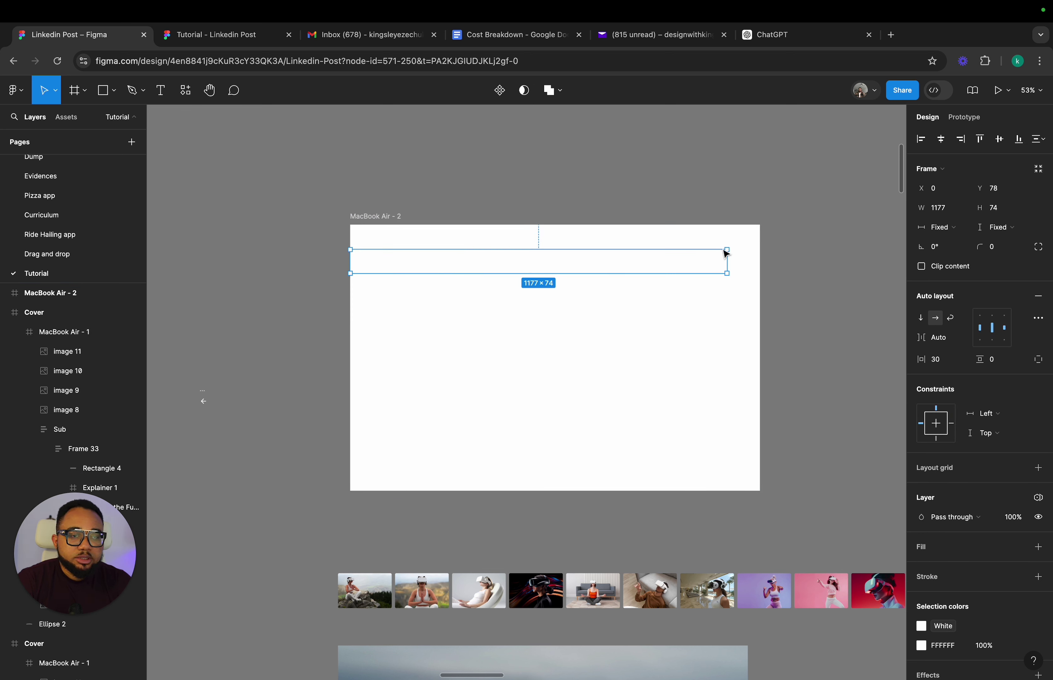
- Widen the navbar to 1280, align it to the top, and add a white FFFFFF fill
drag(728, 257, 760, 259)
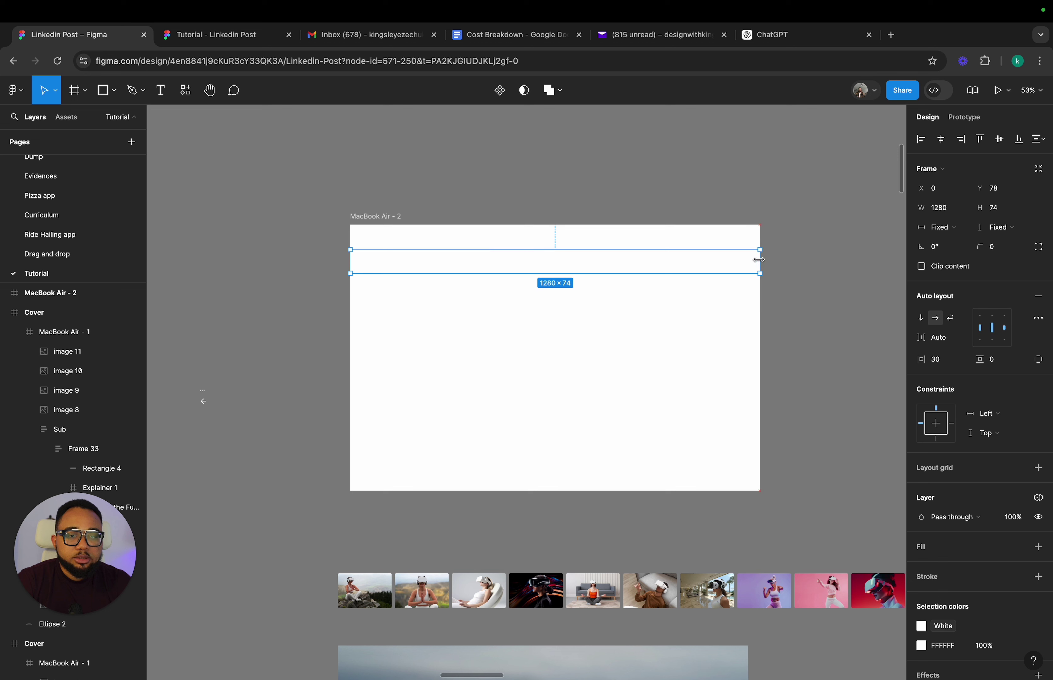
click(980, 140)
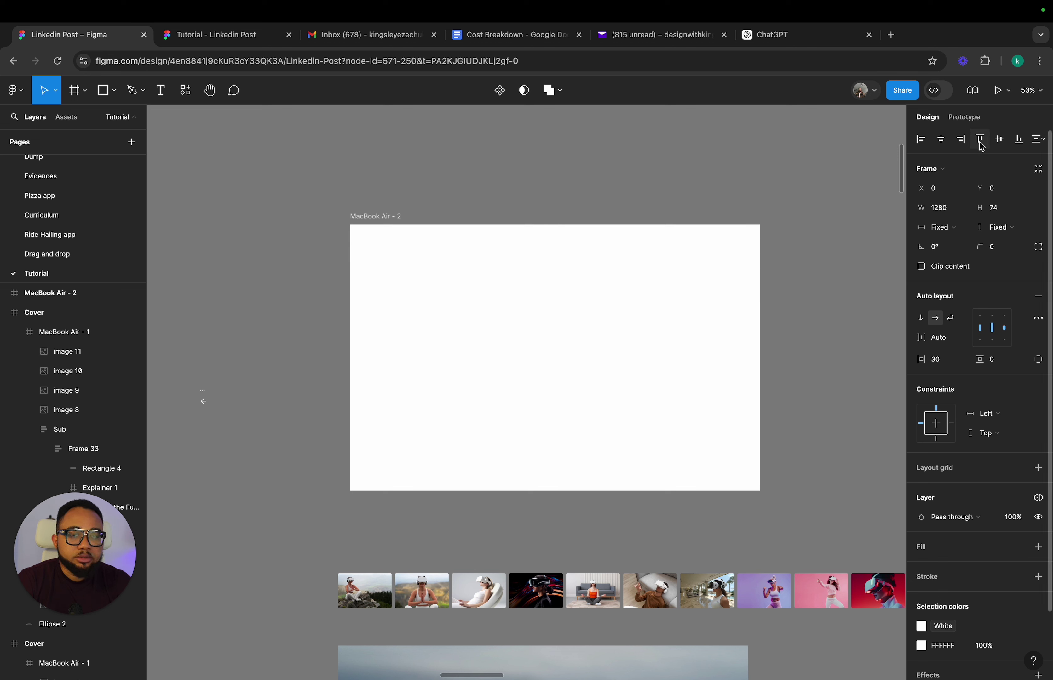
scroll(980, 533, down, 1)
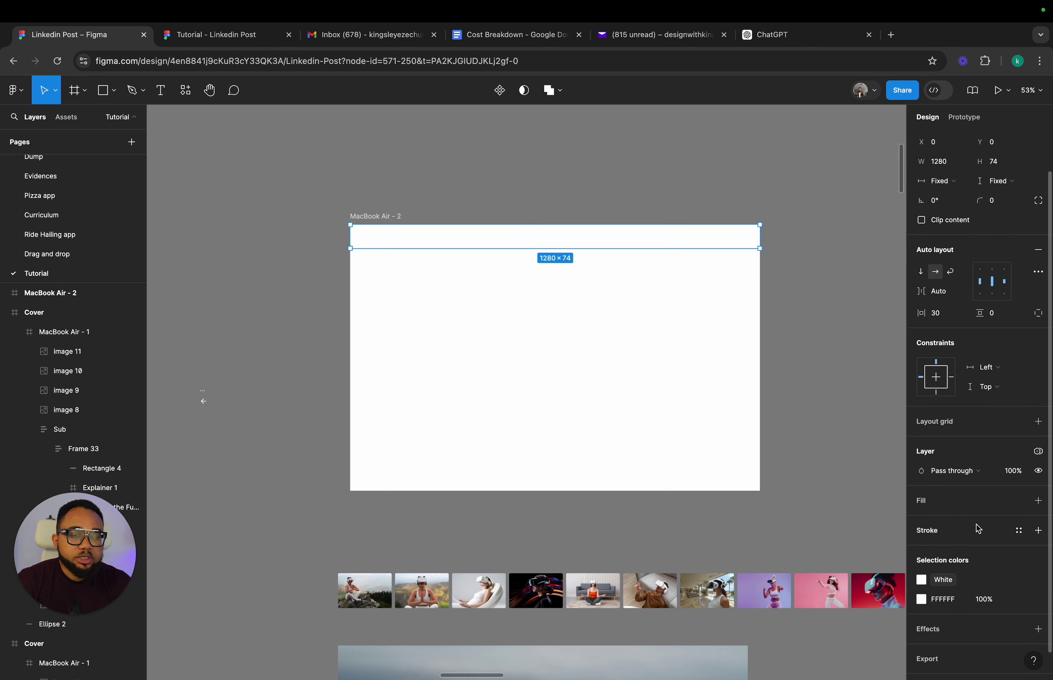
click(975, 502)
click(924, 522)
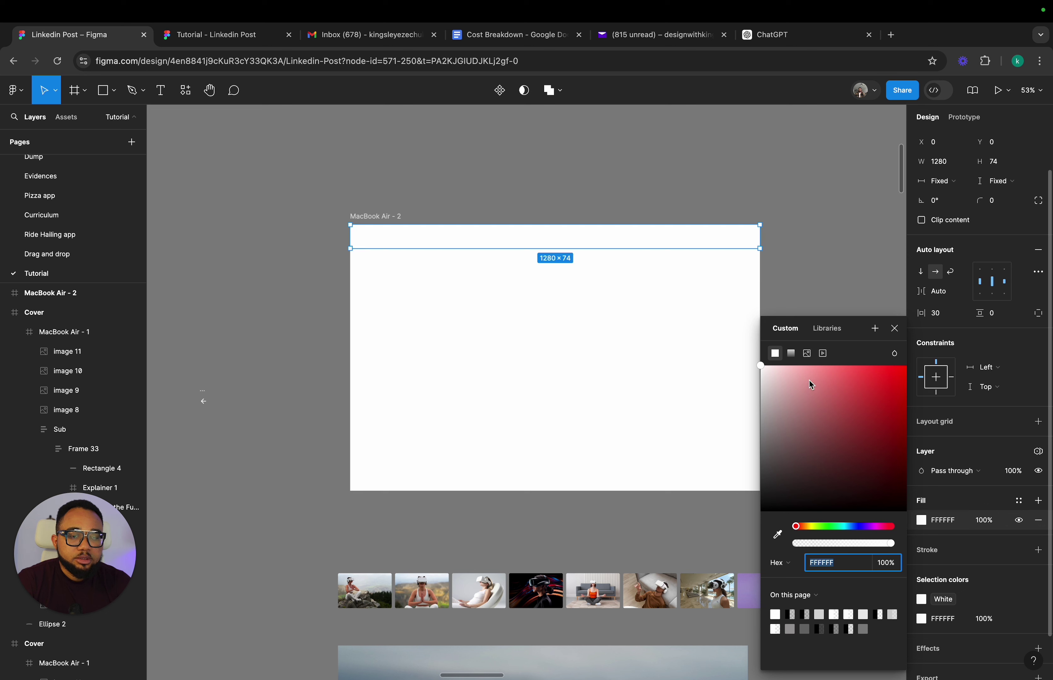
- Switch the navbar fill to a top-to-bottom linear gradient with the 100% stop black at 69% opacity
click(791, 355)
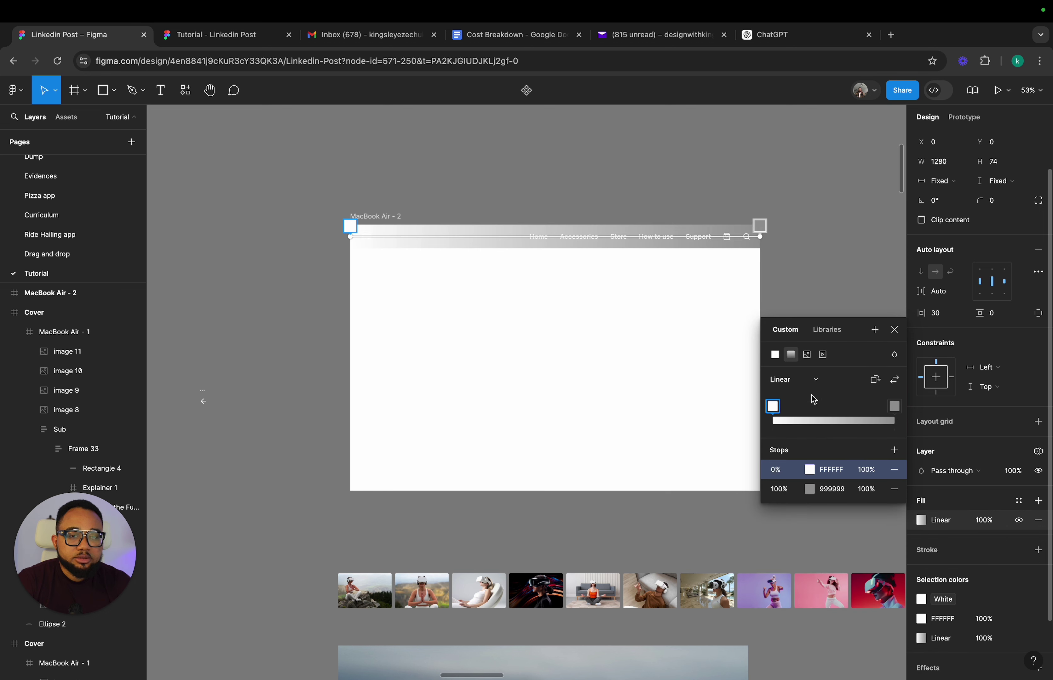
click(875, 379)
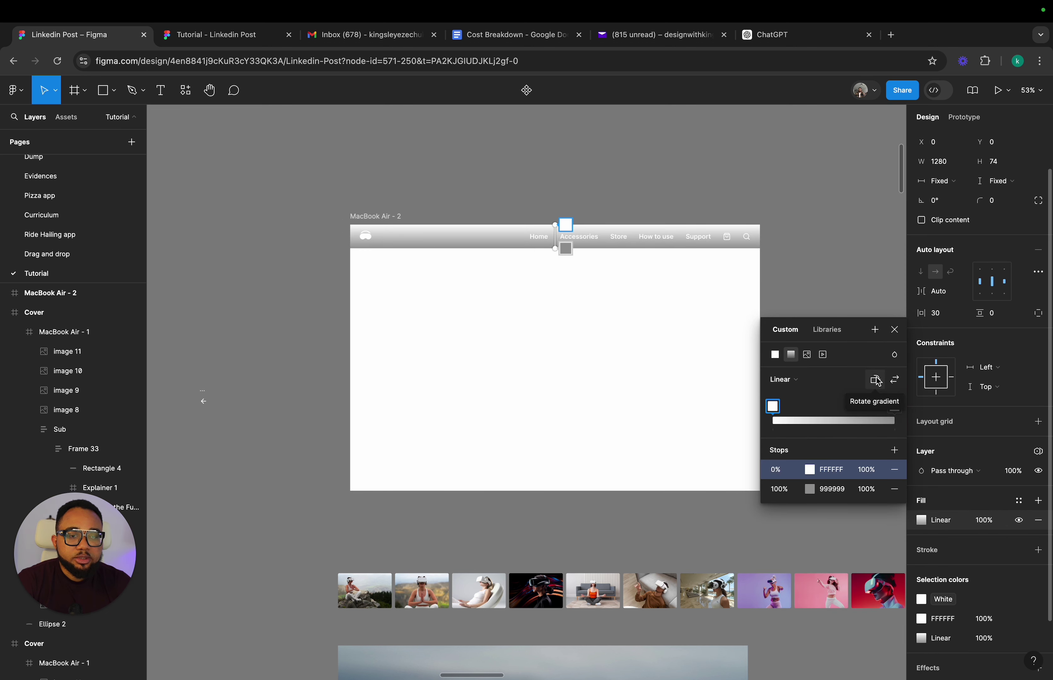
click(875, 380)
click(875, 380)
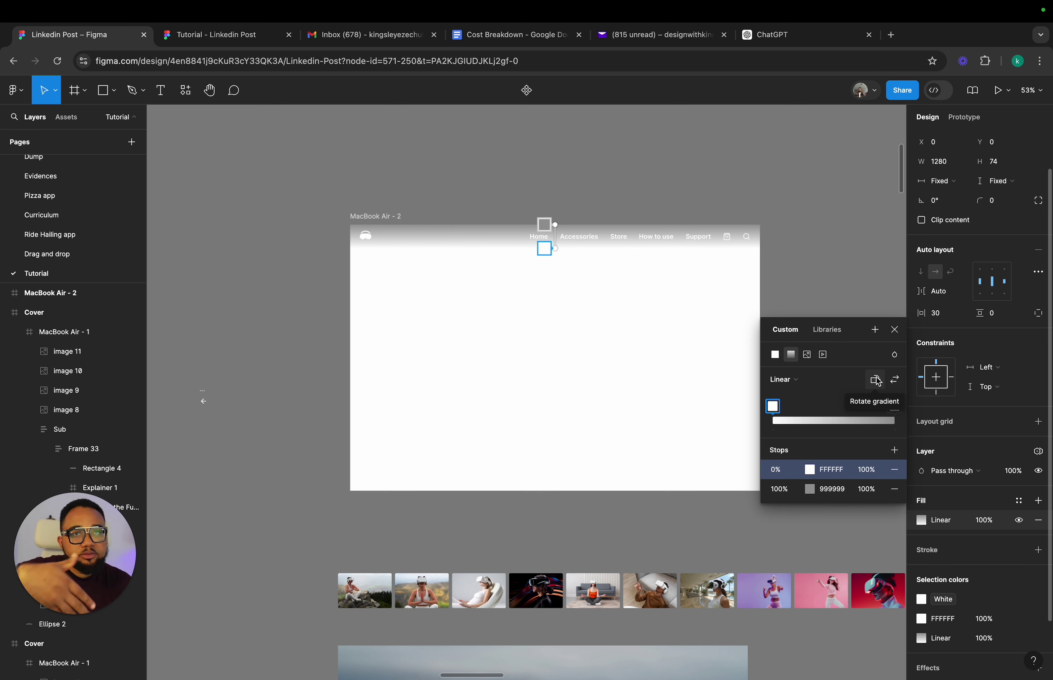
click(809, 491)
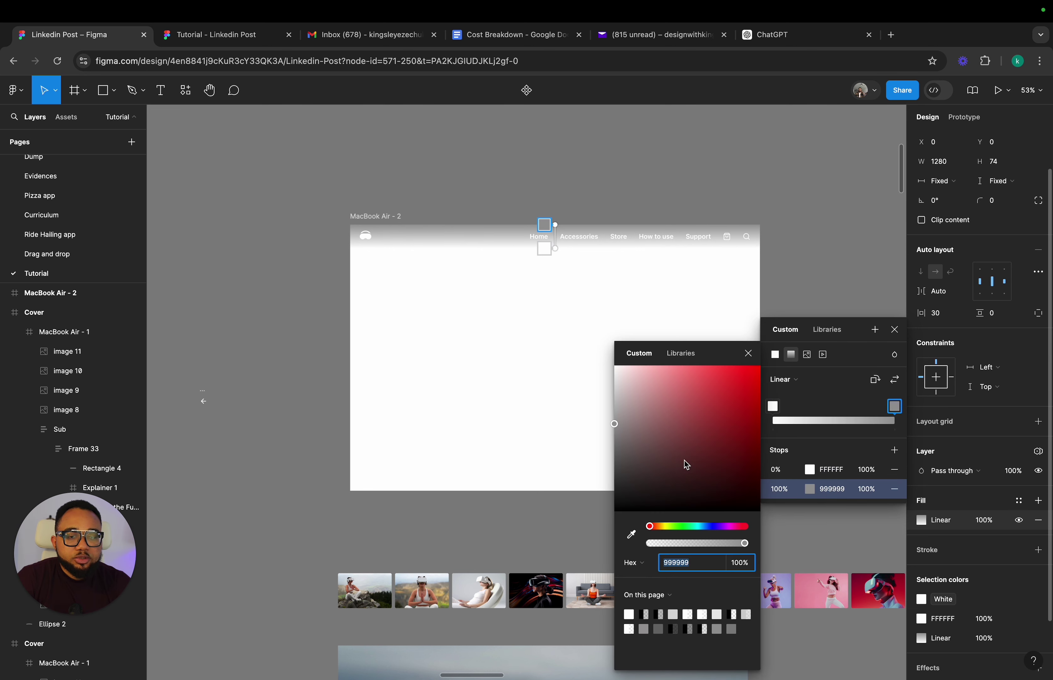
drag(615, 427, 615, 511)
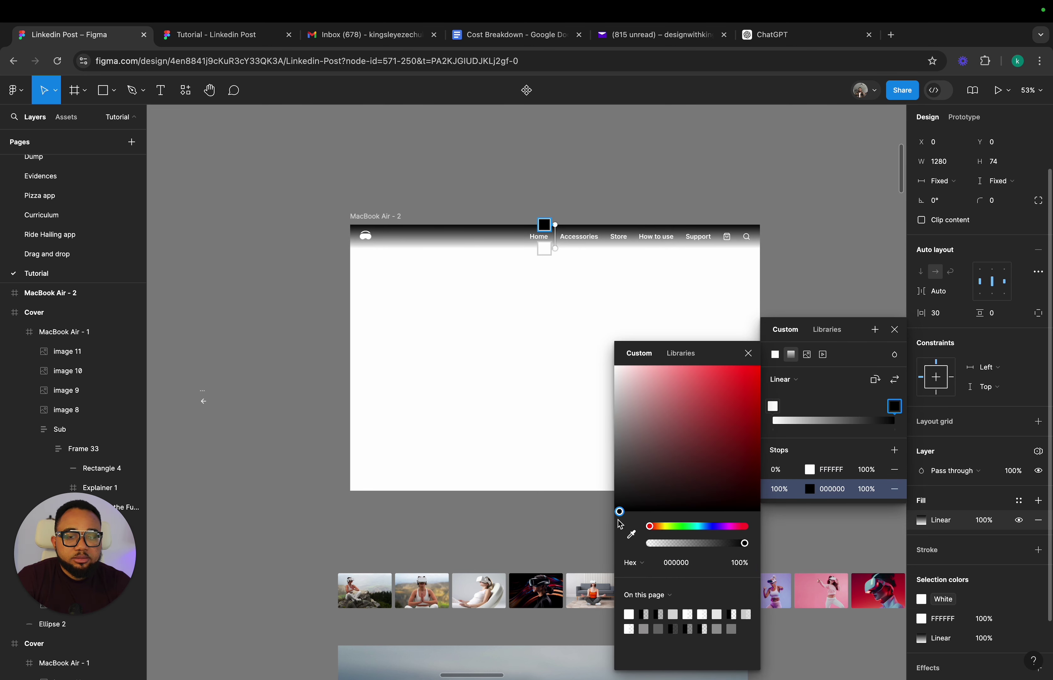
drag(744, 544, 720, 546)
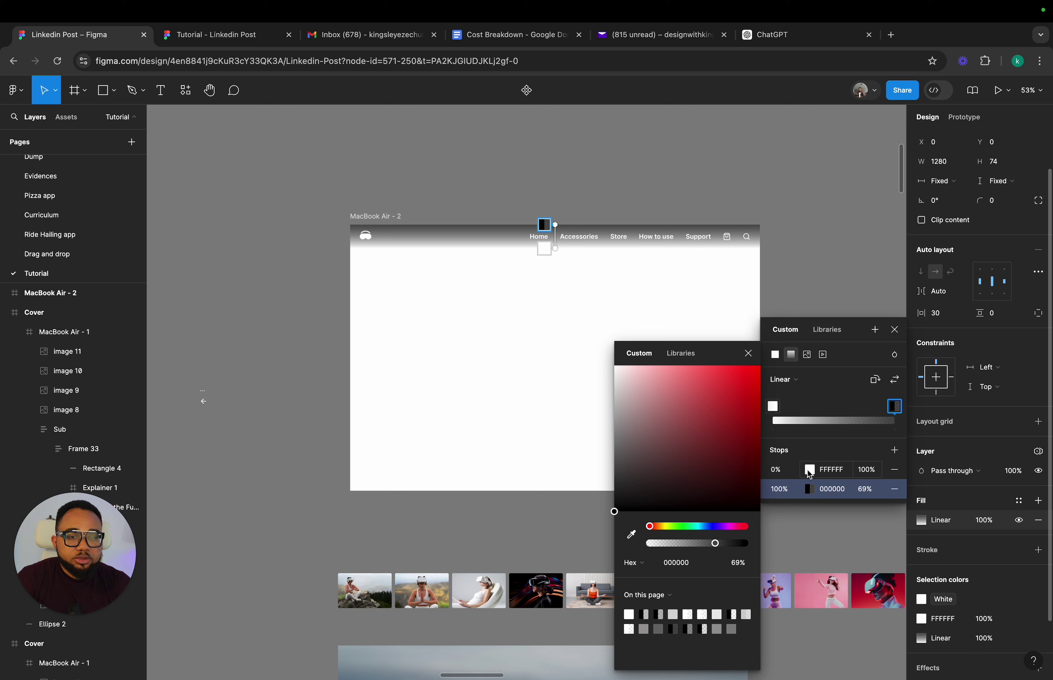
- Make the 0% gradient stop black 000000 at 0% opacity
click(809, 475)
drag(615, 368, 614, 512)
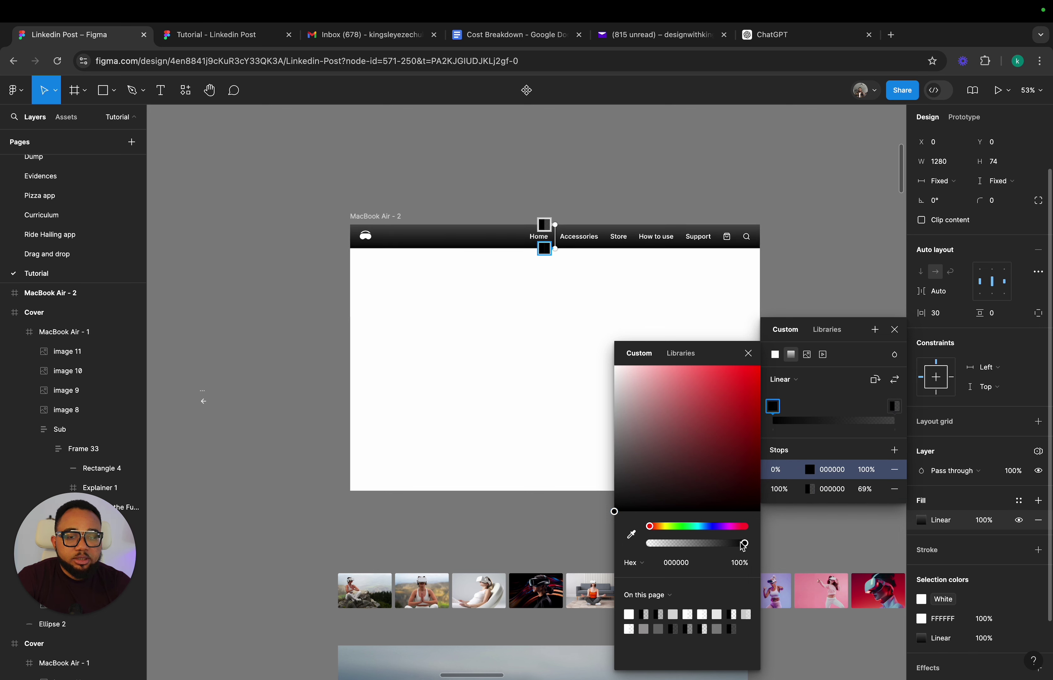
drag(743, 545, 637, 545)
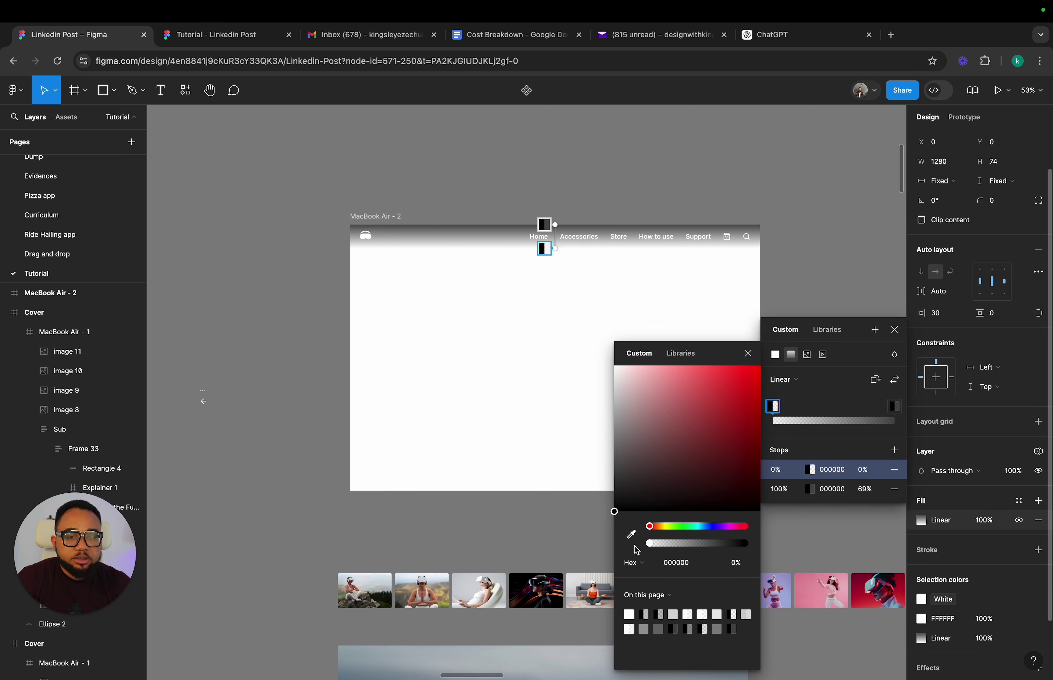
click(749, 352)
click(894, 329)
click(870, 313)
- Move the VR hero photo into the MacBook Air - 2 frame
scroll(868, 314, down, 2)
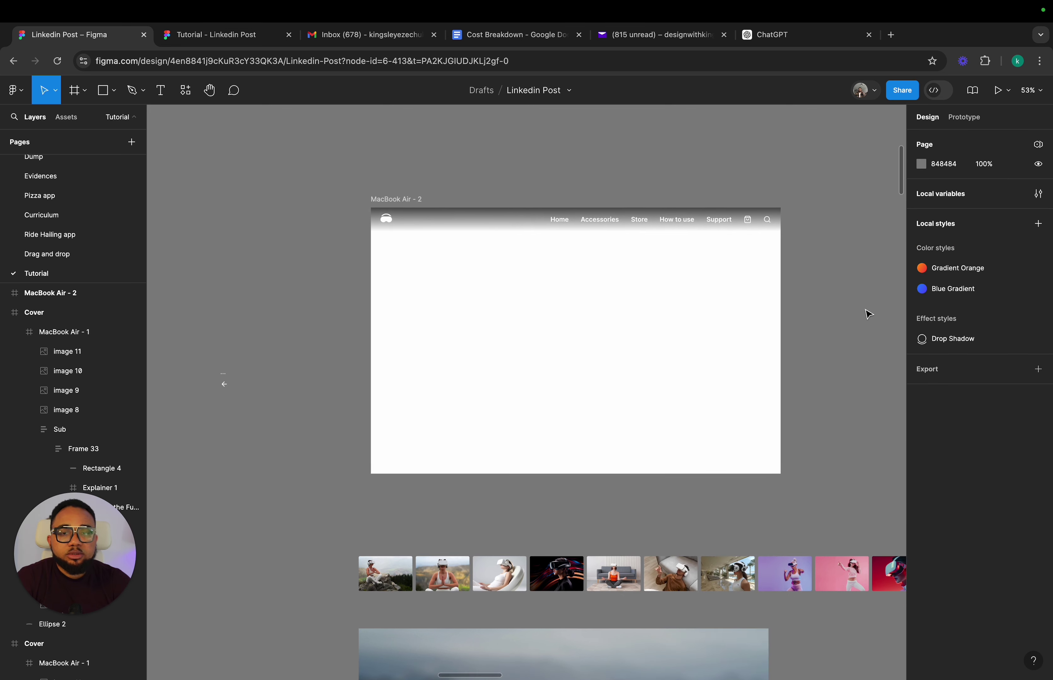
scroll(867, 313, down, 1)
scroll(867, 313, down, 3)
scroll(630, 468, down, 2)
scroll(630, 468, right, 2)
click(628, 479)
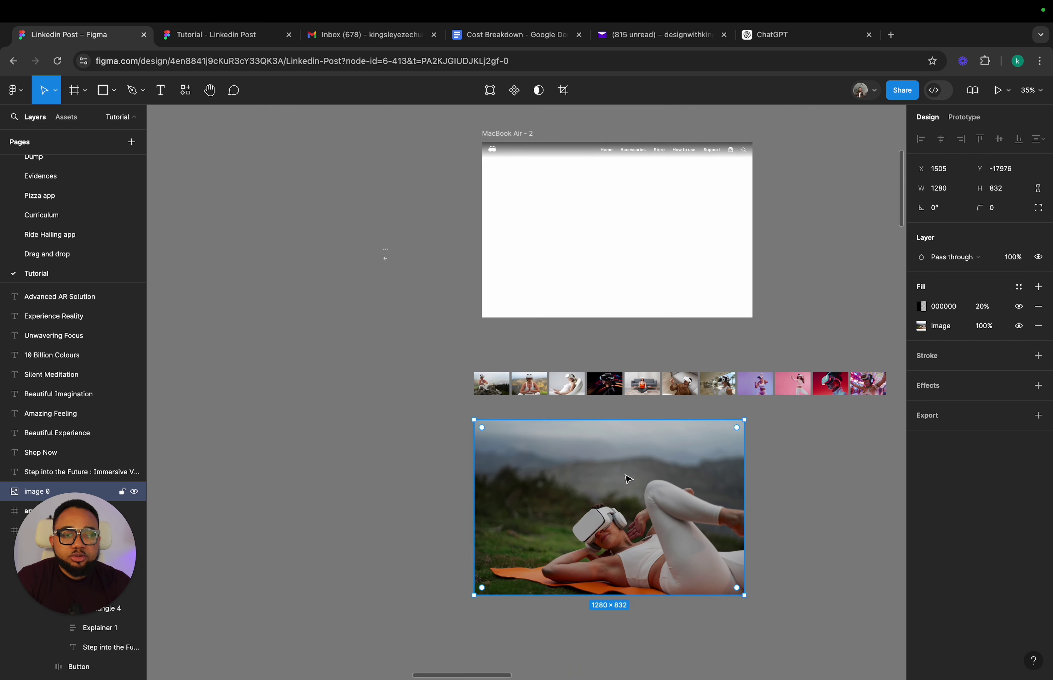
drag(616, 527, 593, 321)
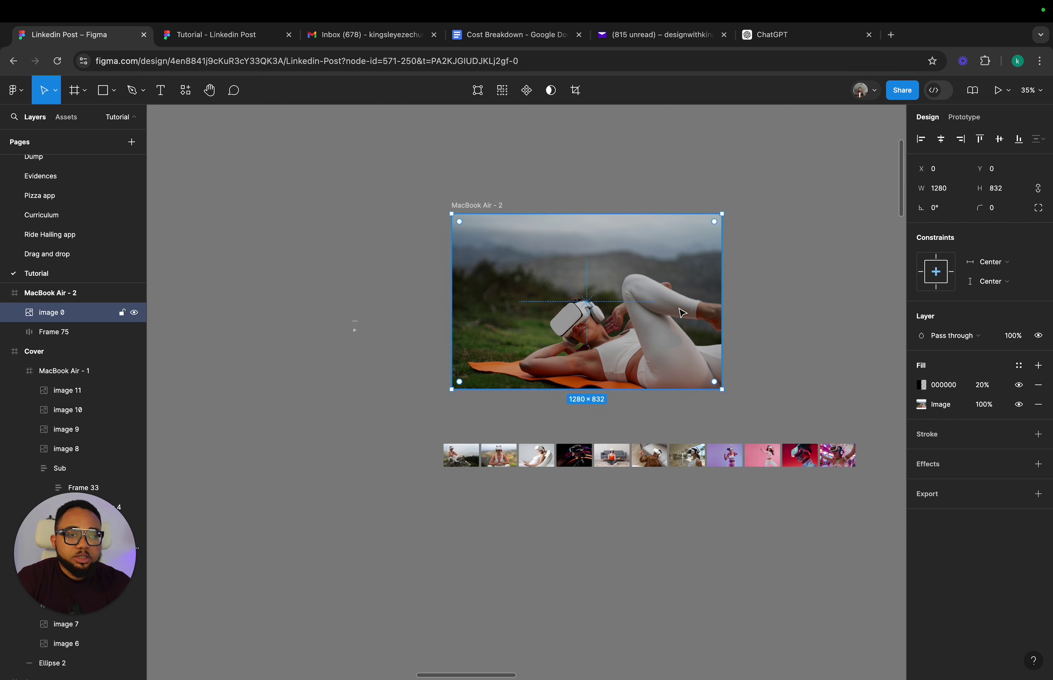
- Send hero image 0 to the back so it sits behind the Frame 75 navbar
right_click(613, 272)
mouse_move(636, 540)
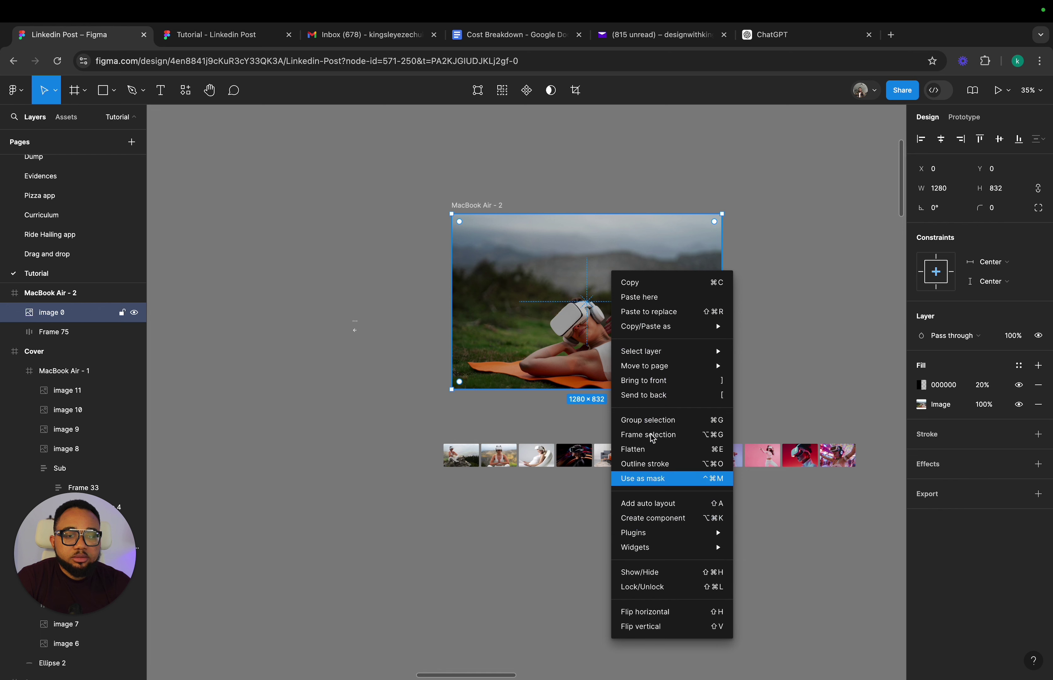
mouse_move(678, 367)
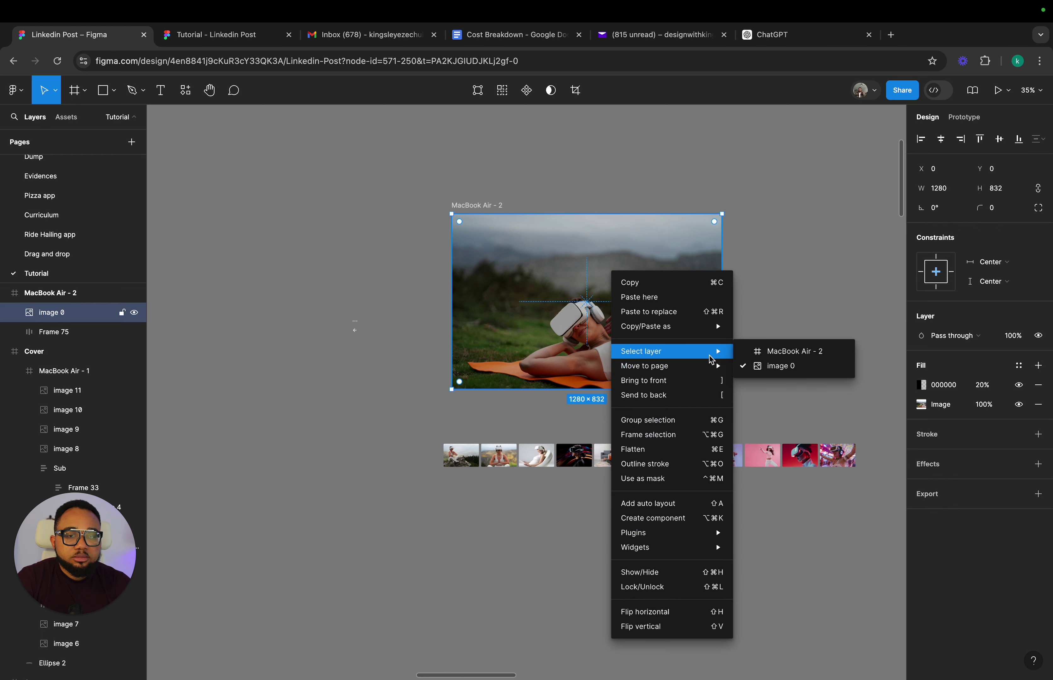
click(719, 381)
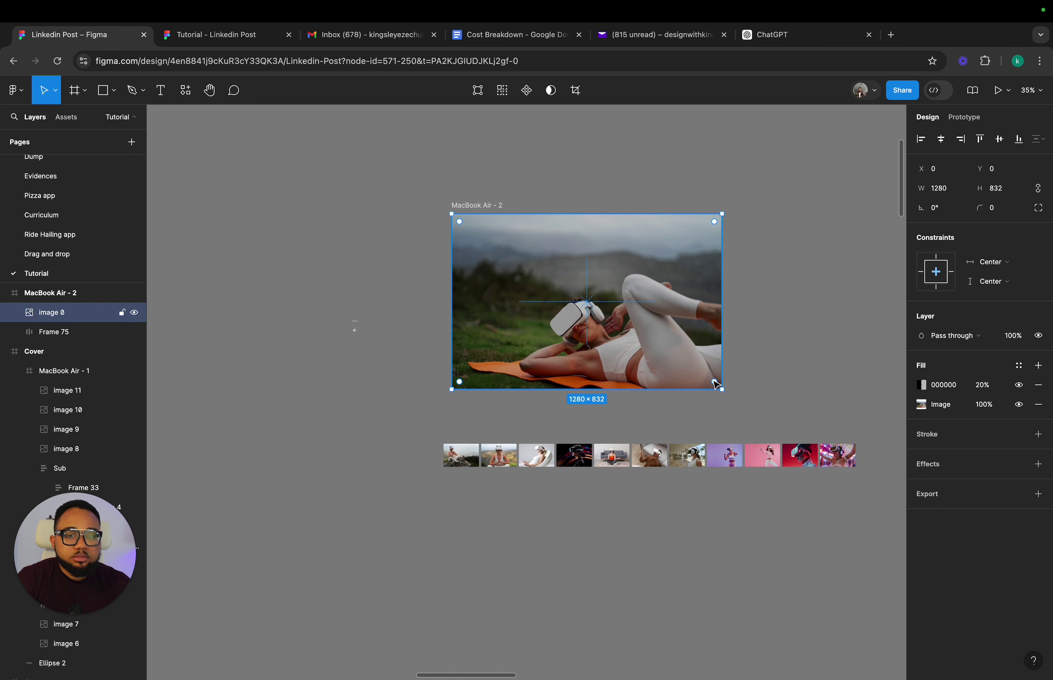
right_click(695, 367)
click(727, 394)
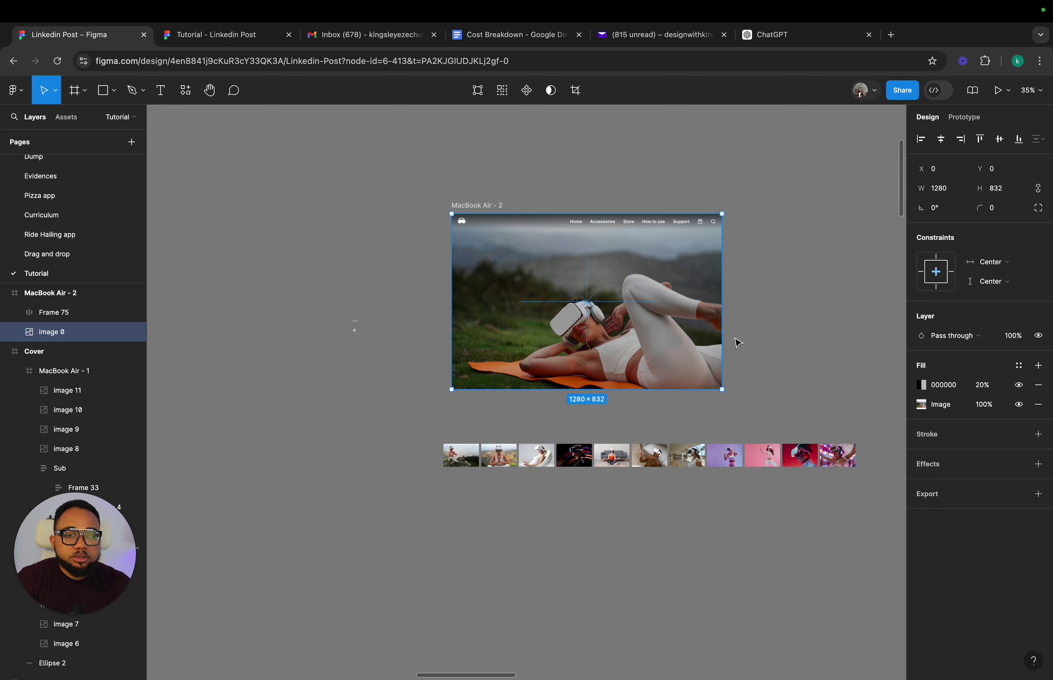
click(734, 342)
scroll(721, 327, up, 2)
scroll(714, 314, up, 2)
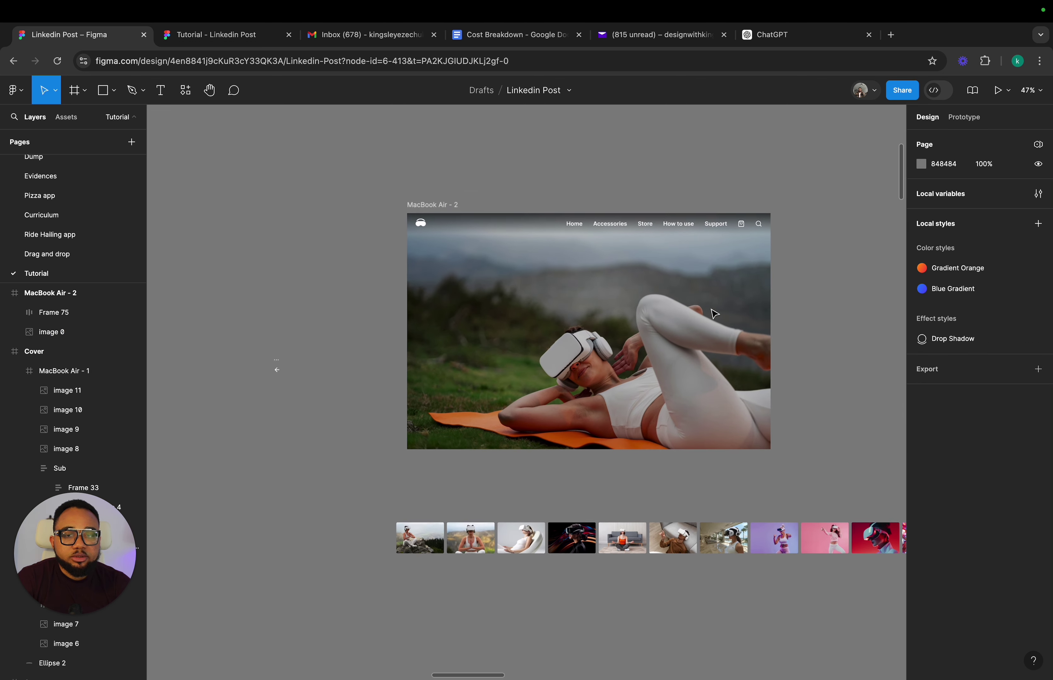
scroll(535, 358, up, 2)
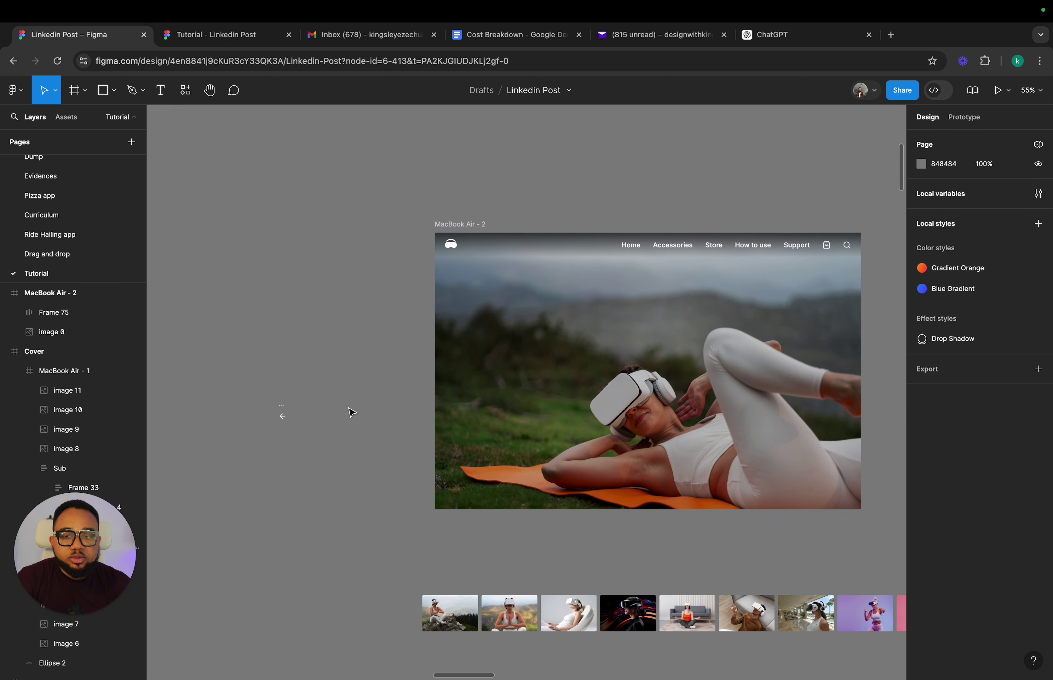
scroll(351, 413, up, 4)
scroll(351, 413, right, 5)
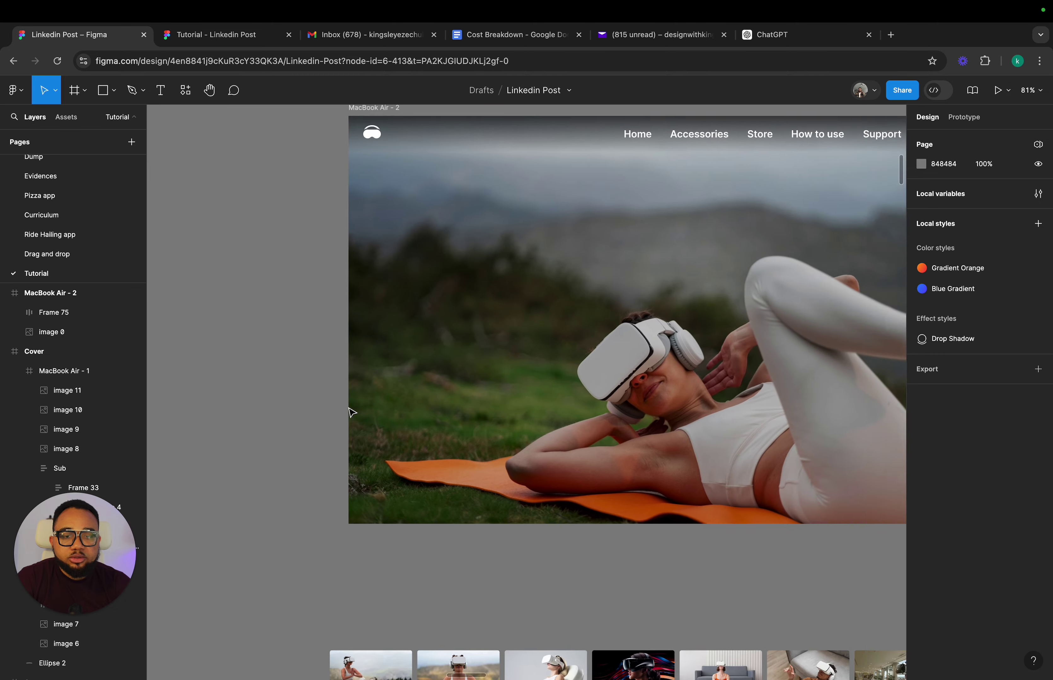
scroll(351, 413, down, 4)
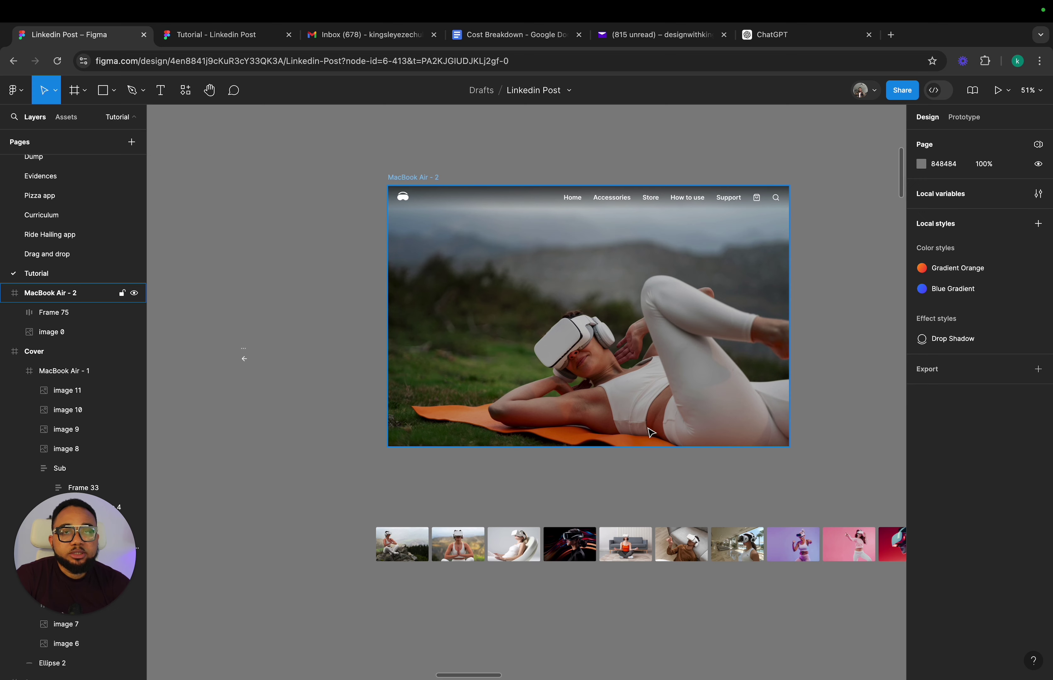
scroll(427, 376, up, 5)
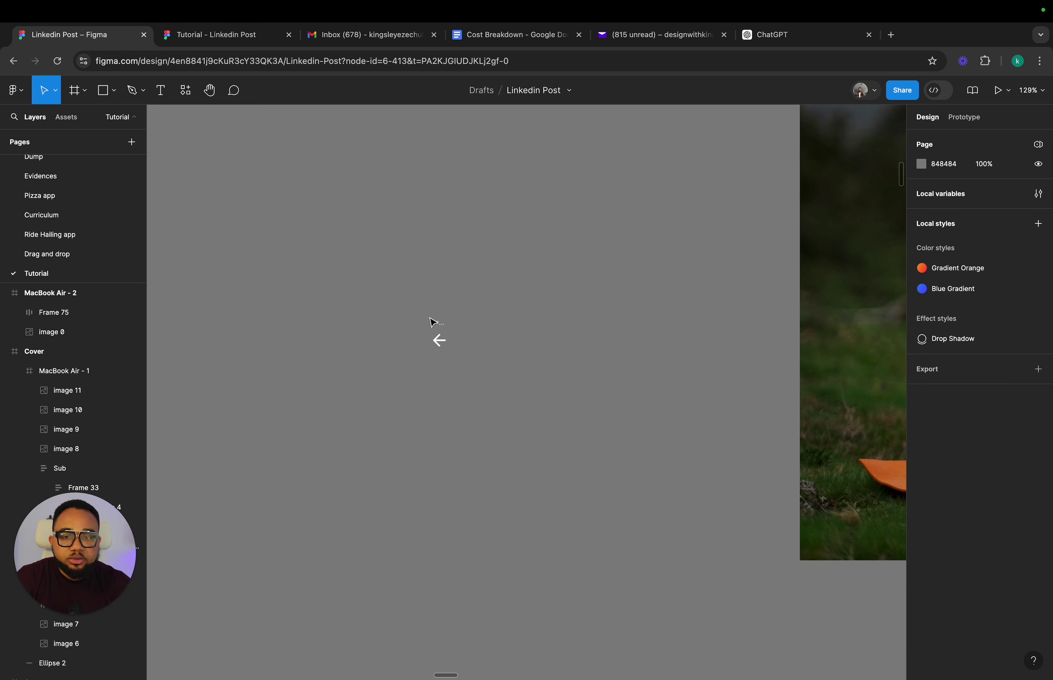
- Move the left arrow icon into the MacBook Air - 2 hero frame
click(433, 325)
scroll(443, 341, up, 1)
scroll(446, 375, right, 10)
drag(444, 341, 503, 418)
scroll(491, 448, down, 2)
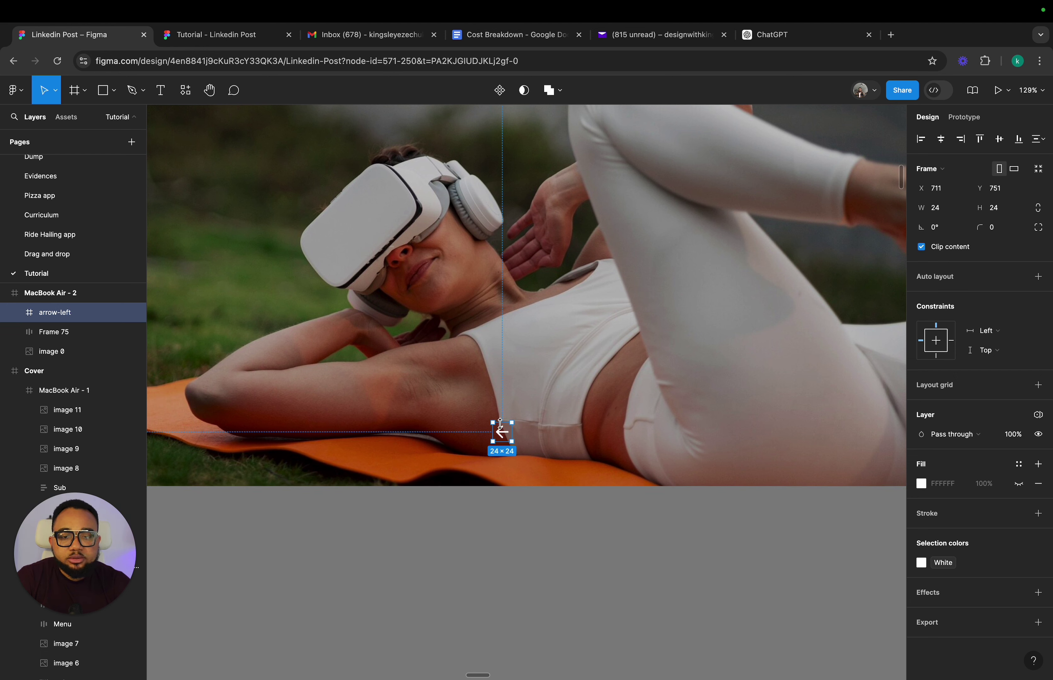
- Wrap the arrow-left icon in a new frame using Frame selection
right_click(505, 425)
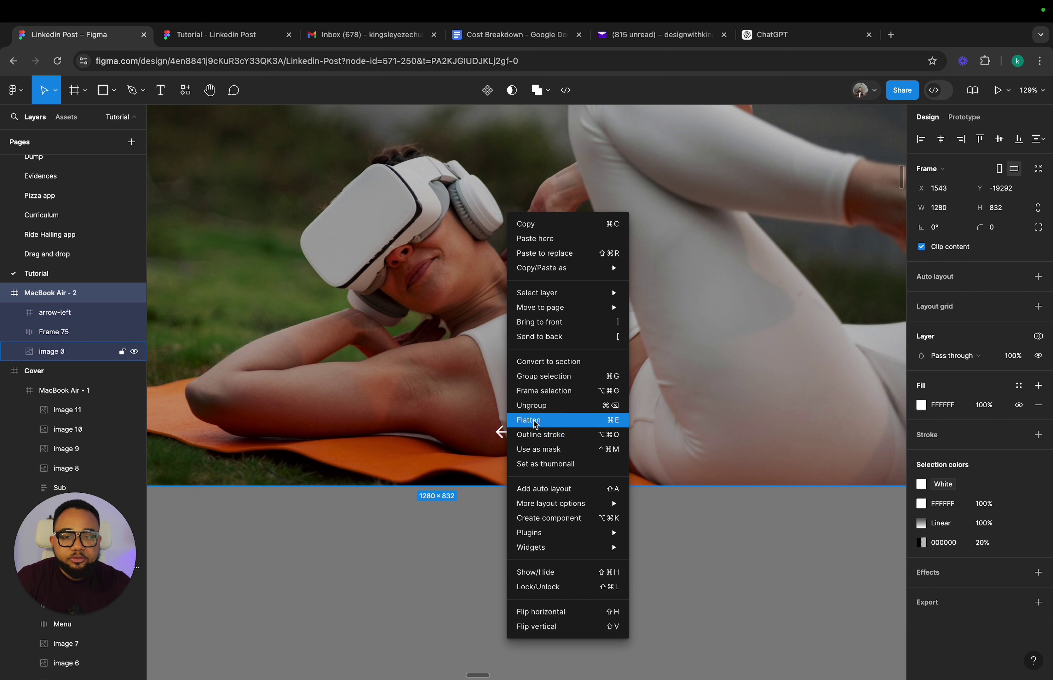
key(Escape)
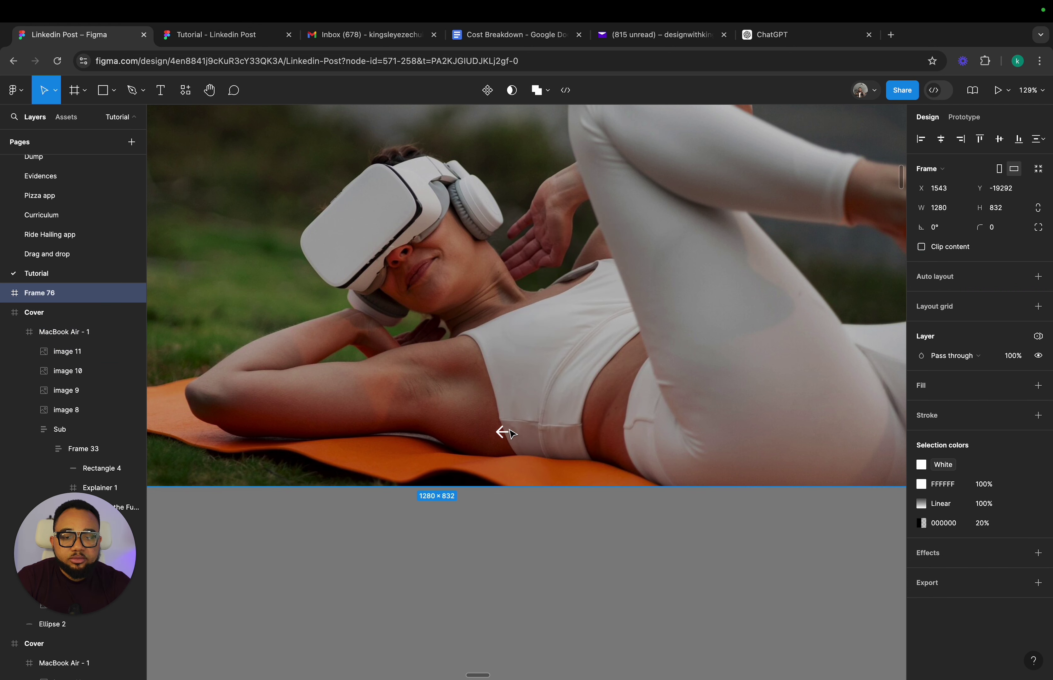
click(508, 435)
click(507, 435)
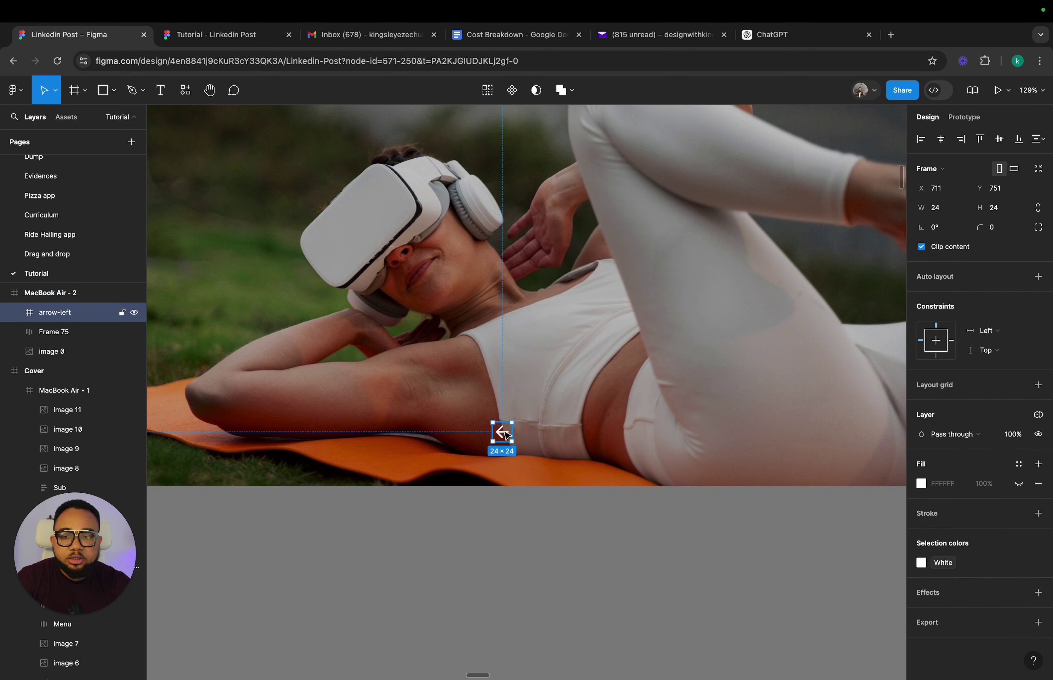
right_click(506, 435)
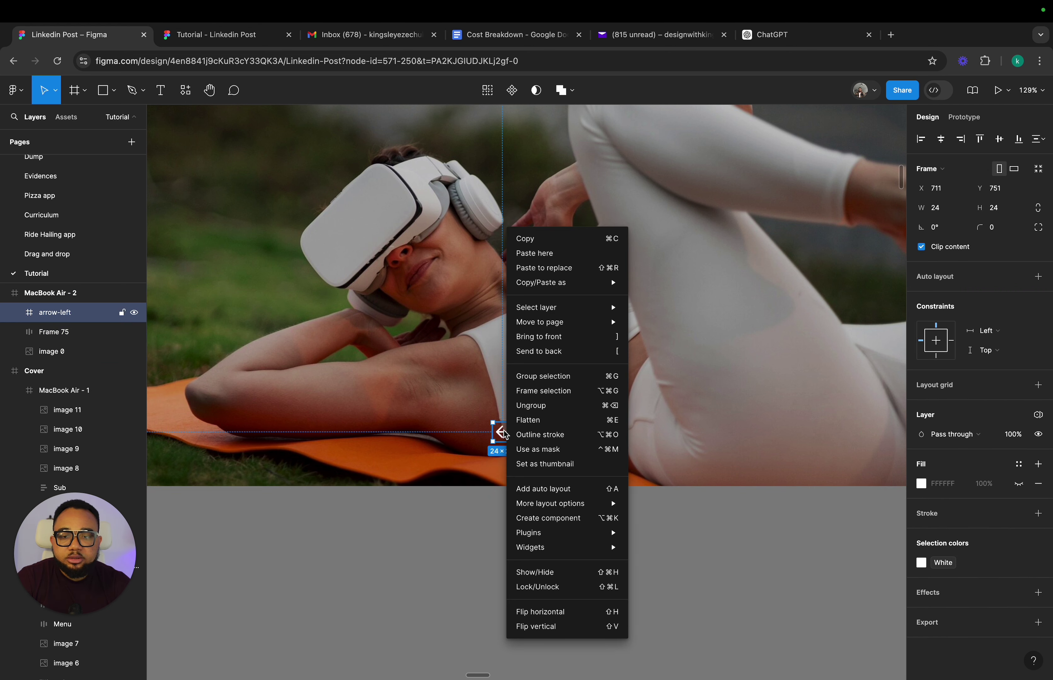
click(535, 391)
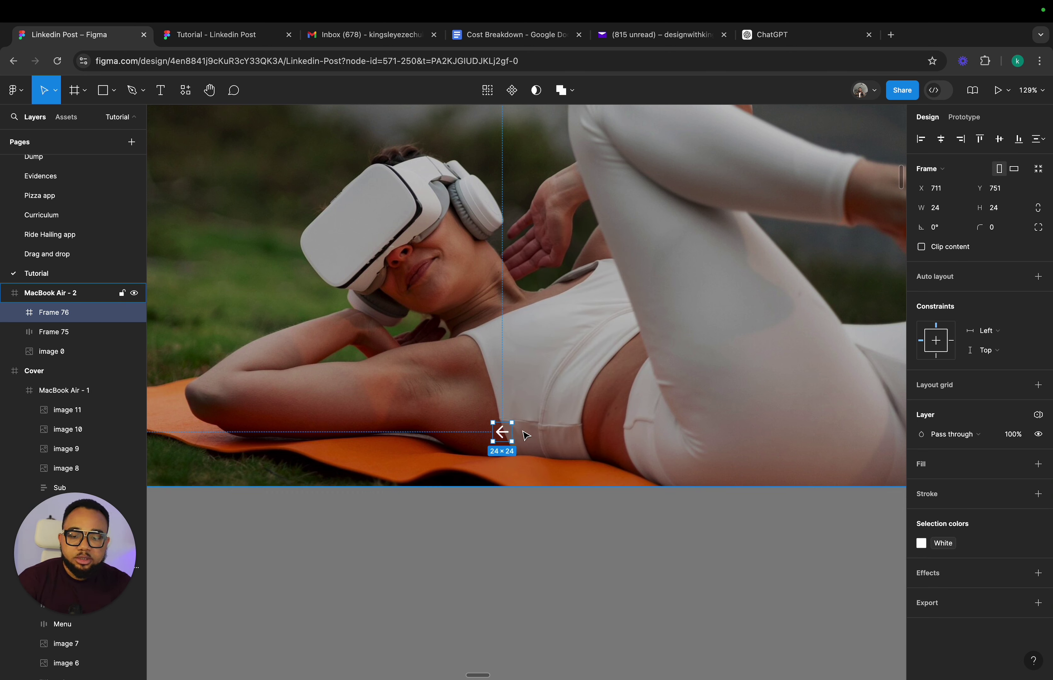
- Give the arrow frame auto layout with 10 padding on both axes and a white FFFFFF fill
key(shift+a)
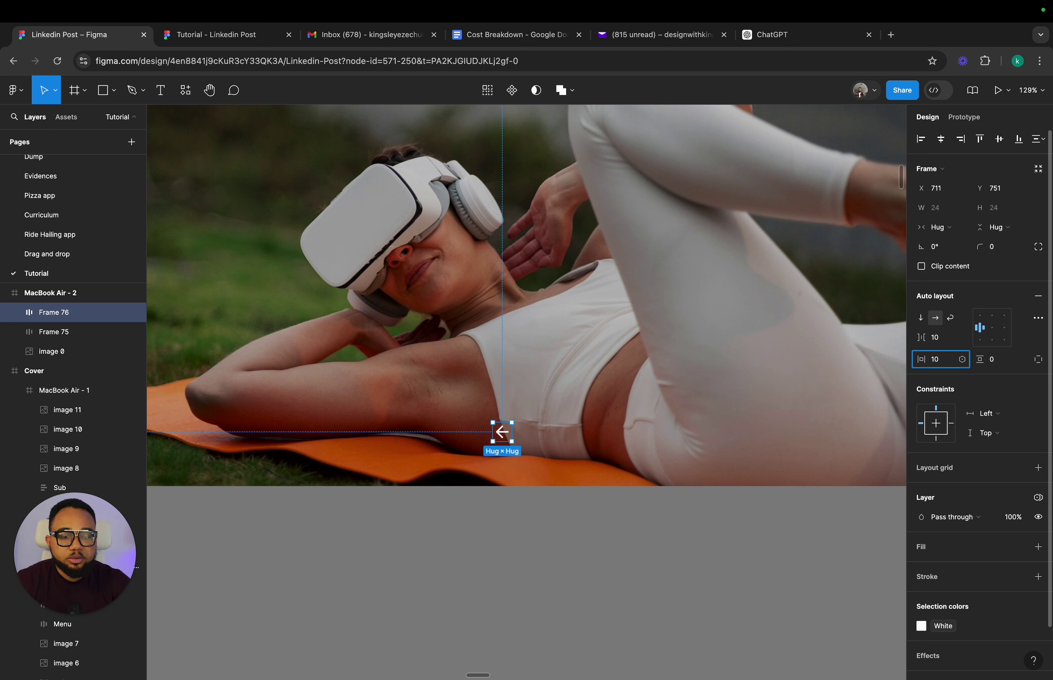
key(Return)
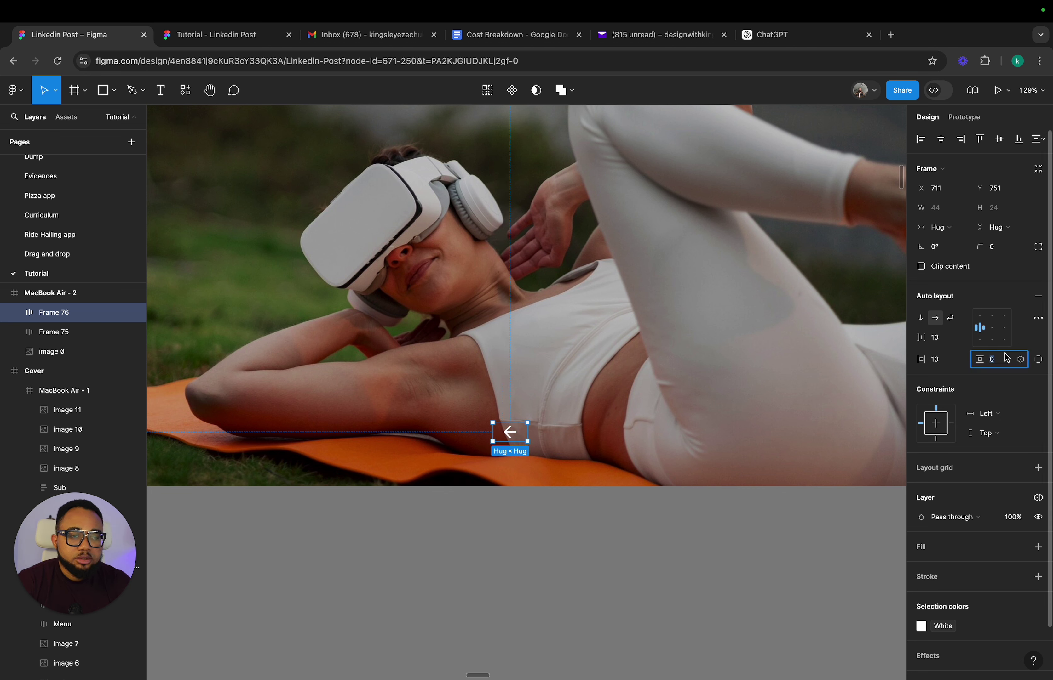
key(Return)
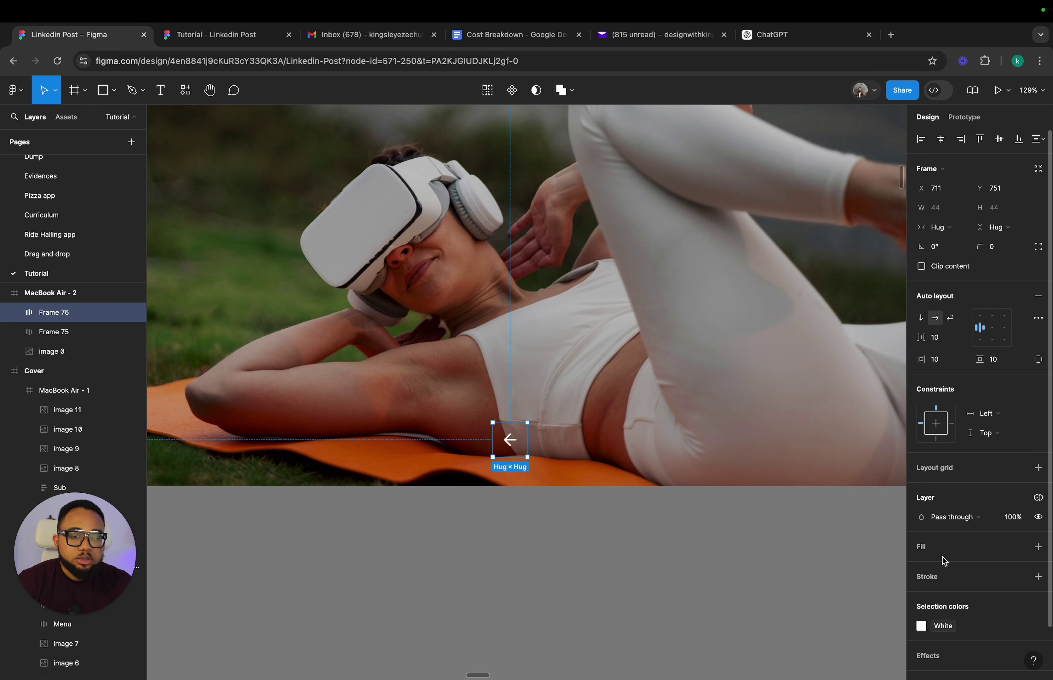
click(953, 551)
- Set the arrow button's white fill to 40% opacity and make it circular with corner radius 50
click(920, 569)
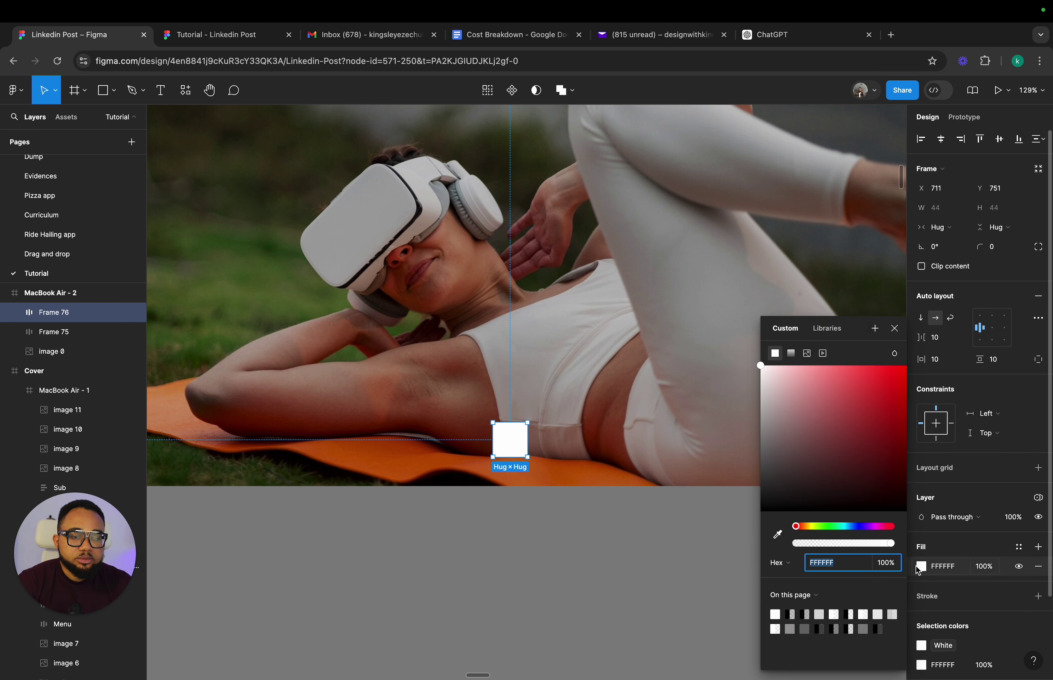
click(890, 565)
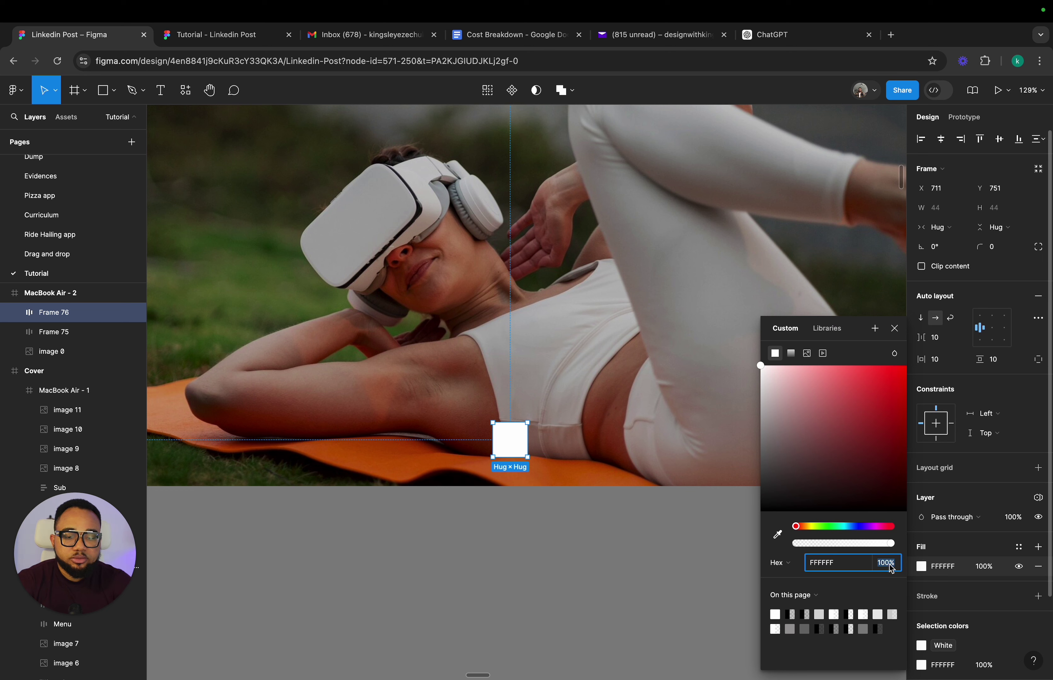
text(40)
key(Return)
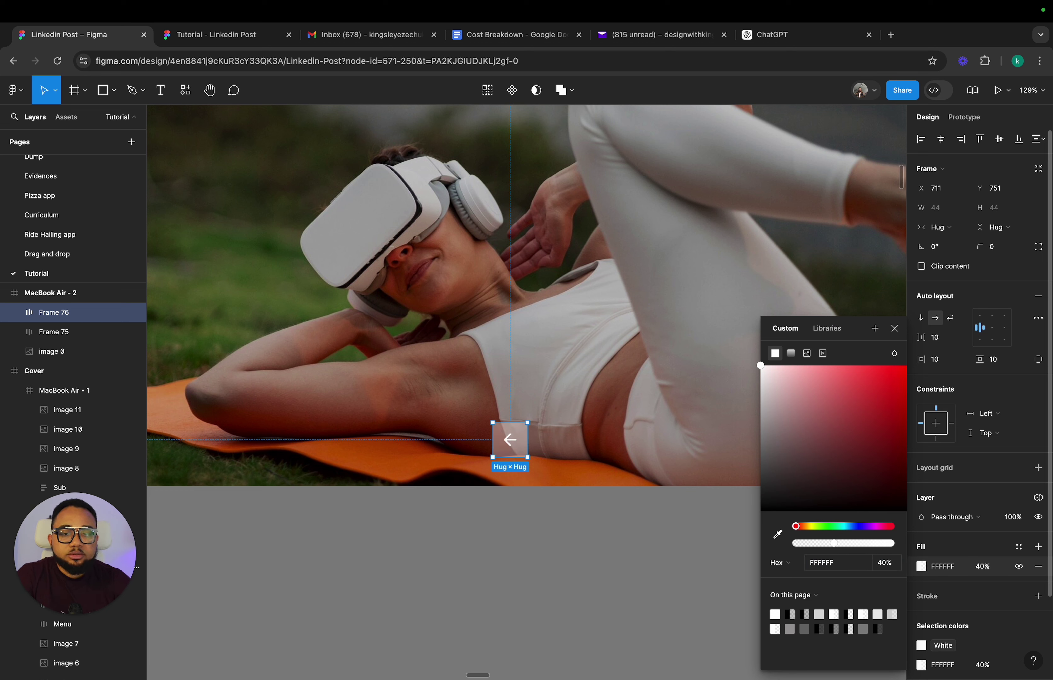
click(894, 329)
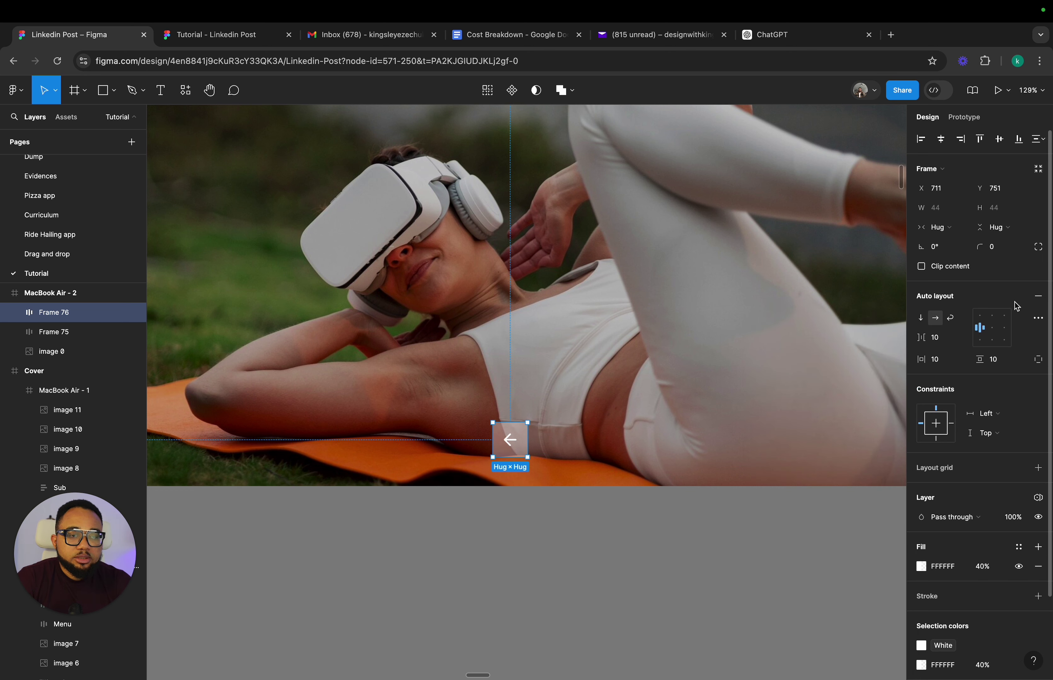
click(1001, 248)
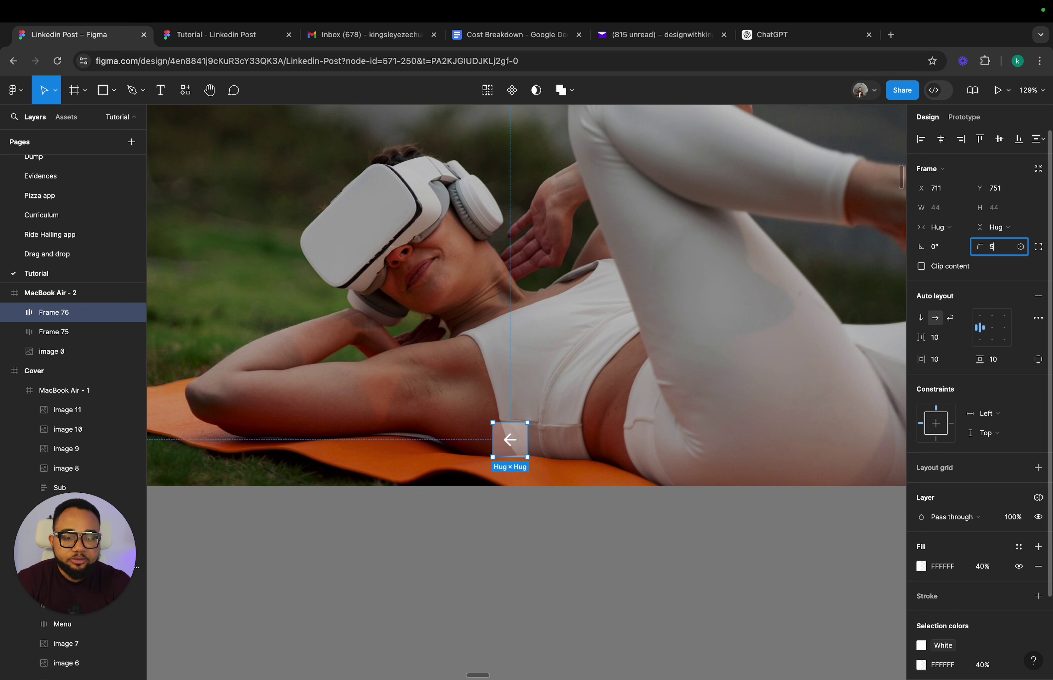
key(Return)
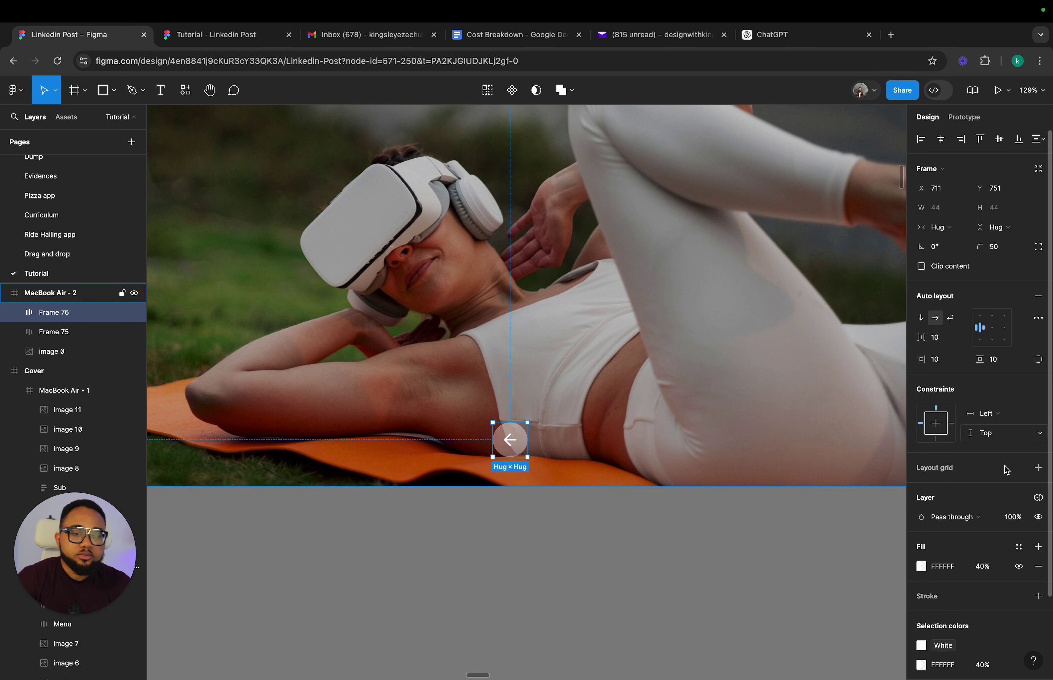
- Add a background blur of 20 to the arrow button and duplicate it
scroll(981, 614, down, 3)
click(963, 611)
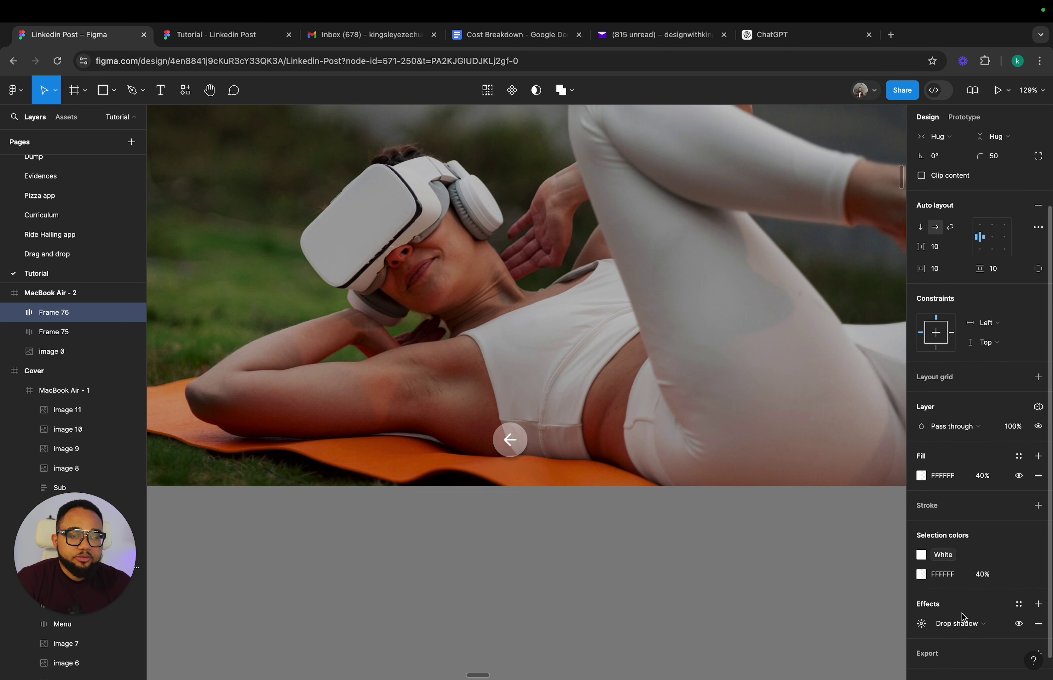
click(964, 626)
click(966, 657)
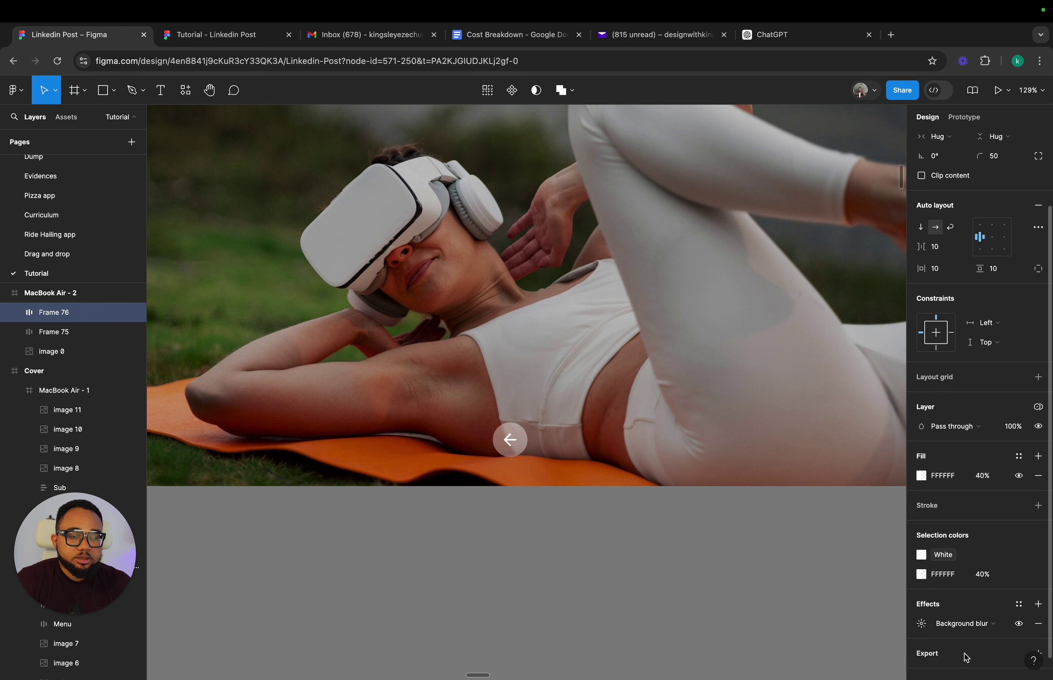
click(921, 624)
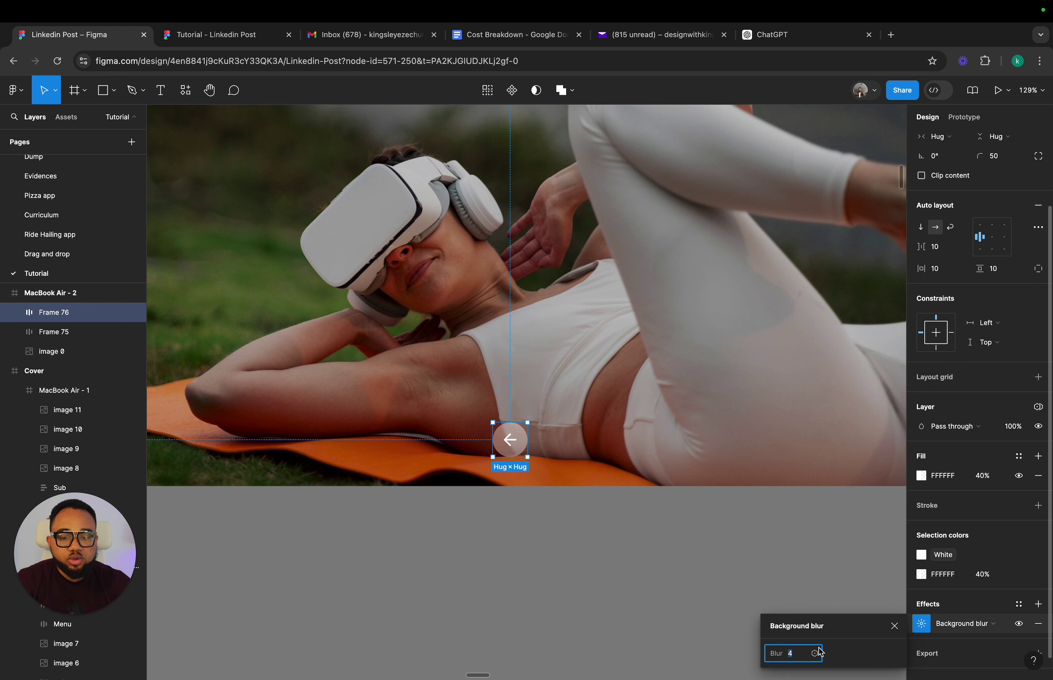
key(Return)
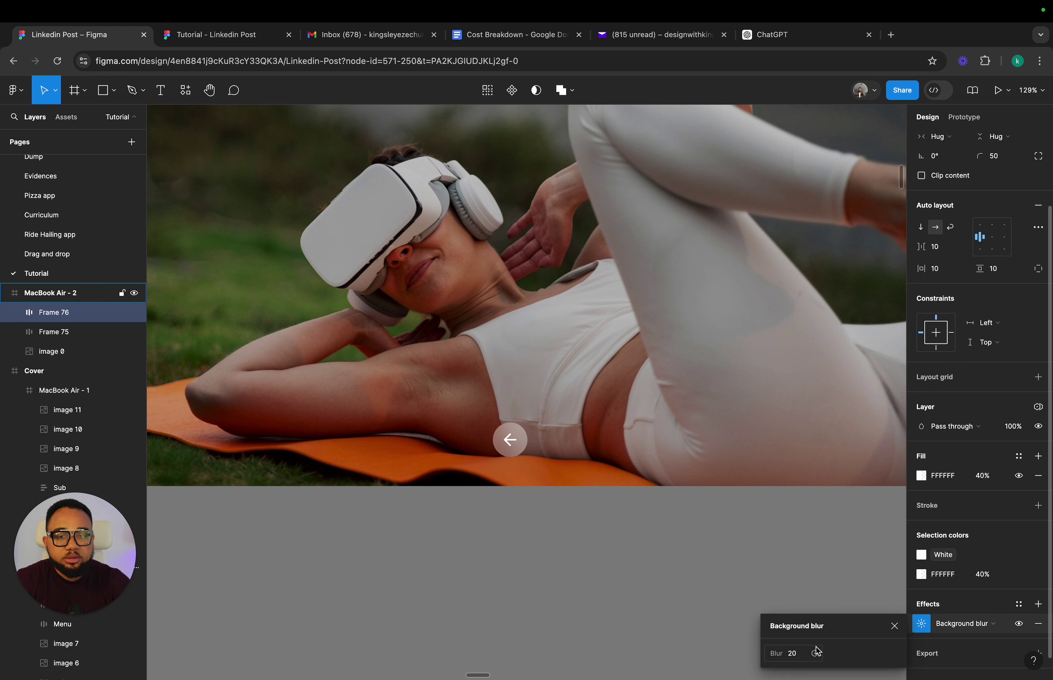
click(894, 626)
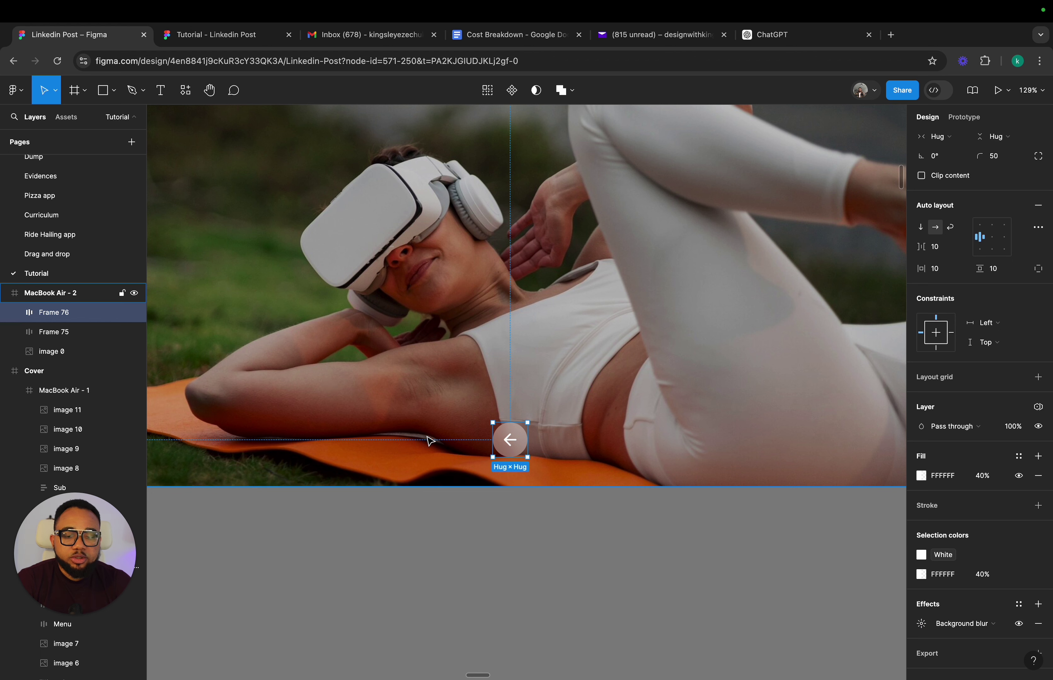
key(super+d)
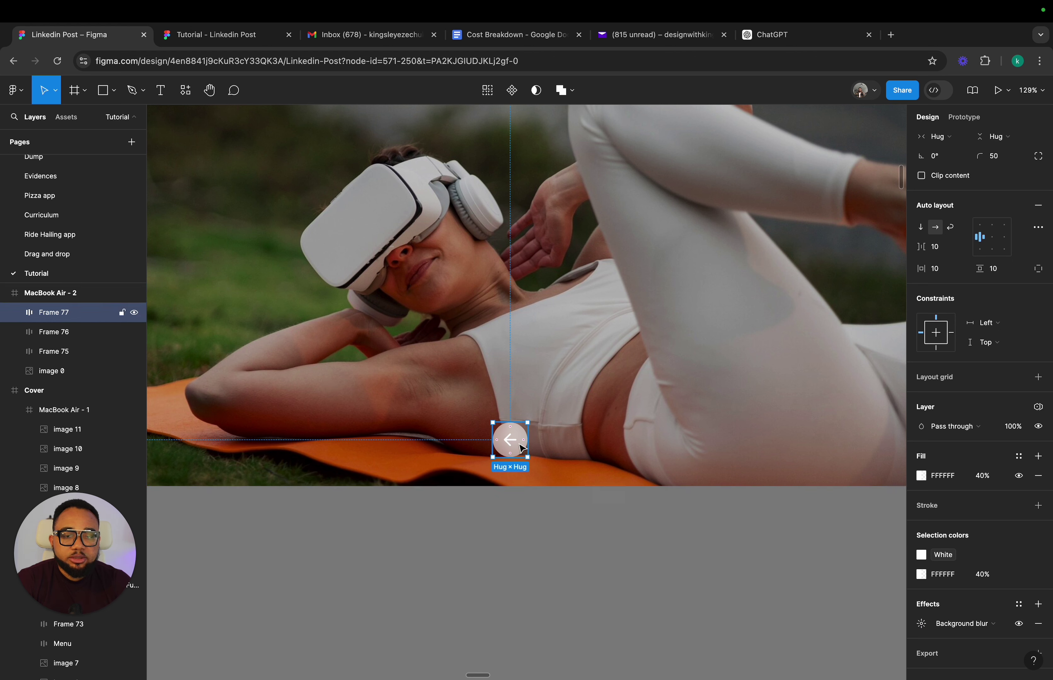
- Place the copied arrow beside the first and wrap both in an auto-layout frame
drag(522, 449, 548, 448)
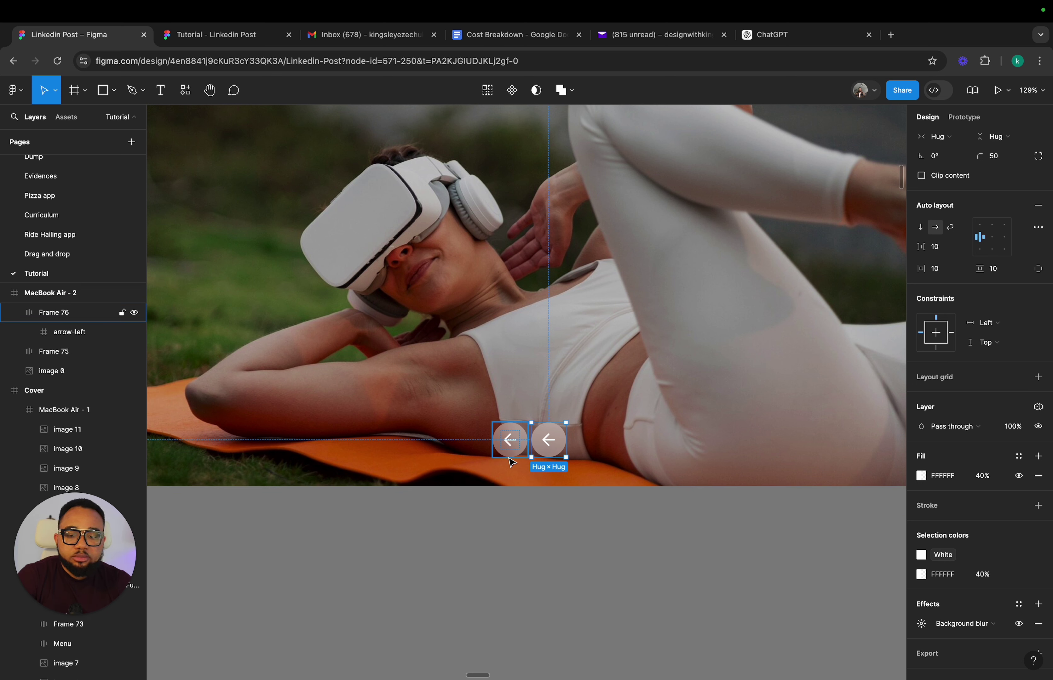
click(510, 460)
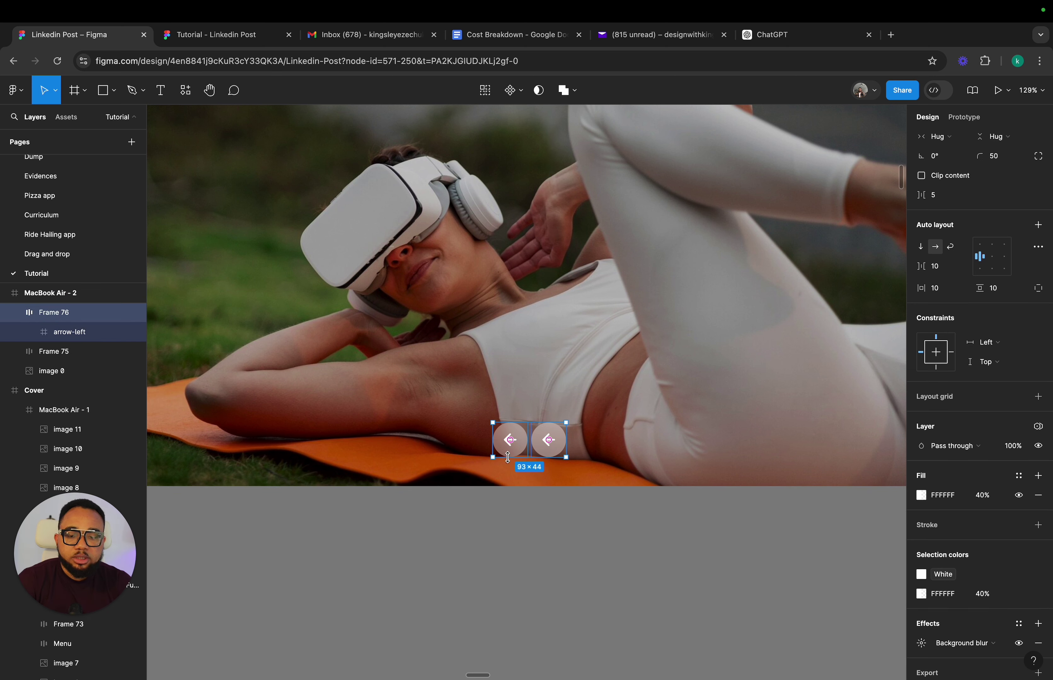
key(shift+a)
- Rotate the second arrow button 180° so it points right
click(554, 456)
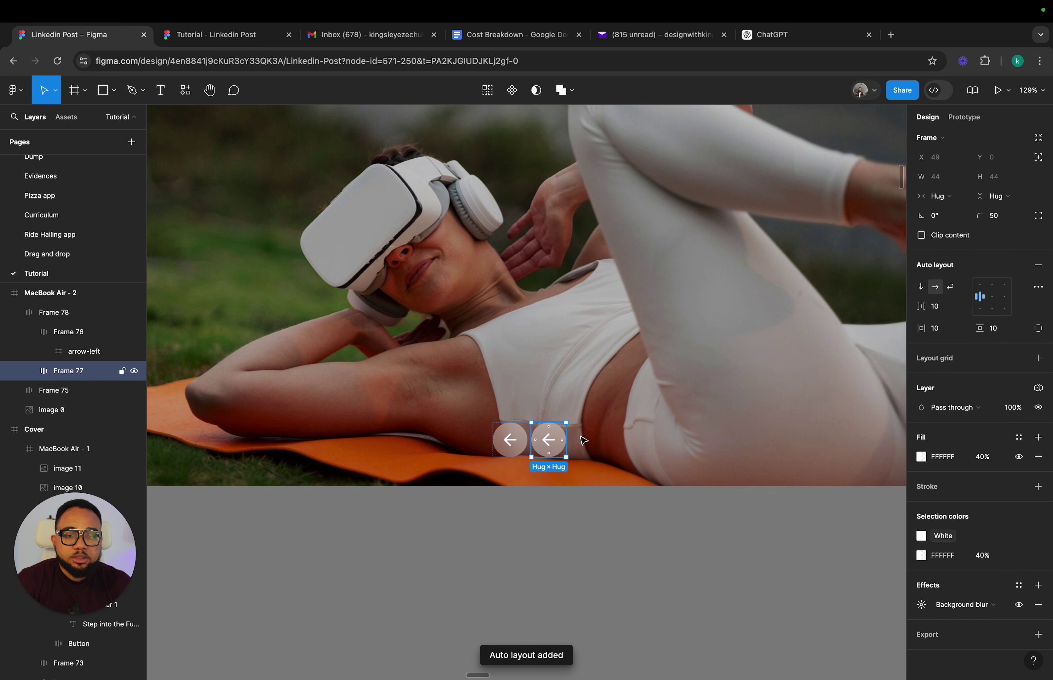
click(937, 218)
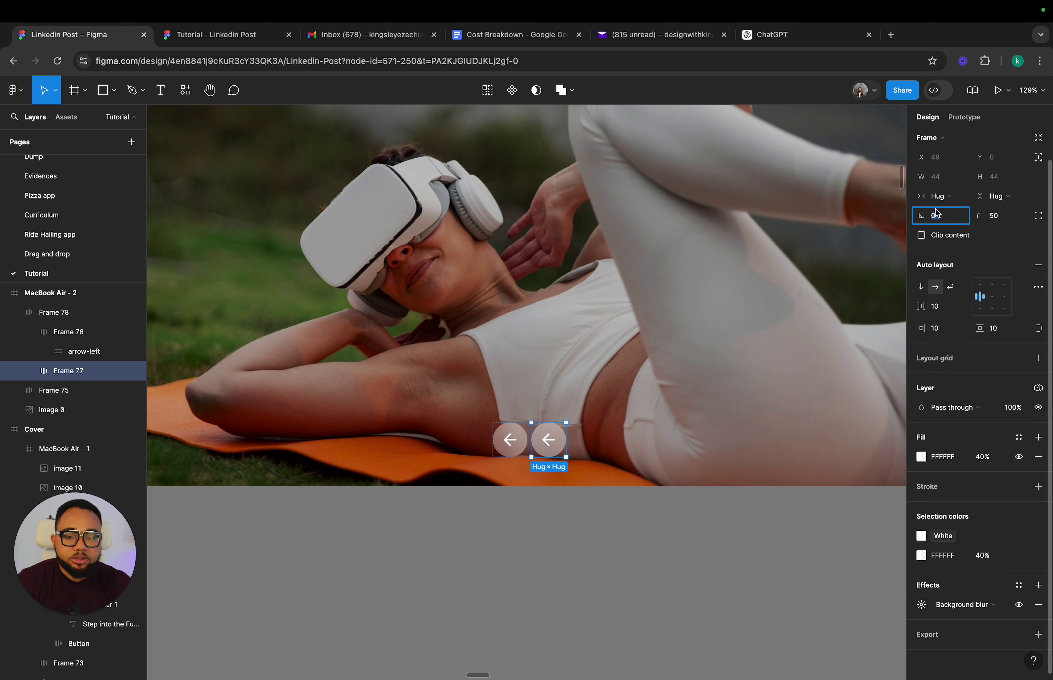
key(Return)
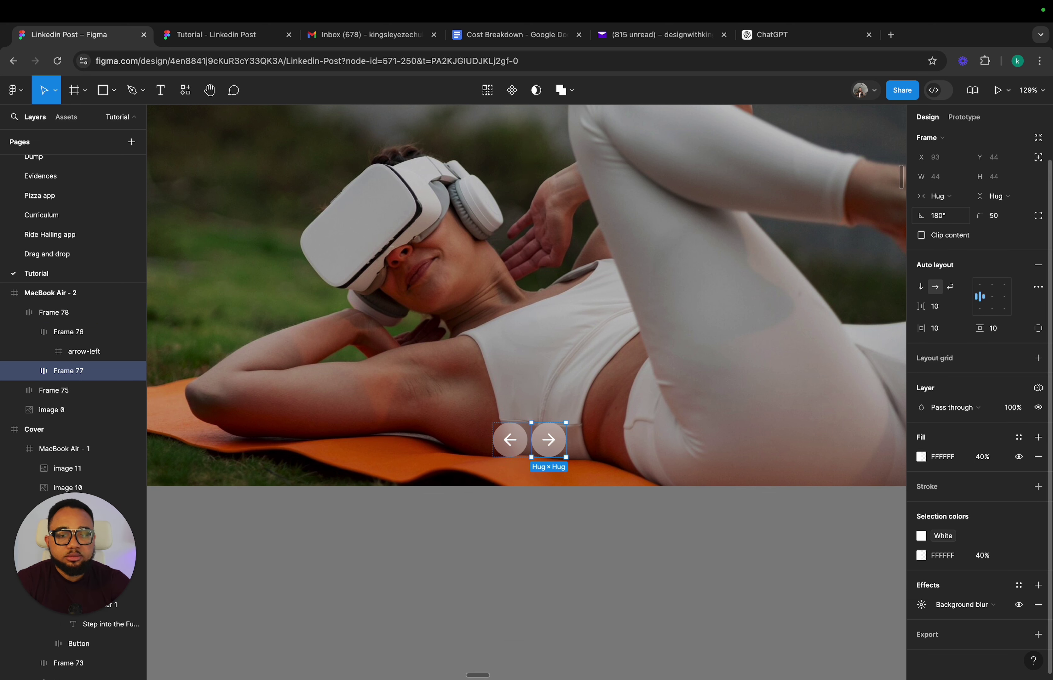
- Nudge the arrow-button group slightly up and left on the hero to X 694, Y 748
click(582, 569)
scroll(582, 569, down, 5)
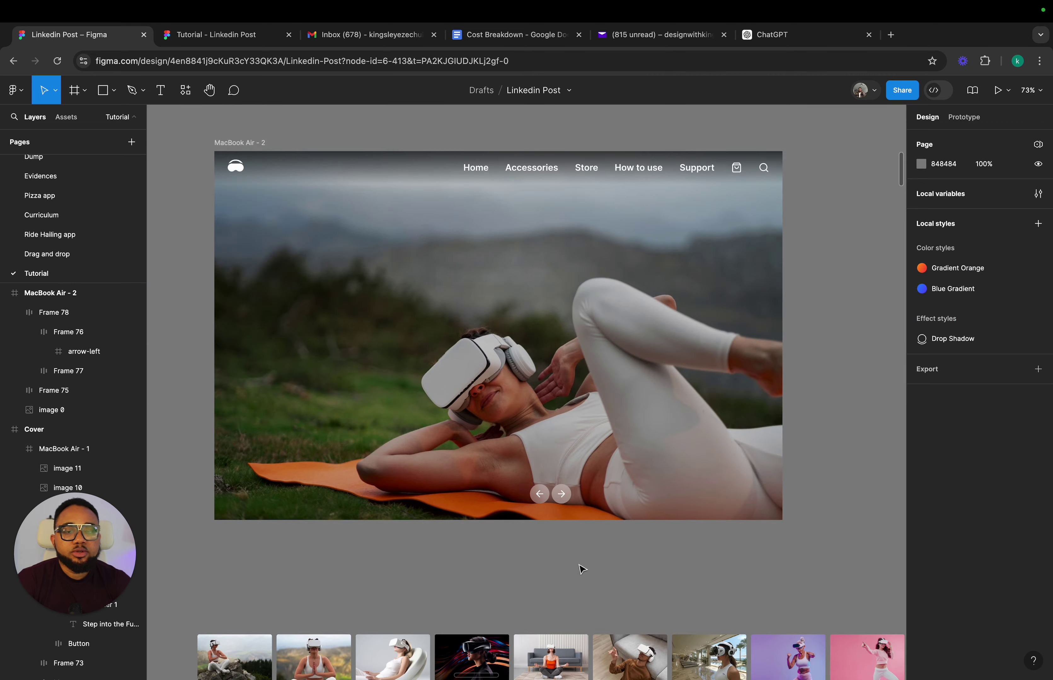
scroll(575, 515, down, 3)
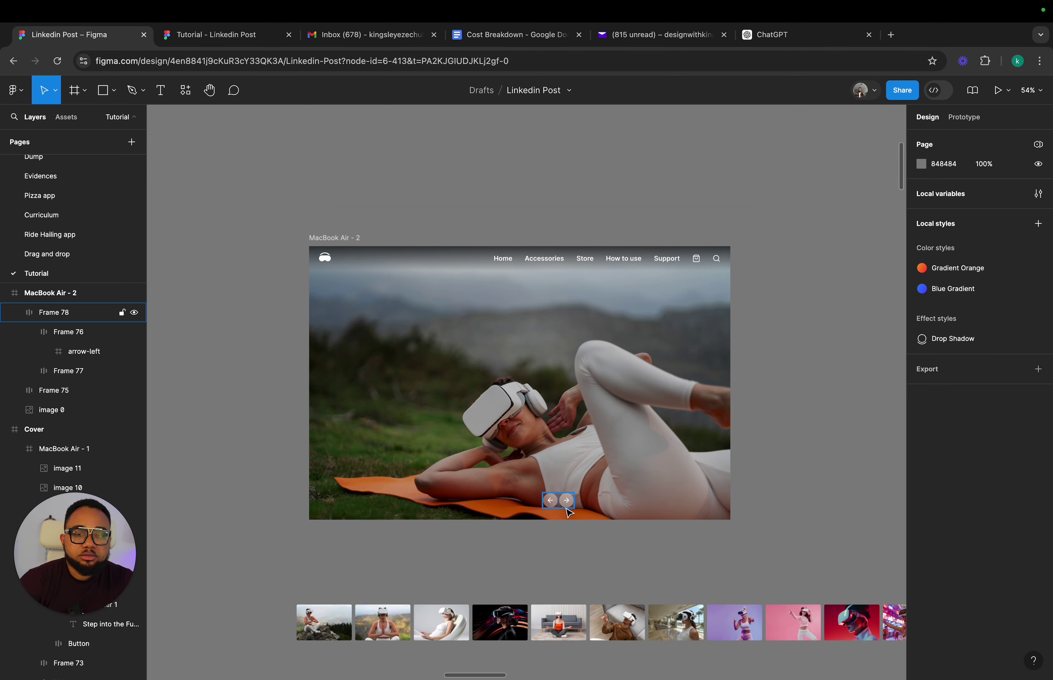
scroll(574, 498, left, 2)
click(632, 483)
scroll(637, 484, up, 5)
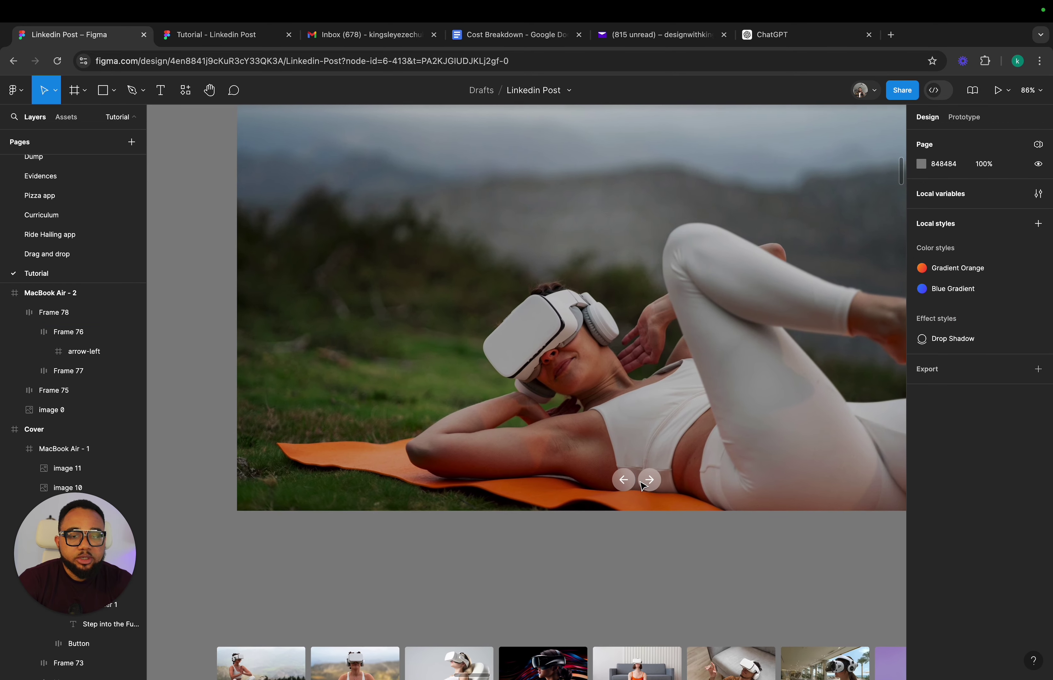
click(647, 486)
scroll(647, 487, down, 4)
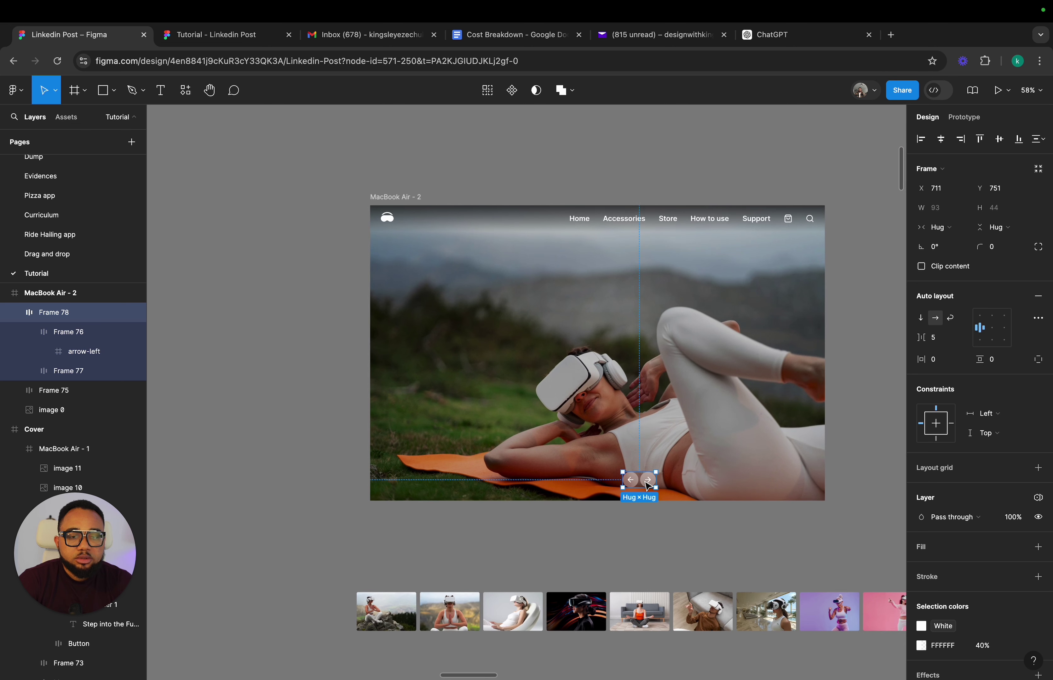
drag(646, 486, 642, 485)
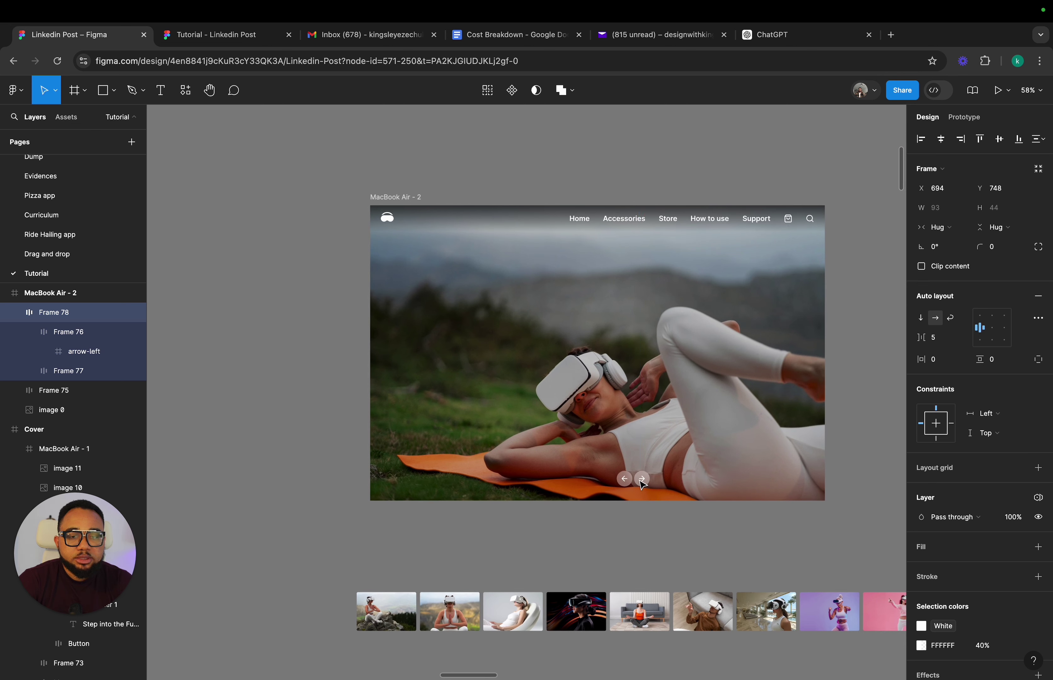
key(Escape)
click(523, 478)
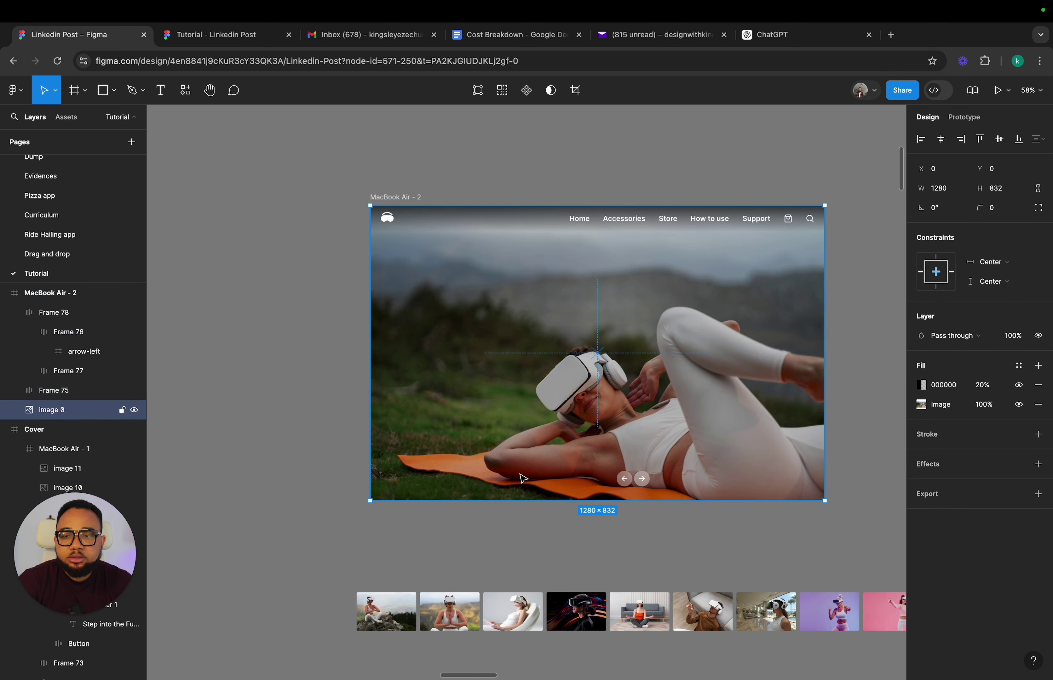
drag(345, 487, 615, 461)
click(641, 478)
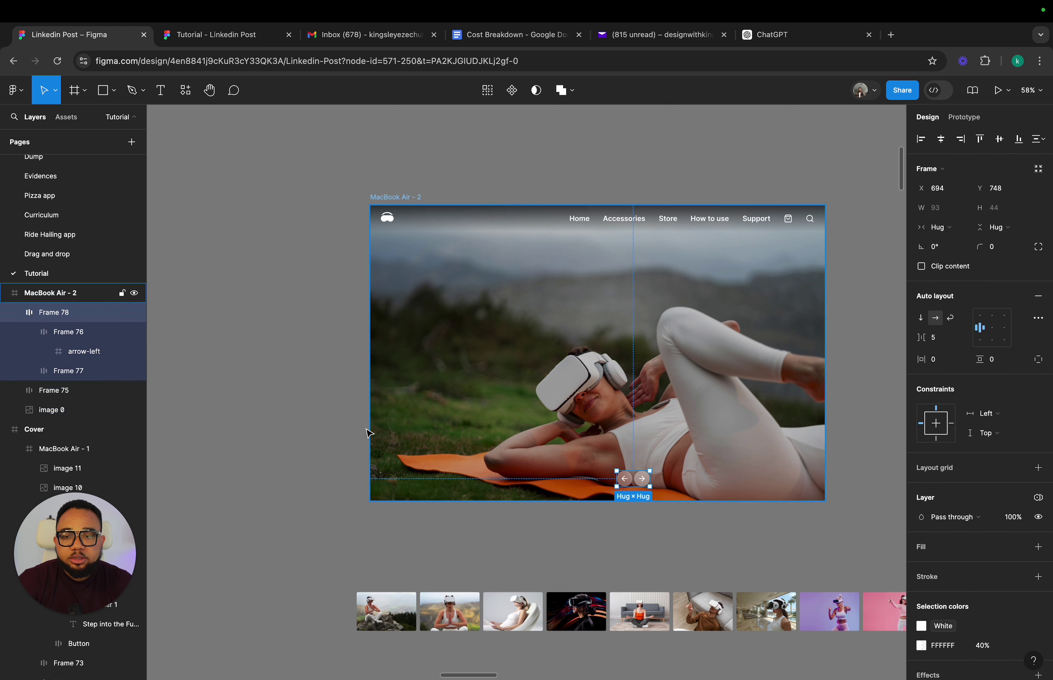
- Rename the arrow group layer to Navigation and the top bar layer to Header
double_click(84, 314)
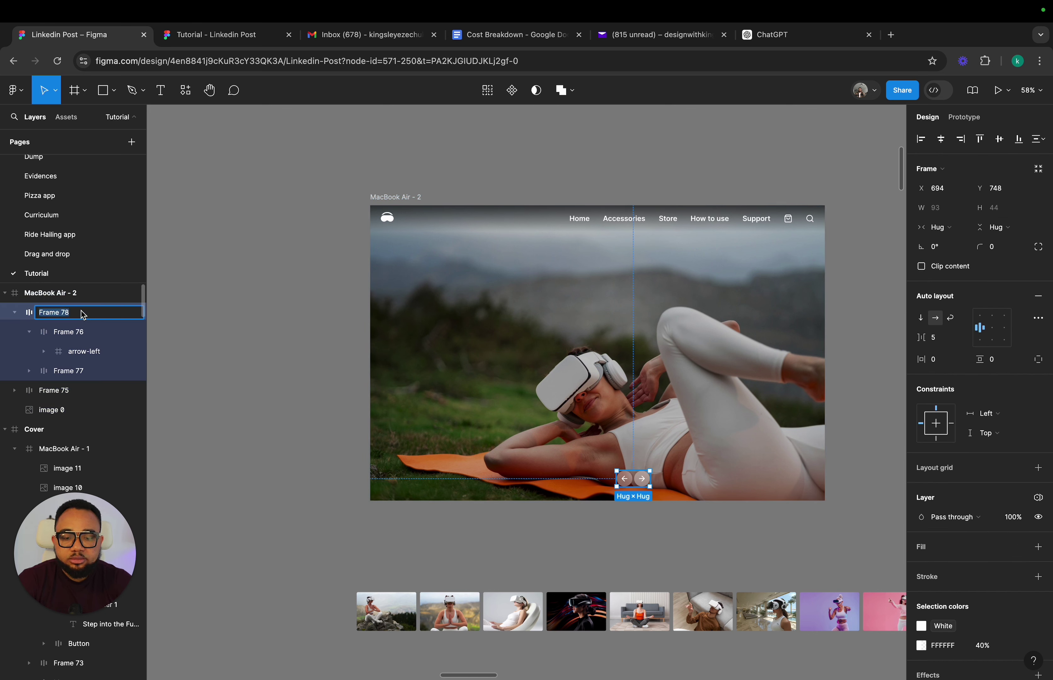
text(Navigation)
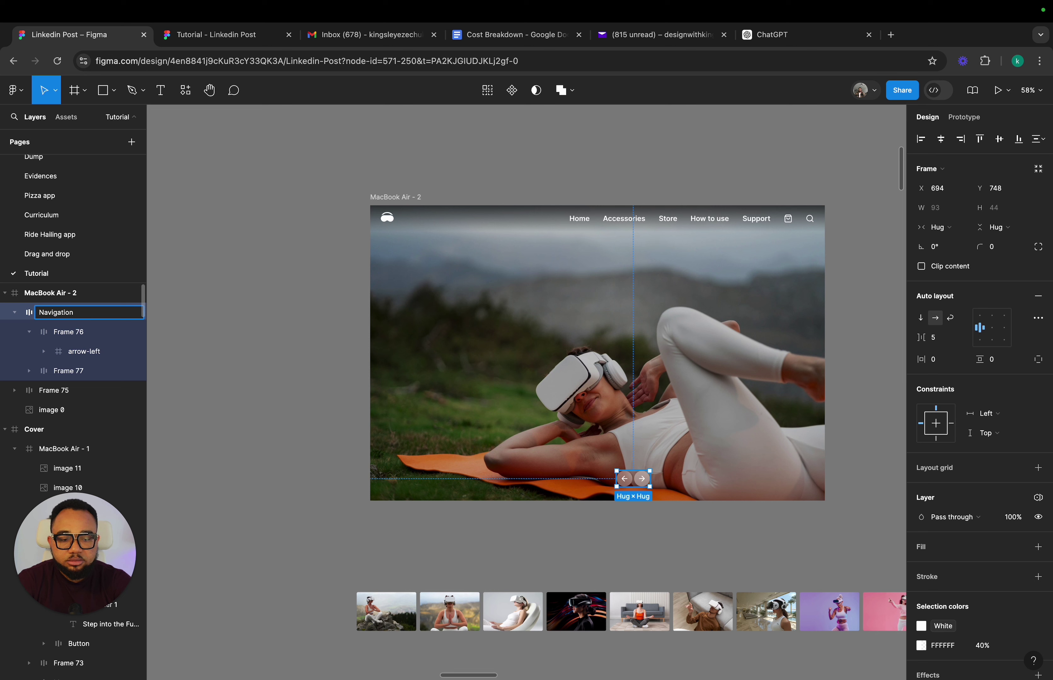
key(Return)
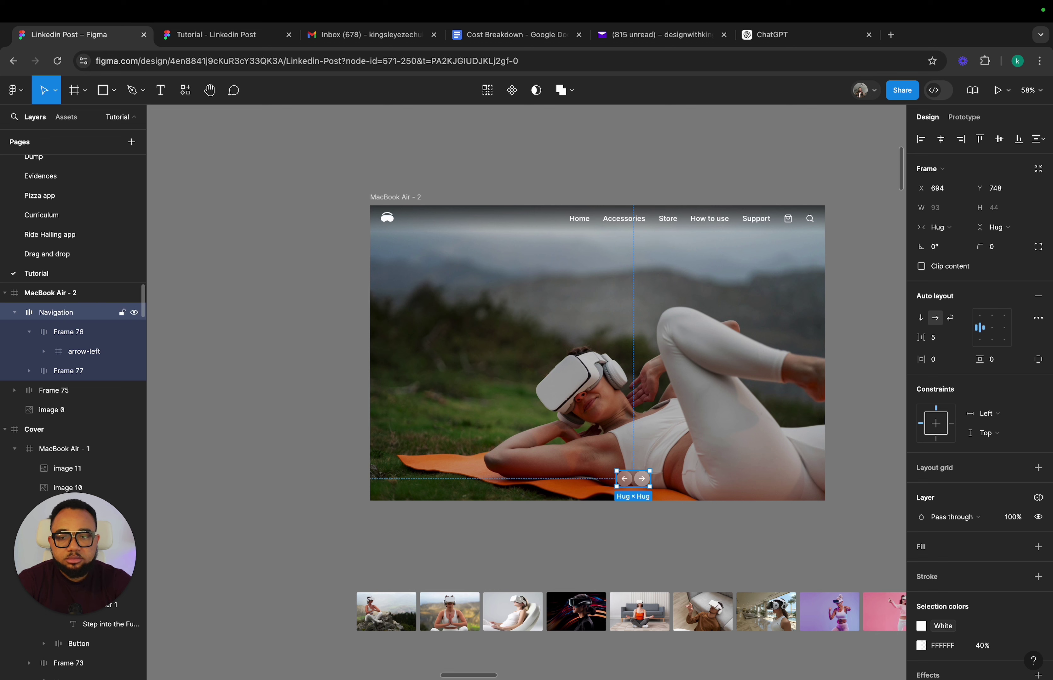
click(81, 394)
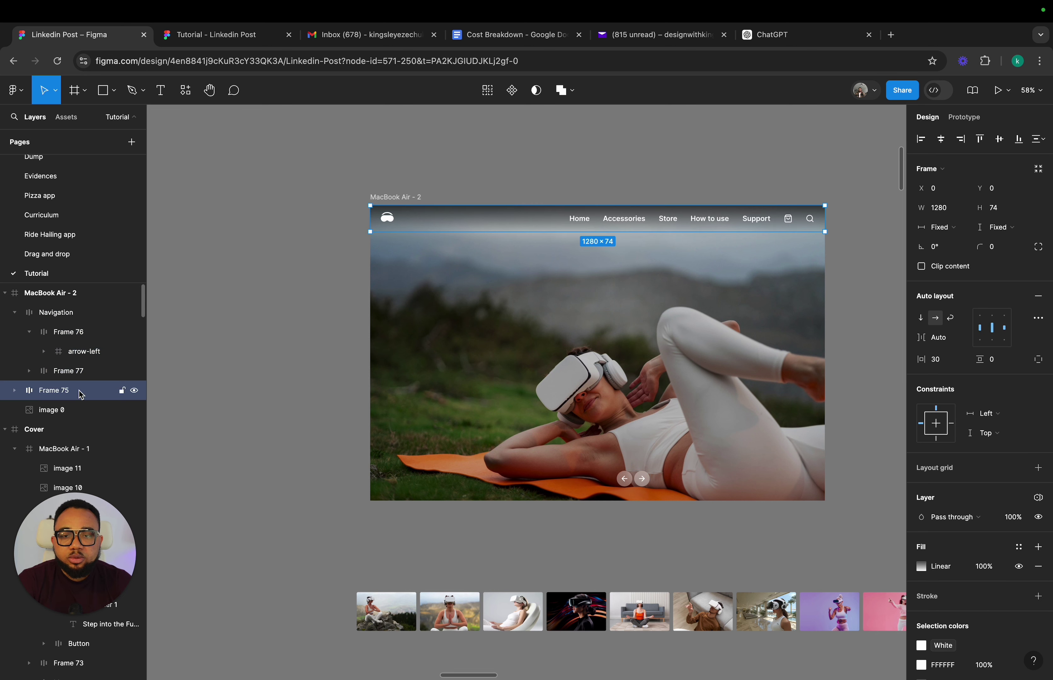
double_click(81, 393)
text(Header)
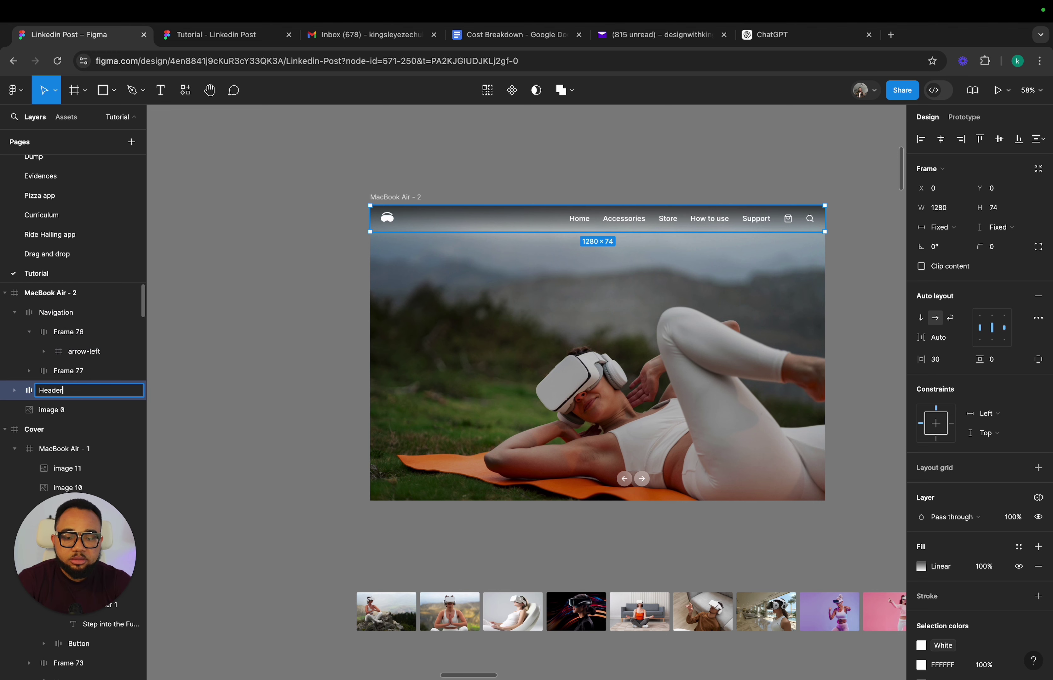
key(Return)
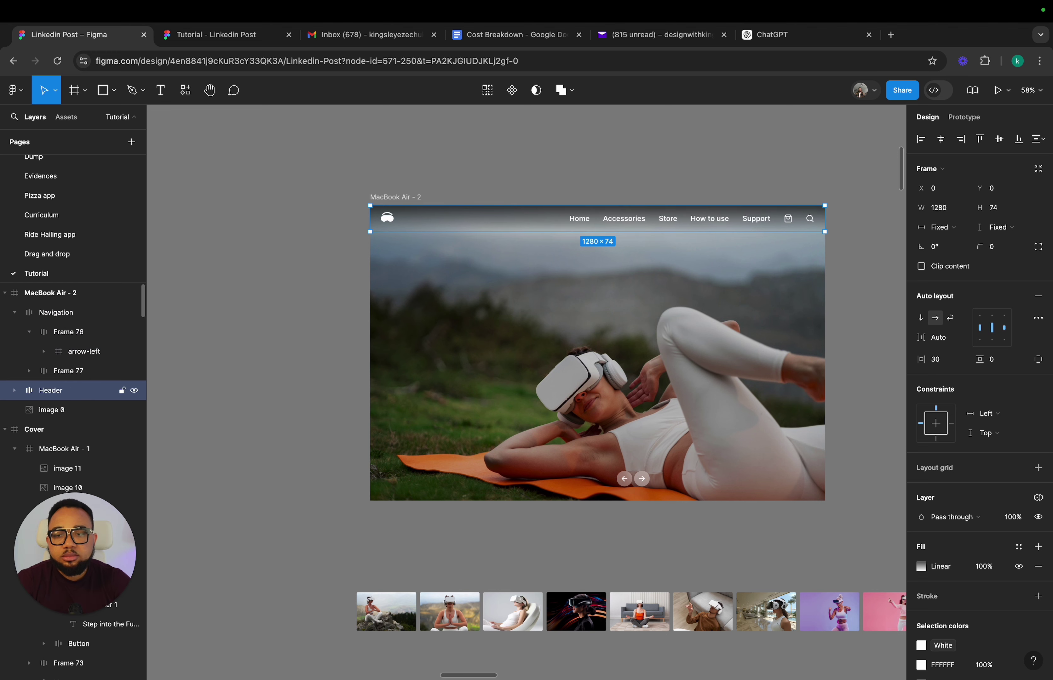
- Rename the two arrow button layers to Arrow Right and Arrow Left
click(47, 371)
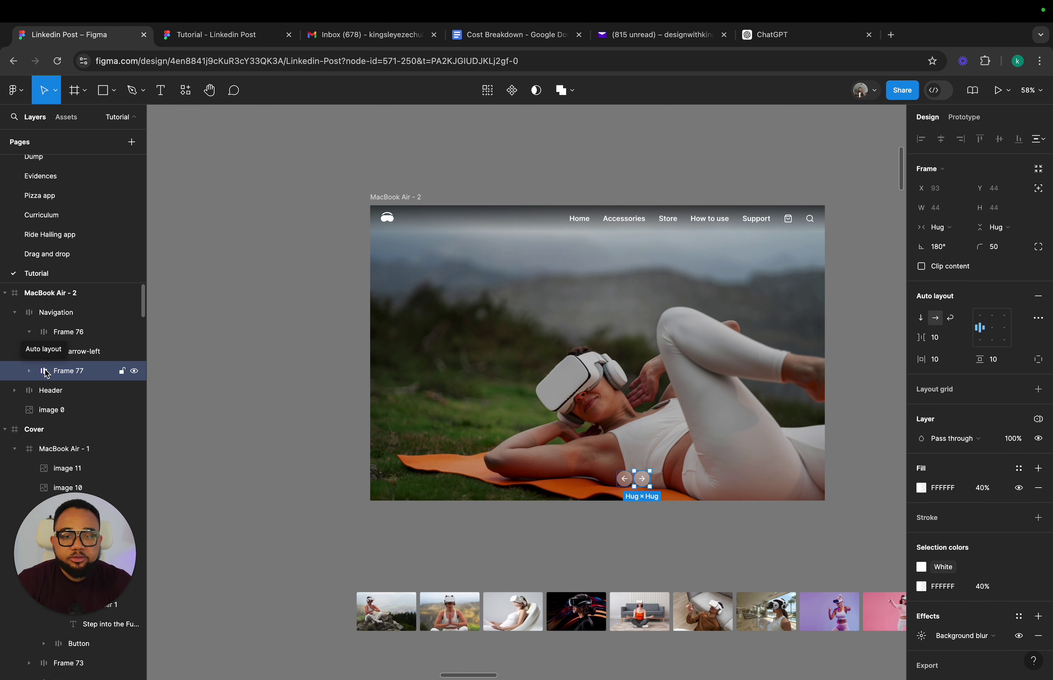
key(shift+2)
double_click(66, 372)
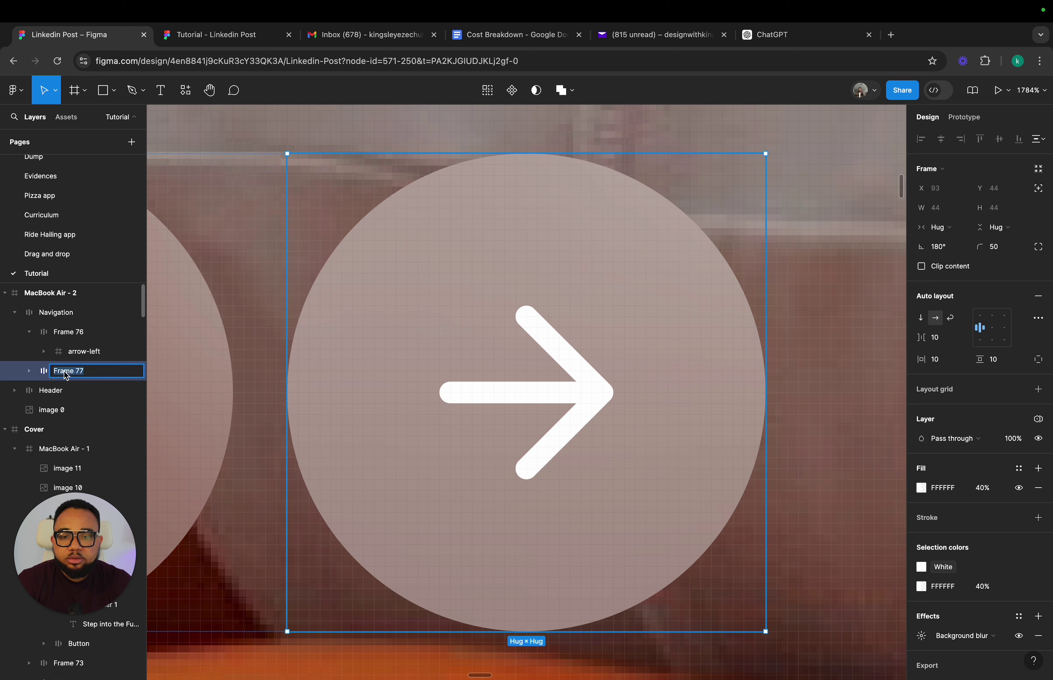
key(Caps_Lock)
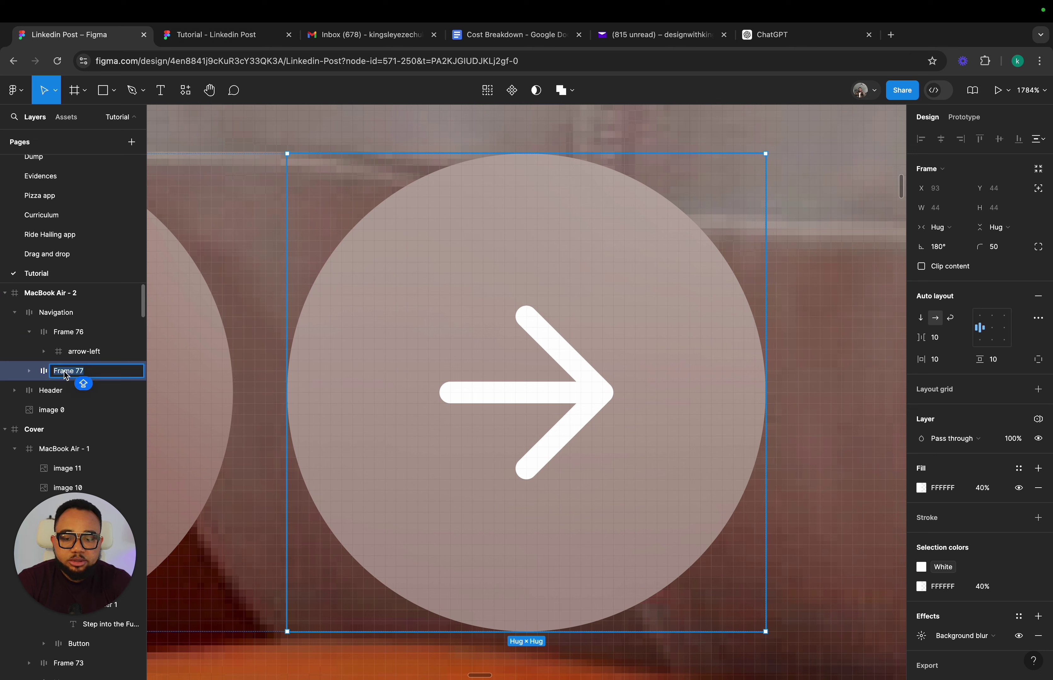
text(Ar)
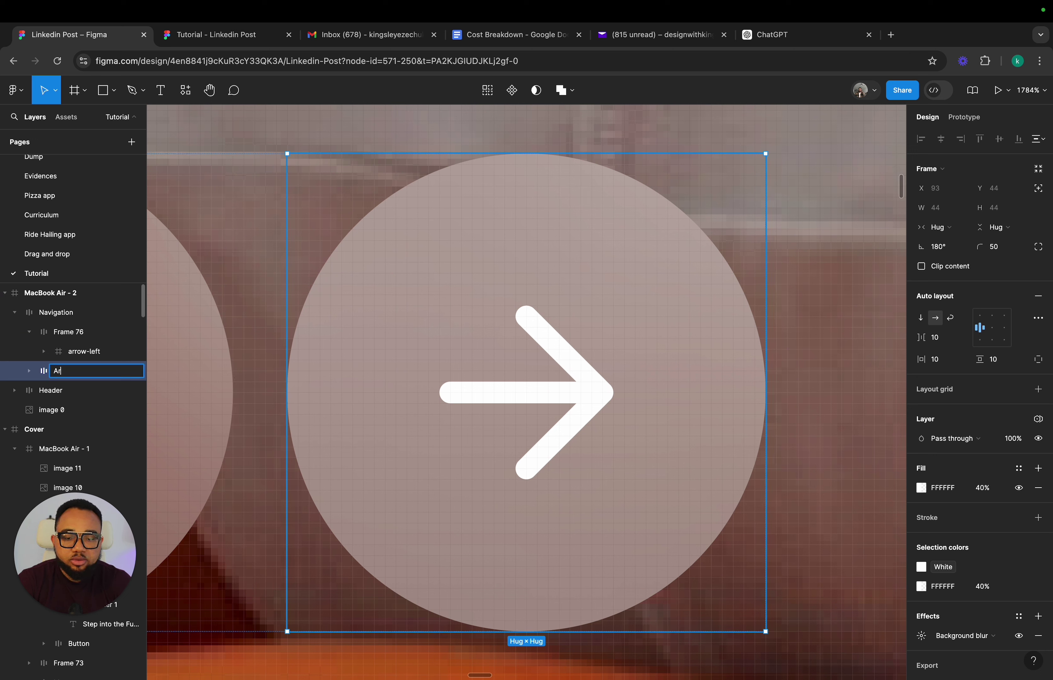
text(row R)
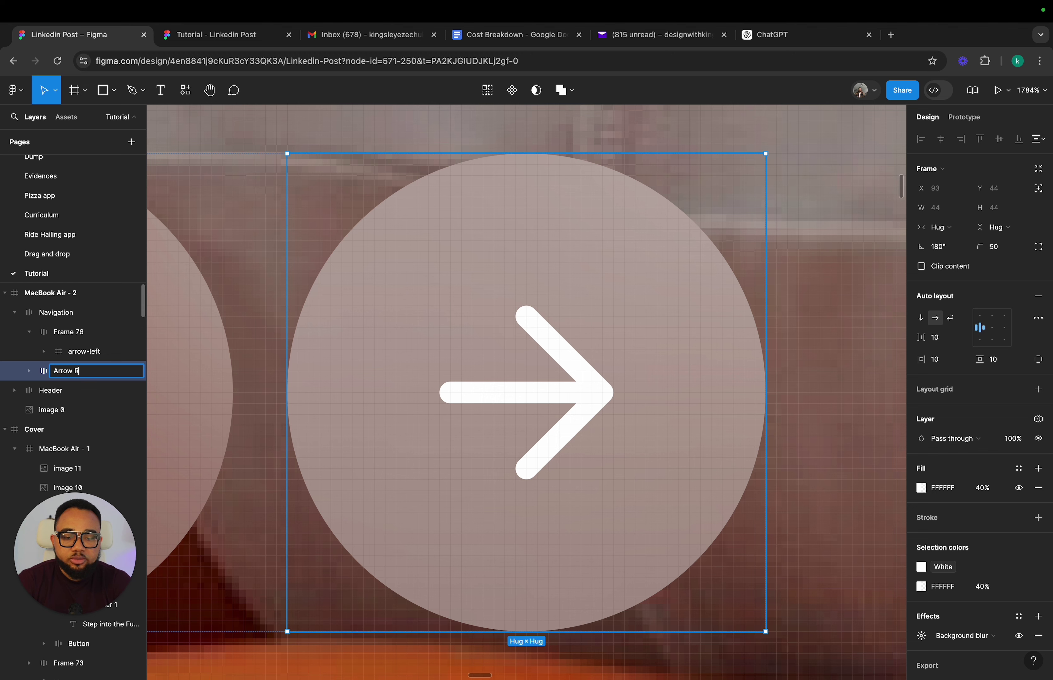
text(ight)
key(Return)
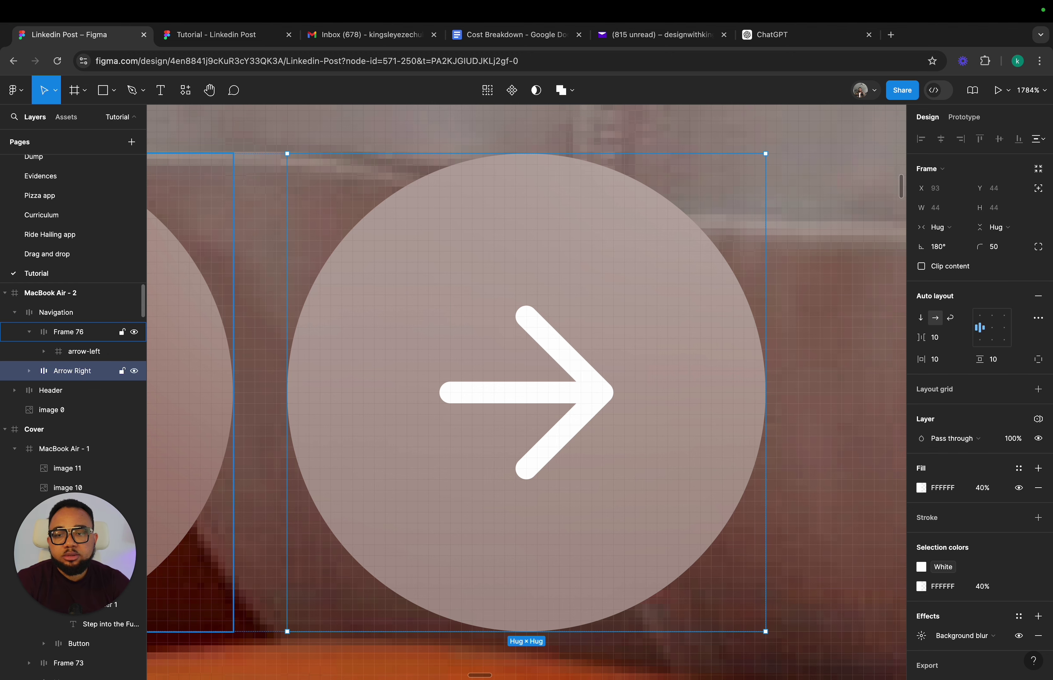
double_click(69, 332)
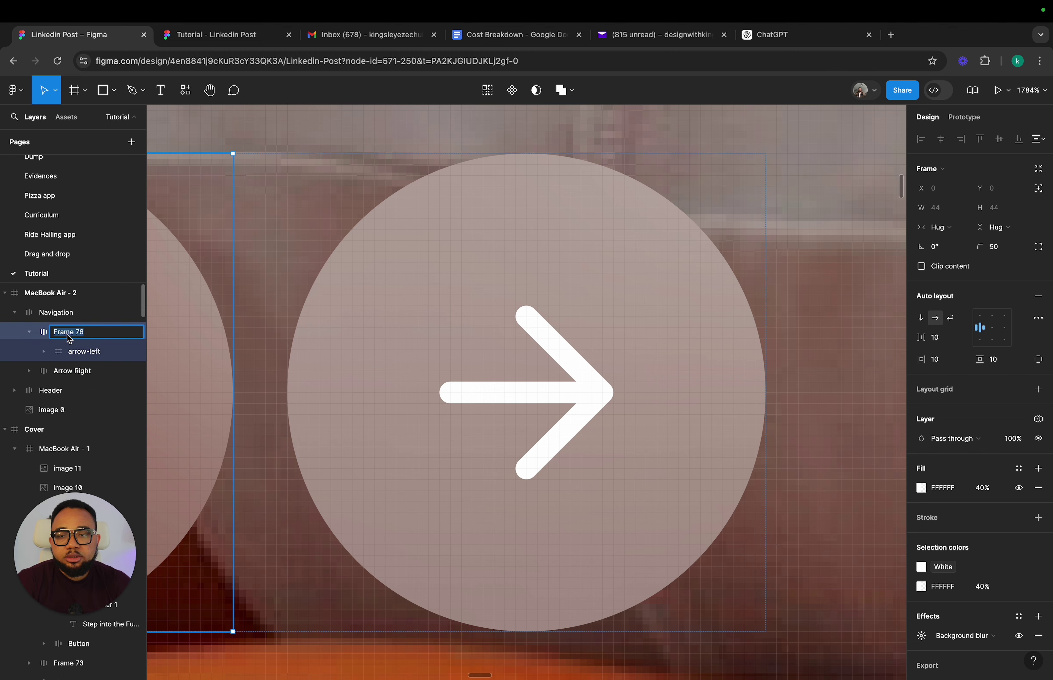
scroll(404, 355, left, 6)
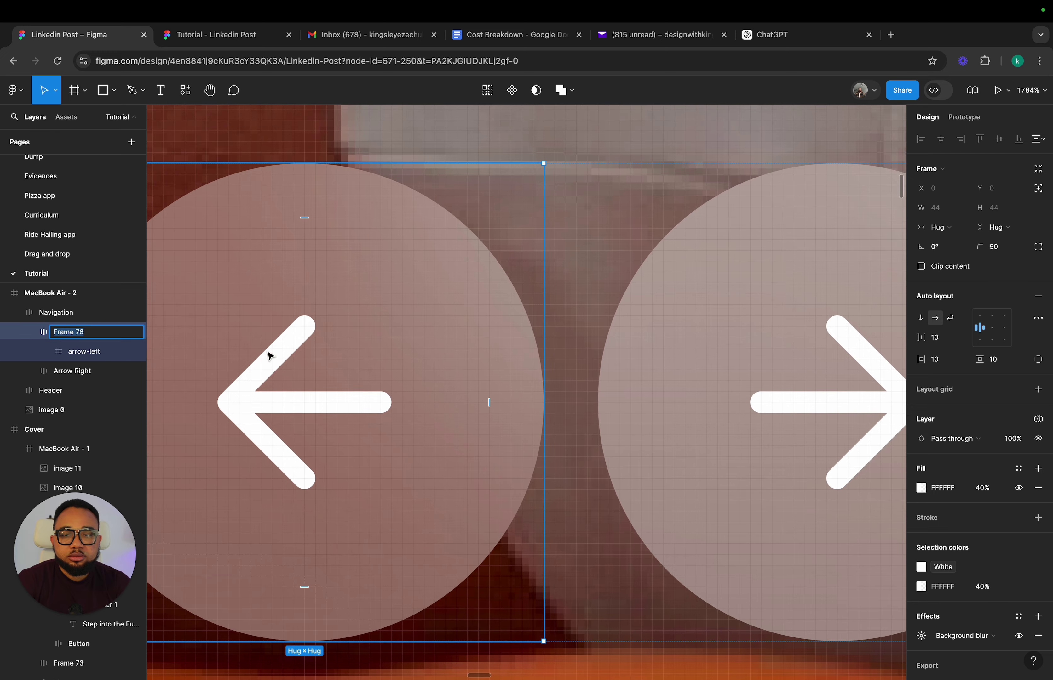
text(Arrow Left)
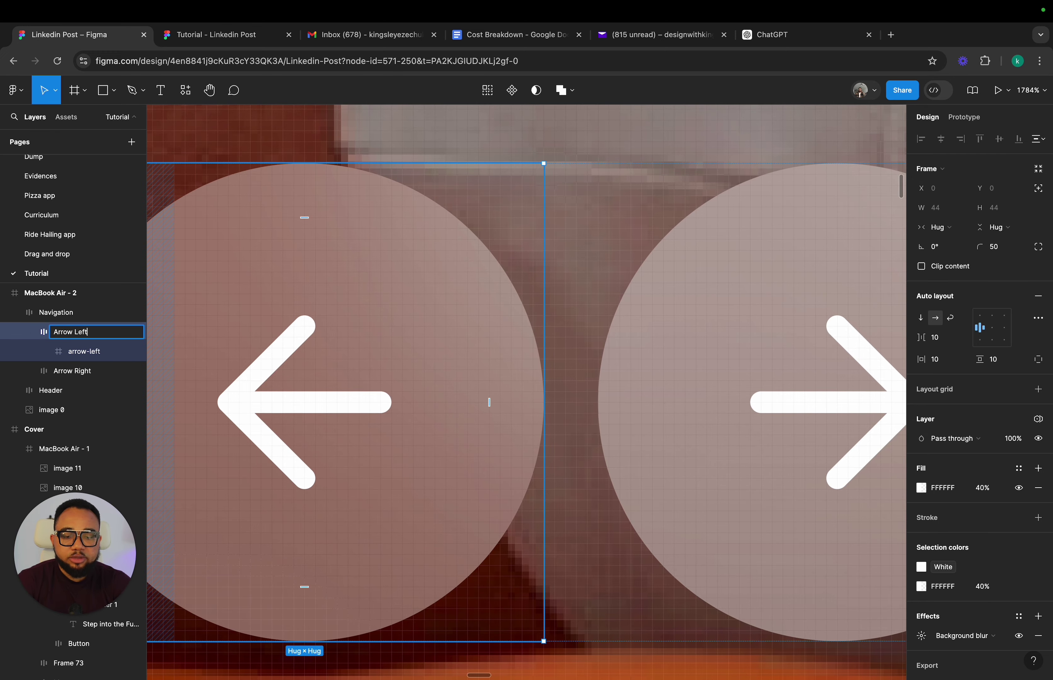
key(Return)
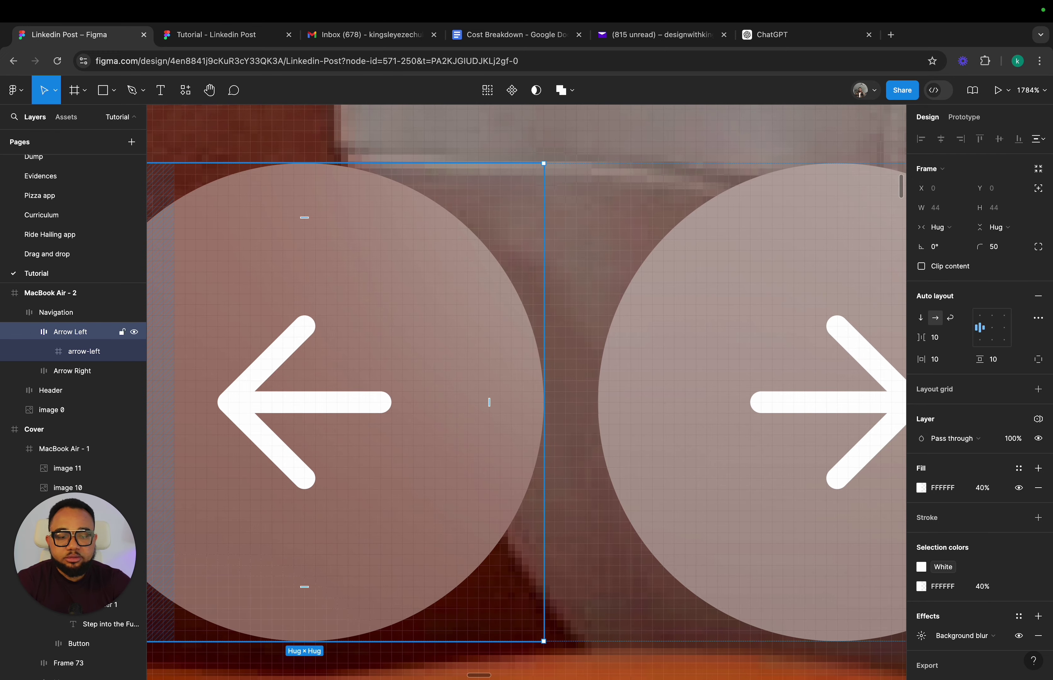
scroll(354, 368, down, 10)
scroll(418, 384, down, 8)
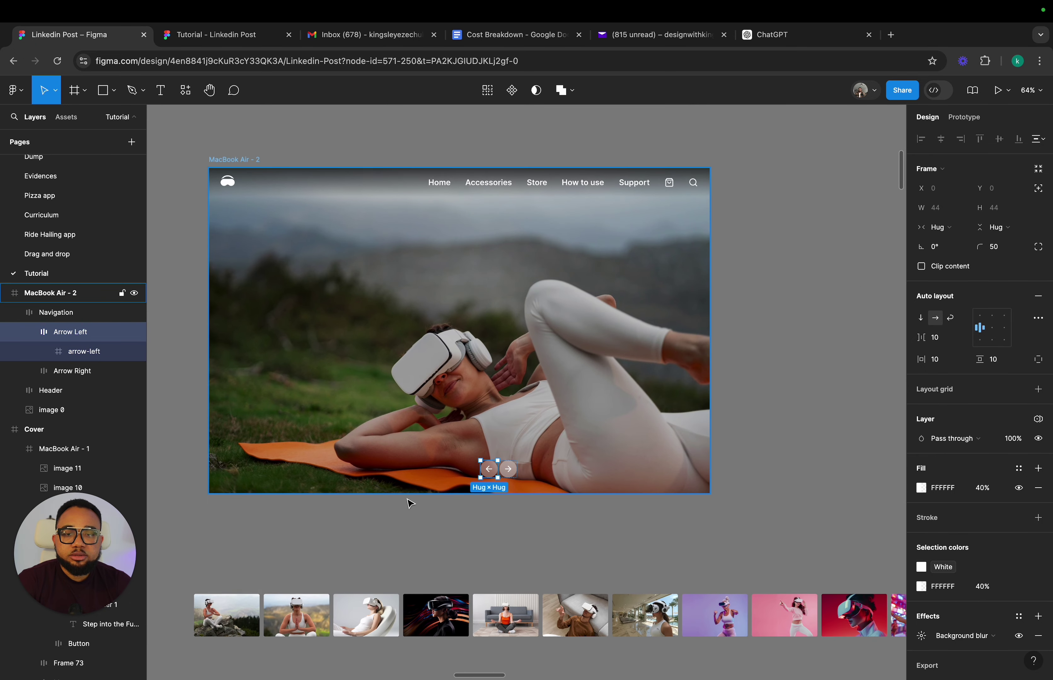
click(422, 527)
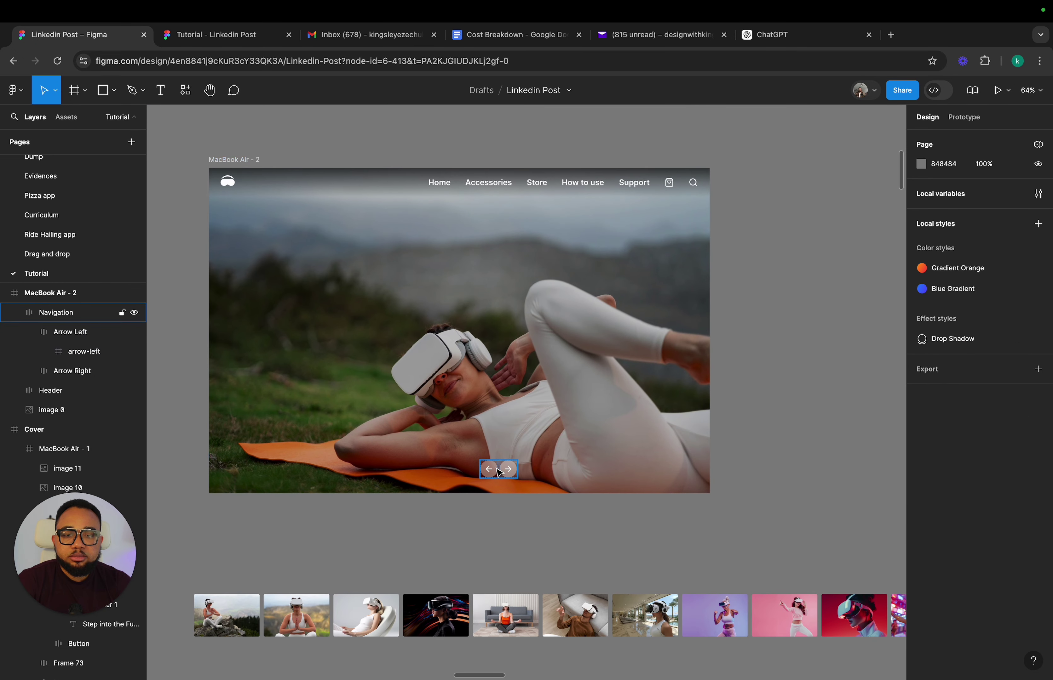
- Move the Navigation arrow pair up and left to X 682, Y 725
drag(506, 477, 502, 468)
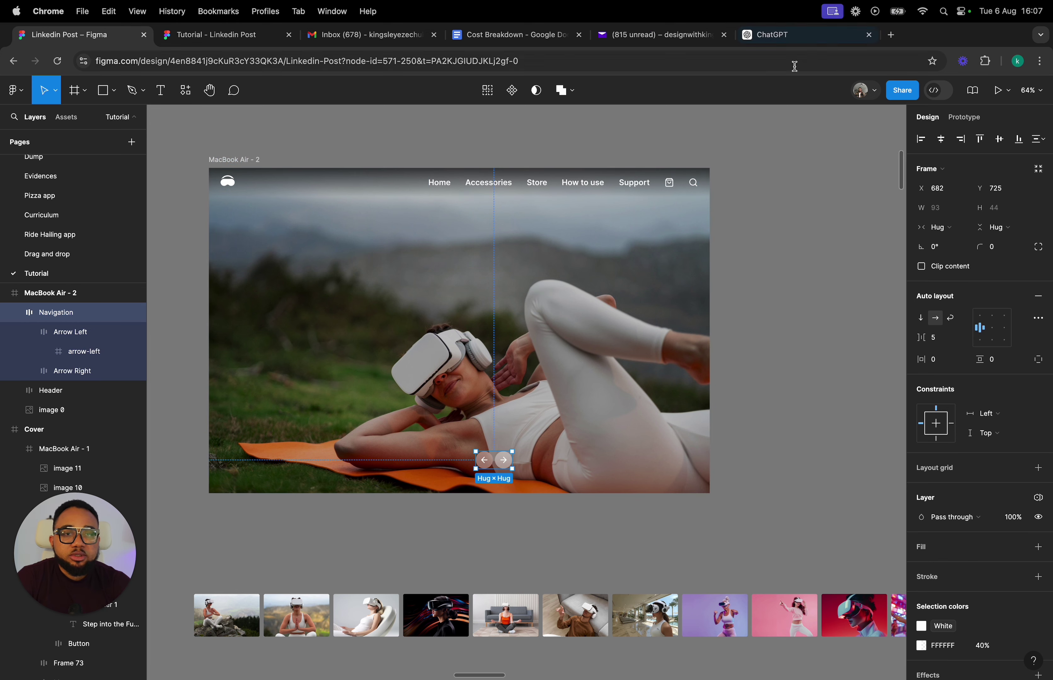
- Search for freepik in a new Chrome tab and load the freepik.com homepage
click(892, 38)
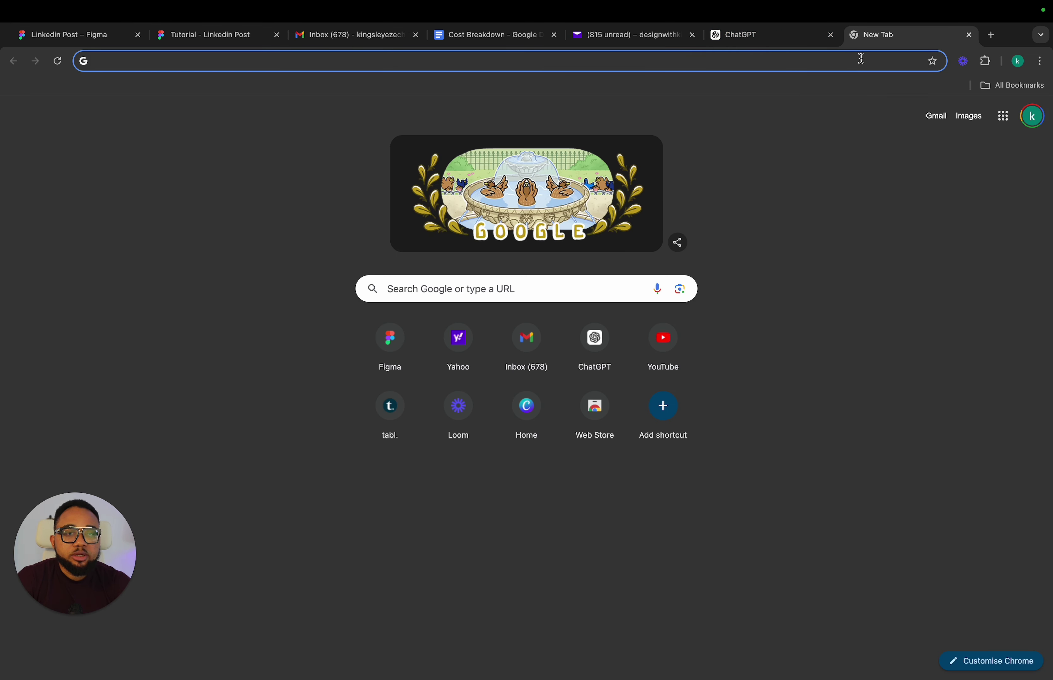
text(free)
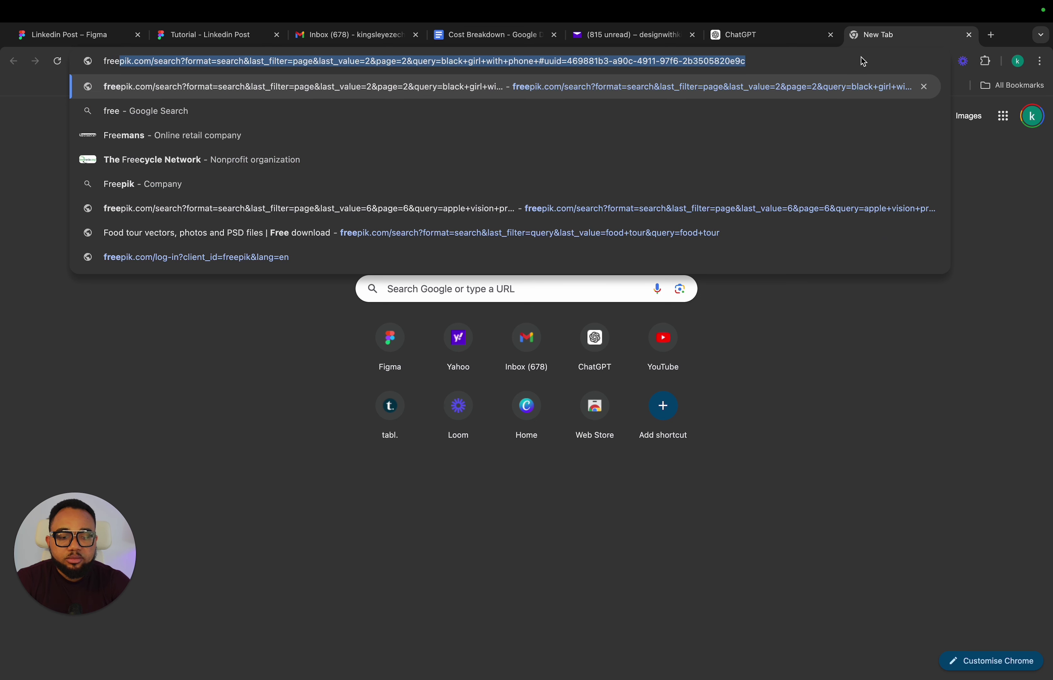
text(pi)
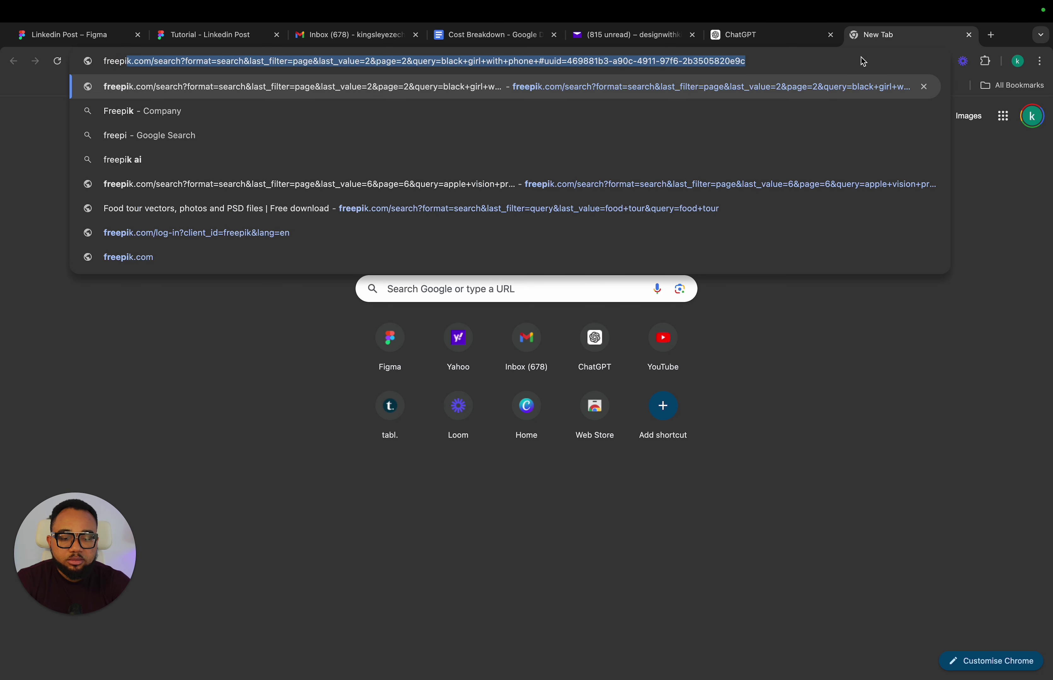
text(lk.com)
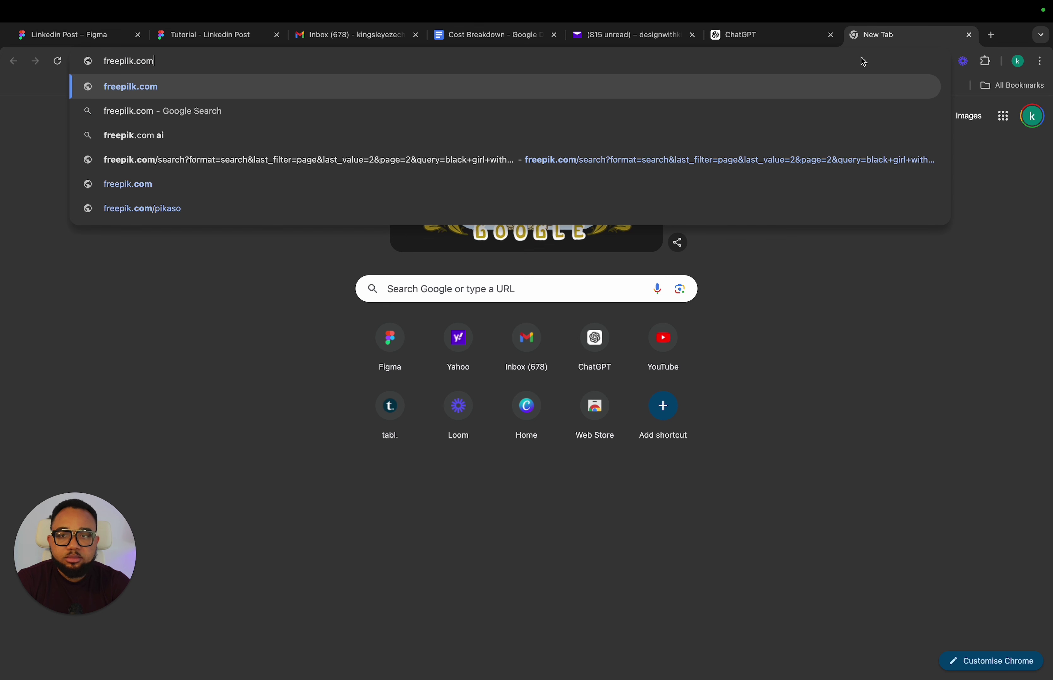
key(BackSpace)
key(BackSpace)
key(BackSpace)
key(BackSpace)
key(BackSpace)
key(BackSpace)
key(BackSpace)
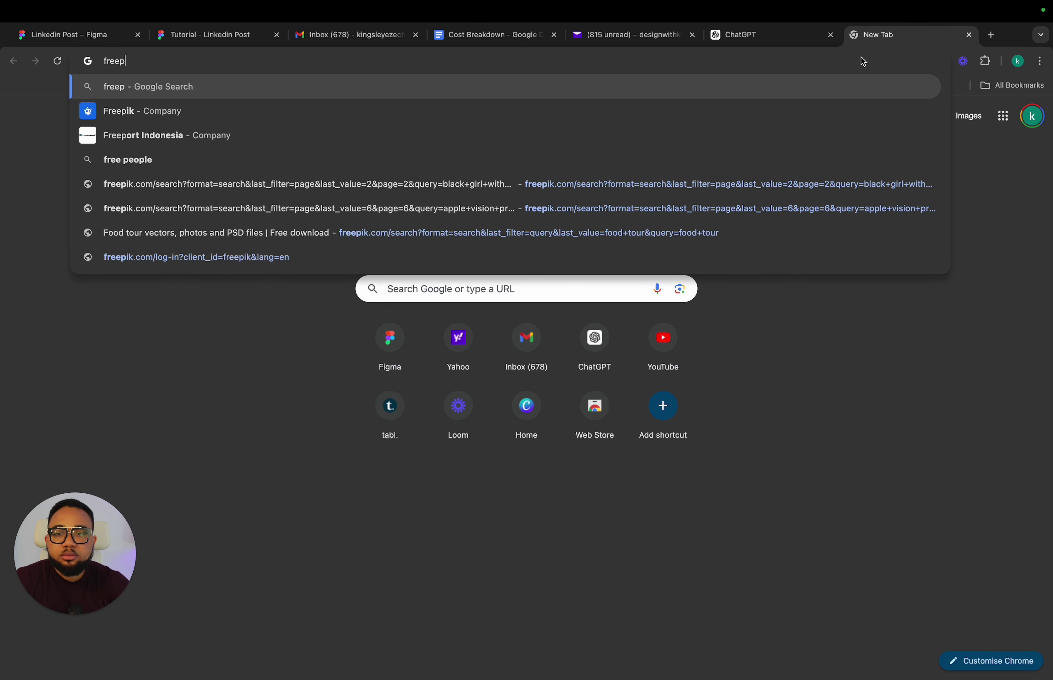
click(486, 118)
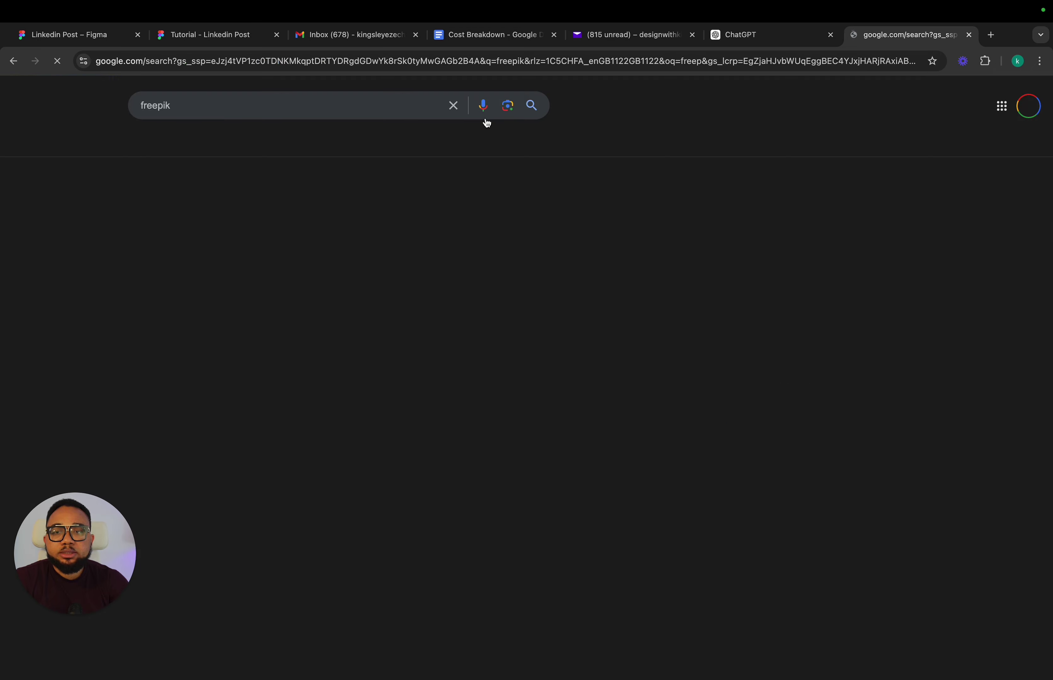
click(215, 217)
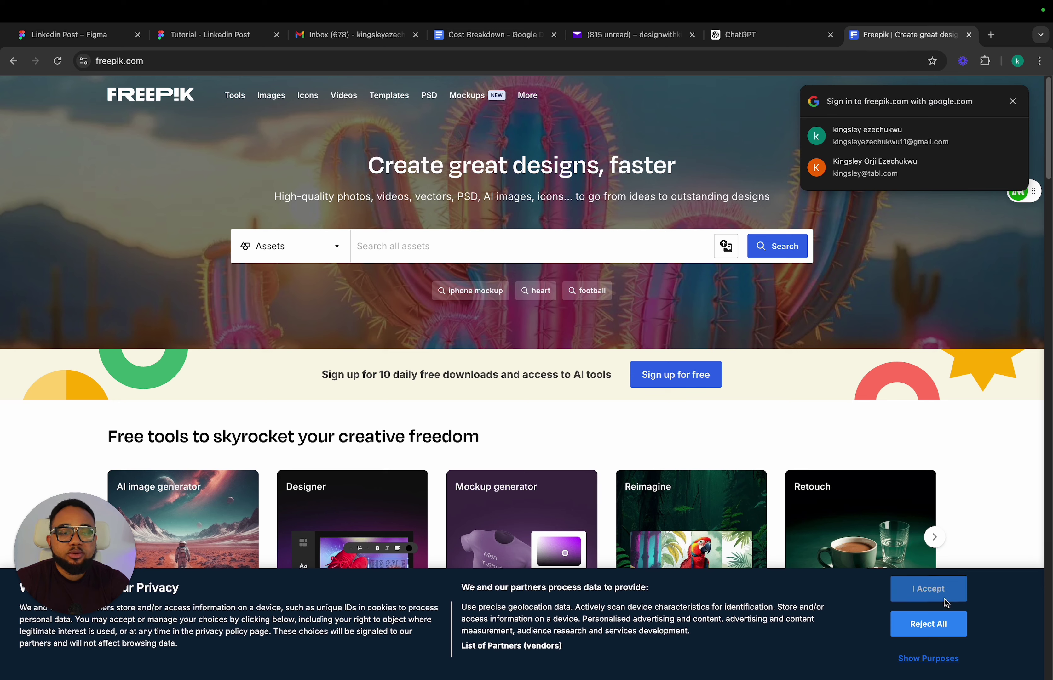
- Back in Figma, draw a long thin 571×6 frame below the hero image
click(66, 36)
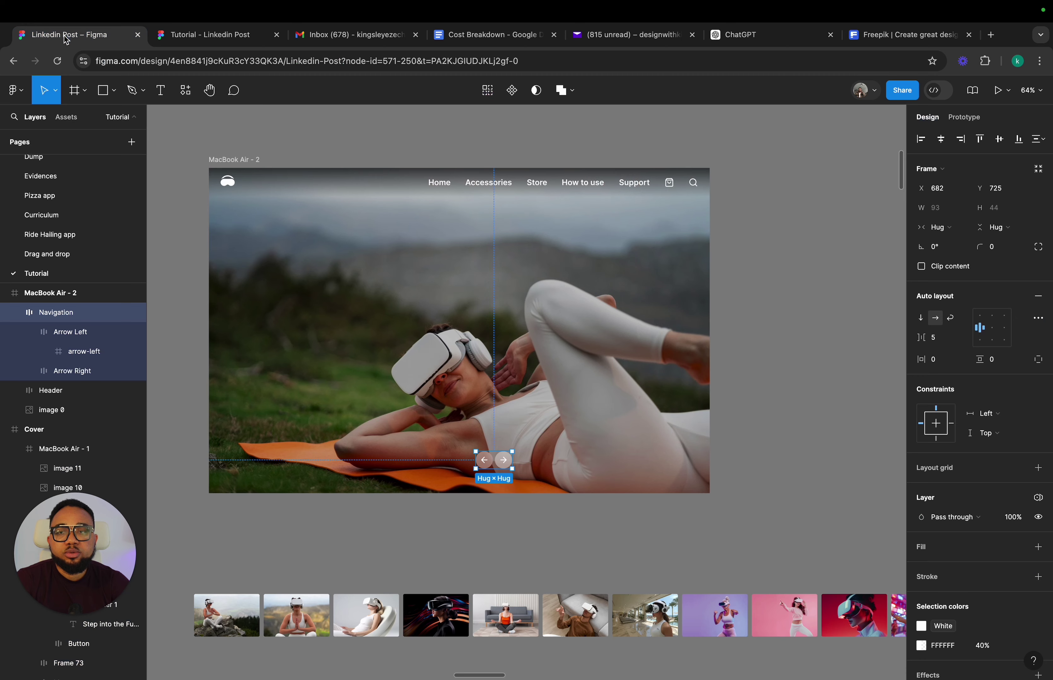
scroll(502, 404, left, 2)
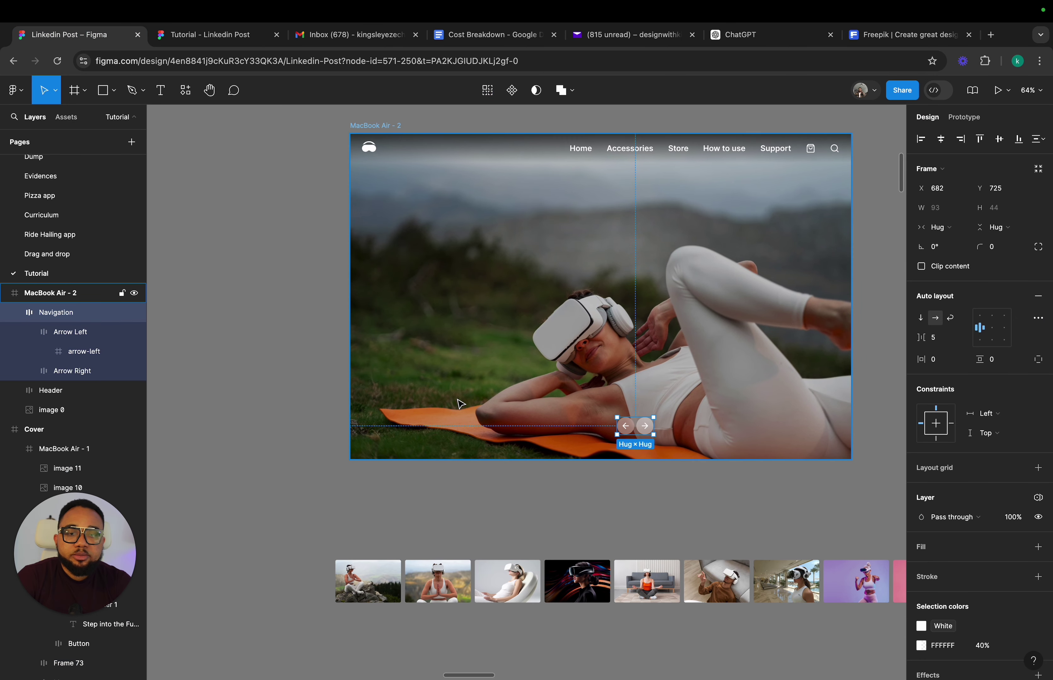
click(251, 416)
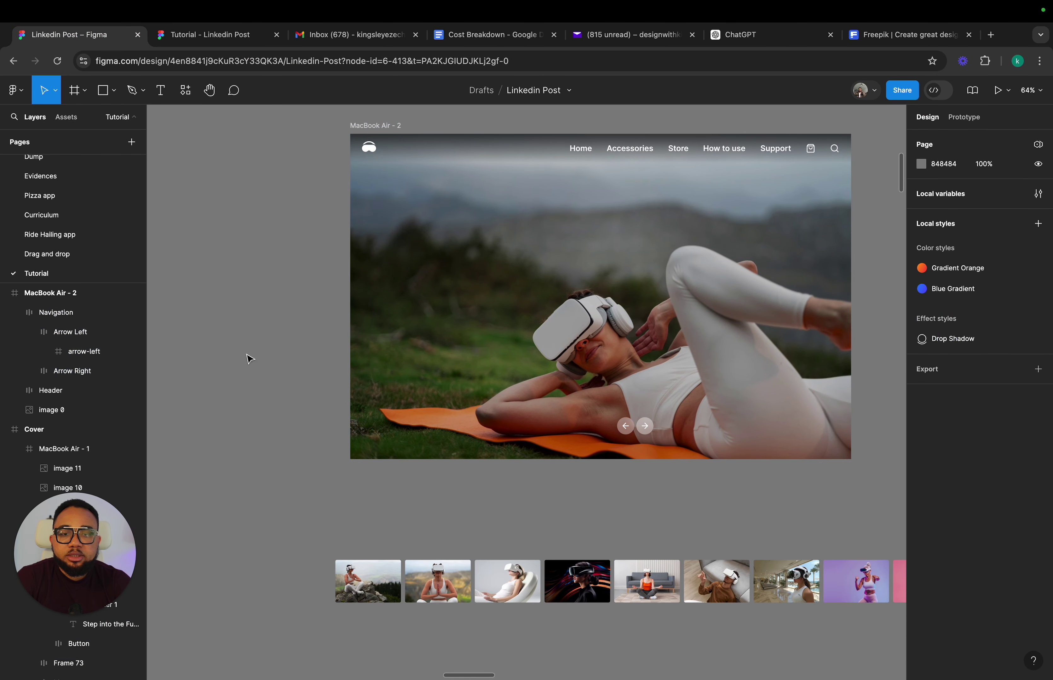
click(79, 93)
scroll(293, 460, left, 1)
scroll(406, 444, down, 3)
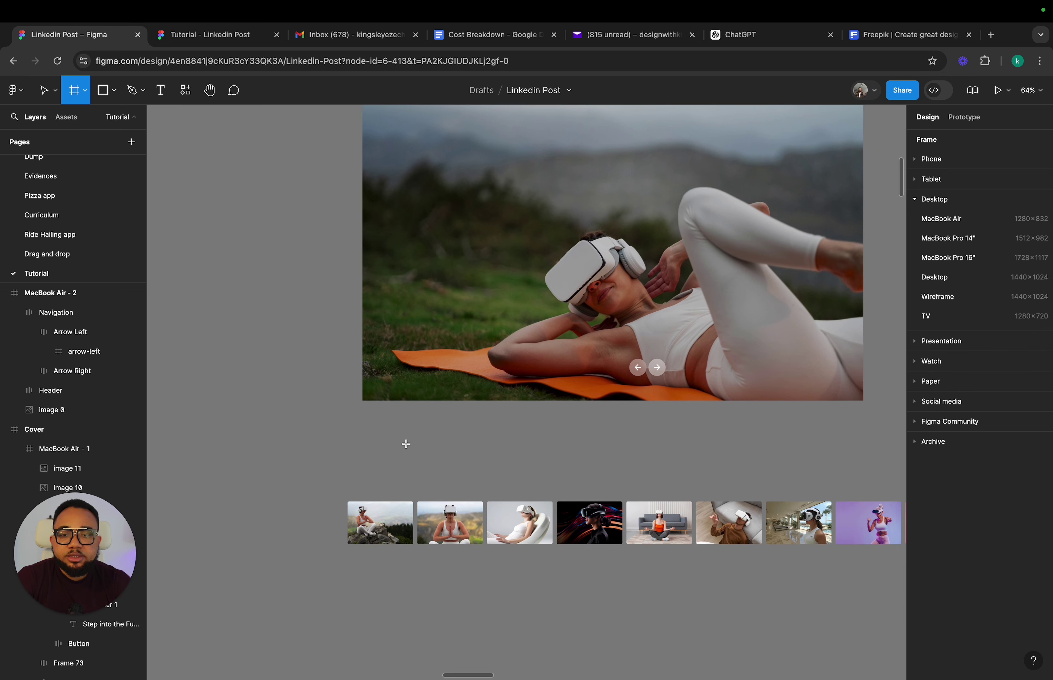
drag(458, 439, 682, 442)
scroll(681, 446, up, 5)
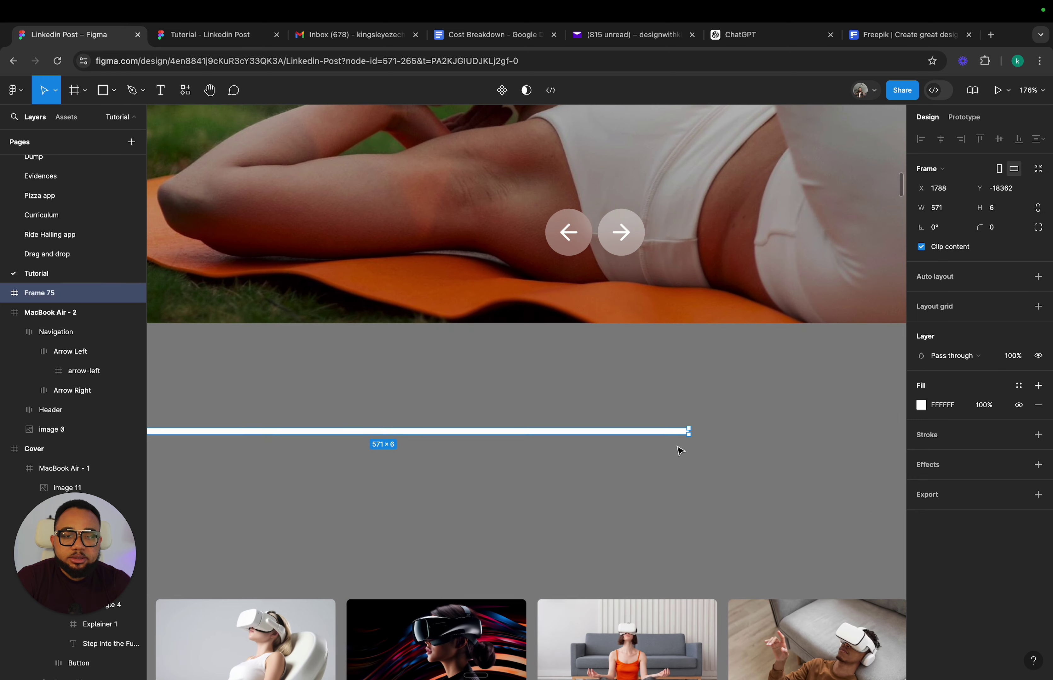
scroll(678, 449, left, 2)
scroll(679, 448, down, 2)
- Give the bar frame corner radius 10 and a 20% opacity white fill
click(997, 228)
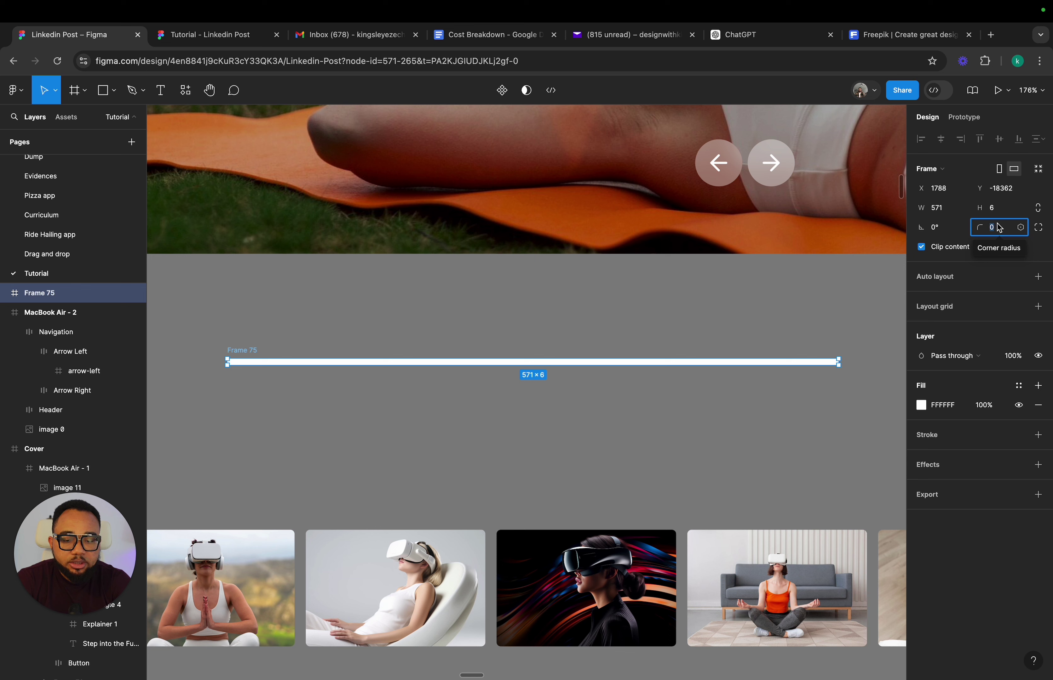
text(10)
key(Return)
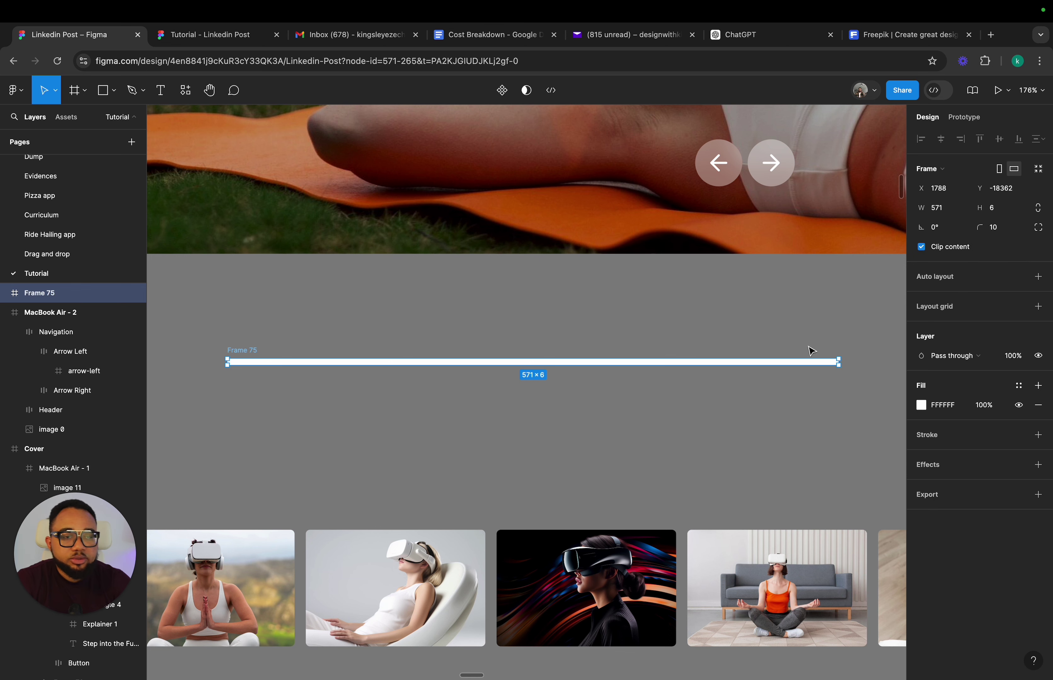
click(991, 406)
text(2)
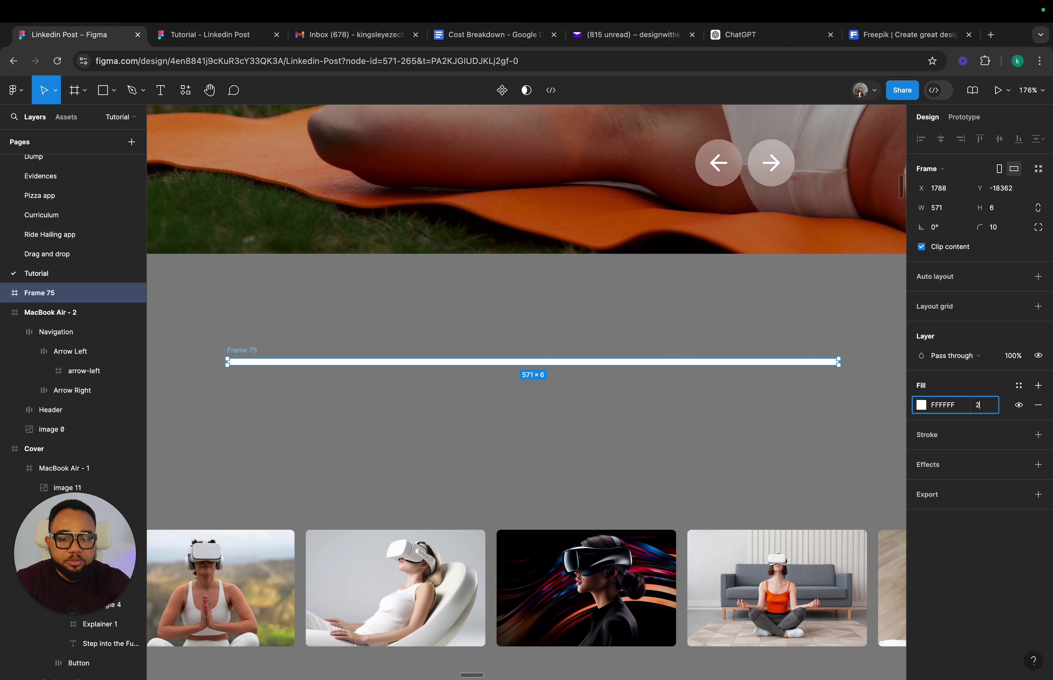
text(0)
key(Return)
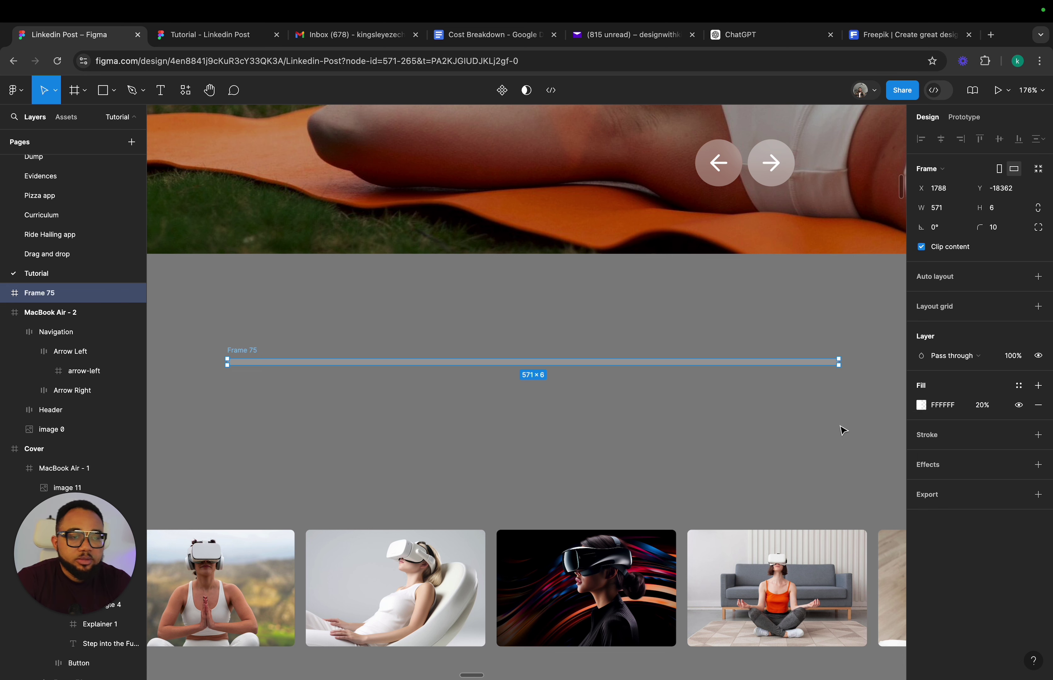
- Draw a 42×6 rectangle at the track's left end with corner radius 20 and the White colour style
click(103, 94)
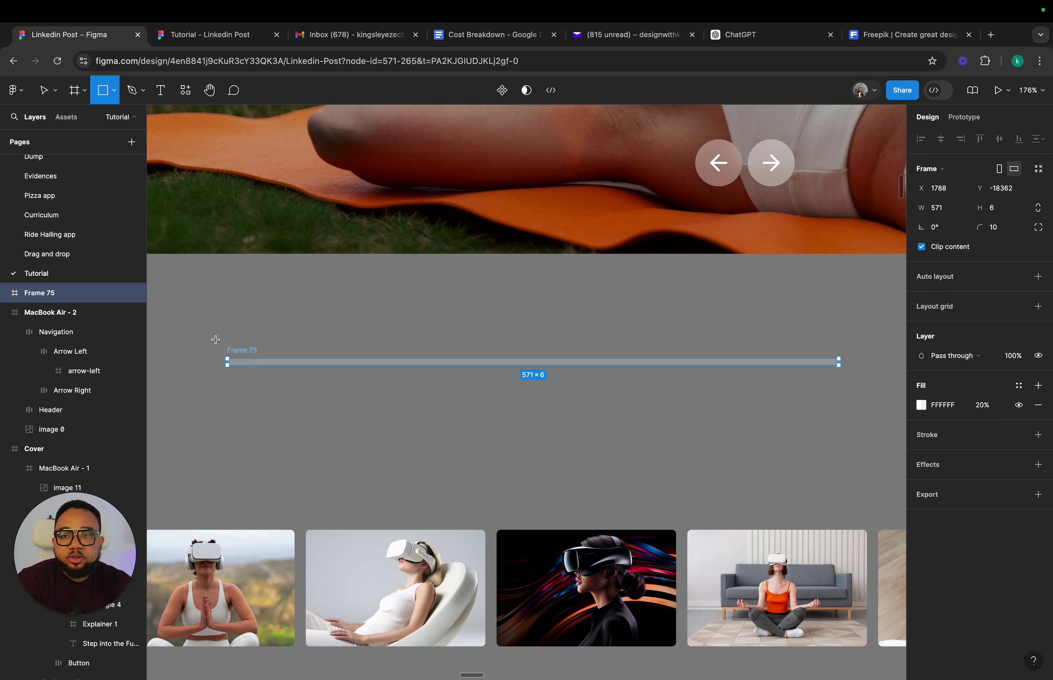
drag(228, 359, 274, 368)
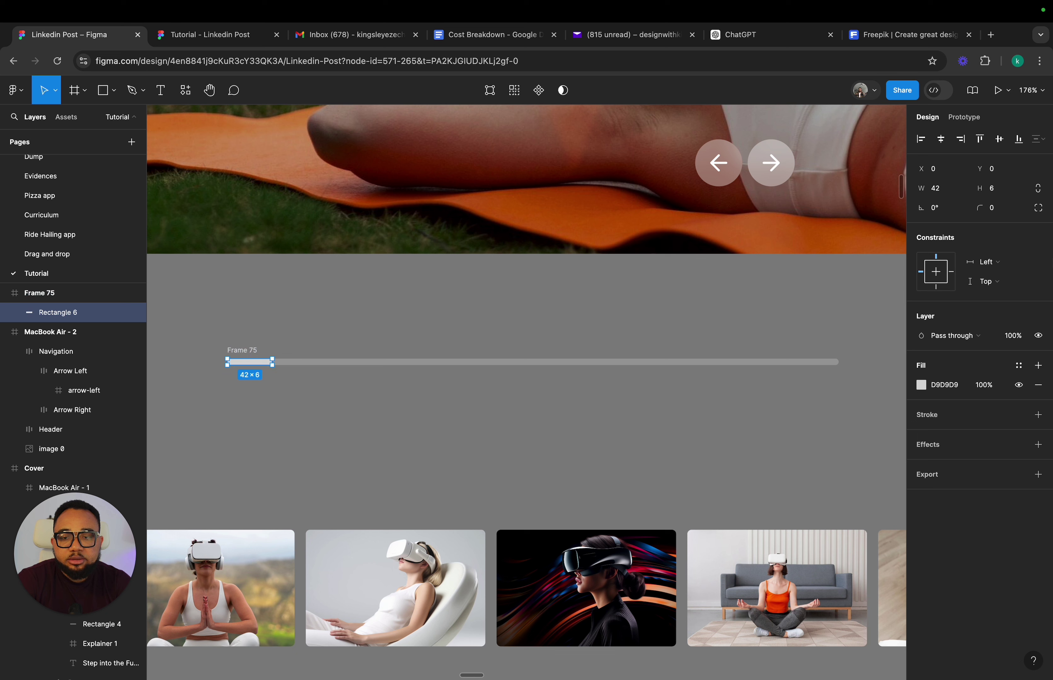
click(1000, 212)
text(20)
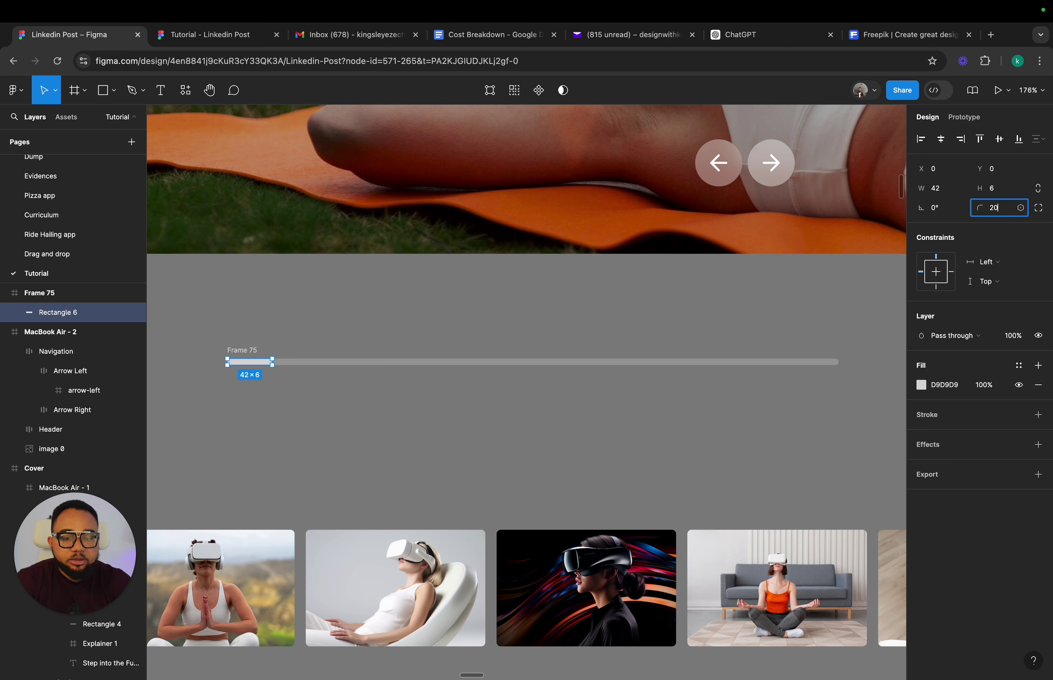
key(Return)
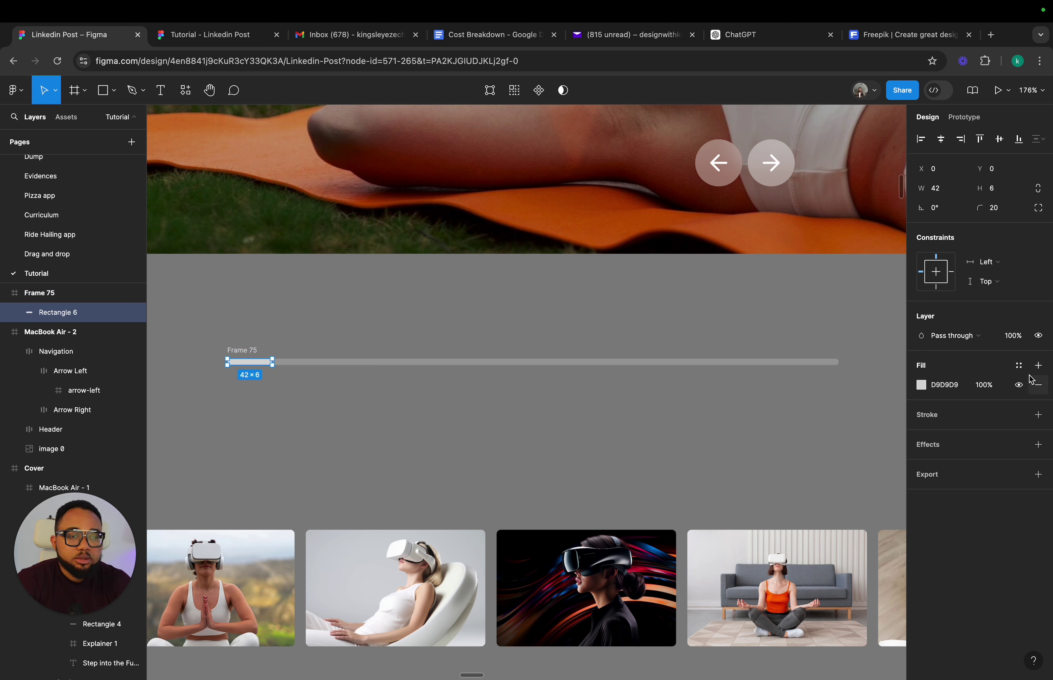
click(1019, 367)
click(813, 526)
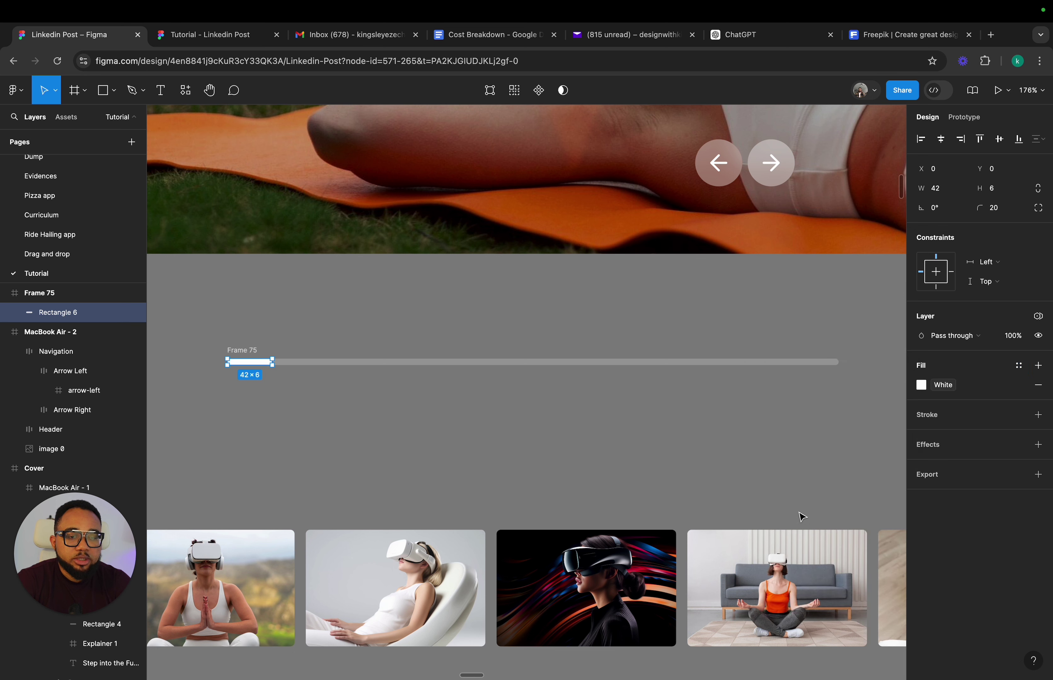
click(746, 469)
- Start renaming the track frame to Progress Bar
click(248, 350)
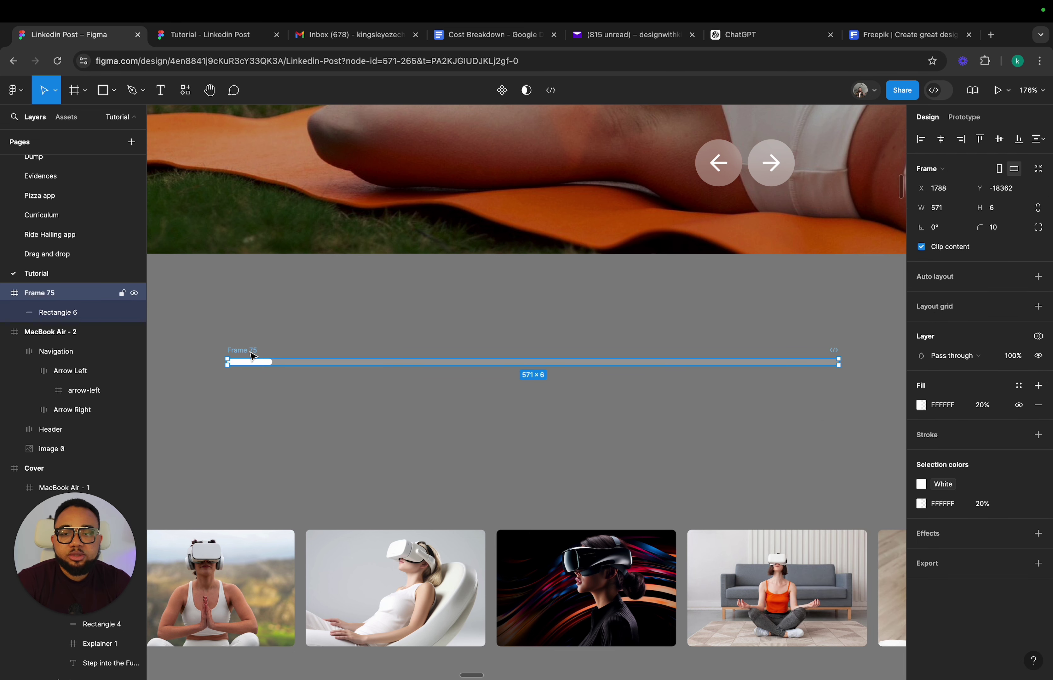
double_click(250, 351)
text(P)
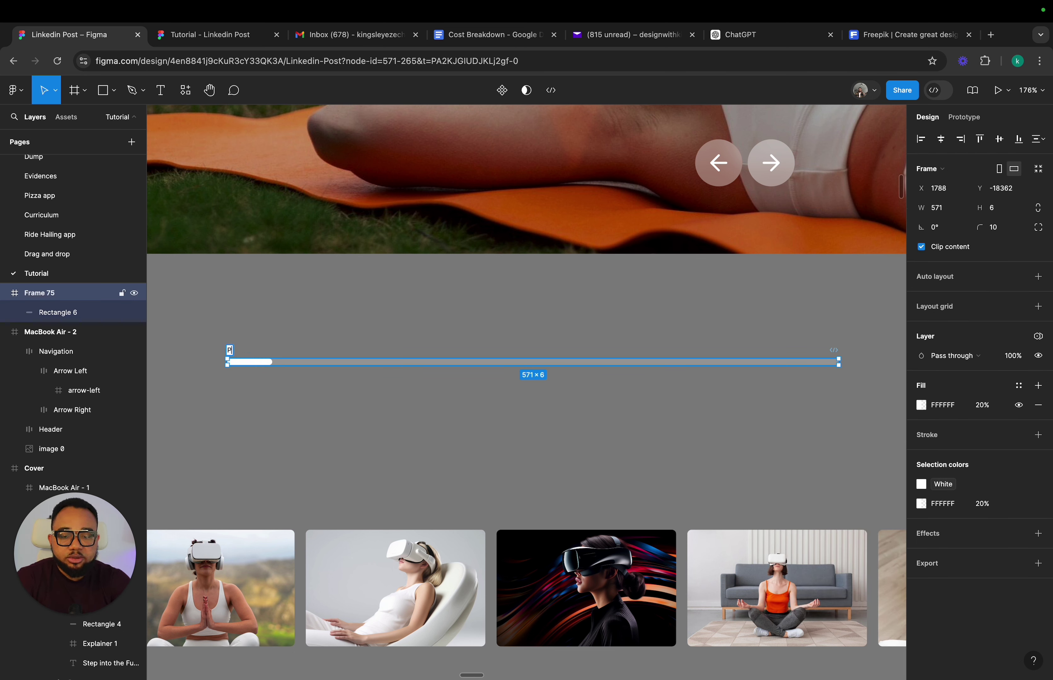
text(rogr)
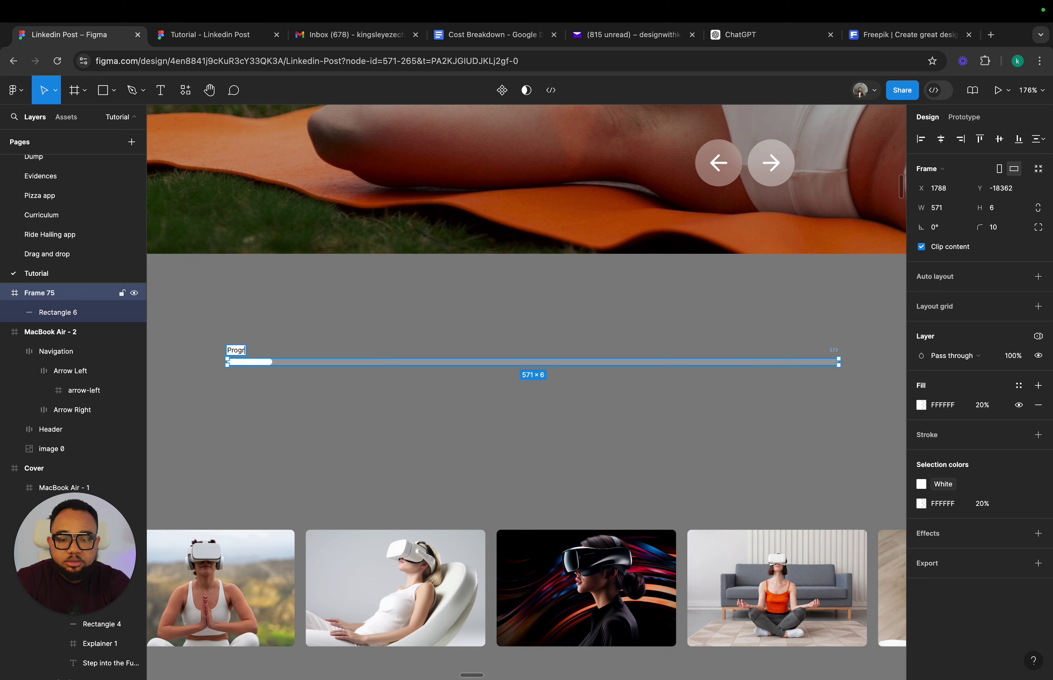
text(ess)
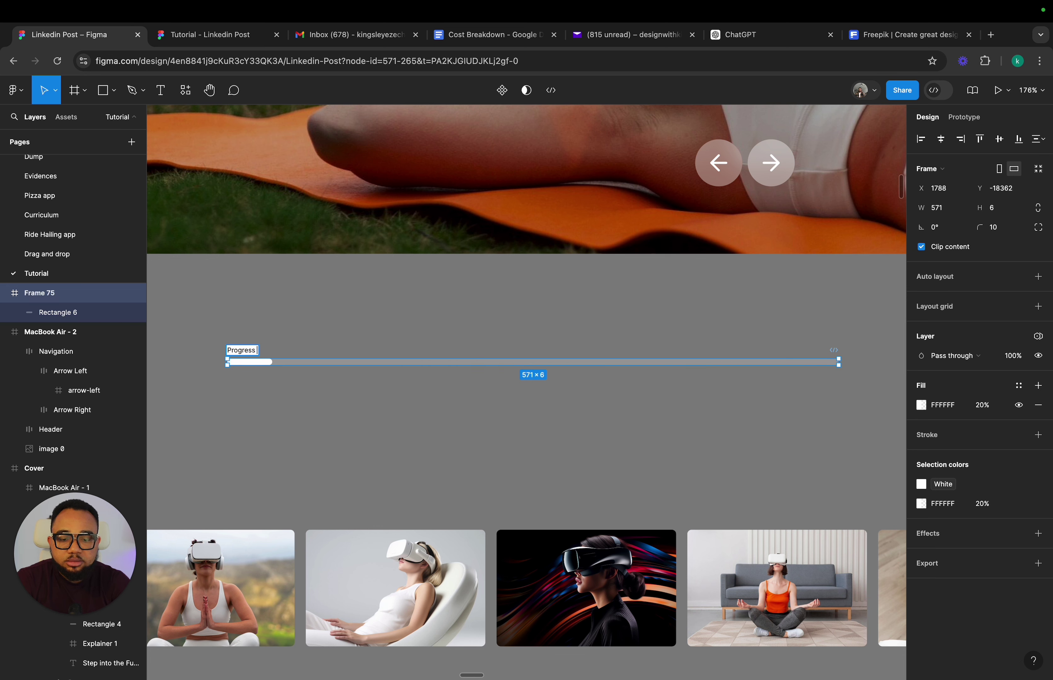
text( bAR)
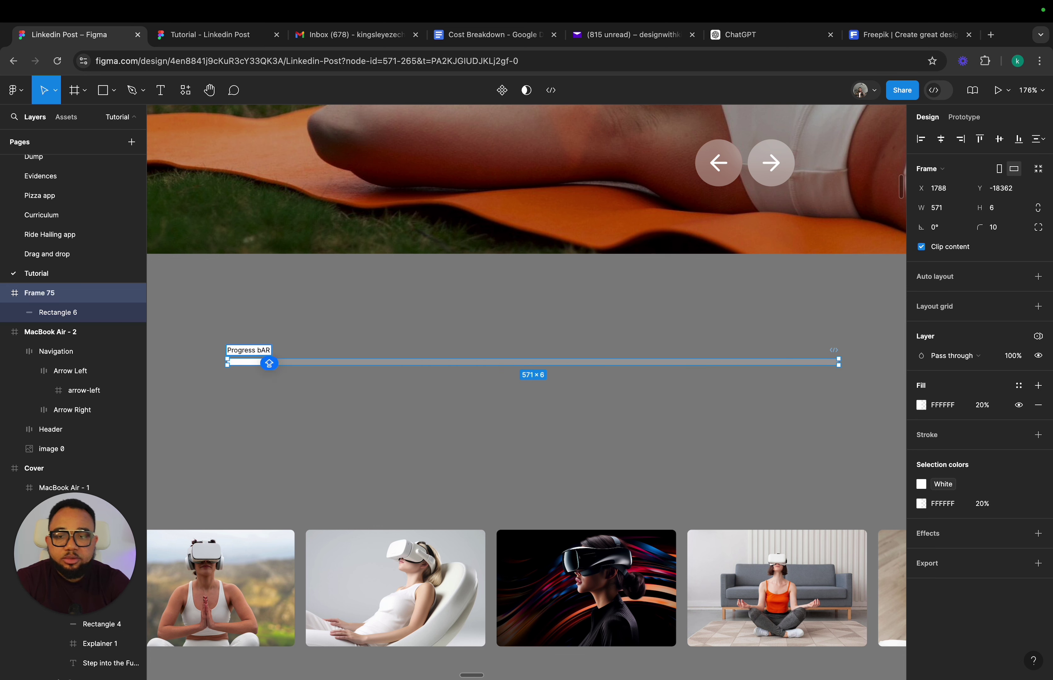
- Fix the track frame's name so it reads Progress Bar
key(BackSpace)
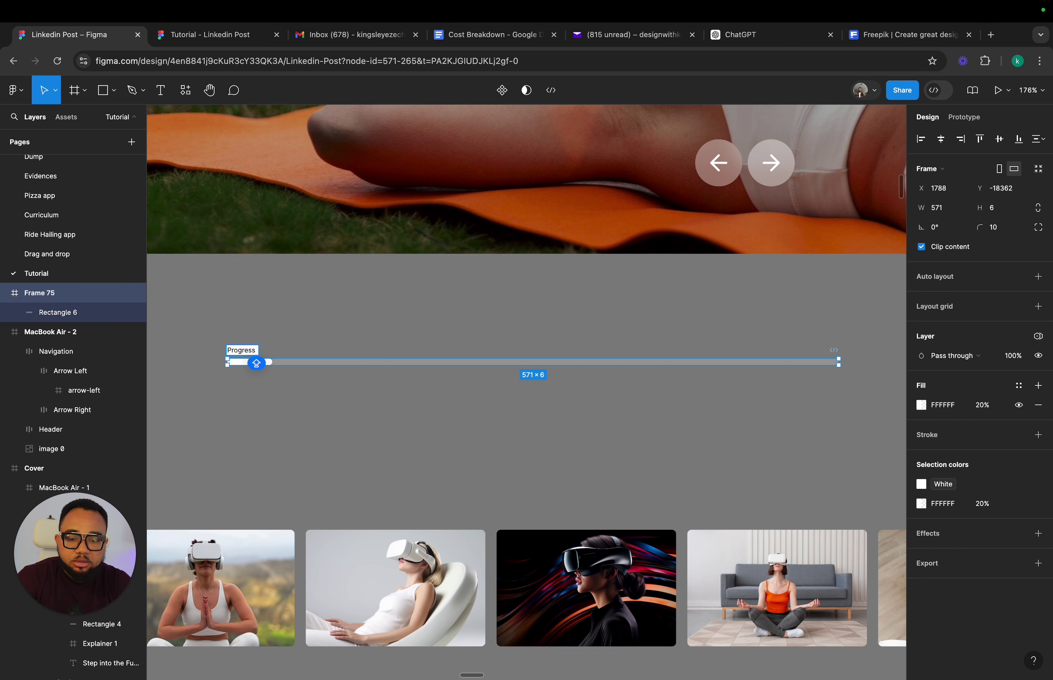
text(B)
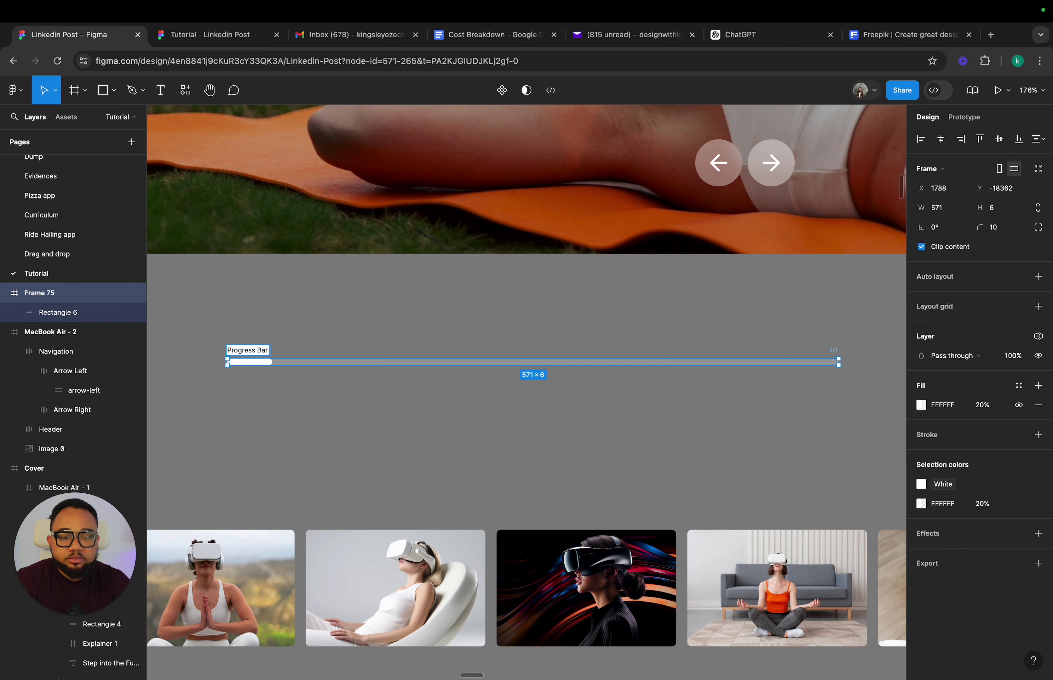
text(ar)
key(Return)
- Move the progress bar into the hero beside the arrows and shorten it to 402 wide
click(256, 293)
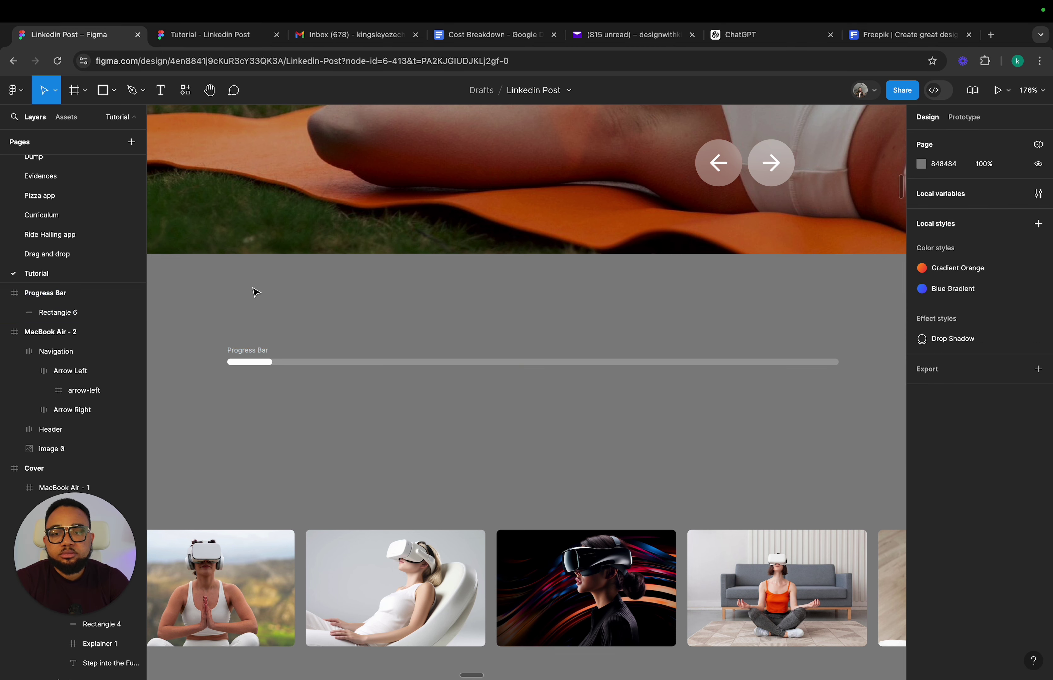
scroll(256, 293, down, 5)
click(265, 348)
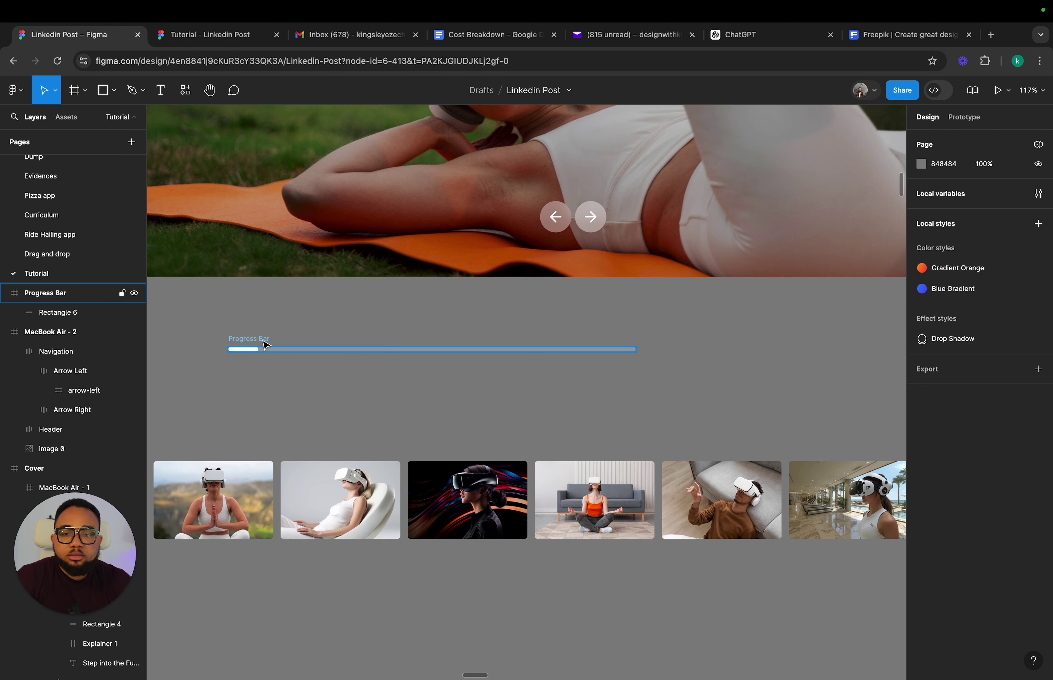
drag(277, 344, 486, 277)
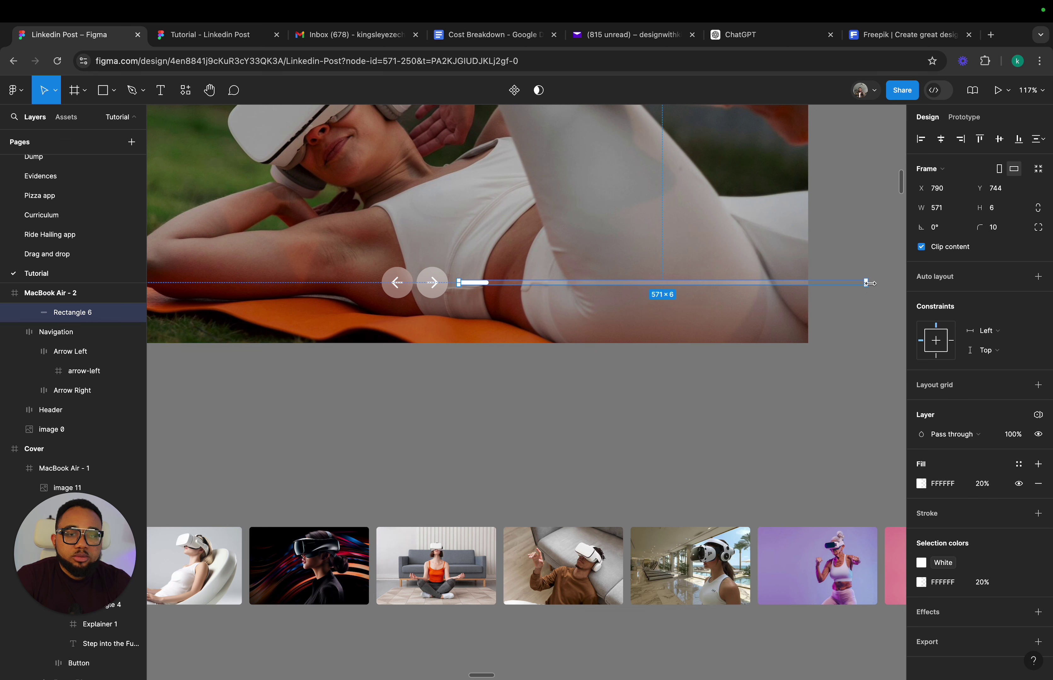
drag(869, 283, 746, 284)
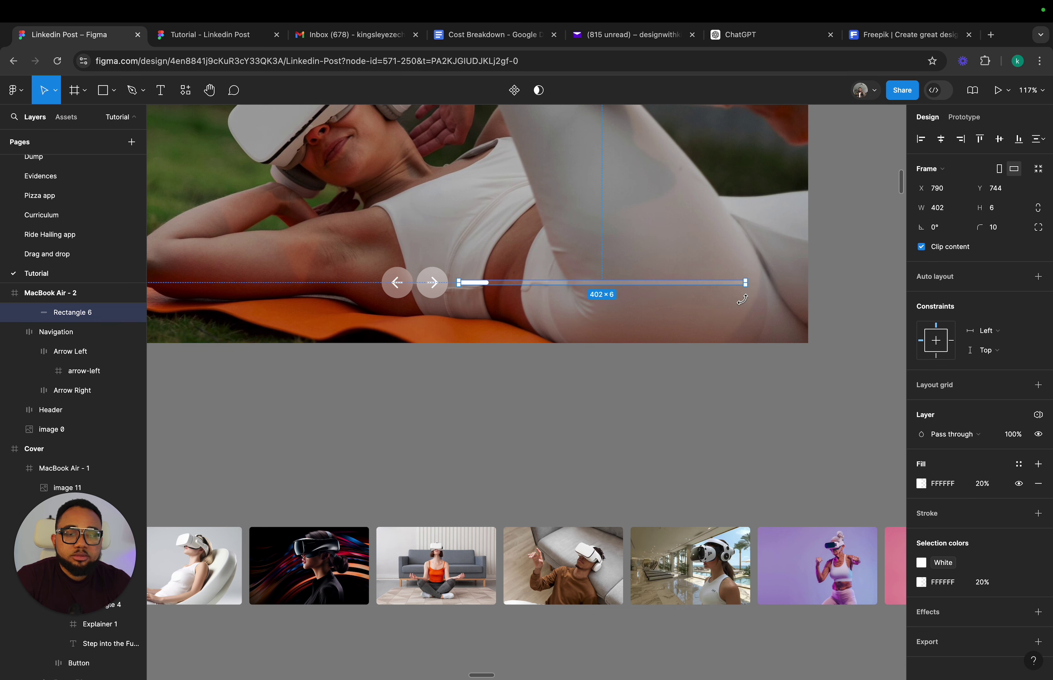
key(Escape)
scroll(743, 313, down, 5)
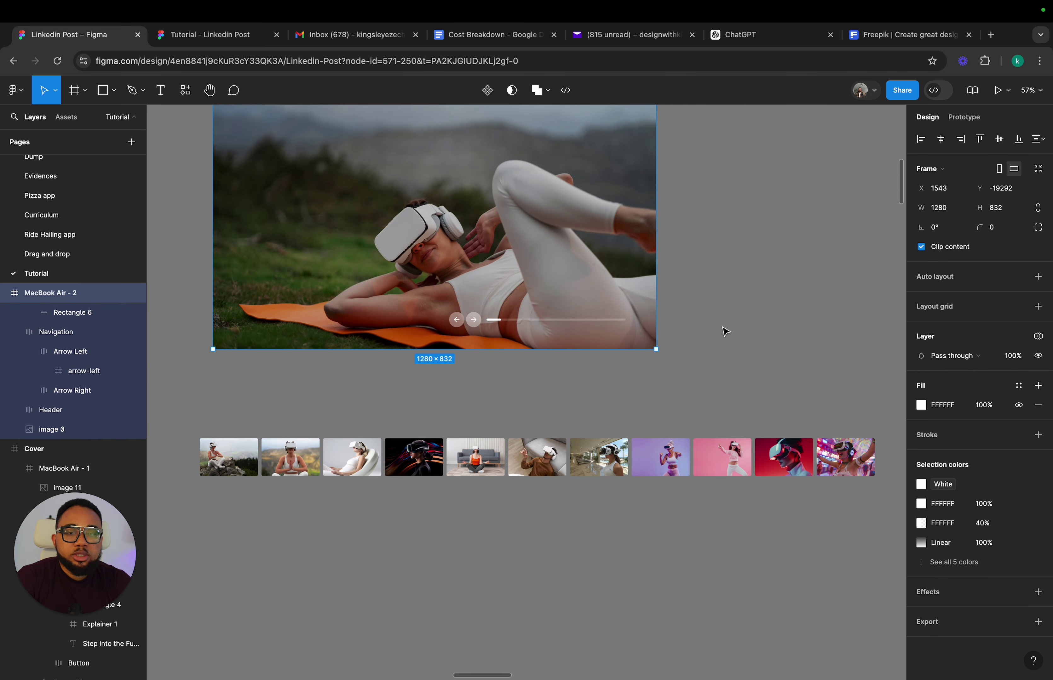
scroll(727, 299, up, 1)
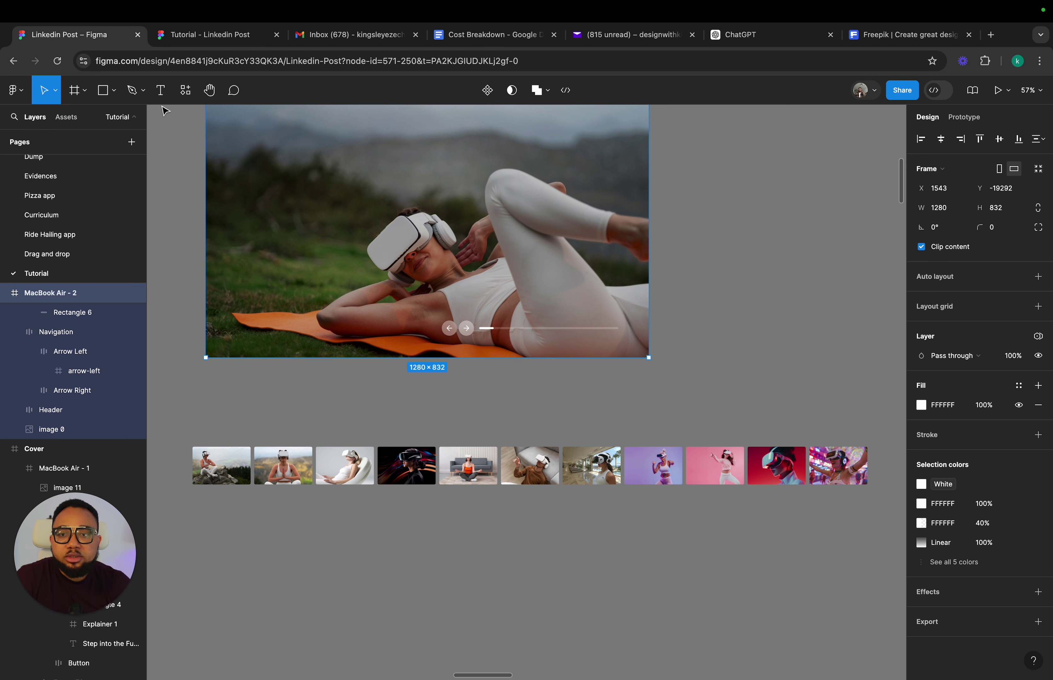
- Switch to the Text tool and scroll the canvas toward the hero
click(162, 91)
scroll(733, 346, right, 3)
scroll(733, 346, up, 1)
scroll(733, 346, right, 2)
scroll(733, 345, up, 1)
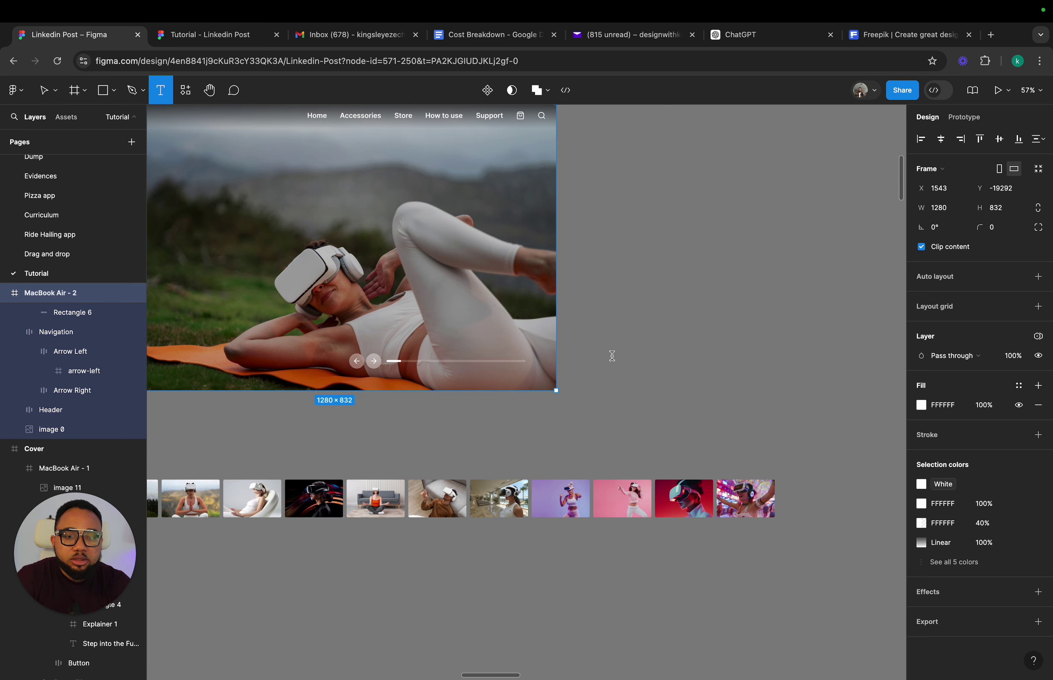
- Add a text layer '1' beside the hero set to size 40, Extra Bold
click(612, 357)
text(1)
scroll(676, 358, up, 2)
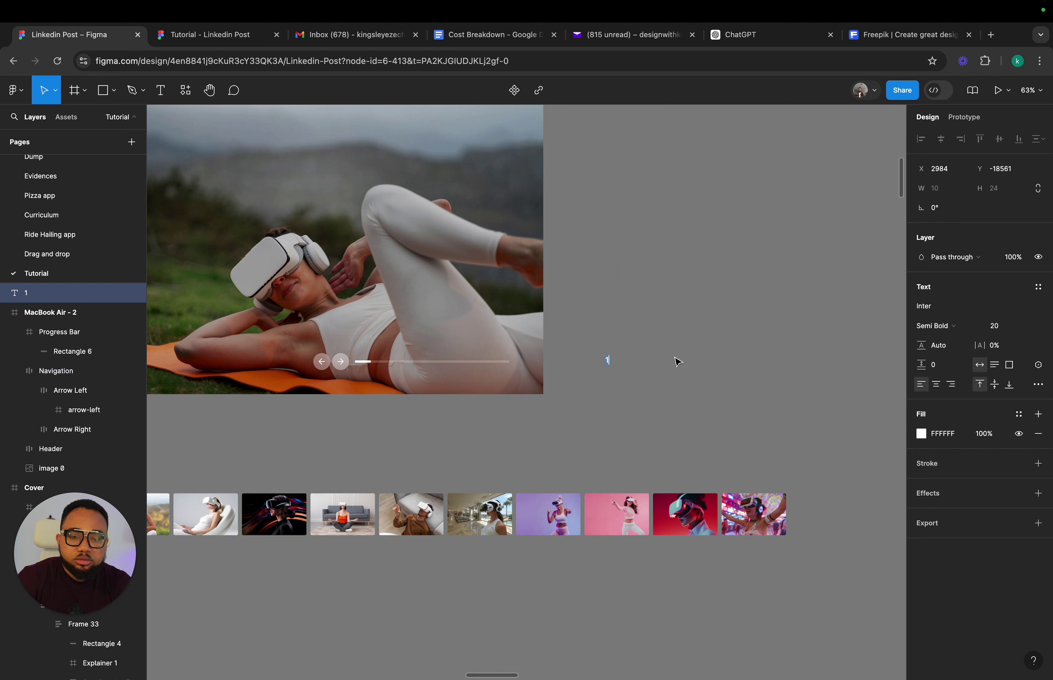
key(Escape)
scroll(668, 367, up, 5)
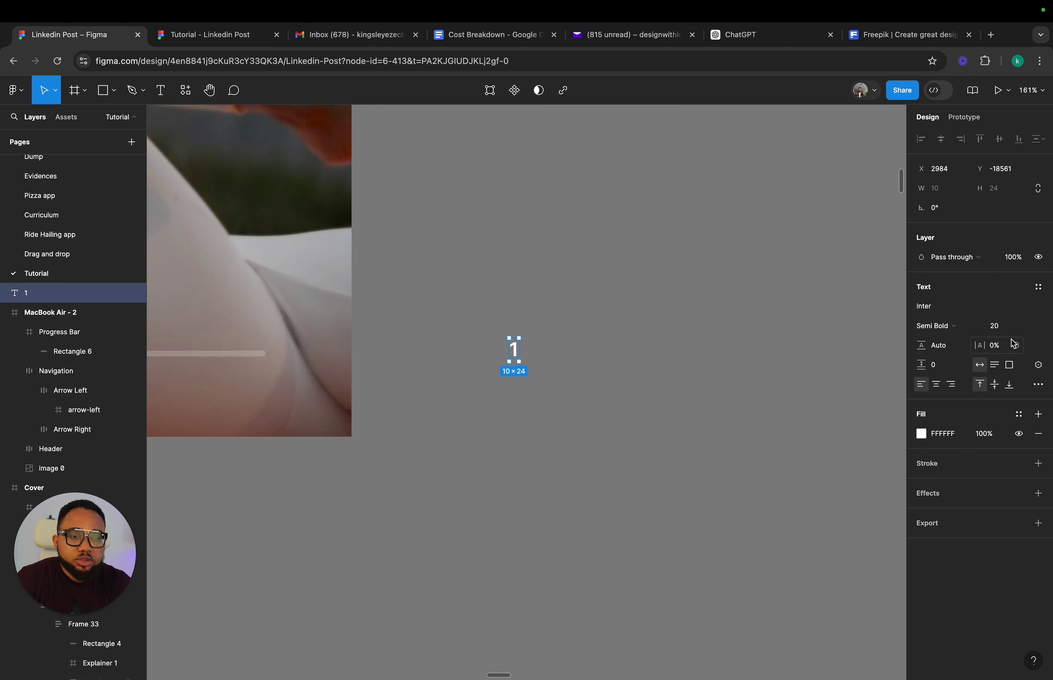
click(1026, 326)
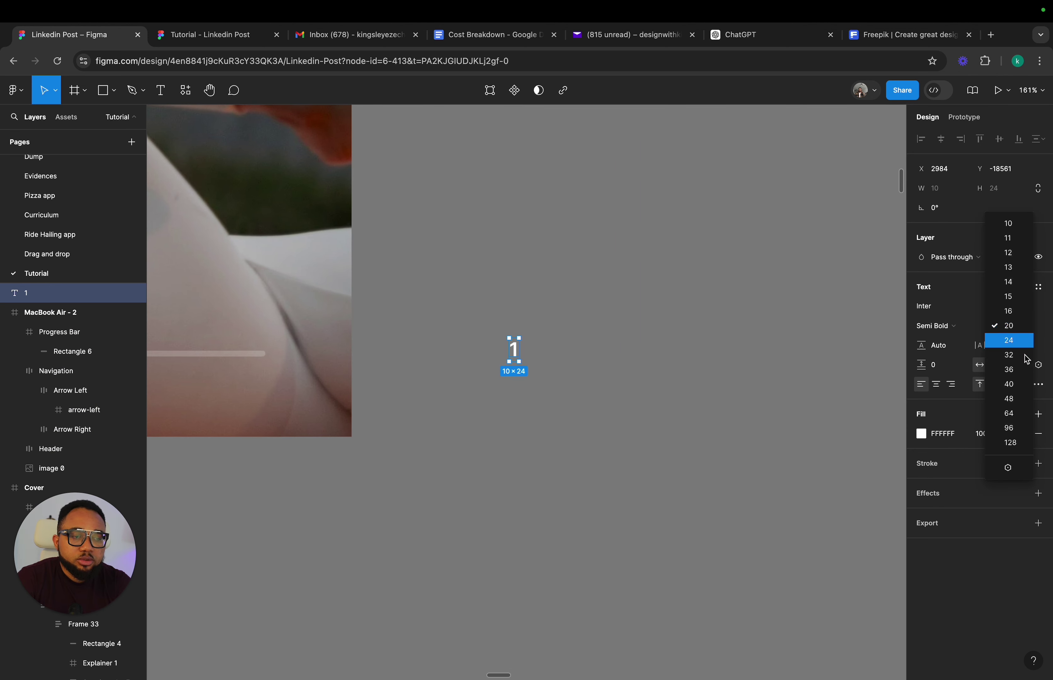
click(1017, 386)
click(958, 326)
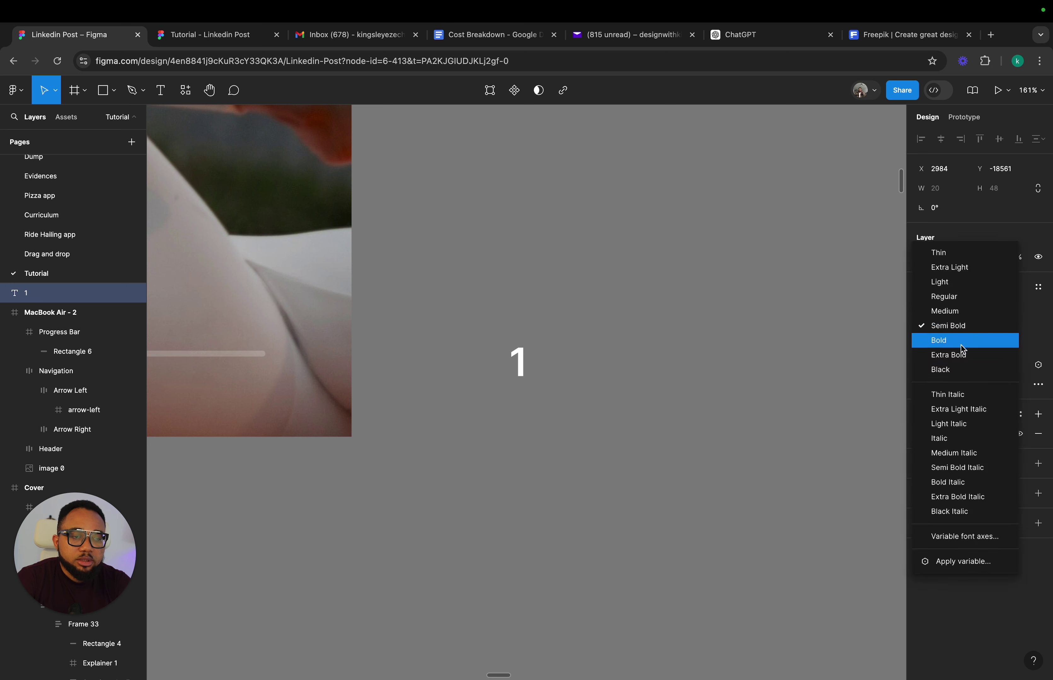
click(965, 362)
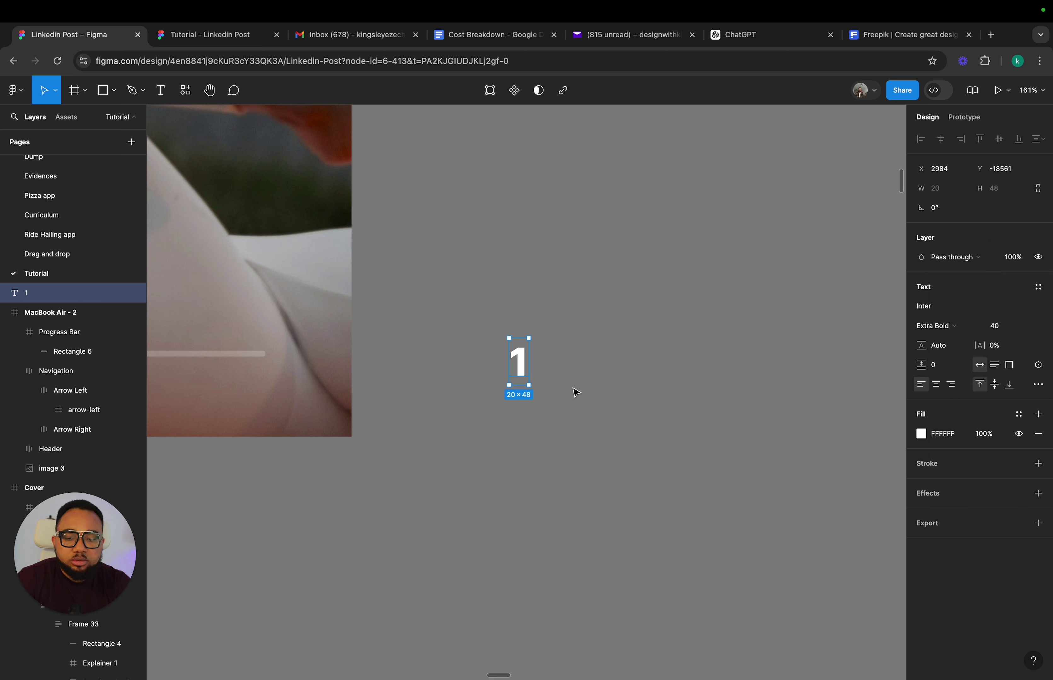
- Wrap the numeral in an auto-layout frame named 1 and resize it to 49 wide
key(shift+a)
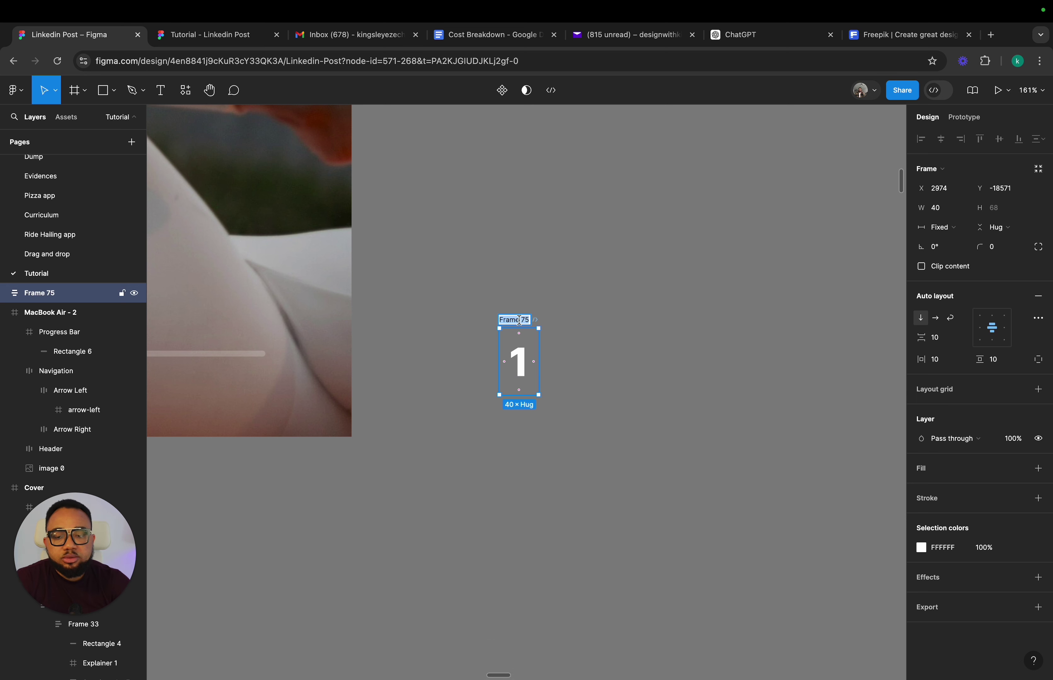
text(1)
key(Return)
click(684, 324)
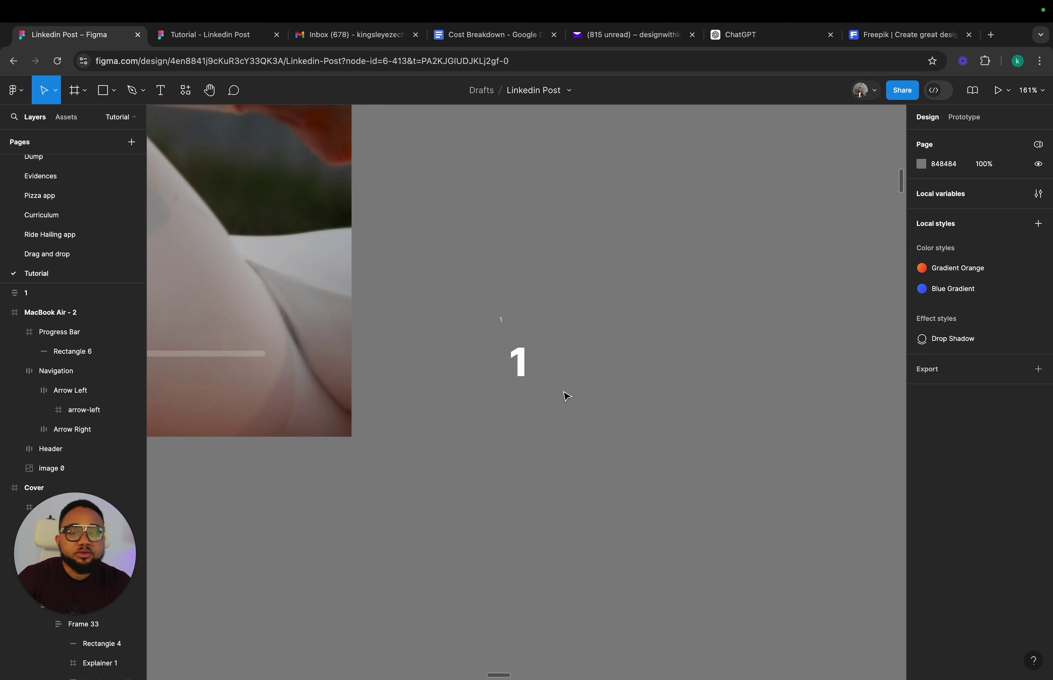
click(520, 327)
drag(541, 347, 564, 349)
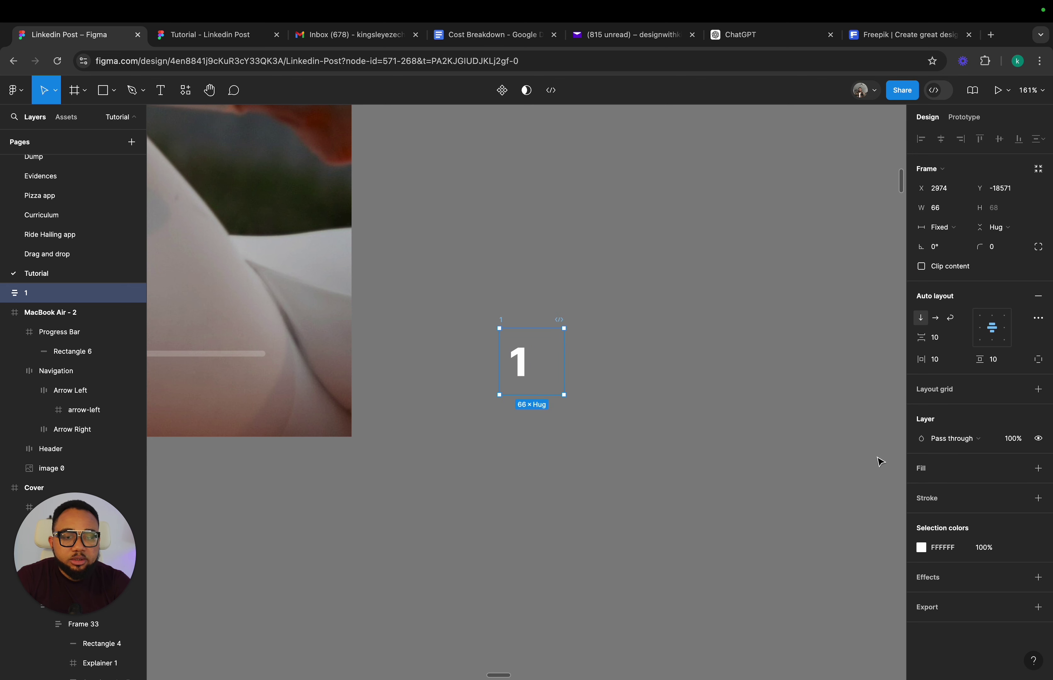
drag(567, 375, 547, 374)
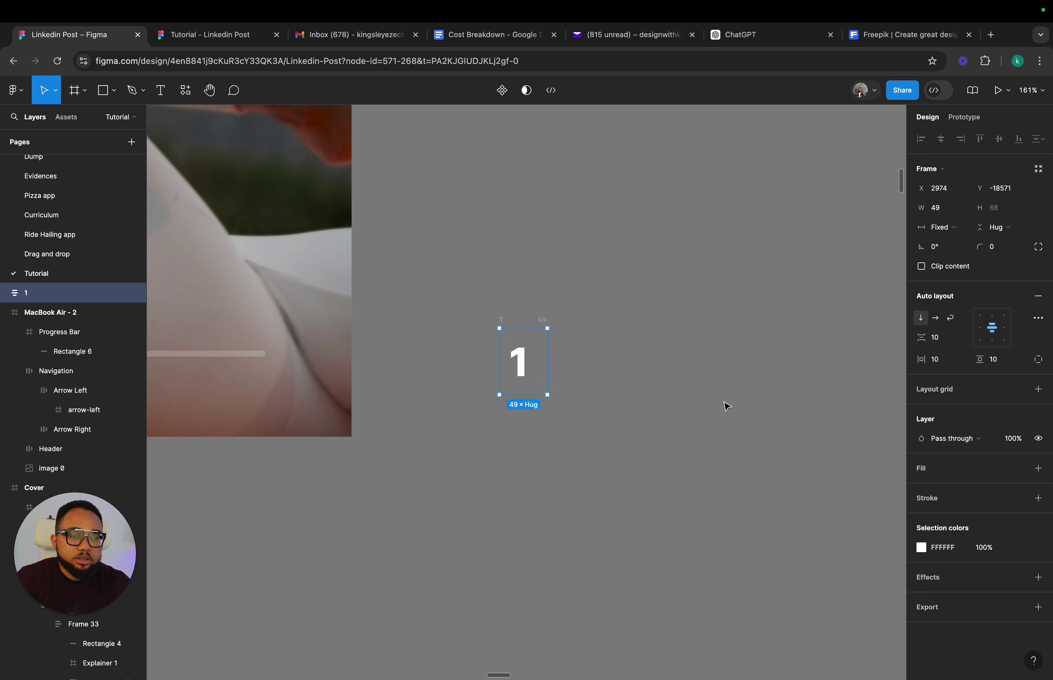
double_click(536, 377)
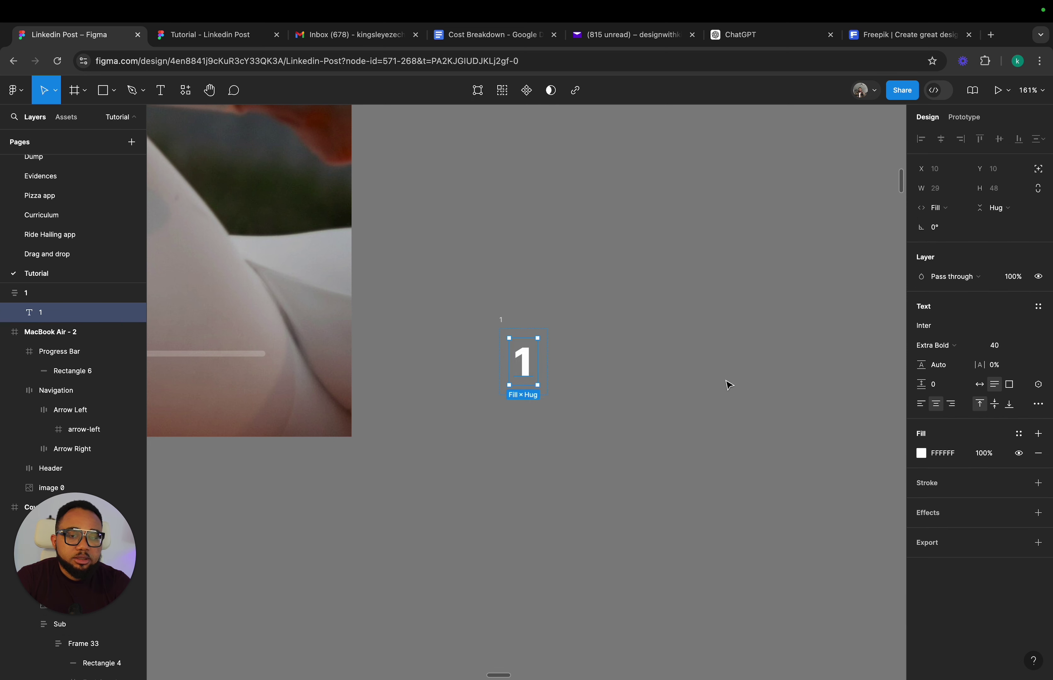
click(679, 376)
click(509, 329)
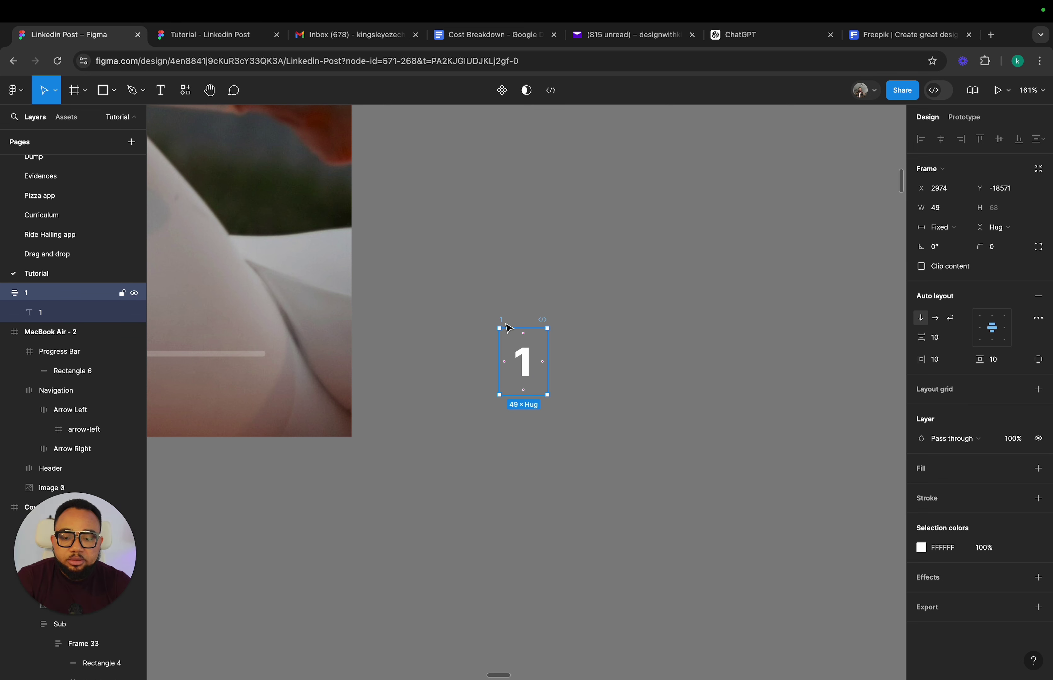
- Duplicate the number frame six more times to extend the row of digit copies
key(super+d)
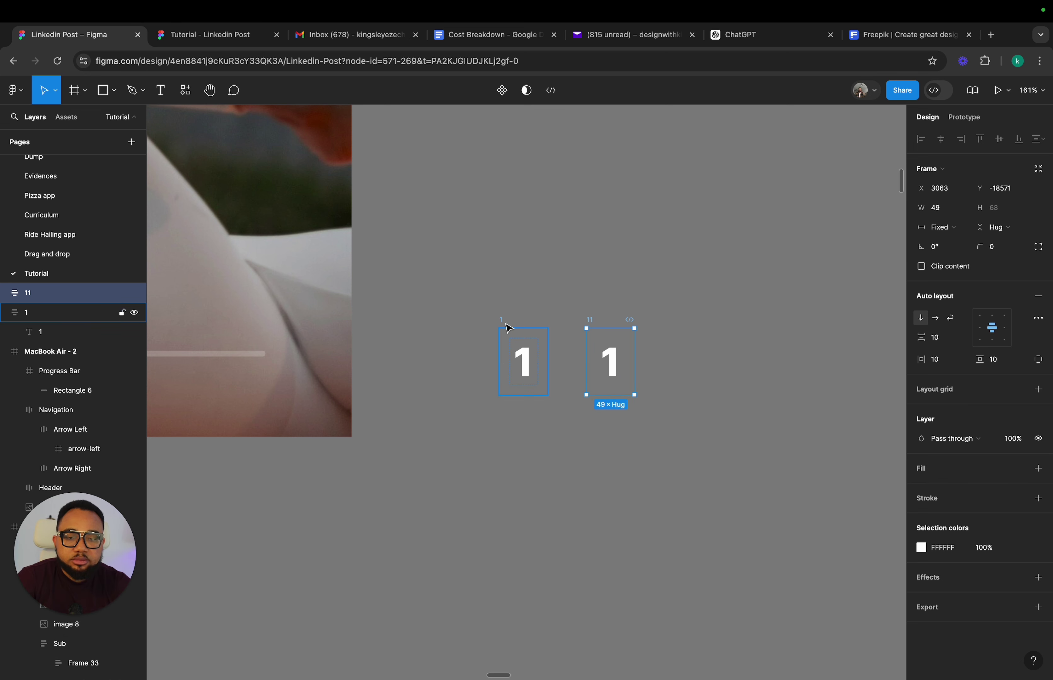
key(super+d)
key(super+d)
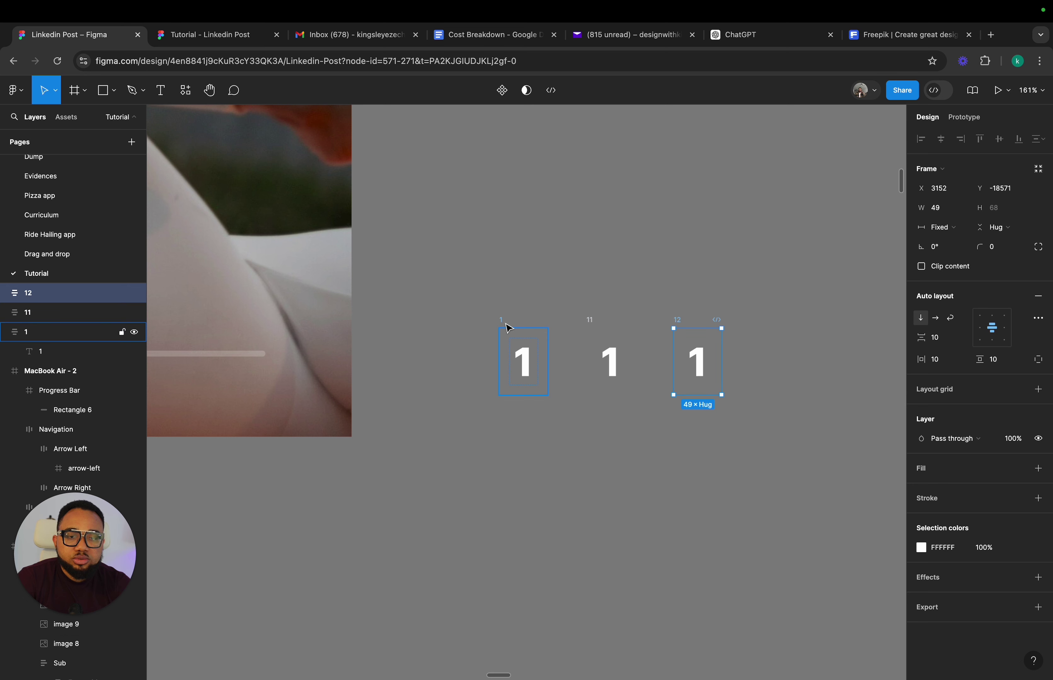
key(super+d)
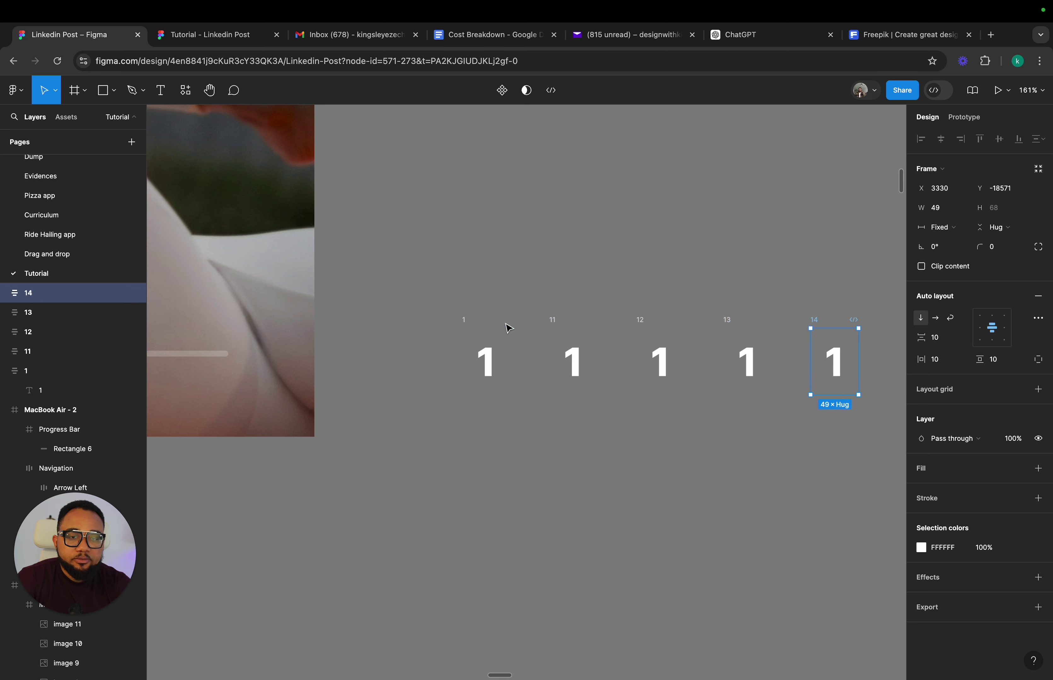
key(super+d)
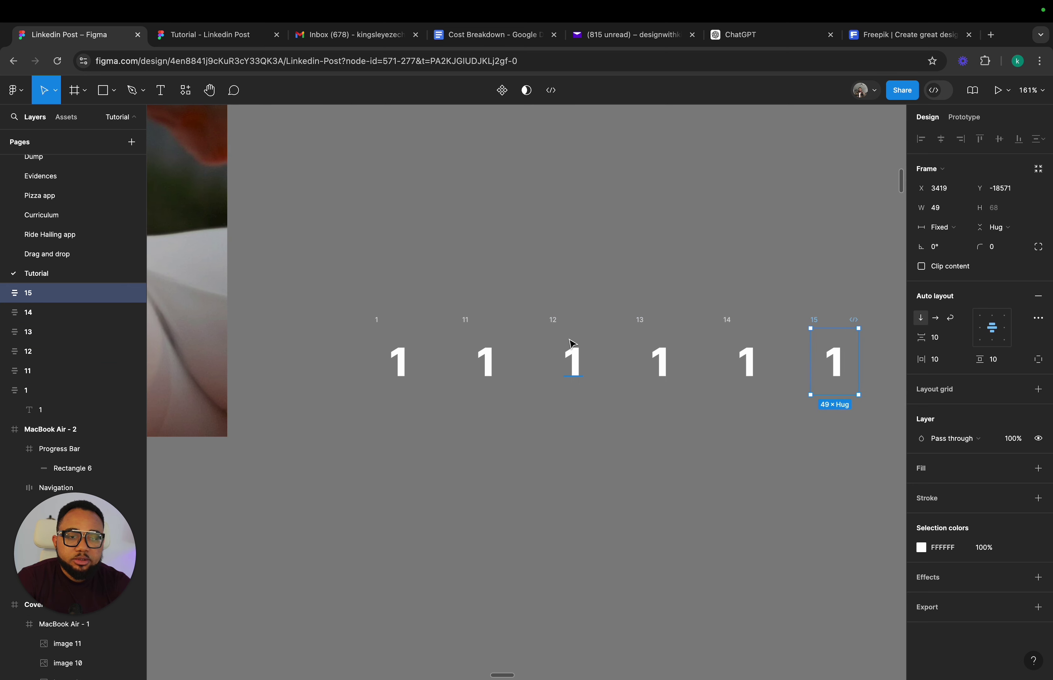
key(super+d)
key(super+d)
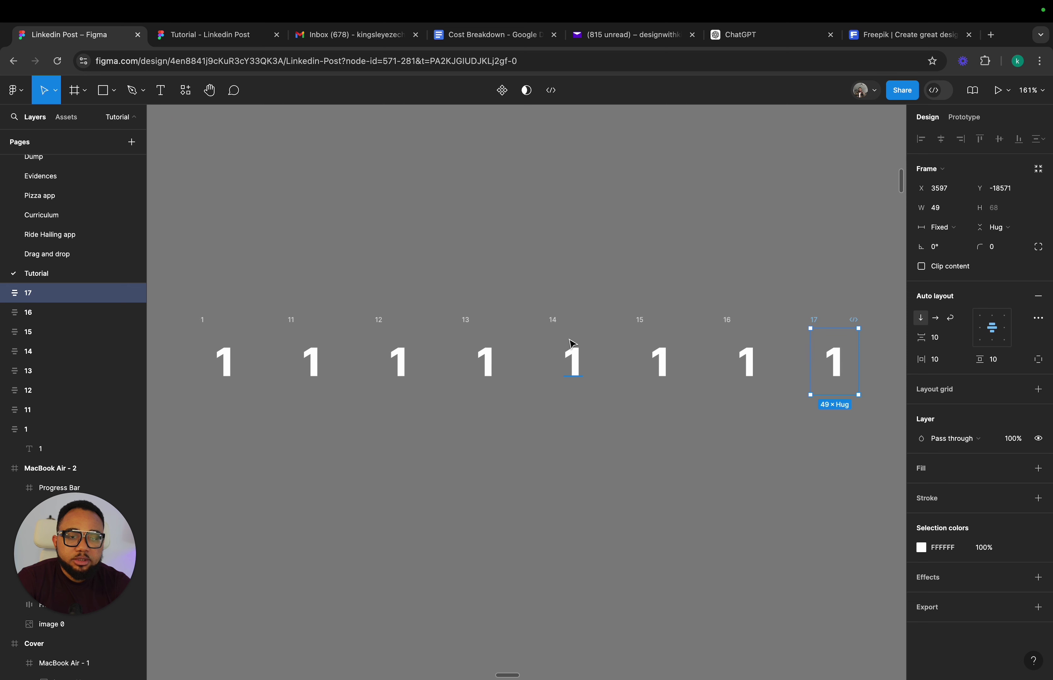
key(super+d)
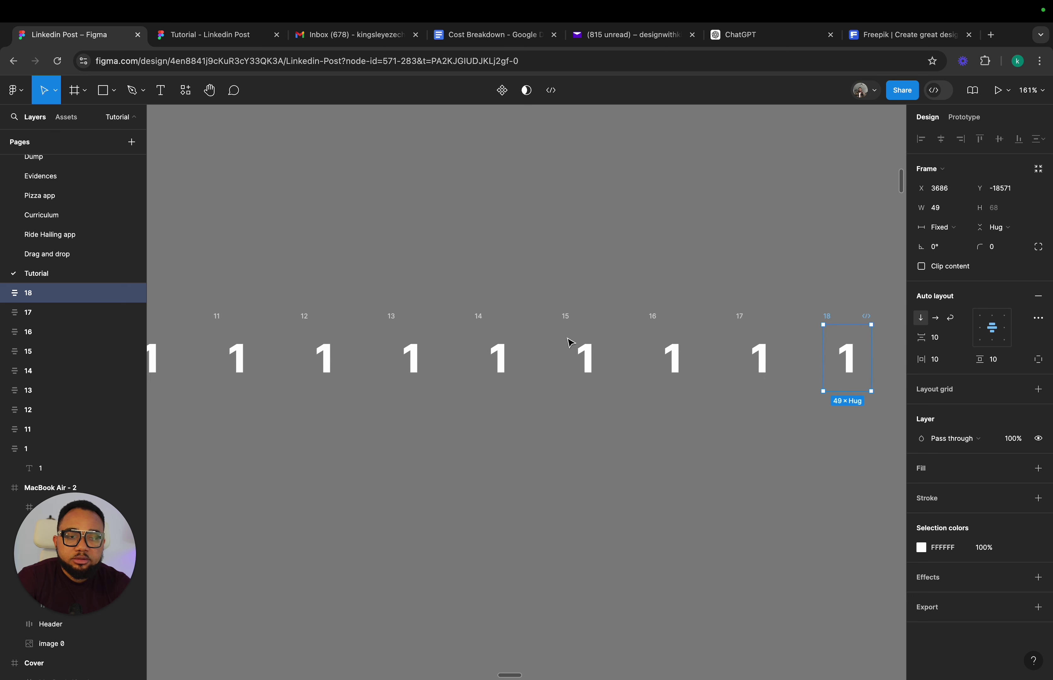
scroll(388, 342, left, 4)
scroll(327, 333, left, 3)
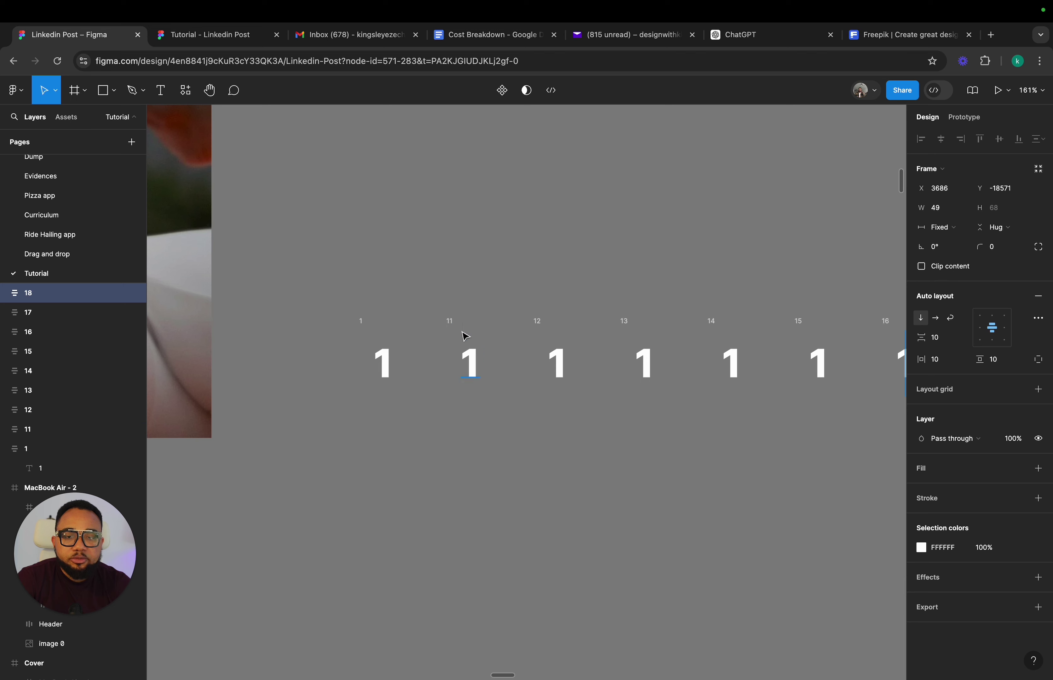
scroll(455, 322, down, 5)
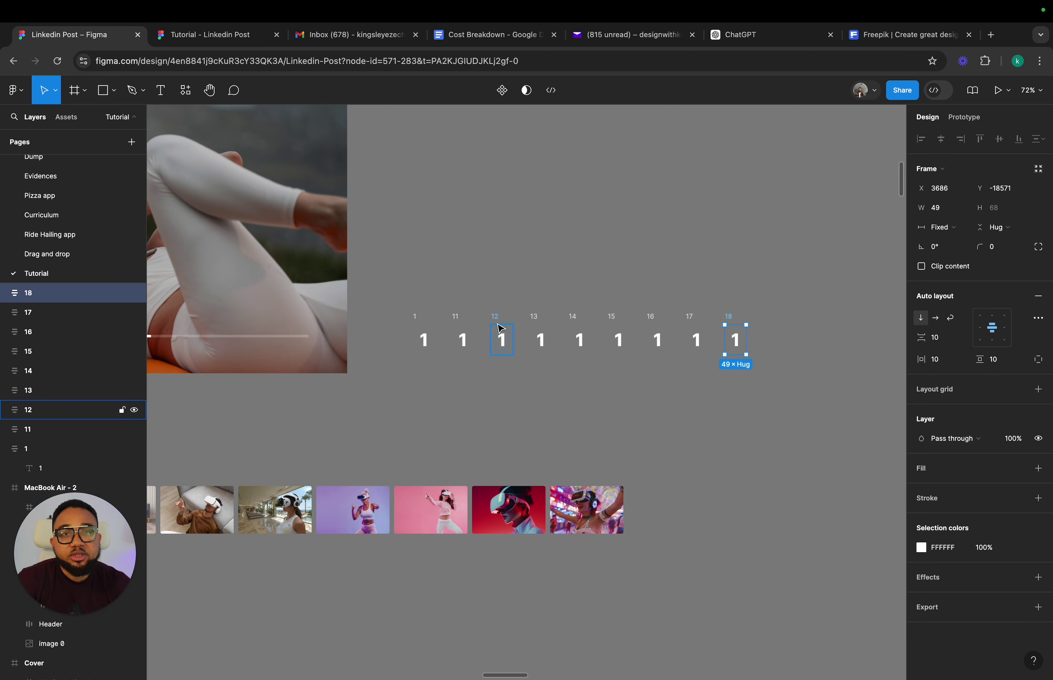
scroll(500, 328, up, 3)
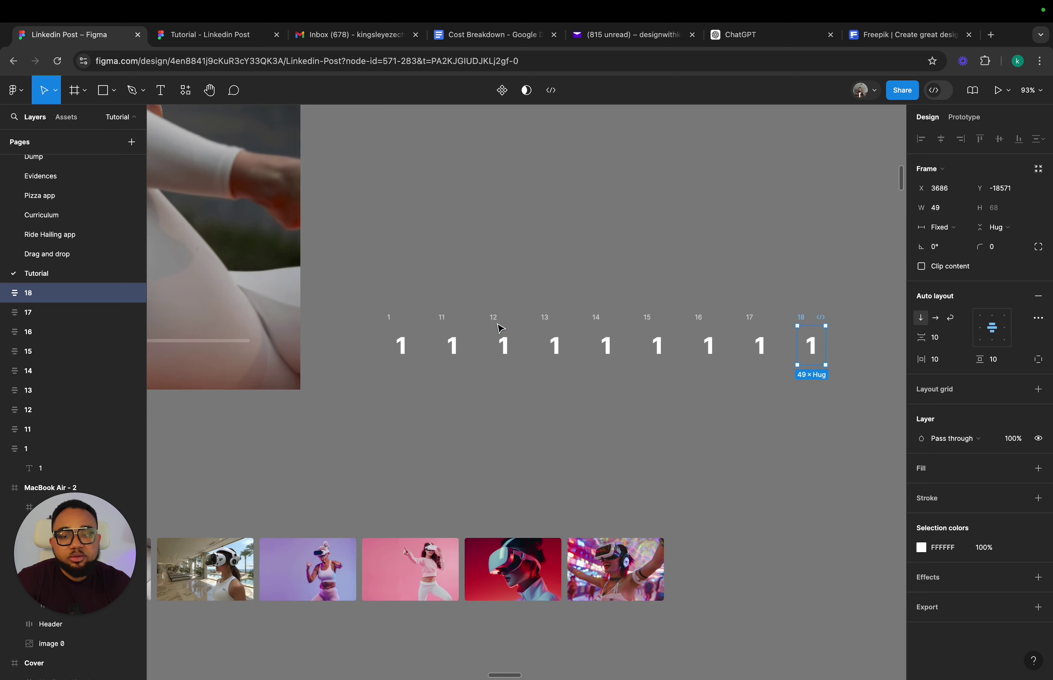
- Change the next four digit copies to read 2, 3, 4 and 5
double_click(444, 349)
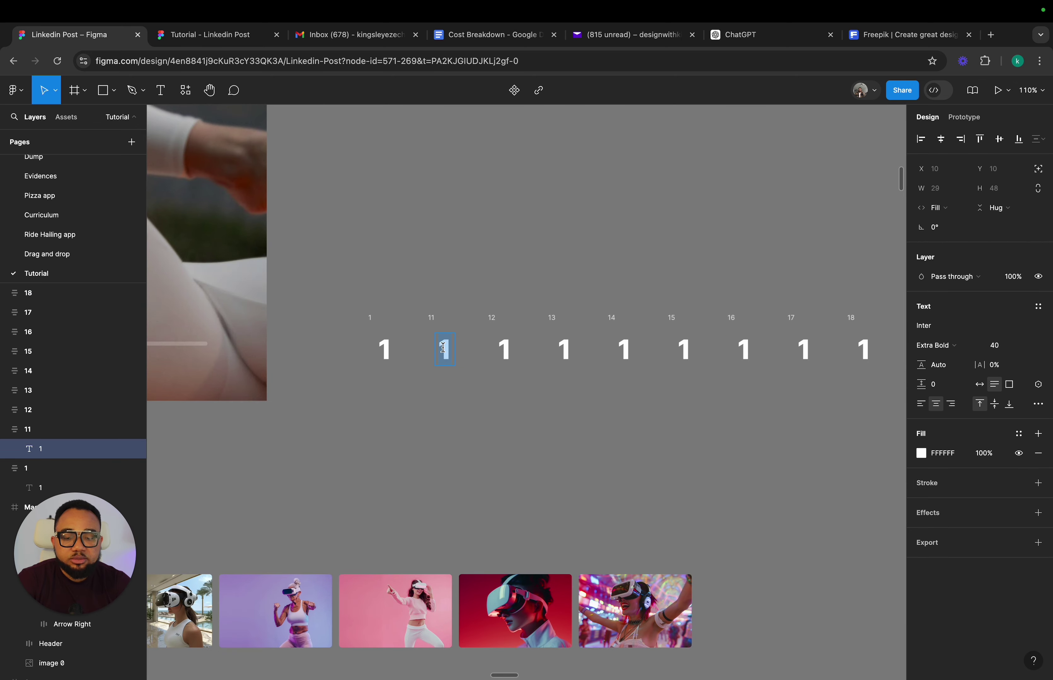
text(2)
double_click(512, 347)
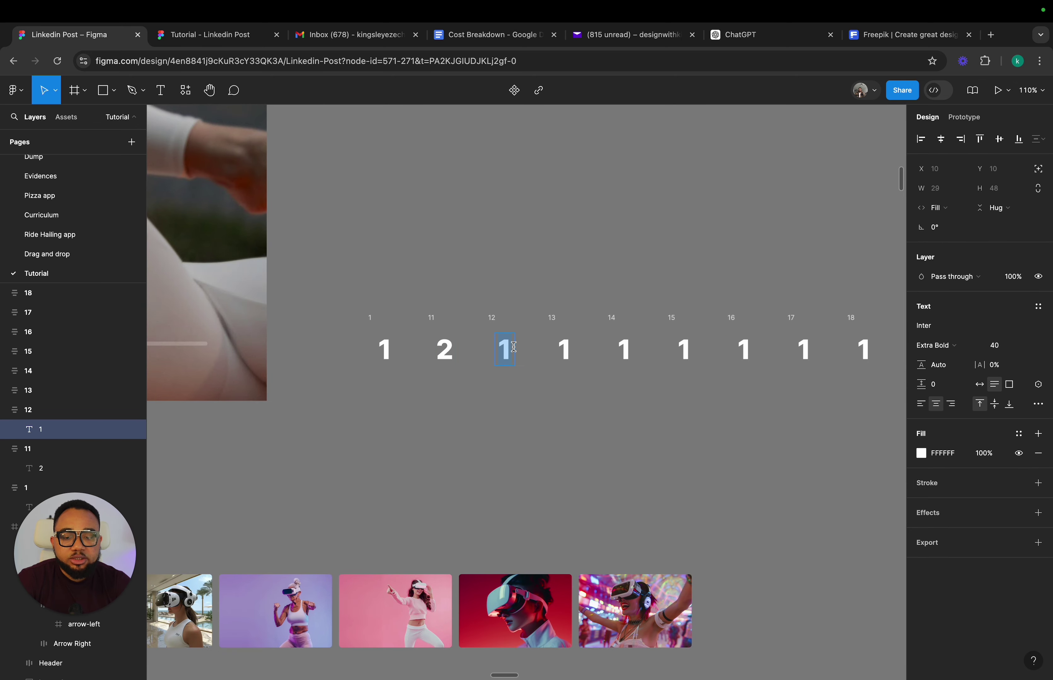
text(3)
double_click(564, 348)
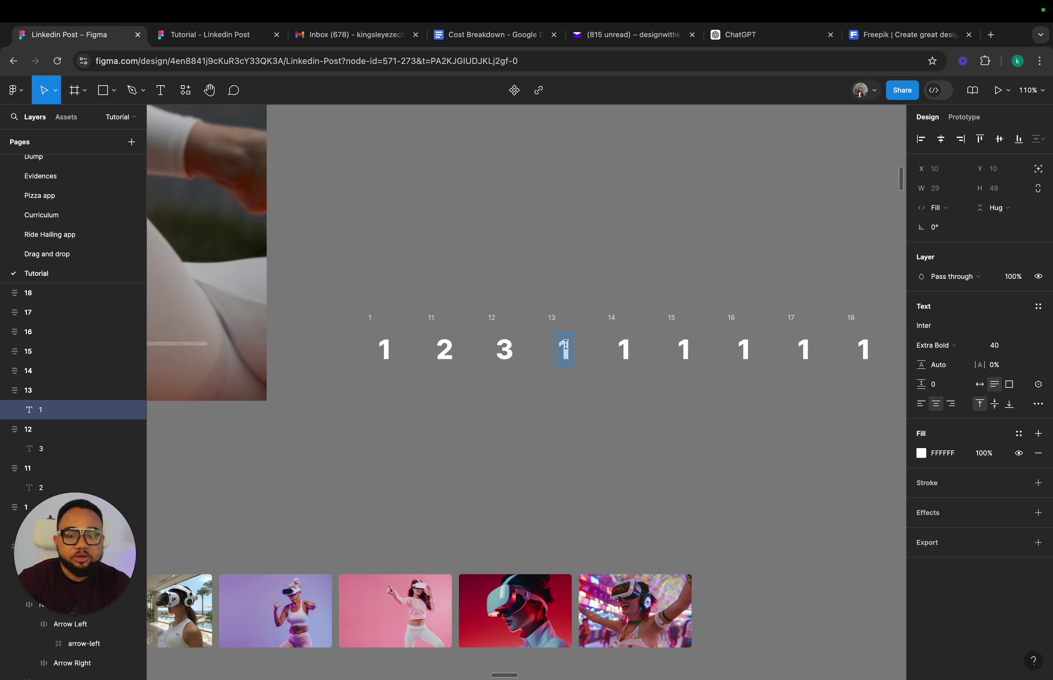
text(4)
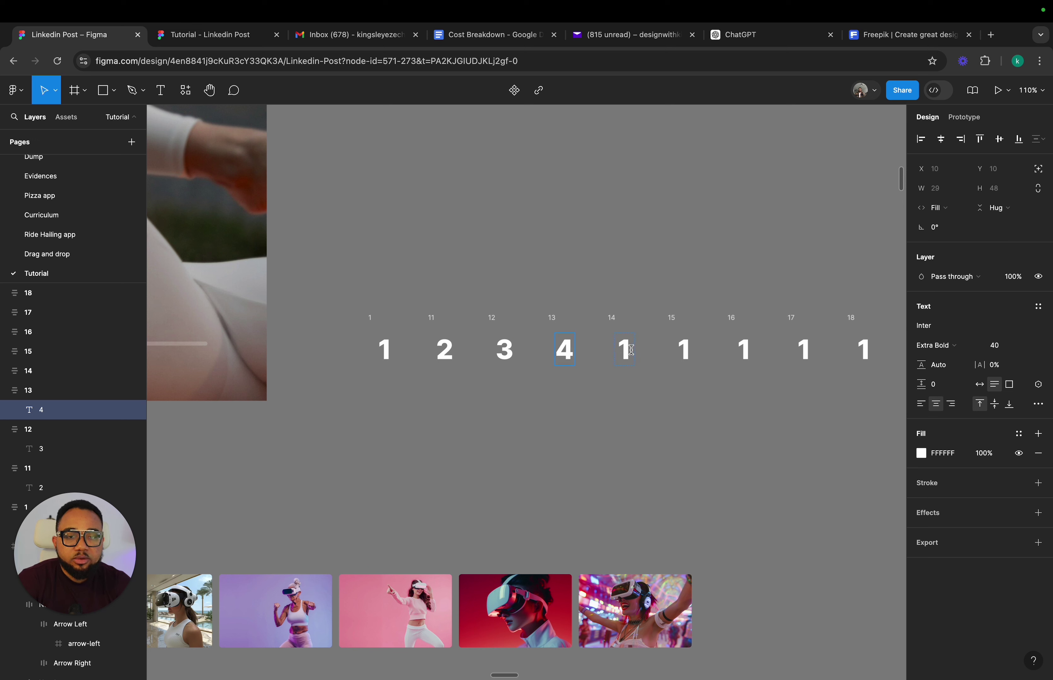
double_click(630, 350)
text(5)
- Change the remaining copies to read 6, 7, 8 and 9, completing the 1–9 row
double_click(684, 348)
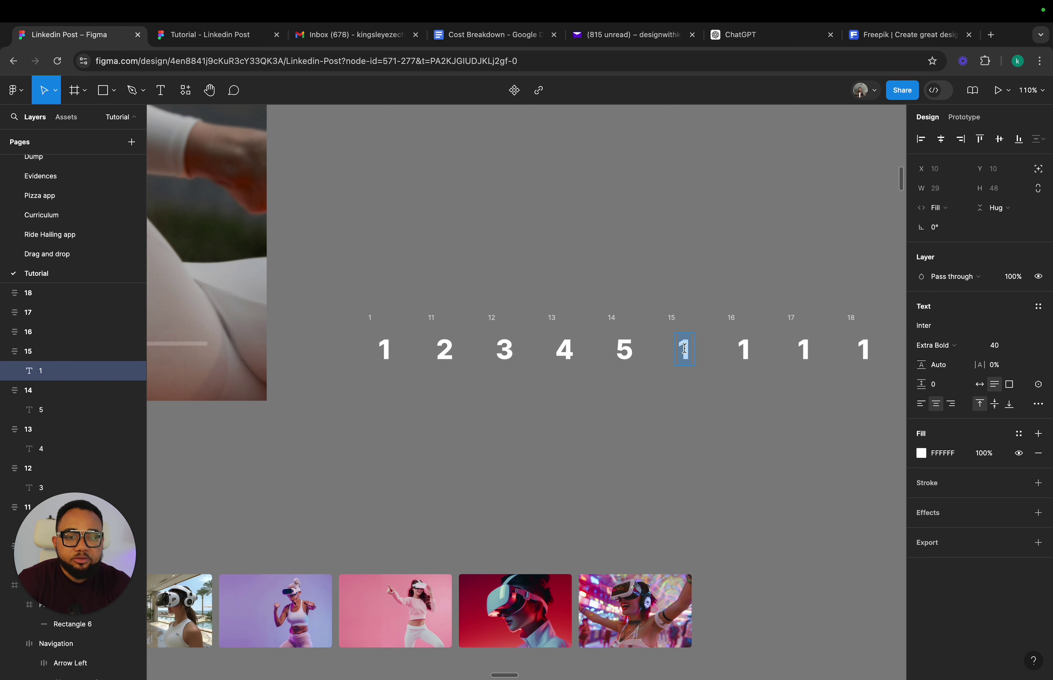
text(6)
double_click(744, 349)
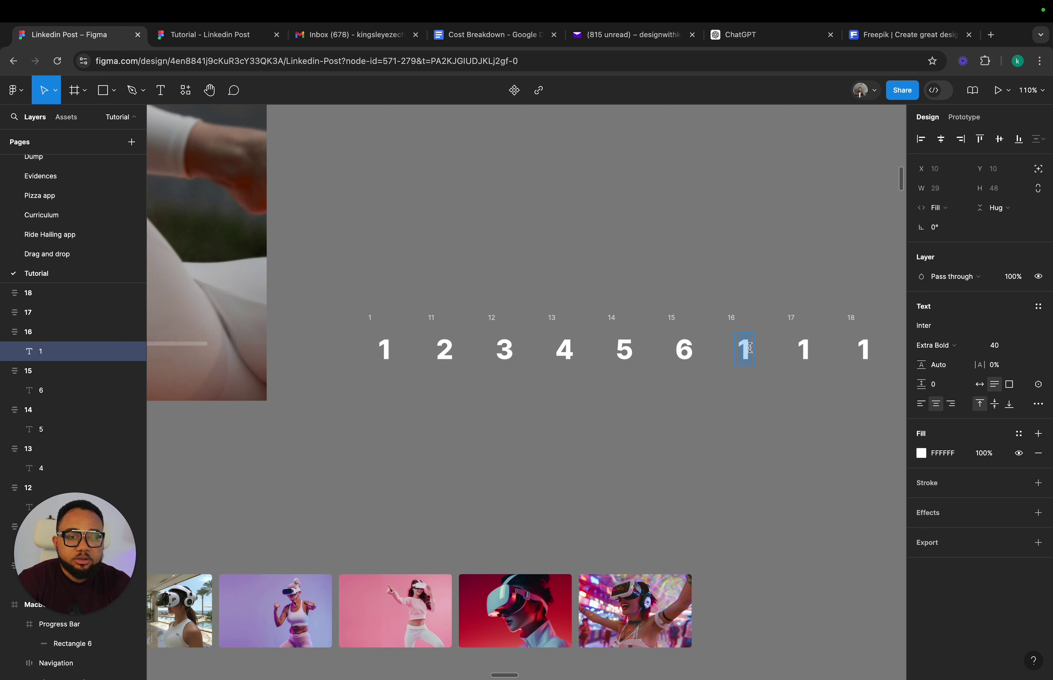
text(7)
double_click(799, 350)
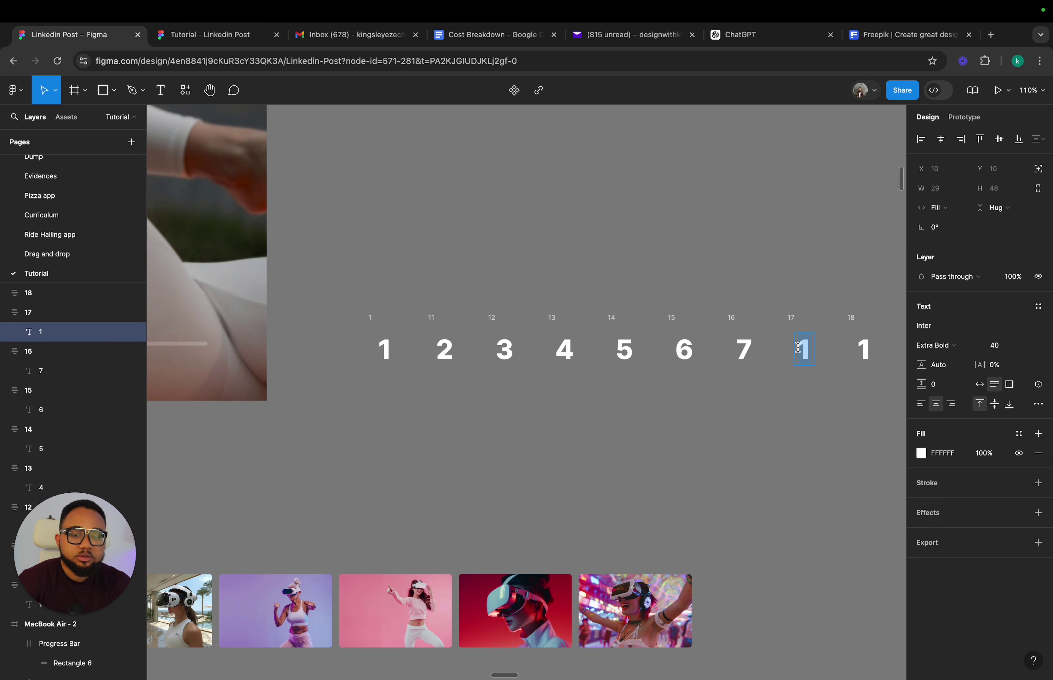
text(8)
double_click(865, 350)
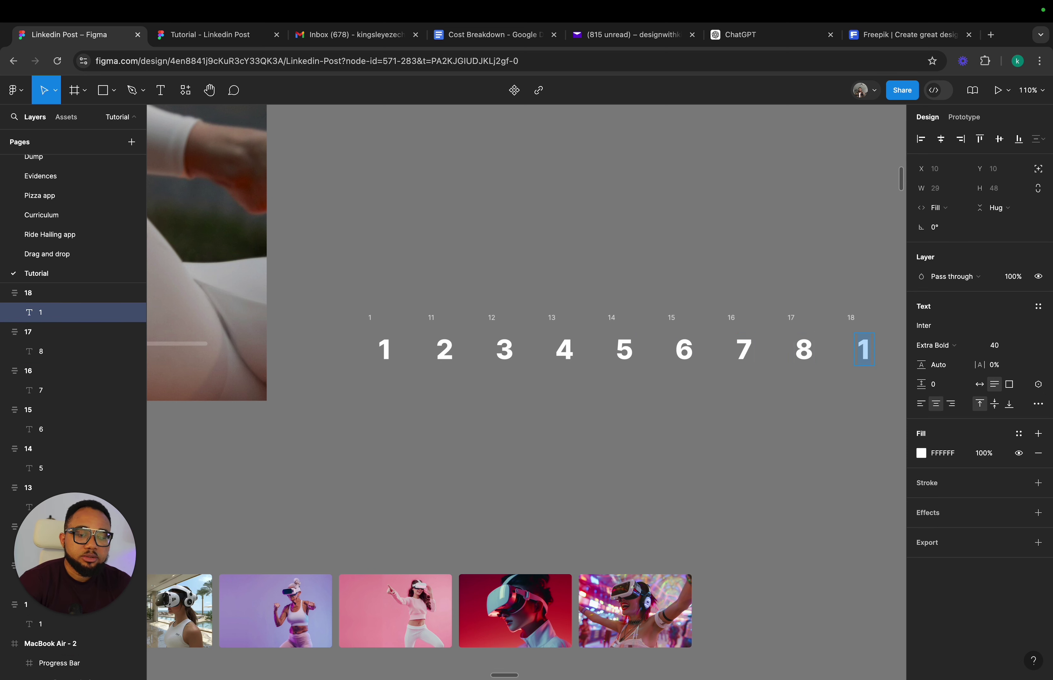
text(9)
key(Escape)
click(837, 395)
scroll(836, 395, right, 3)
scroll(837, 395, down, 2)
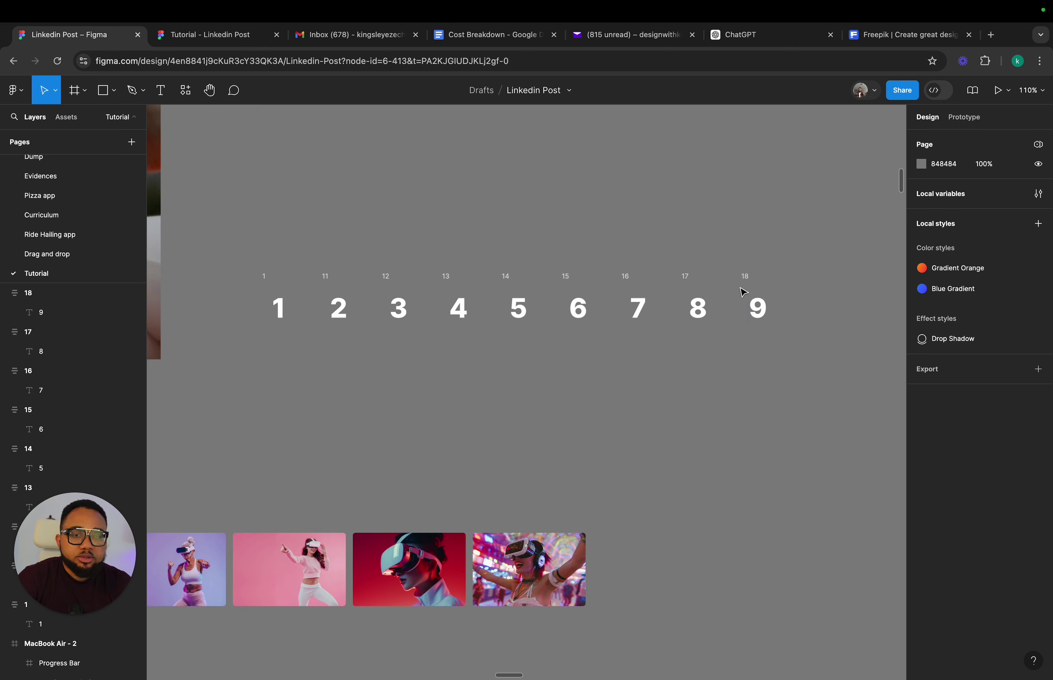
- Delete the 9 frame and wrap digits 1–8 in an auto layout frame named Number
click(746, 282)
key(Delete)
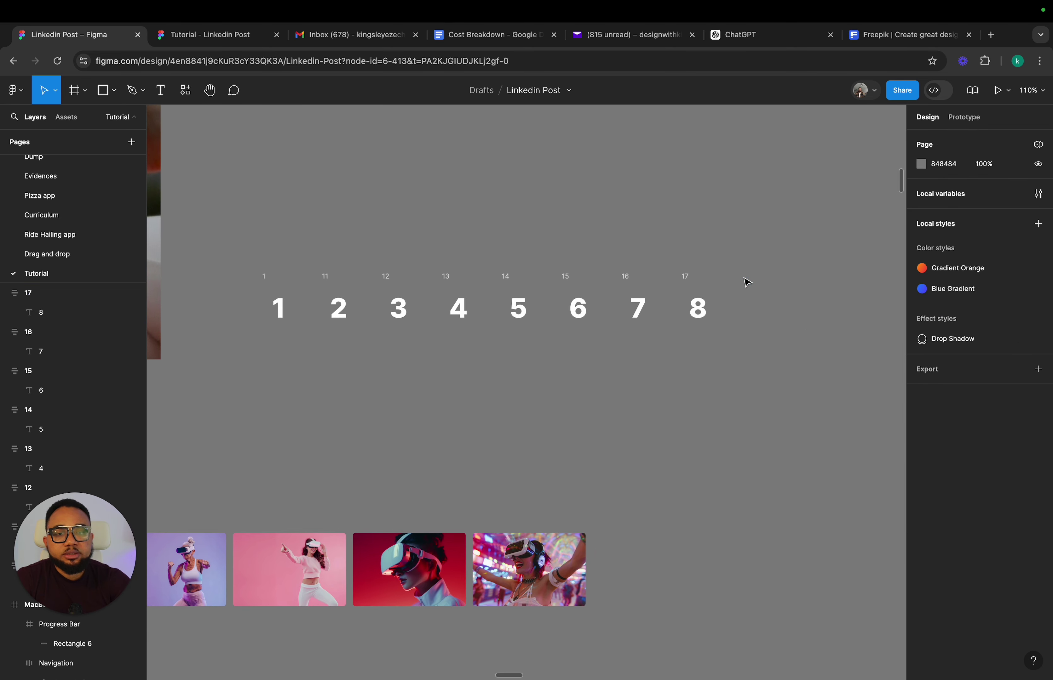
scroll(746, 282, left, 2)
scroll(746, 282, up, 1)
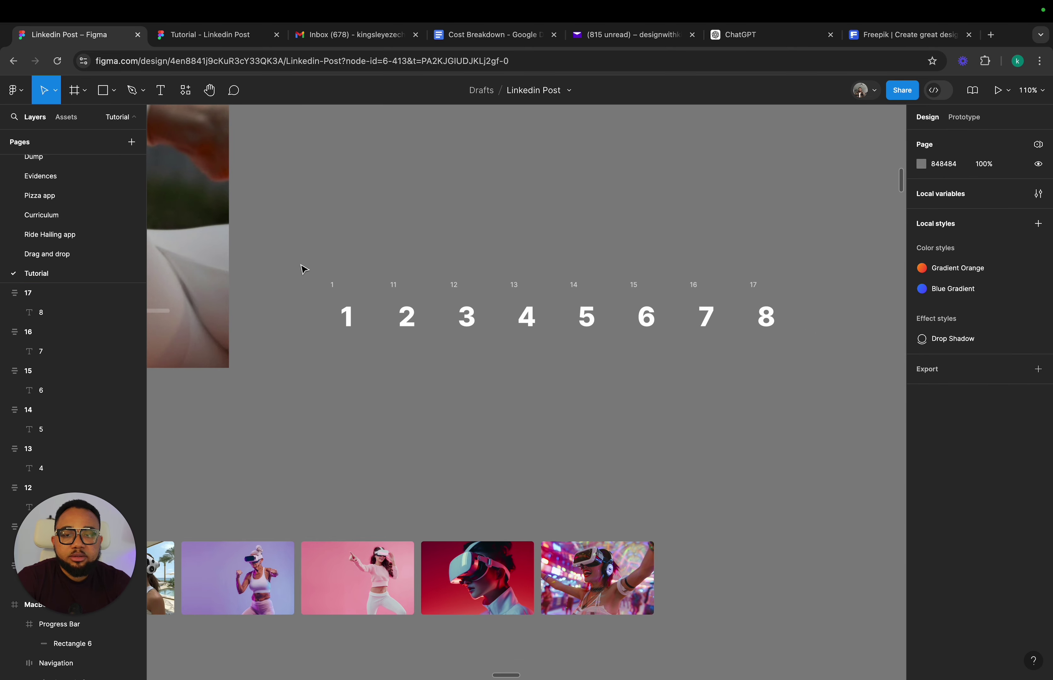
drag(311, 263, 824, 386)
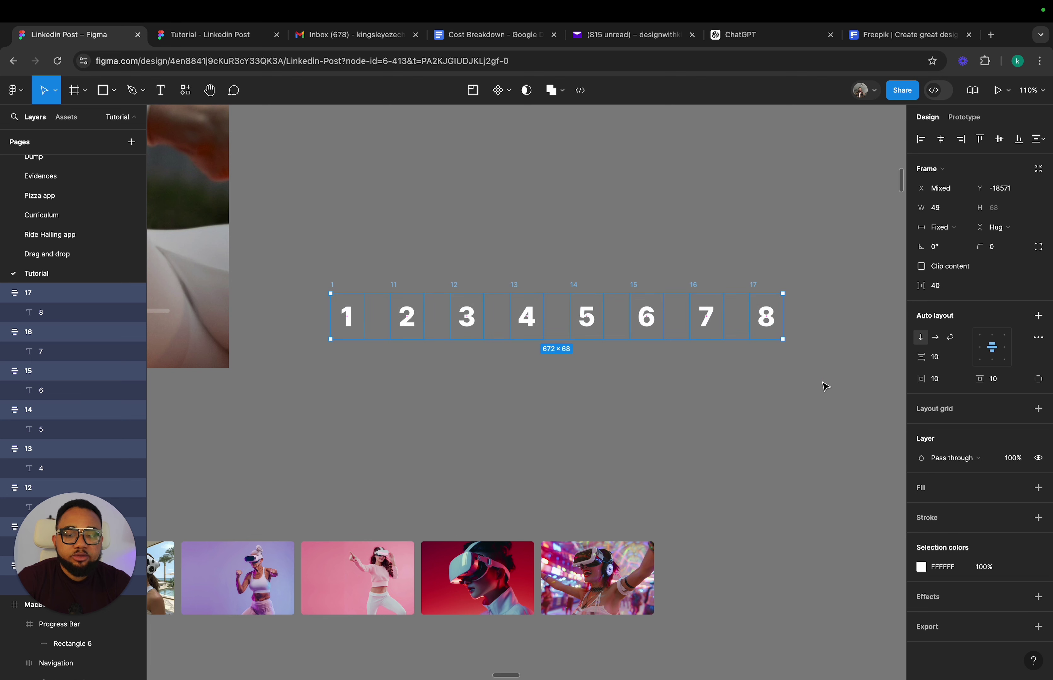
key(shift+a)
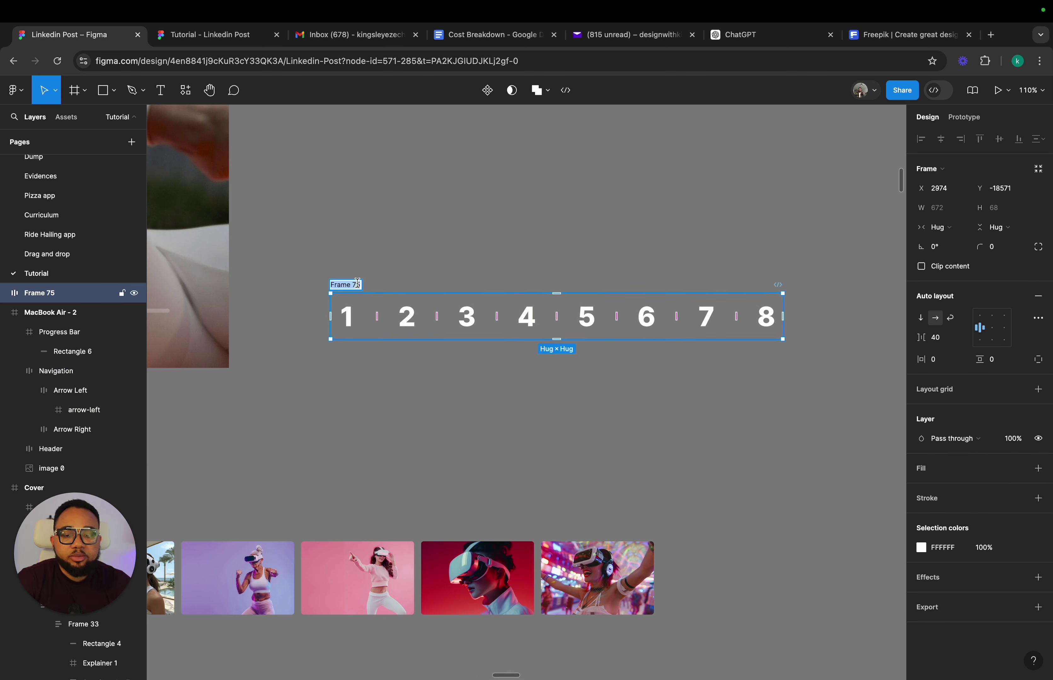
text(Number)
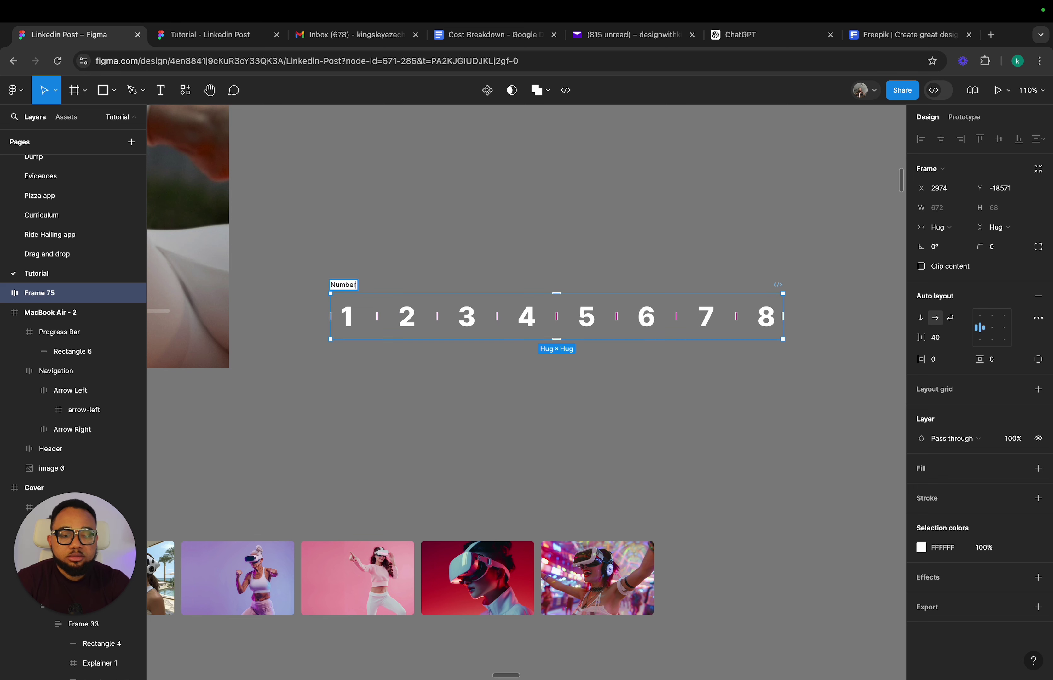
key(Return)
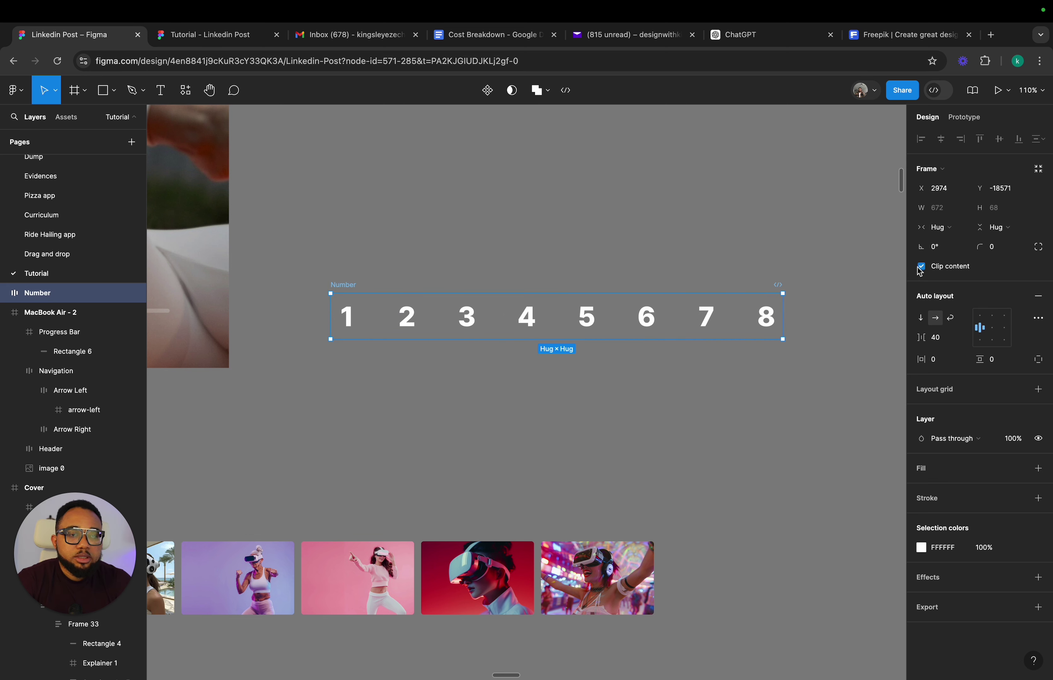
- Stack Number vertically, crop it to 49×68 top-aligned showing only 1, and place it at X 1200
click(920, 320)
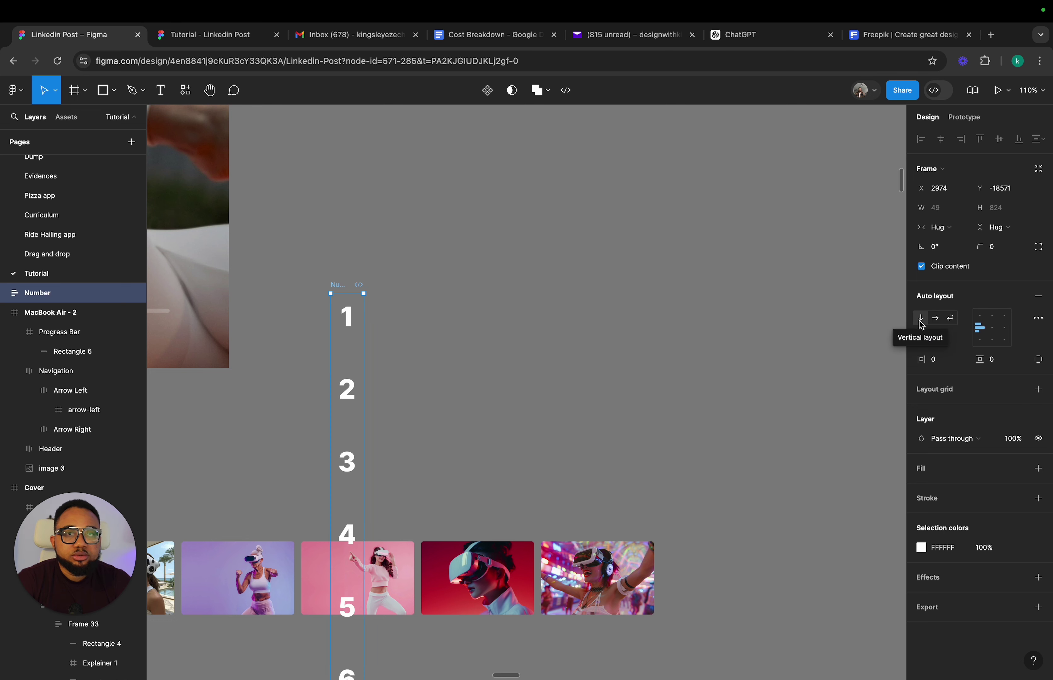
scroll(841, 343, down, 5)
scroll(751, 420, down, 2)
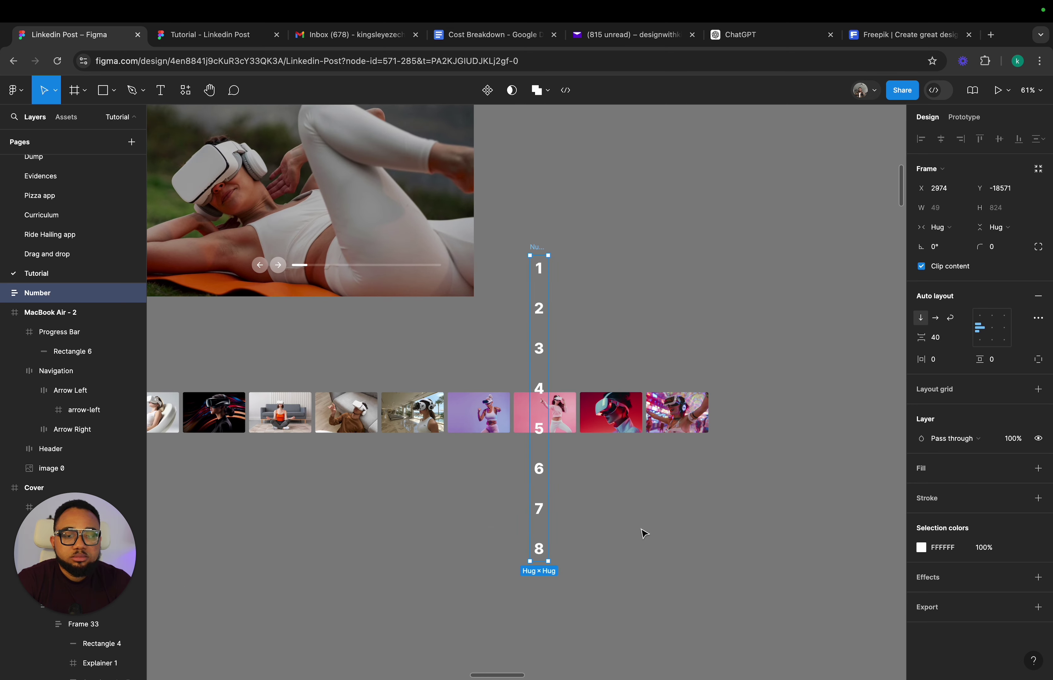
drag(542, 556, 544, 273)
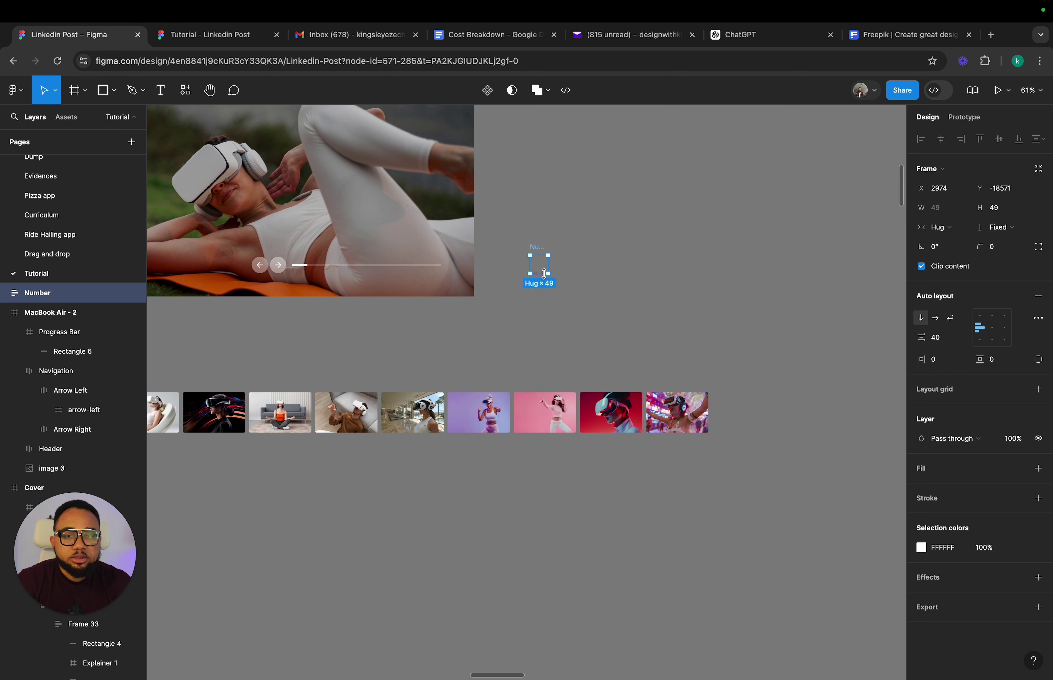
click(979, 315)
scroll(325, 188, up, 2)
scroll(325, 188, up, 5)
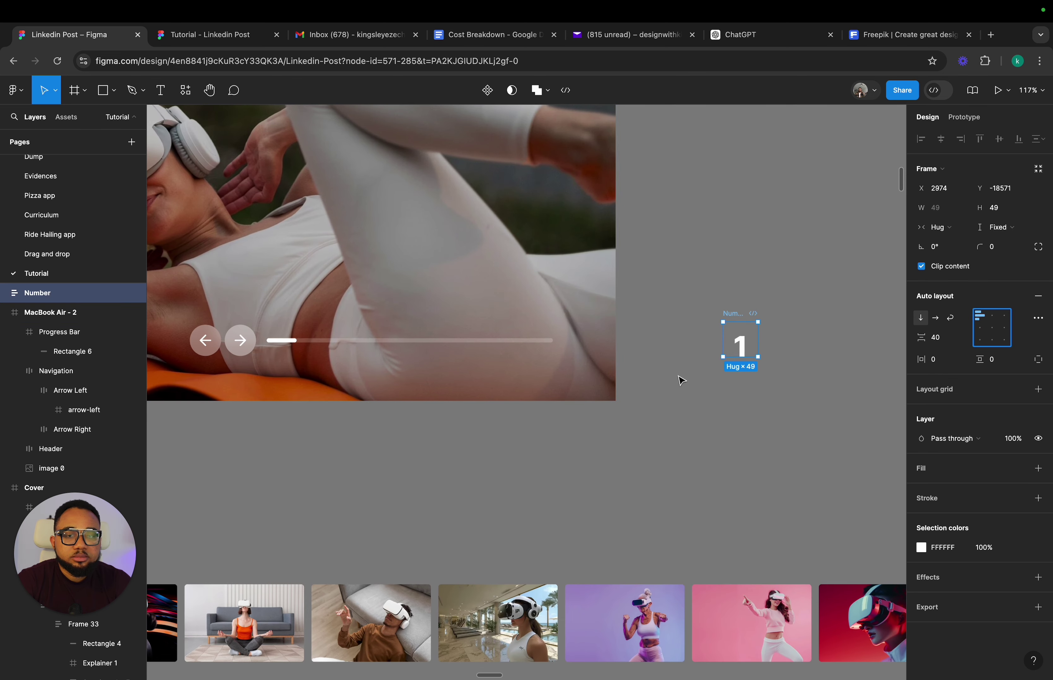
drag(741, 357, 741, 373)
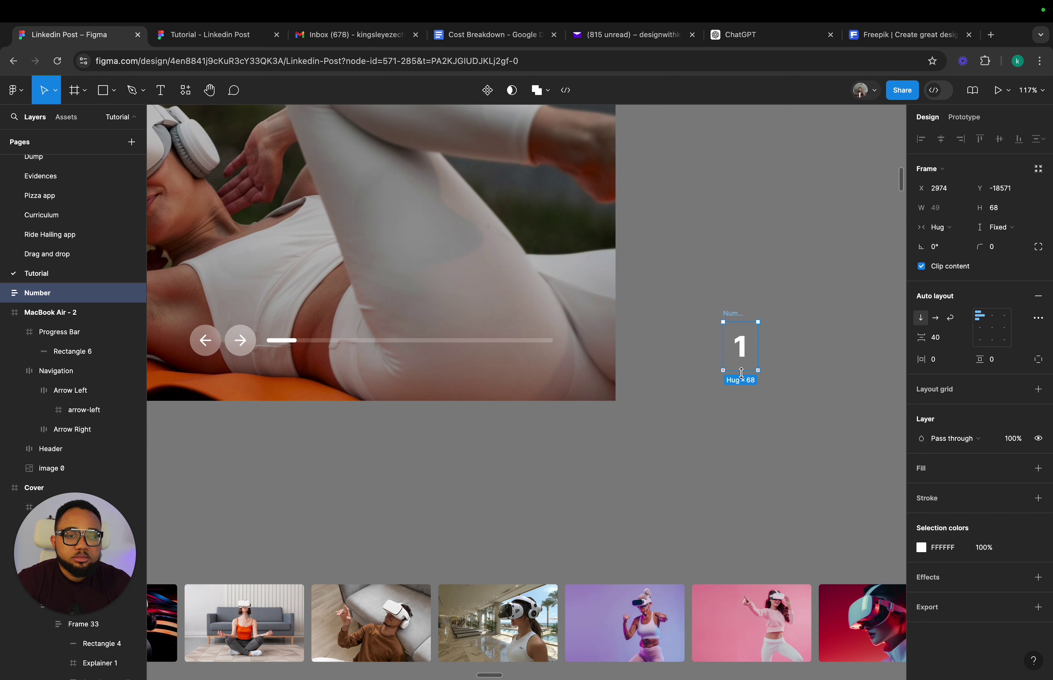
click(767, 352)
scroll(730, 343, right, 2)
click(690, 335)
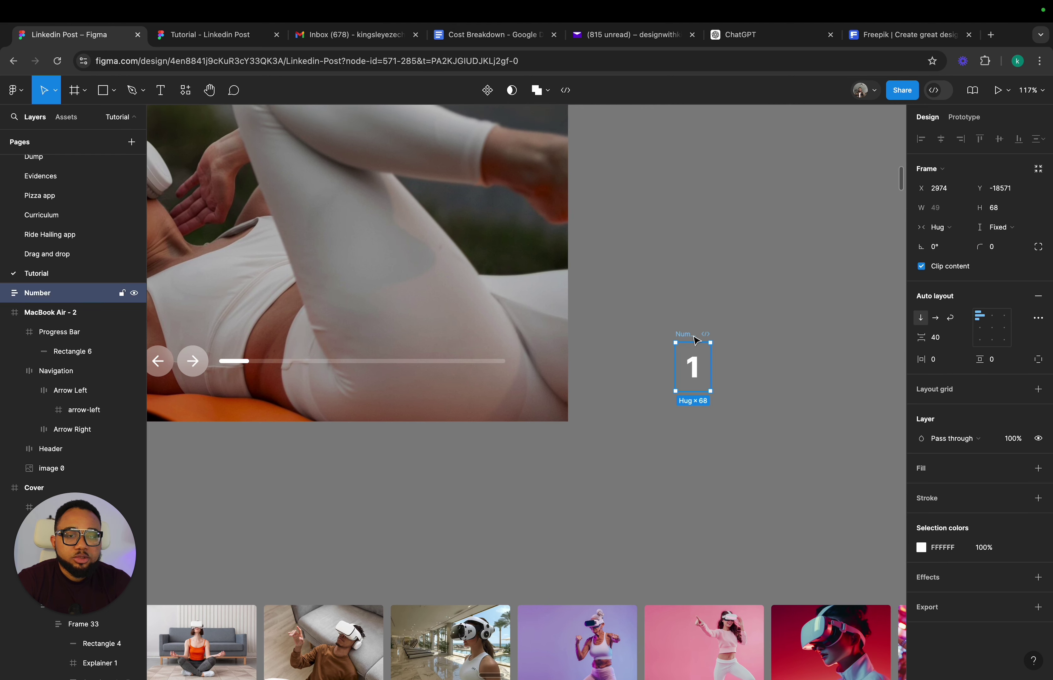
drag(690, 335, 532, 335)
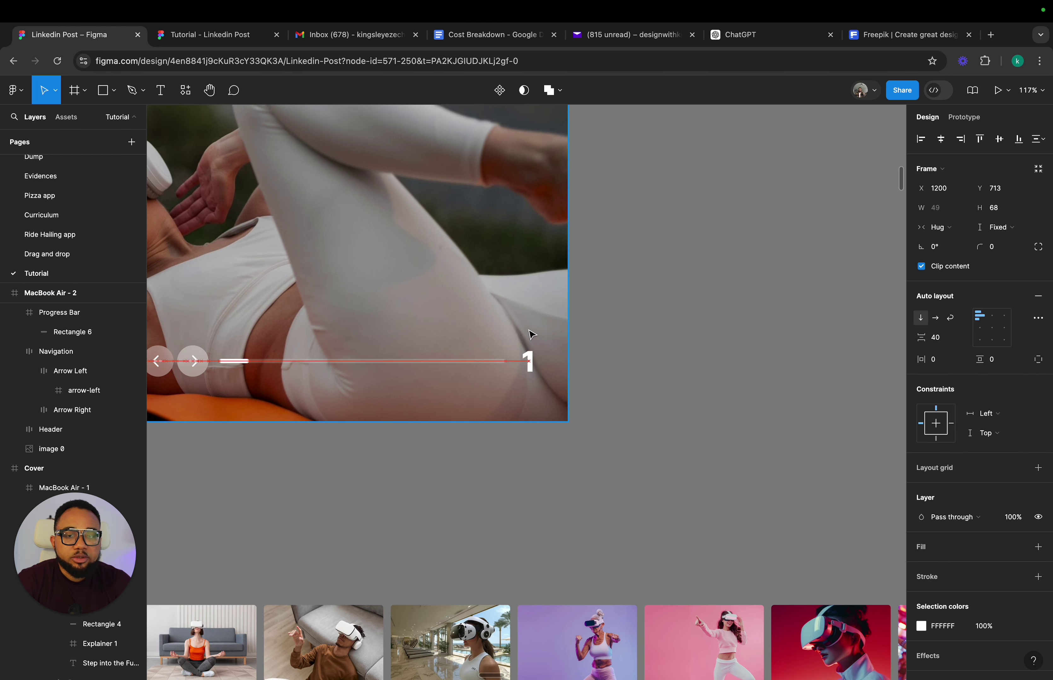
- Wrap the Navigation arrows, Progress Bar and Number in one auto layout row
ctrl+scroll(611, 359, down, 3)
scroll(426, 364, left, 2)
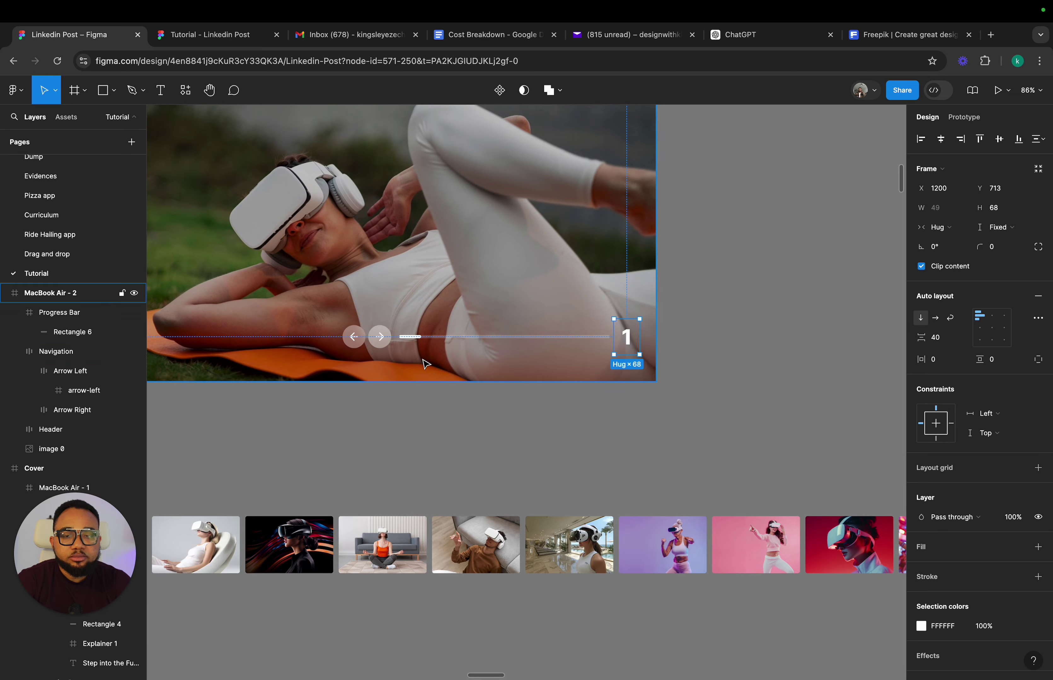
click(374, 348)
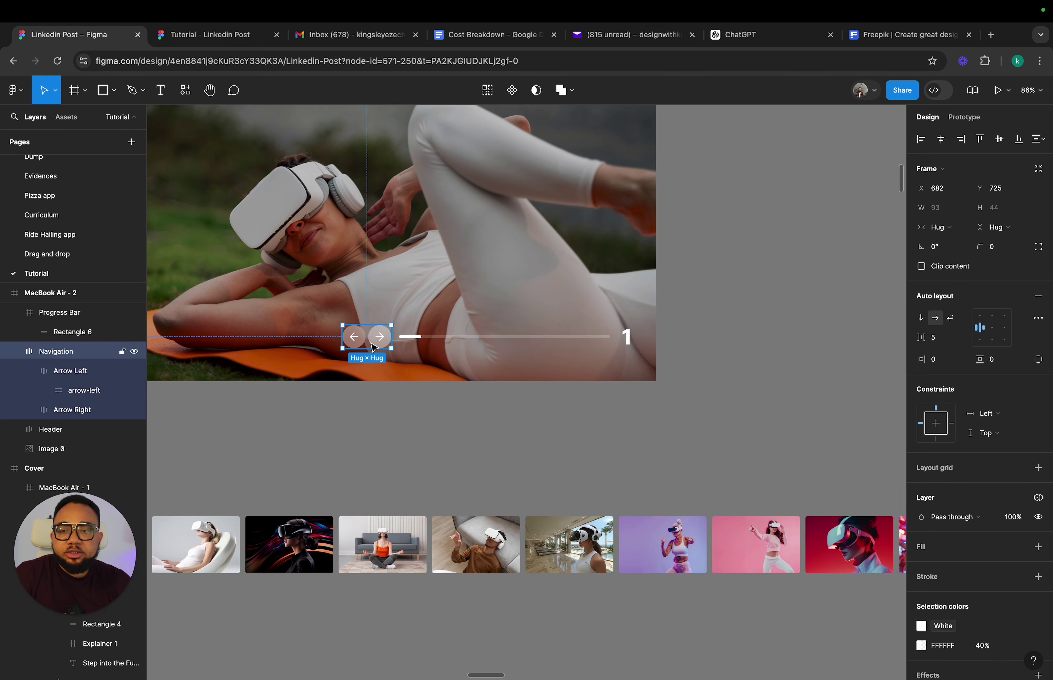
shift+click(75, 316)
scroll(67, 400, up, 1)
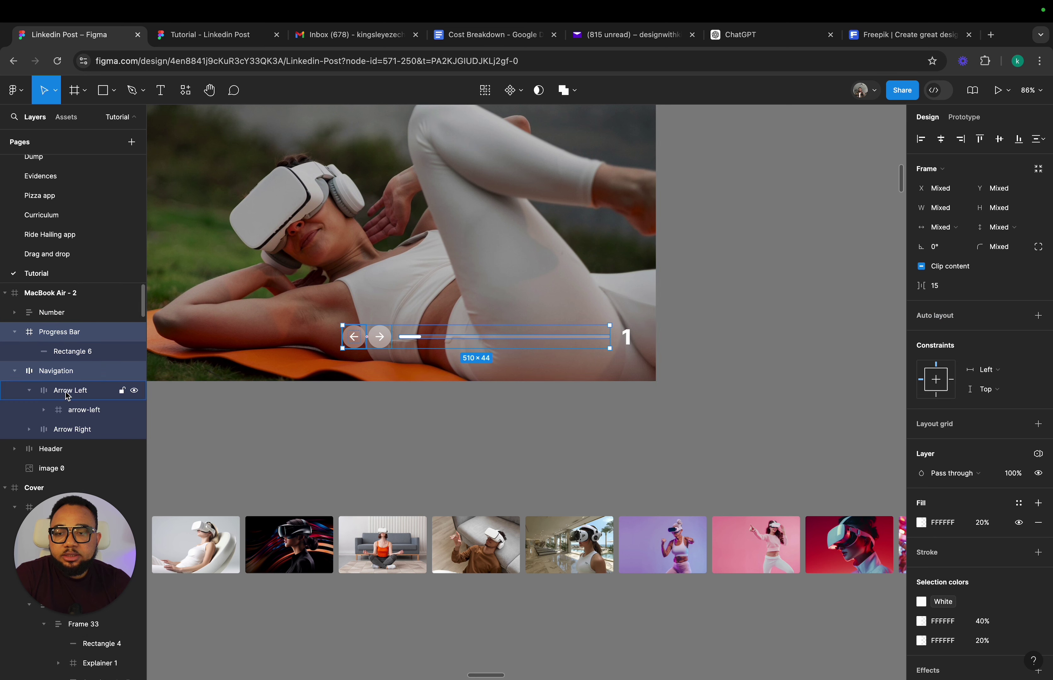
shift+click(63, 318)
key(shift+a)
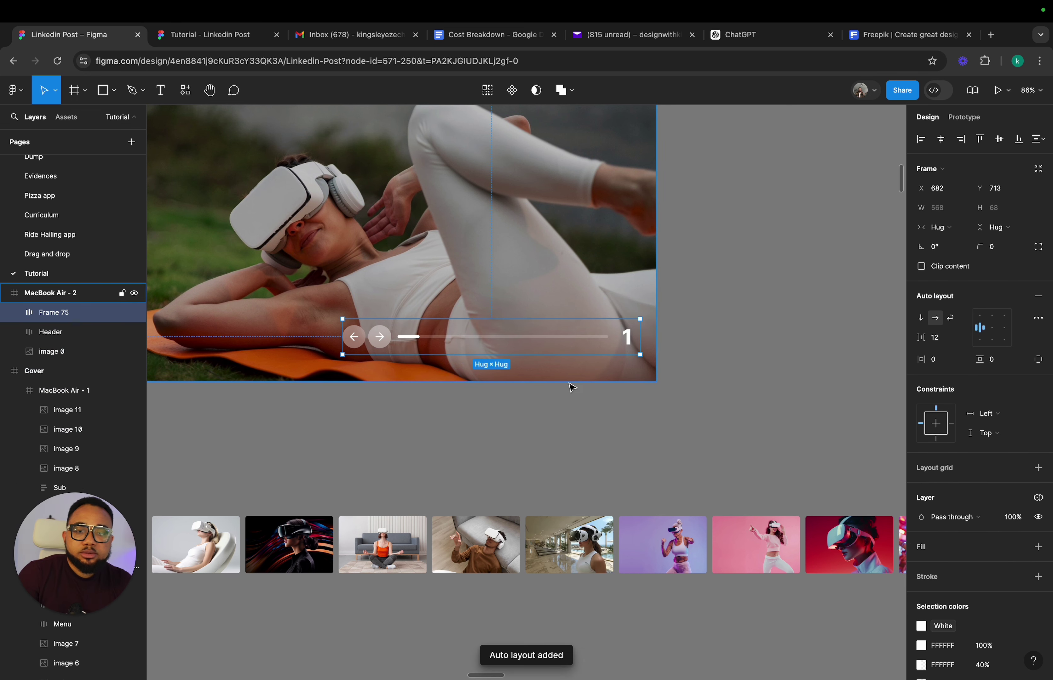
- Set the Progress Bar's width sizing to Fixed width inside the new Frame 75 row
double_click(570, 340)
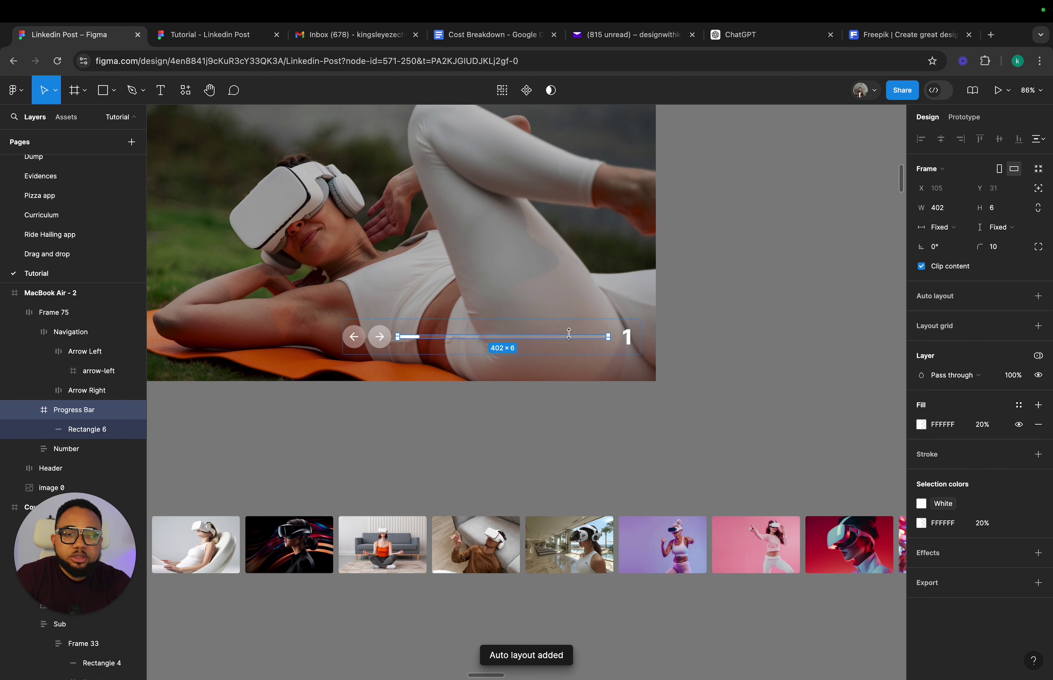
click(942, 233)
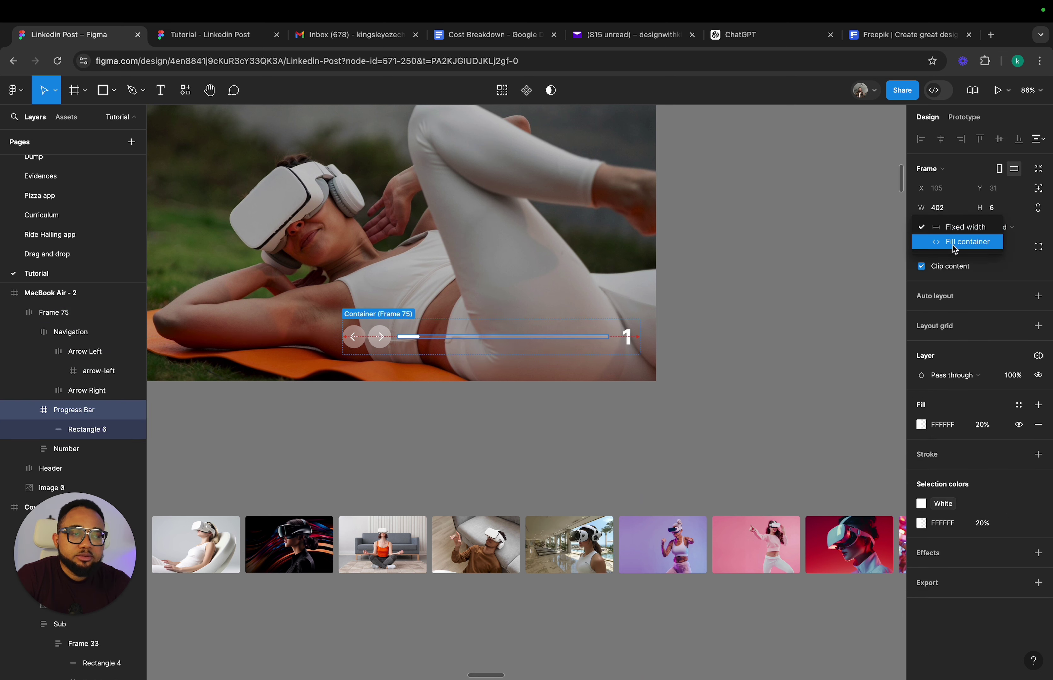
click(942, 233)
click(619, 352)
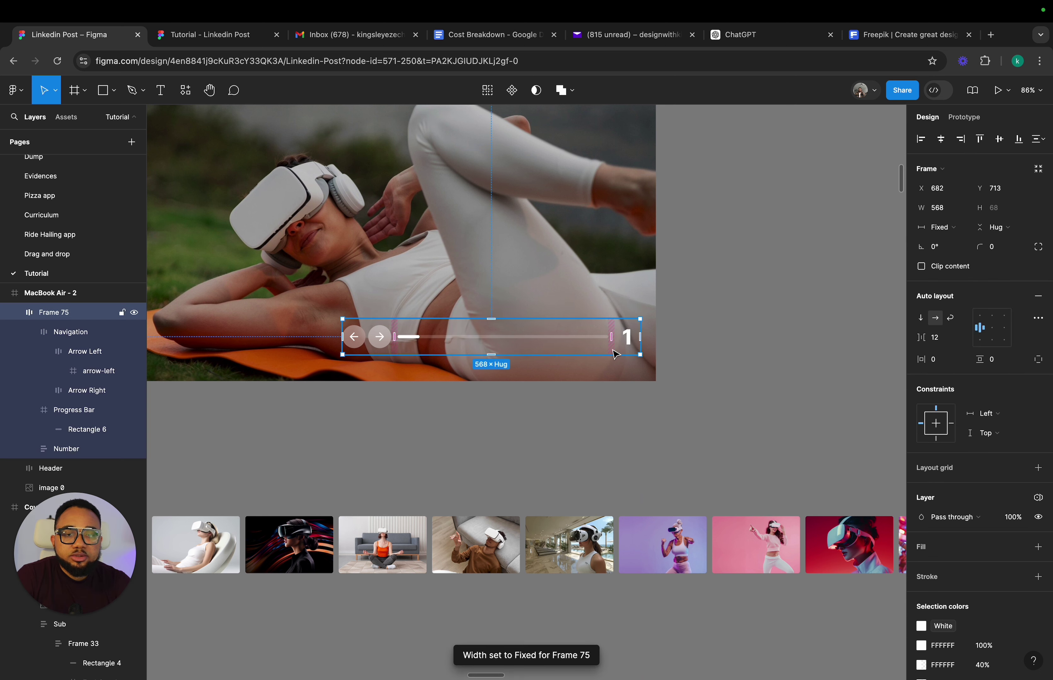
scroll(614, 354, down, 5)
click(738, 344)
scroll(738, 344, left, 3)
scroll(739, 344, up, 1)
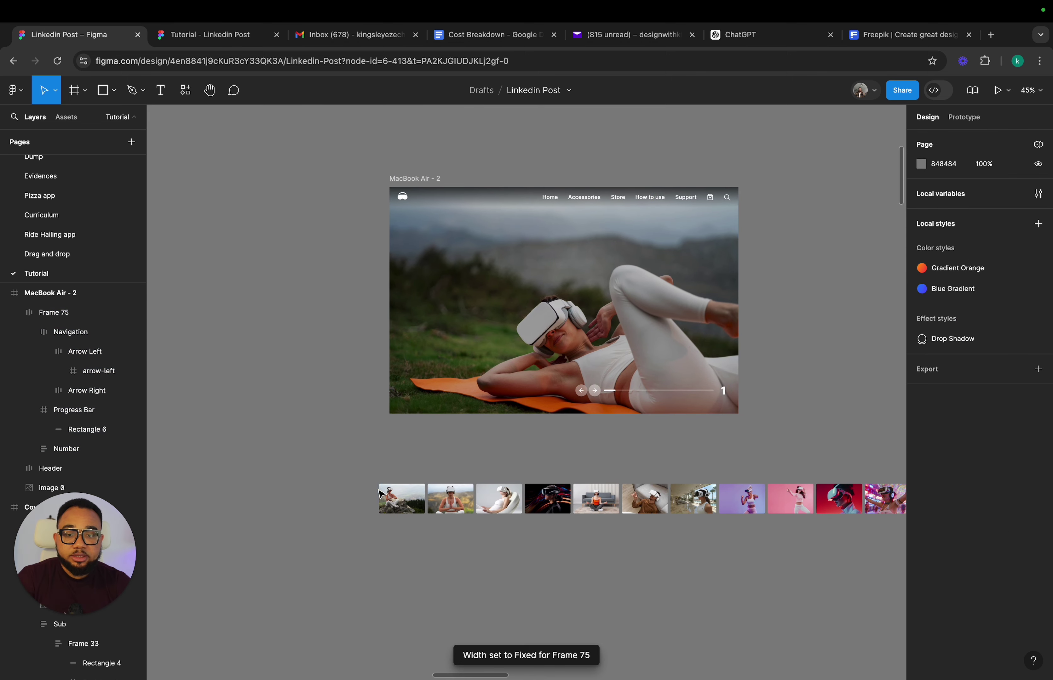
- Wrap the thumbnail images in an auto layout row and give them corner radius 5
scroll(354, 456, down, 3)
scroll(353, 456, right, 2)
drag(331, 417, 878, 468)
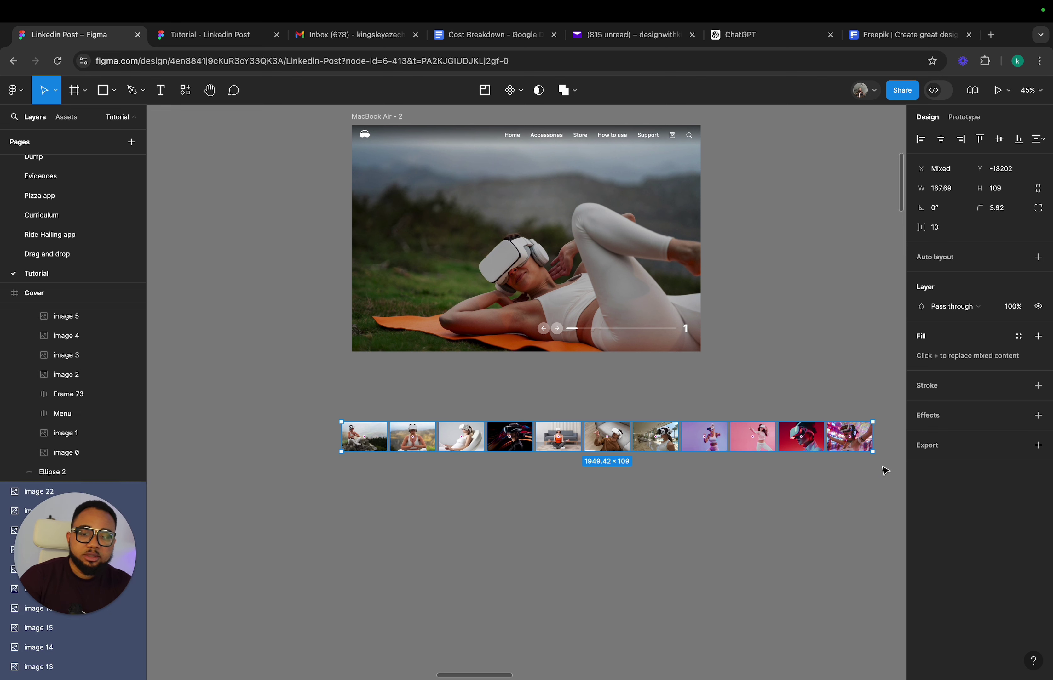
key(shift+a)
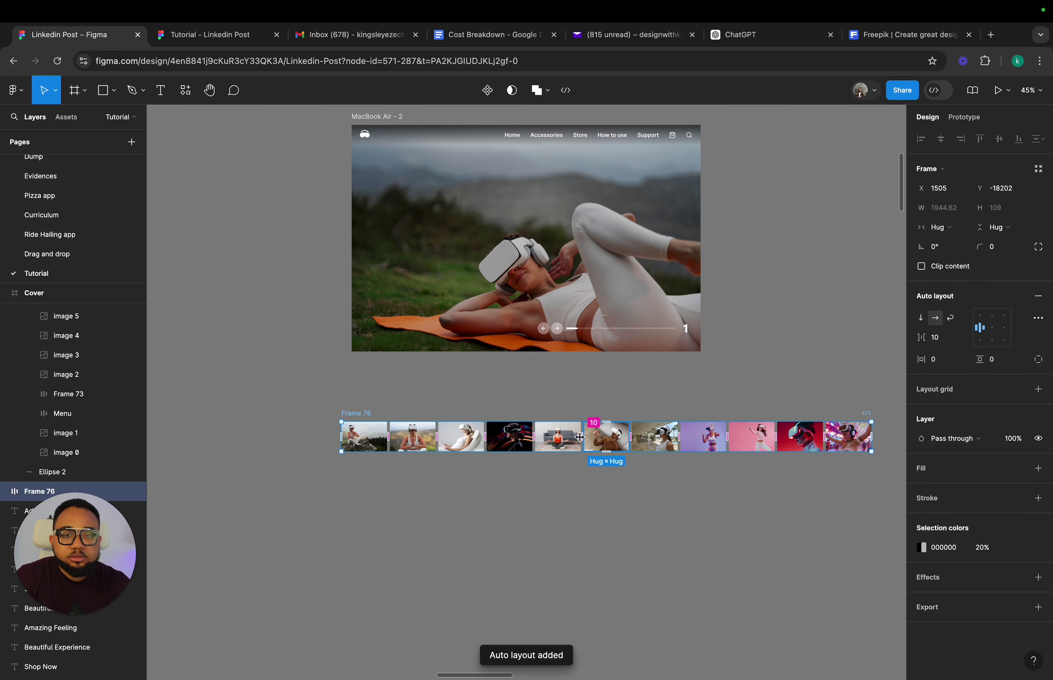
click(570, 451)
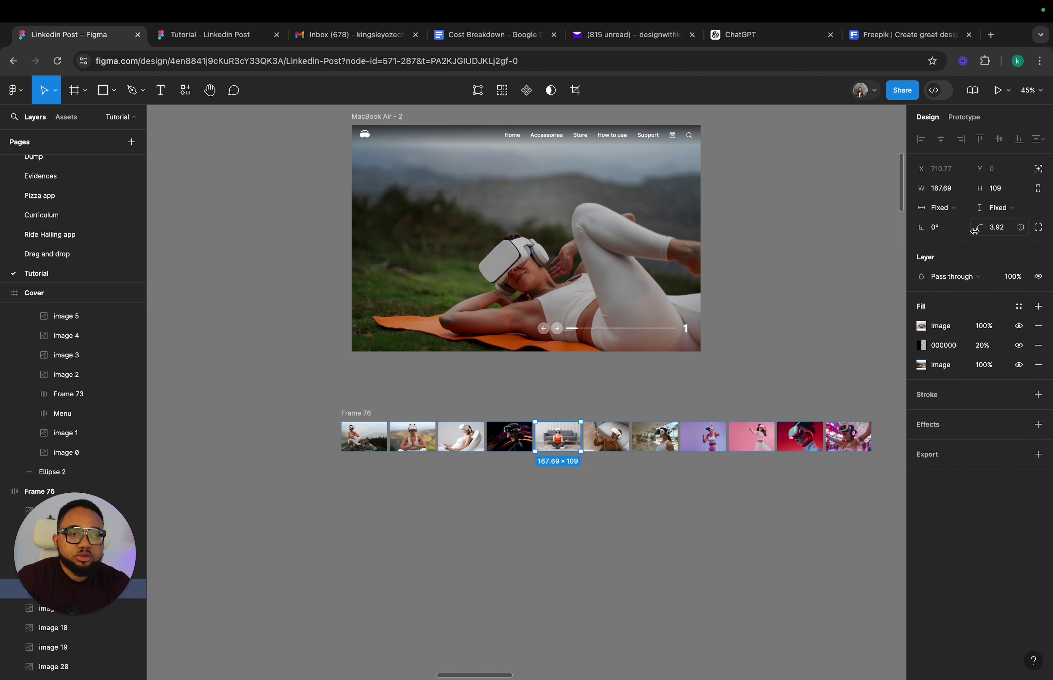
click(314, 434)
drag(306, 435, 861, 440)
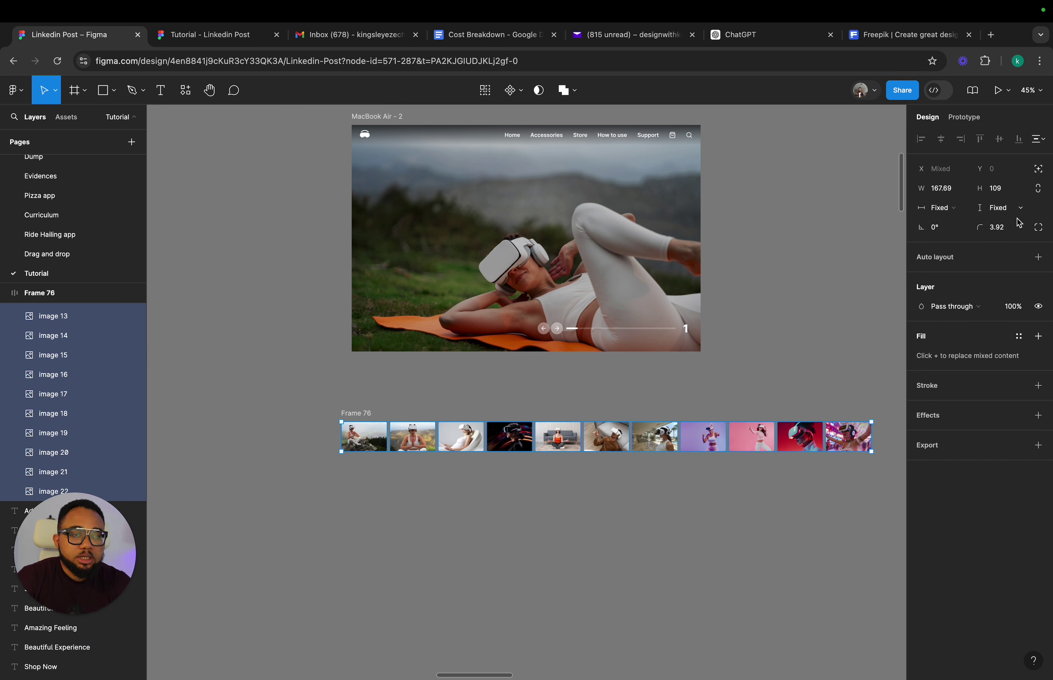
click(1007, 229)
text(5)
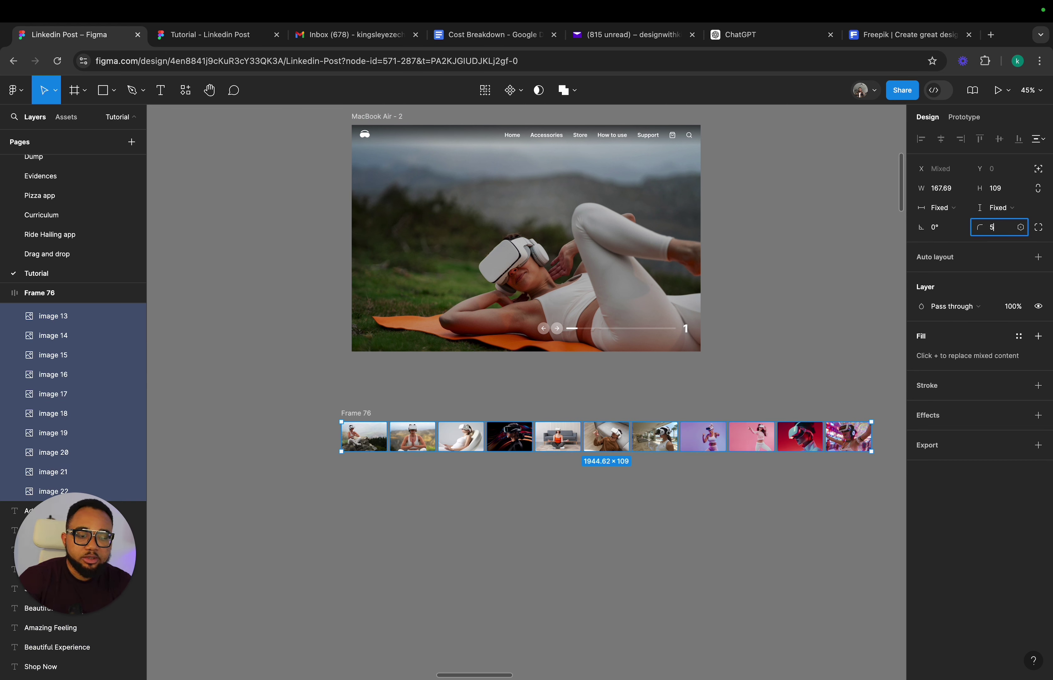
key(Return)
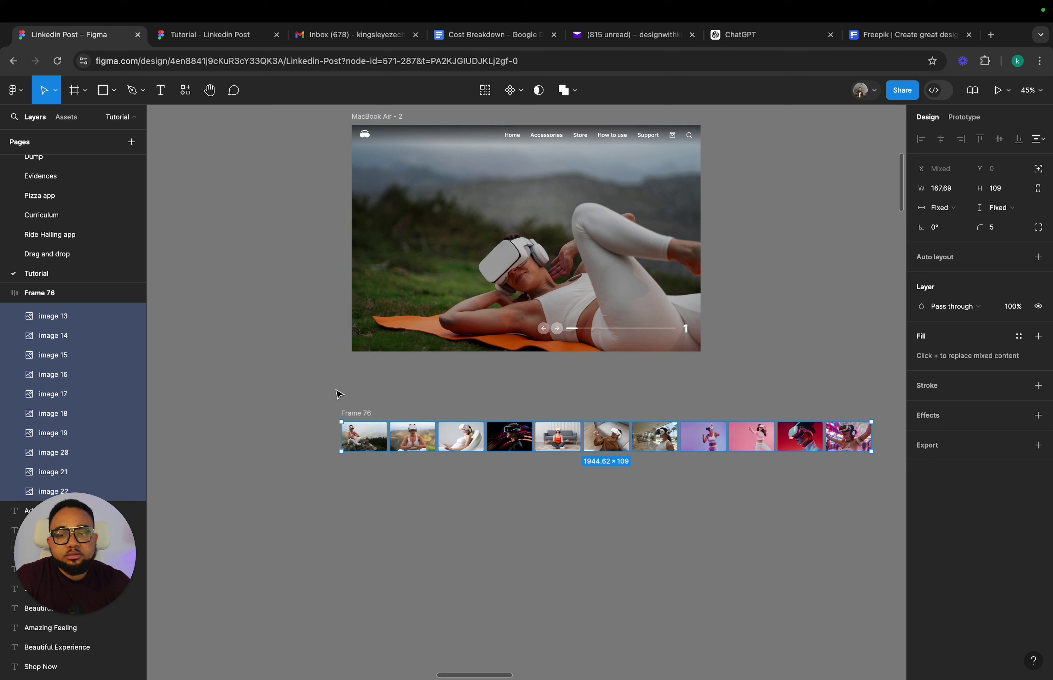
- Rename the strip Pictures, clip it to 644 width, and place it in MacBook Air - 2 above the controls
click(747, 382)
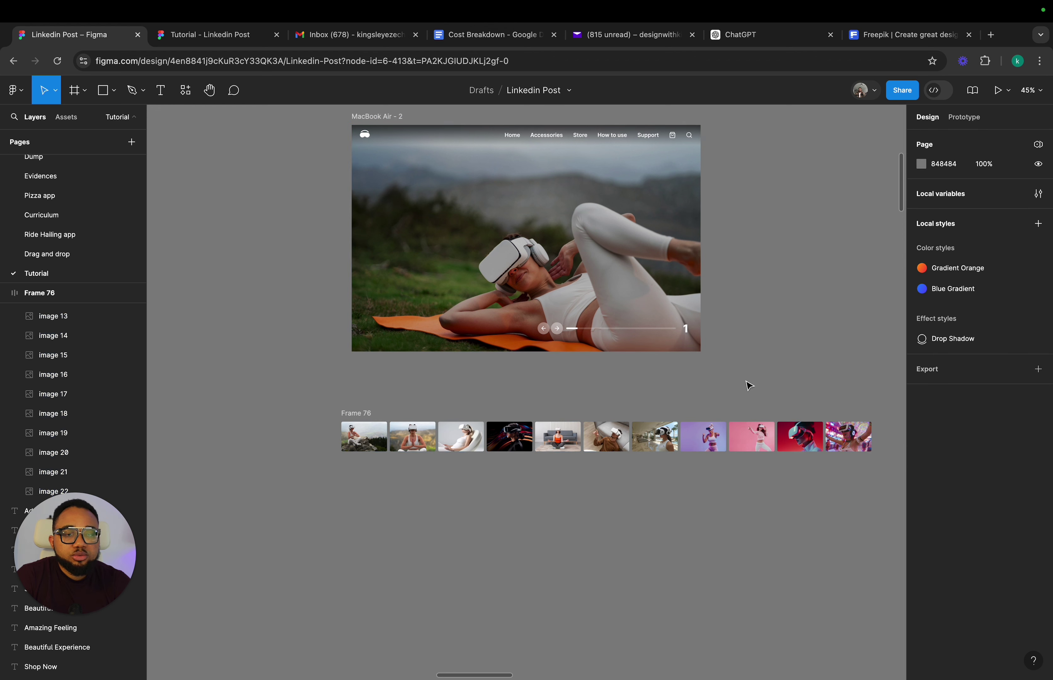
click(363, 415)
double_click(361, 412)
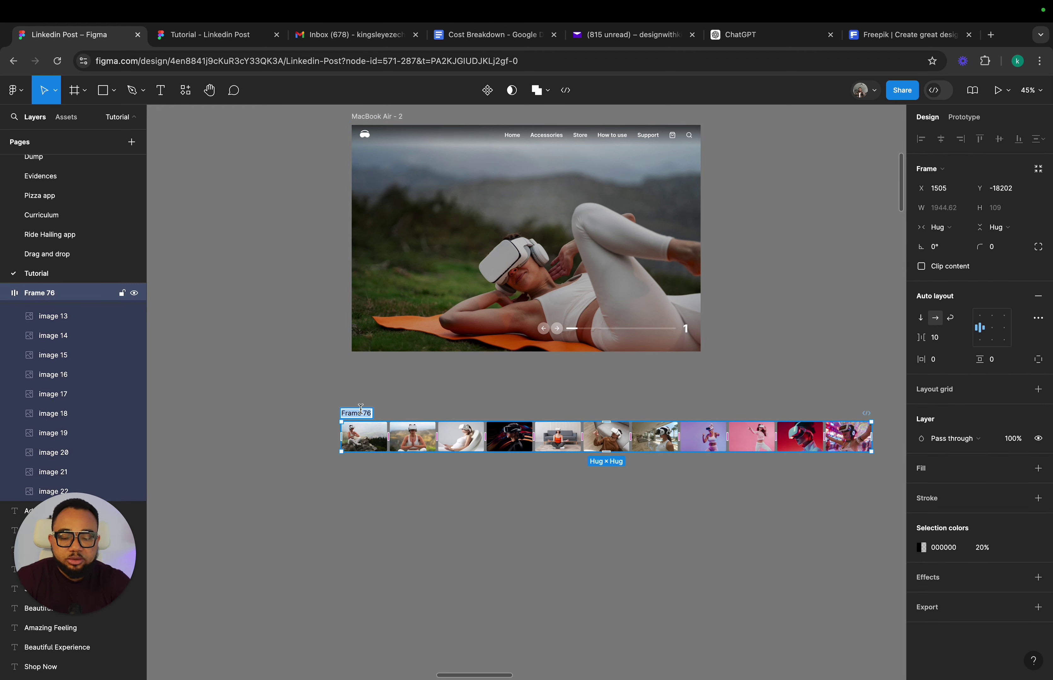
text(Pic)
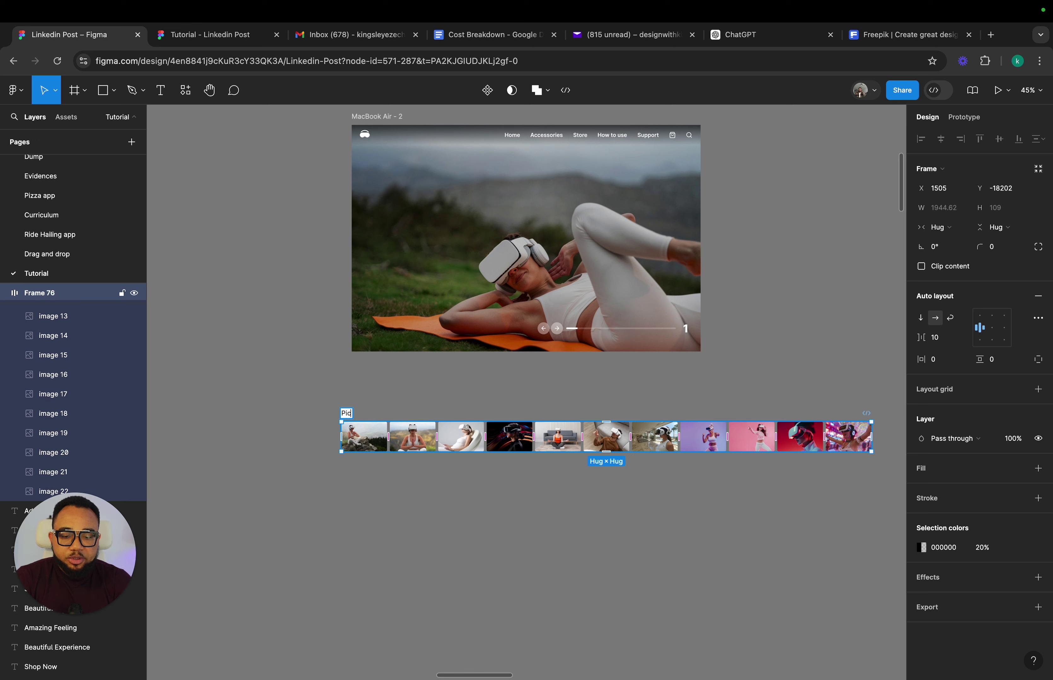
text(tures)
key(Return)
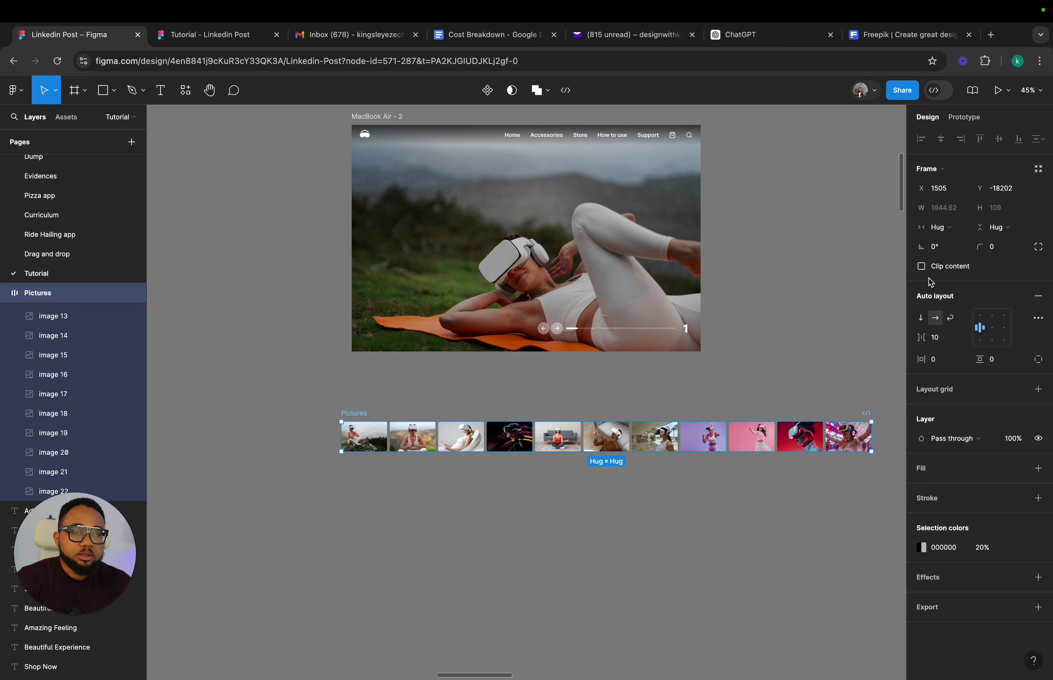
click(921, 266)
drag(873, 441, 517, 453)
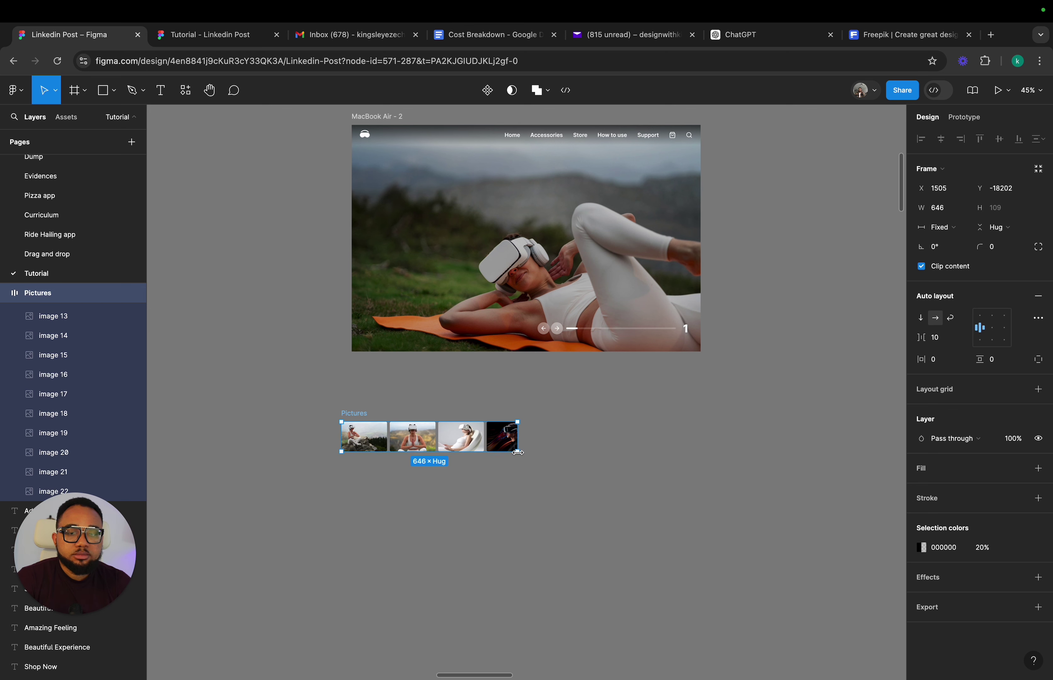
drag(351, 425, 550, 282)
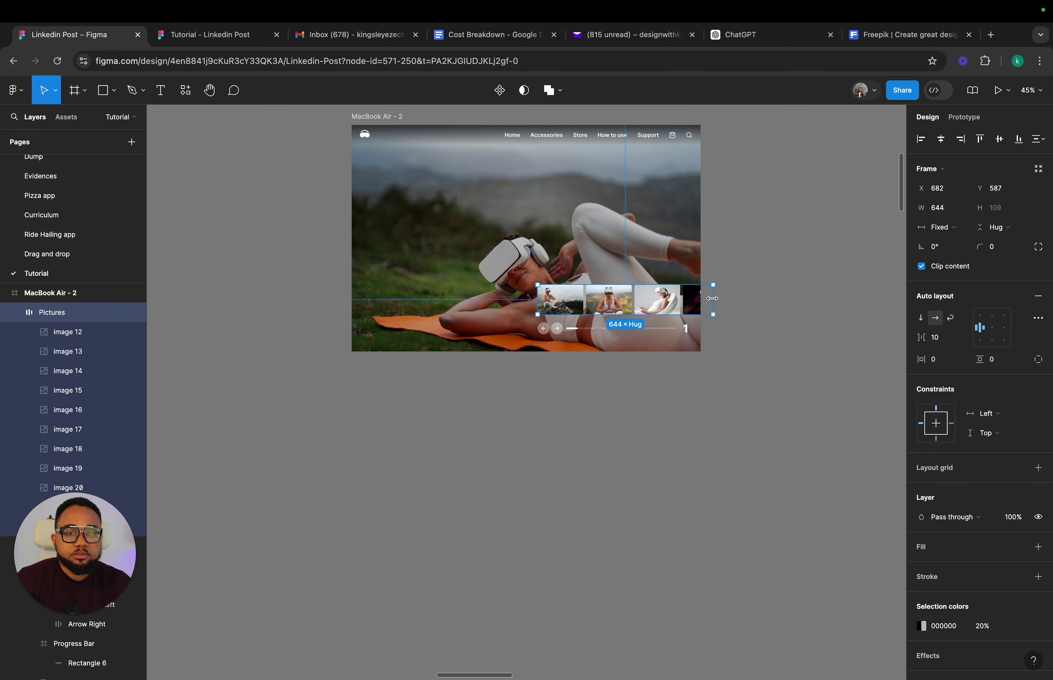
drag(711, 299, 700, 302)
click(742, 324)
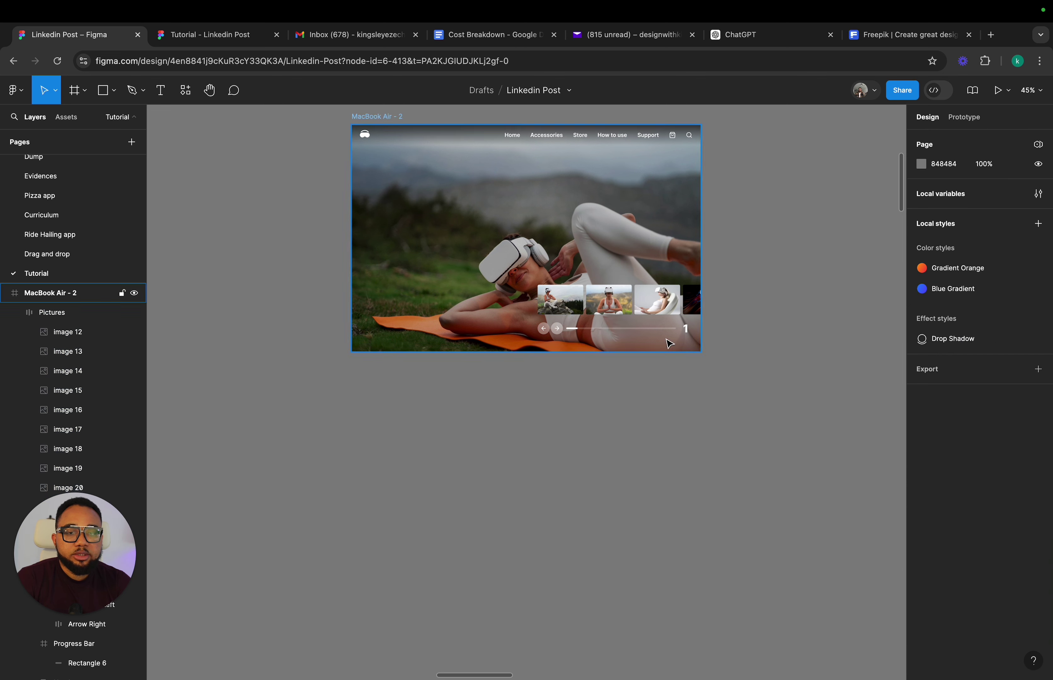
- Move the Step into the Future heading and the Shop Now text higher in the hero
scroll(544, 330, up, 3)
scroll(514, 332, down, 5)
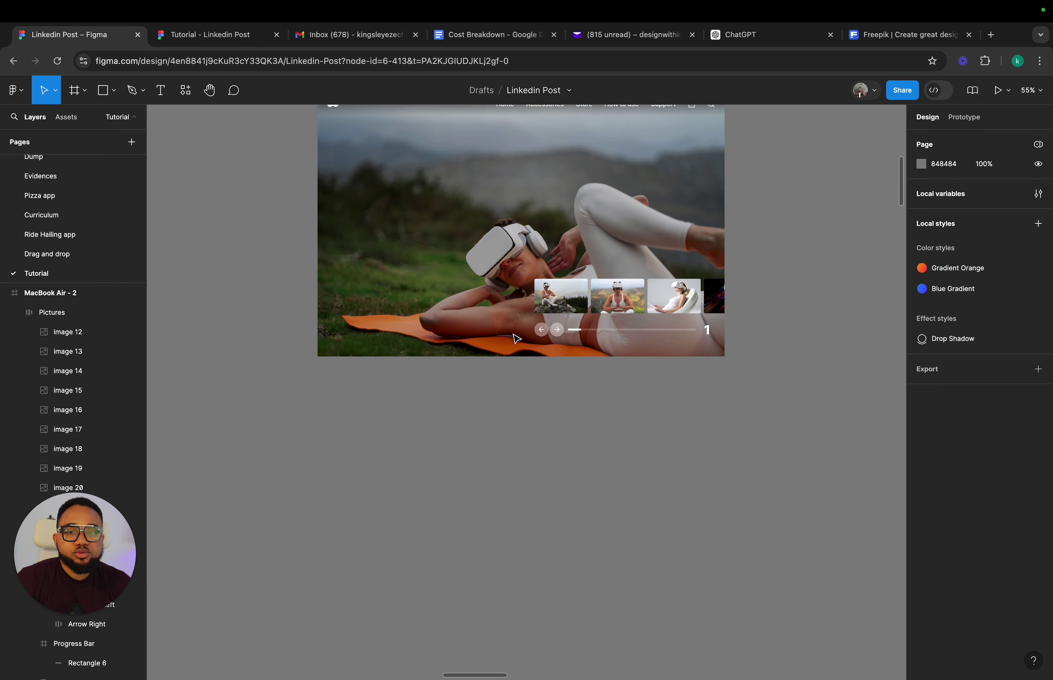
scroll(512, 326, left, 6)
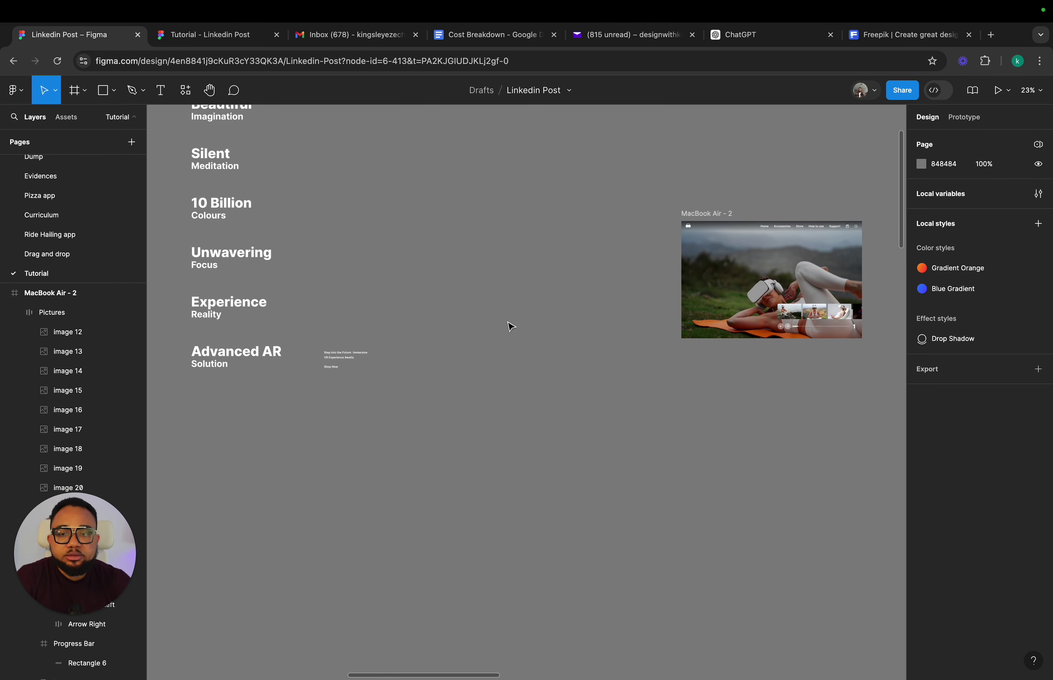
scroll(512, 326, right, 3)
scroll(399, 369, left, 4)
scroll(399, 369, up, 10)
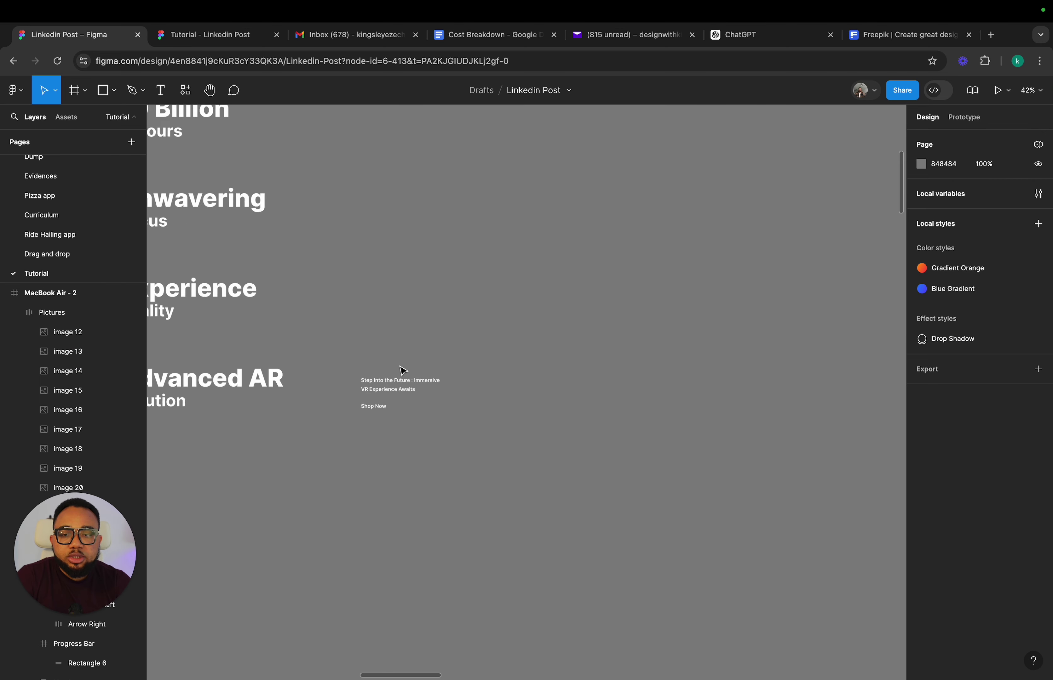
drag(411, 382, 416, 328)
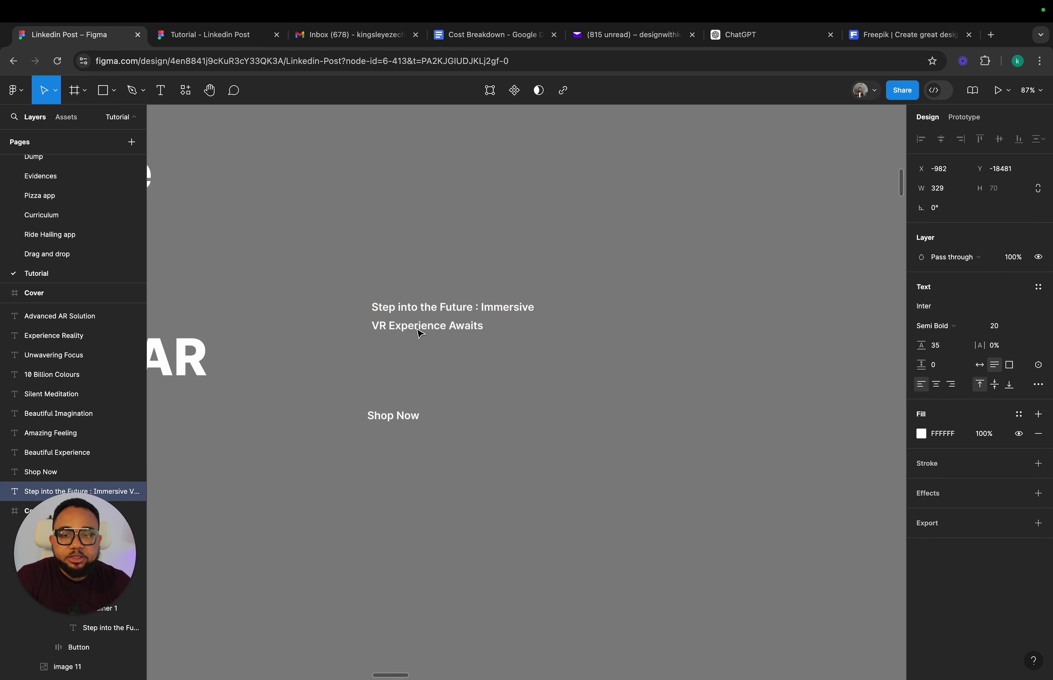
click(410, 417)
drag(410, 419, 413, 407)
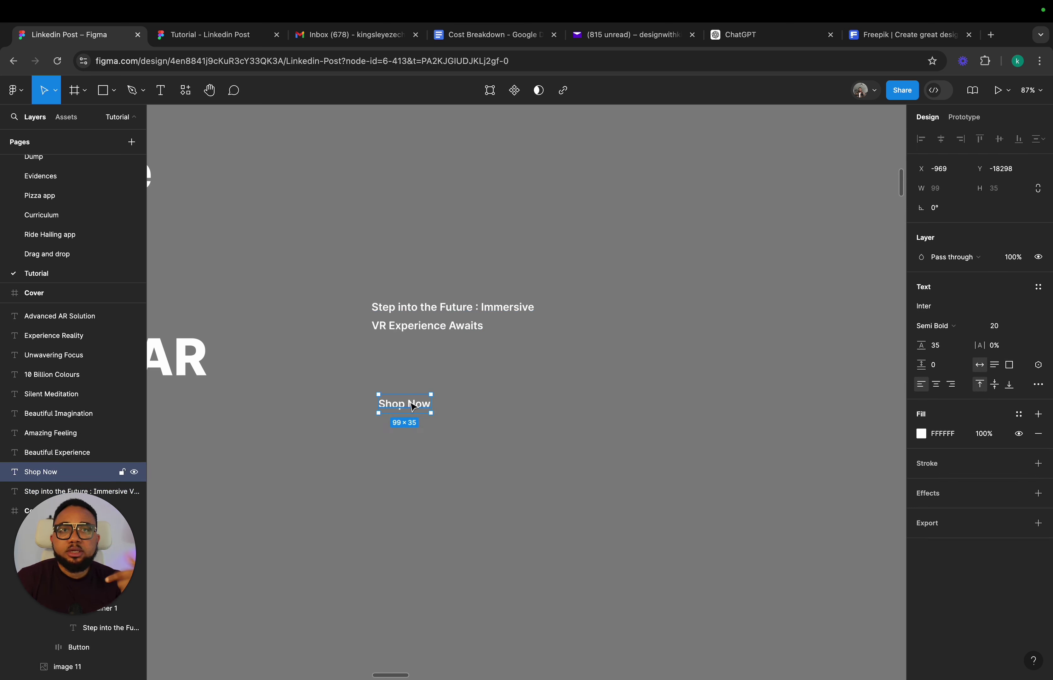
scroll(413, 407, left, 2)
scroll(413, 407, up, 2)
click(491, 358)
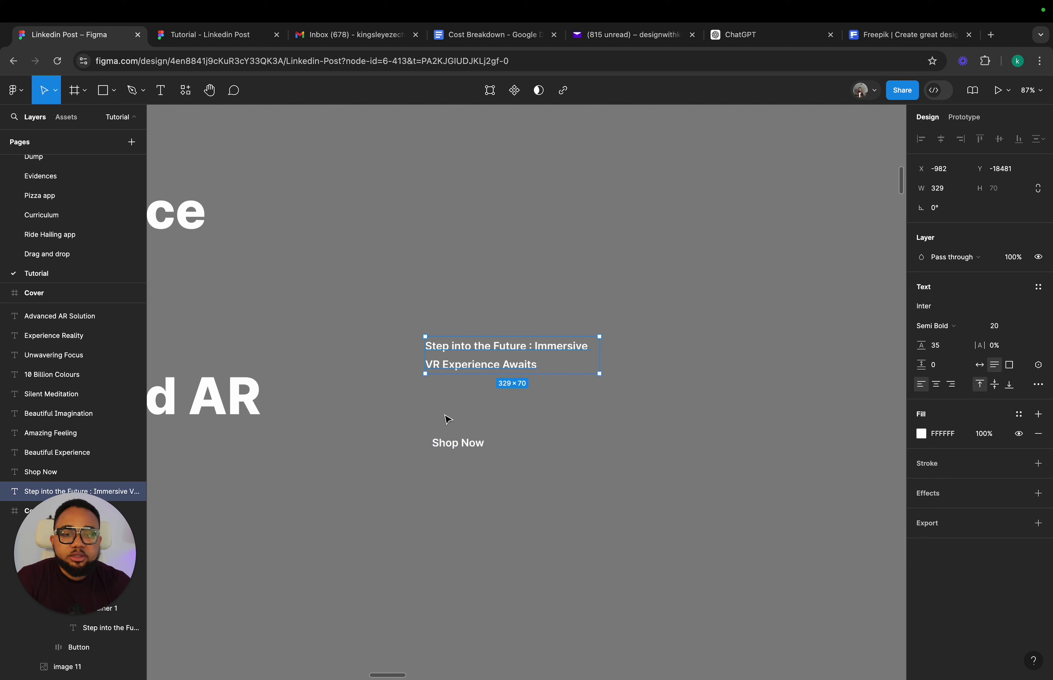
click(451, 445)
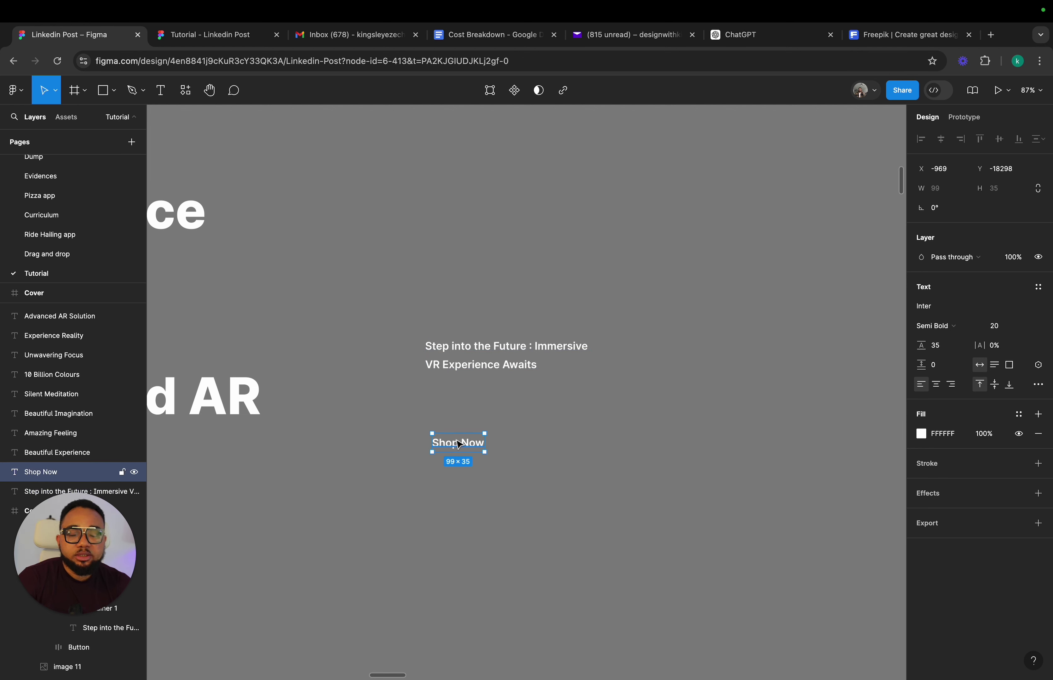
- Wrap Shop Now in an auto layout frame with an inside White stroke
key(shift+a)
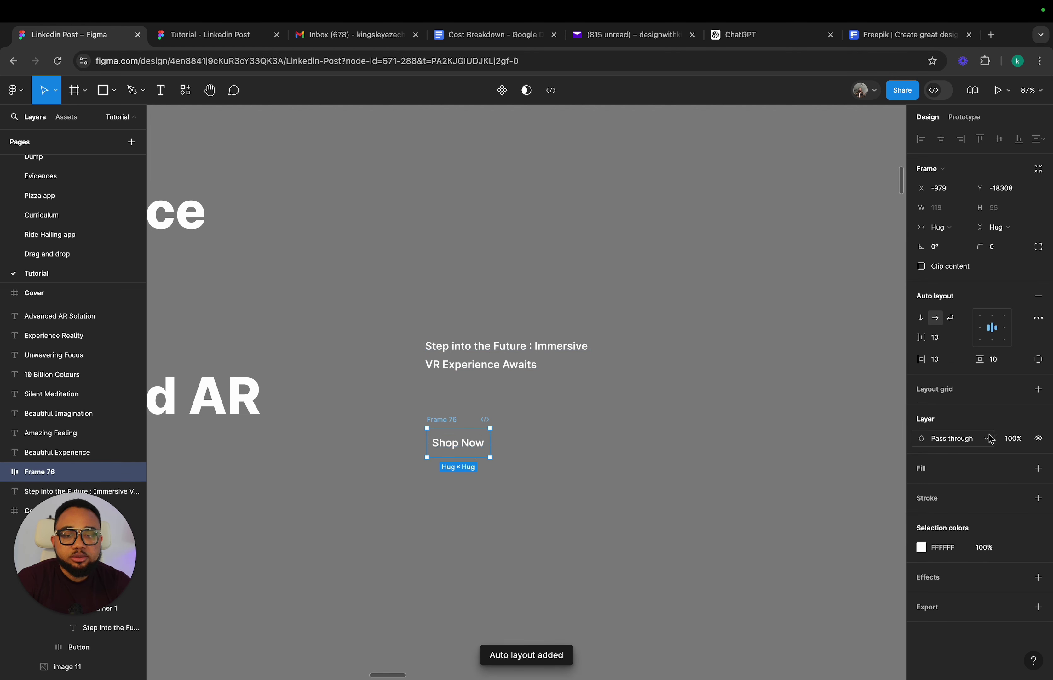
click(964, 499)
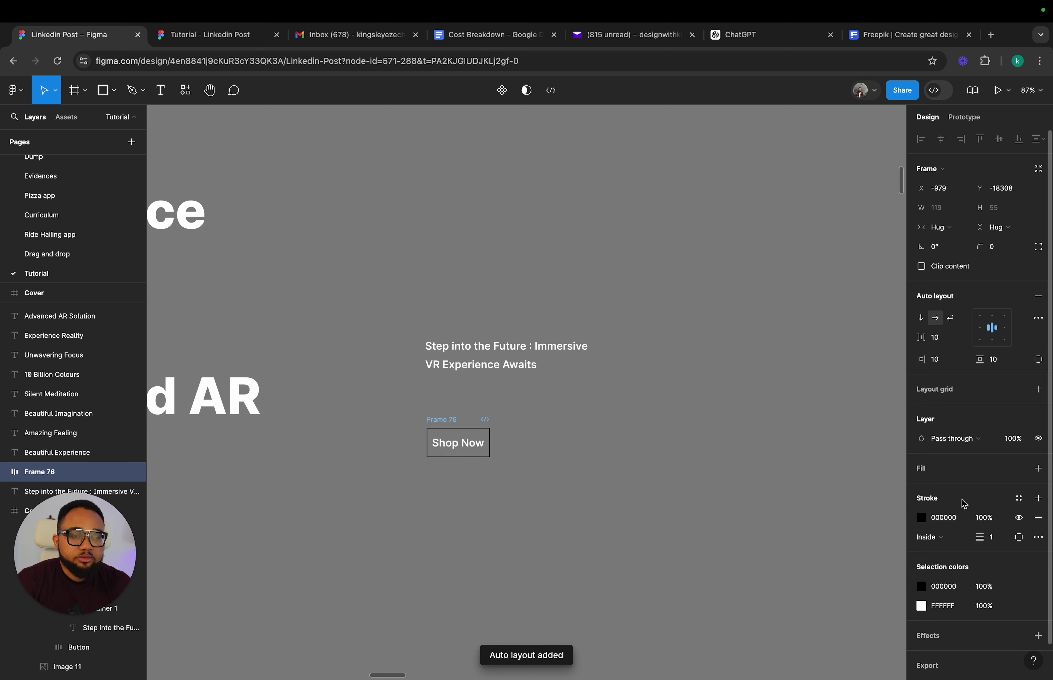
click(931, 537)
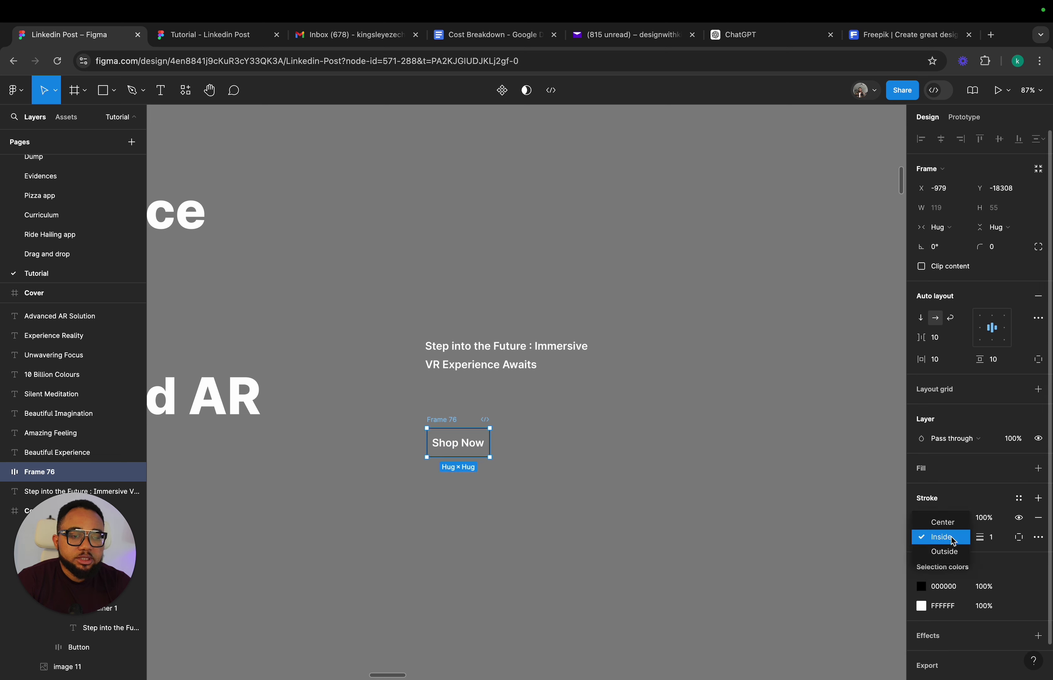
click(941, 535)
click(1018, 499)
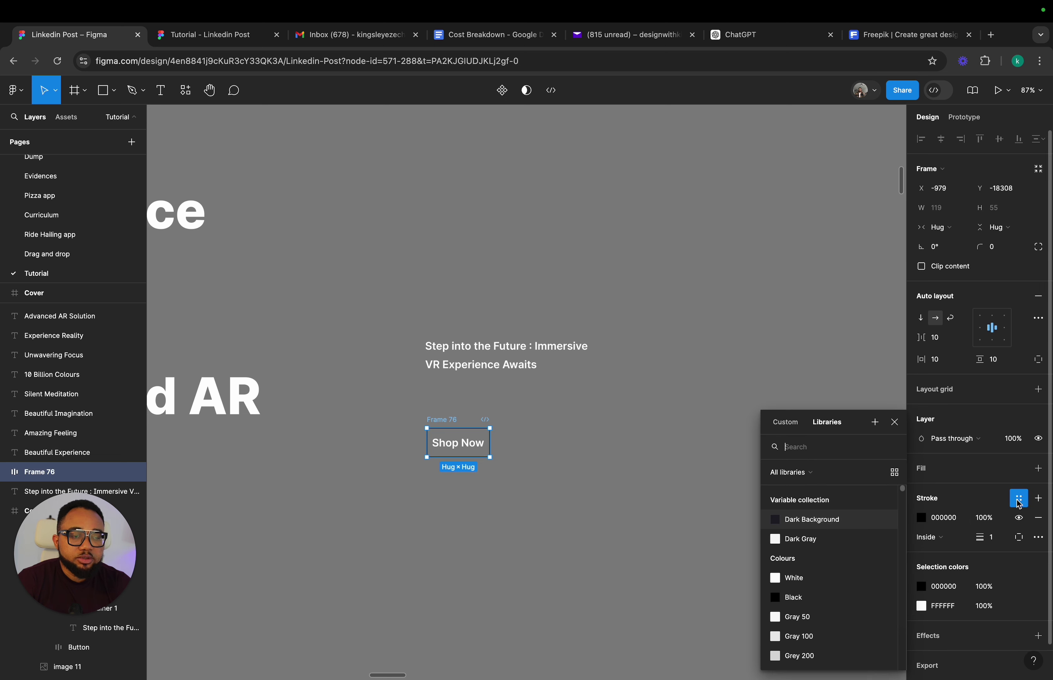
click(814, 579)
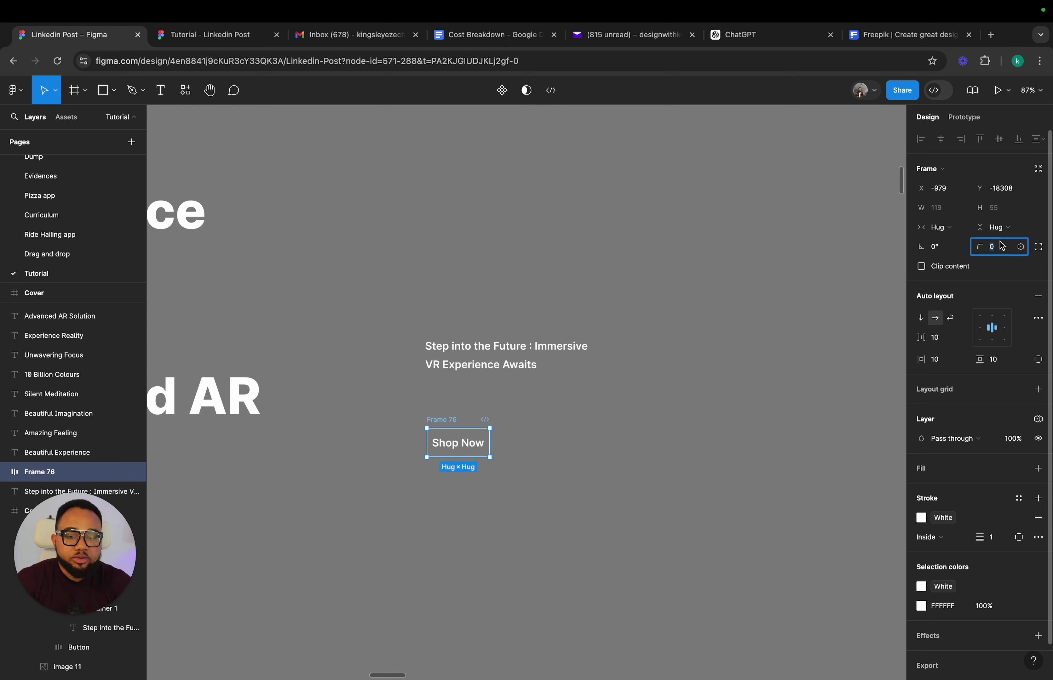
- Give the Shop Now frame corner radius 50 and horizontal padding 30, and name it Button
text(50)
key(Return)
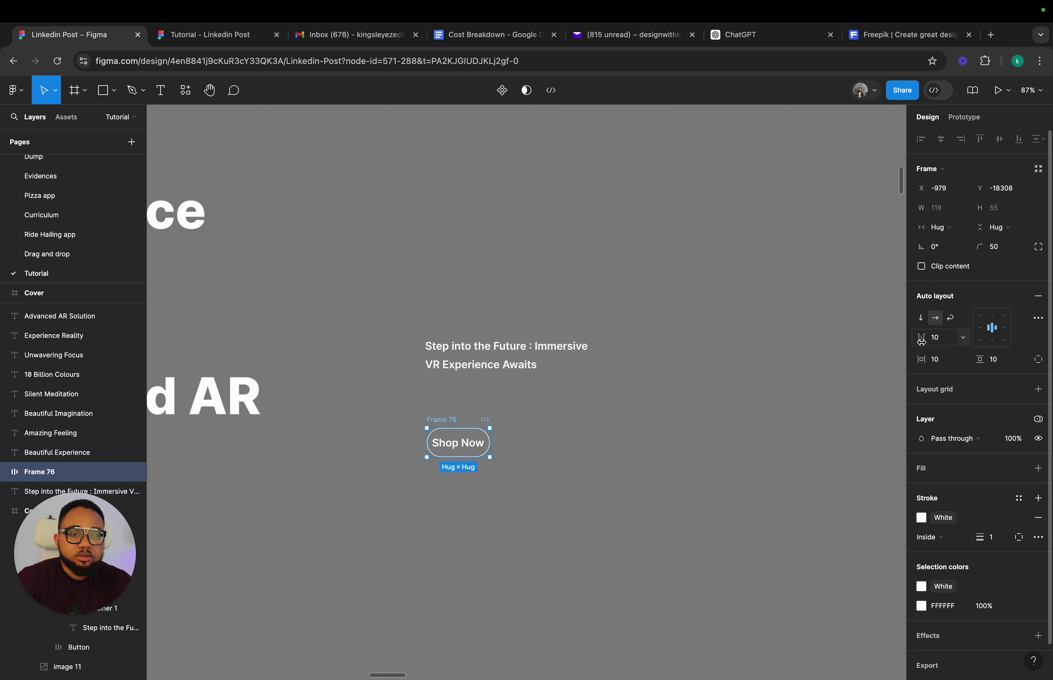
click(945, 362)
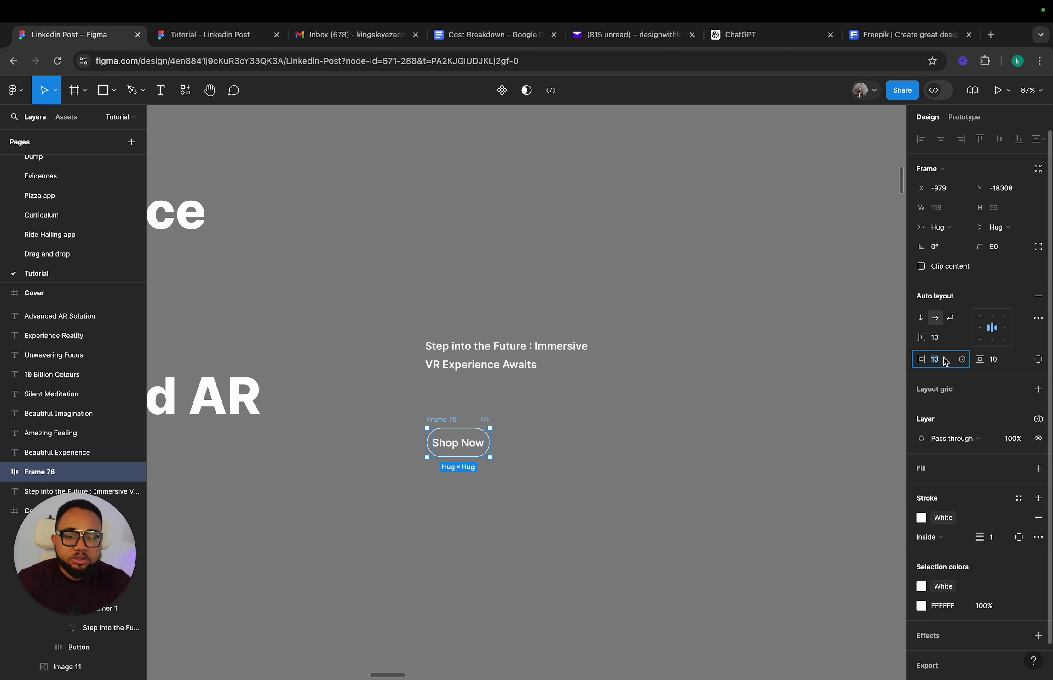
text(3)
key(Return)
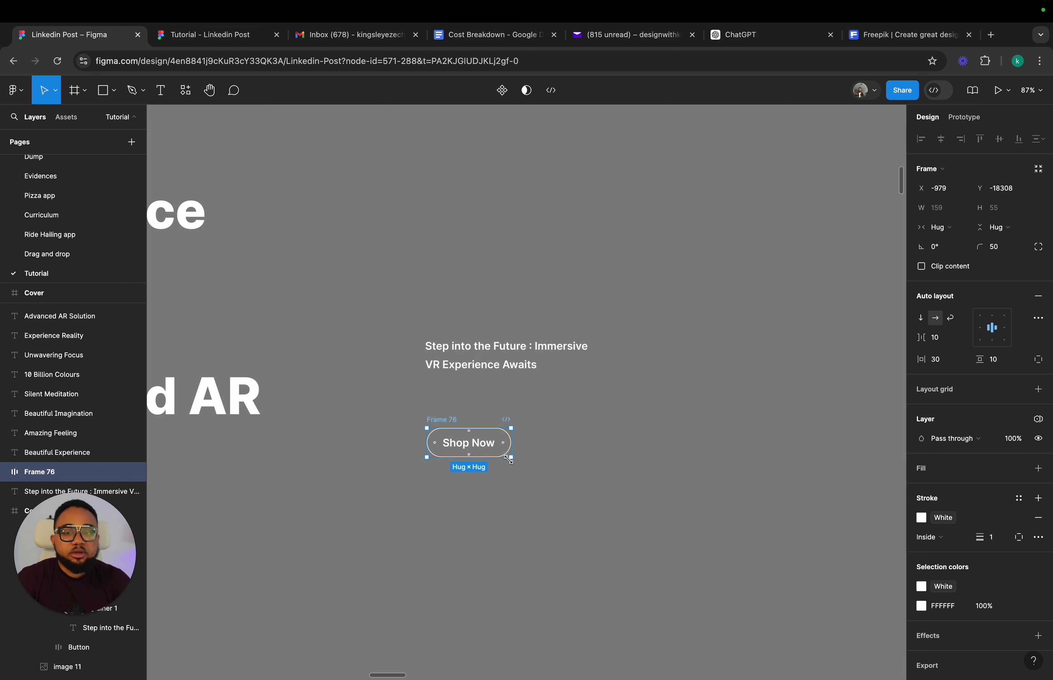
double_click(443, 419)
text(N)
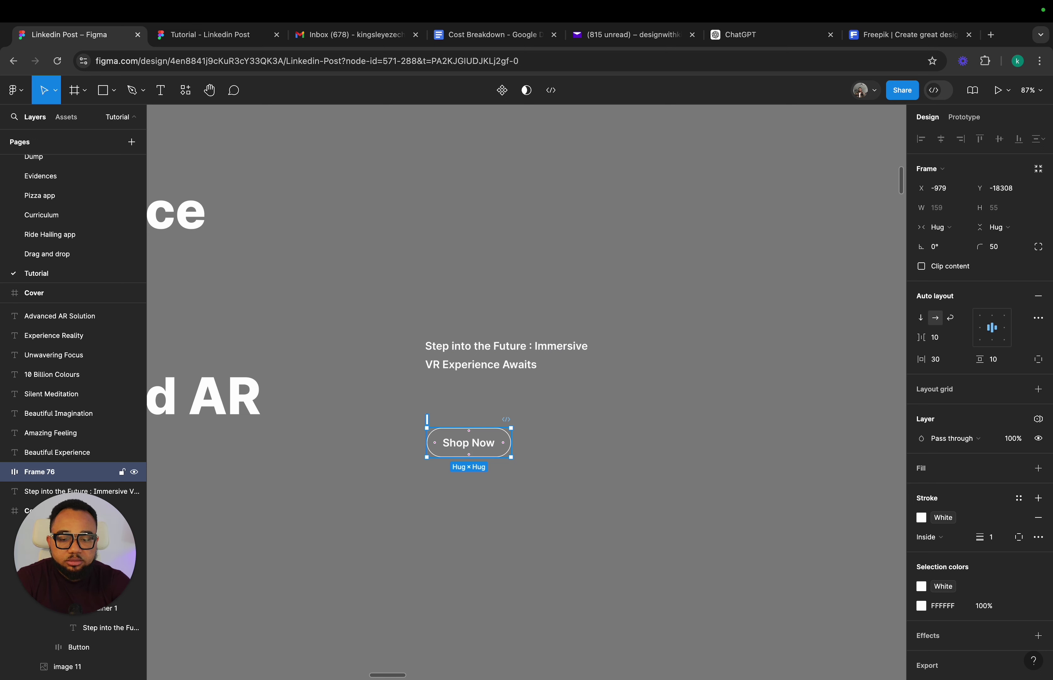
text(Button)
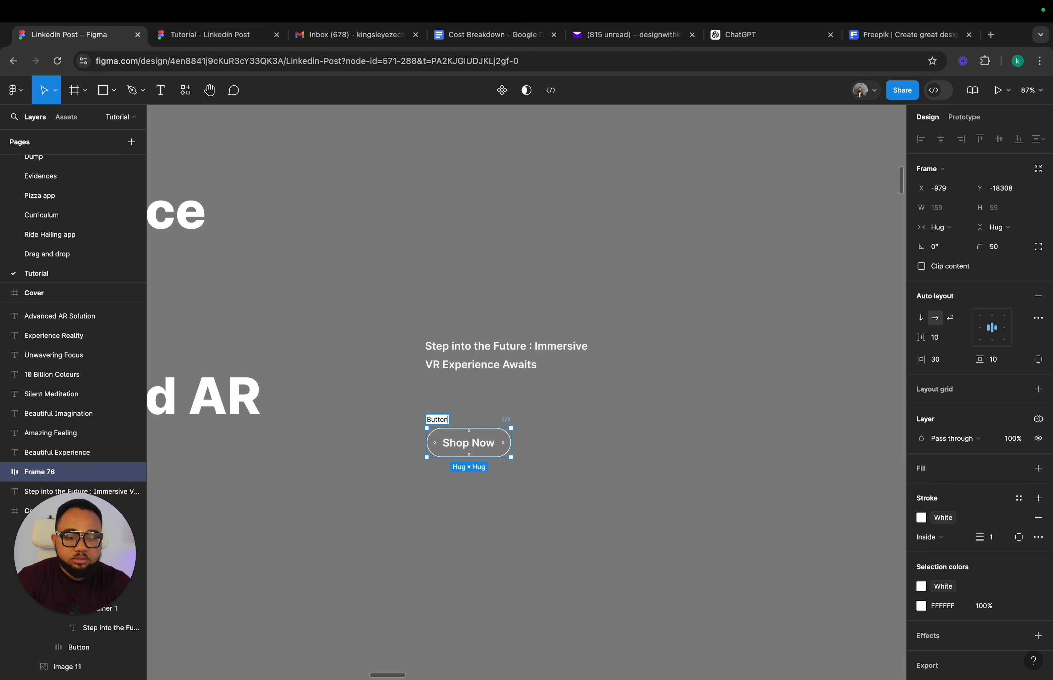
key(Return)
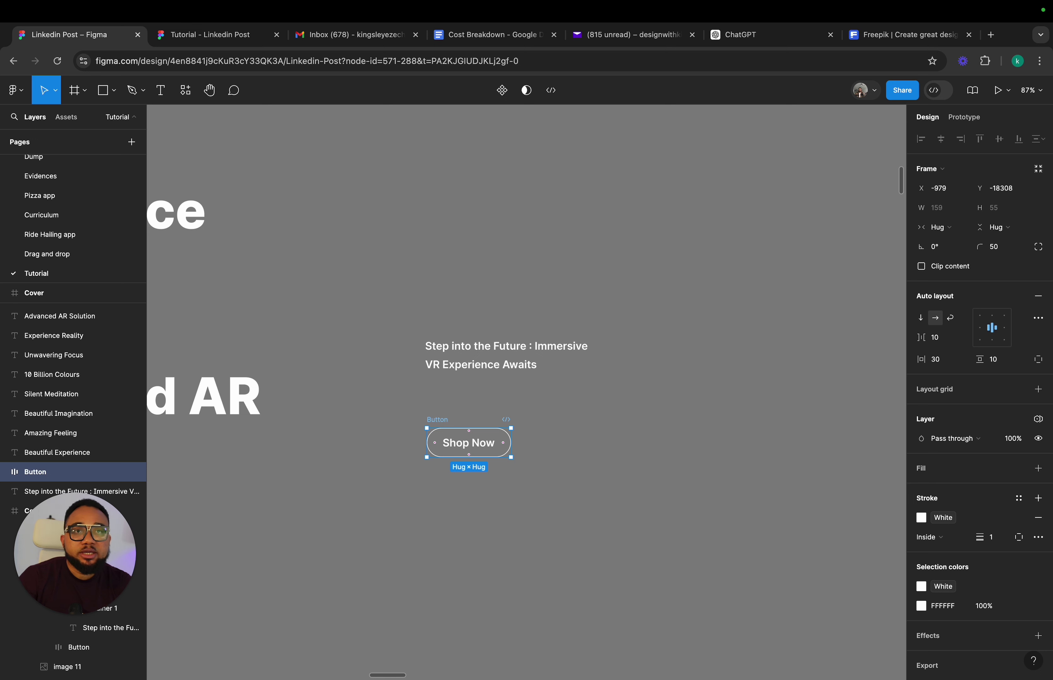
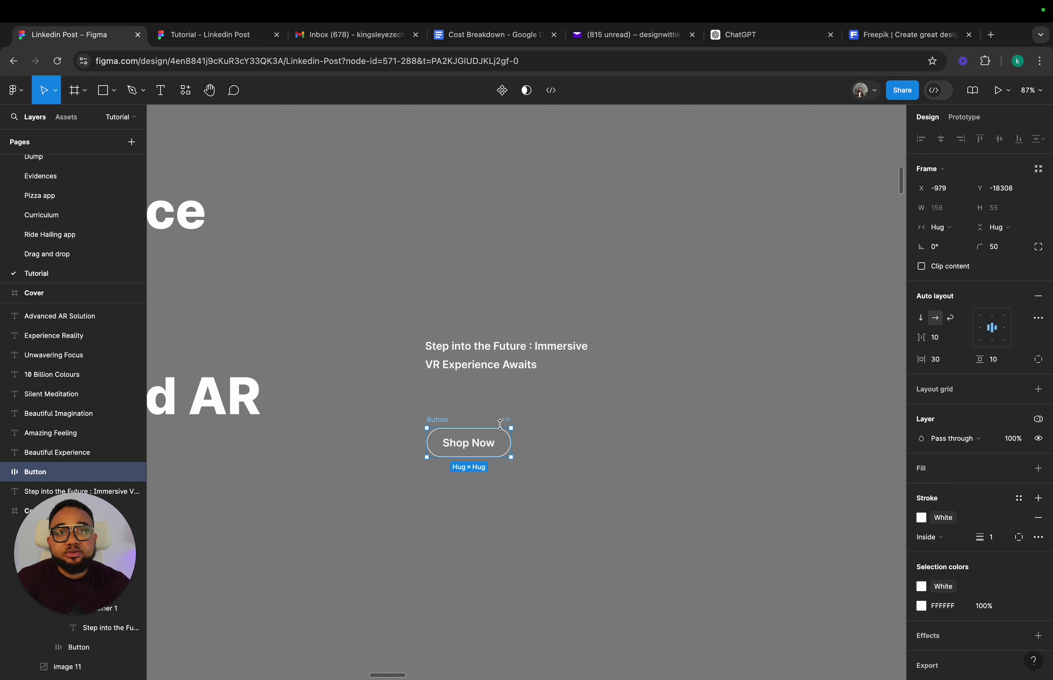
- Move the Step into the Future tagline down until it sits just above the Shop Now button
click(487, 347)
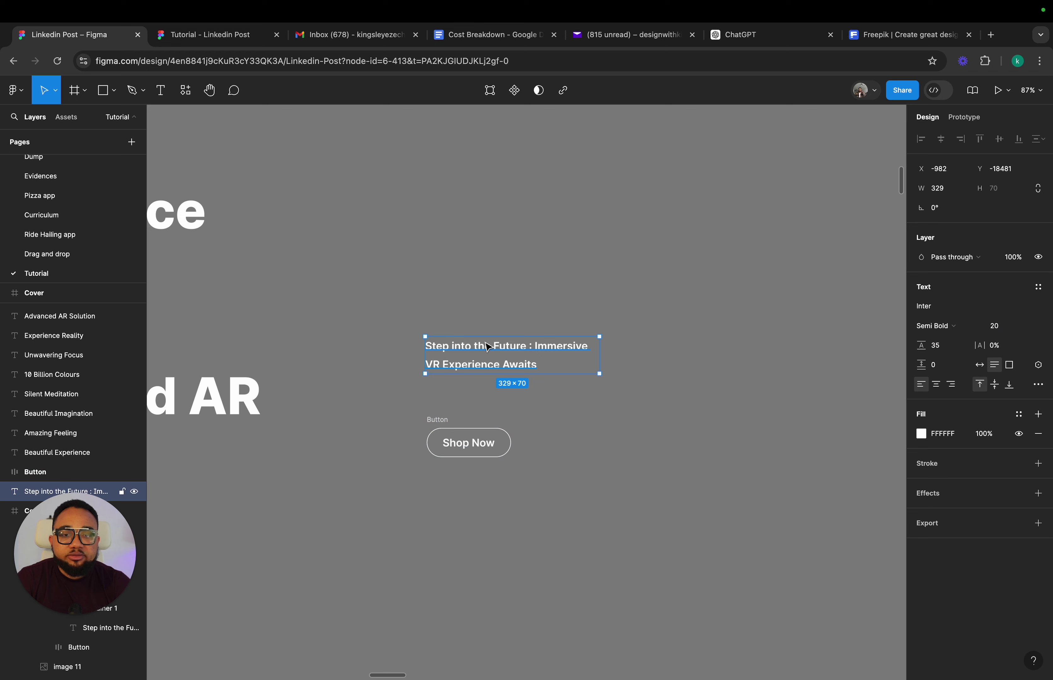
scroll(490, 362, down, 10)
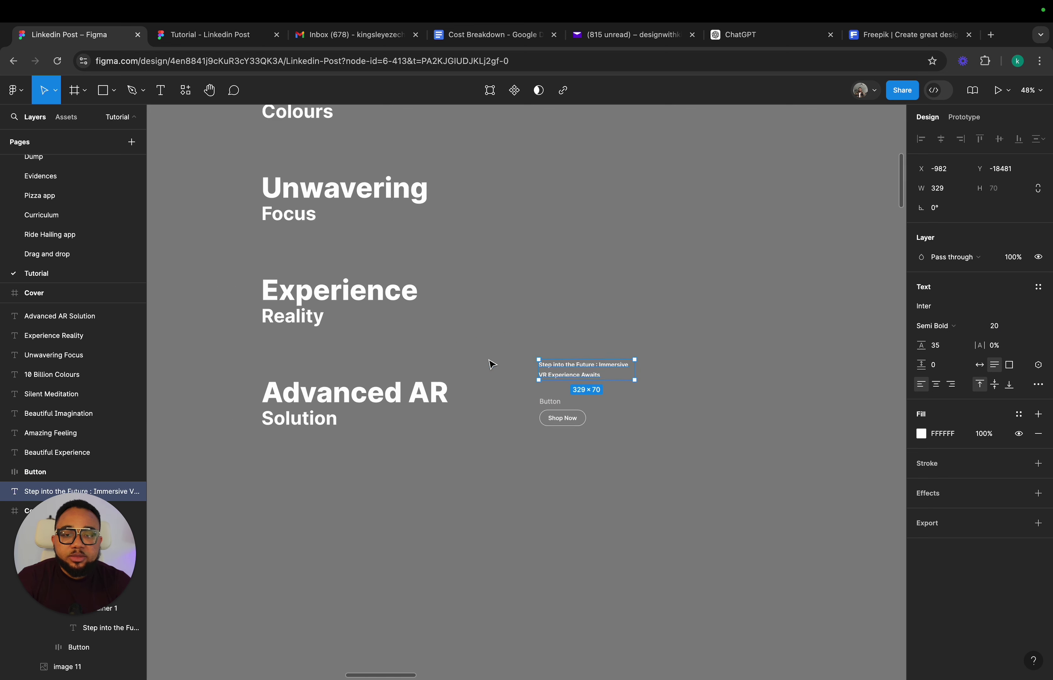
scroll(508, 398, up, 5)
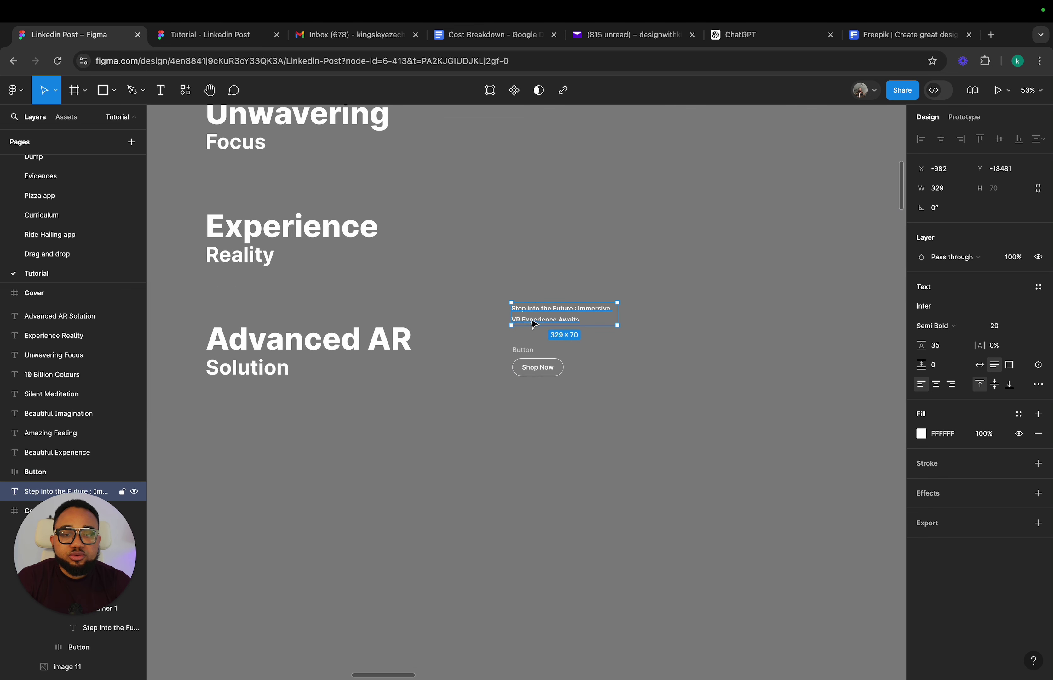
drag(535, 319, 531, 352)
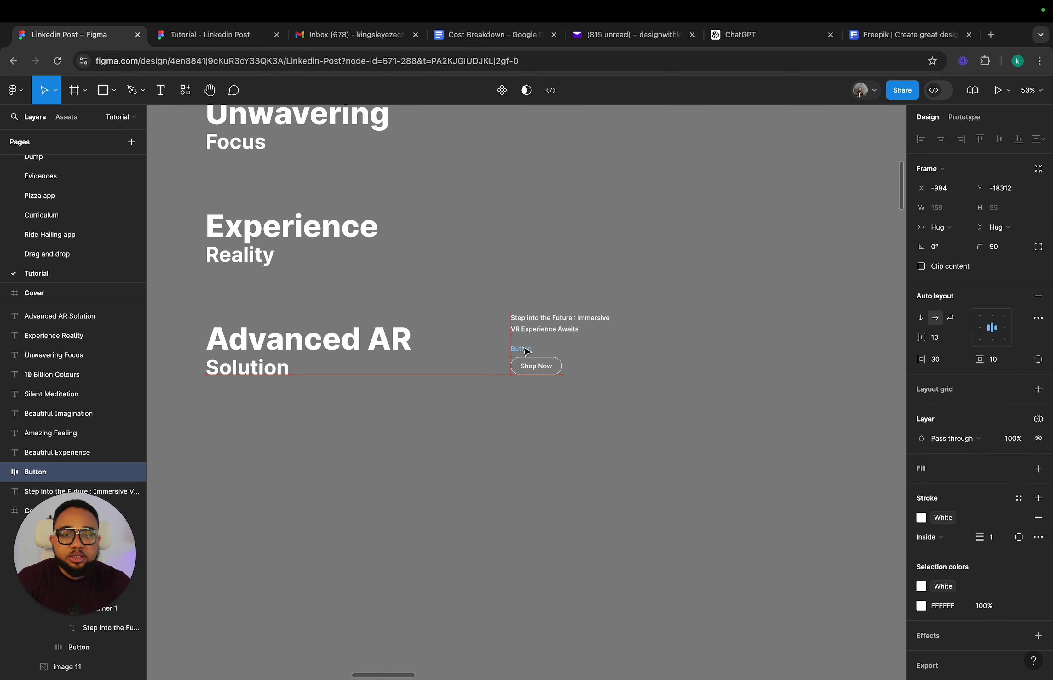
click(432, 418)
scroll(434, 278, up, 2)
- Draw a thin bar above the tagline with the White fill style and corner radius 5
key(r)
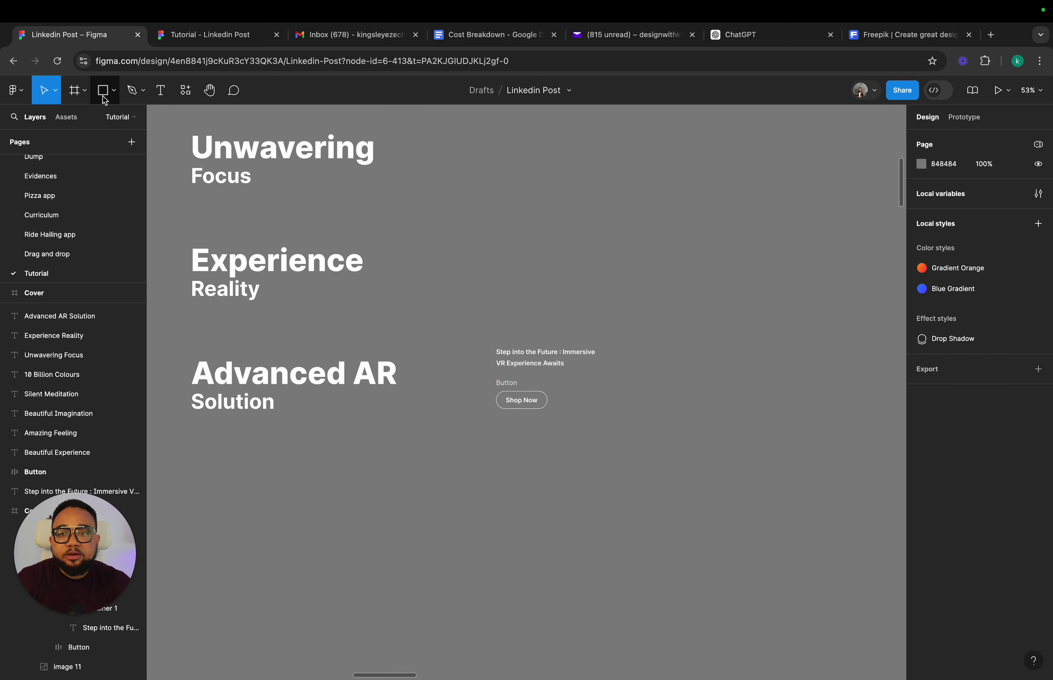
drag(495, 242, 544, 246)
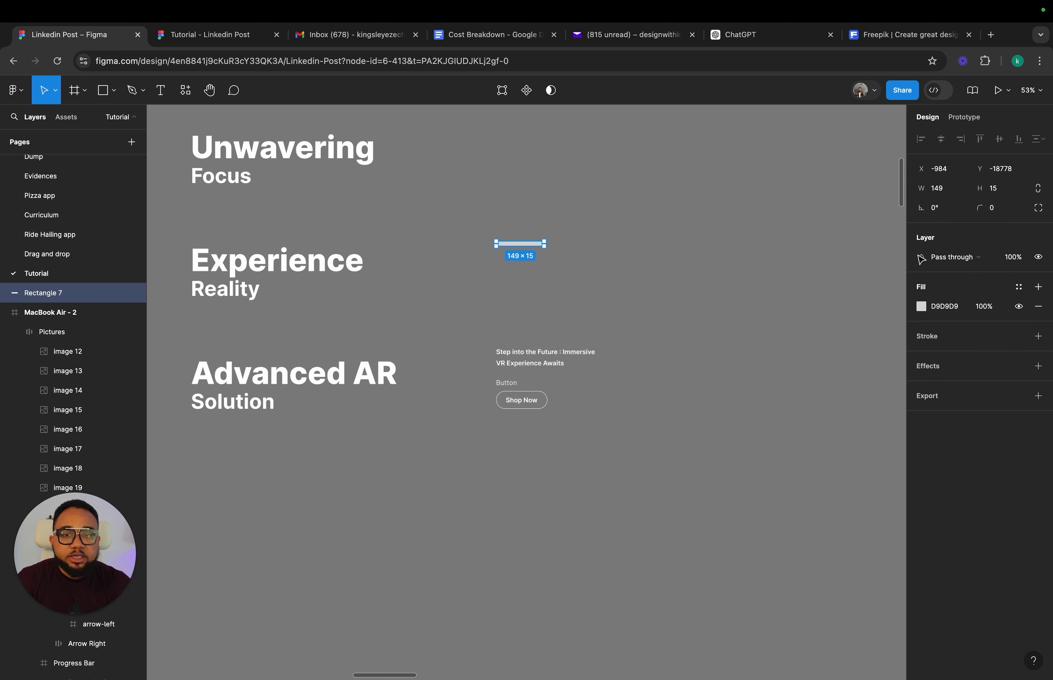
click(1018, 287)
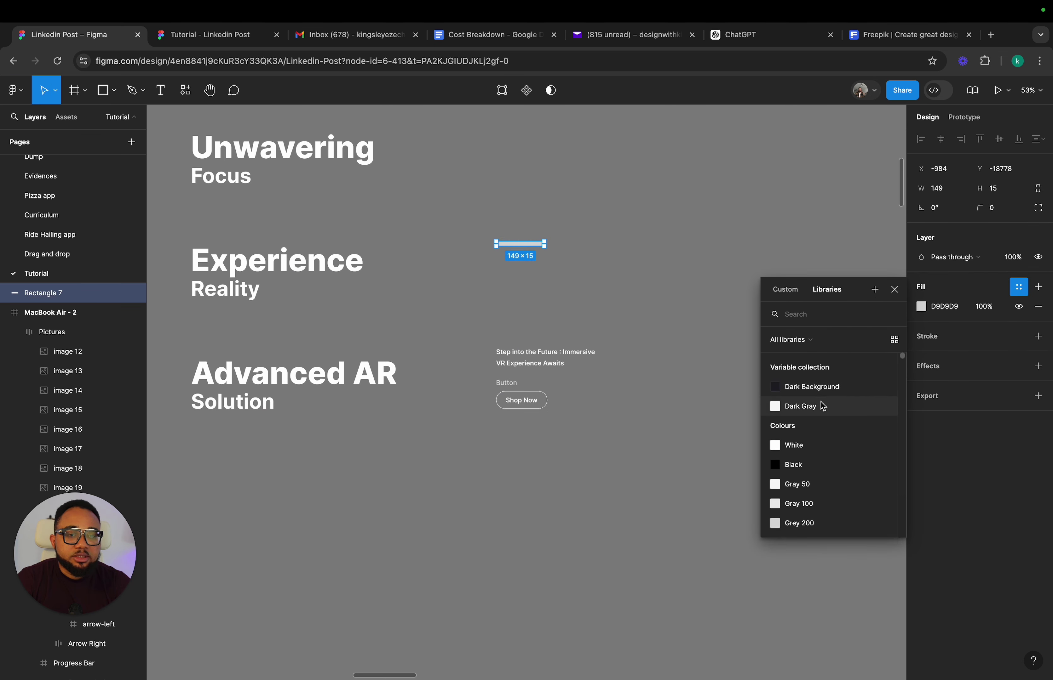
click(817, 442)
click(996, 214)
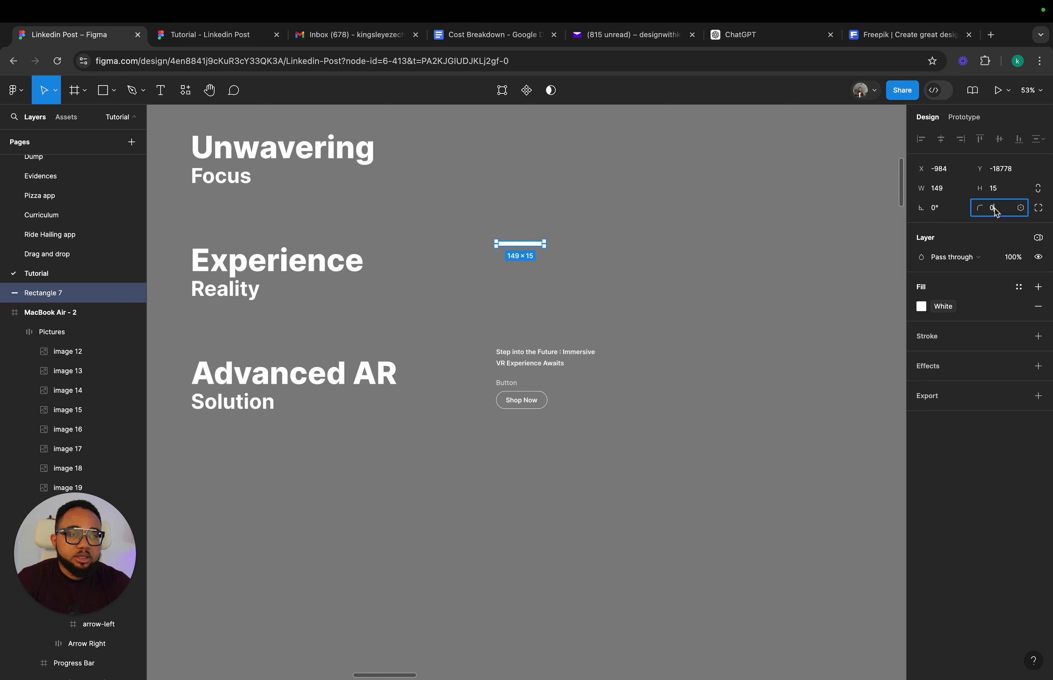
key(Return)
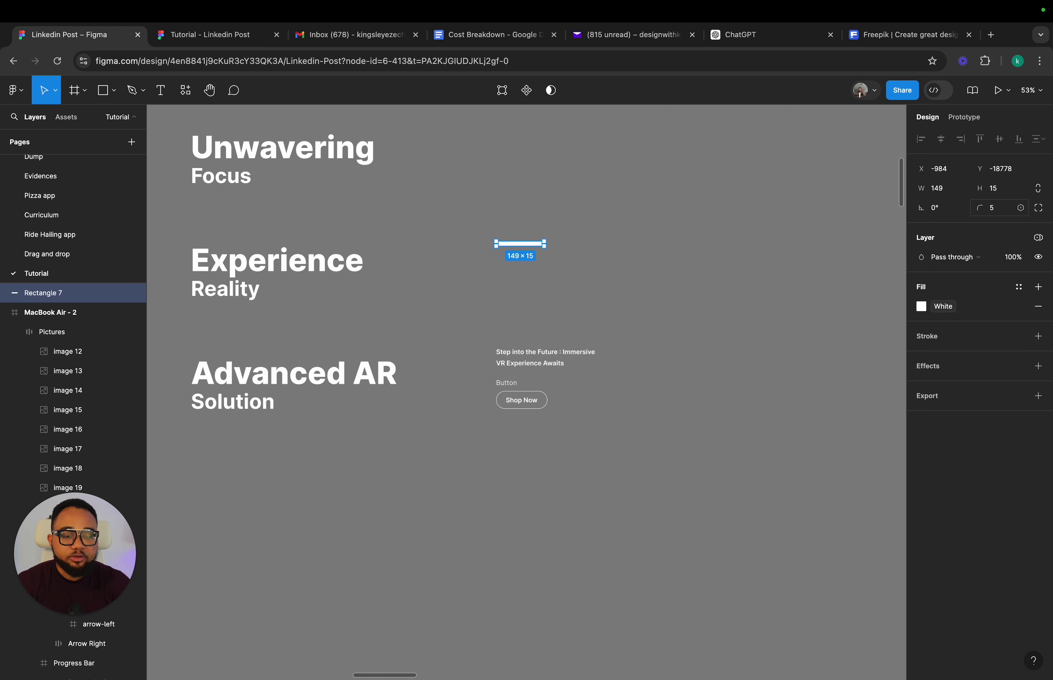
- Set the white bar's height to 10
click(544, 259)
scroll(526, 258, up, 4)
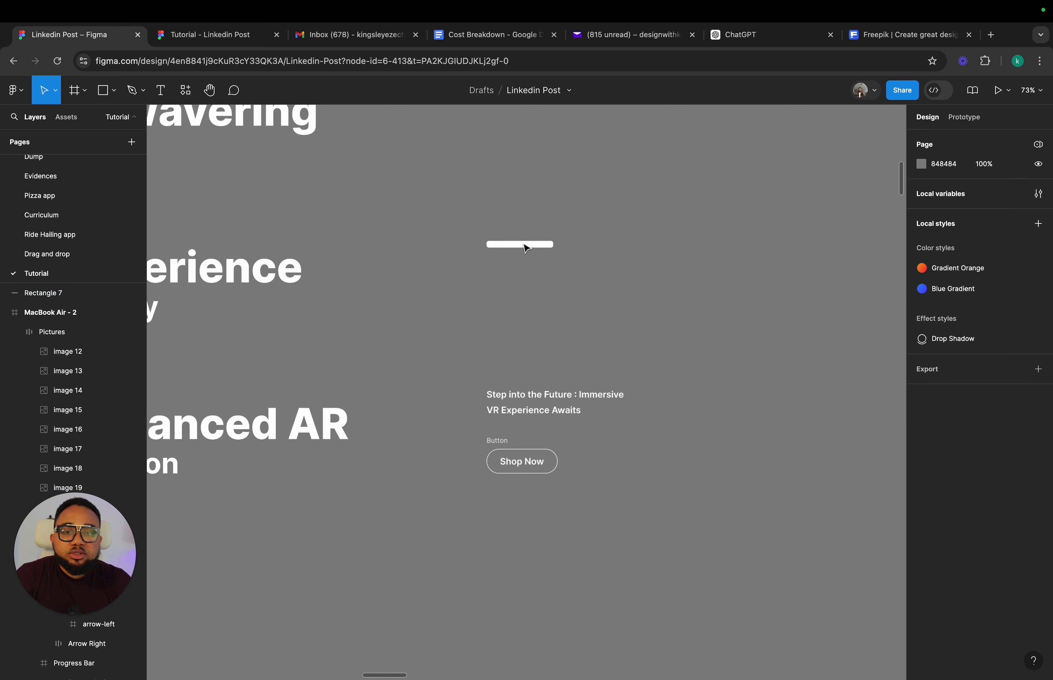
click(522, 244)
click(995, 189)
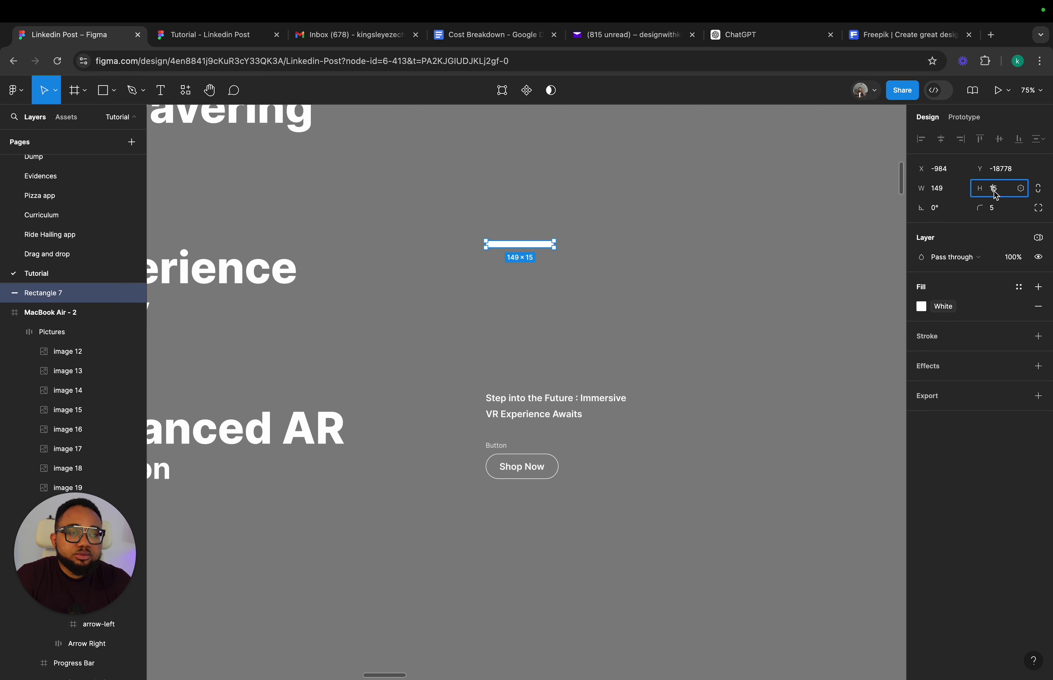
text(1)
key(Return)
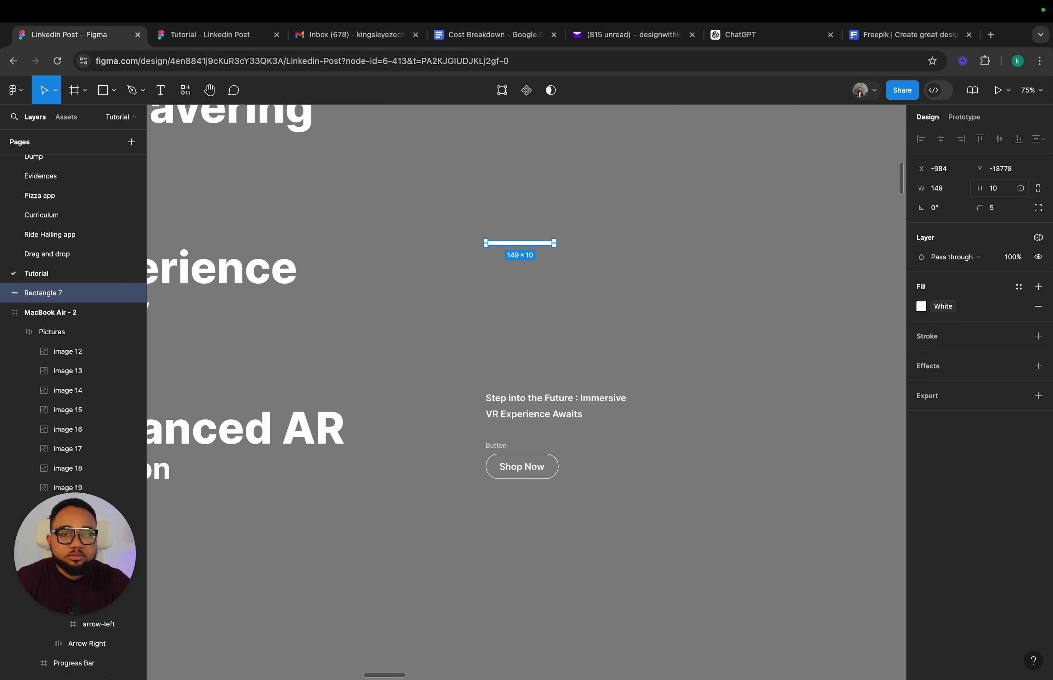
click(719, 288)
scroll(717, 287, down, 5)
scroll(717, 287, up, 10)
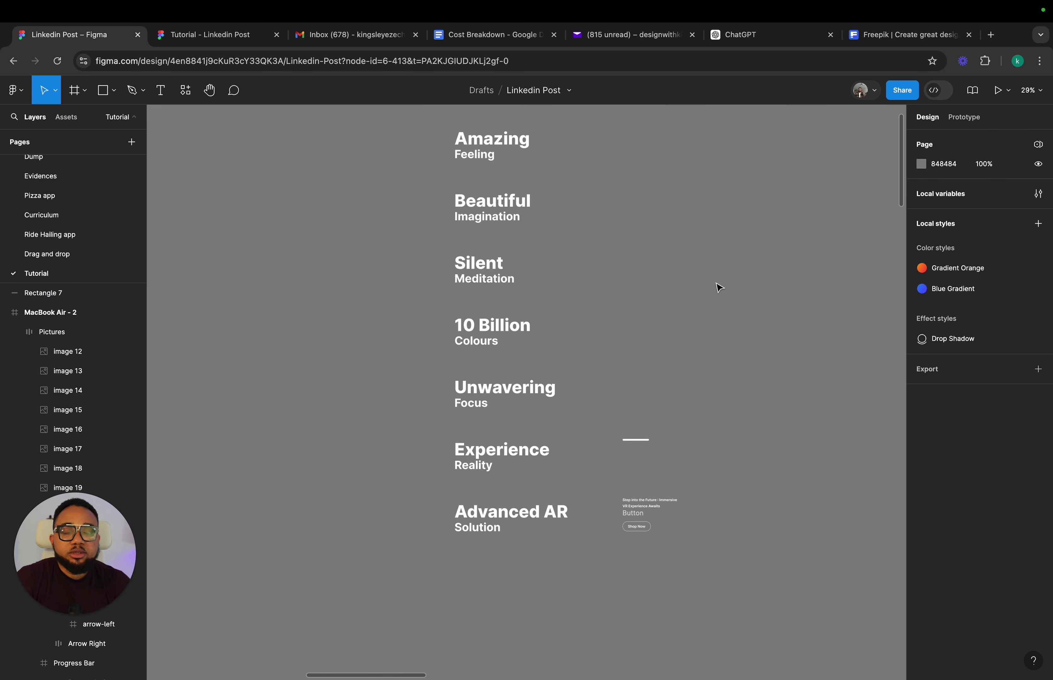
scroll(470, 248, down, 3)
scroll(469, 248, right, 2)
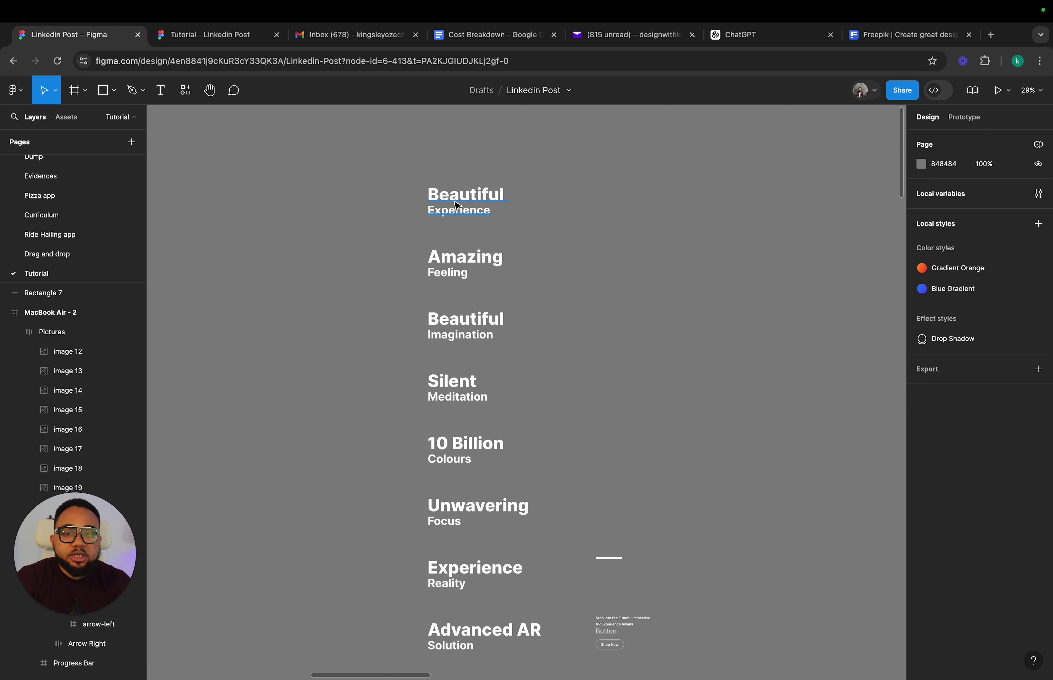
scroll(457, 213, down, 2)
scroll(436, 215, down, 3)
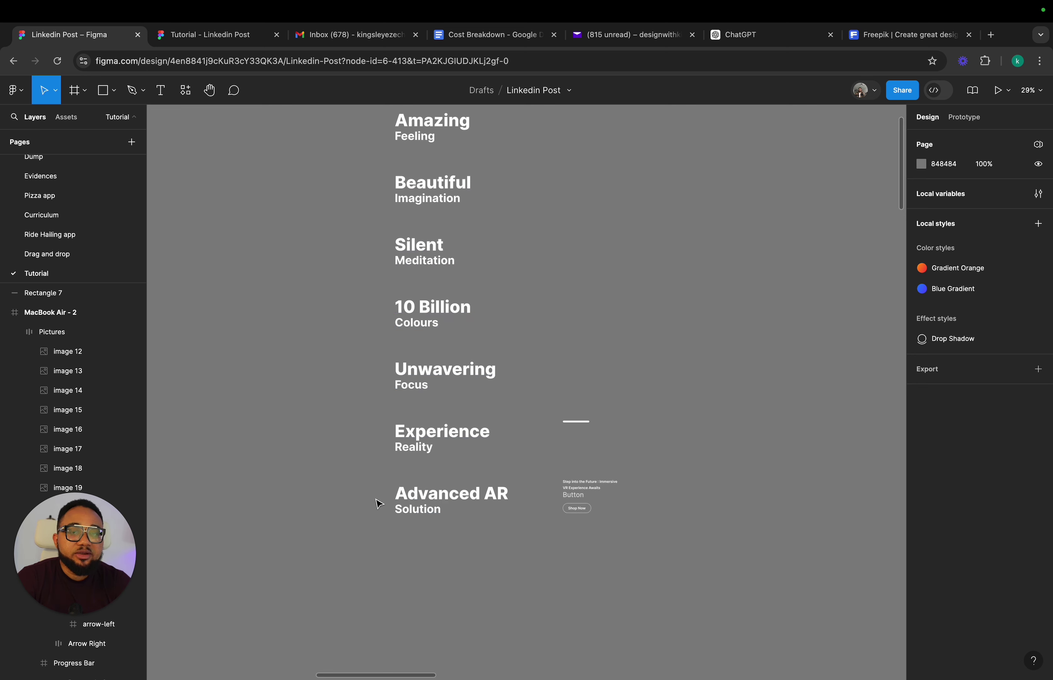
scroll(366, 404, up, 3)
scroll(367, 404, left, 2)
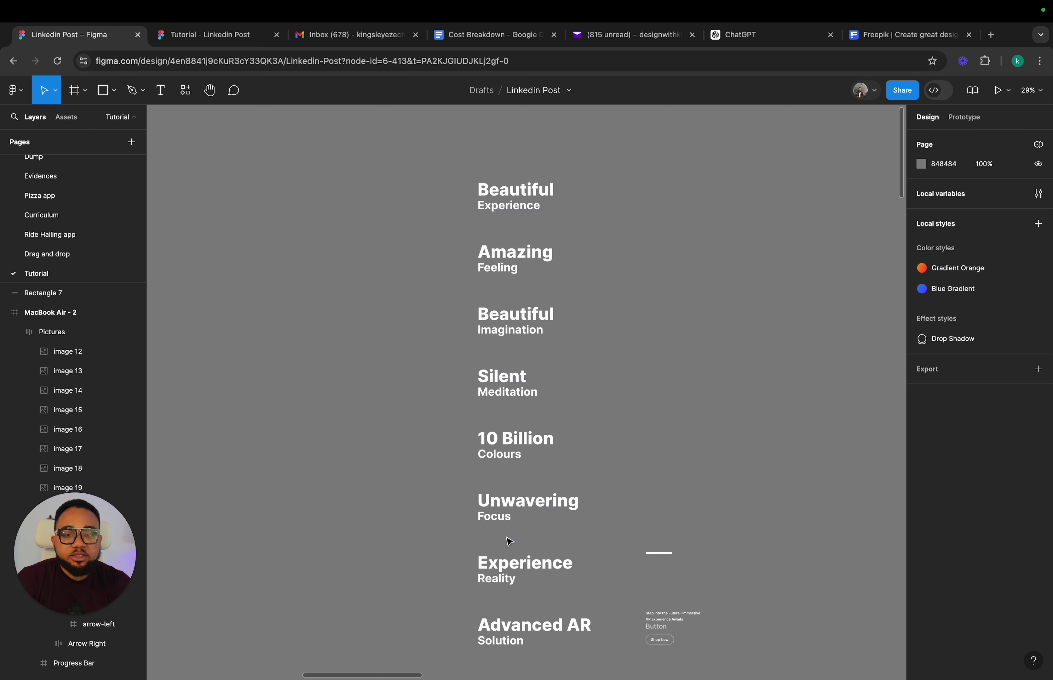
scroll(459, 343, right, 15)
scroll(479, 390, down, 5)
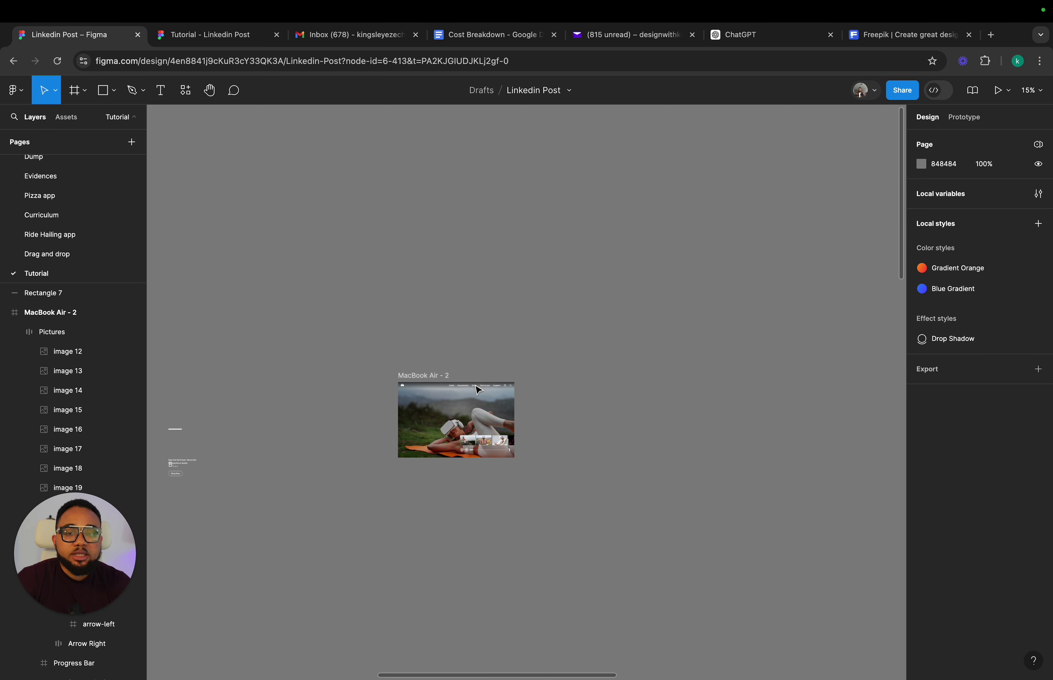
scroll(491, 421, up, 5)
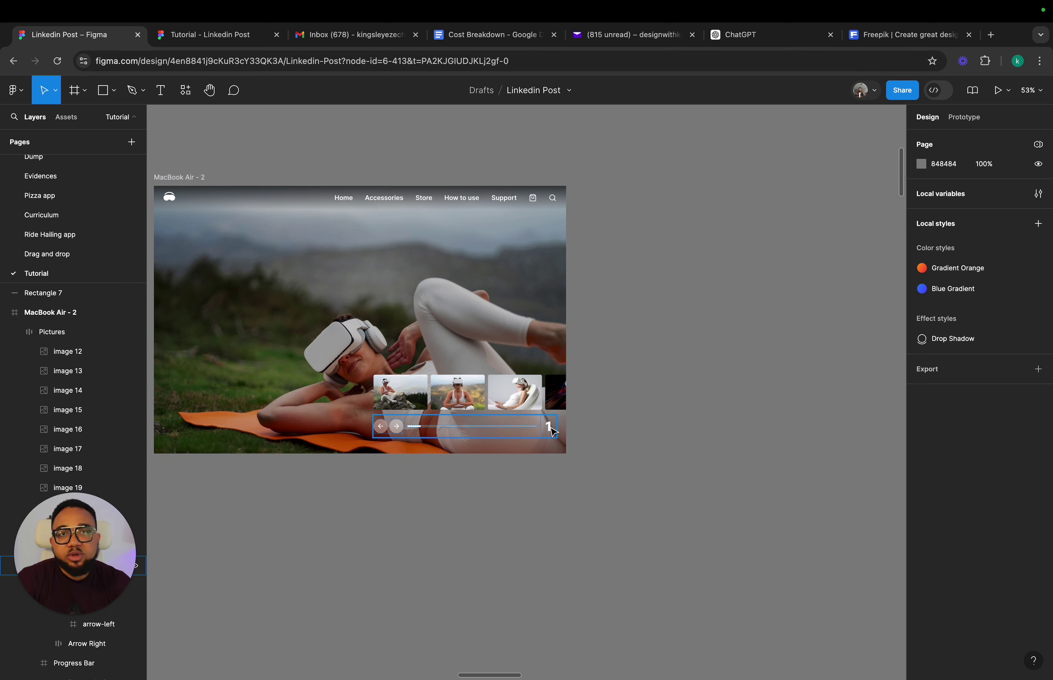
scroll(553, 431, left, 15)
scroll(551, 430, up, 5)
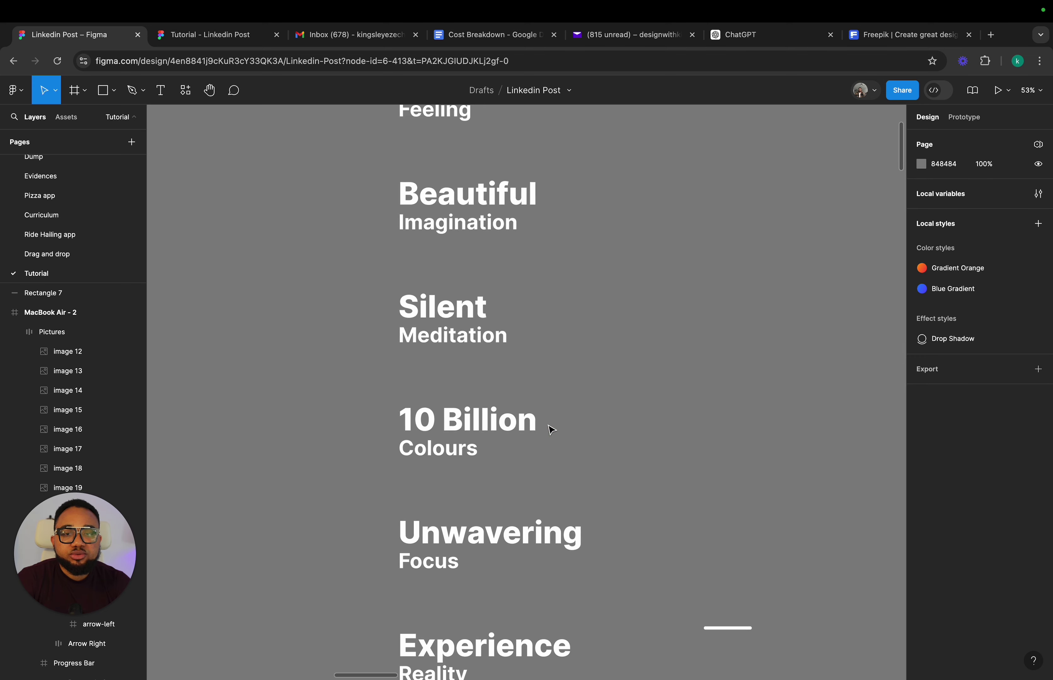
scroll(551, 430, down, 5)
scroll(549, 429, right, 3)
scroll(415, 197, up, 3)
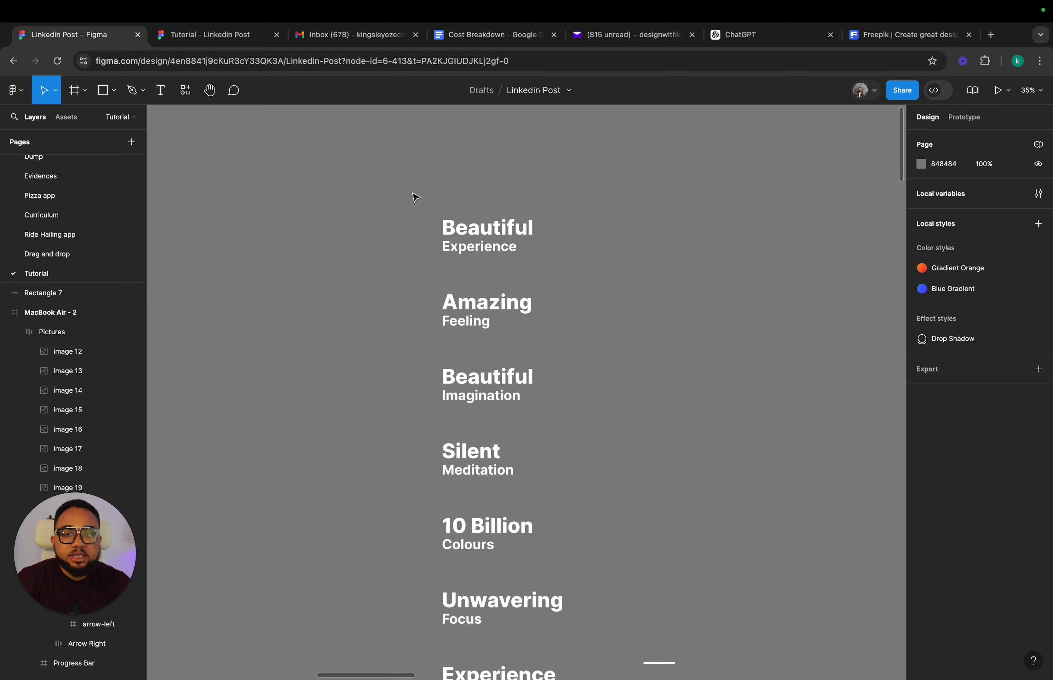
drag(414, 204, 522, 354)
click(431, 229)
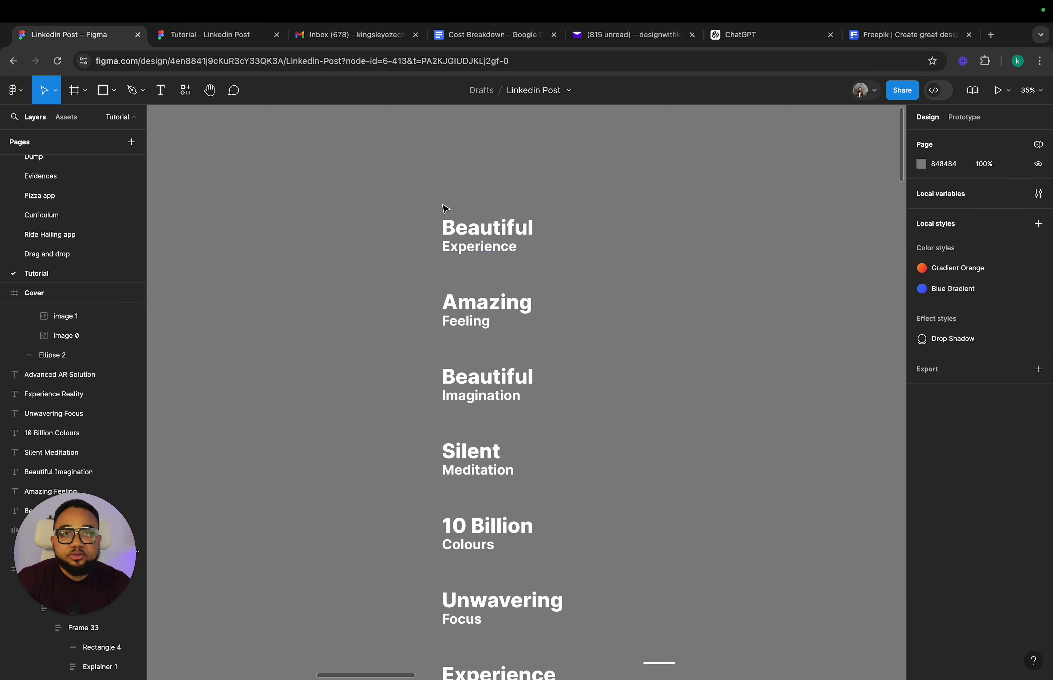
drag(430, 204, 535, 254)
click(585, 266)
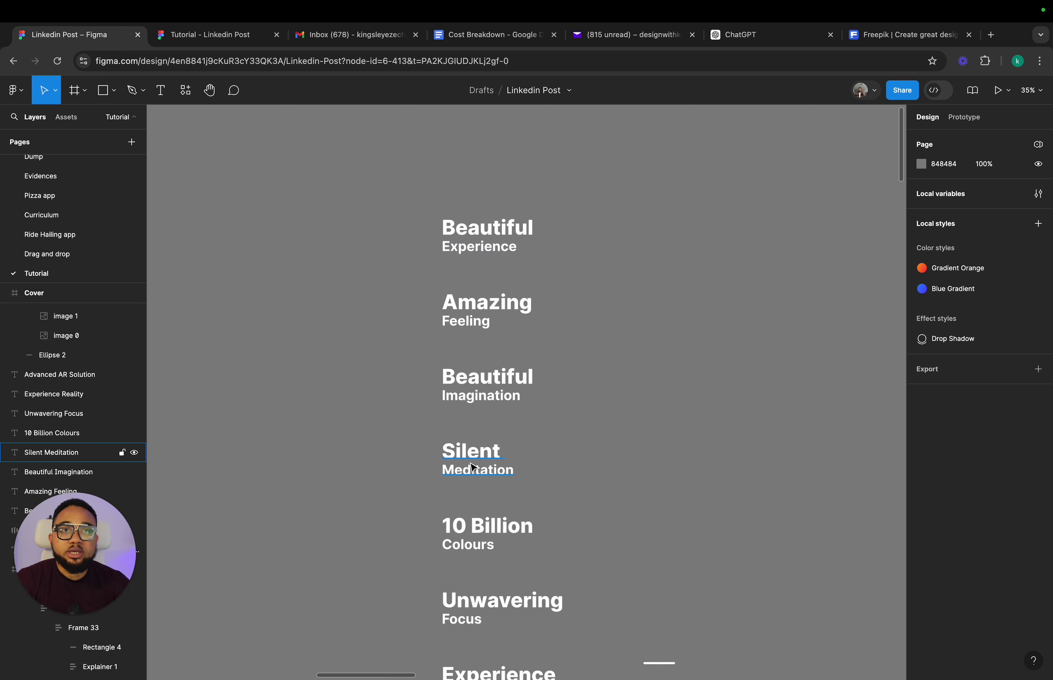
click(462, 322)
click(422, 256)
click(458, 237)
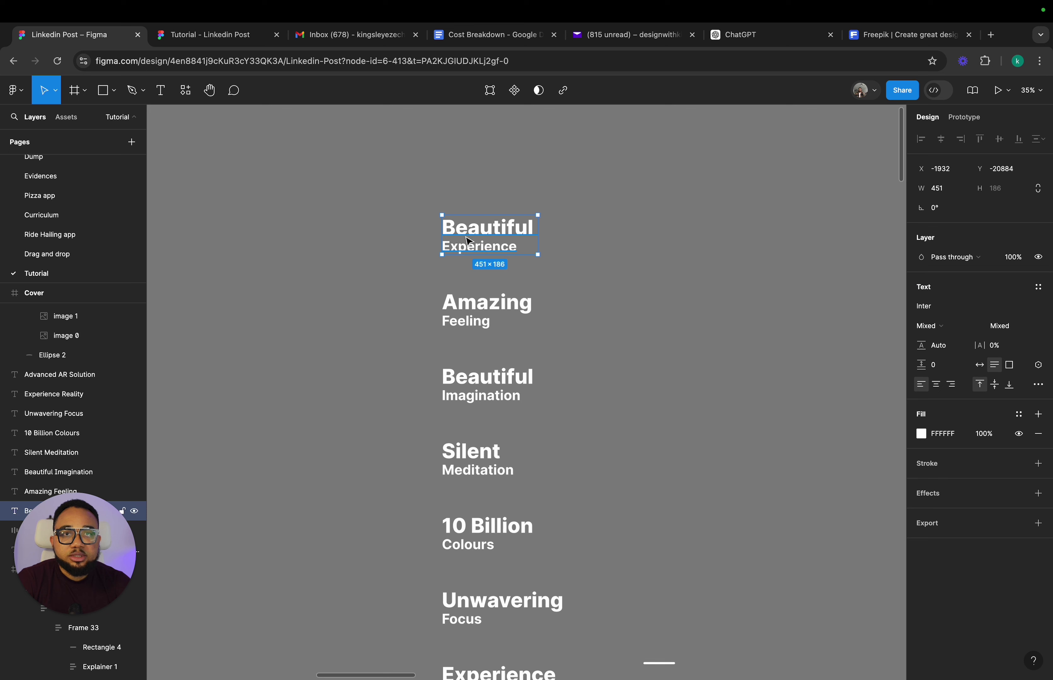
scroll(707, 371, down, 5)
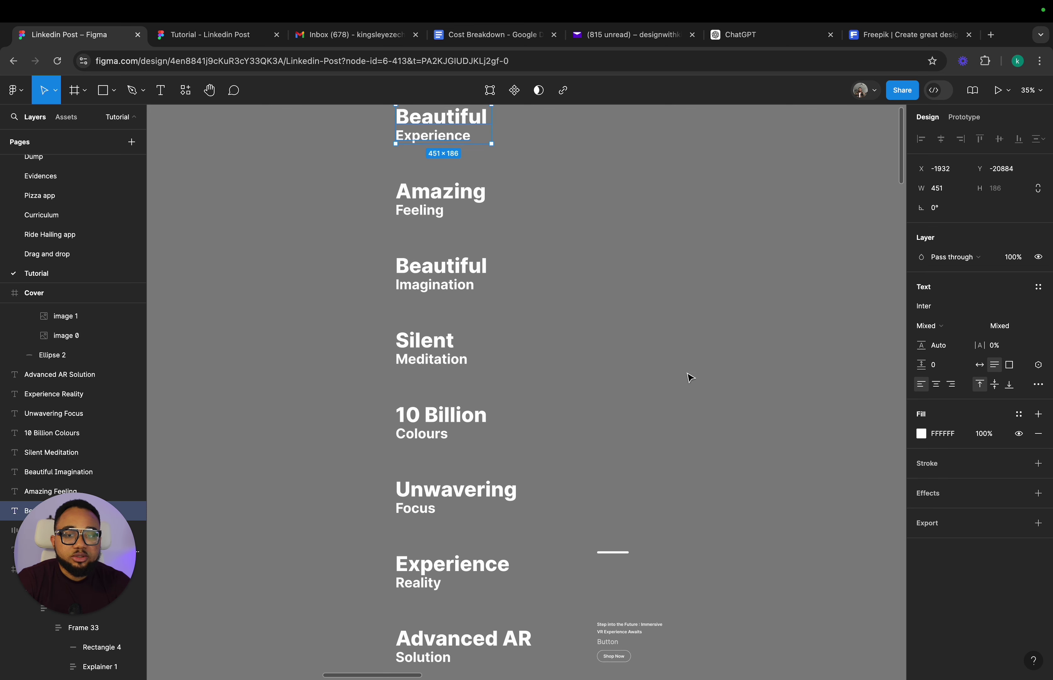
- Set the Advanced AR Solution headline's width to 700
click(448, 494)
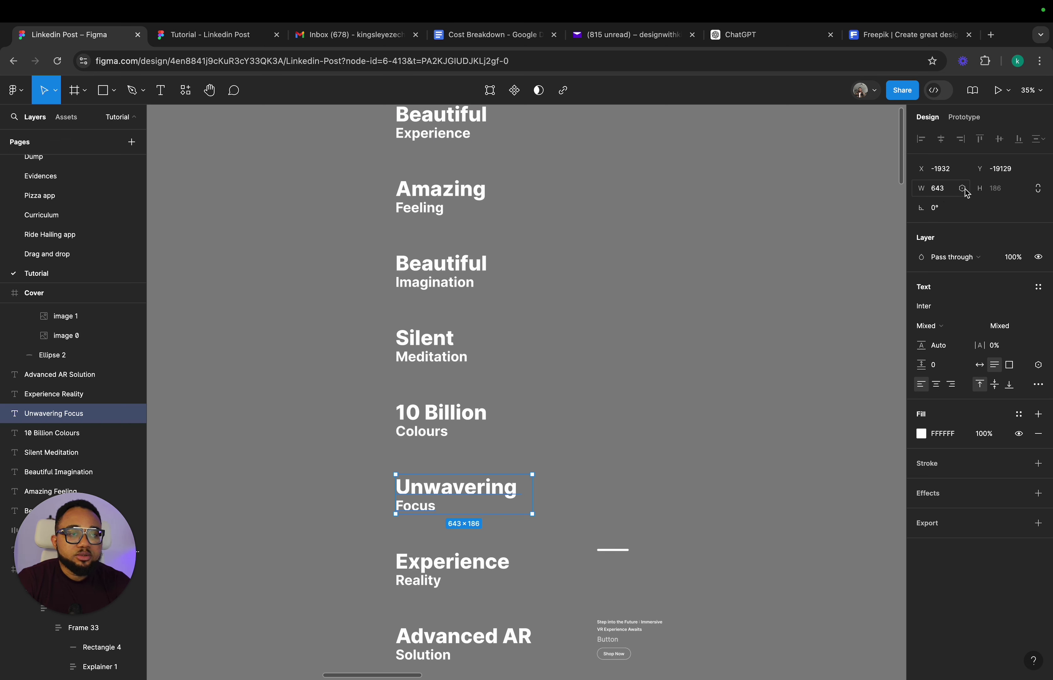
scroll(526, 267, up, 2)
scroll(466, 201, down, 1)
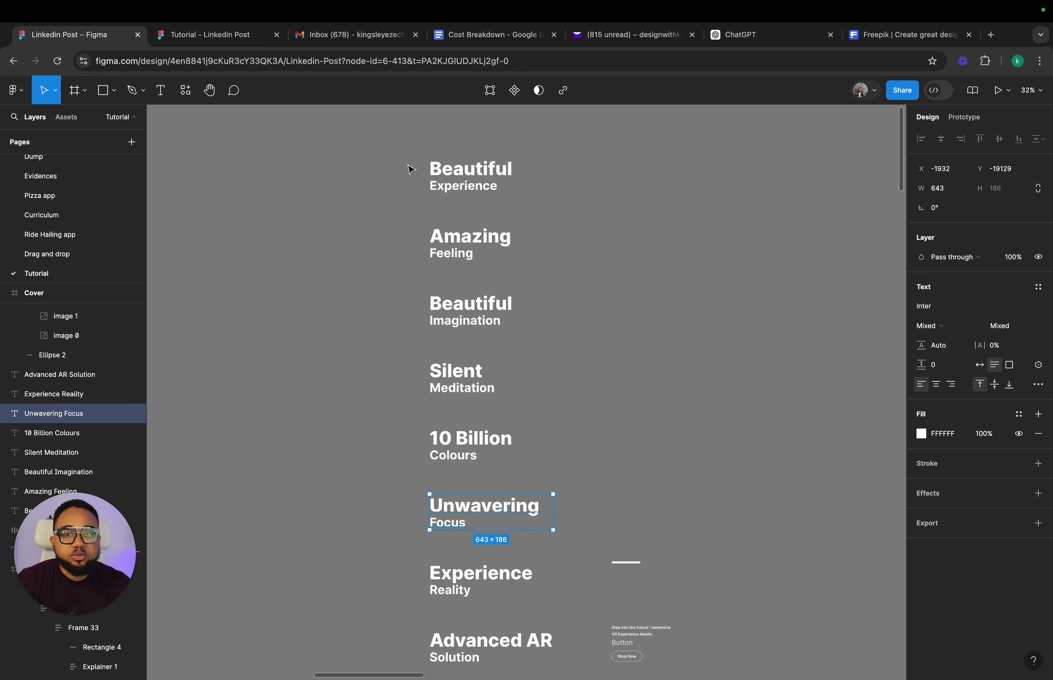
drag(403, 150, 536, 583)
click(519, 594)
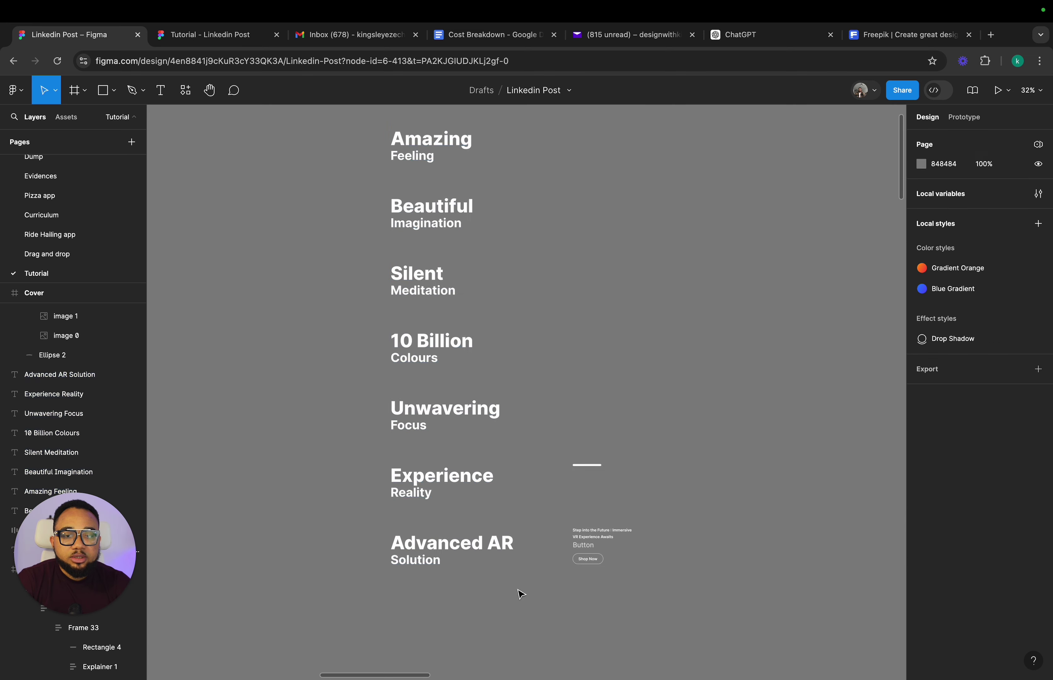
click(507, 556)
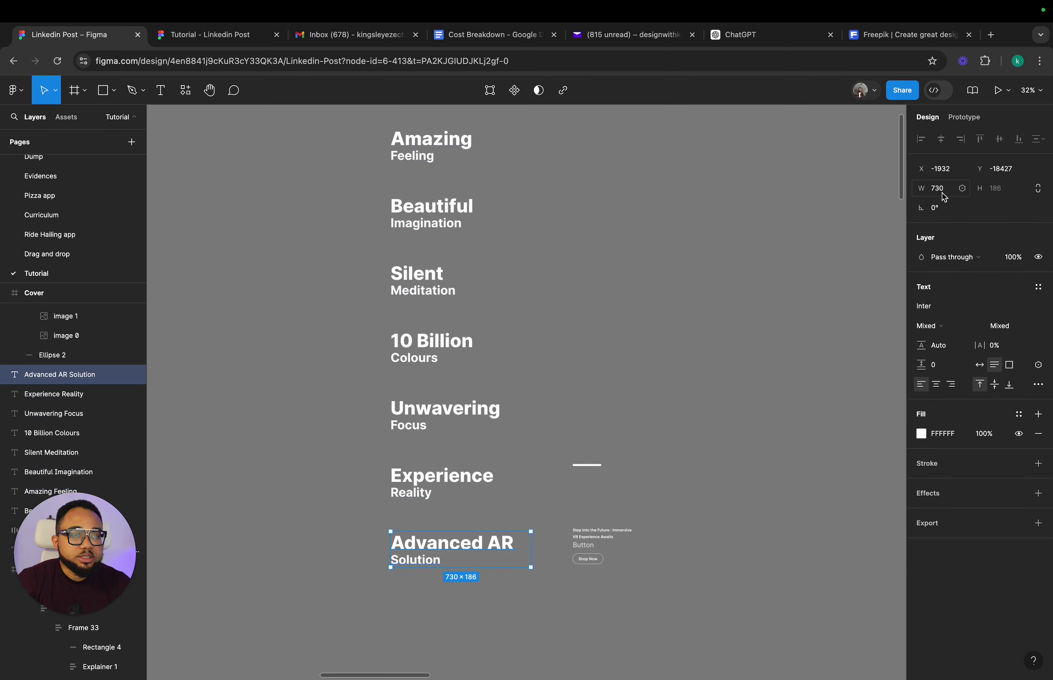
scroll(442, 189, up, 5)
scroll(442, 189, left, 3)
scroll(442, 189, down, 5)
scroll(443, 189, right, 2)
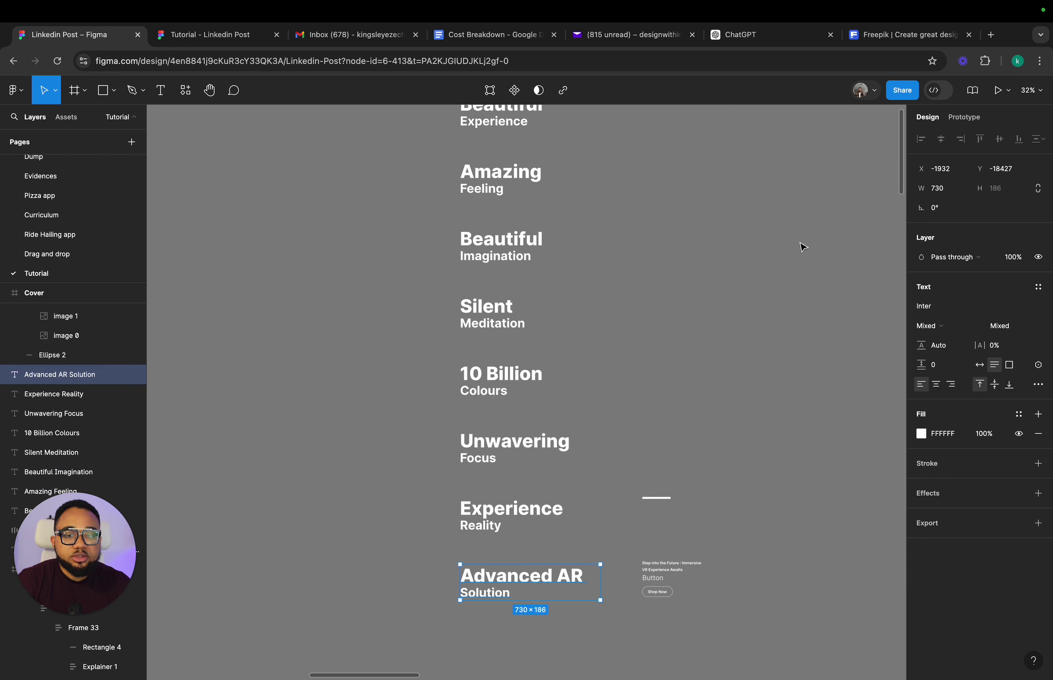
click(946, 195)
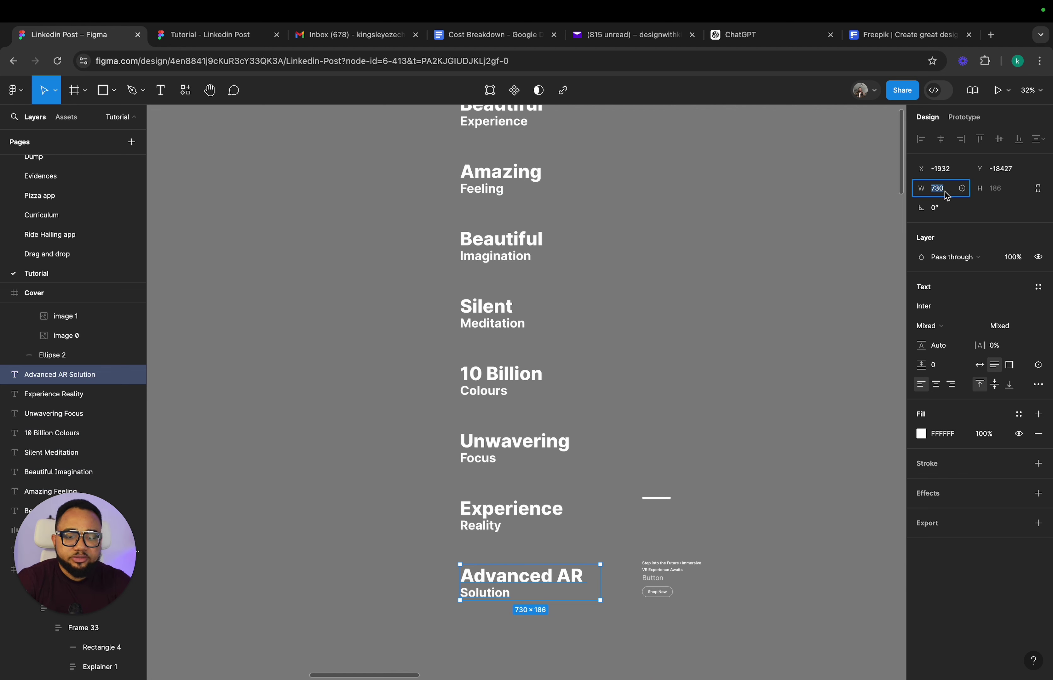
text(700)
key(Return)
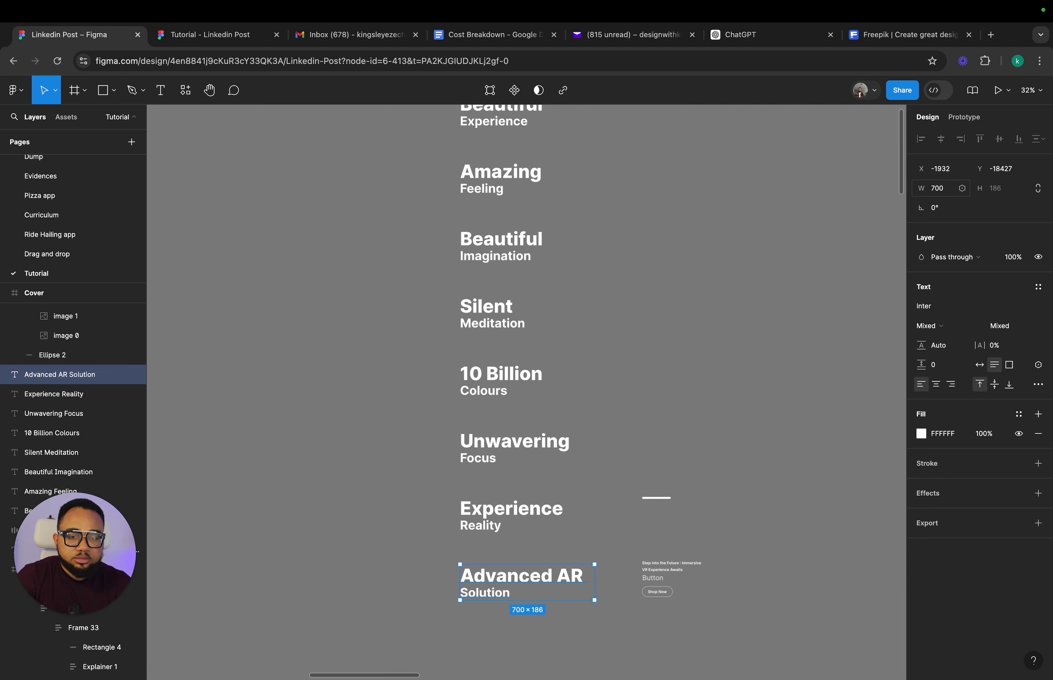
- Give the four top headlines the same 700 width
scroll(630, 239, down, 3)
drag(477, 119, 609, 523)
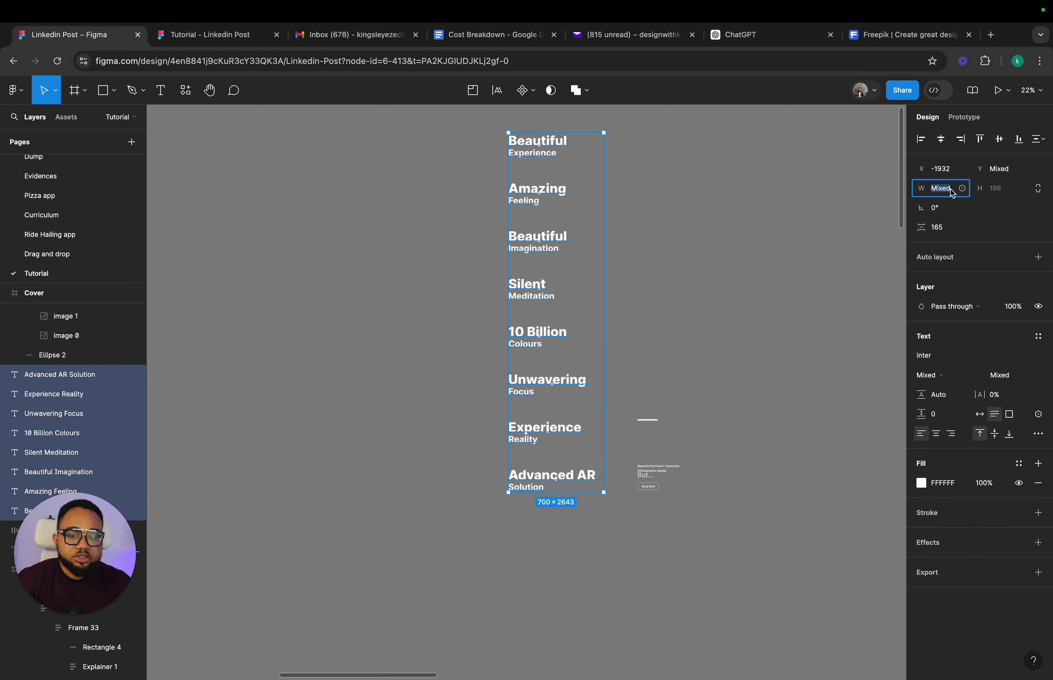
text(700)
key(Return)
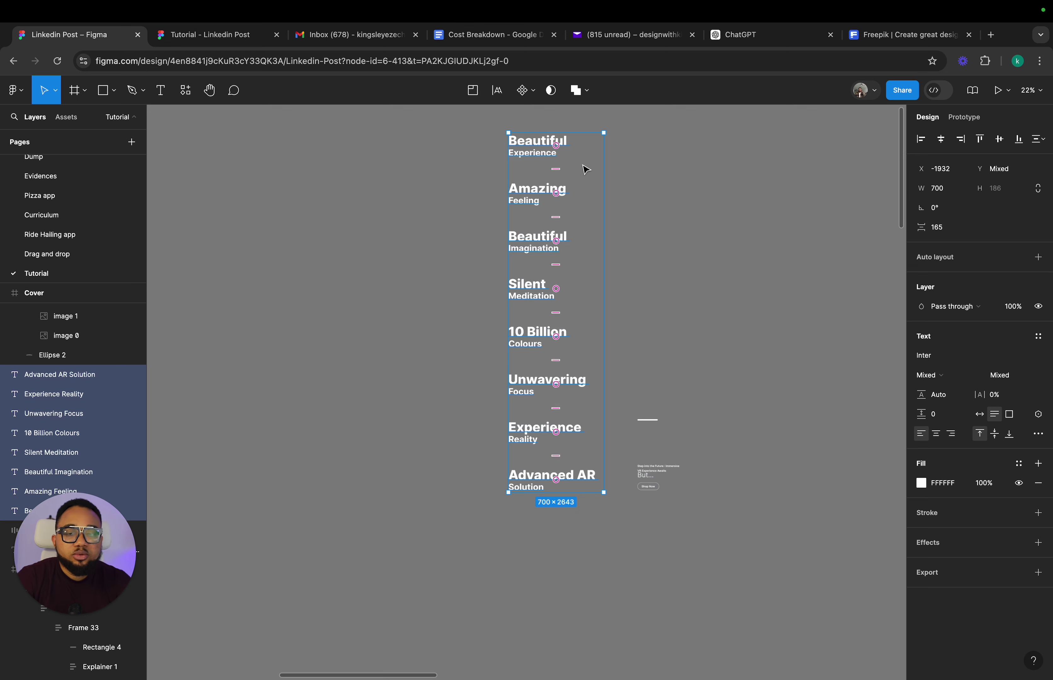
scroll(582, 169, up, 5)
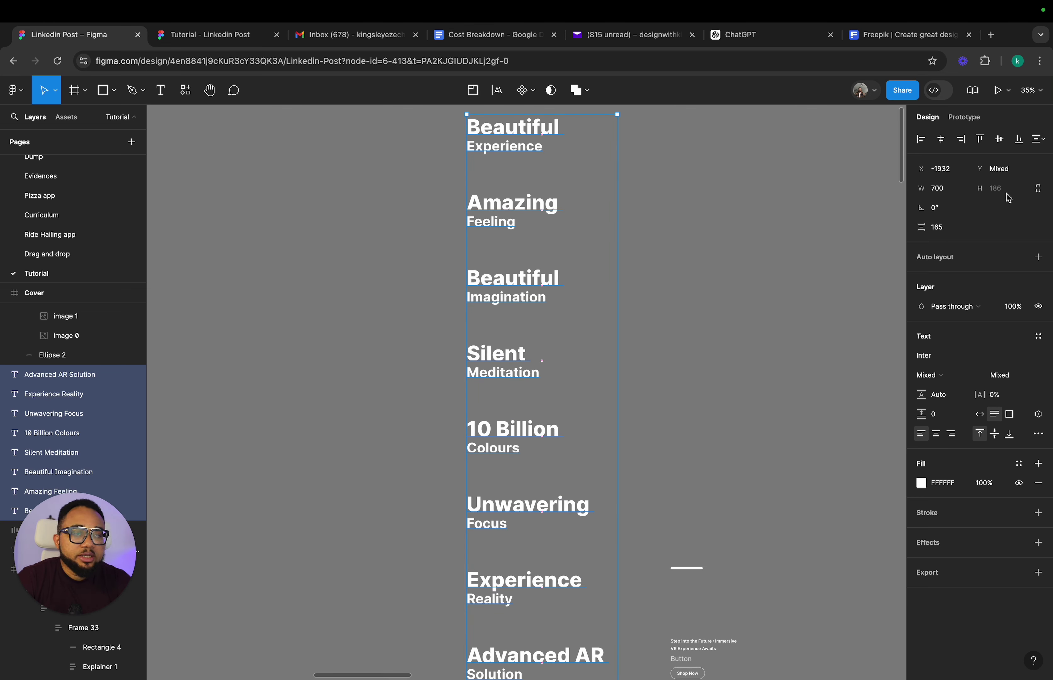
- Marquee-select all eight headlines and wrap them in a vertical auto-layout frame with Shift+A
click(763, 228)
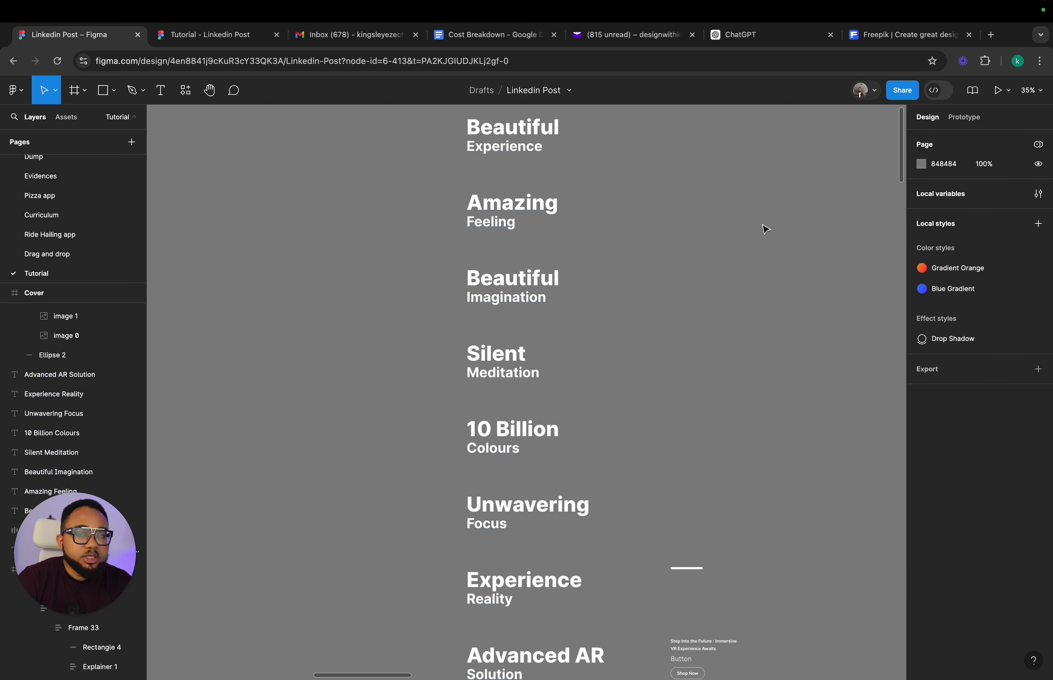
click(480, 212)
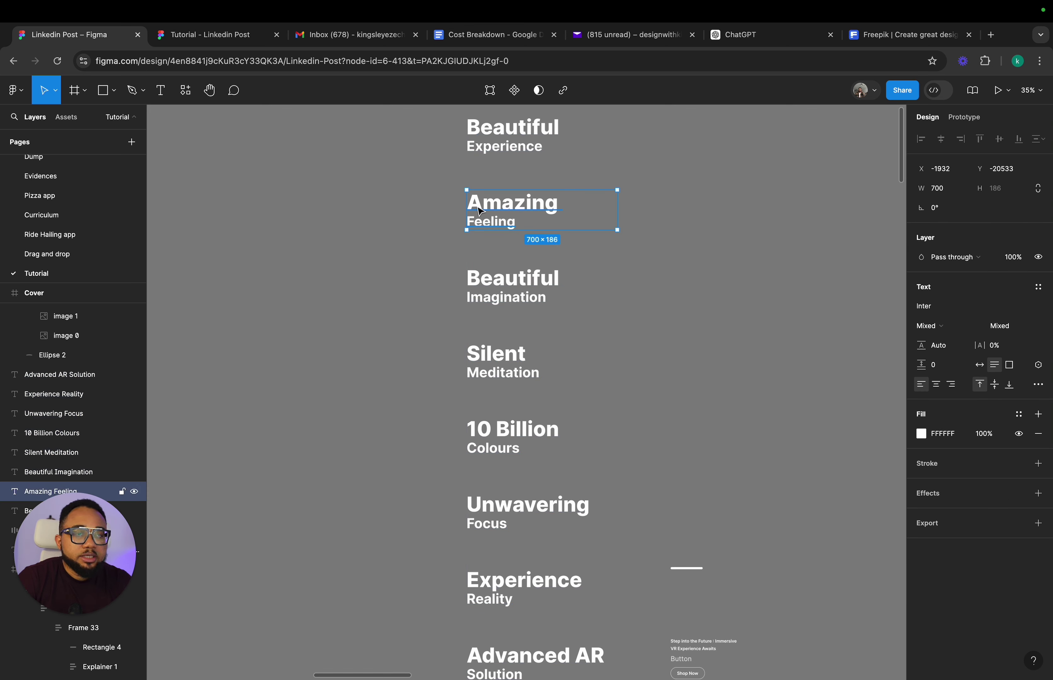
click(480, 152)
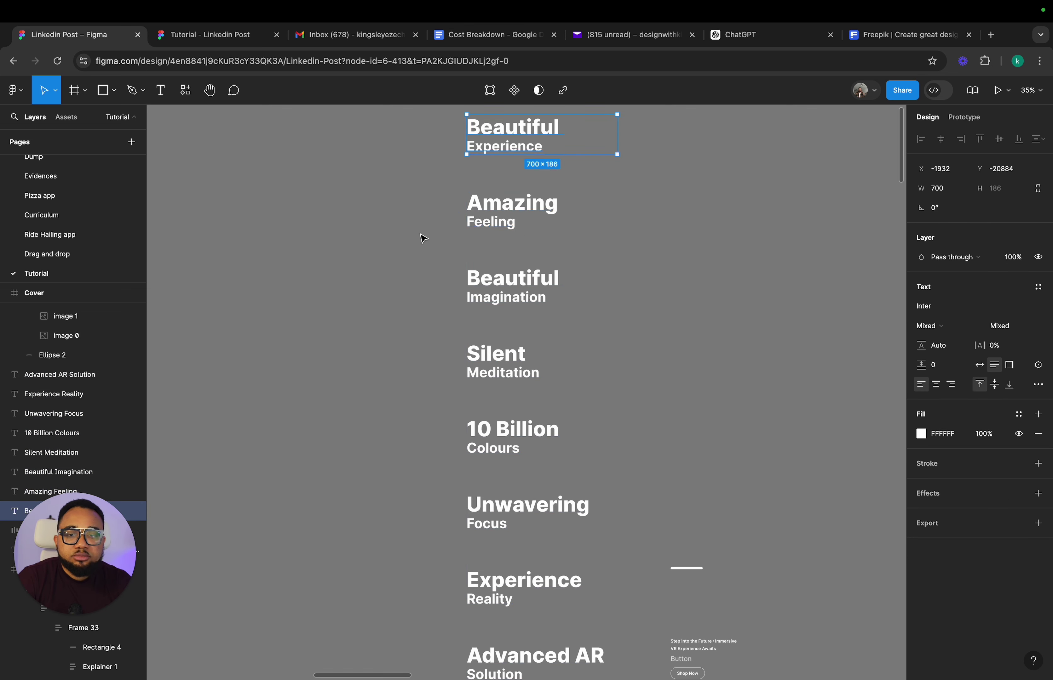
scroll(422, 239, down, 5)
scroll(427, 175, left, 2)
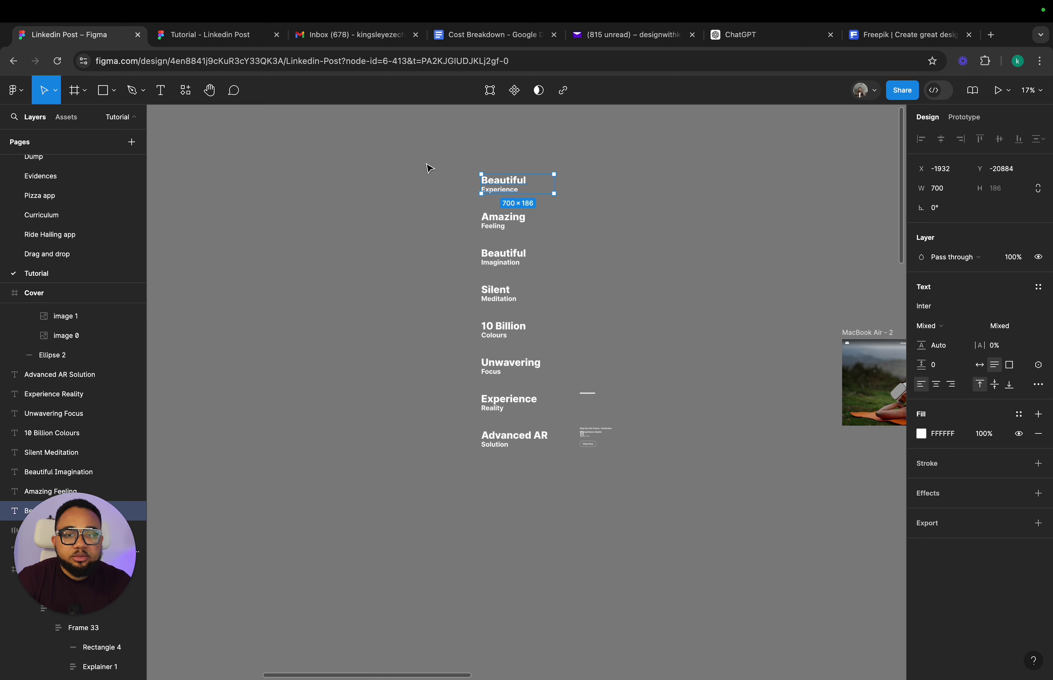
click(427, 166)
drag(448, 162, 566, 492)
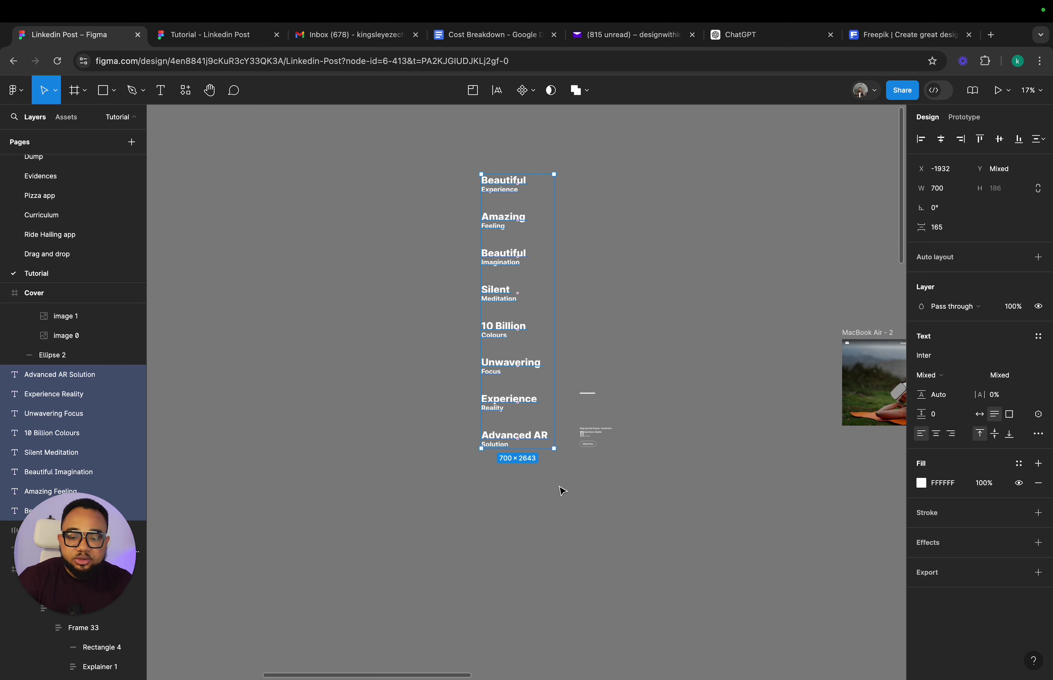
key(shift+a)
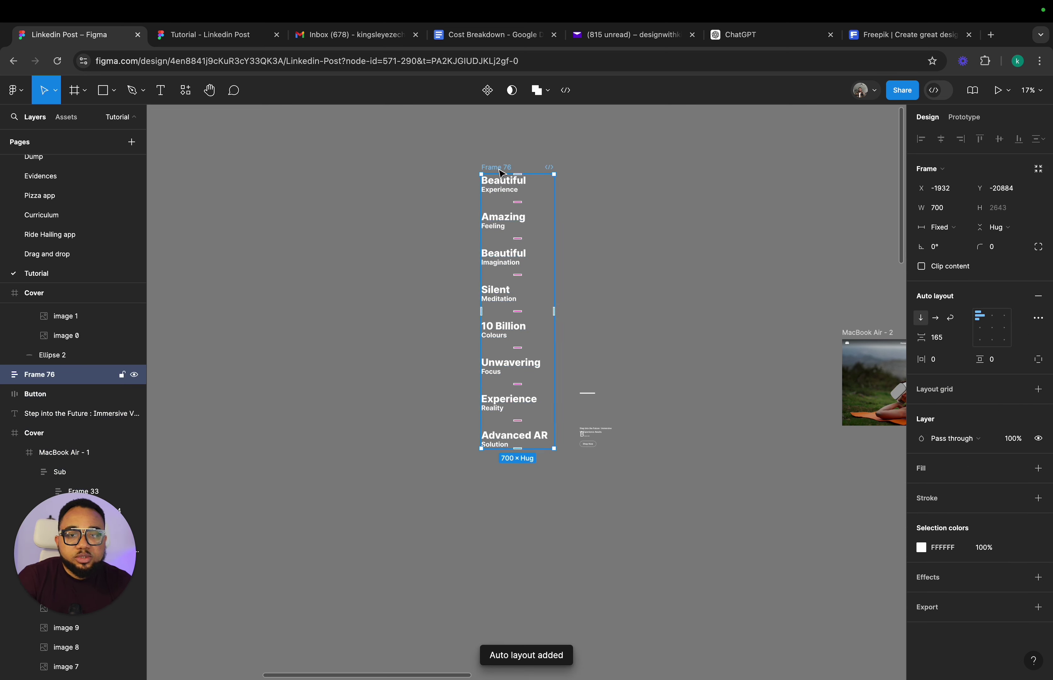
- Rename the new headline auto-layout frame to 'Text'
double_click(500, 166)
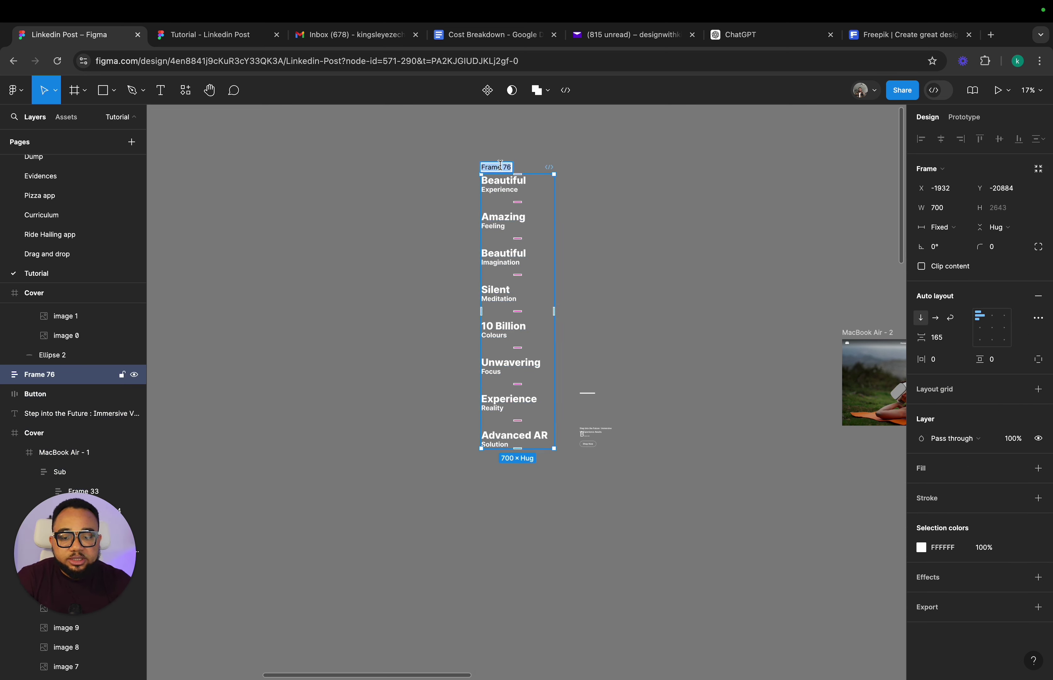
key(BackSpace)
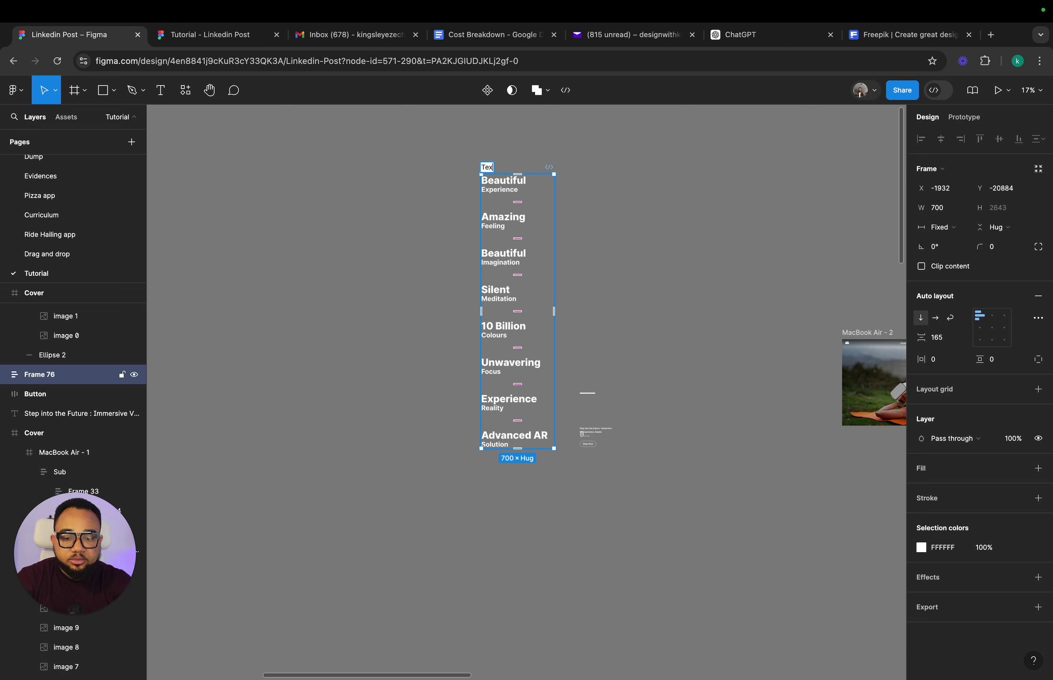
key(Return)
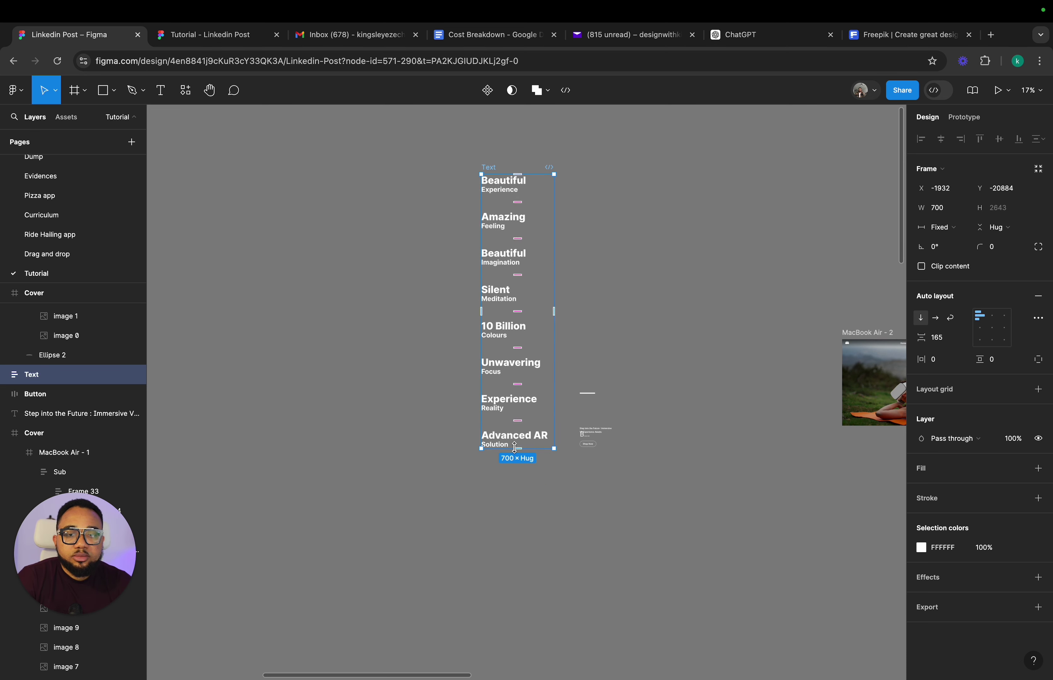
- Crop the Text frame to 216 tall with Clip content on, showing only Beautiful Experience
drag(514, 448, 500, 199)
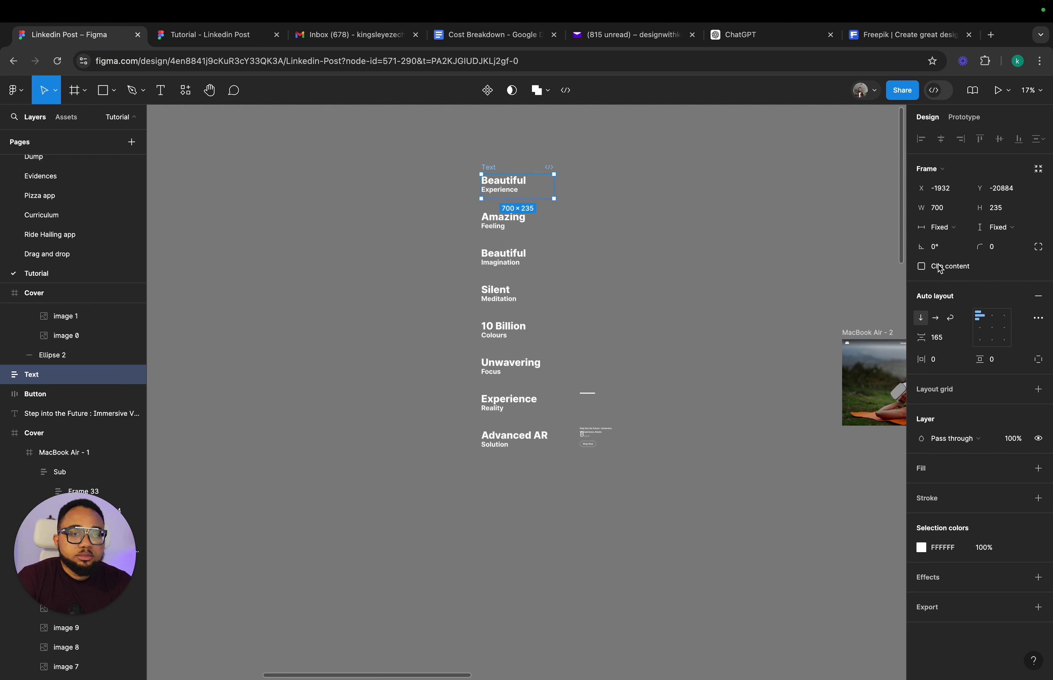
click(922, 267)
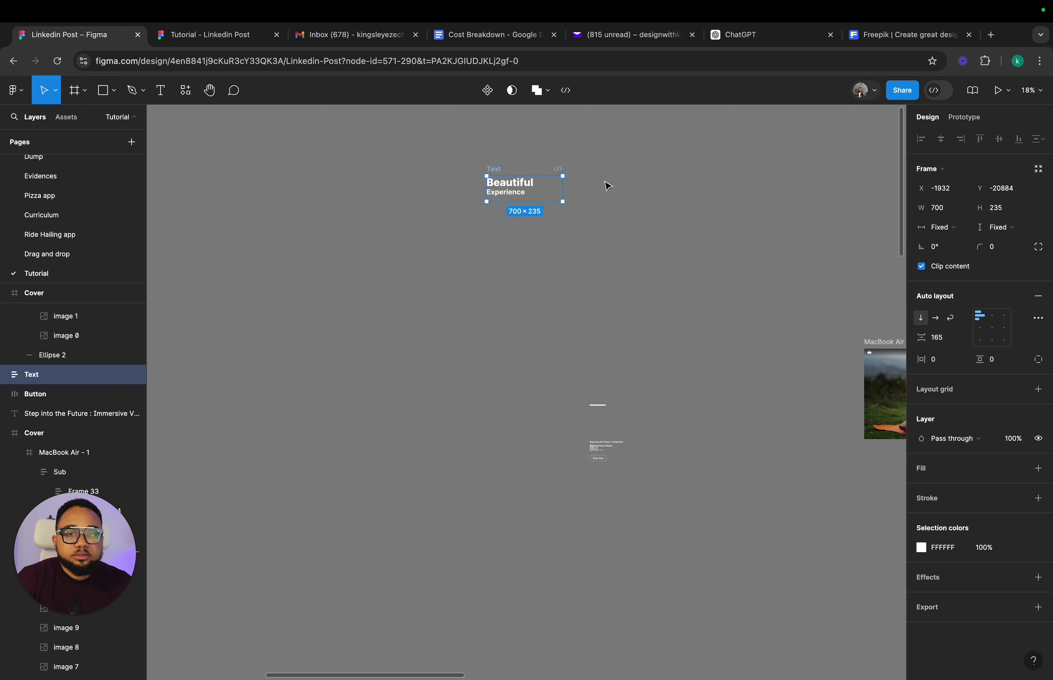
scroll(606, 183, up, 5)
scroll(597, 191, up, 2)
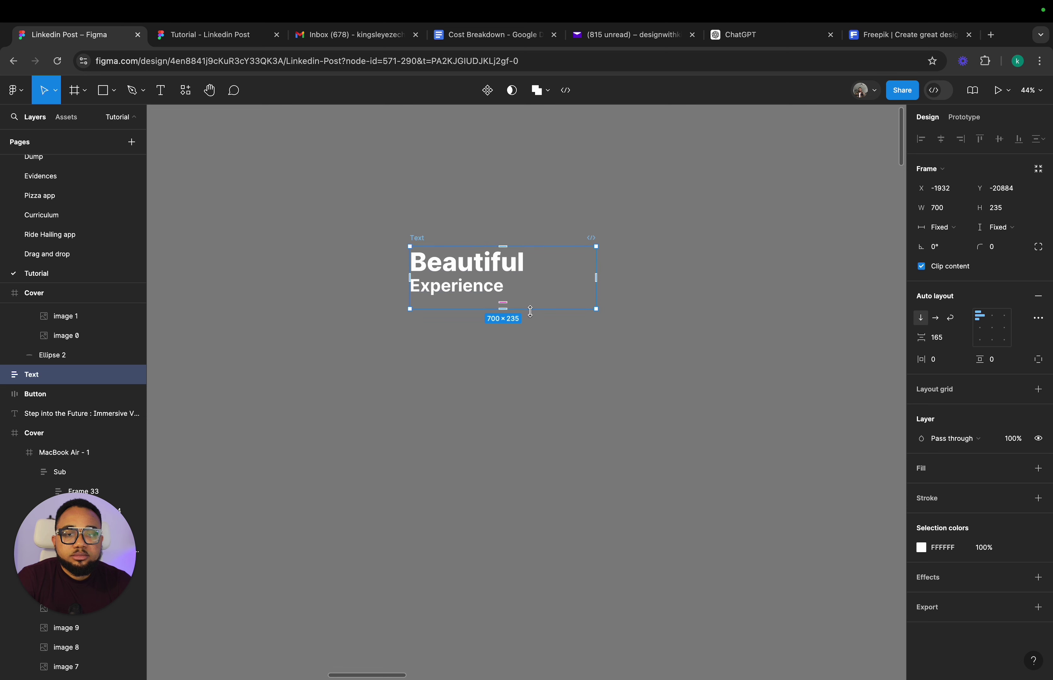
drag(532, 307, 532, 305)
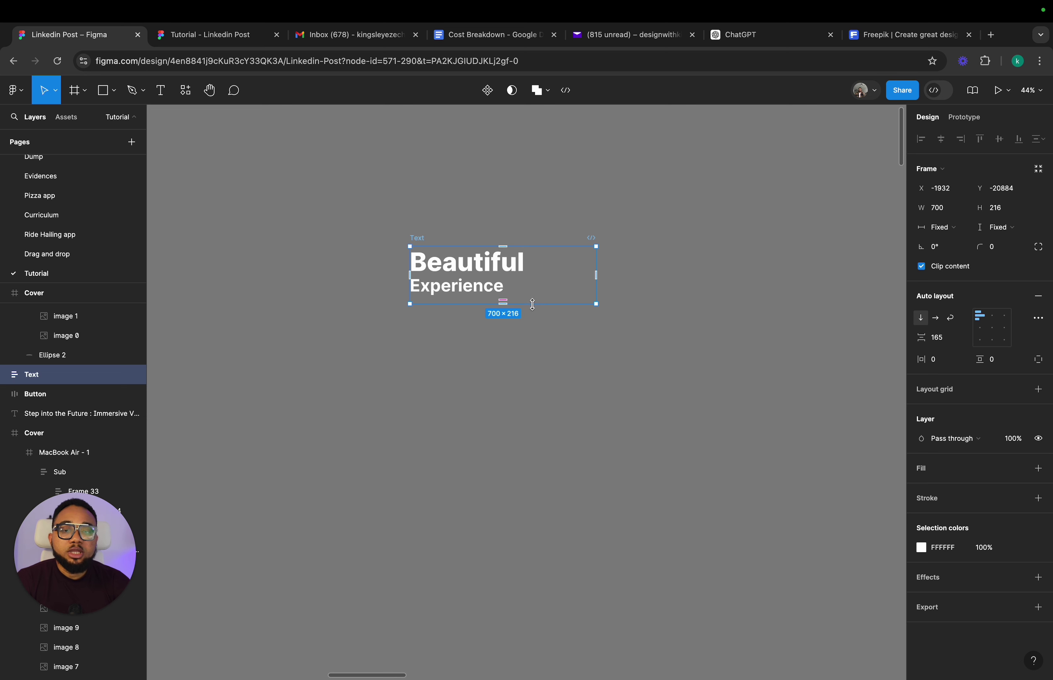
- Trim the Text frame to 200 tall and move it above the VR tagline
drag(530, 303, 530, 299)
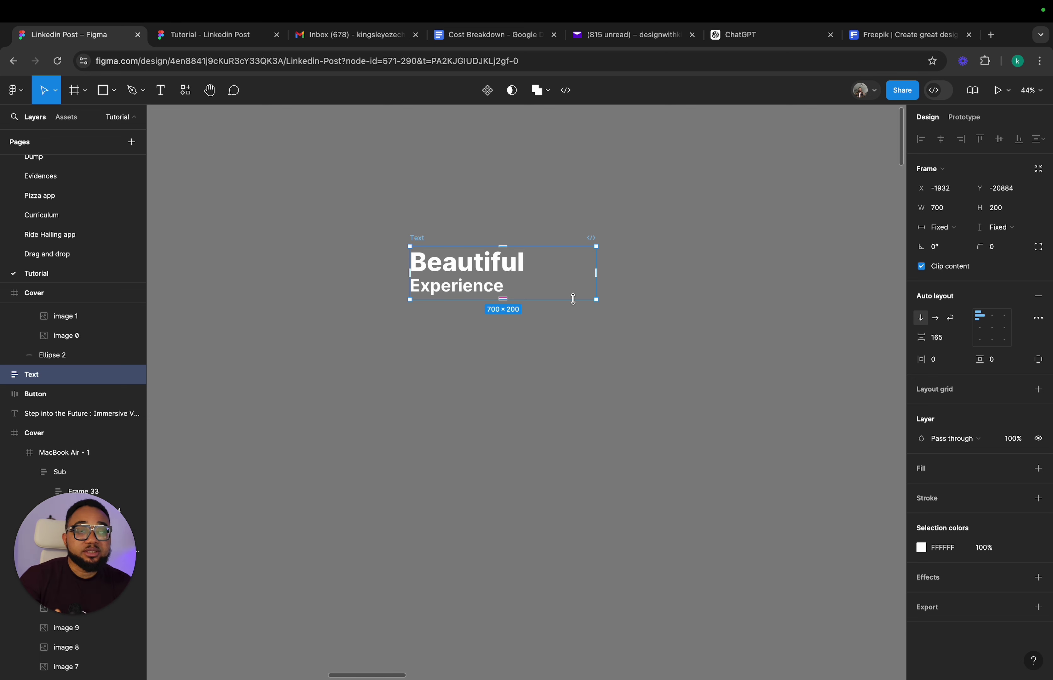
scroll(528, 300, down, 3)
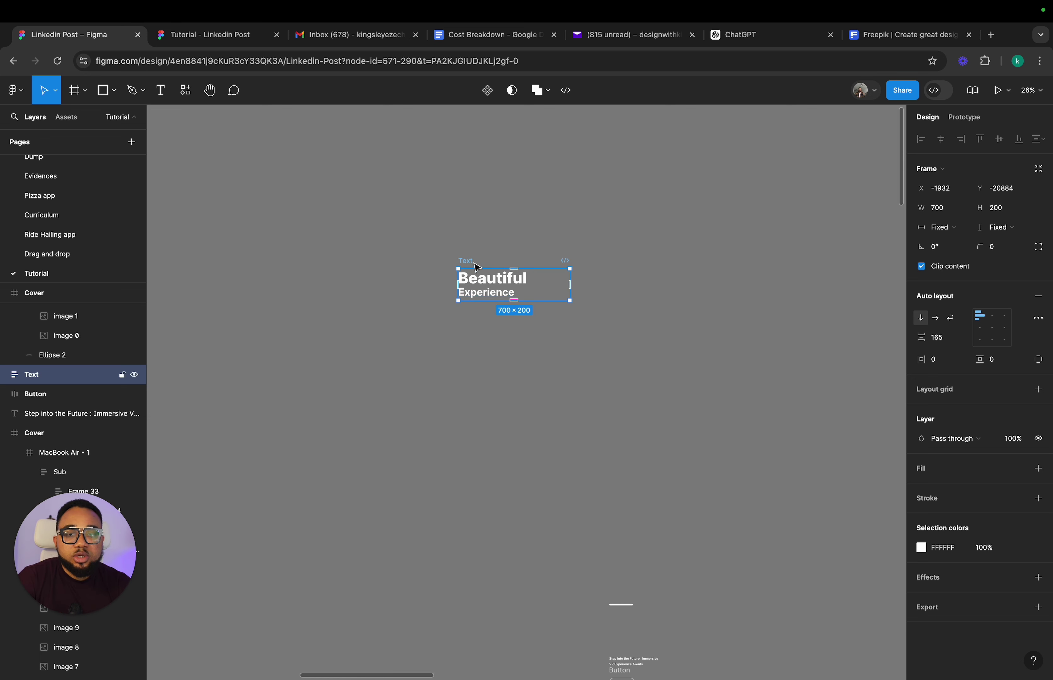
drag(474, 264, 533, 392)
scroll(531, 393, up, 5)
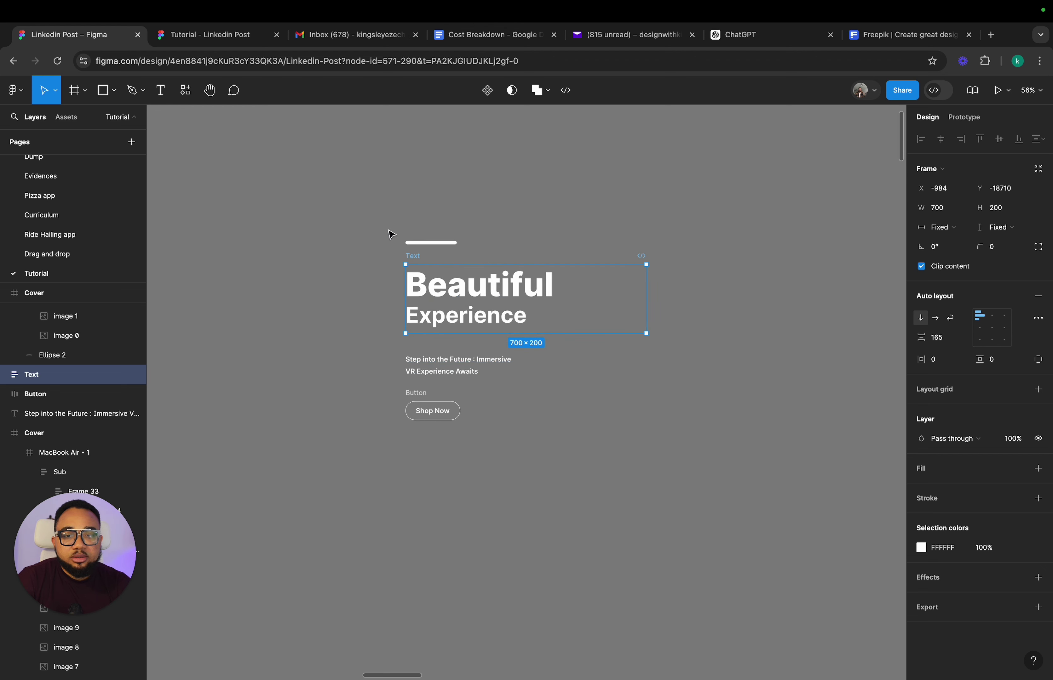
- Wrap the bar, headline, tagline and Shop Now button in a vertical auto-layout frame
click(385, 216)
drag(379, 198, 720, 502)
key(shift+a)
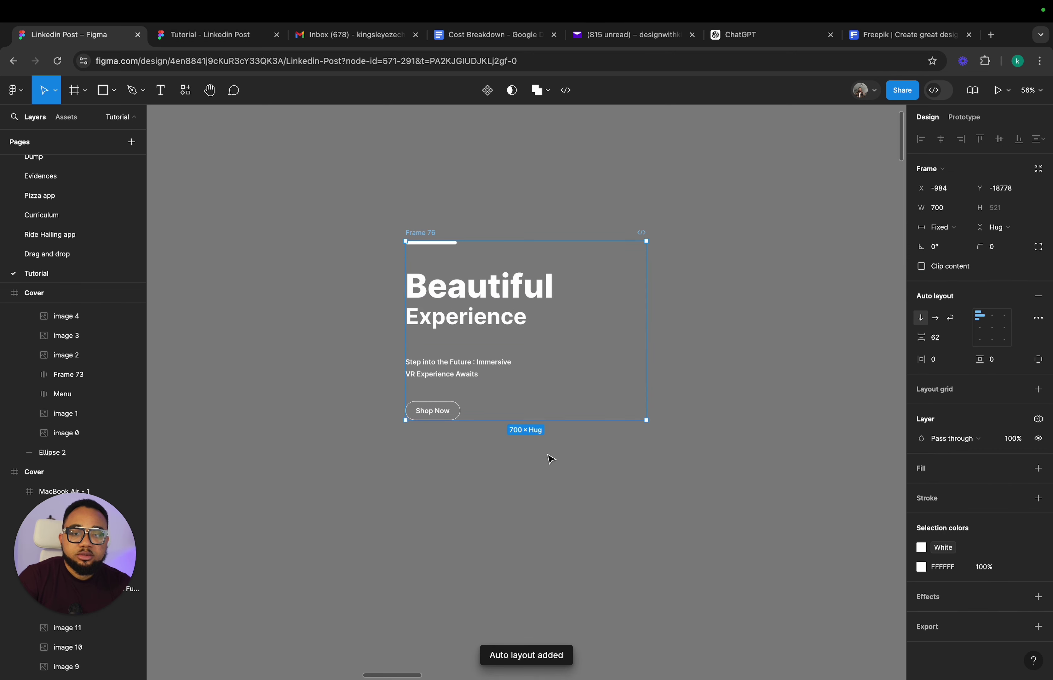
drag(527, 346, 527, 333)
click(508, 437)
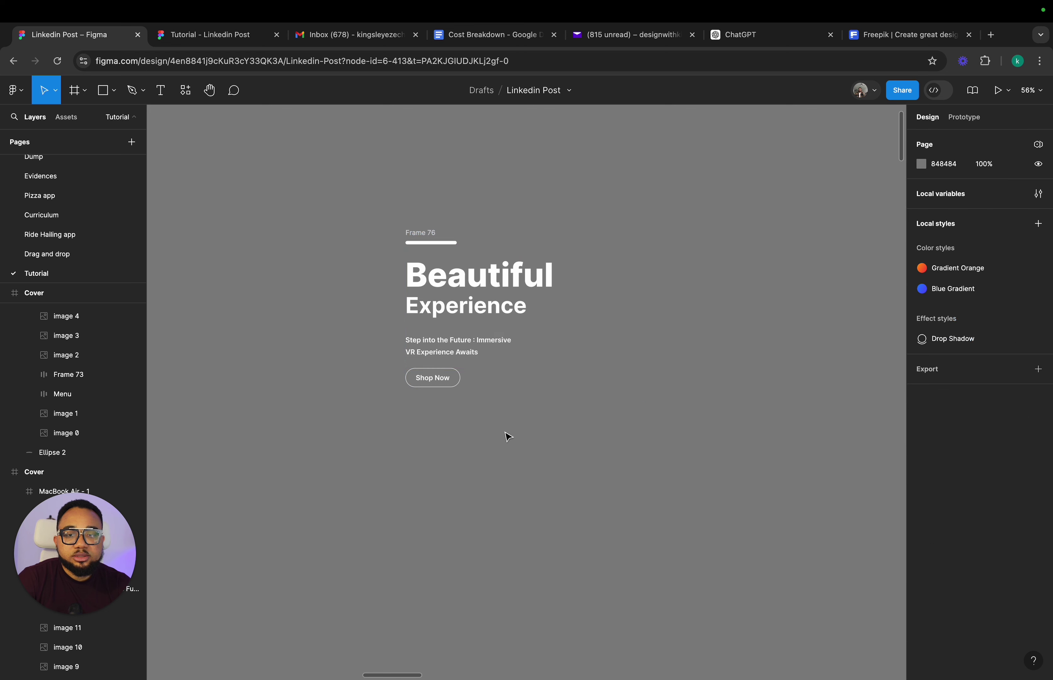
- Set Frame 76's item spacing to 20
scroll(508, 438, up, 5)
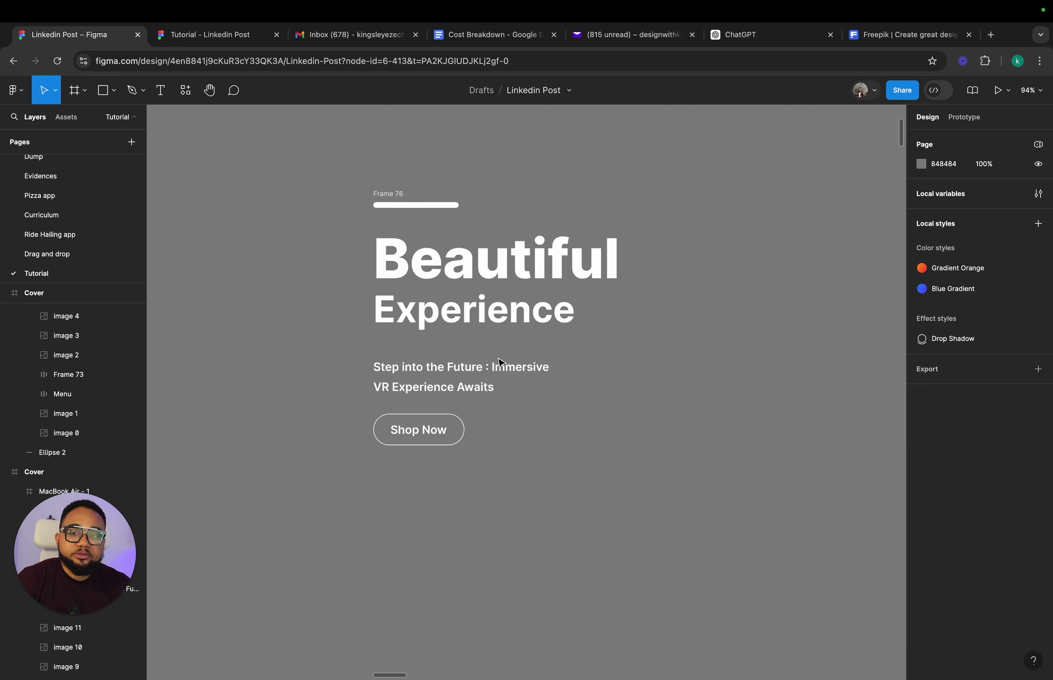
click(495, 332)
click(494, 371)
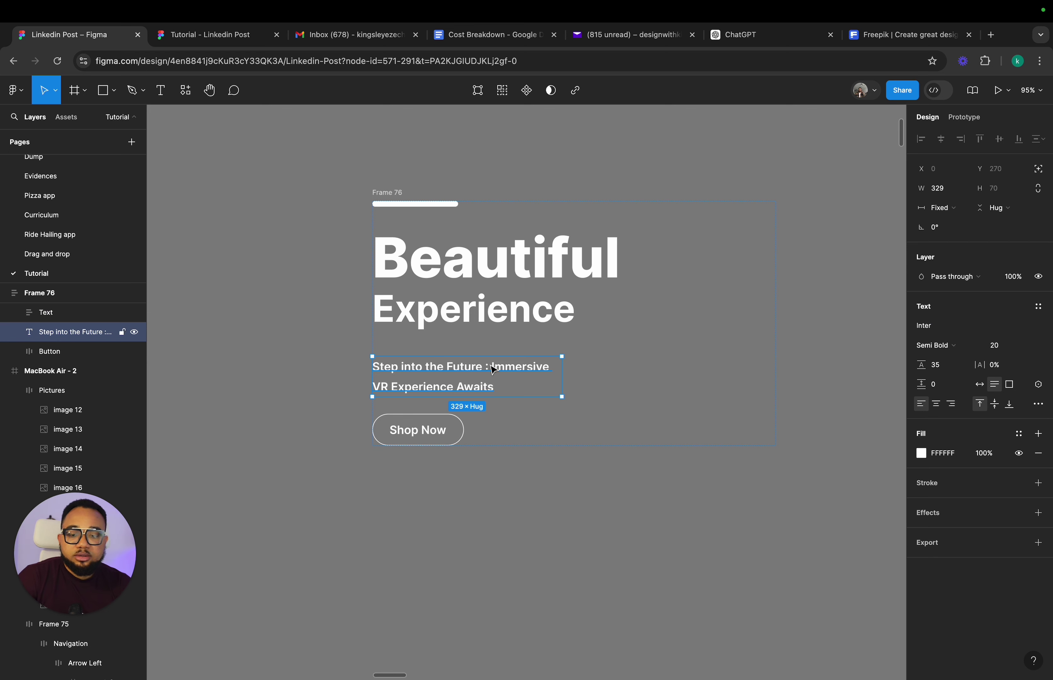
shift+click(503, 326)
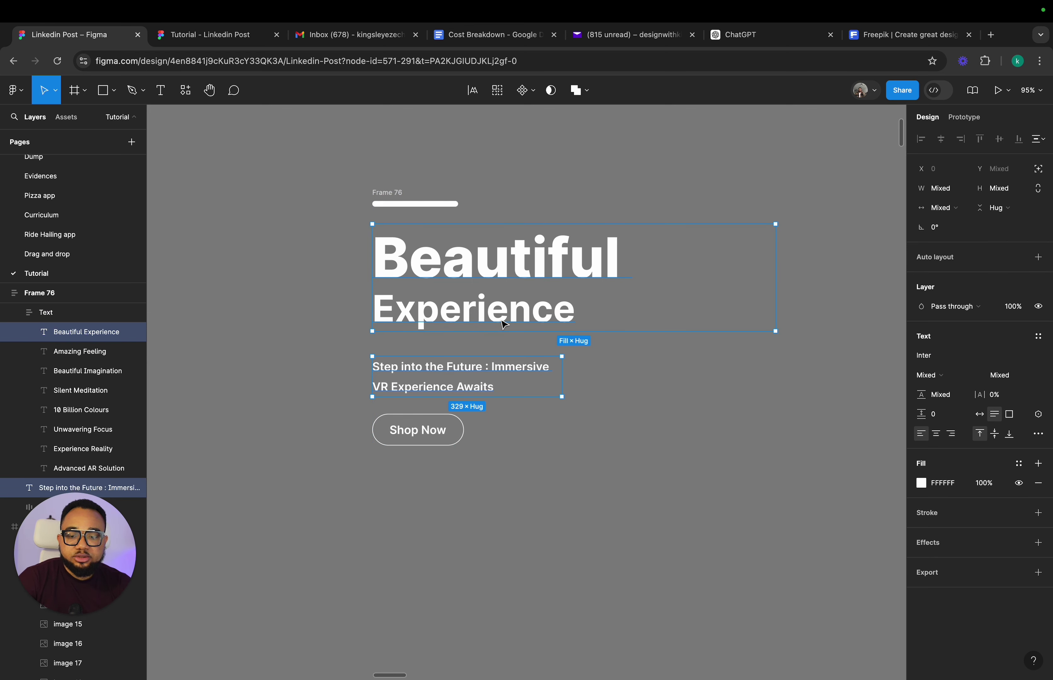
click(478, 540)
click(486, 311)
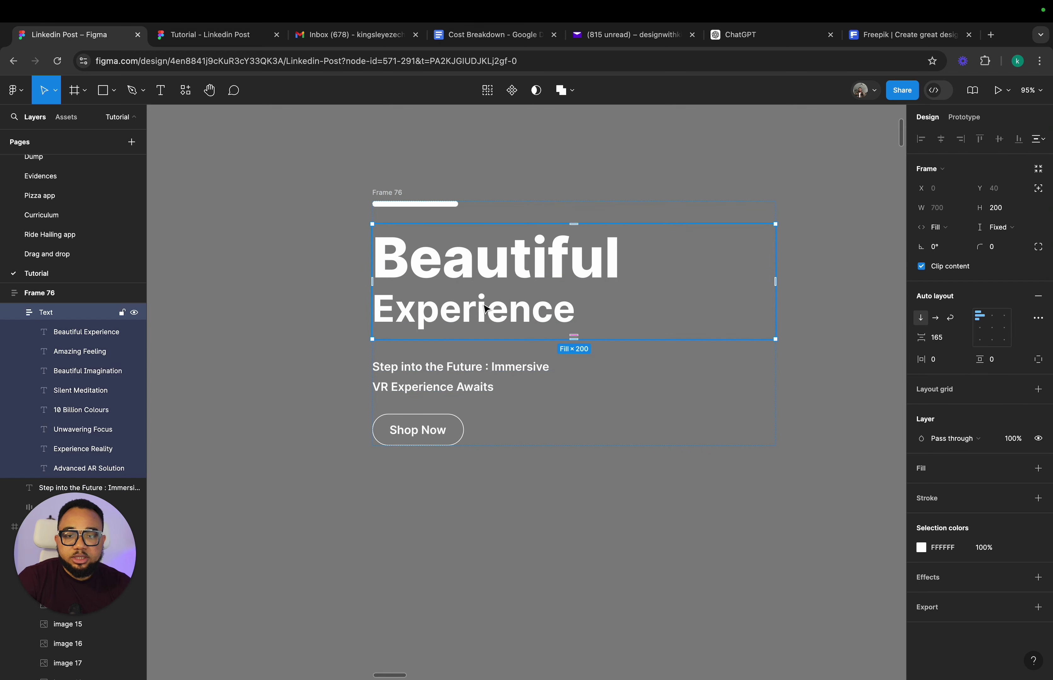
click(395, 194)
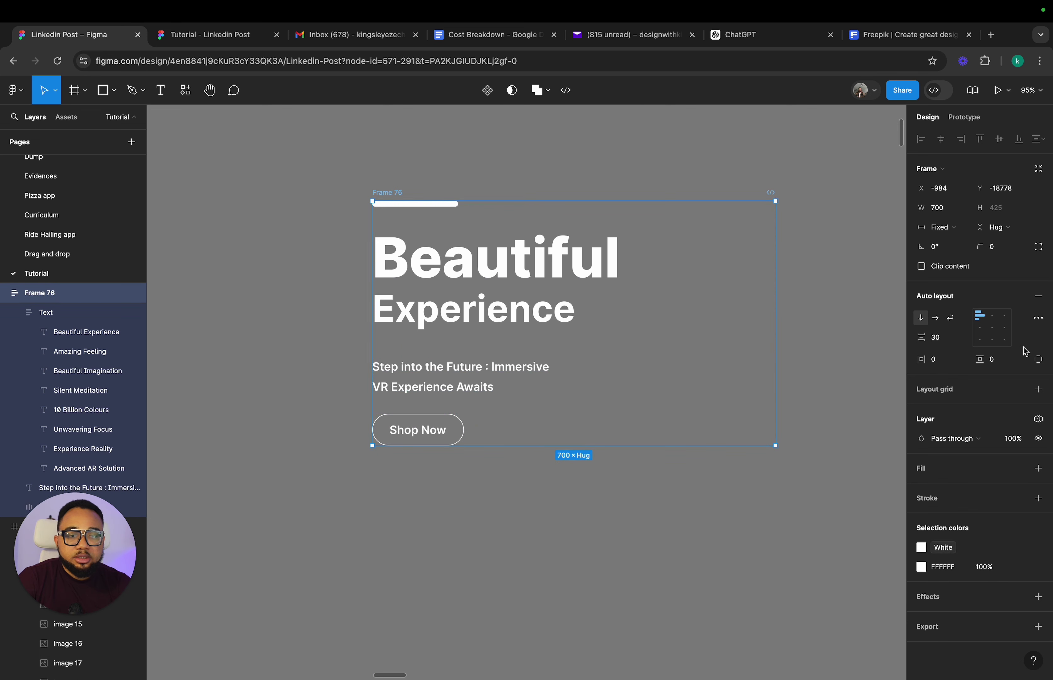
click(948, 343)
text(20)
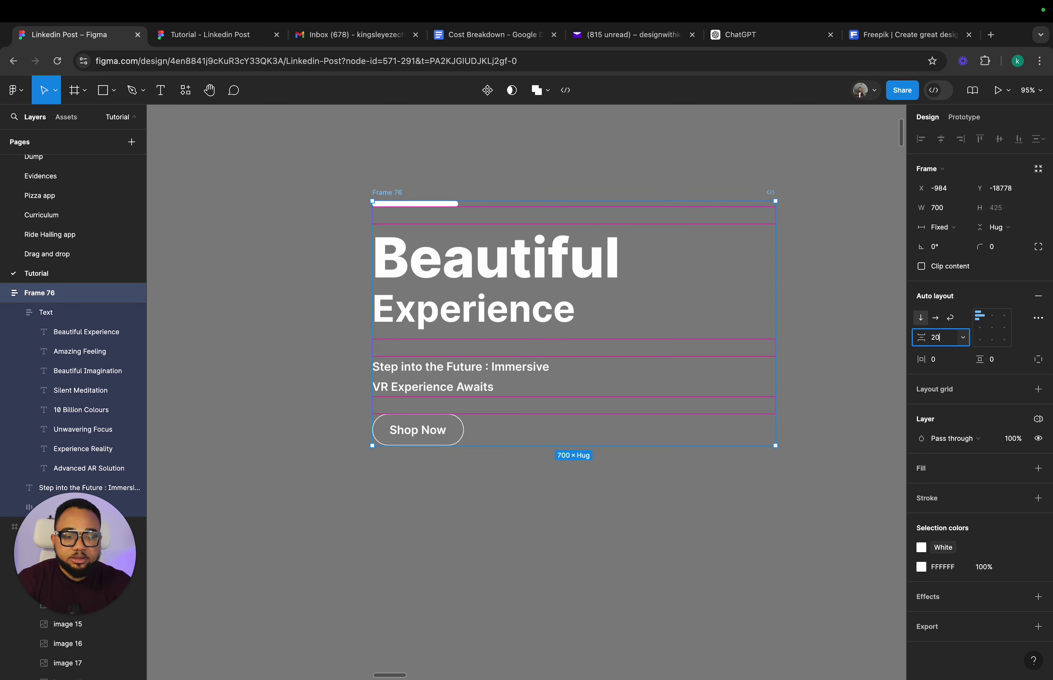
click(552, 500)
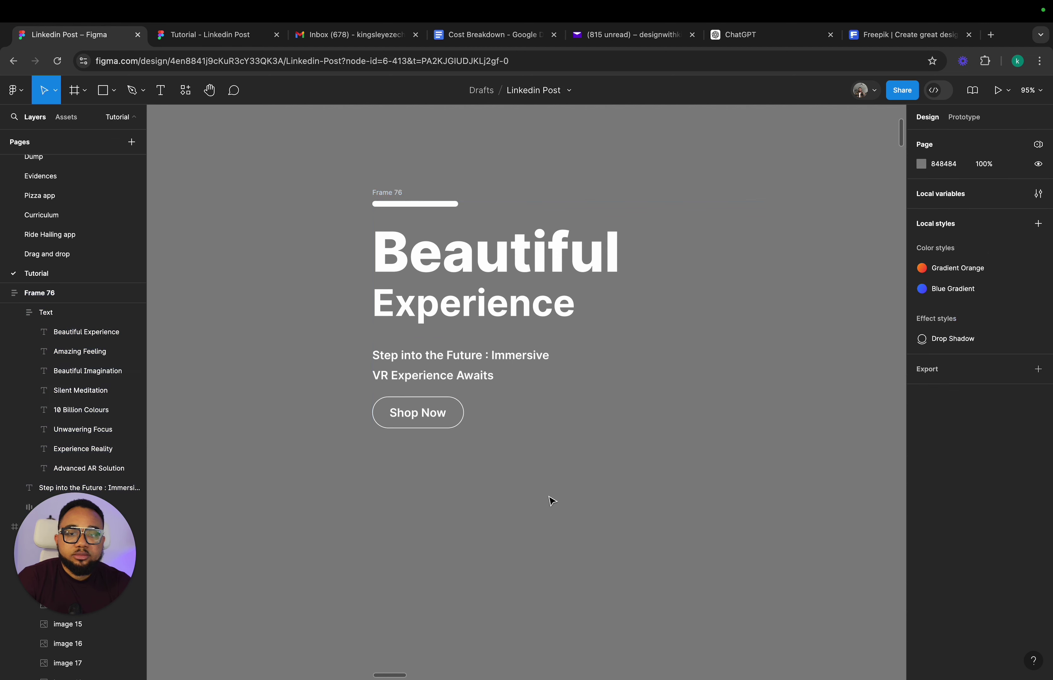
- Nudge Frame 76 right and rename it 'Text Wrap'
scroll(551, 500, down, 5)
scroll(550, 499, up, 3)
scroll(545, 500, right, 3)
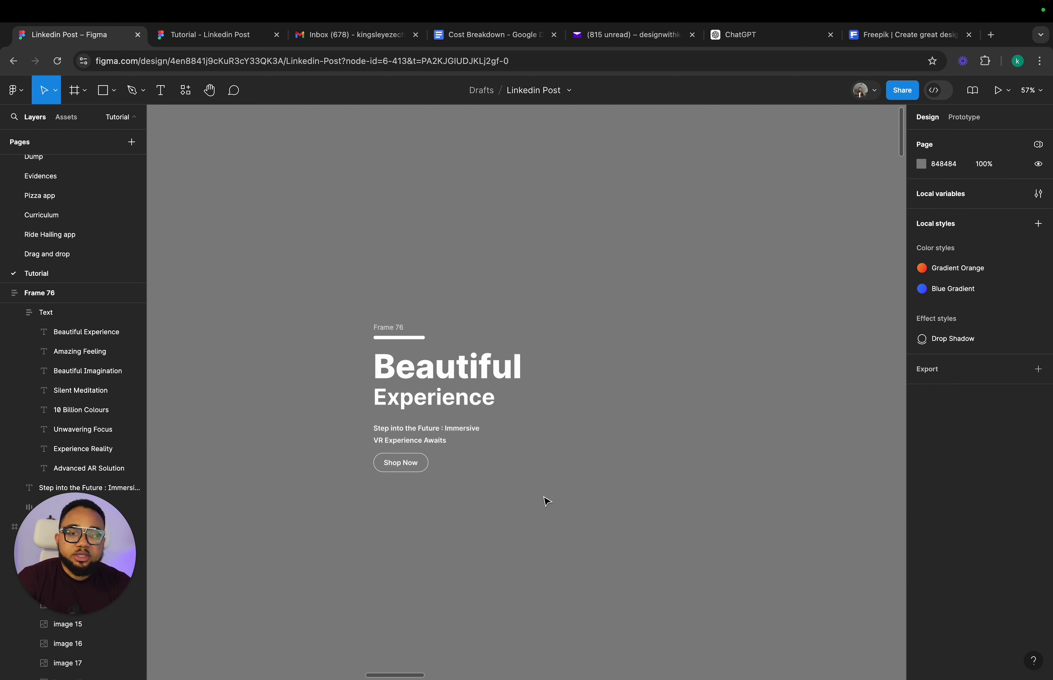
drag(397, 323, 410, 324)
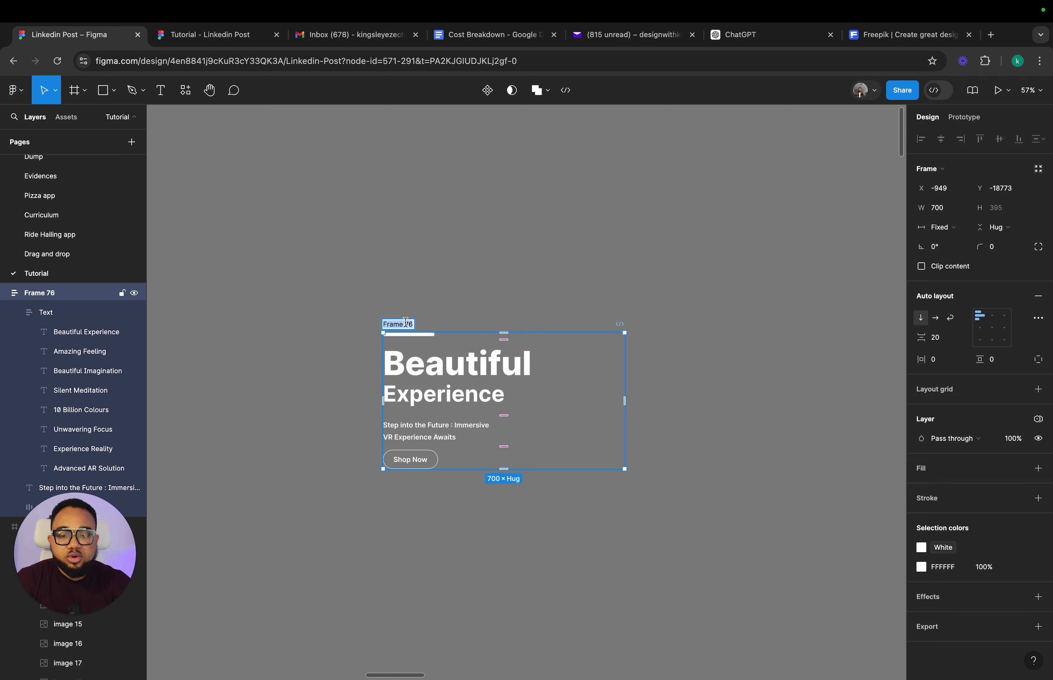
text(T)
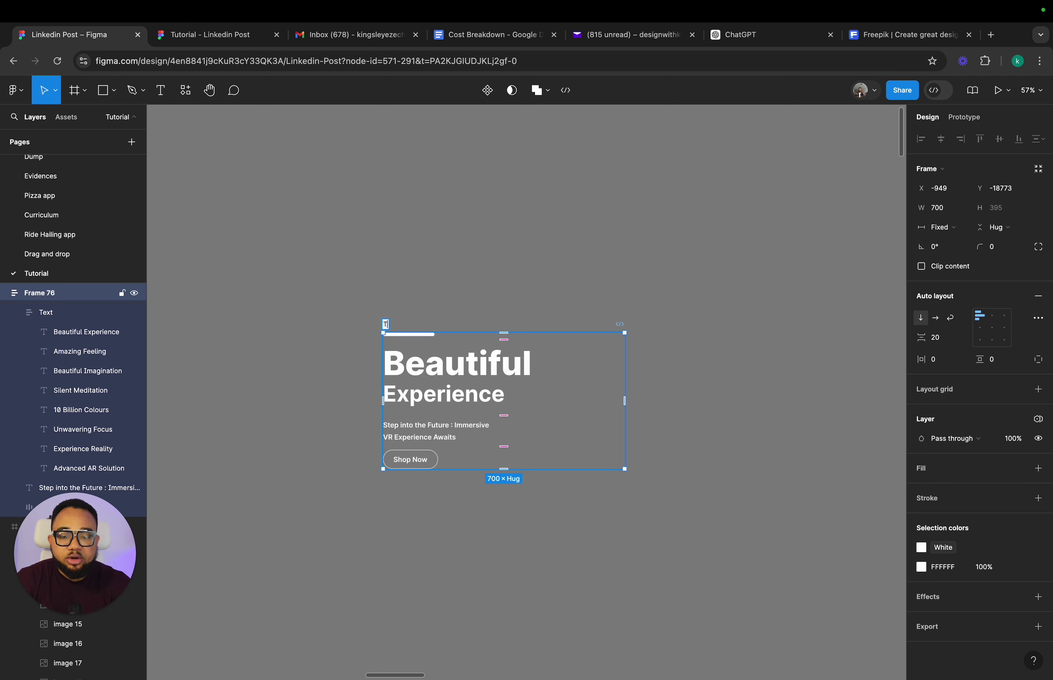
text(ext Wr)
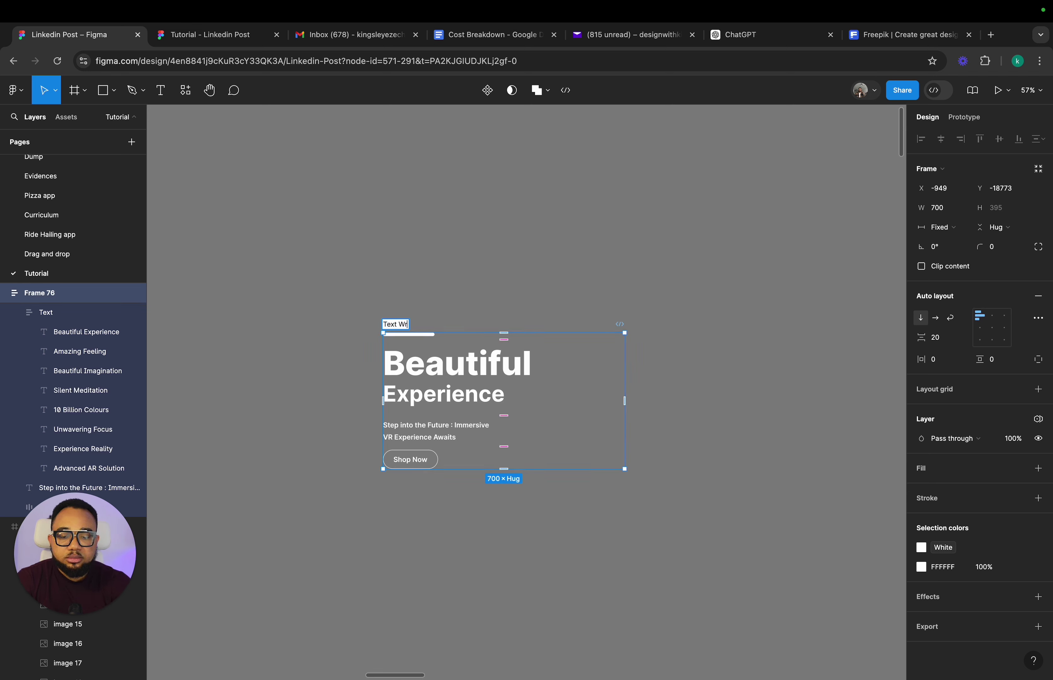
text(ap)
key(Return)
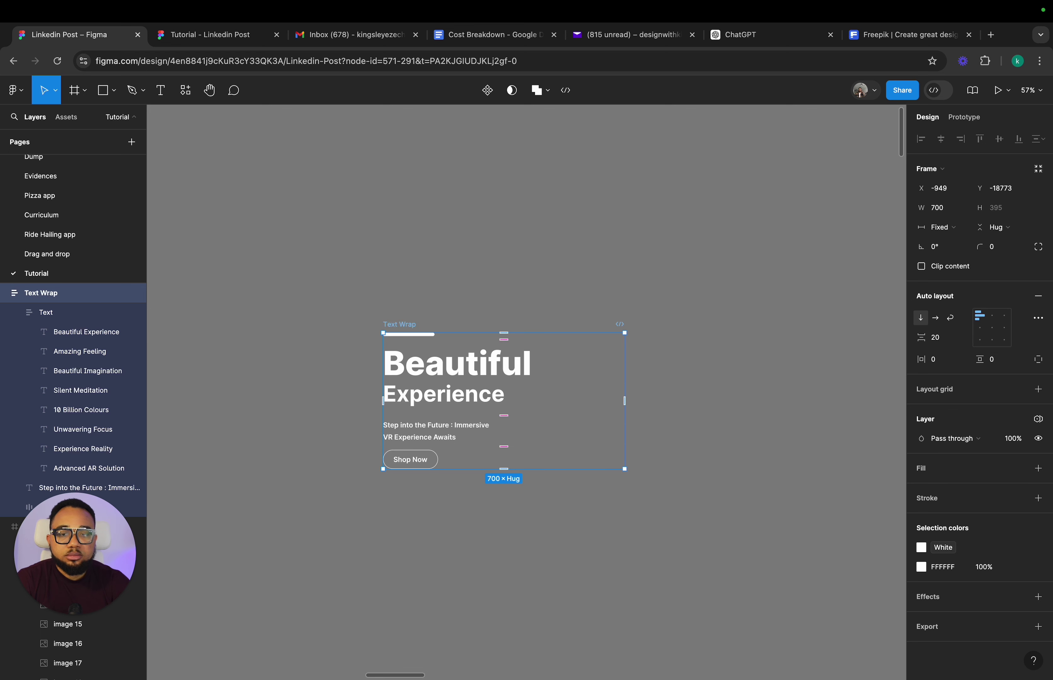
- Move Text Wrap into MacBook Air - 2 and auto-layout its headline and paragraph with 0 gap
scroll(423, 326, down, 5)
scroll(423, 325, right, 5)
drag(423, 326, 624, 283)
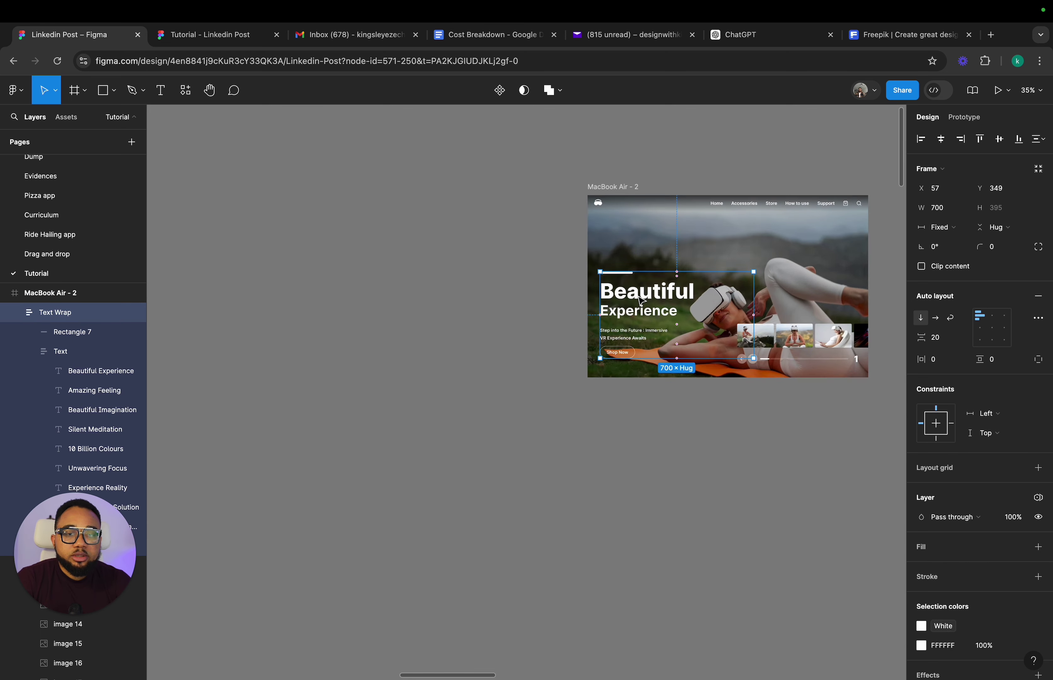
scroll(624, 283, up, 10)
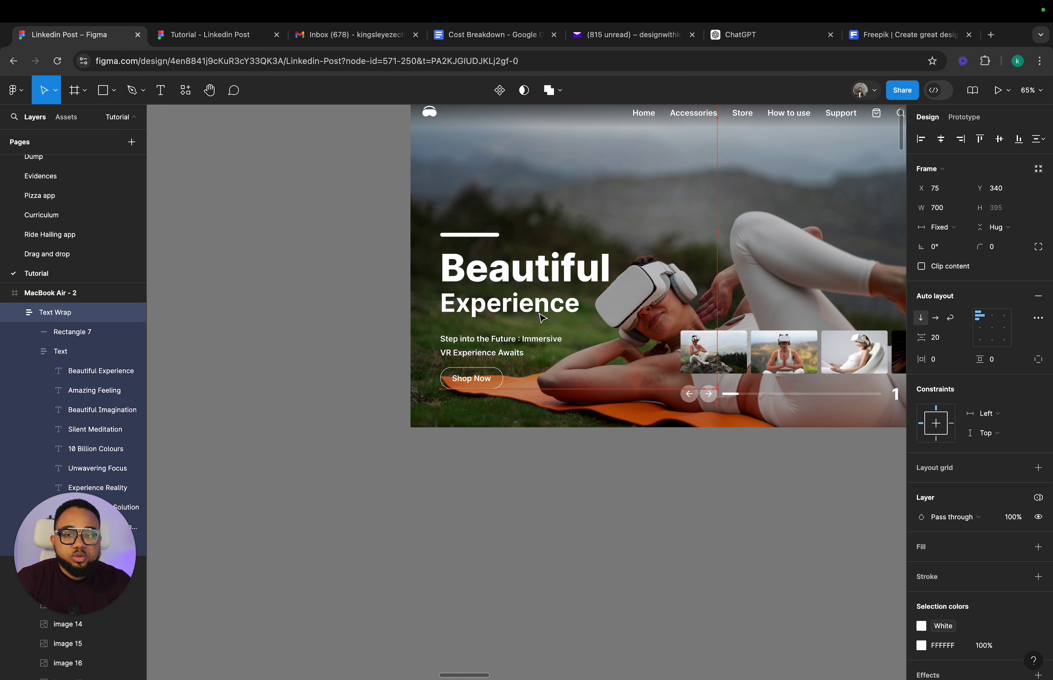
double_click(528, 311)
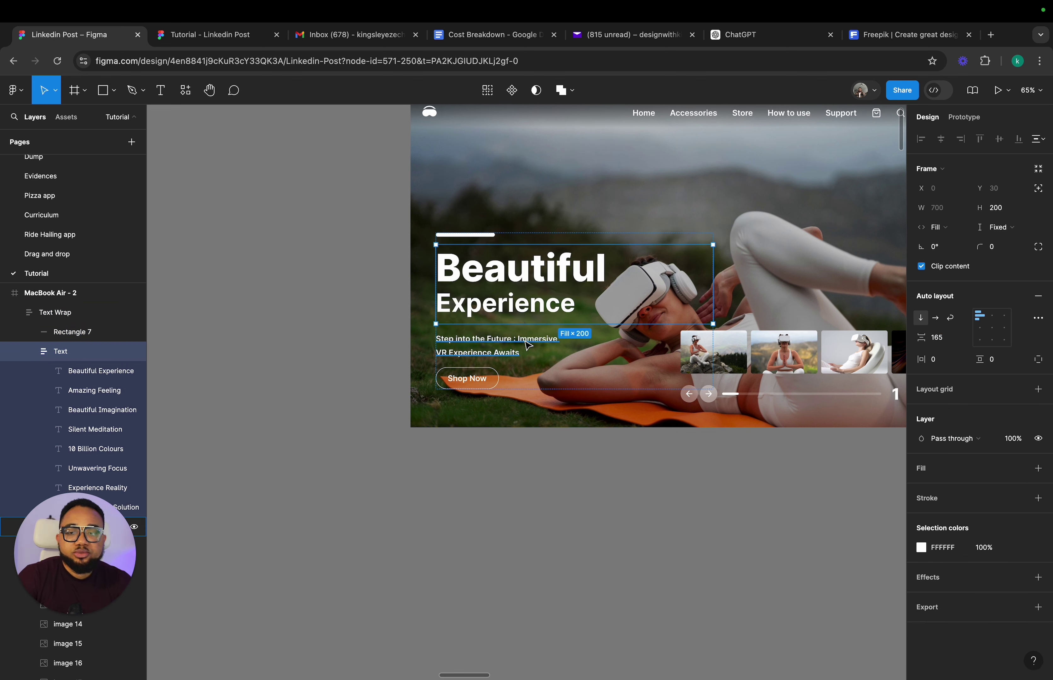
key(Return)
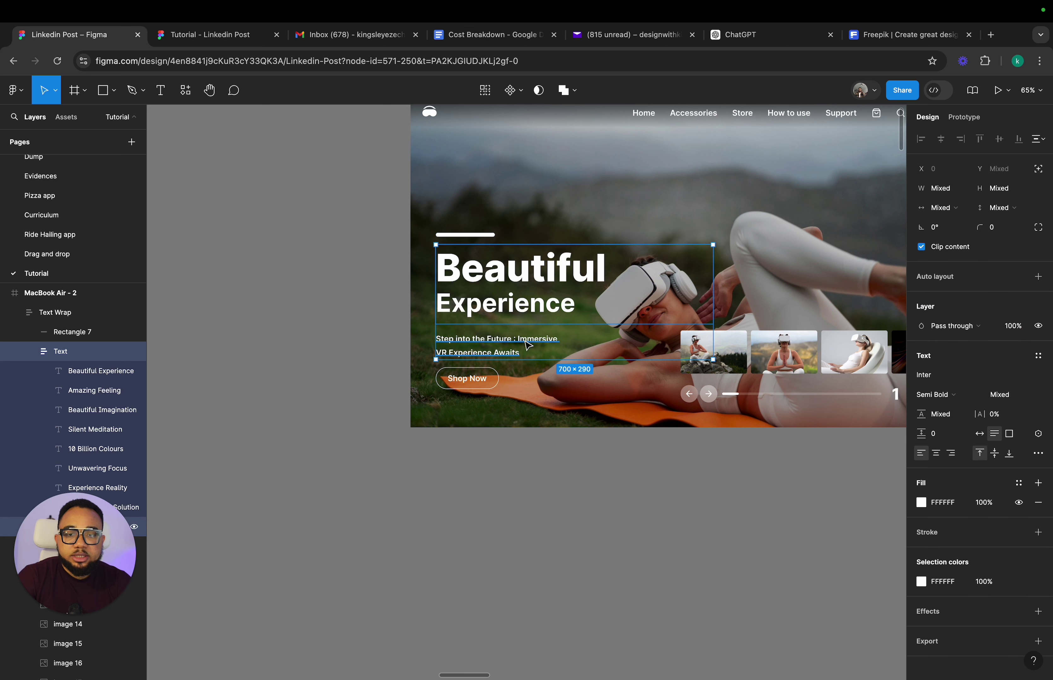
key(shift+a)
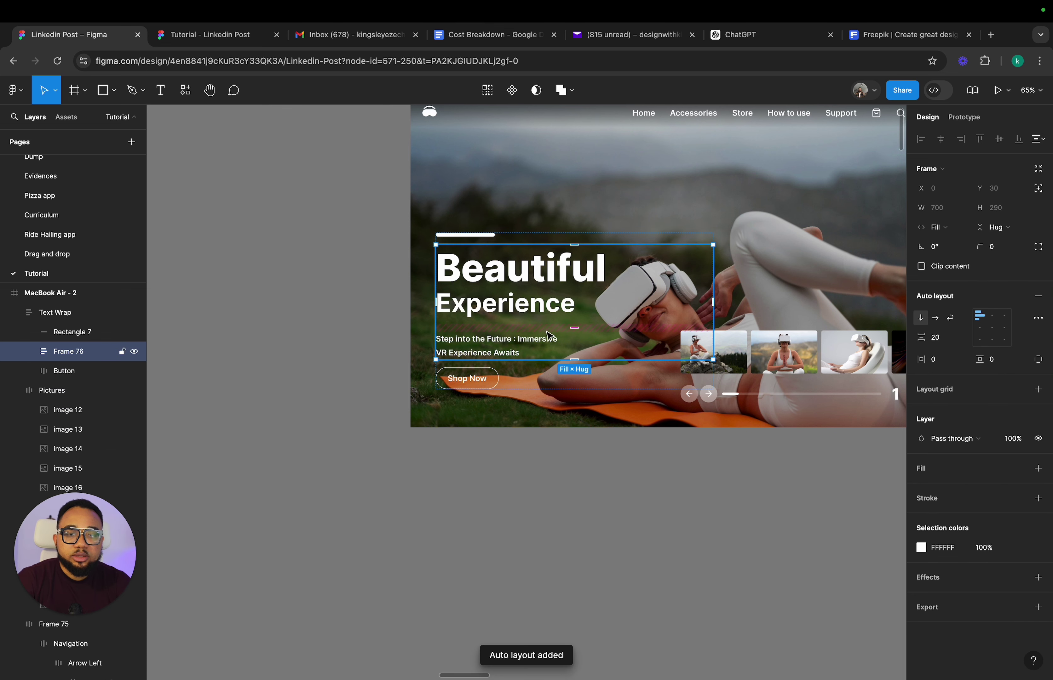
drag(572, 328, 573, 325)
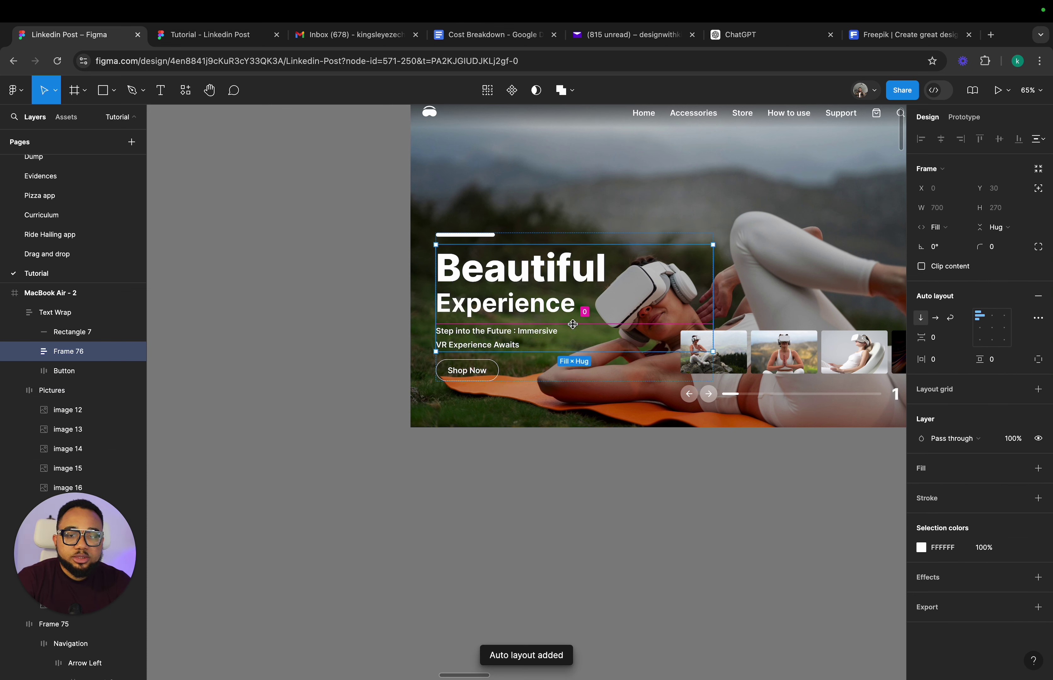
- Set Text Wrap's item spacing to 25 and raise it to x 60, y 256
click(410, 353)
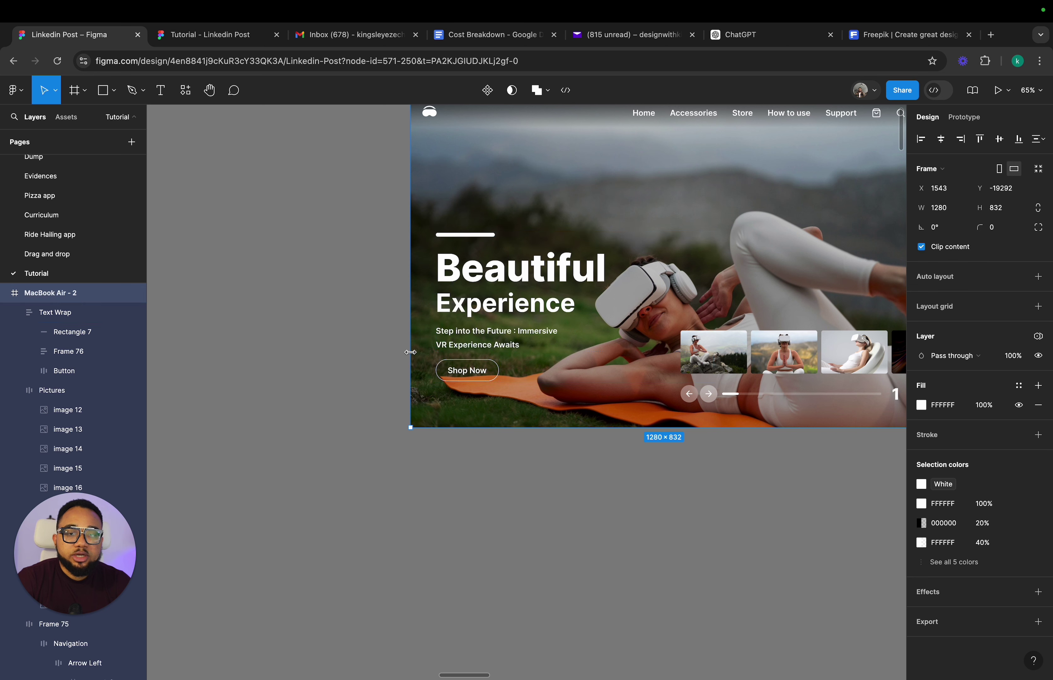
click(526, 365)
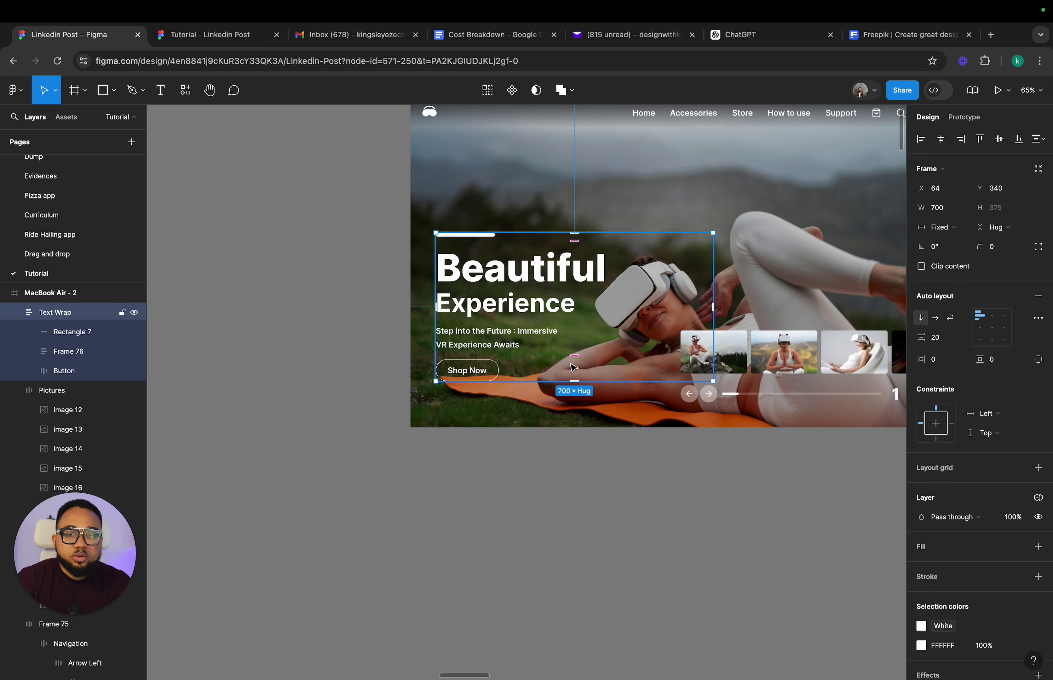
drag(575, 358, 575, 361)
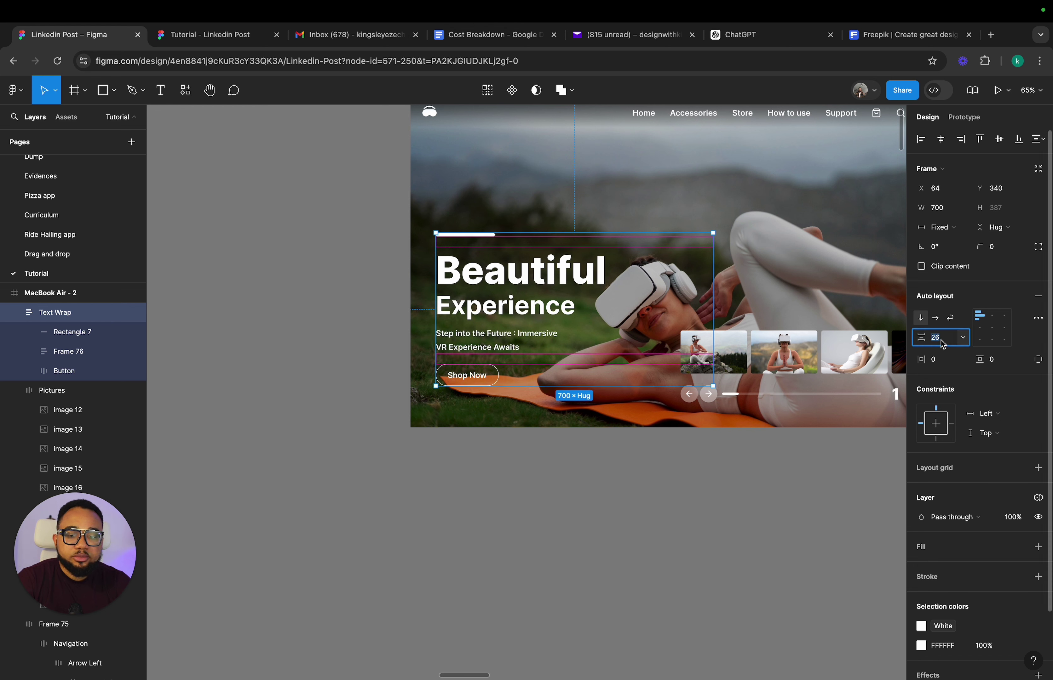
key(Down)
key(Return)
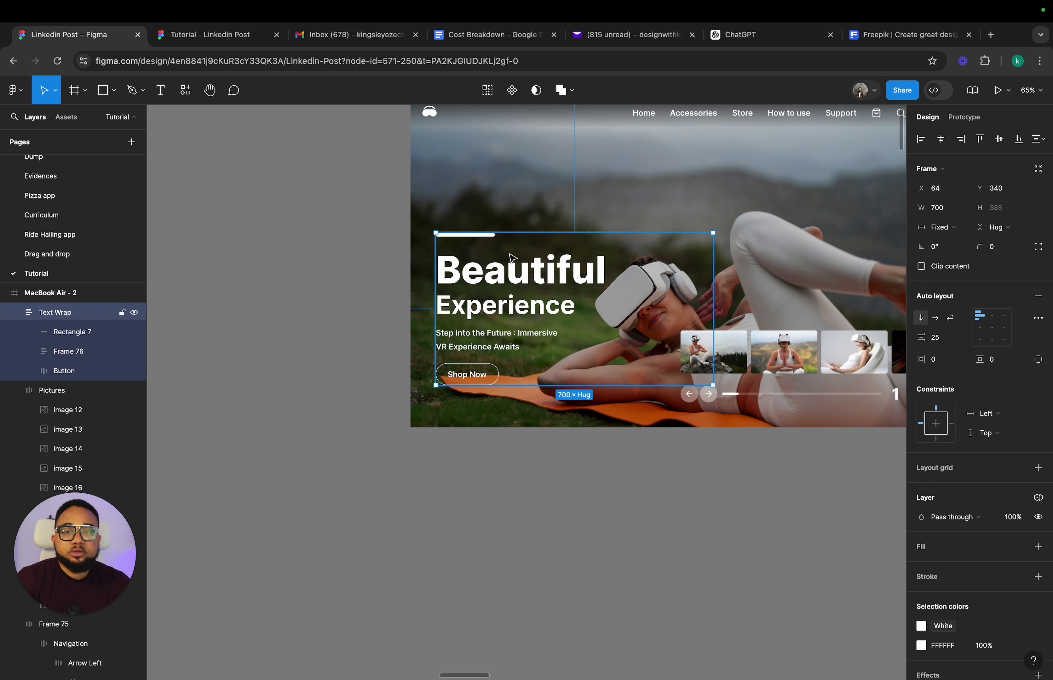
drag(510, 283, 508, 252)
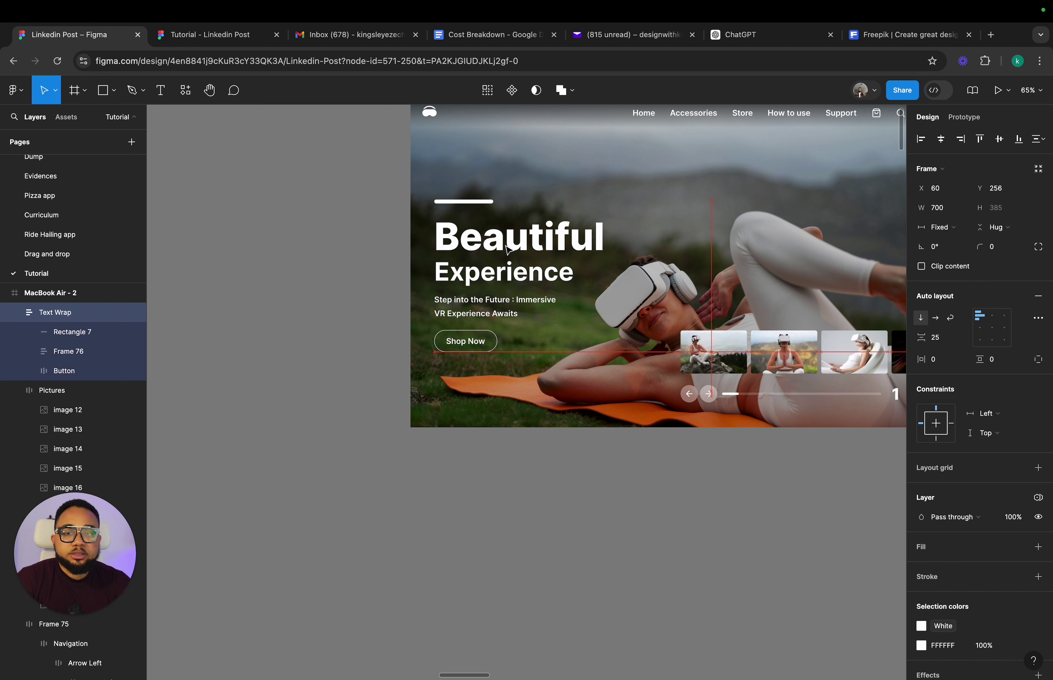
click(296, 270)
scroll(296, 271, down, 5)
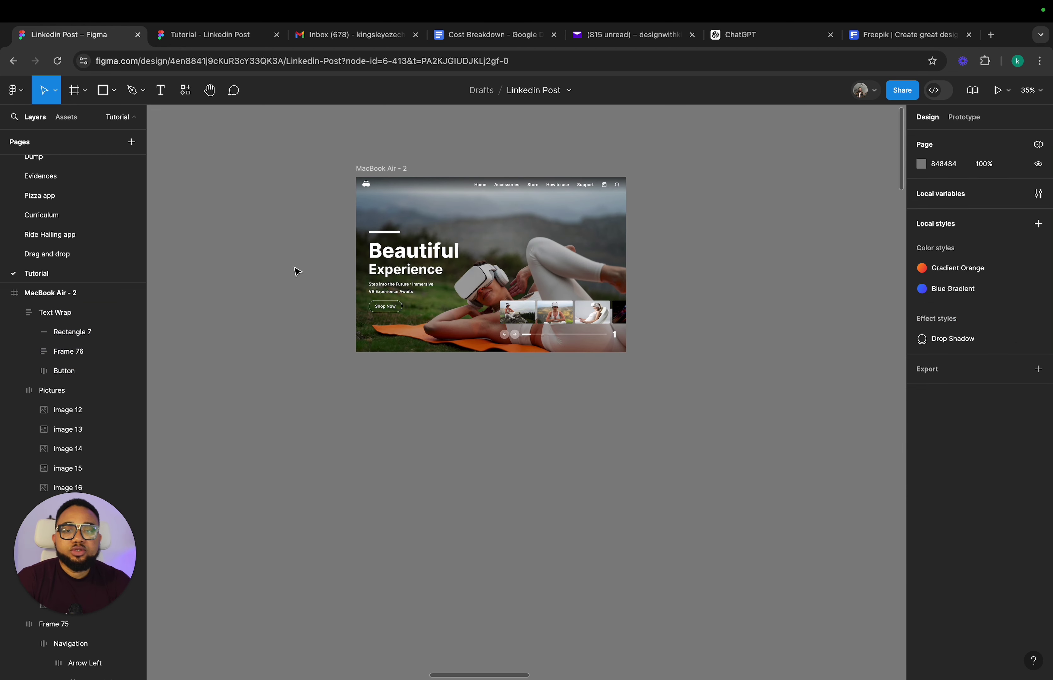
- Draw Frame 77, 1695×1131, around the MacBook Air - 2 design
scroll(295, 271, up, 3)
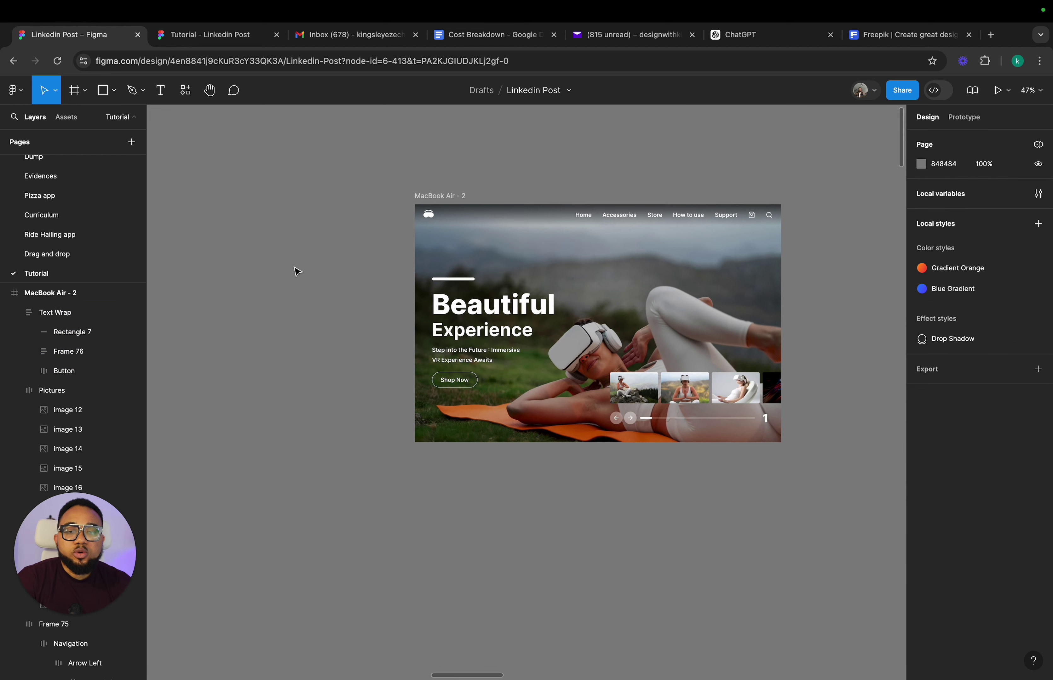
click(74, 94)
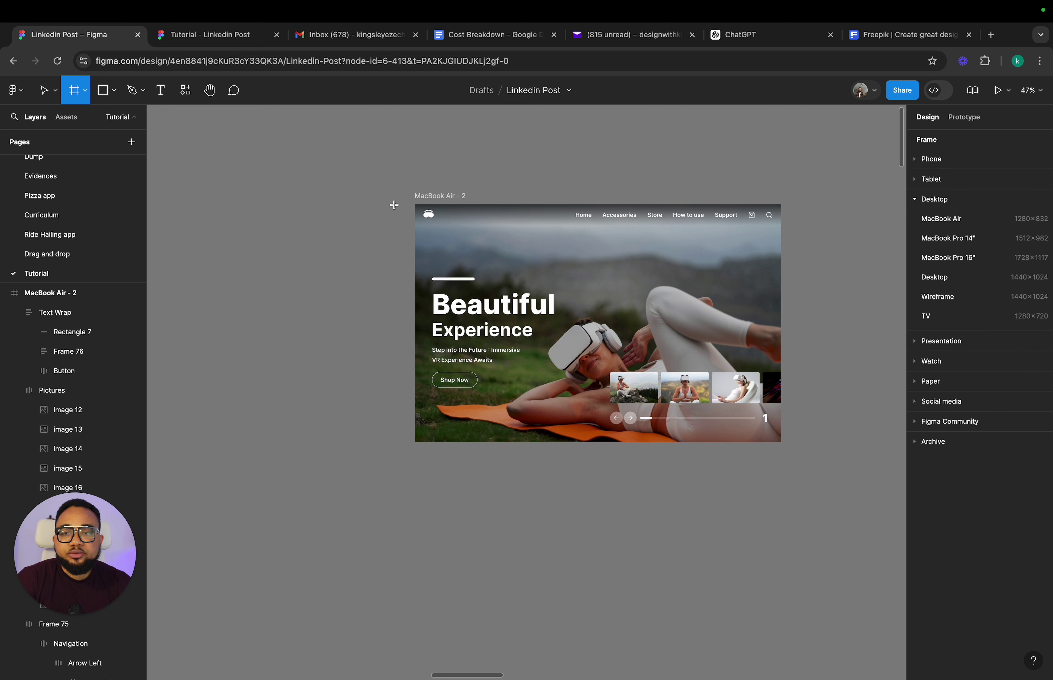
drag(361, 164, 846, 488)
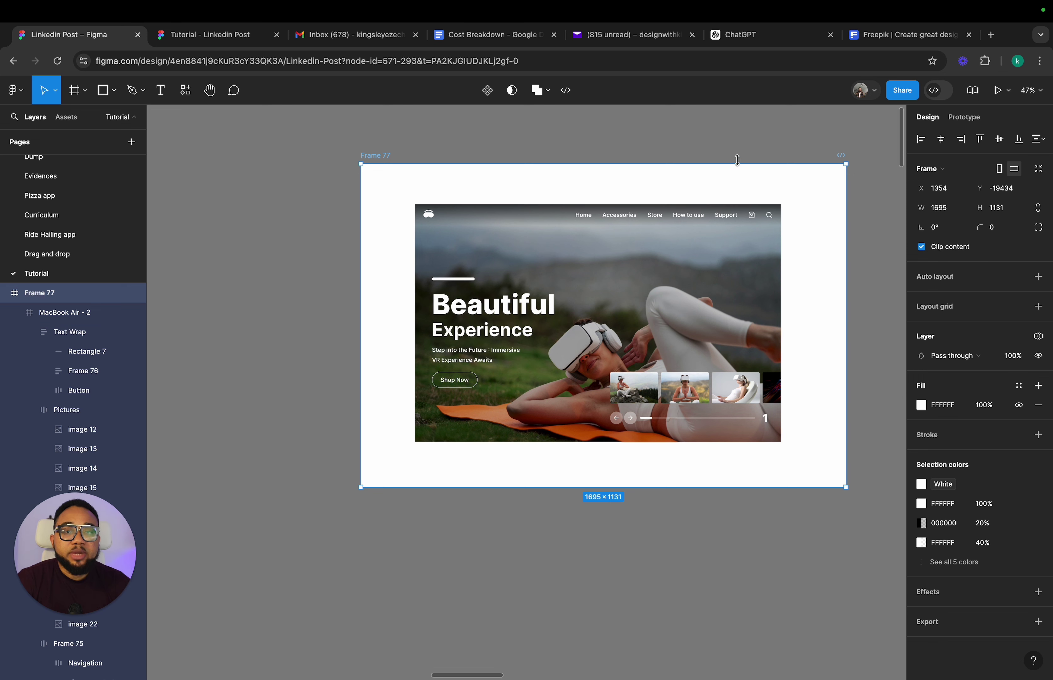
- Check the prototype background colour, EBEBEB, in the Prototype settings
click(968, 118)
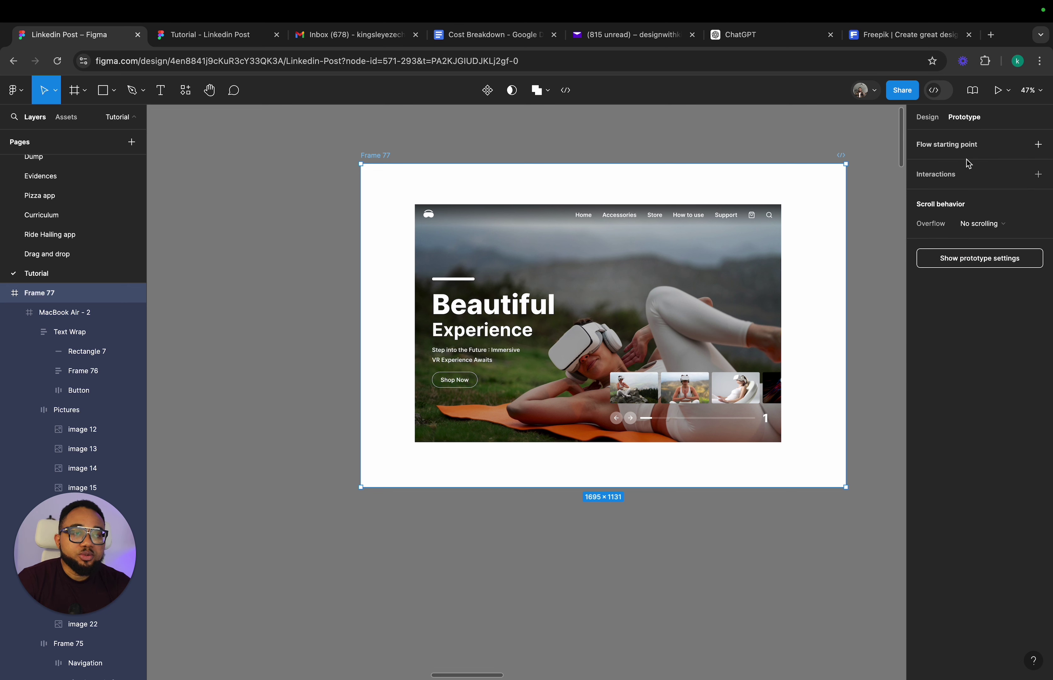
click(971, 266)
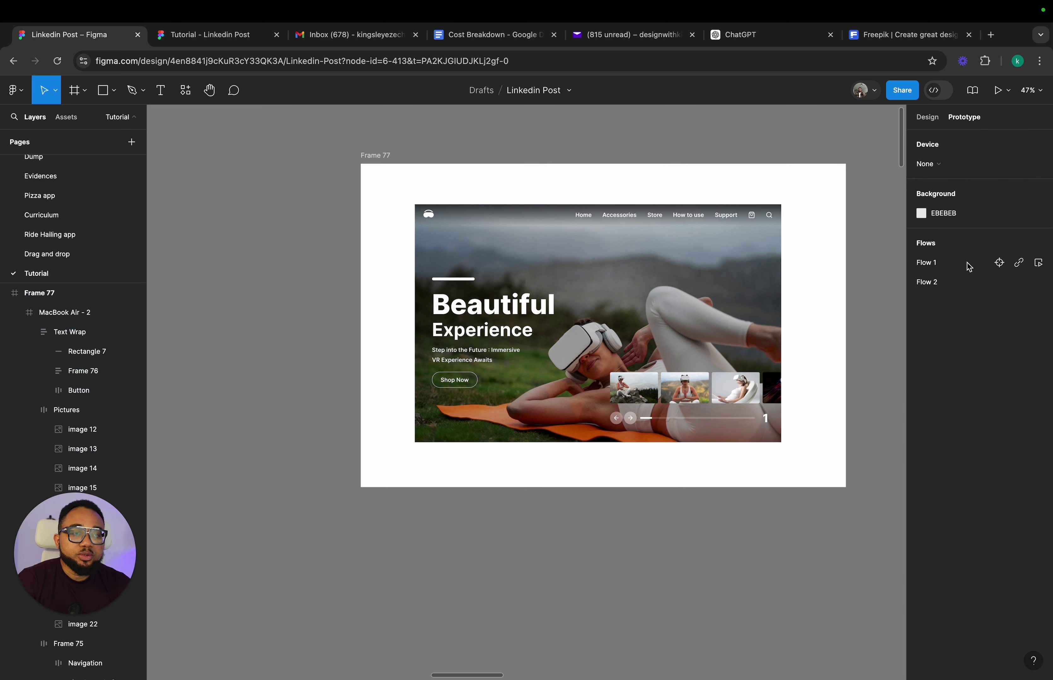
click(944, 215)
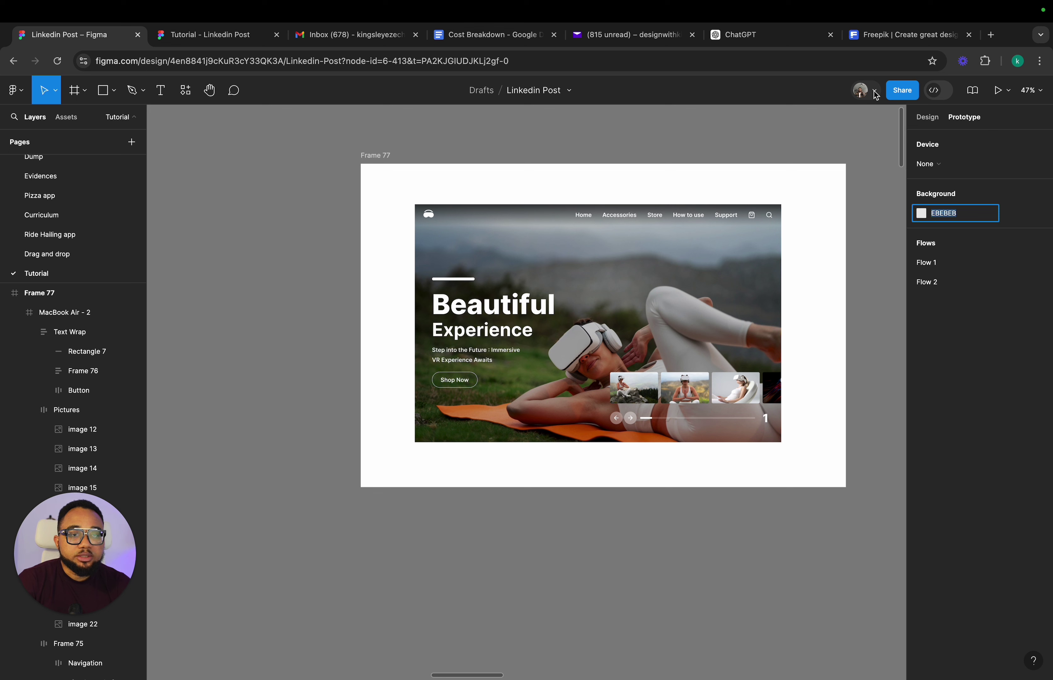
click(927, 116)
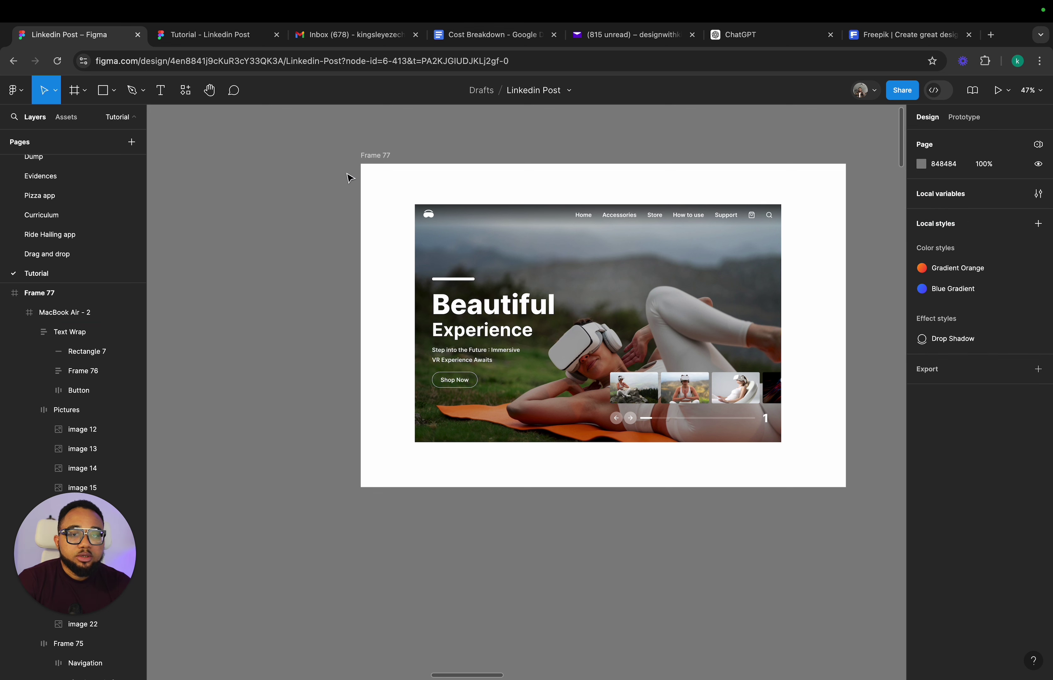
- Set Frame 77's fill to hex EBEBEB
click(380, 158)
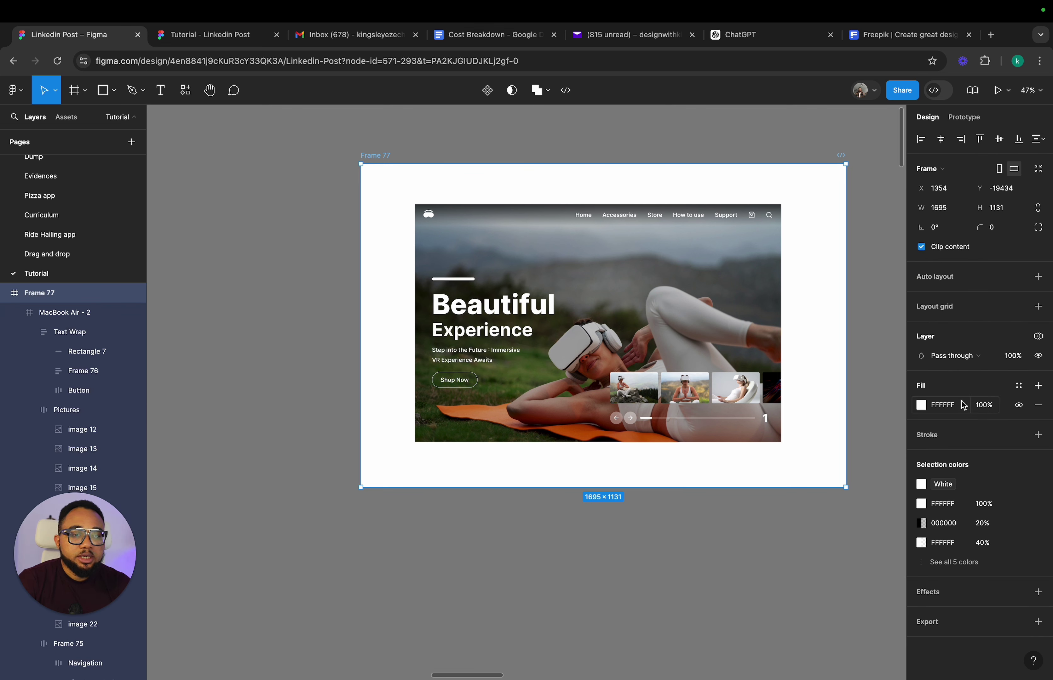
click(947, 406)
text(EBEBEB)
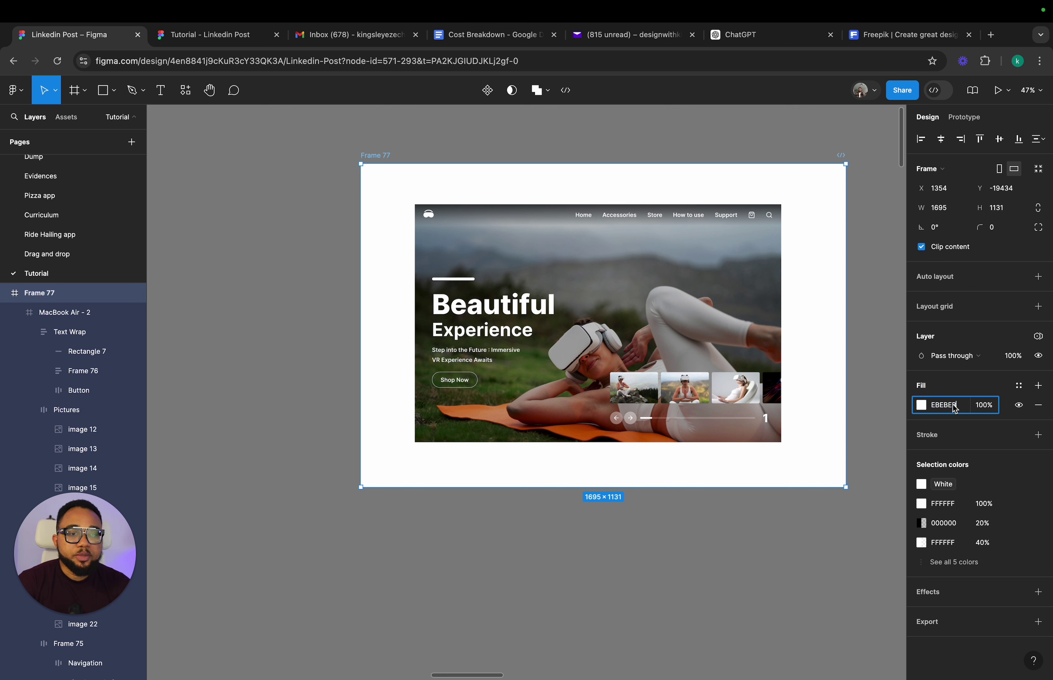
key(Return)
click(777, 571)
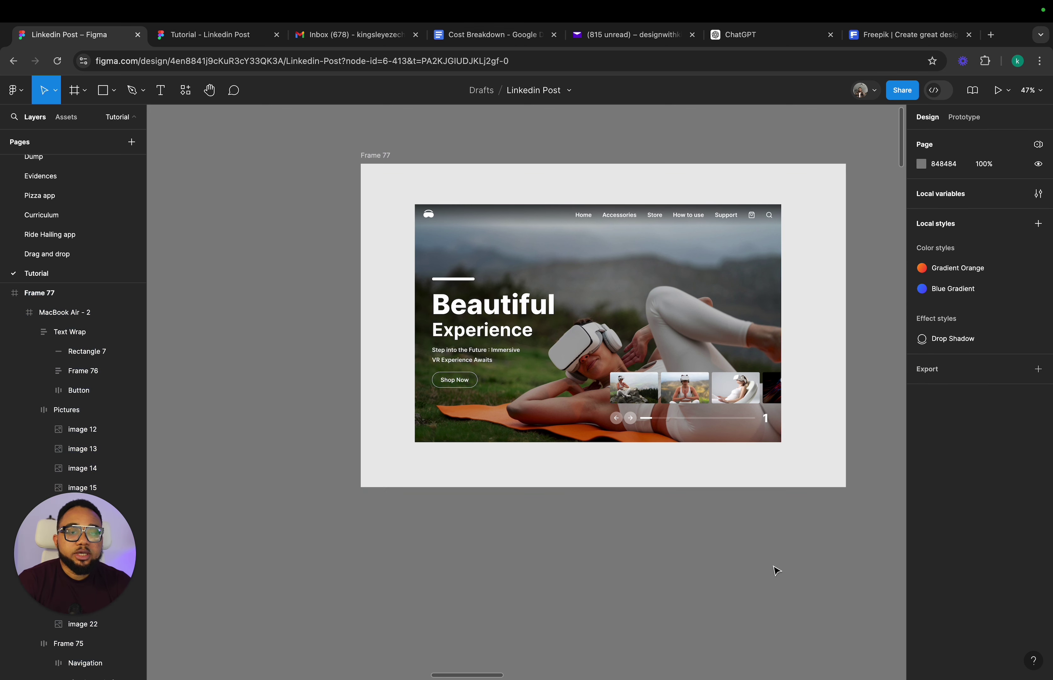
scroll(777, 571, right, 5)
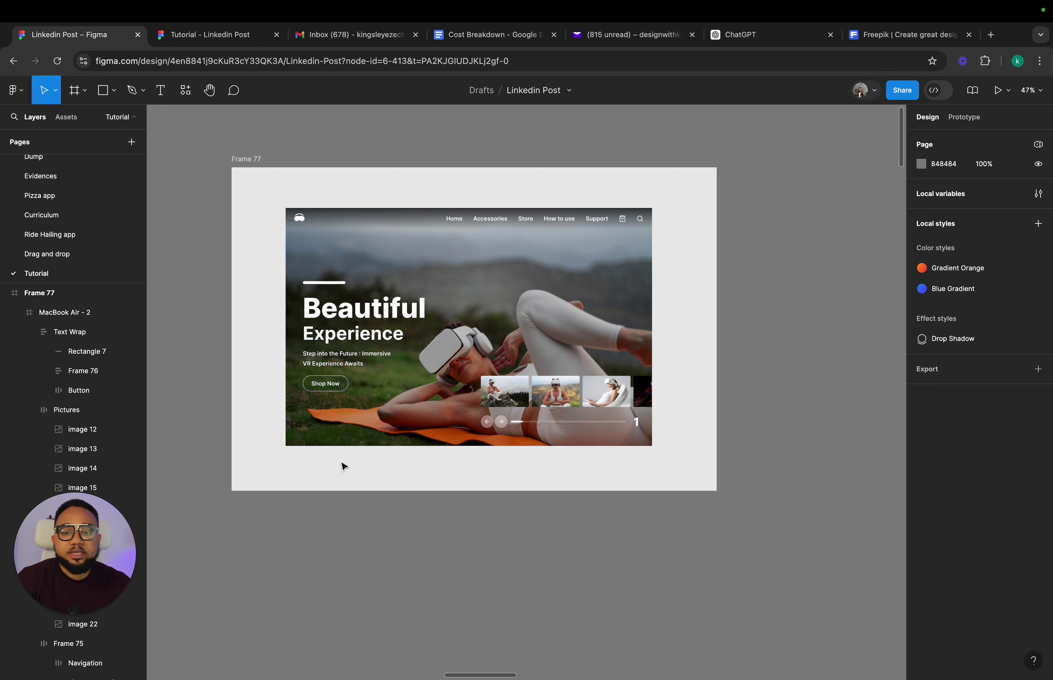
- Draw a wide, flat ellipse beneath the MacBook mockup and flatten its lower edge
click(113, 91)
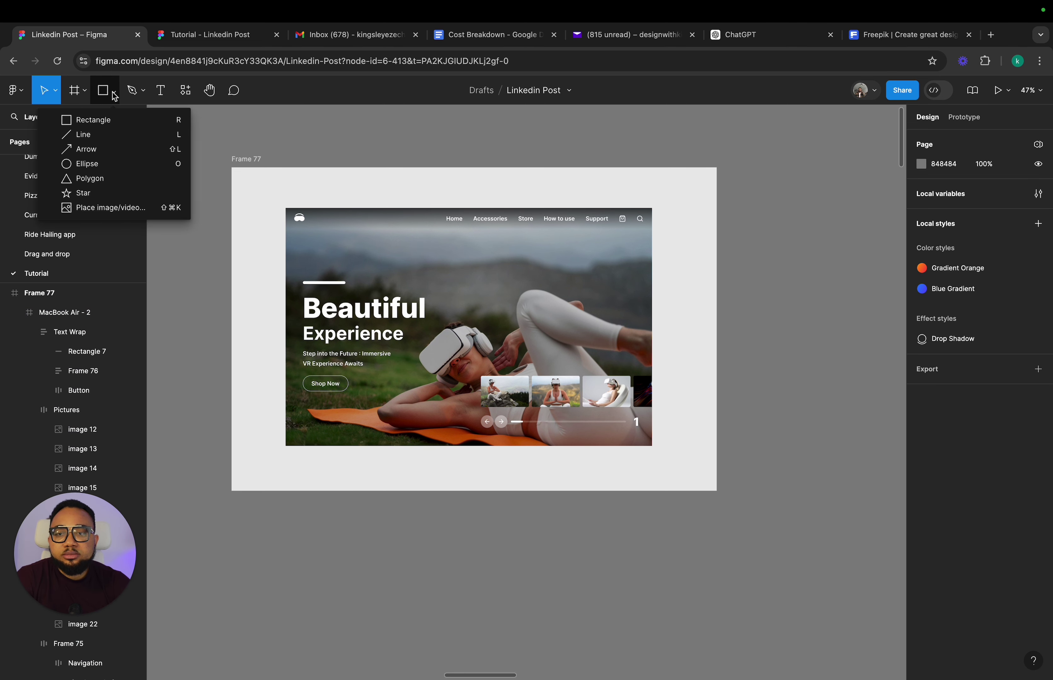
click(108, 165)
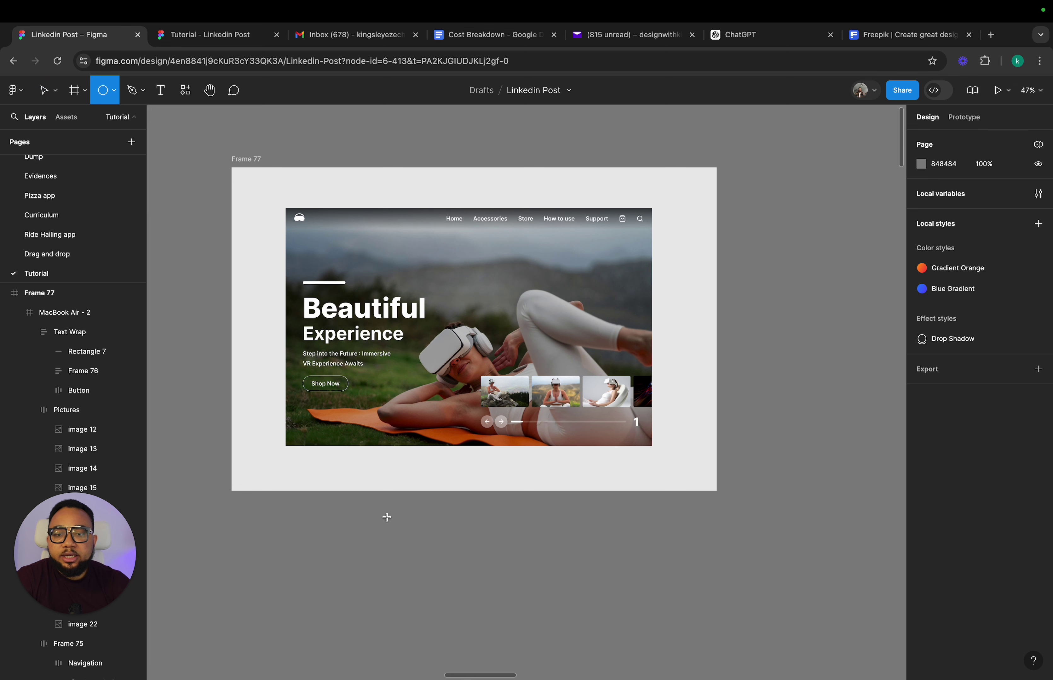
drag(287, 456, 668, 479)
drag(492, 457, 491, 464)
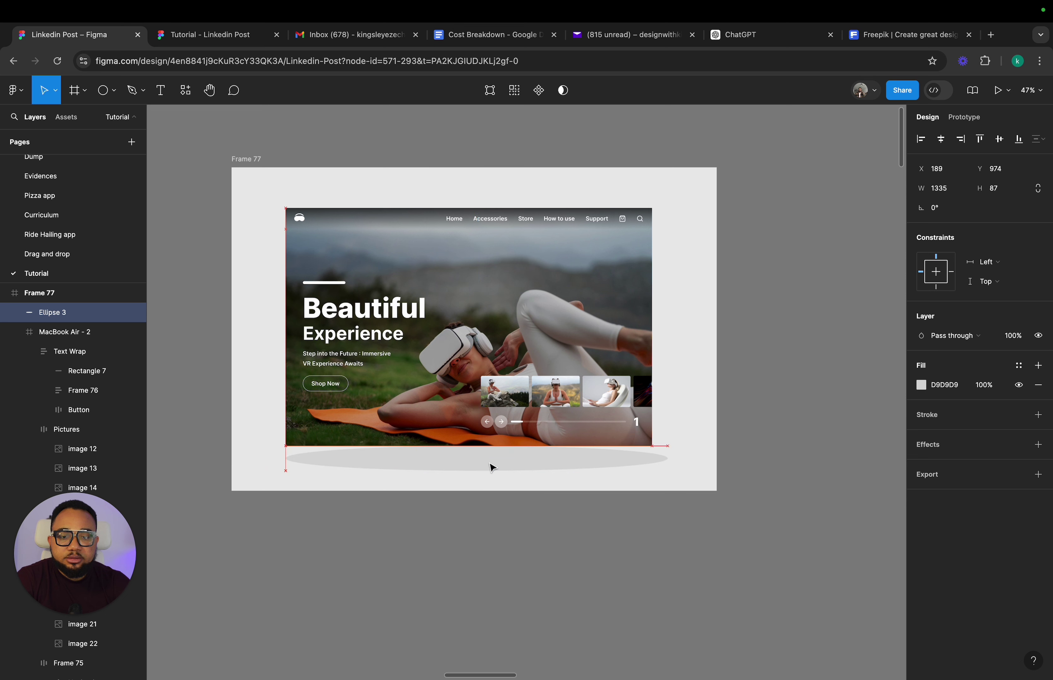
double_click(489, 467)
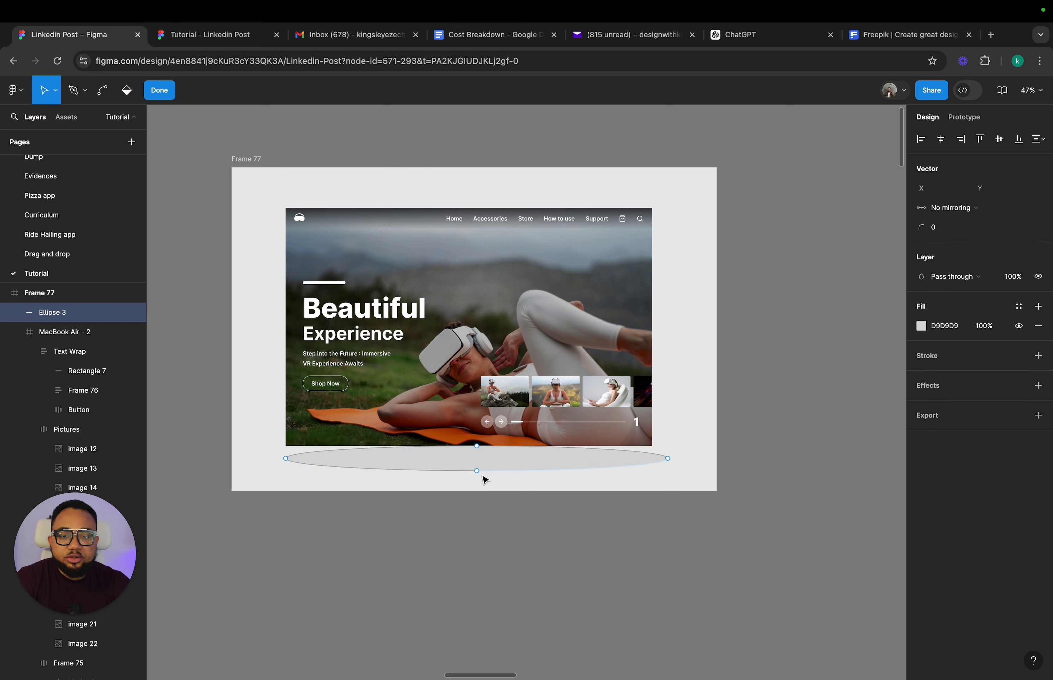
drag(477, 472, 476, 463)
drag(477, 459, 478, 440)
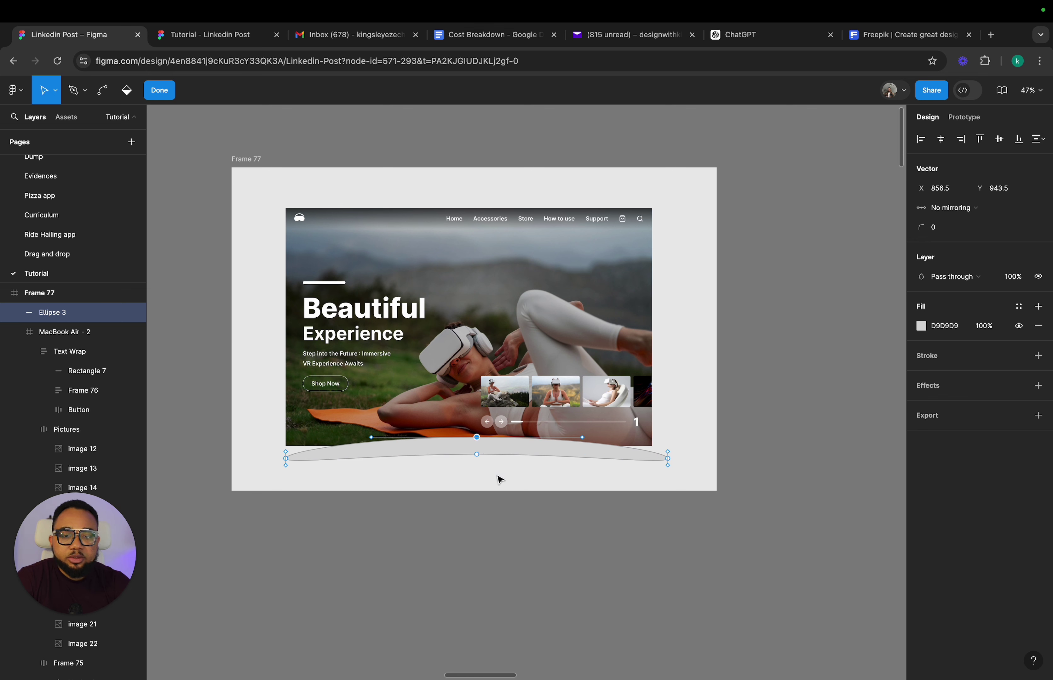
key(Escape)
- Give the ellipse a Layer blur effect of 50
click(710, 500)
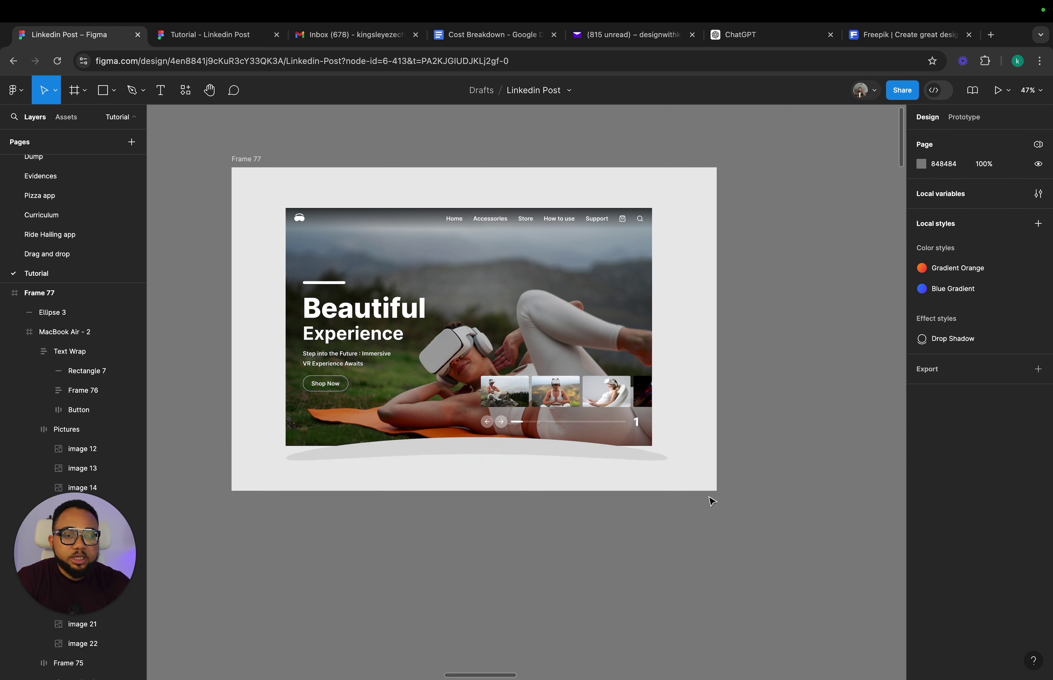
click(536, 449)
click(972, 451)
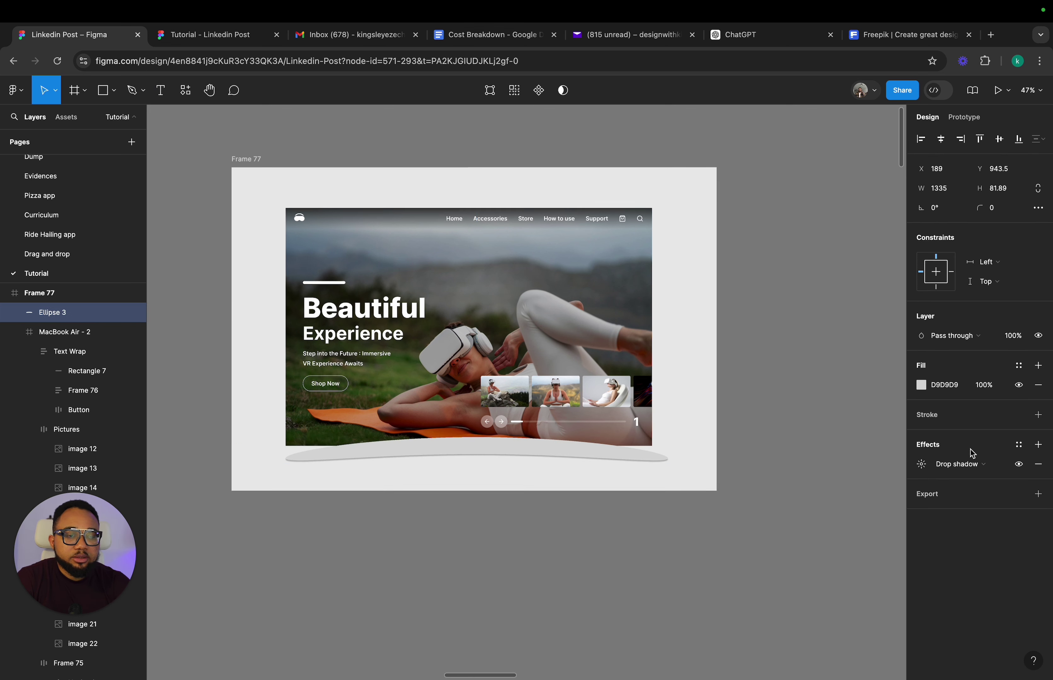
click(969, 466)
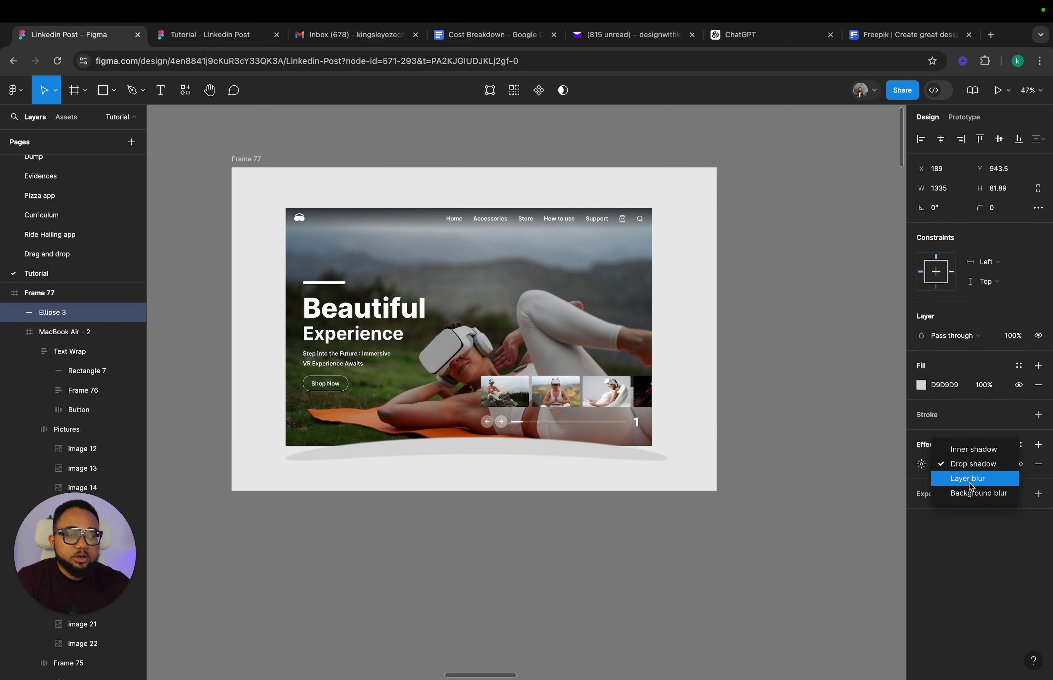
click(968, 481)
click(921, 464)
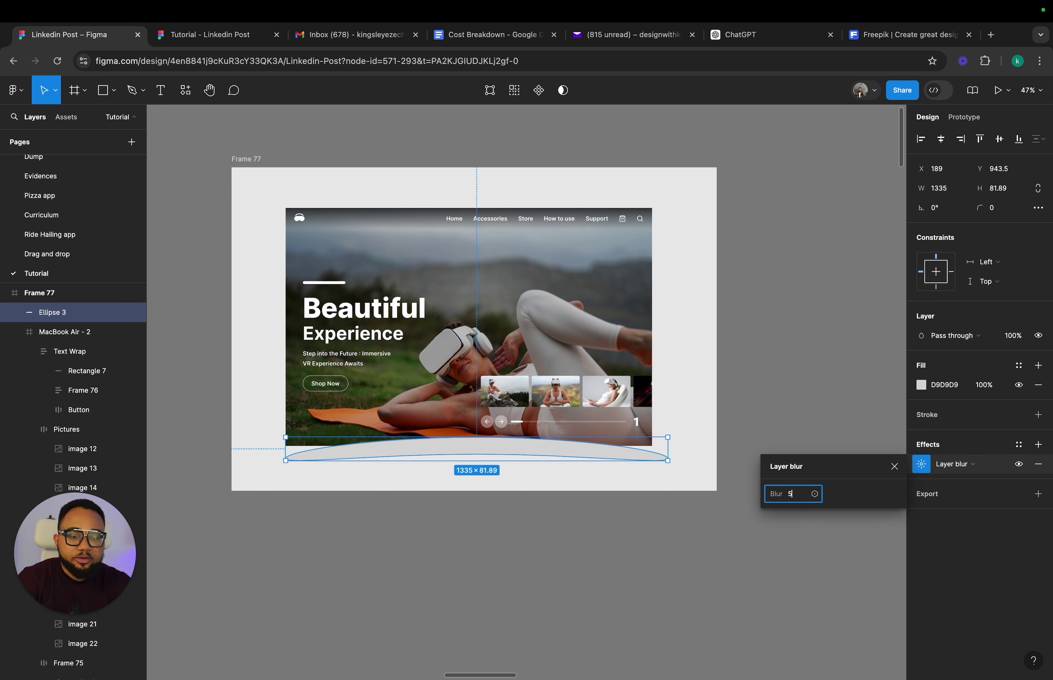
text(50)
key(Return)
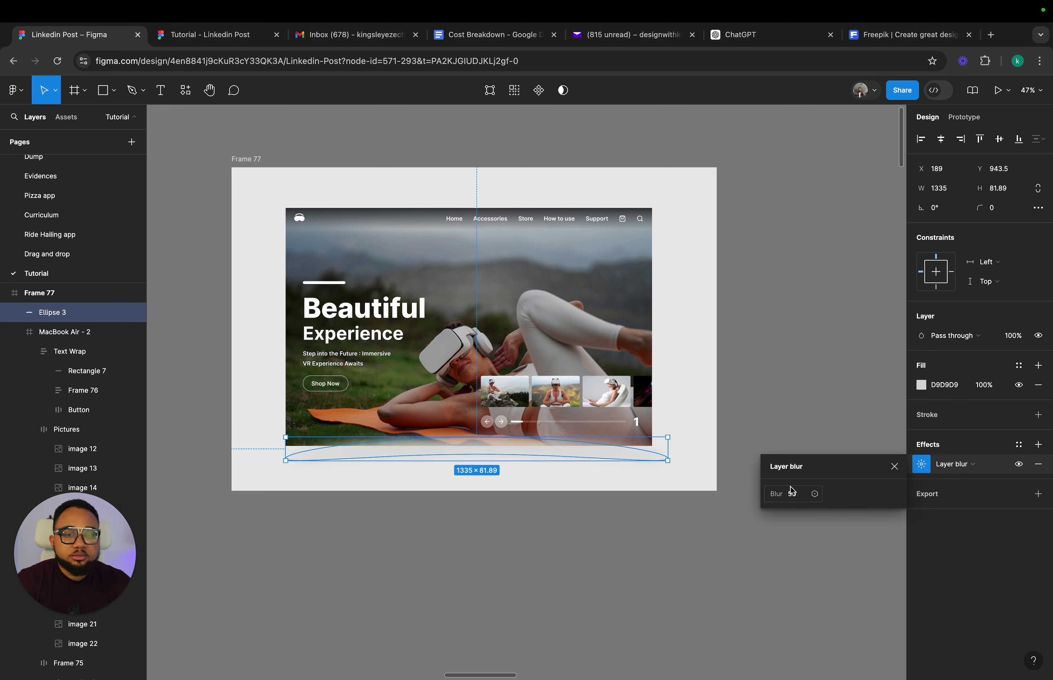
click(894, 467)
- Darken the ellipse fill to 626262, narrow it to 1280 wide, and send it behind the mockup
click(922, 386)
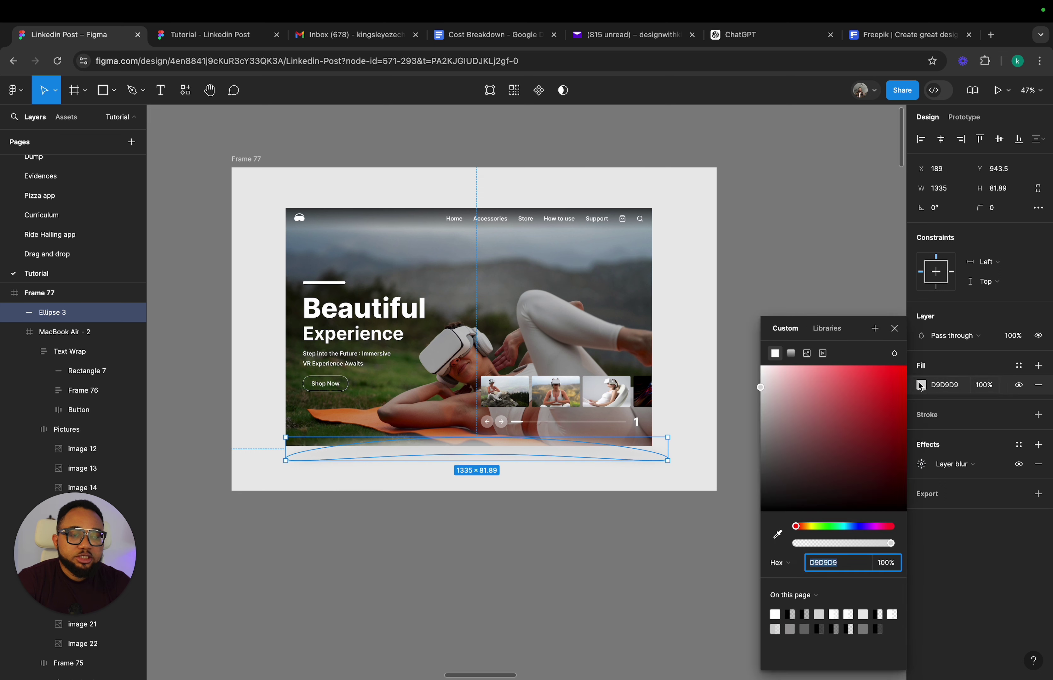
drag(761, 391, 760, 458)
click(894, 329)
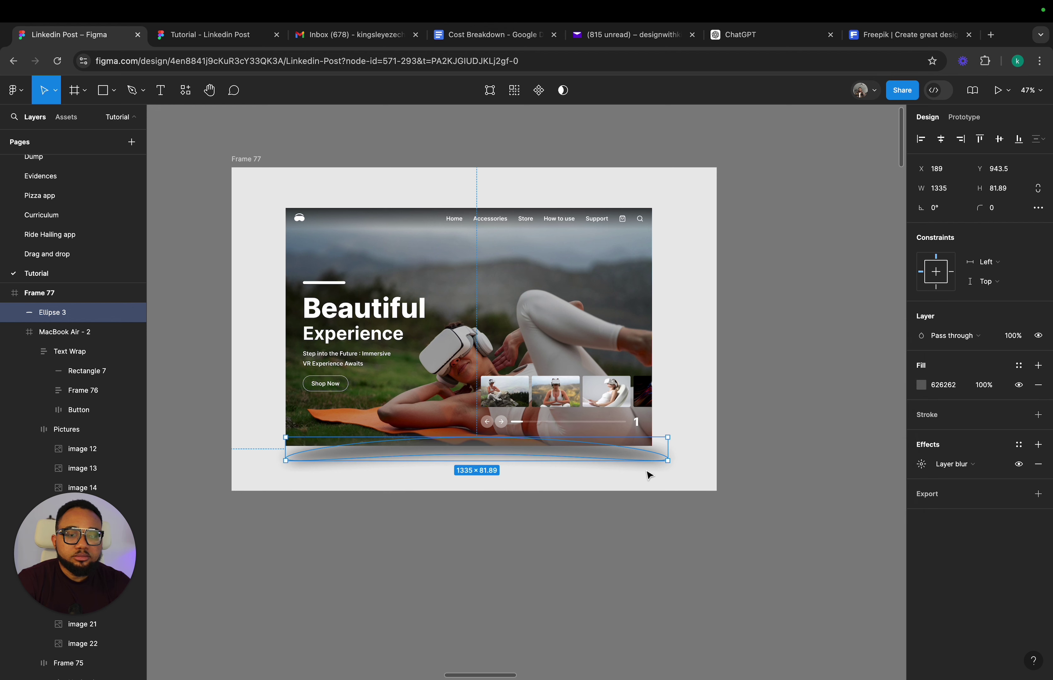
drag(669, 450, 651, 453)
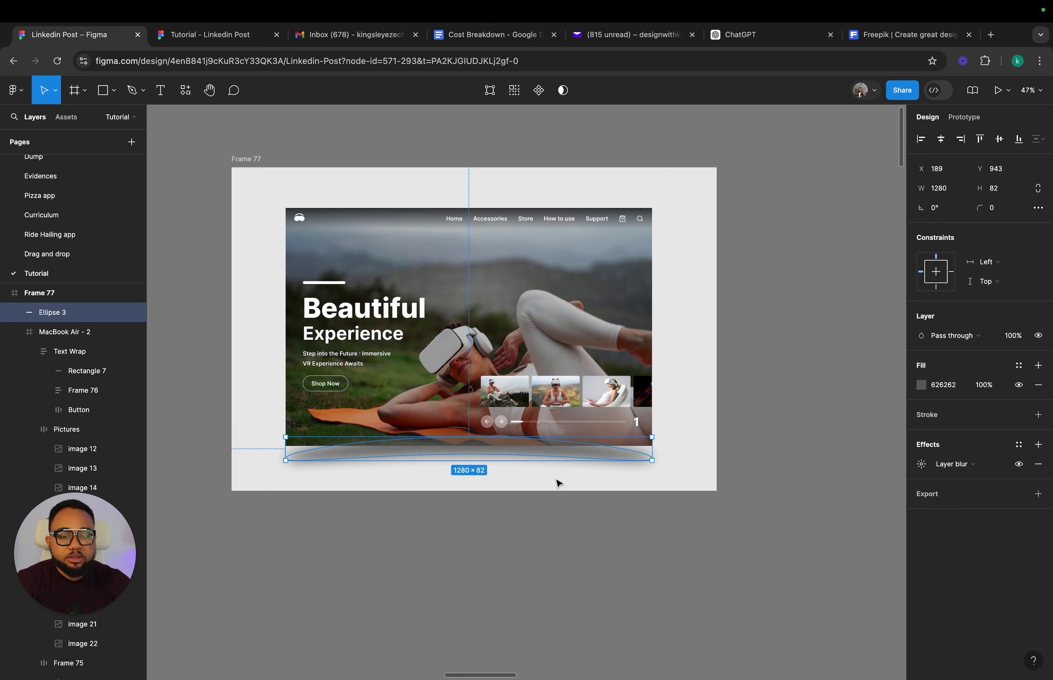
key(super+bracketleft)
click(573, 637)
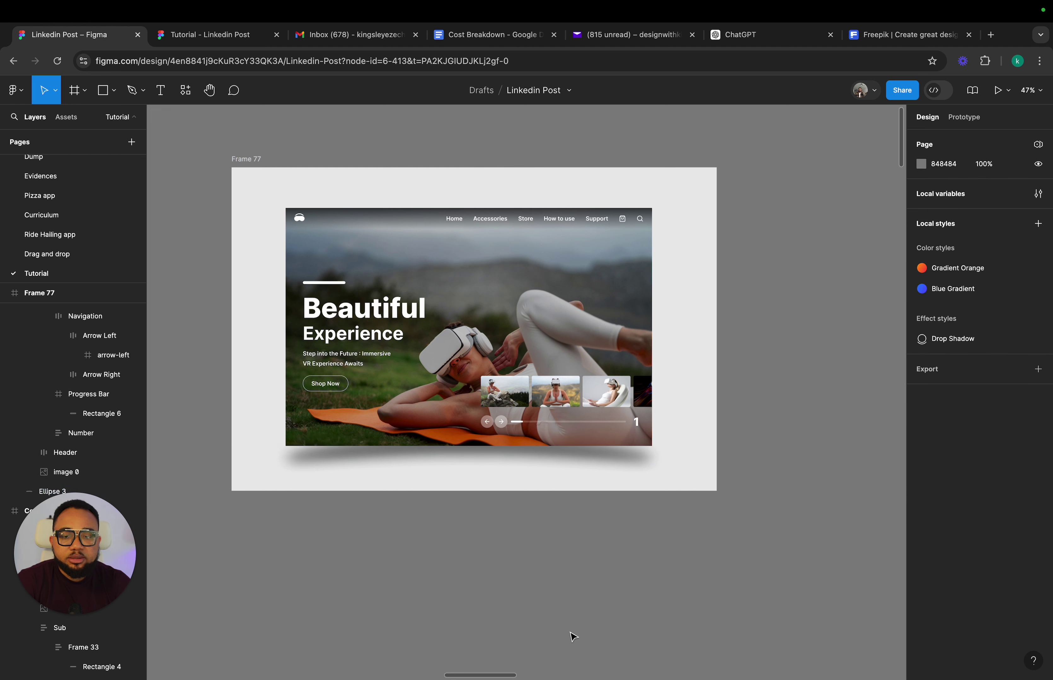
- Raise the ellipse's layer blur to 70 for a softer shadow
scroll(573, 637, down, 3)
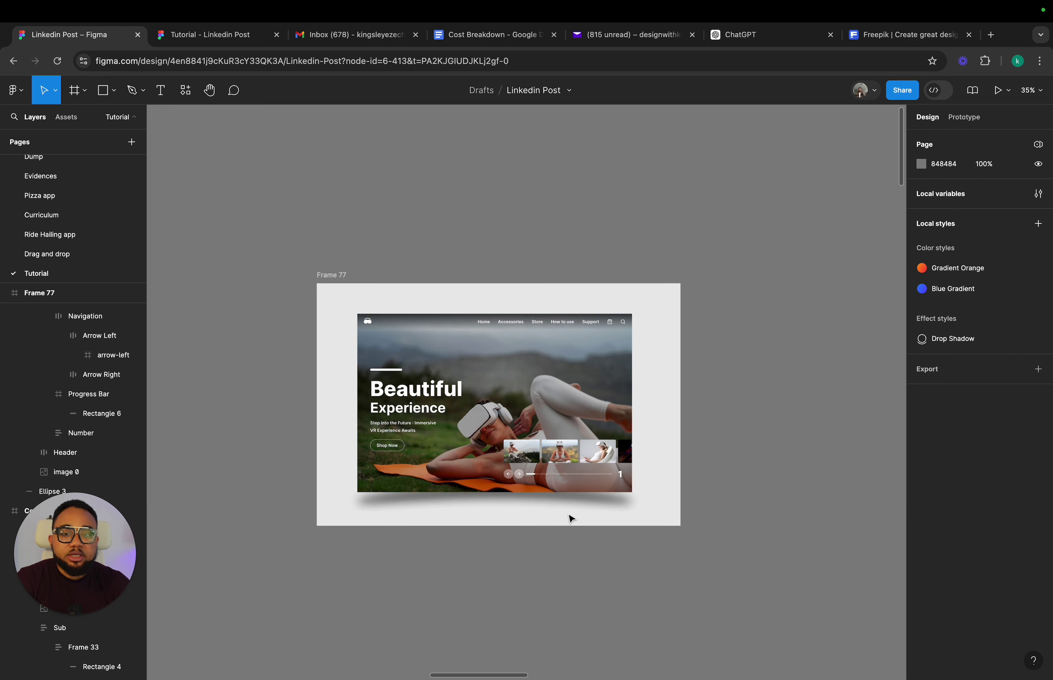
scroll(579, 509, up, 1)
click(586, 503)
click(921, 466)
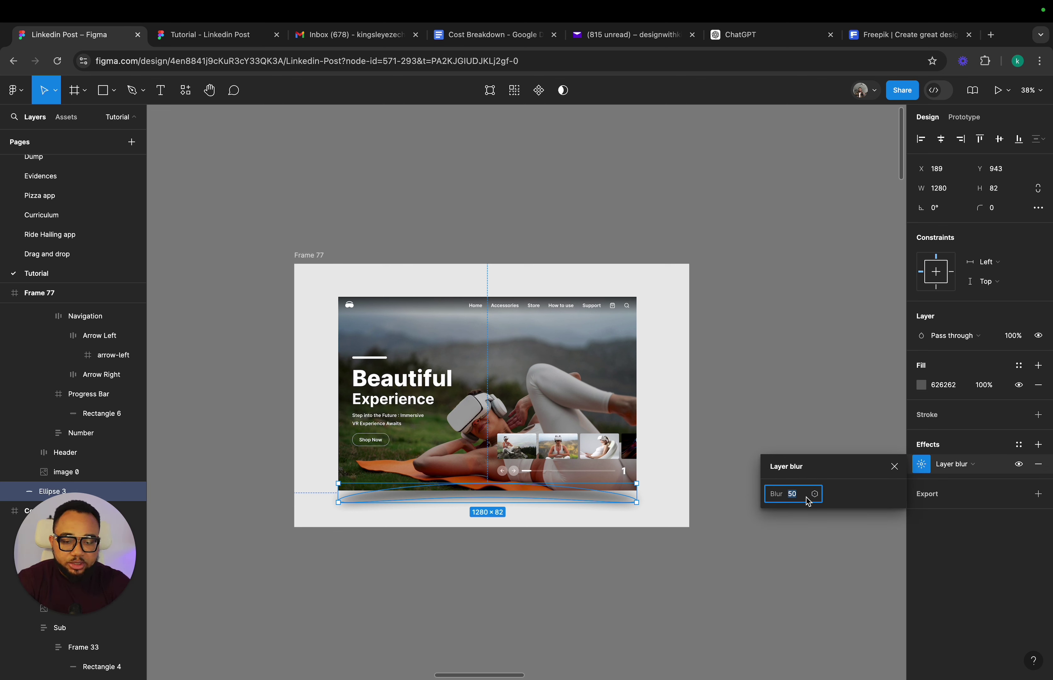
key(Return)
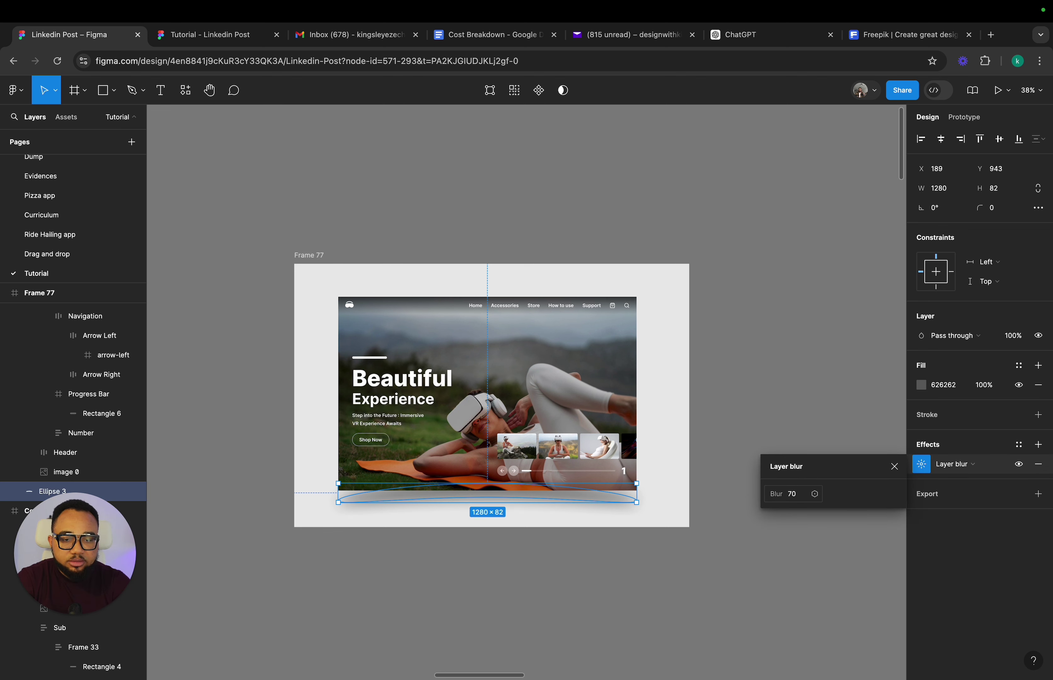
click(894, 467)
click(822, 526)
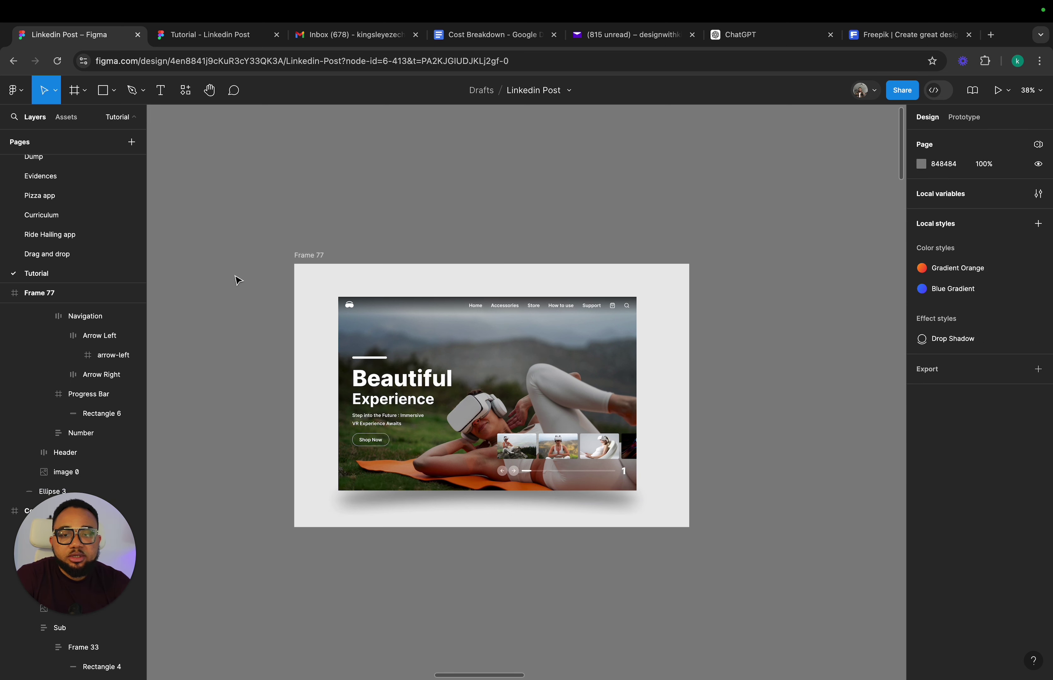
scroll(238, 280, down, 1)
- Set the MacBook Air - 2 frame's corner radius to 5
click(443, 310)
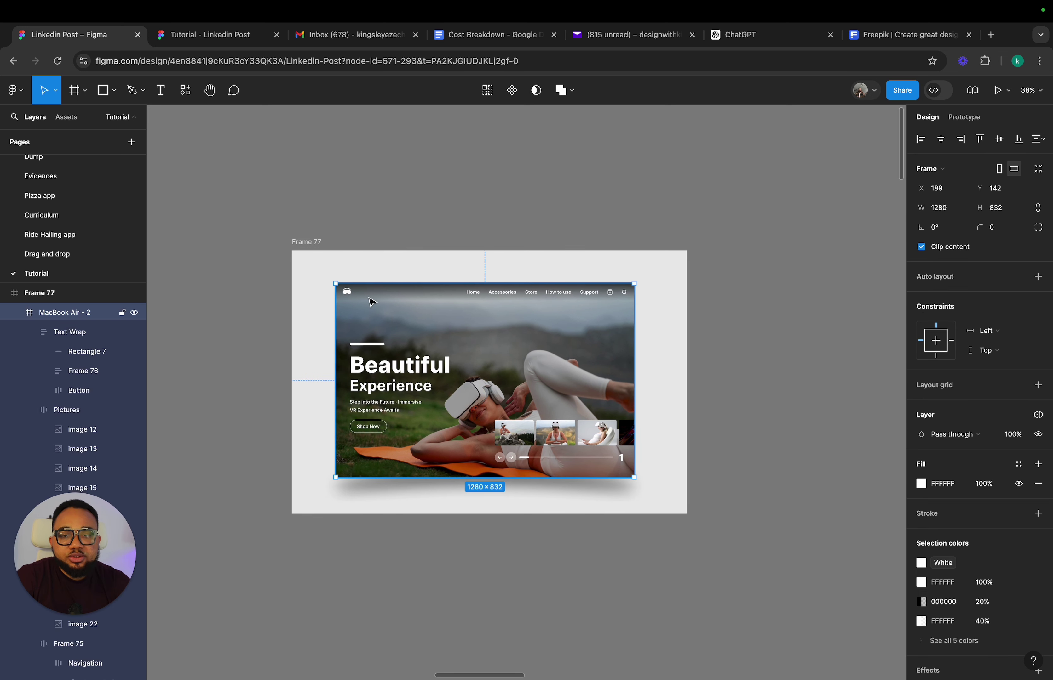
click(1007, 232)
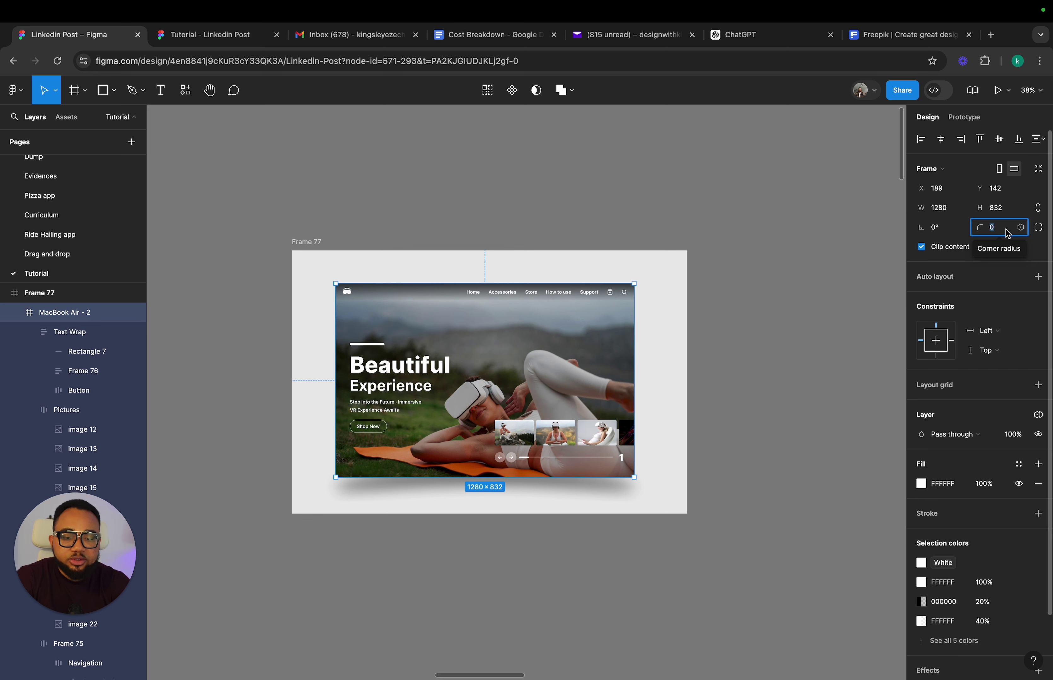
text(5)
key(Return)
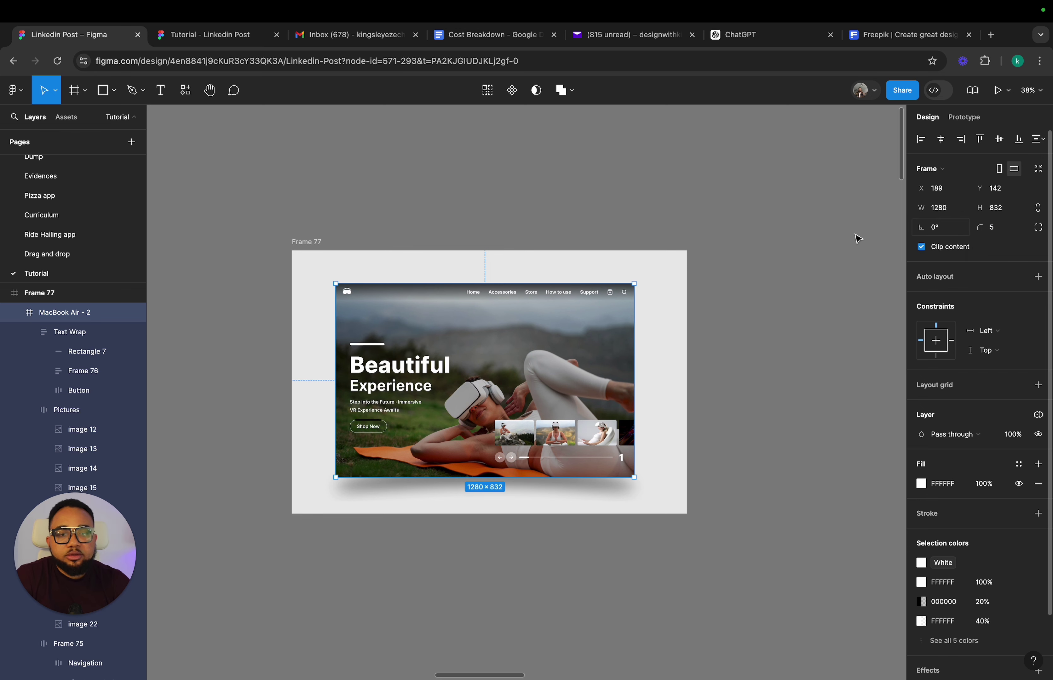
click(512, 227)
- Inspect the mockup's inner groups: the Pictures row, the headline Text frame, and the slide Number element
scroll(512, 227, up, 3)
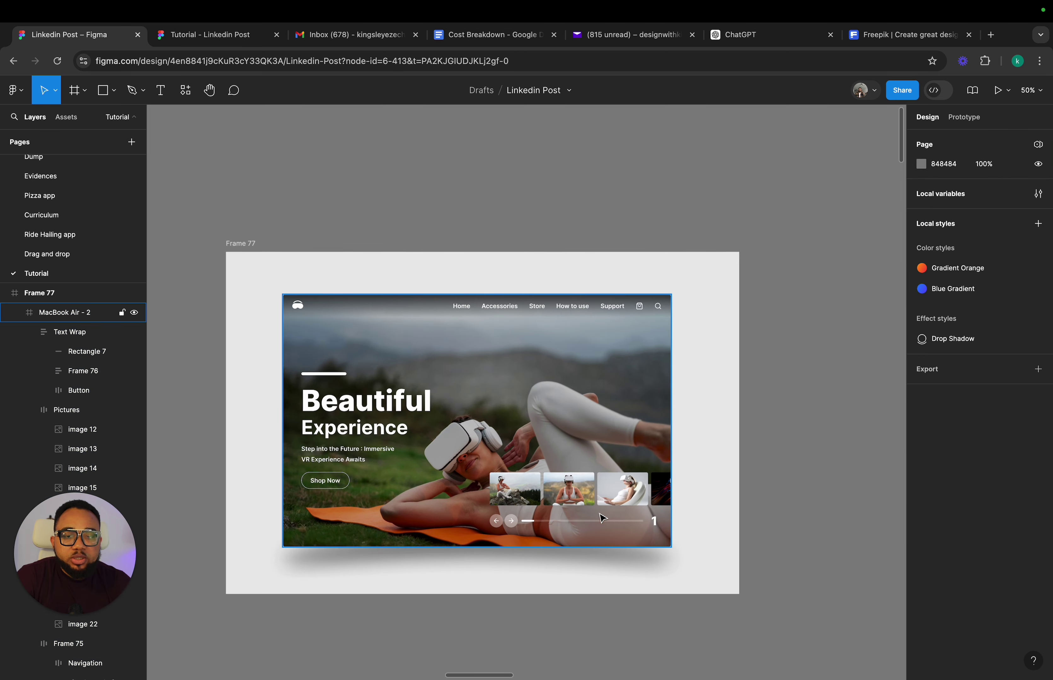
double_click(597, 499)
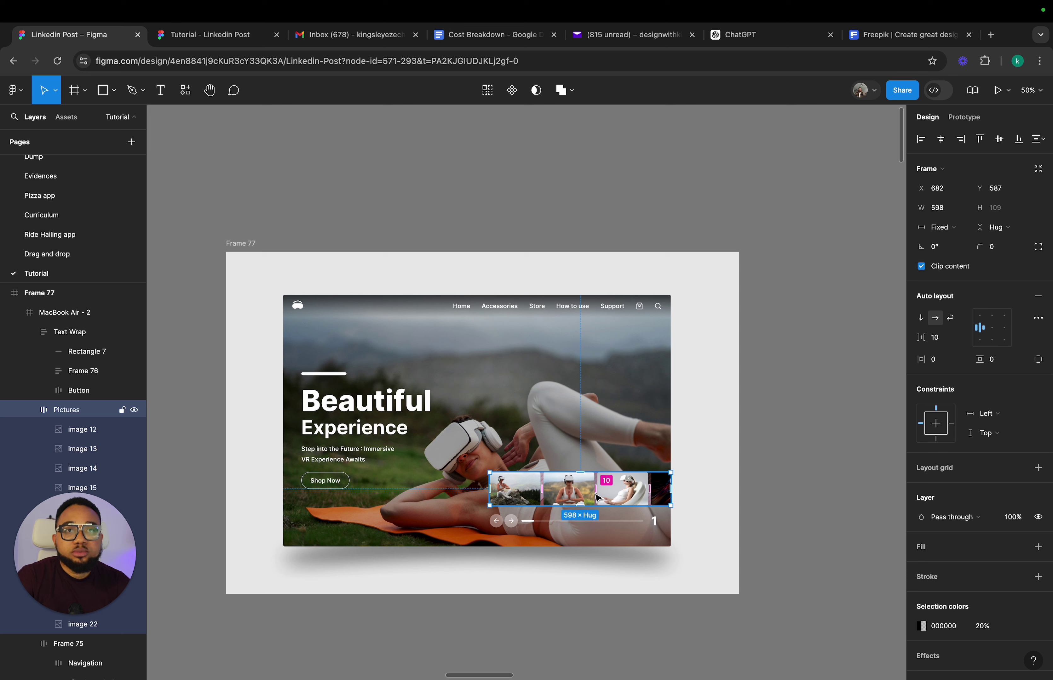
double_click(373, 432)
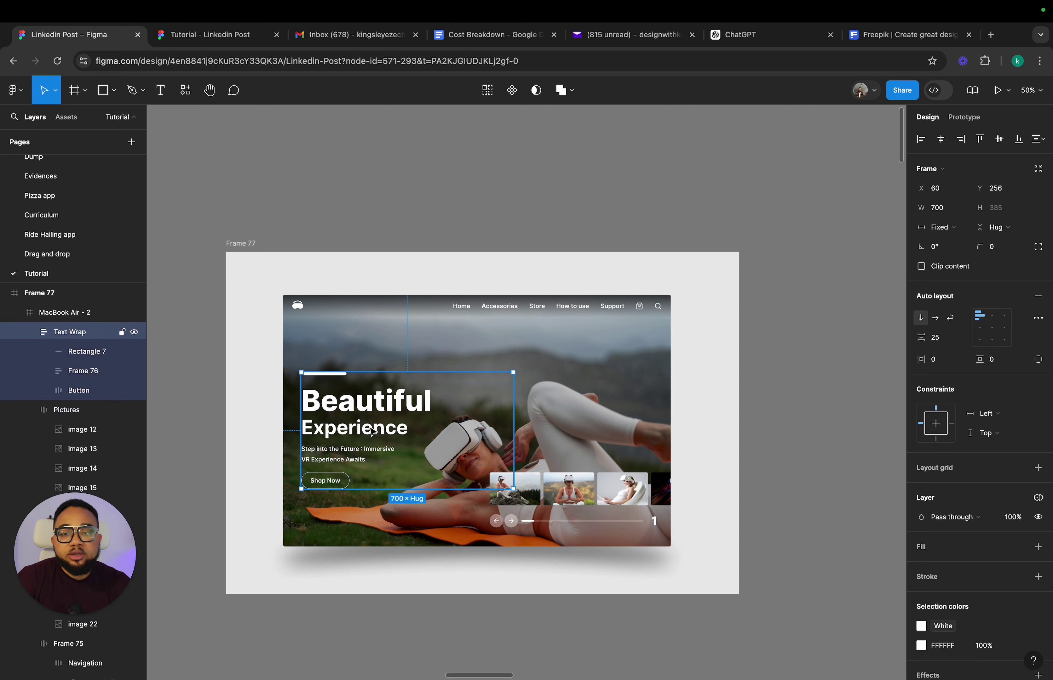
double_click(372, 432)
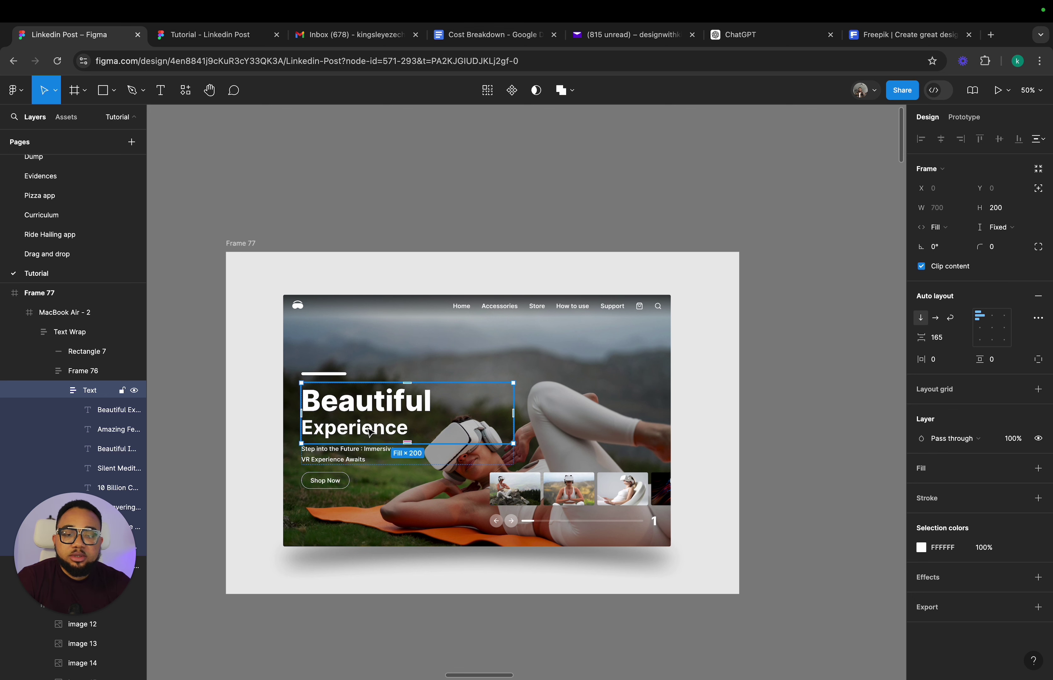
scroll(370, 433, down, 2)
click(617, 513)
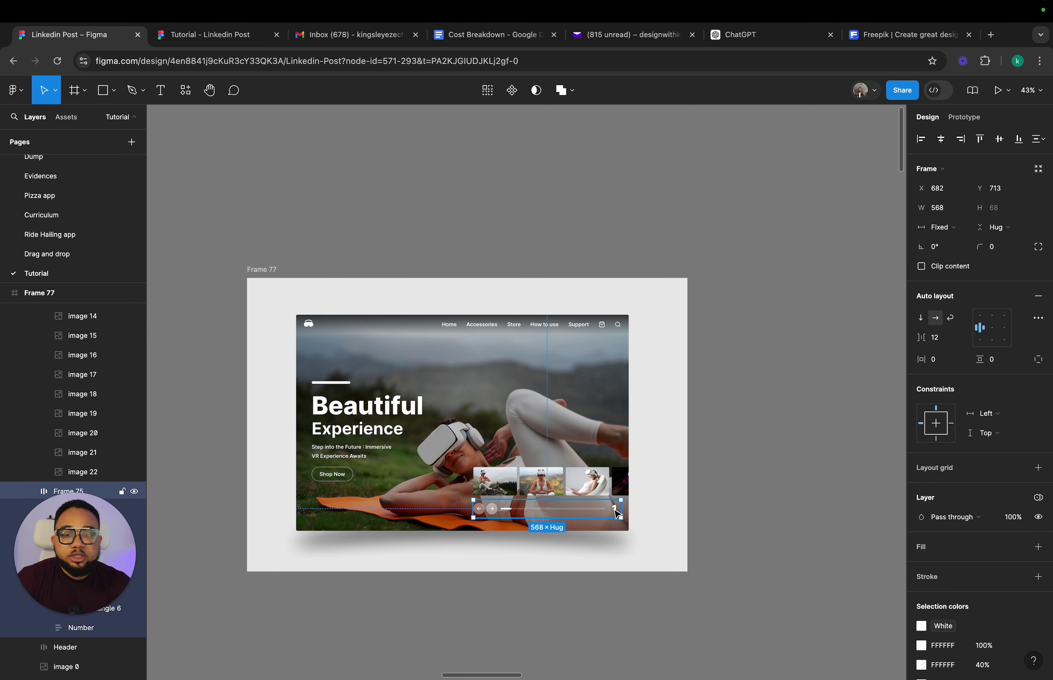
double_click(617, 513)
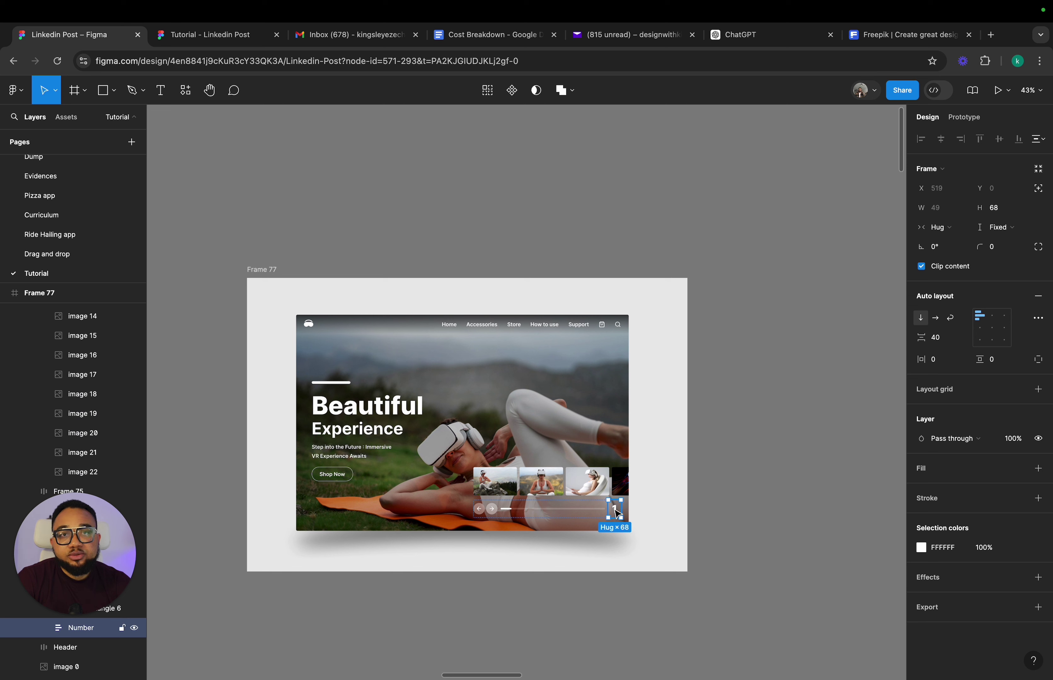
- Rename Frame 77 to 'Cover'
click(271, 269)
text(C)
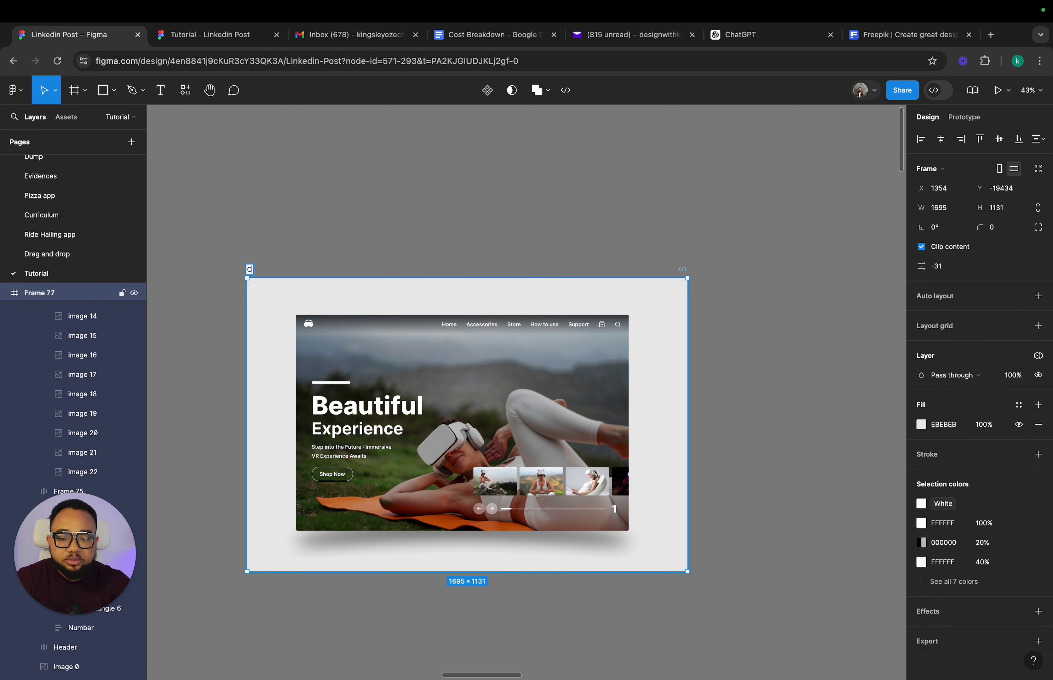
text(over)
key(Return)
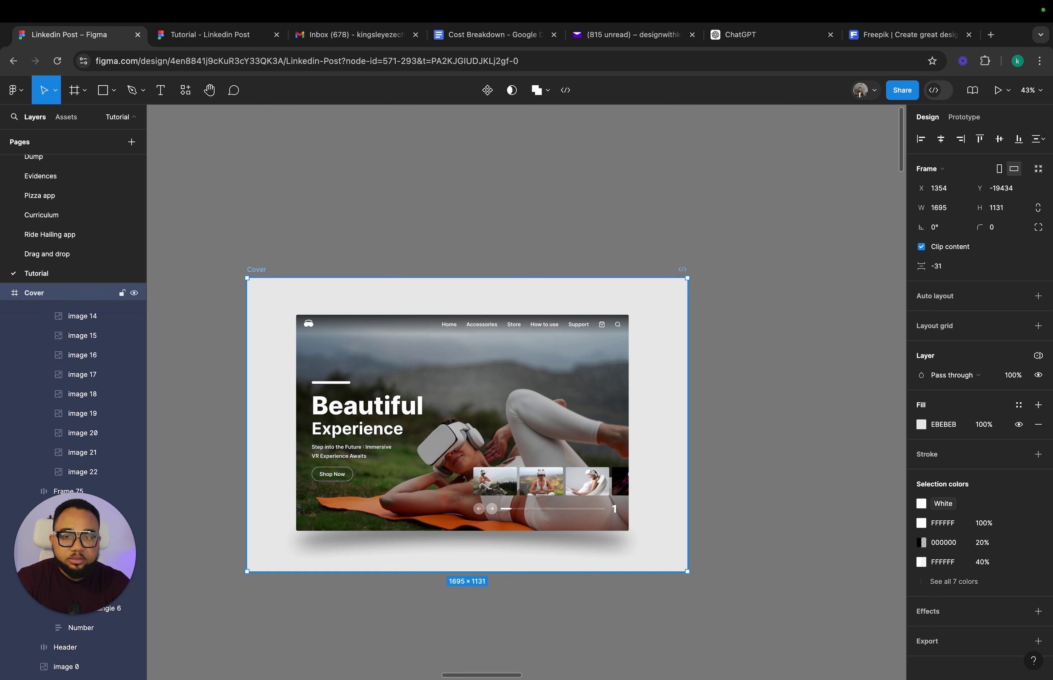
- Duplicate the Cover frame until eight identical copies sit in a row
key(super+d)
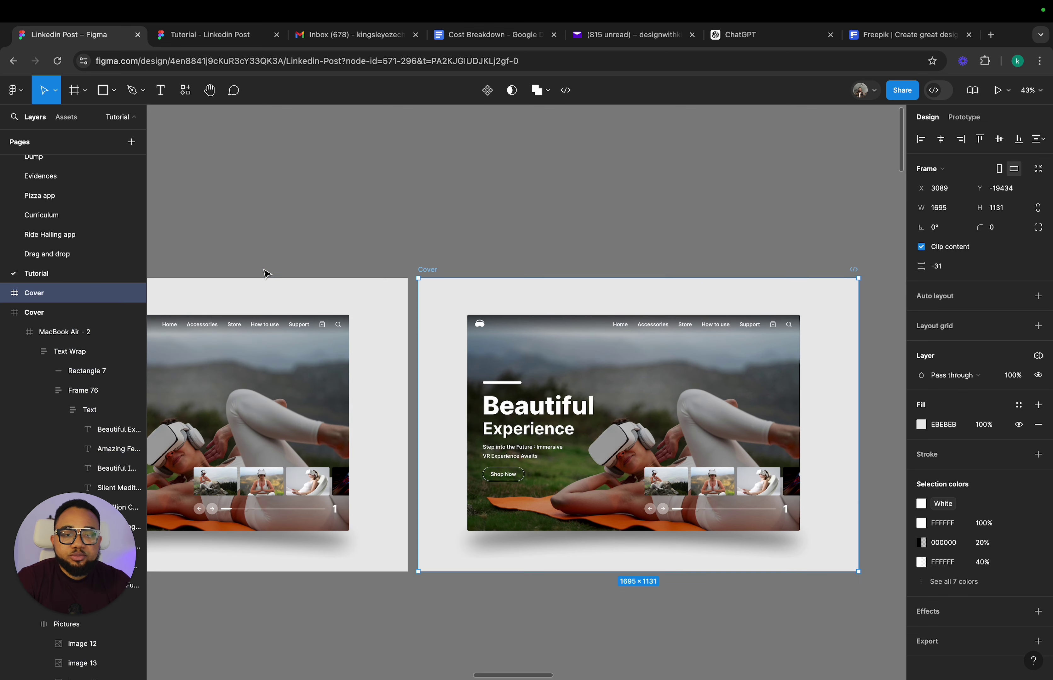
key(super+d)
scroll(265, 274, down, 5)
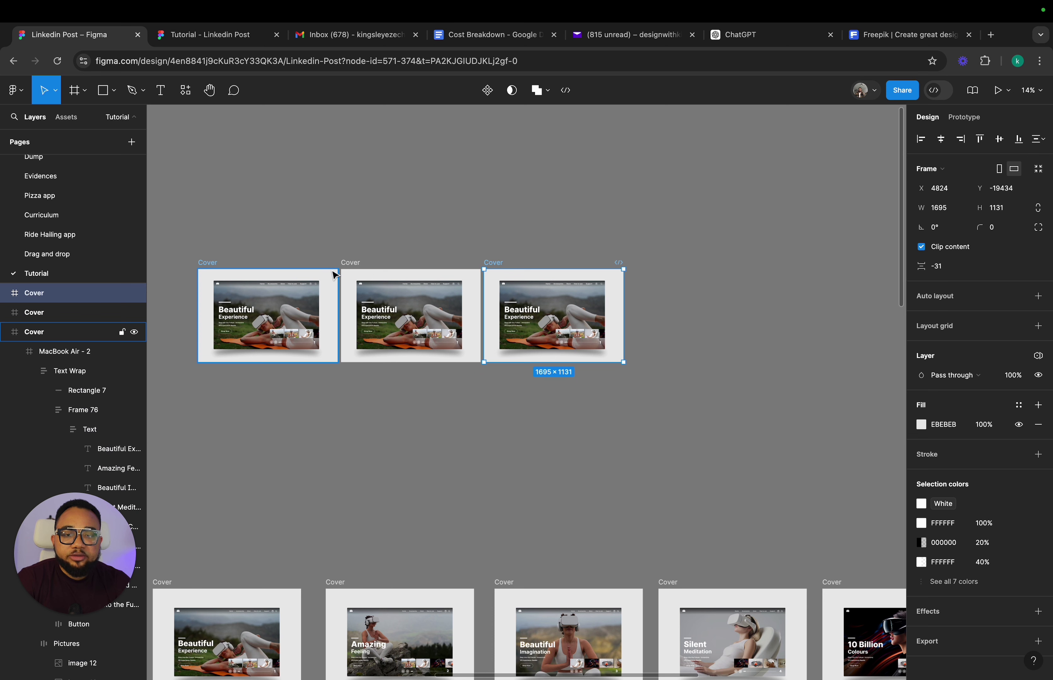
key(super+d)
key(super+d)
key(super+d)
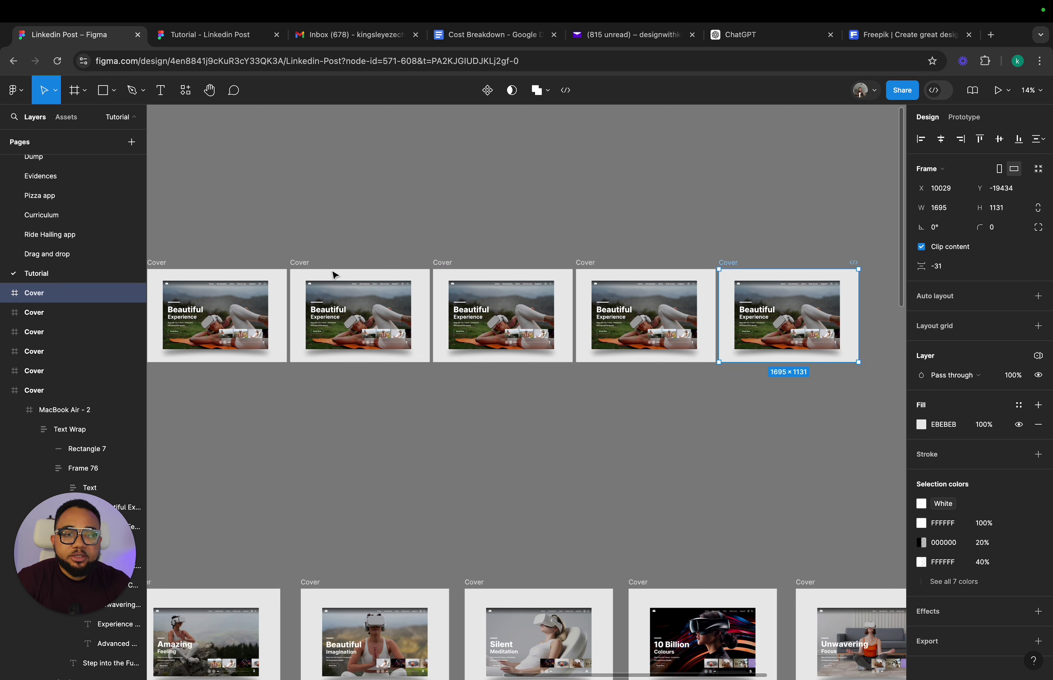
key(super+d)
key(super+d)
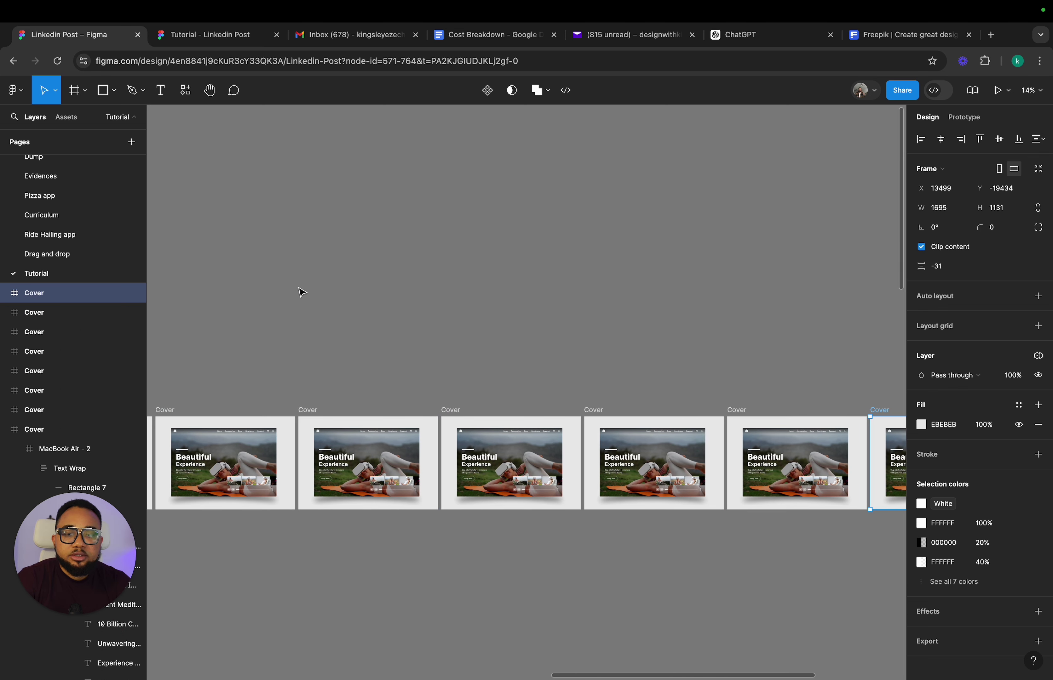
scroll(302, 292, left, 5)
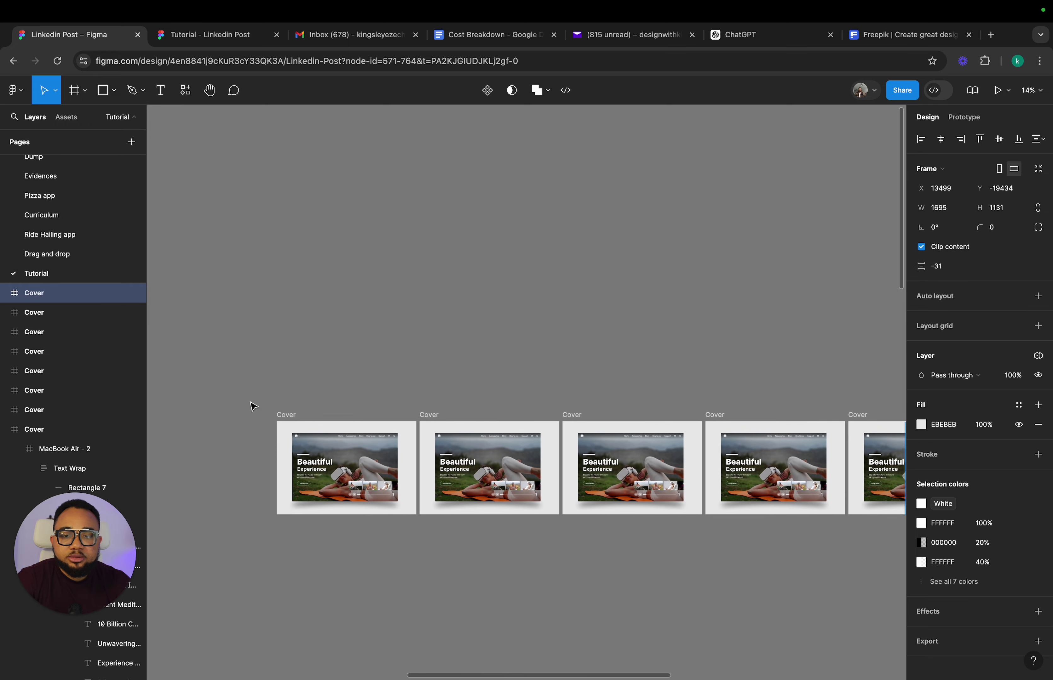
scroll(354, 469, up, 5)
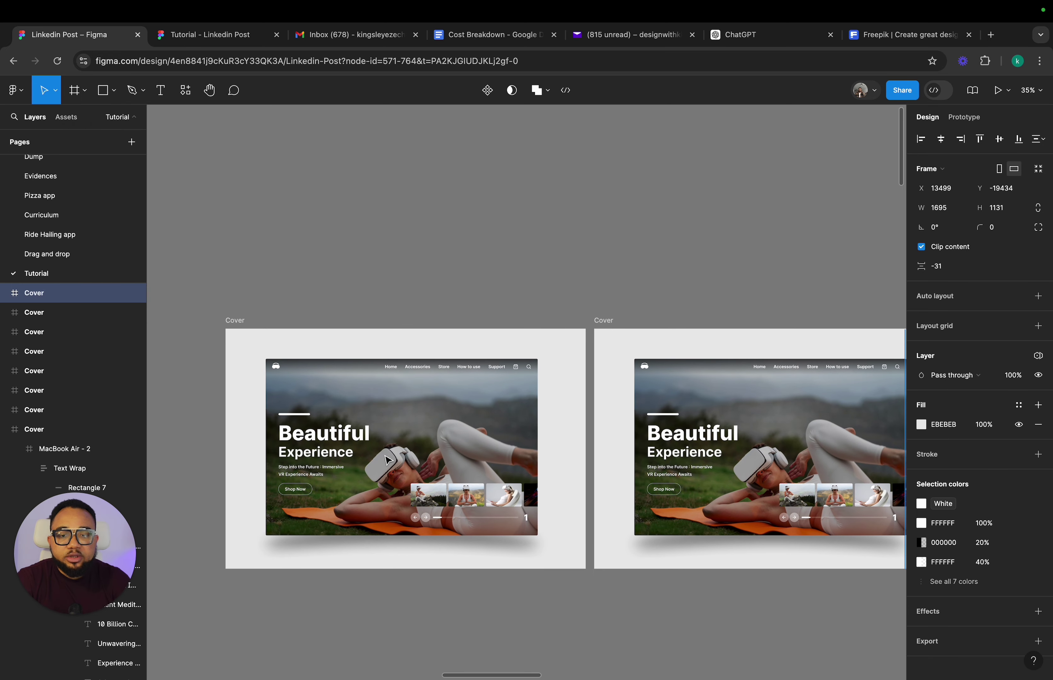
scroll(388, 460, up, 3)
- Go through background photo image 0 and thumbnails image 12, 13 and 14 in the first Cover mockup
click(447, 443)
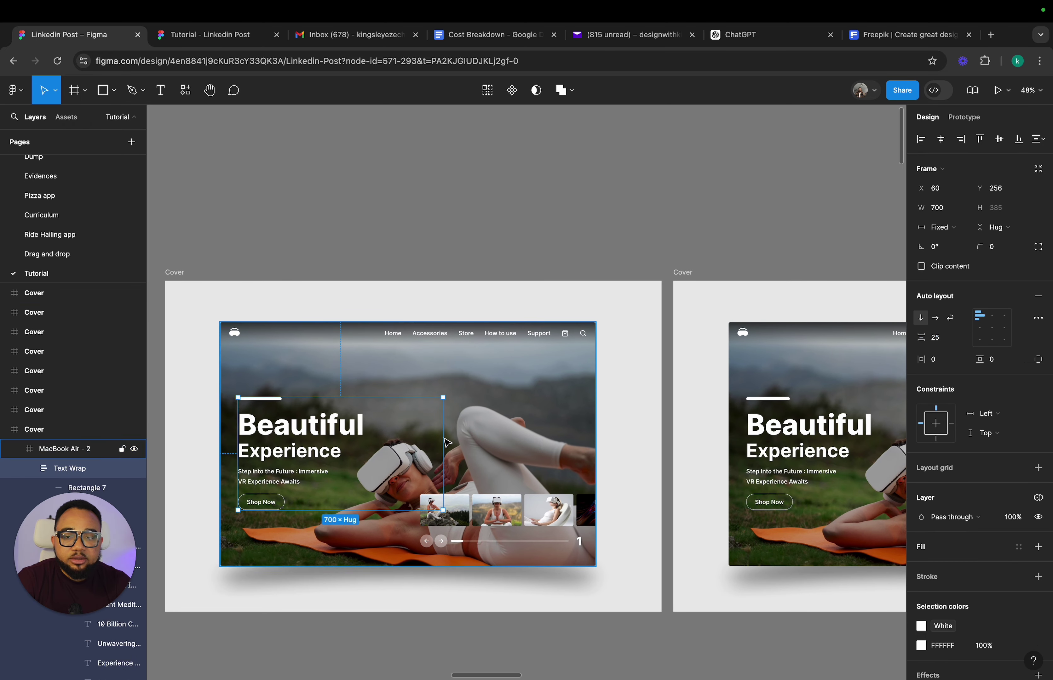
double_click(506, 416)
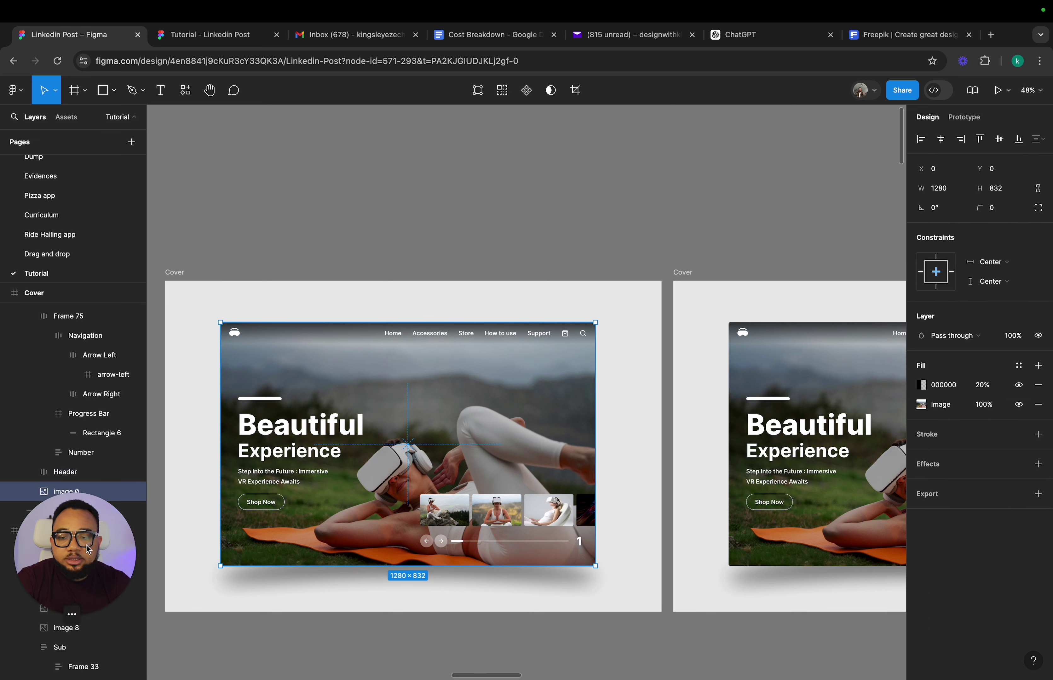
click(457, 508)
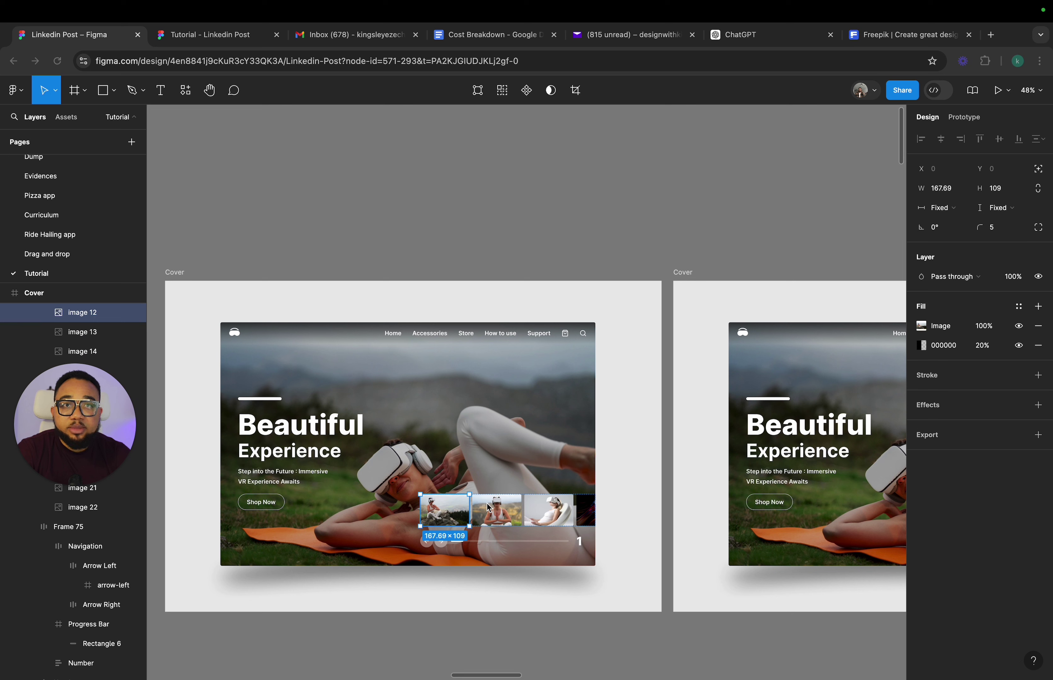
click(506, 506)
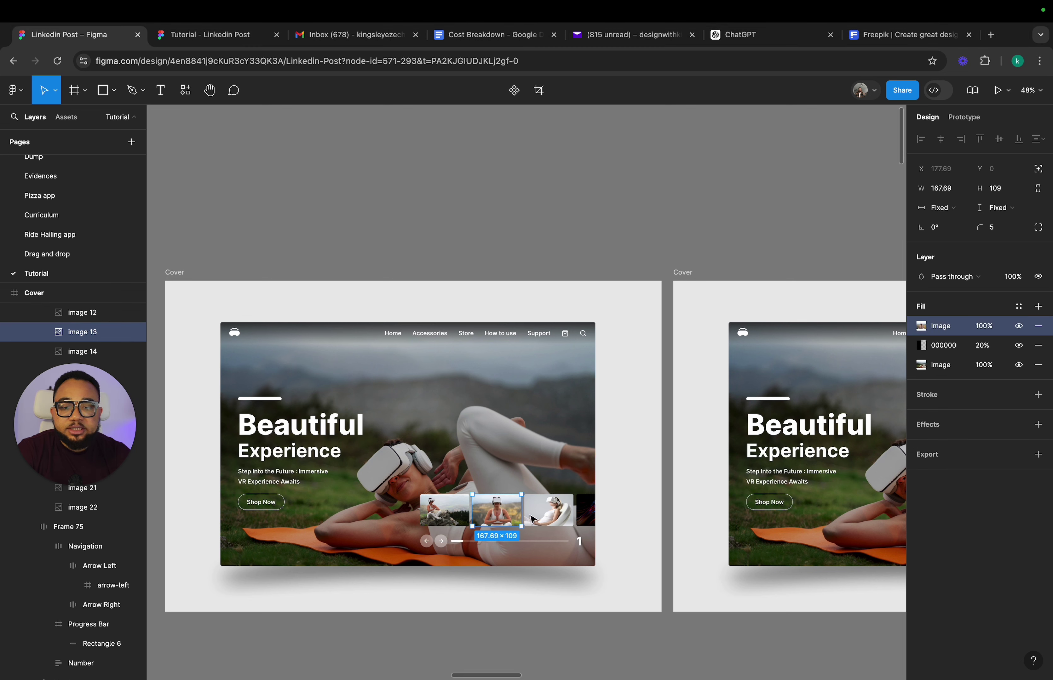
click(533, 517)
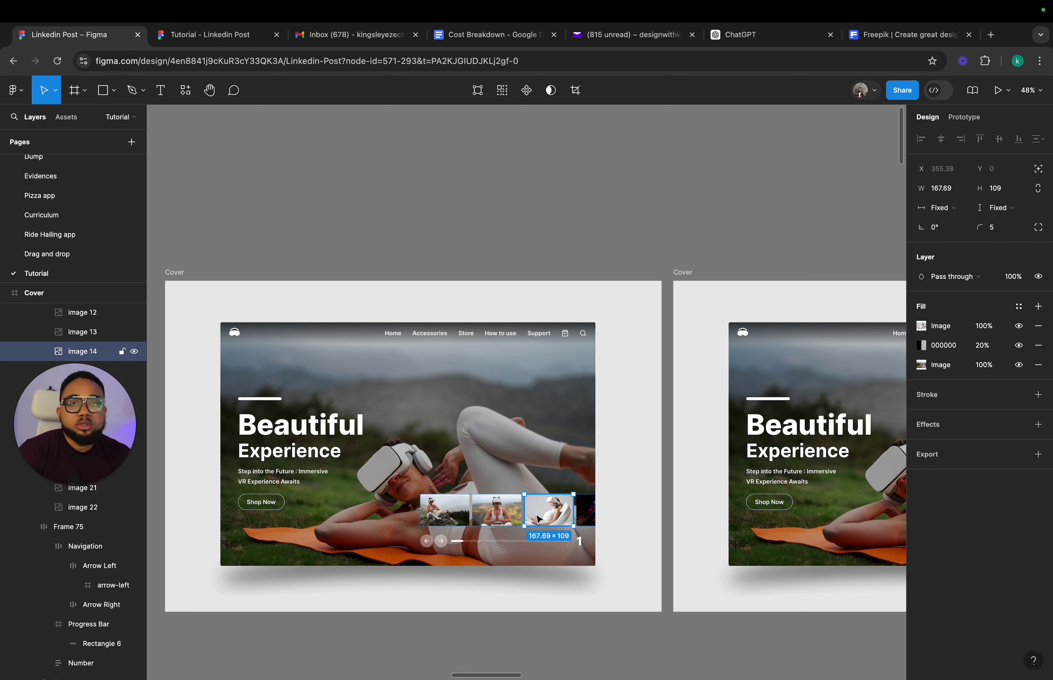
scroll(538, 518, up, 5)
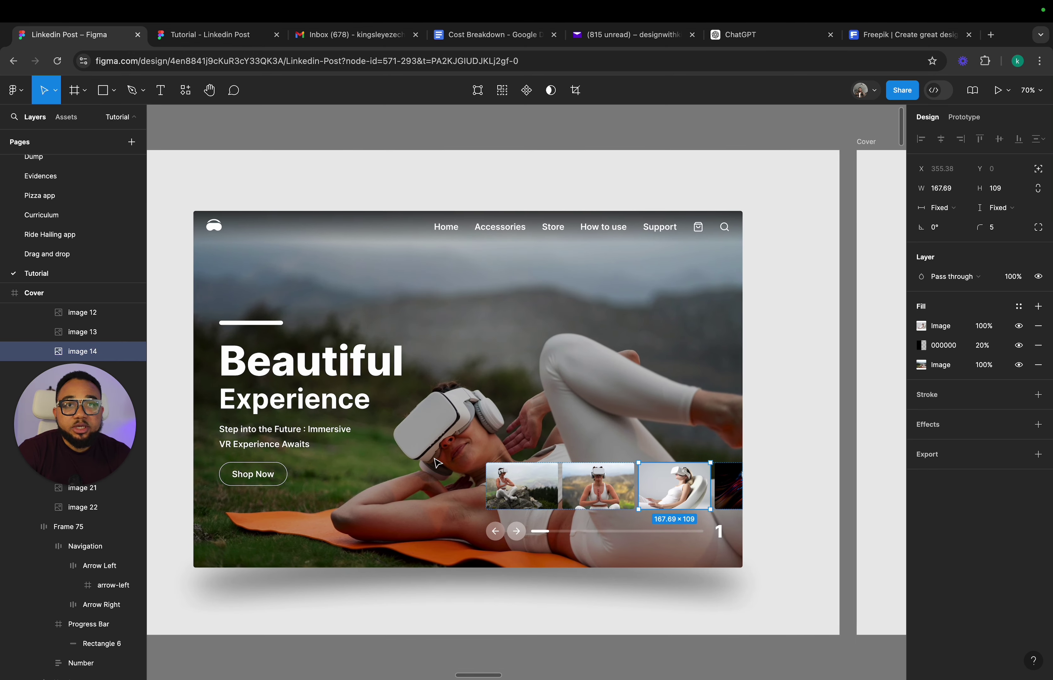
scroll(486, 482, left, 3)
scroll(487, 482, up, 3)
- Narrow the Text Wrap block on the first and second Cover mockups
click(572, 508)
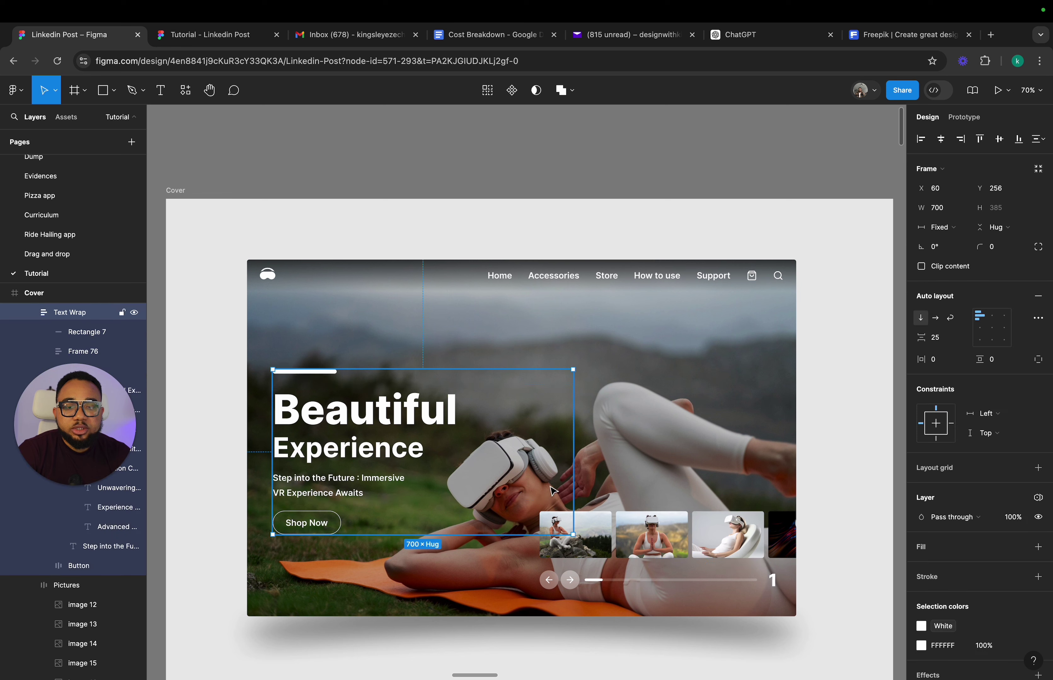
drag(567, 476, 497, 486)
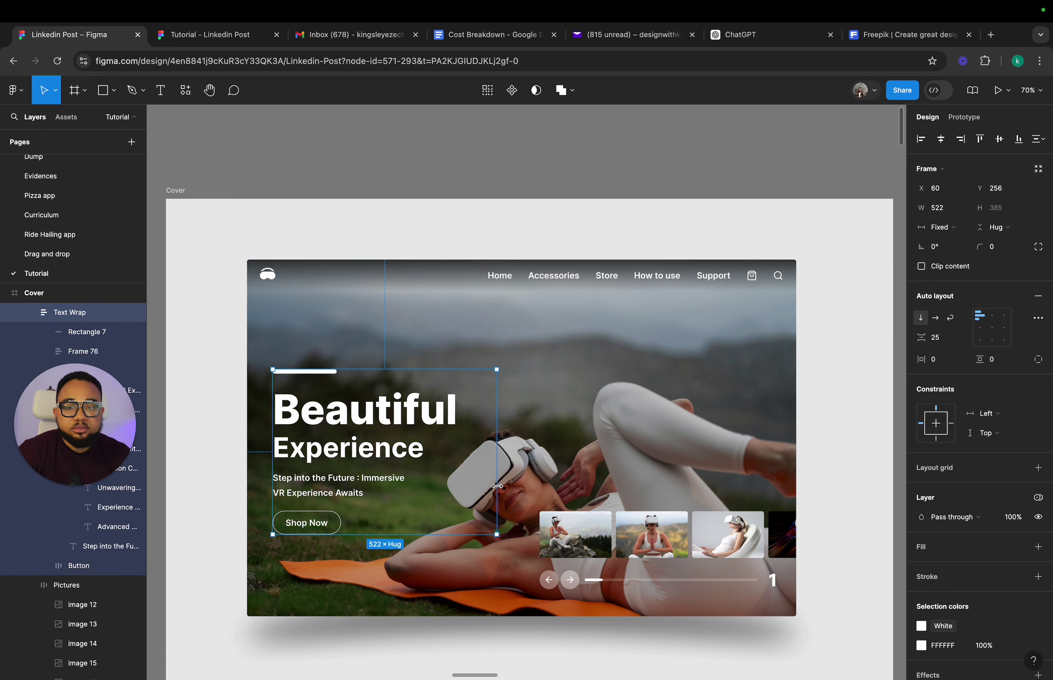
scroll(489, 531, down, 5)
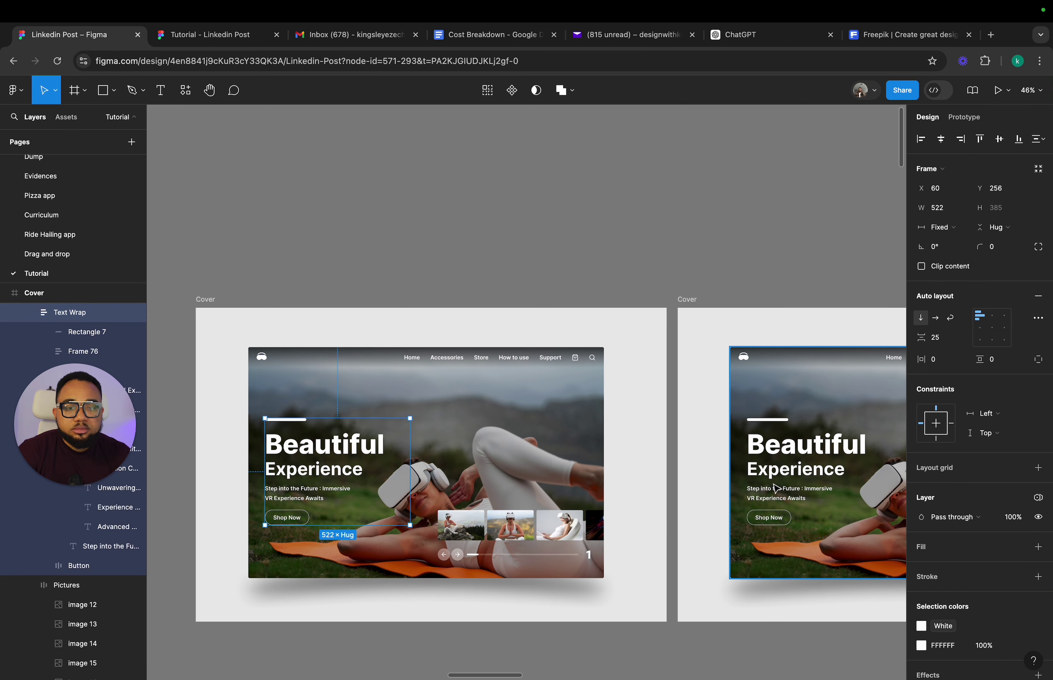
click(776, 489)
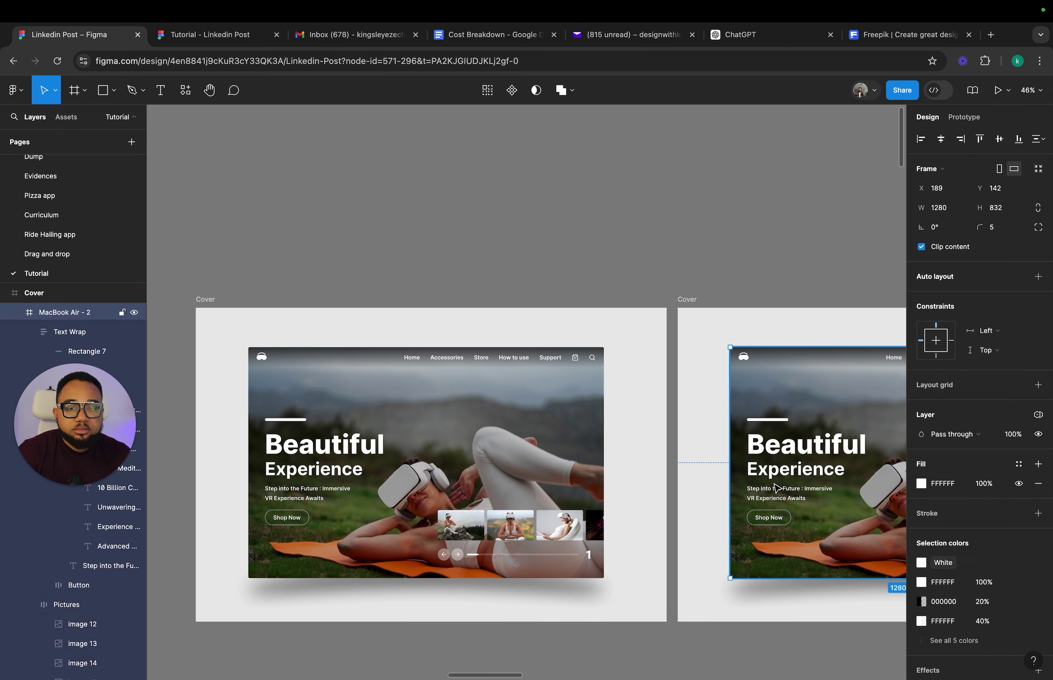
click(776, 489)
scroll(774, 487, right, 5)
drag(760, 483, 710, 484)
- Narrow the Text Wrap blocks on the next three mockups to about 521 and 527 wide
scroll(725, 484, right, 10)
click(735, 485)
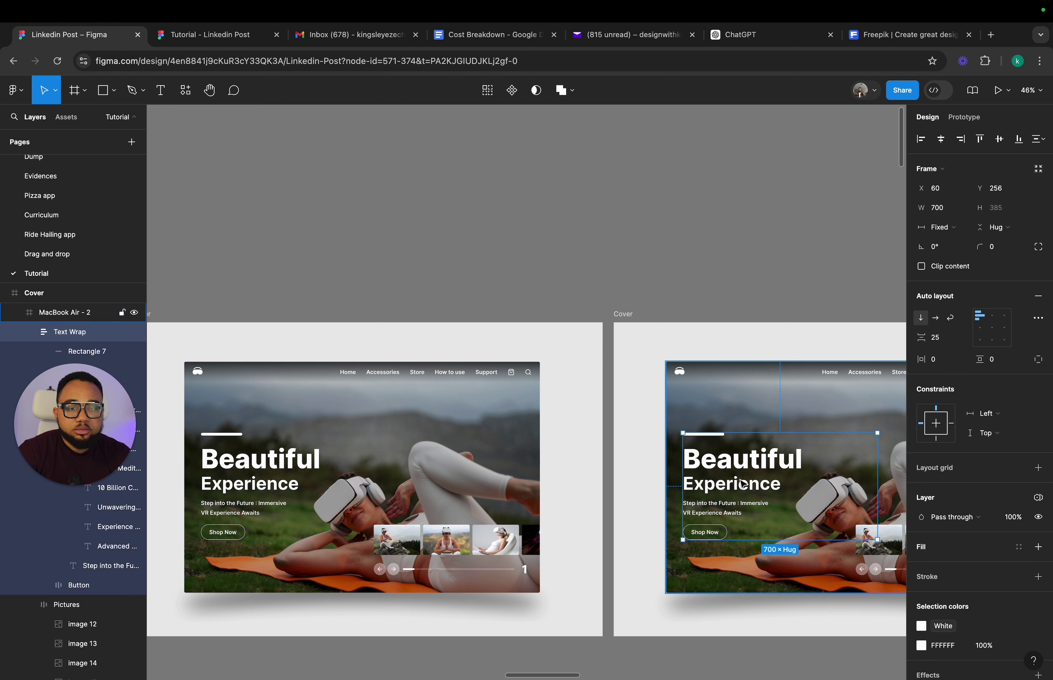
click(736, 484)
mouse_move(830, 483)
mouse_down()
mouse_move(875, 484)
mouse_move(825, 481)
mouse_up()
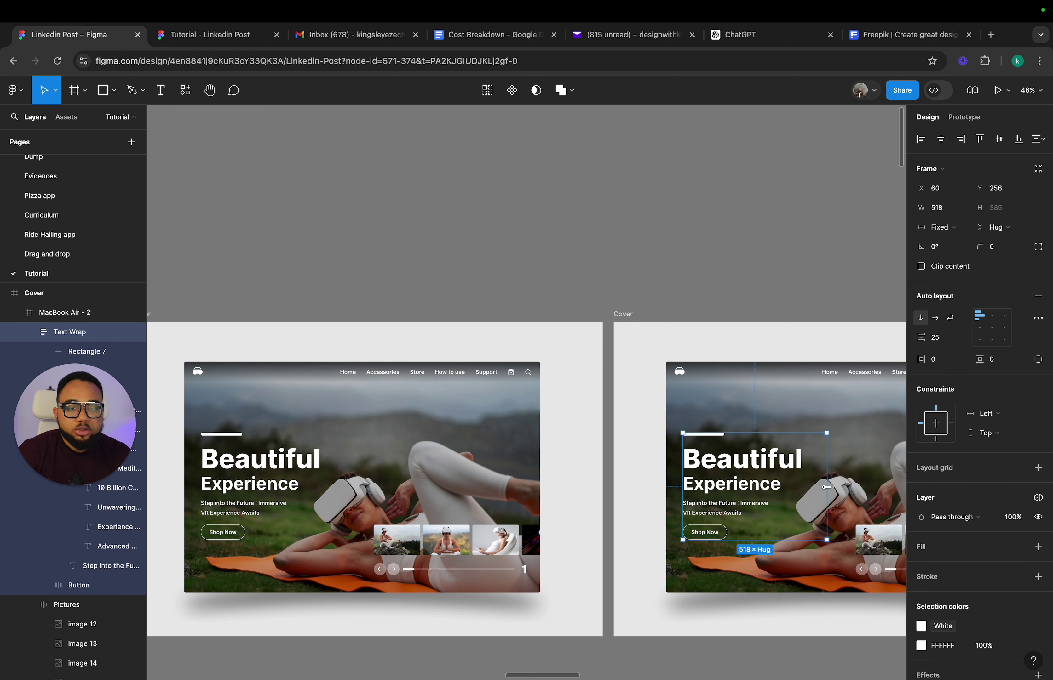
scroll(825, 483, right, 17)
click(636, 492)
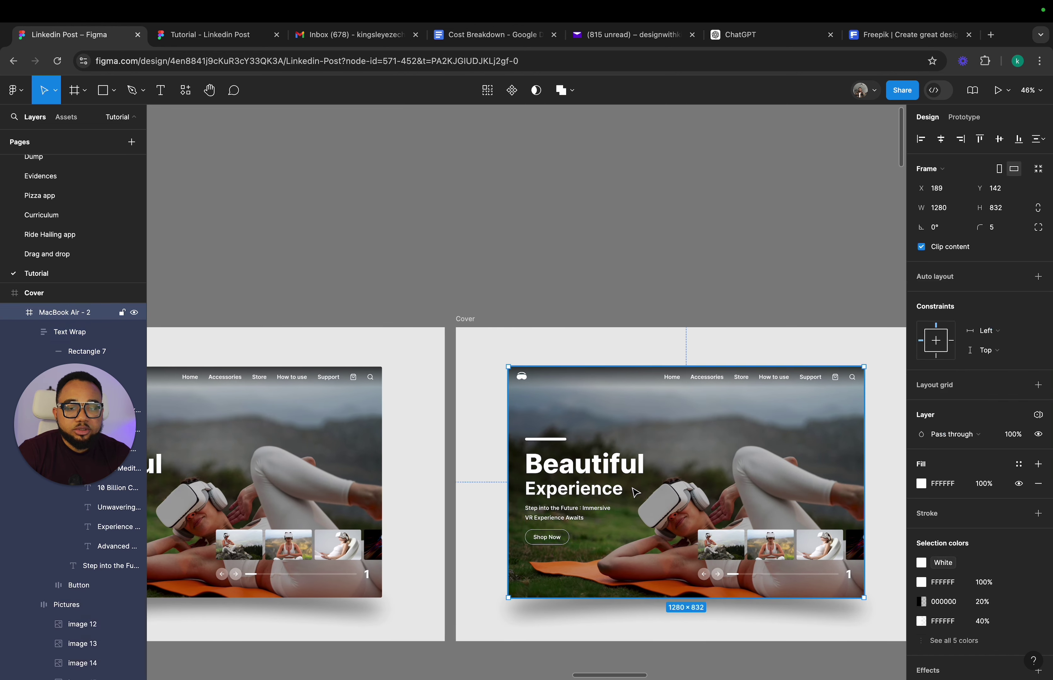
click(637, 492)
drag(694, 480, 666, 480)
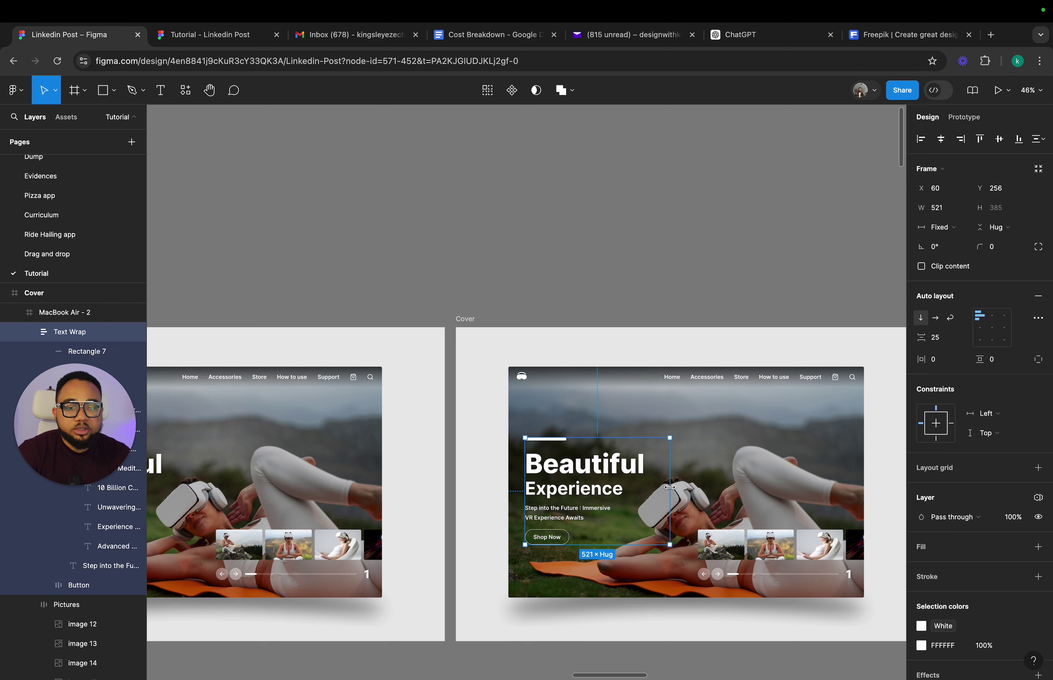
scroll(666, 480, right, 12)
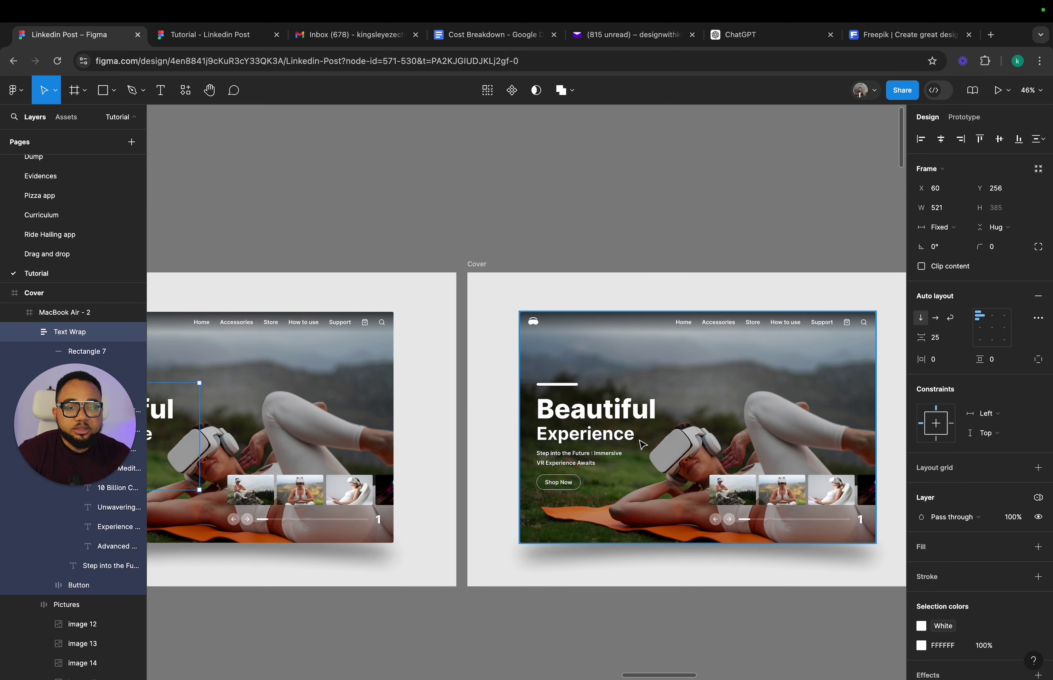
click(642, 445)
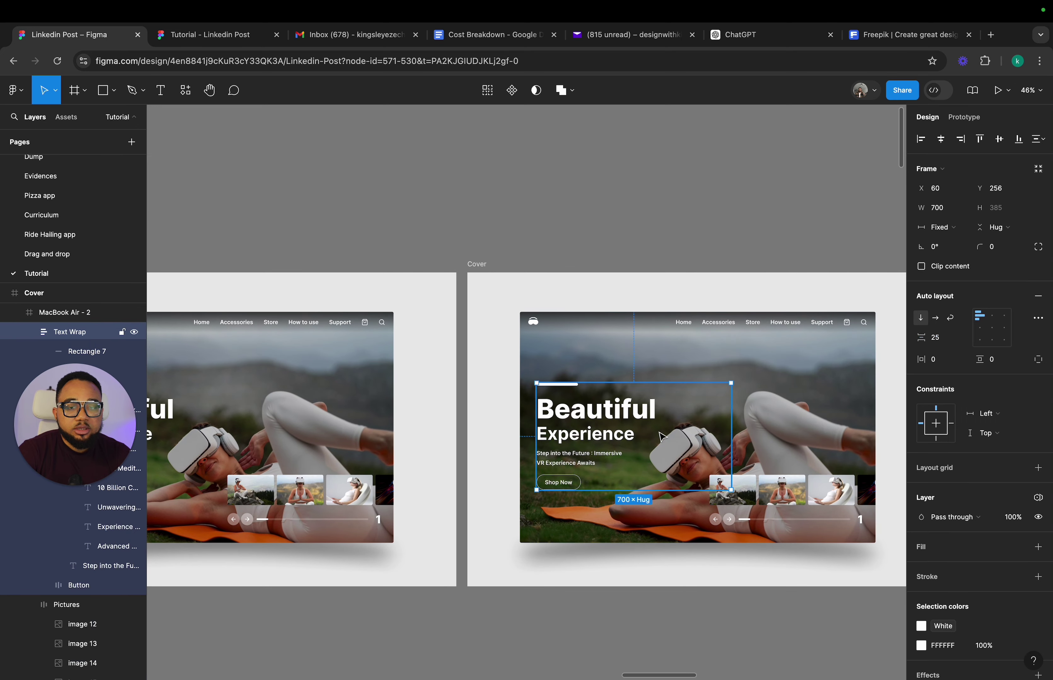
click(642, 444)
drag(730, 438, 682, 438)
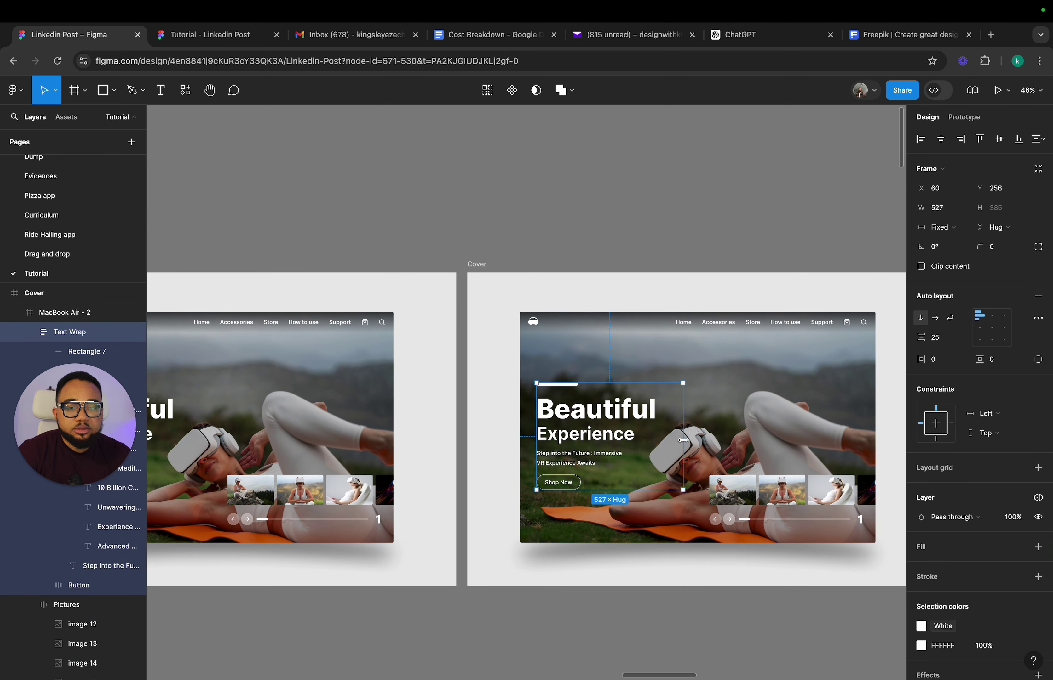
- Narrow the next mockup's Text Wrap block to 501 wide
scroll(682, 438, right, 12)
click(716, 439)
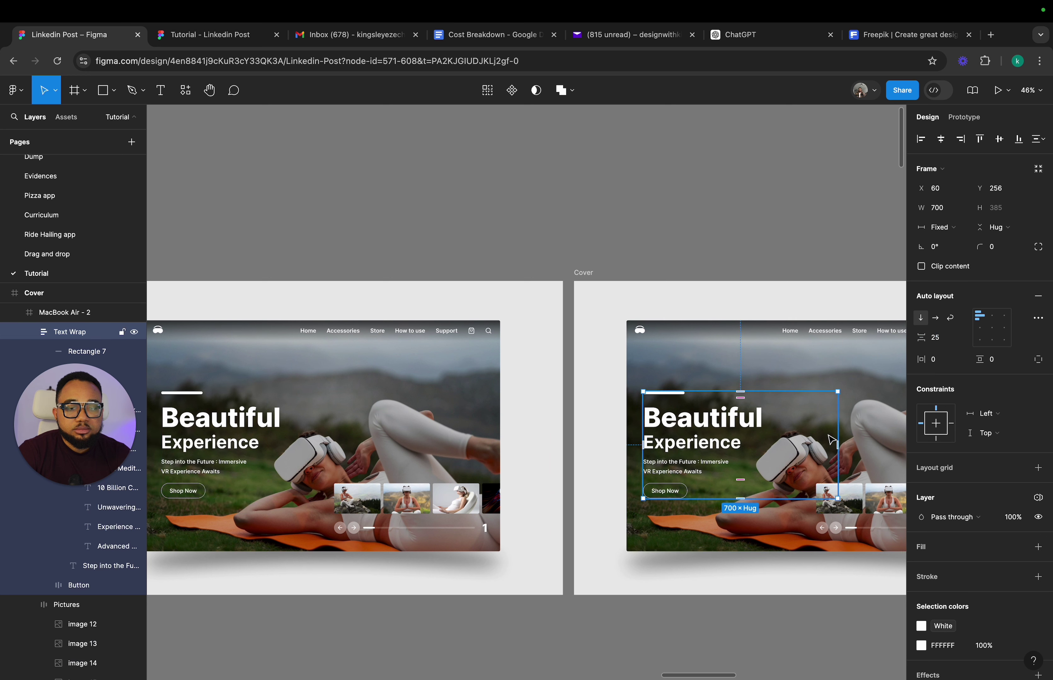
drag(838, 438, 801, 431)
scroll(690, 460, right, 15)
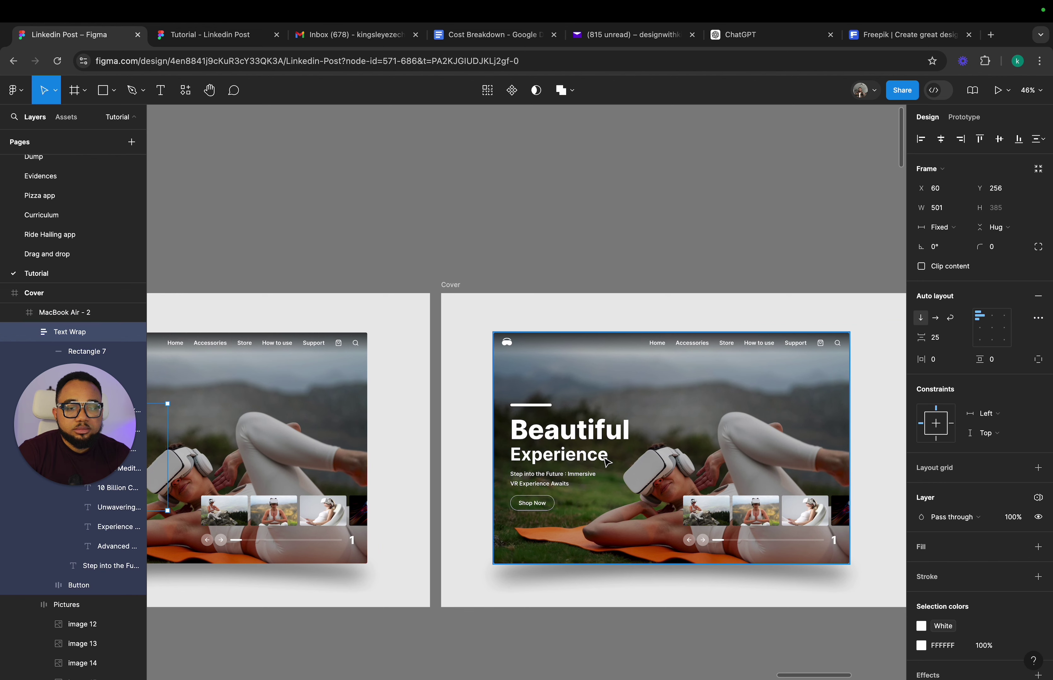
click(637, 460)
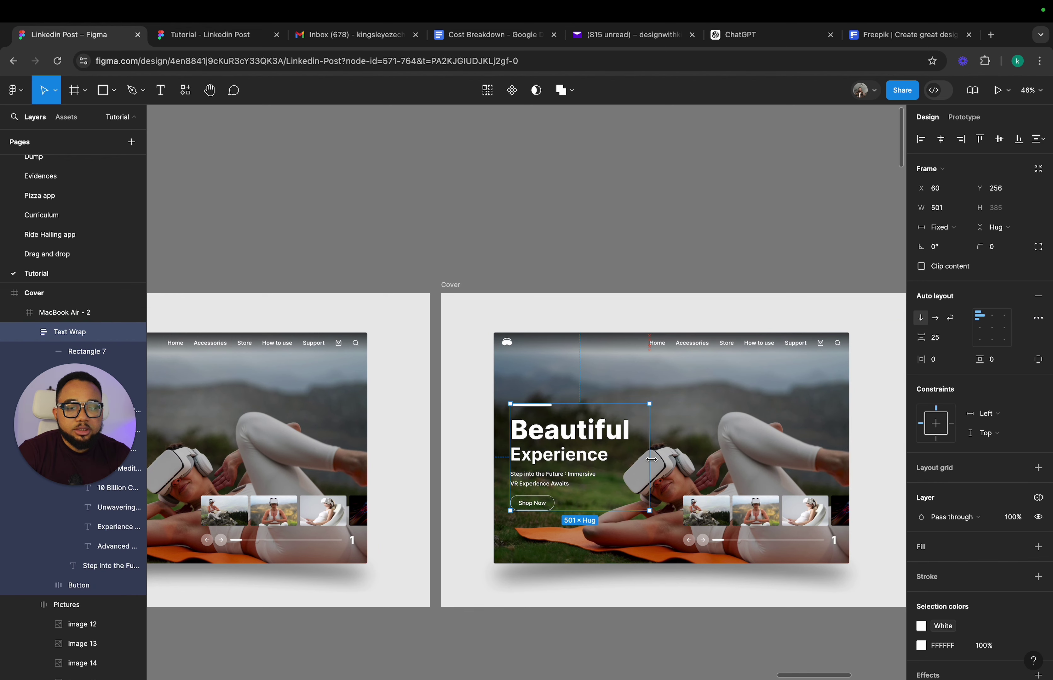
- Select the clipped heading frame inside the heading-and-subtext frame
scroll(659, 464, right, 5)
scroll(661, 464, down, 4)
scroll(661, 467, up, 8)
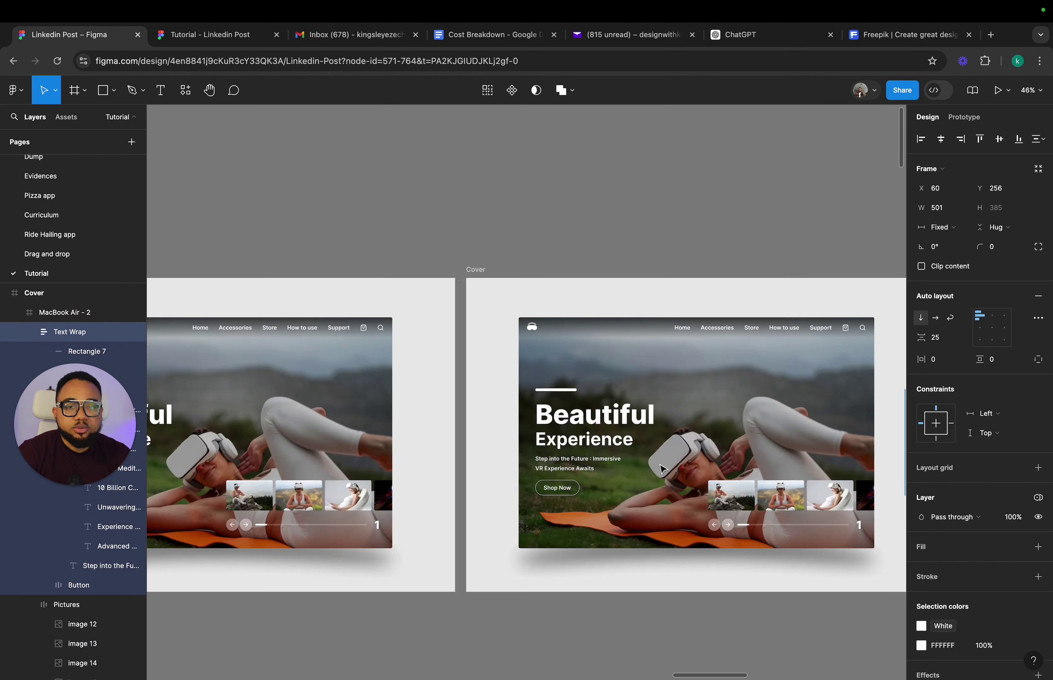
scroll(661, 468, down, 8)
scroll(661, 468, right, 7)
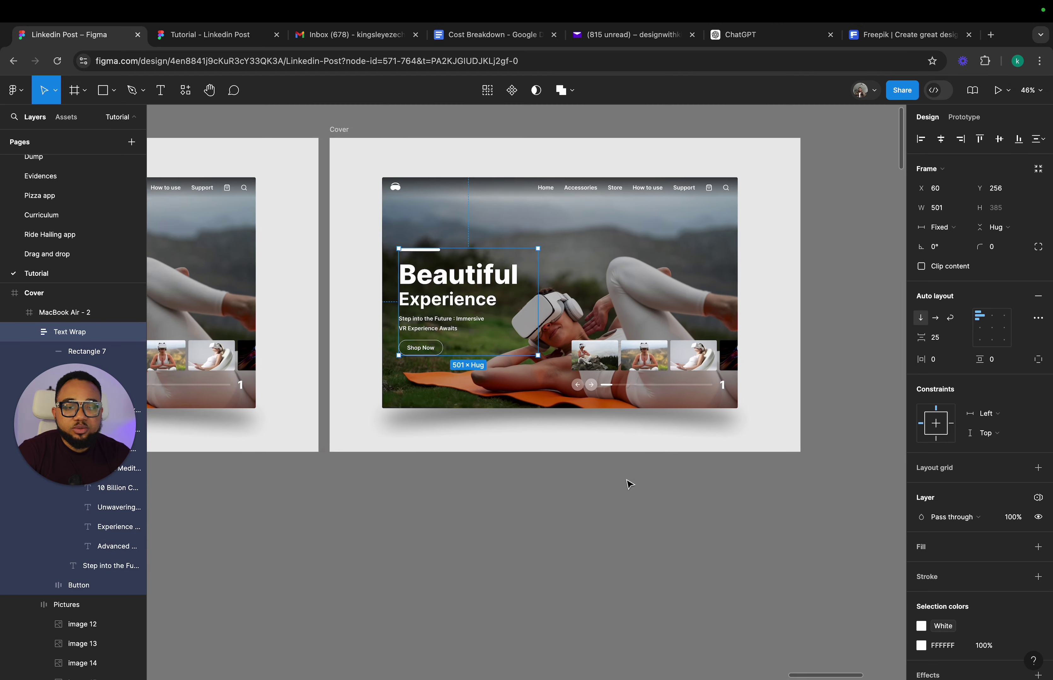
scroll(575, 442, up, 2)
click(400, 361)
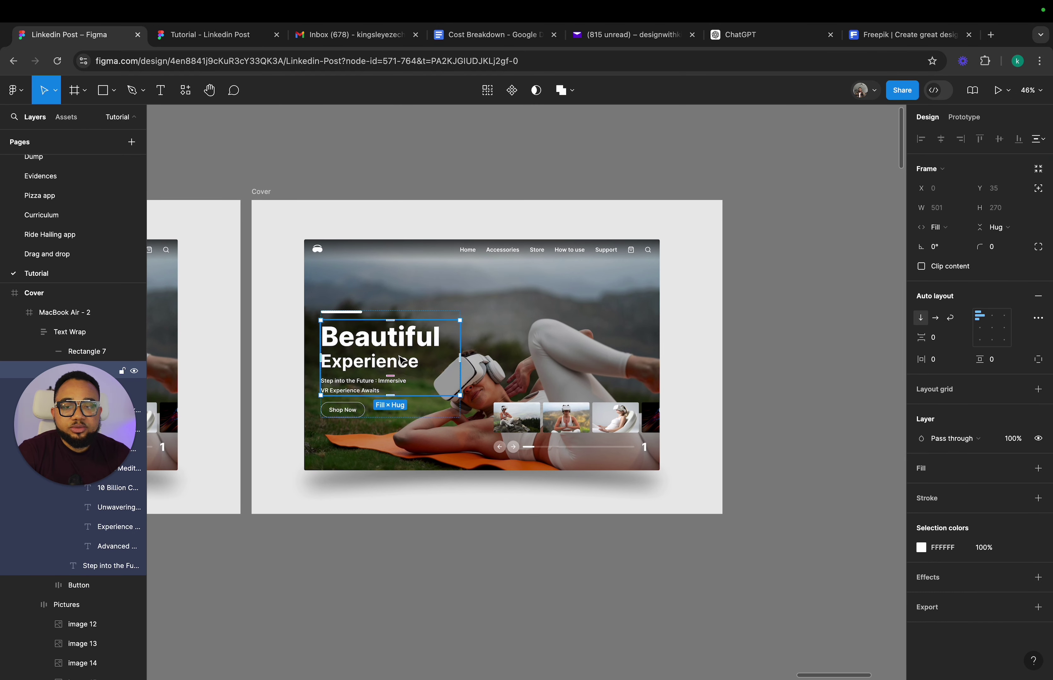
click(400, 360)
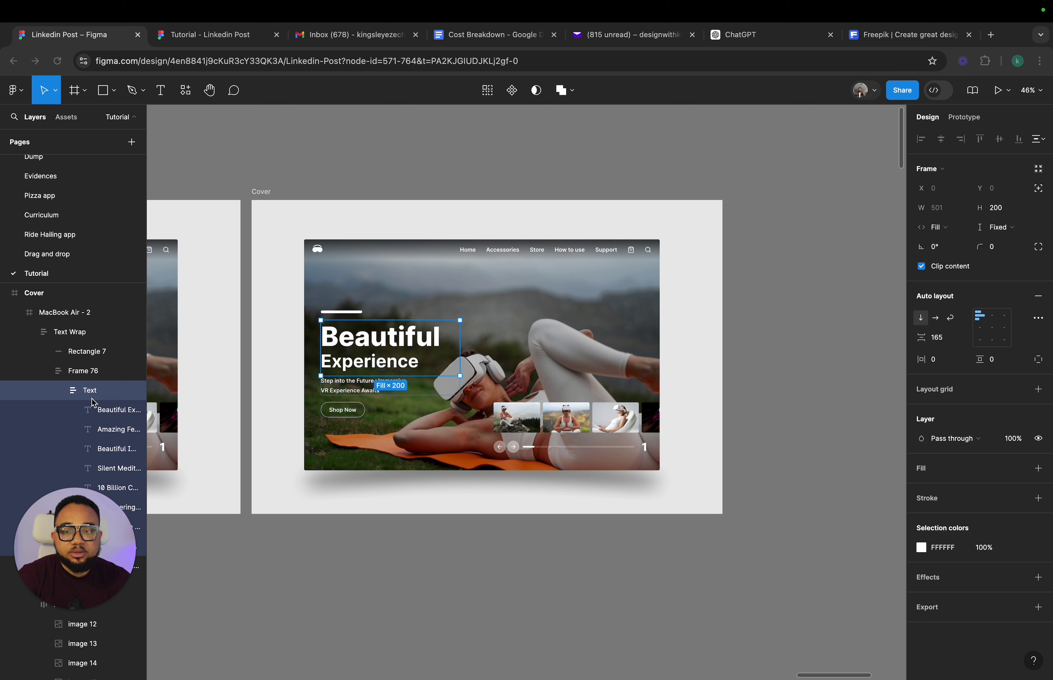
- Align the heading stack bottom-left to reveal AR Solution, then widen Text Wrap to 595
click(981, 342)
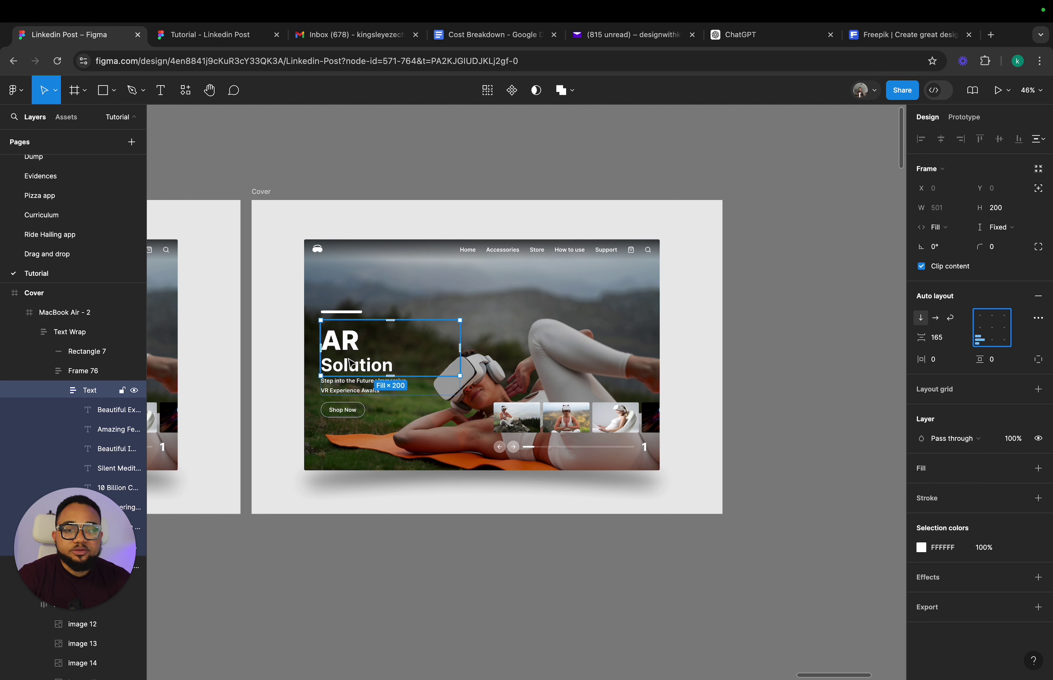
scroll(350, 363, up, 3)
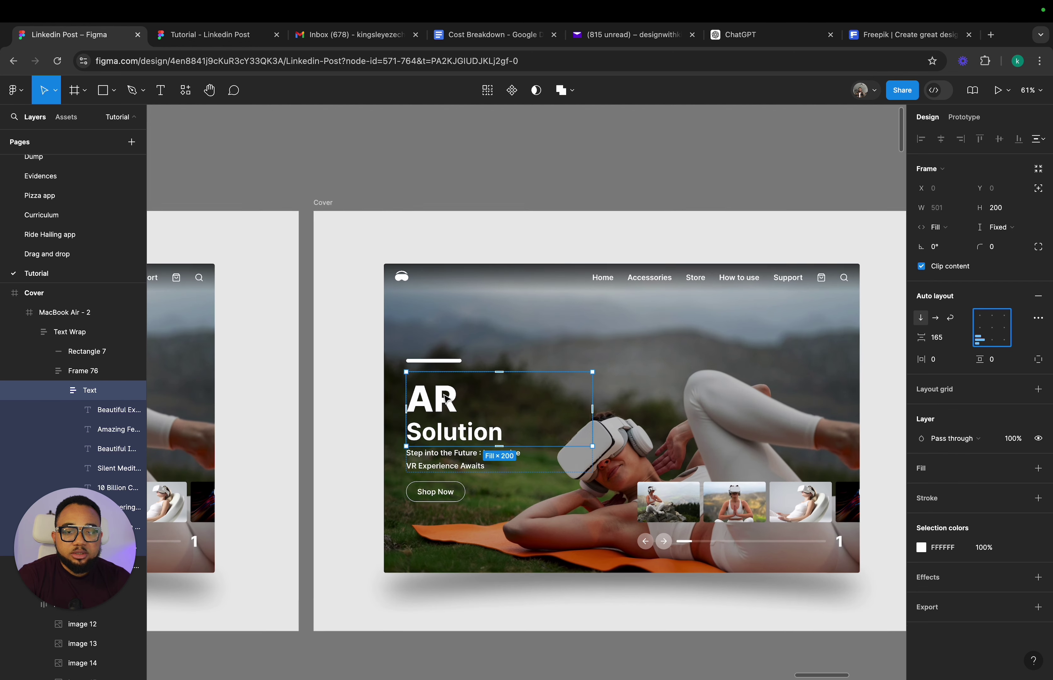
click(446, 399)
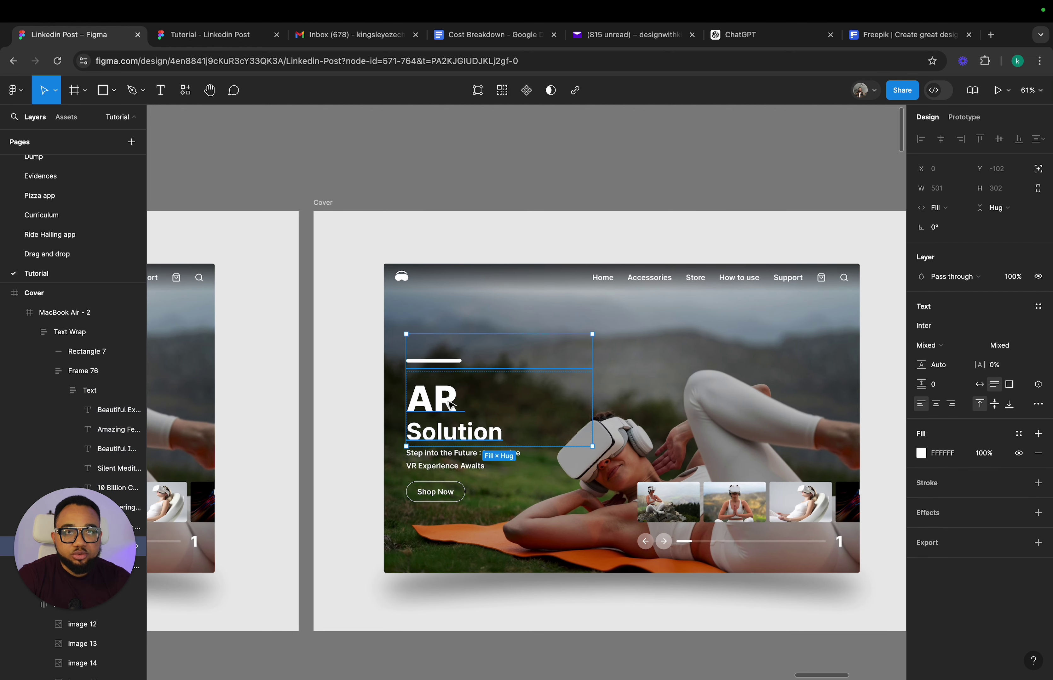
click(570, 487)
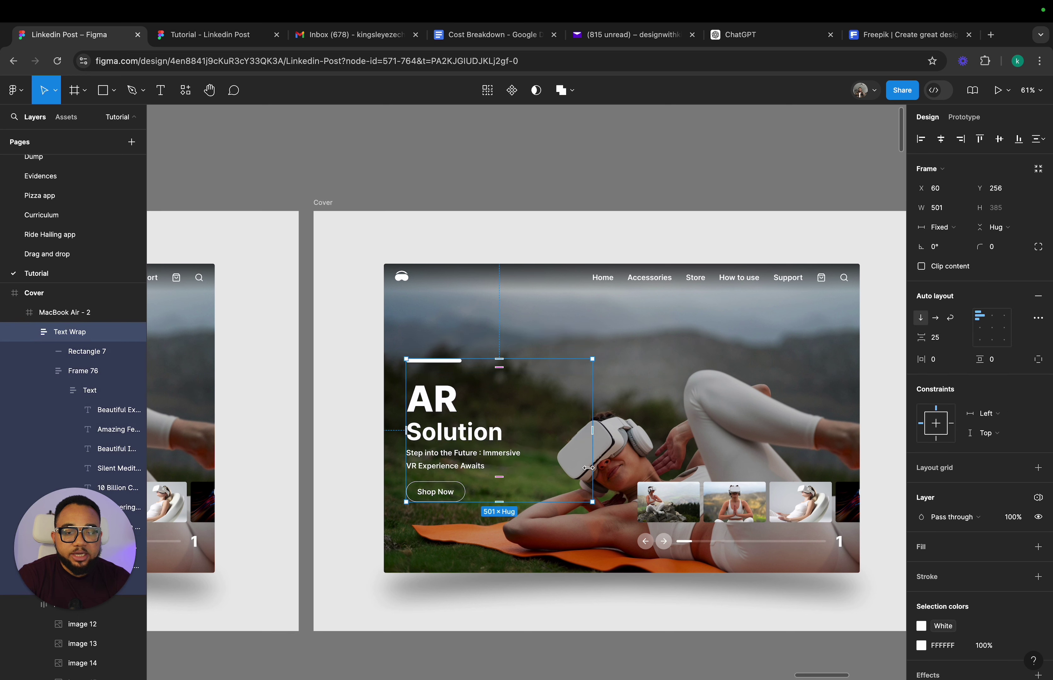
drag(590, 466, 628, 467)
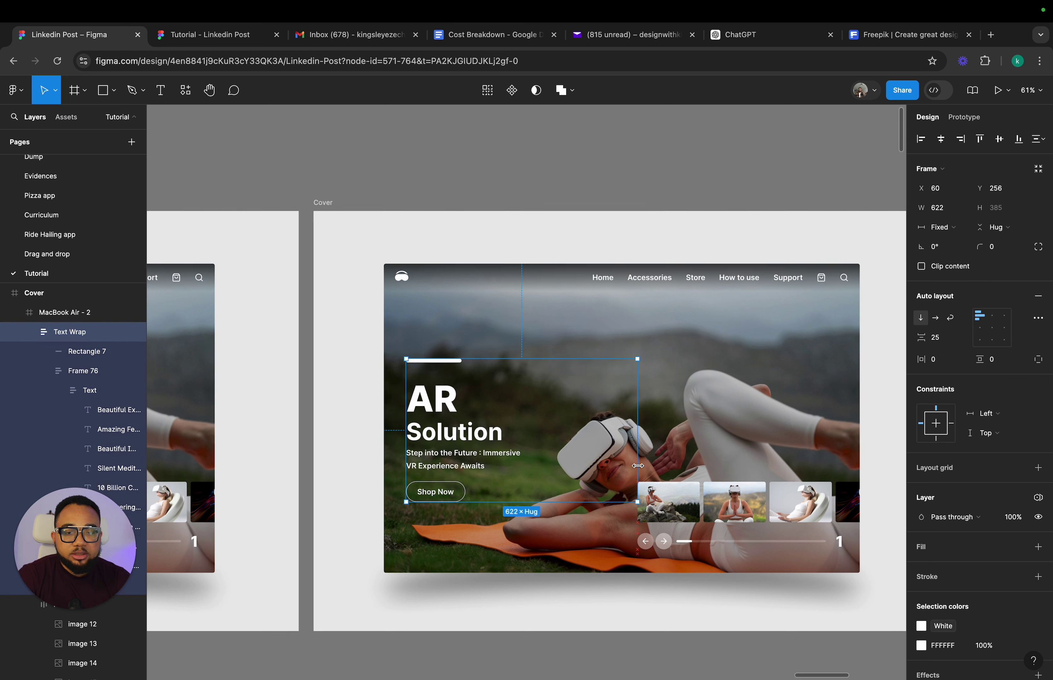
- Begin editing the AR Solution heading text with the cursor placed before 'AR'
click(470, 405)
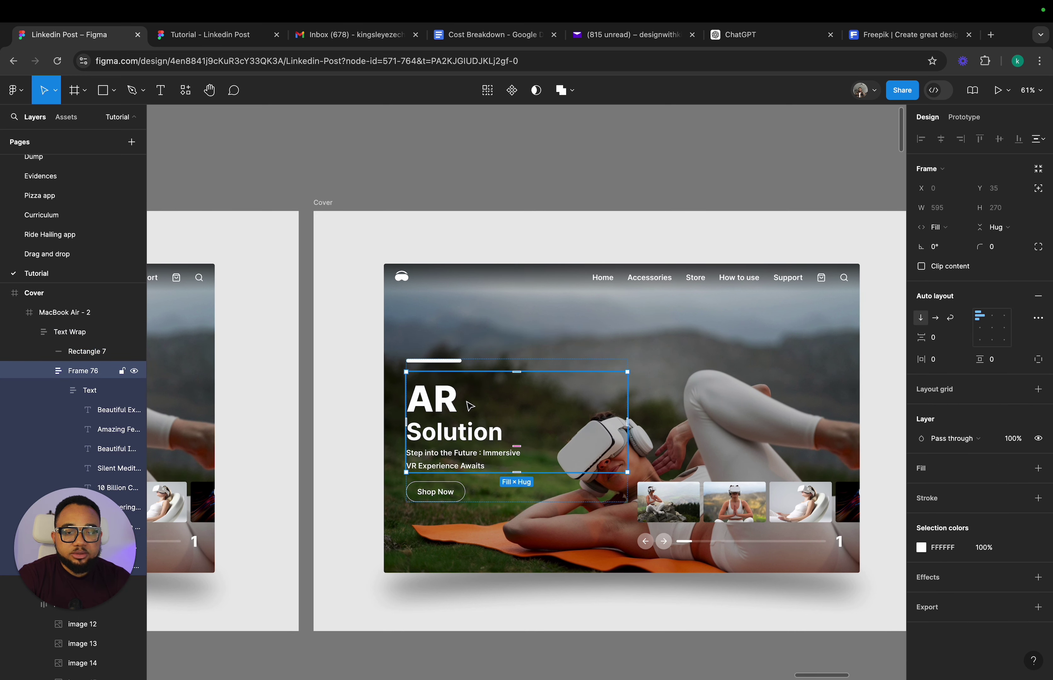
click(471, 406)
click(466, 402)
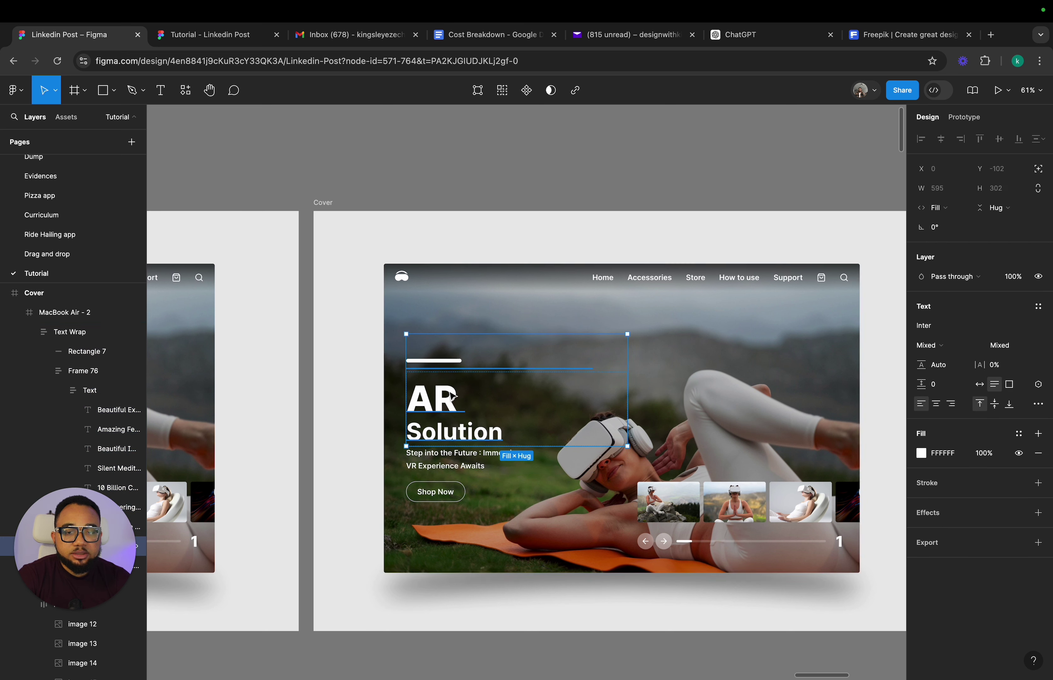
double_click(451, 395)
click(530, 437)
click(427, 396)
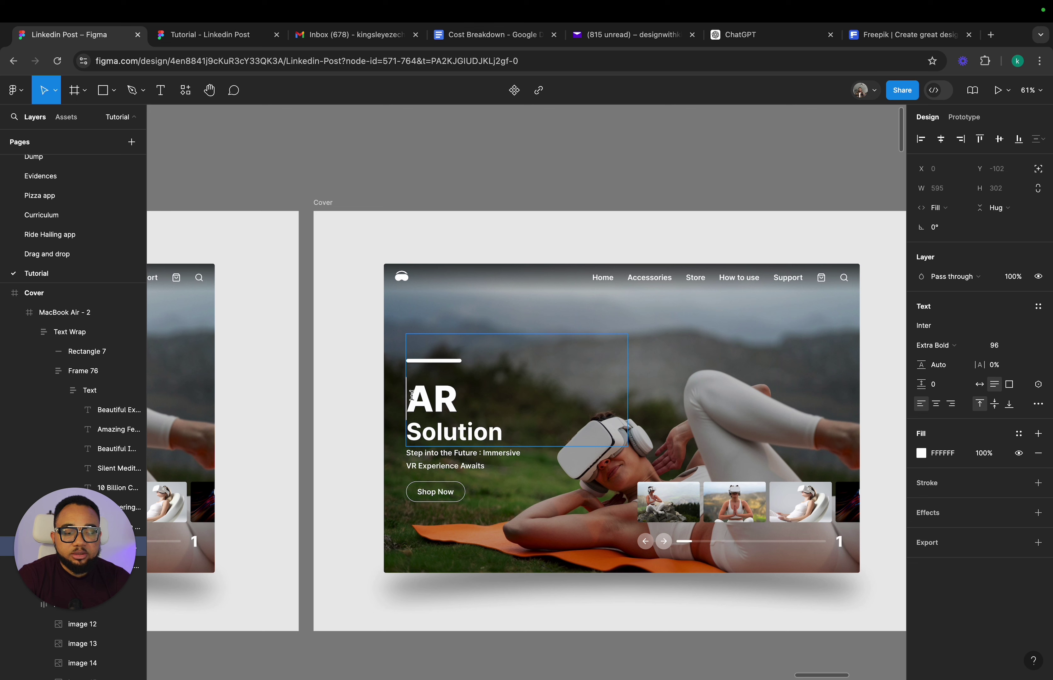
- Widen the AR Solution headline block to fit 'Advanced AR'
click(441, 468)
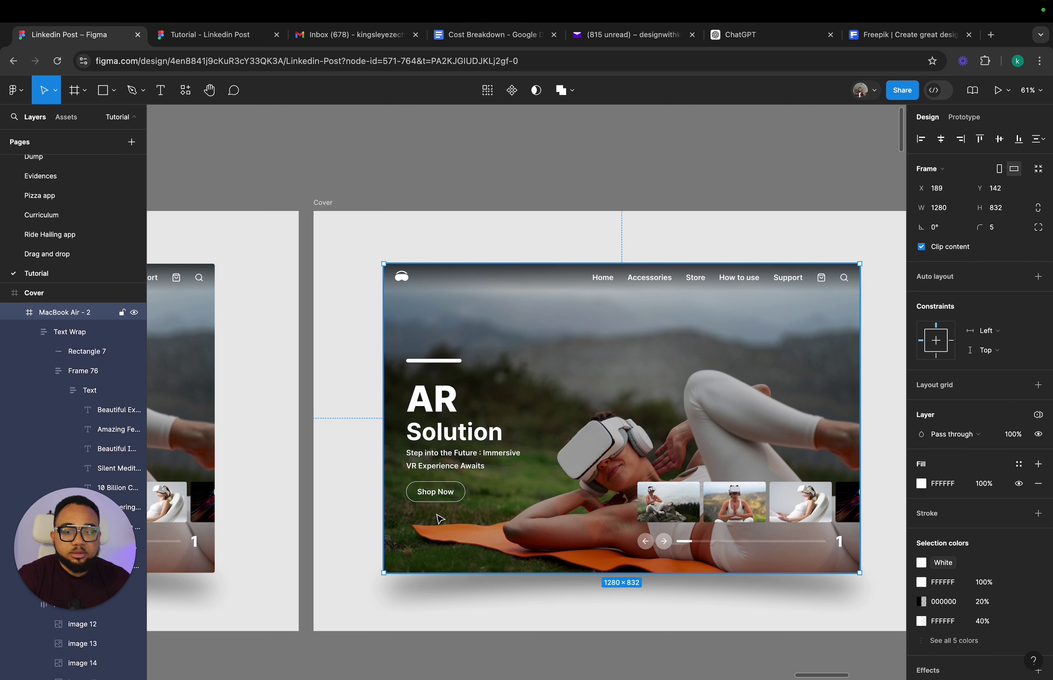
click(442, 393)
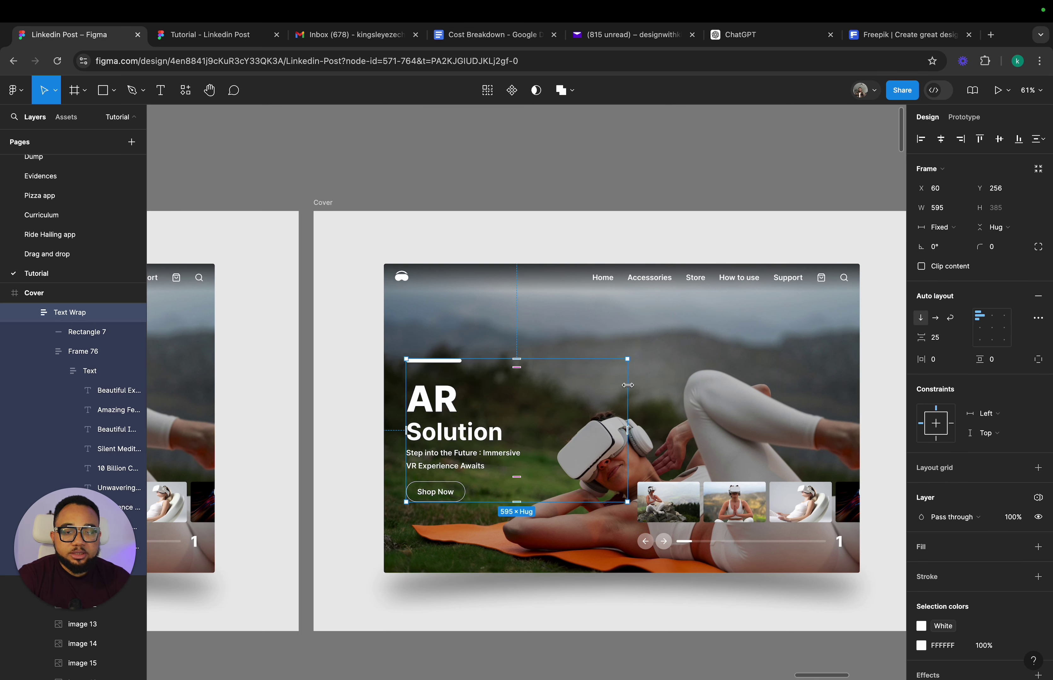
drag(628, 391, 649, 388)
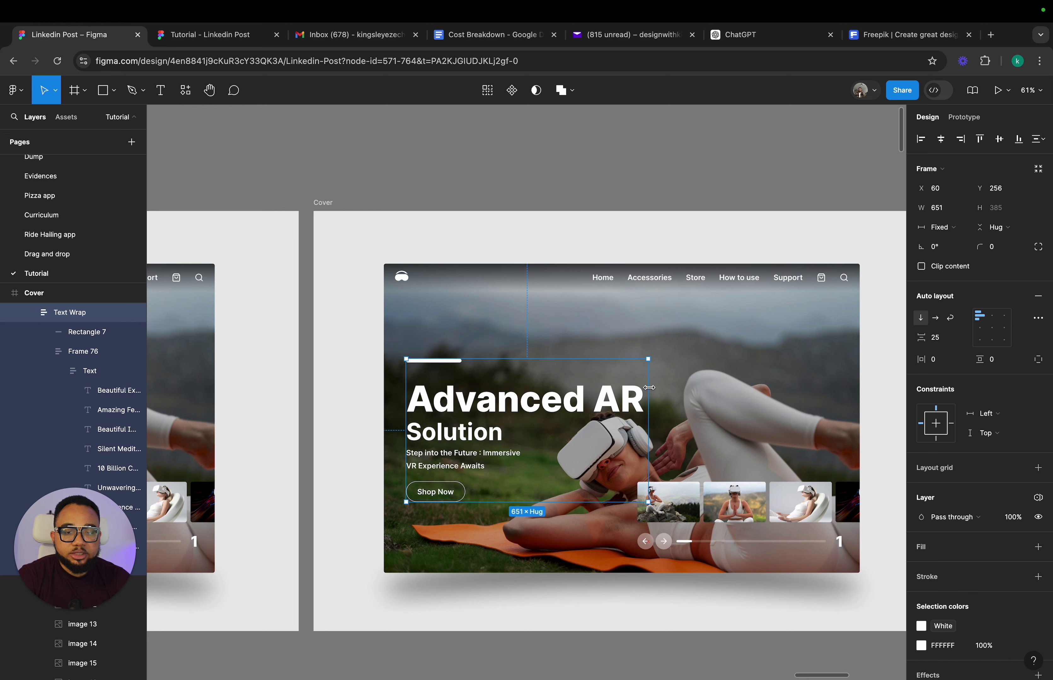
click(716, 390)
- Widen the Beautiful Experience mockup's Text Wrap block from 501 to 622
scroll(712, 390, down, 5)
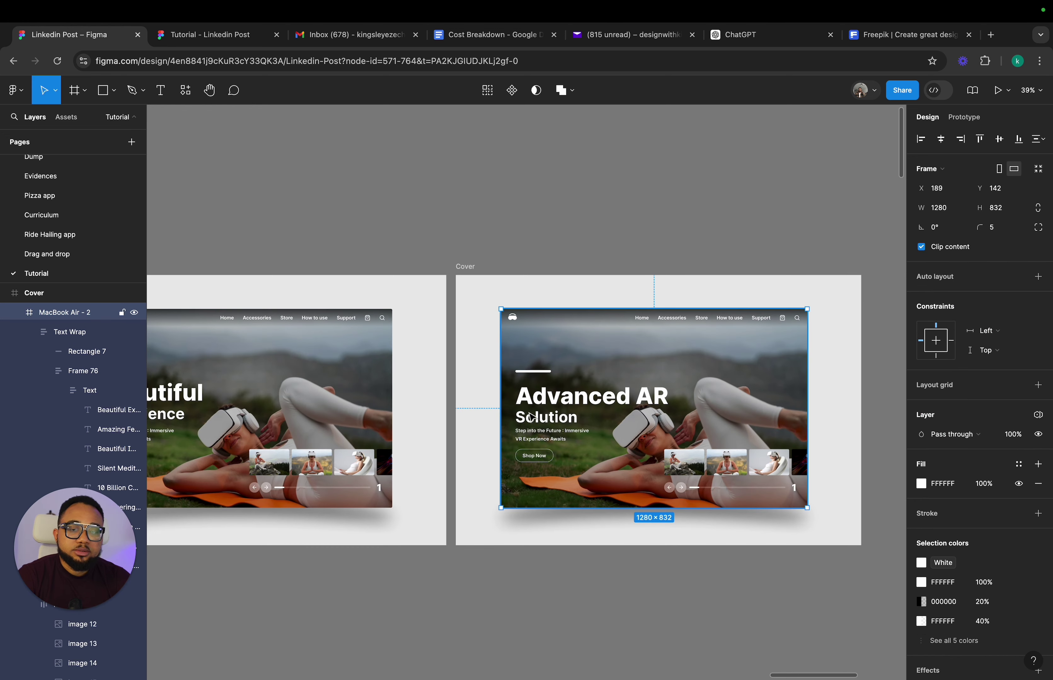
scroll(599, 414, left, 10)
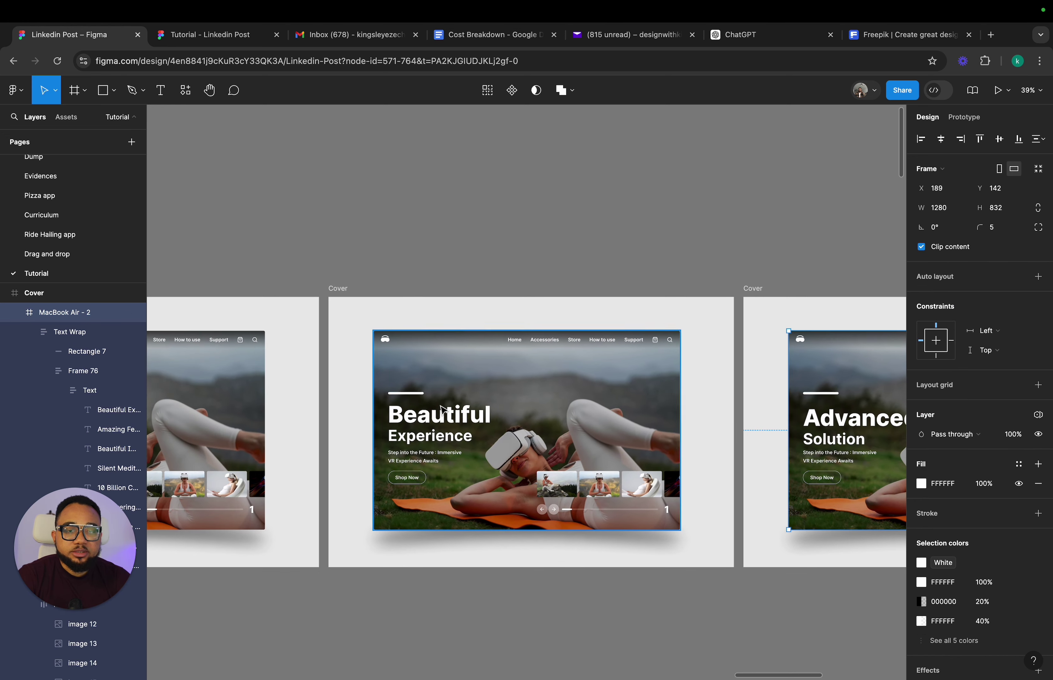
click(441, 421)
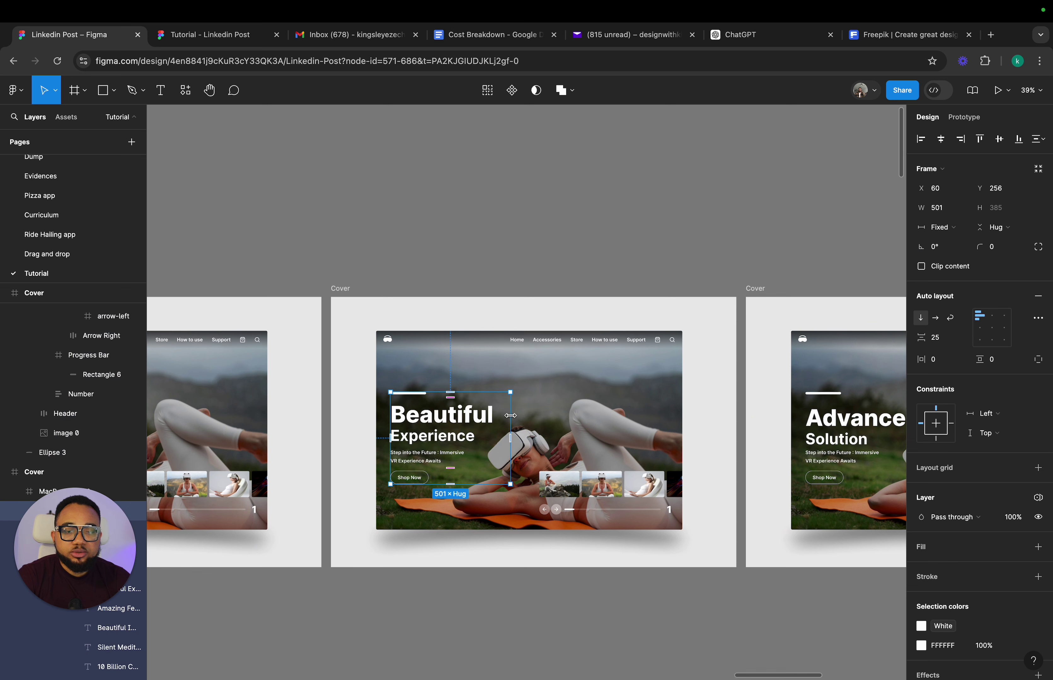
drag(516, 416, 538, 416)
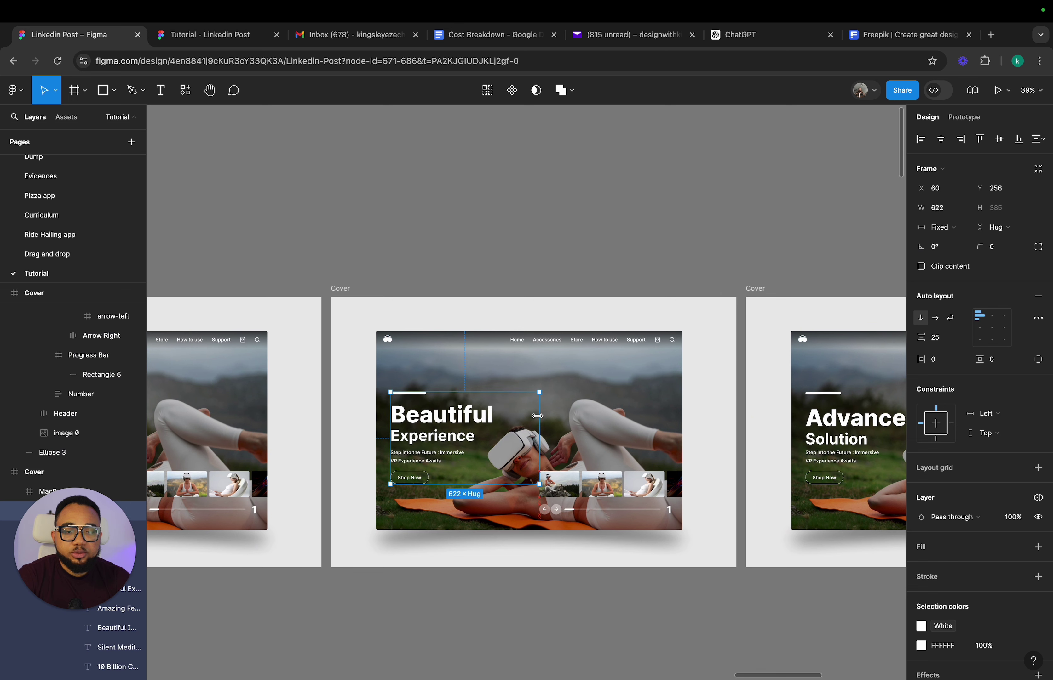
scroll(461, 420, left, 5)
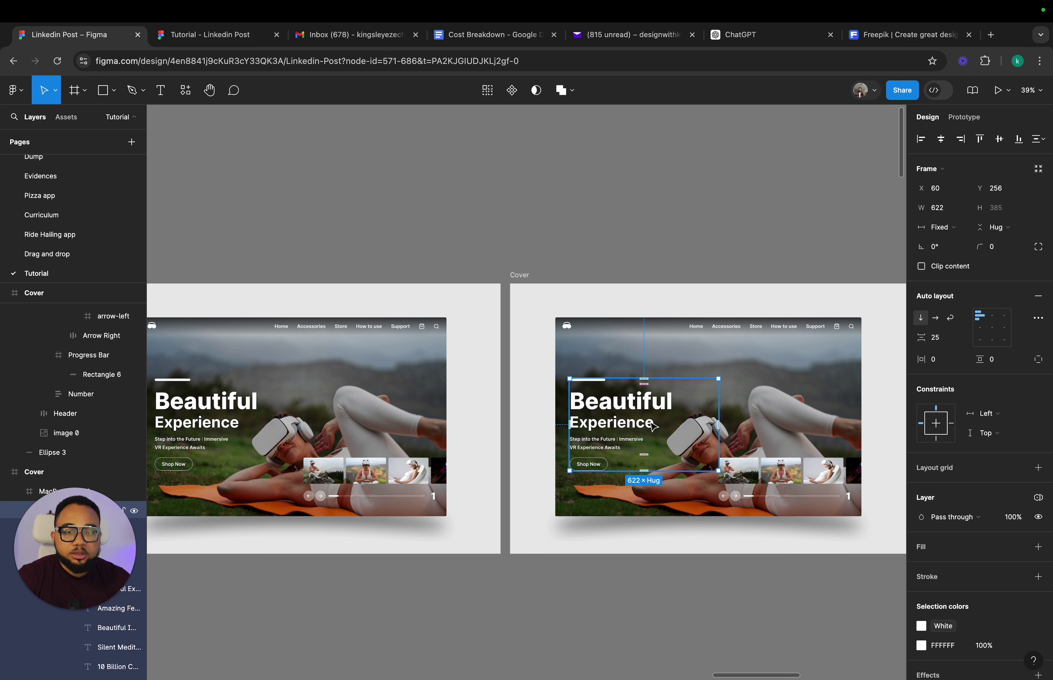
click(654, 425)
- Remove auto layout from the headline frame and select its stacked text layers
right_click(654, 422)
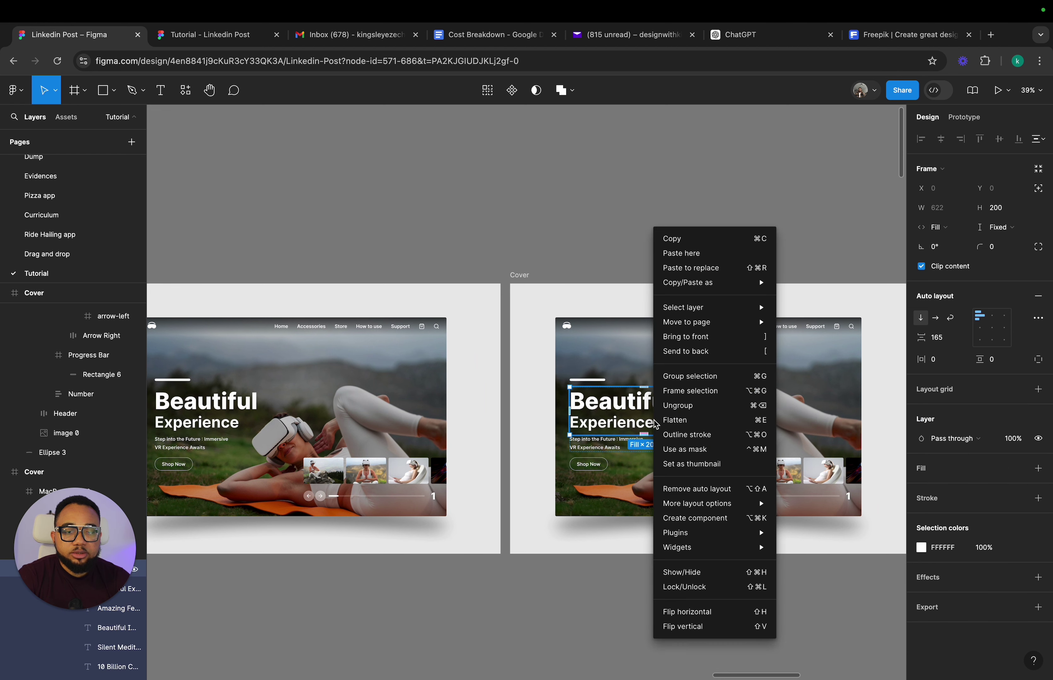
click(686, 488)
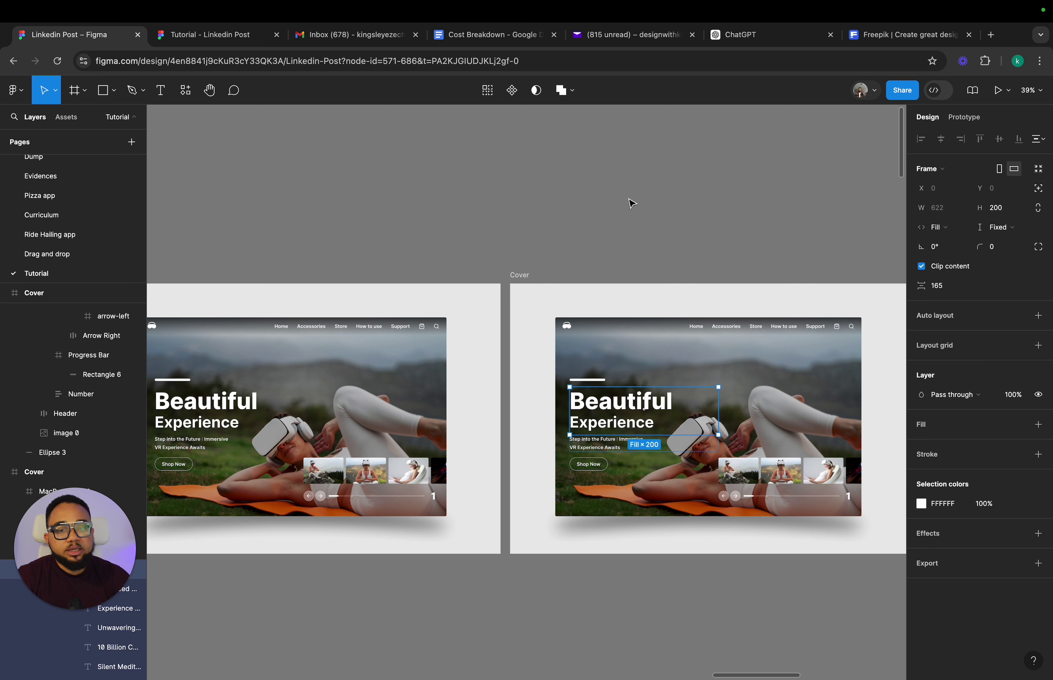
key(Return)
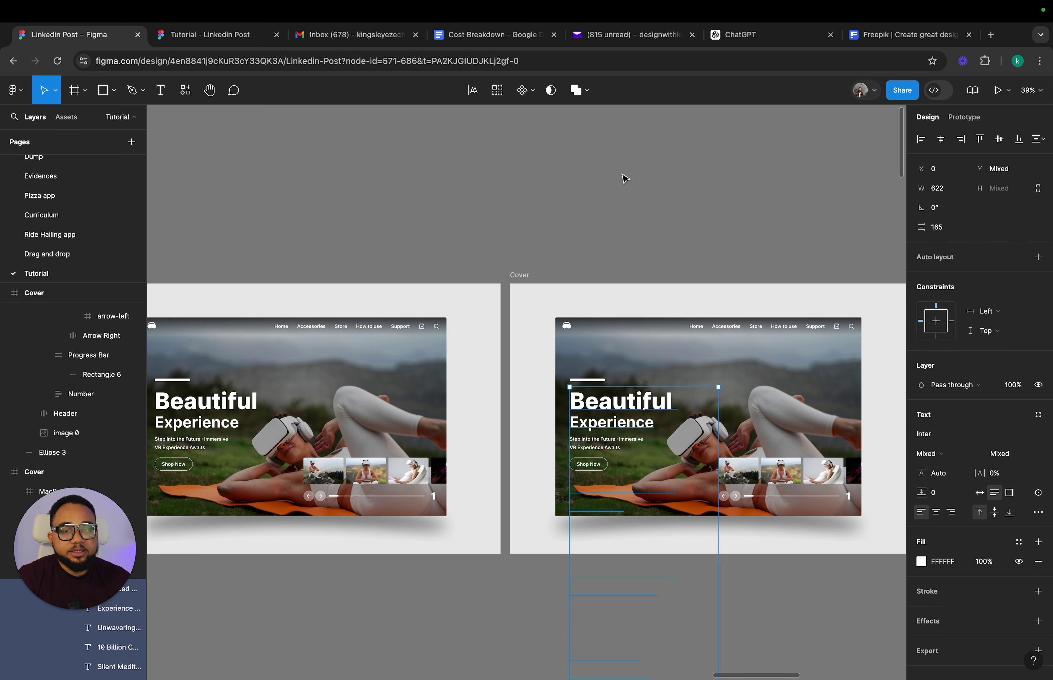
scroll(657, 597, down, 10)
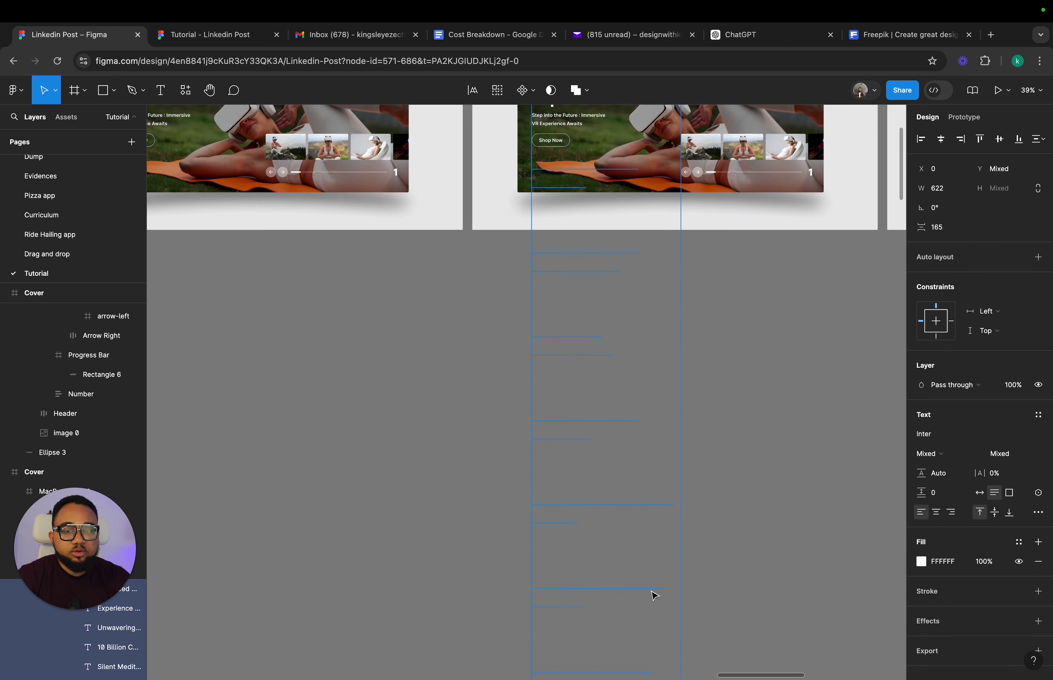
scroll(587, 499, up, 10)
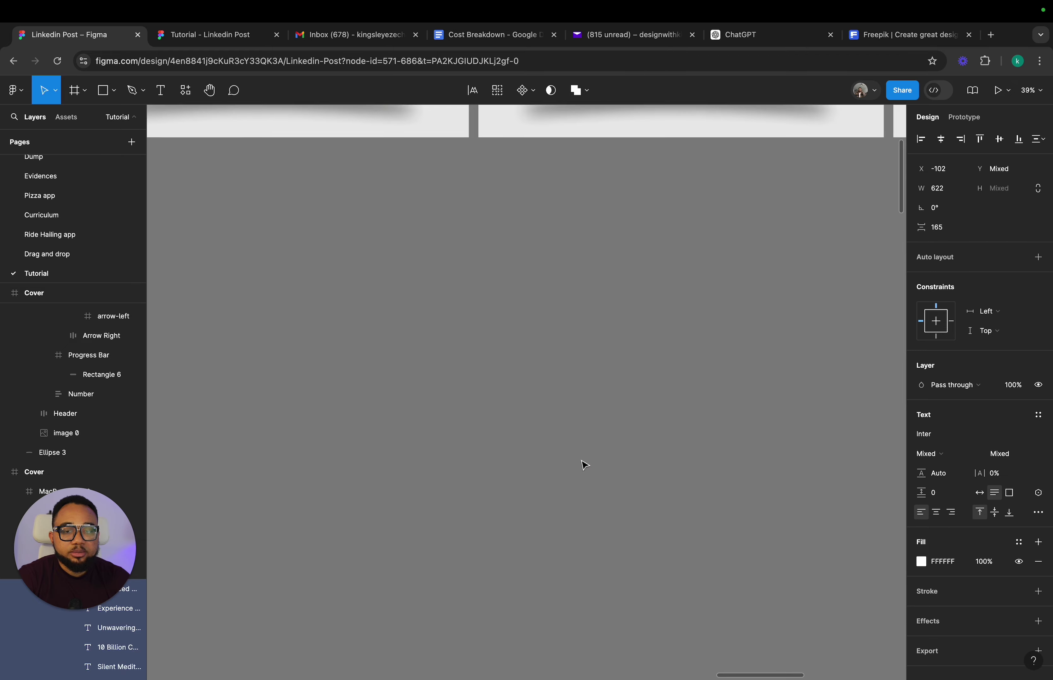
- Slide the headline stack upward past Silent Meditation and Unwavering
drag(584, 451, 582, 342)
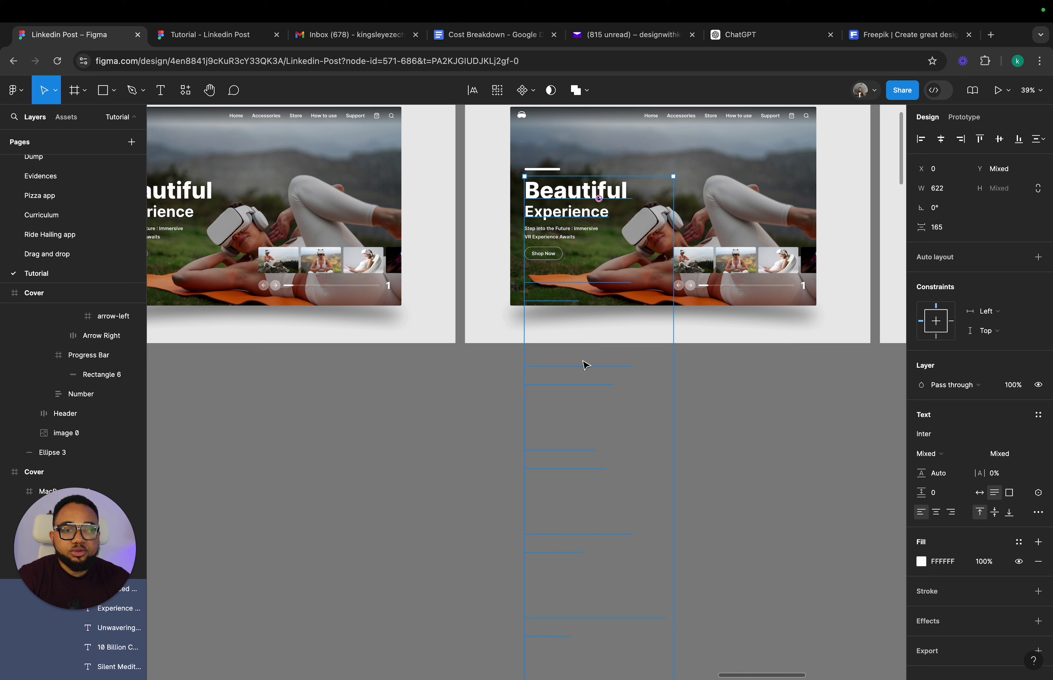
drag(586, 510, 593, 311)
drag(579, 506, 577, 203)
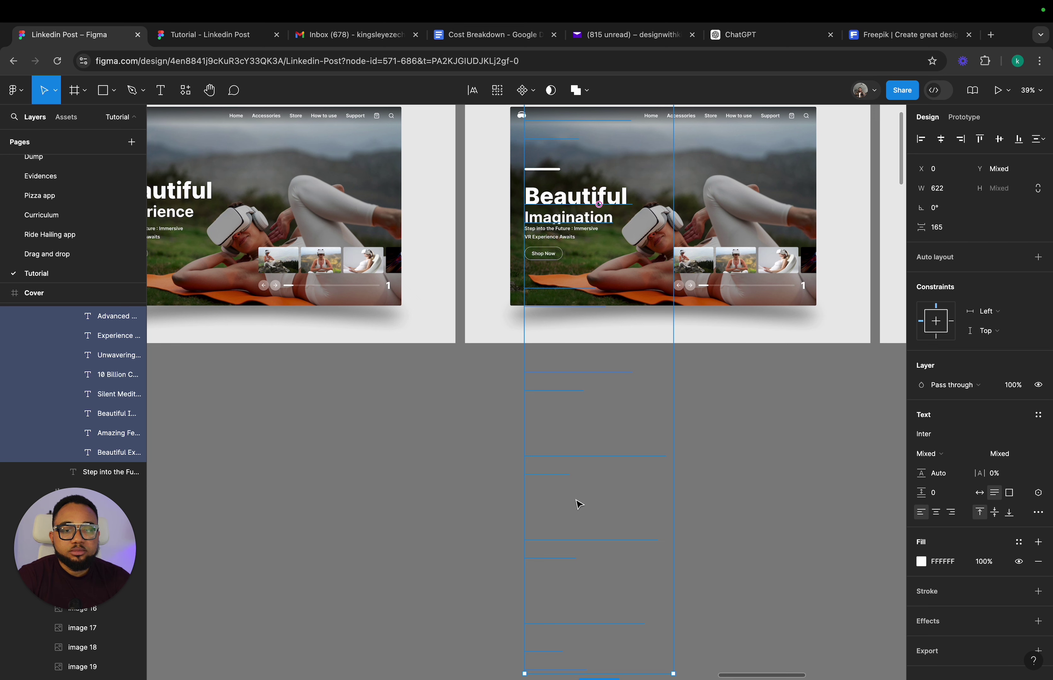
drag(577, 501, 580, 401)
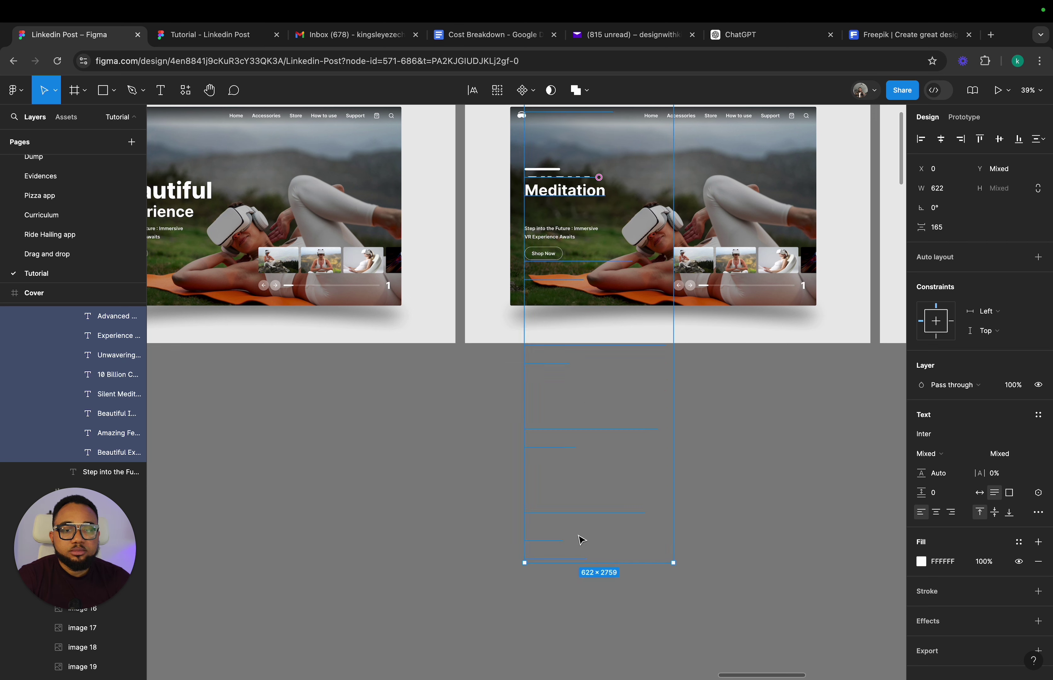
drag(582, 539, 580, 403)
- Position the stack so Experience Reality shows as the headline, undoing misplaced drops
scroll(583, 406, right, 3)
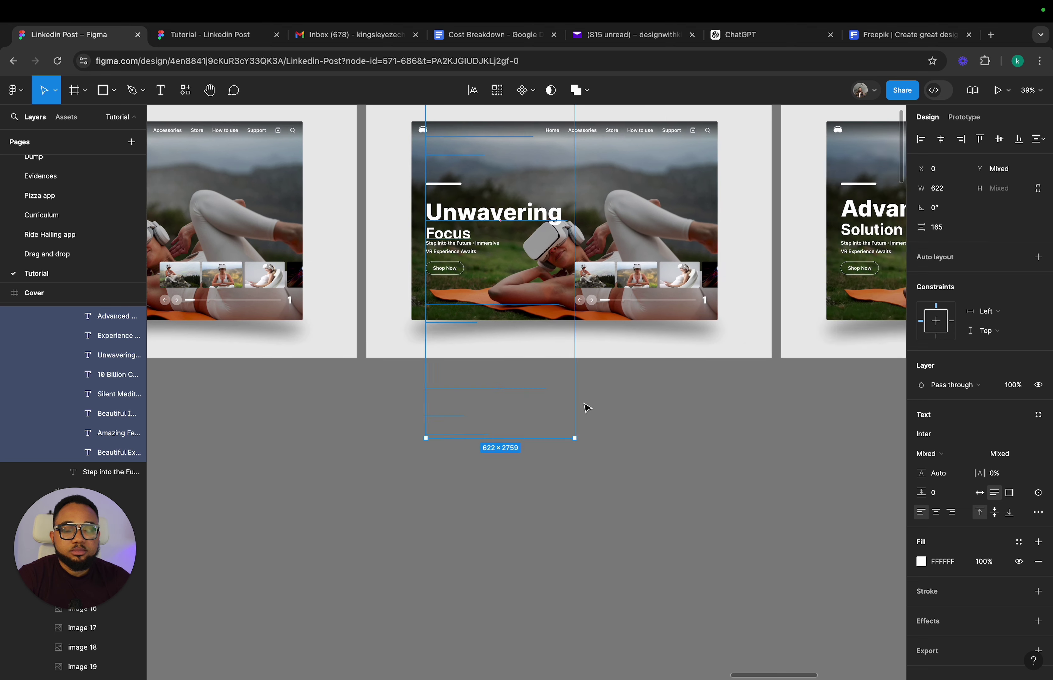
scroll(585, 405, right, 5)
scroll(584, 406, left, 6)
scroll(584, 406, up, 3)
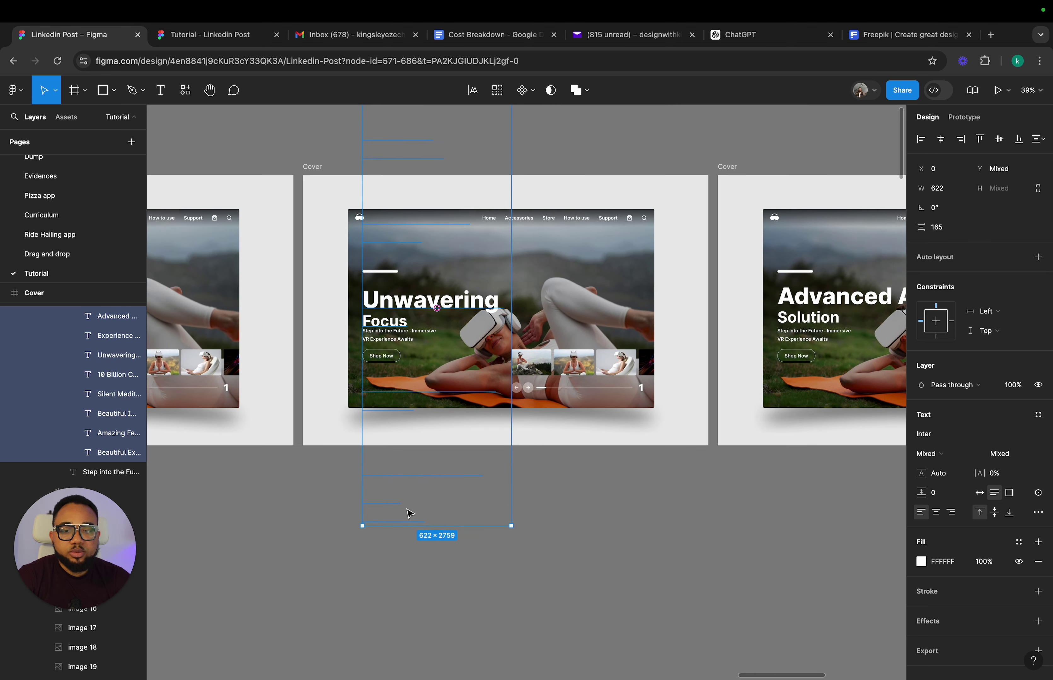
drag(410, 513, 412, 449)
key(super+z)
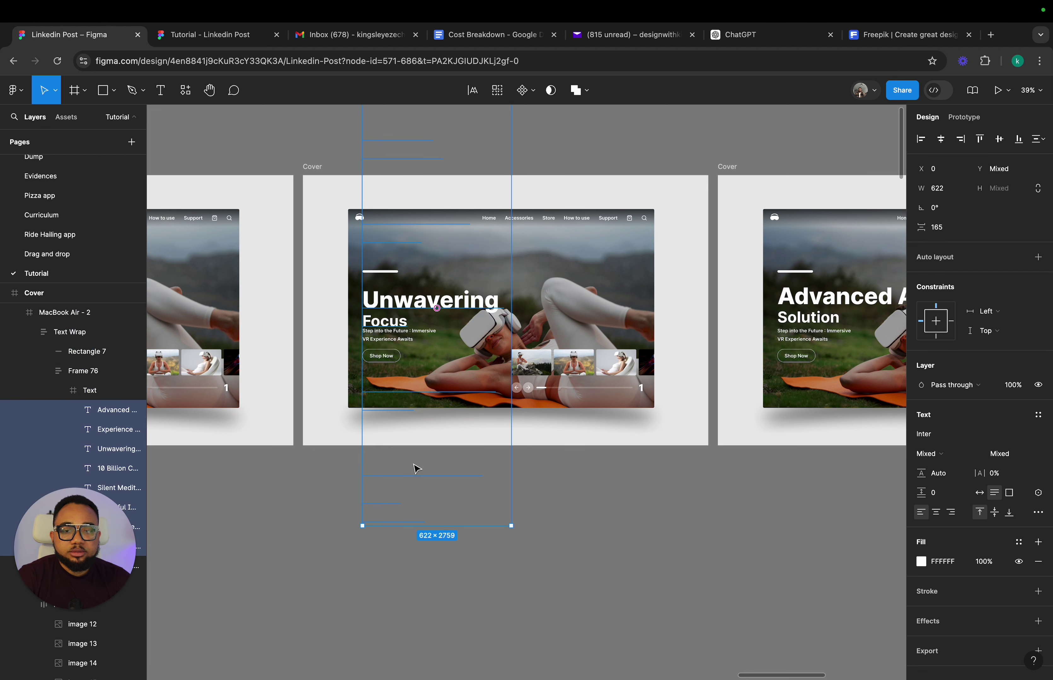
key(super+z)
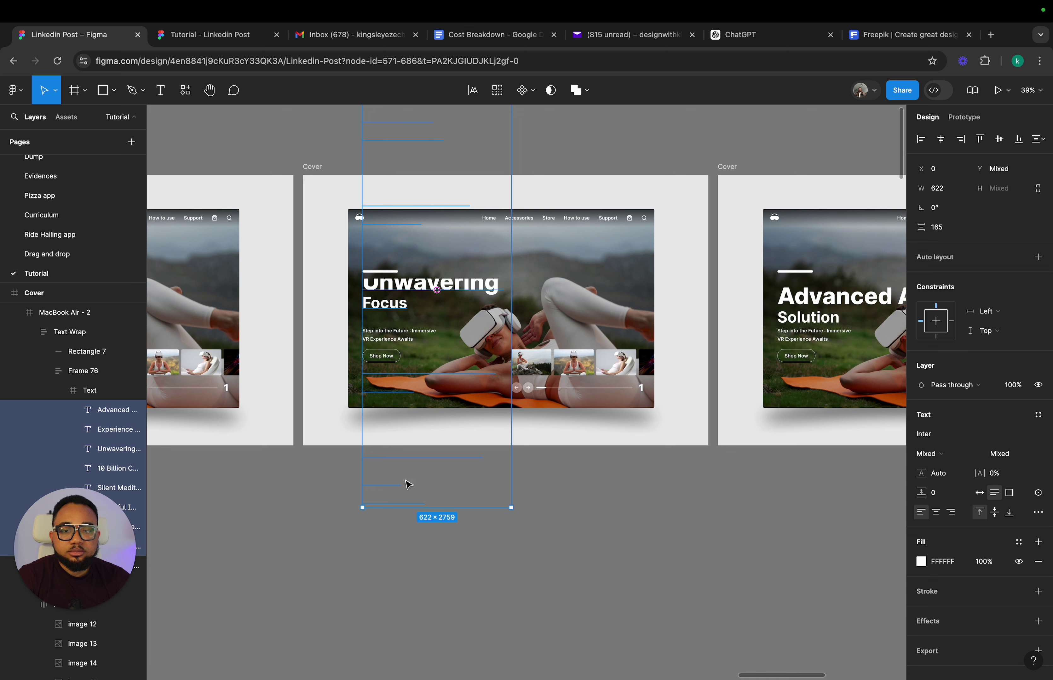
drag(408, 485, 397, 383)
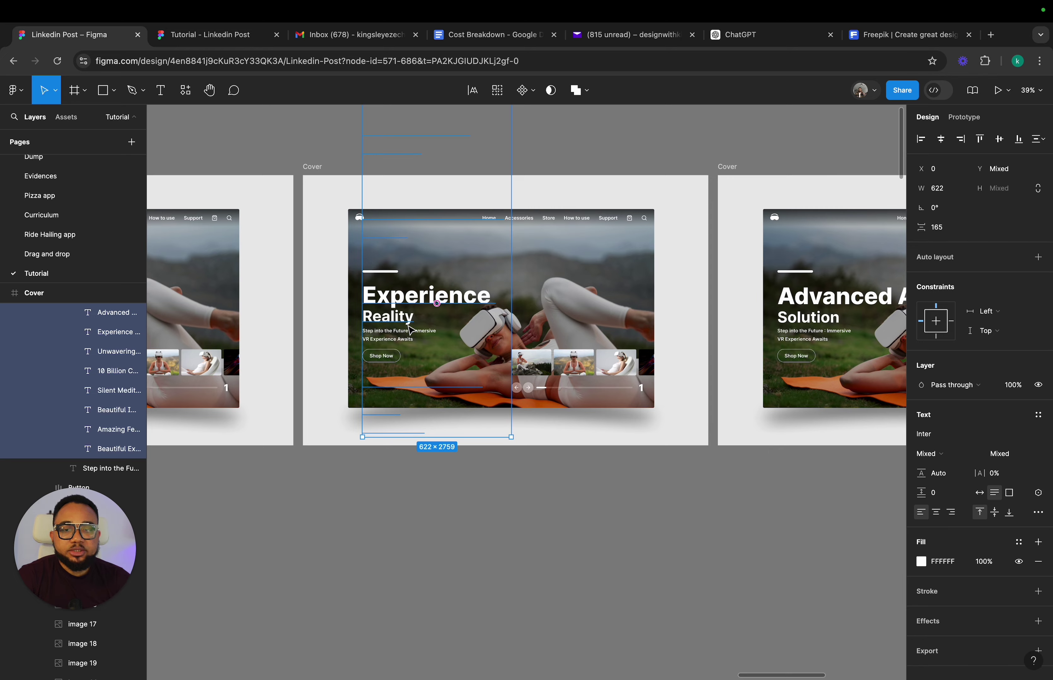
key(ctrl+z)
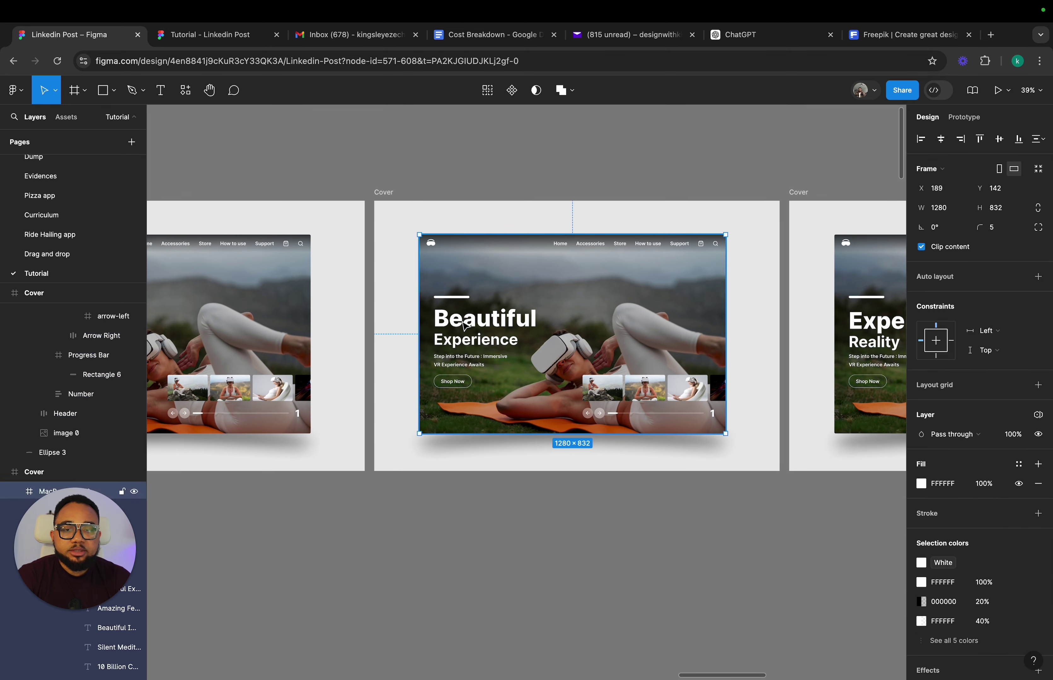
- Remove the headline frame's auto layout and slide its text stack up until Unwavering shows
double_click(464, 326)
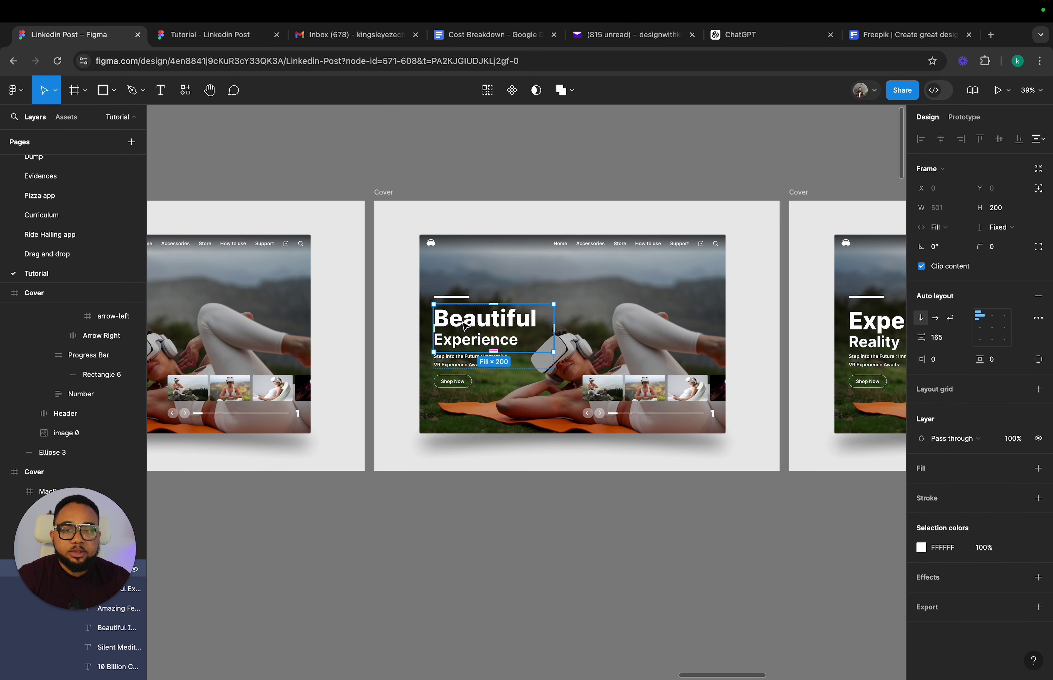
right_click(464, 327)
click(482, 490)
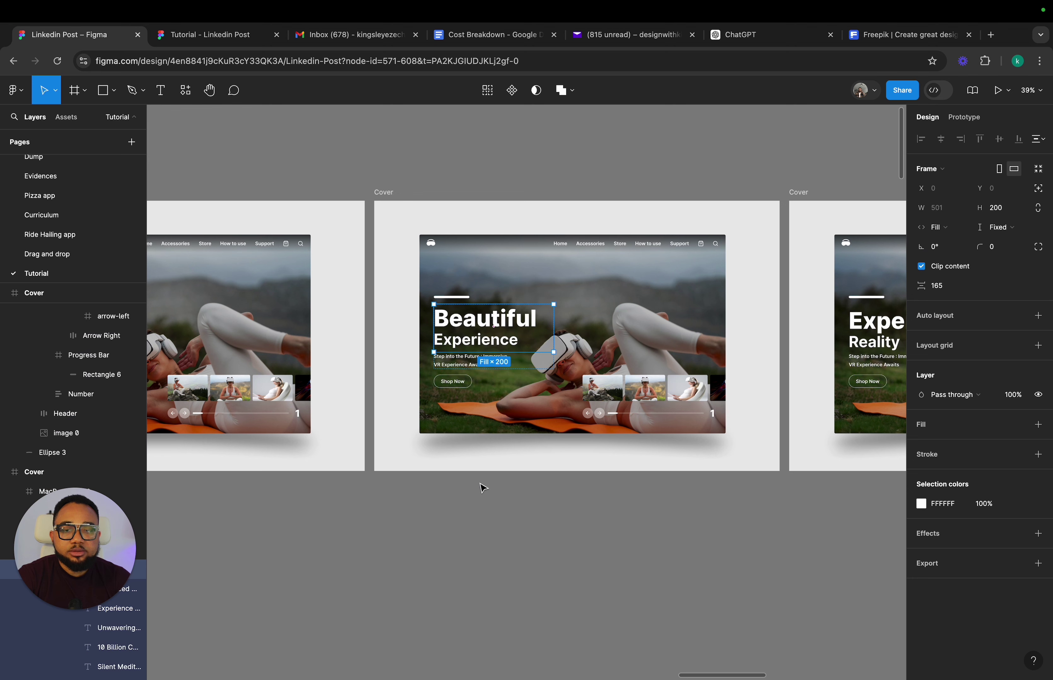
key(Return)
scroll(486, 530, down, 5)
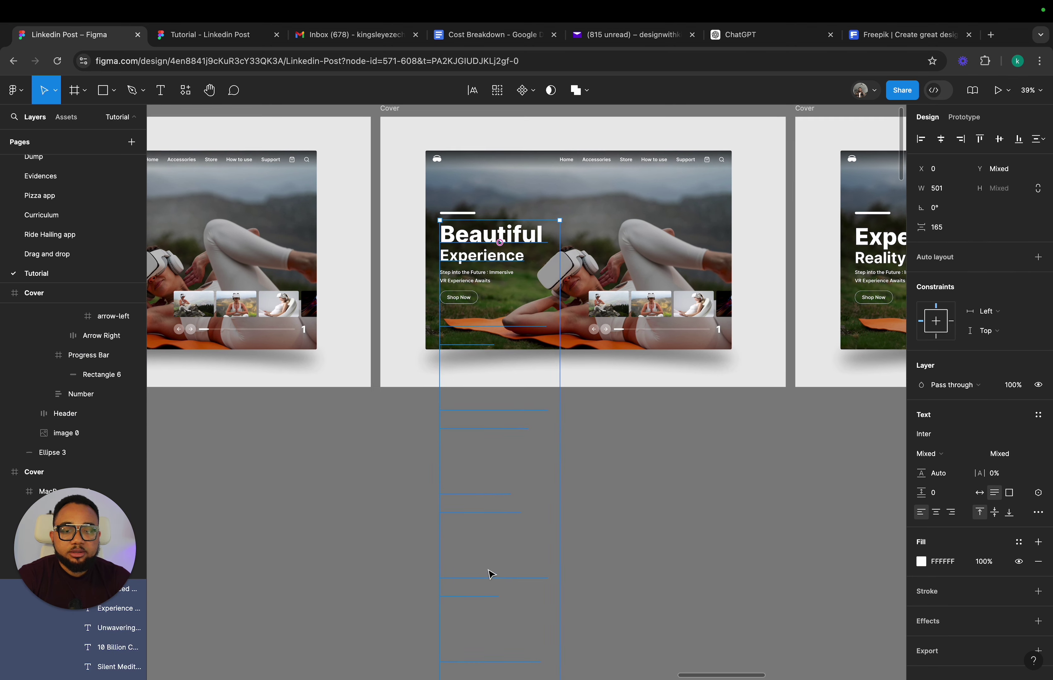
drag(477, 599, 479, 416)
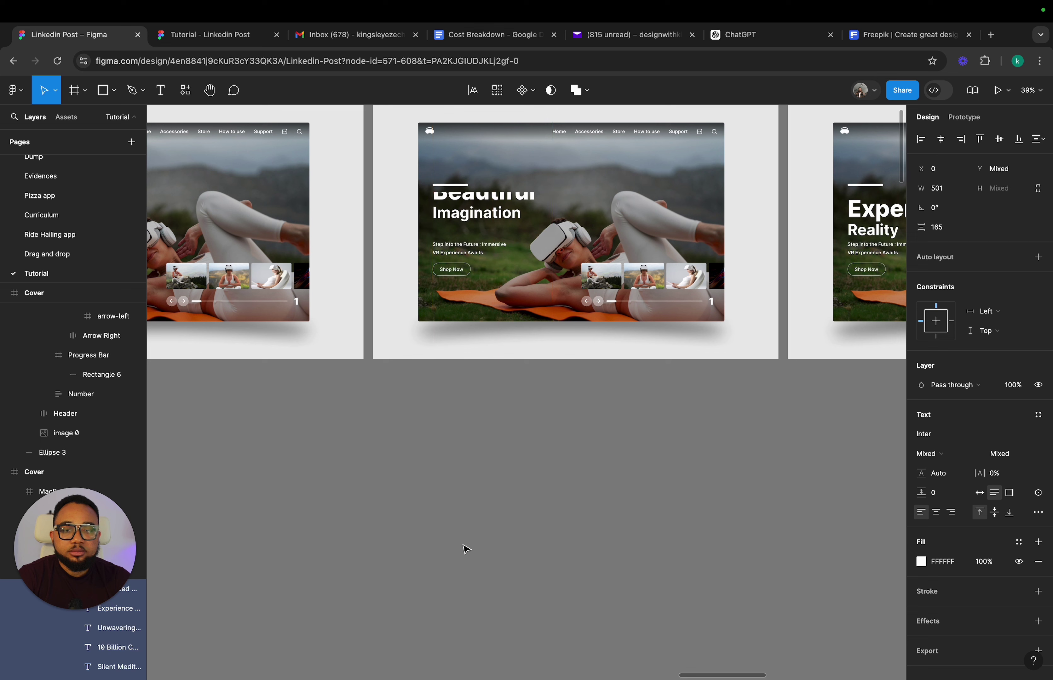
drag(473, 576, 489, 567)
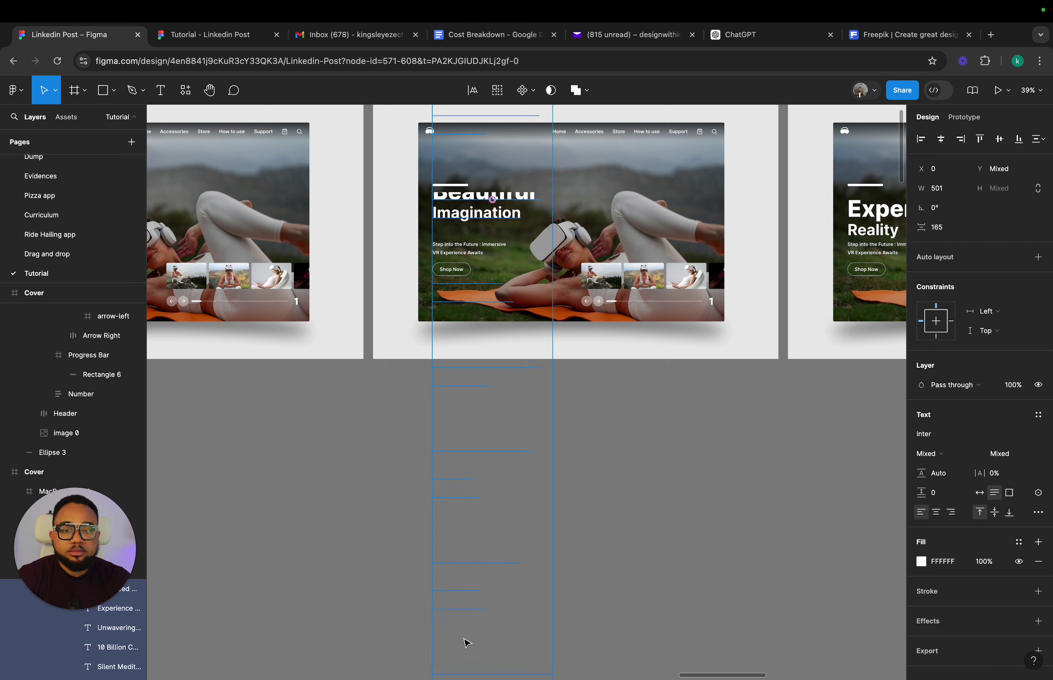
drag(467, 644, 472, 446)
drag(457, 493, 485, 465)
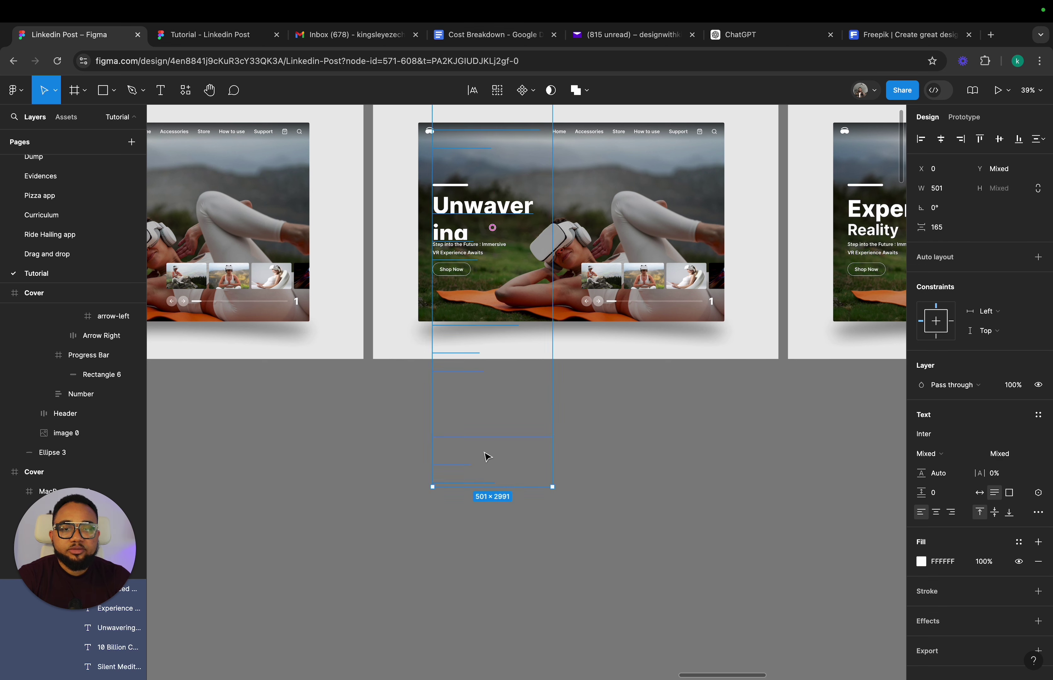
scroll(524, 365, up, 3)
click(583, 490)
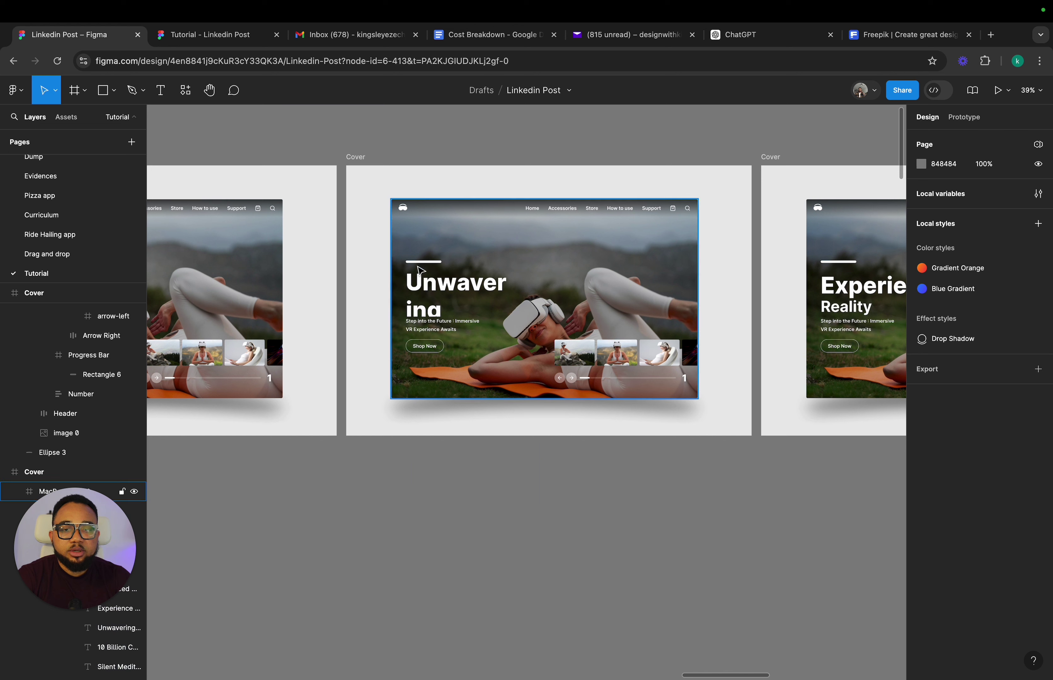
- Widen the Unwavering Focus cover's text block so Unwavering has room
click(430, 295)
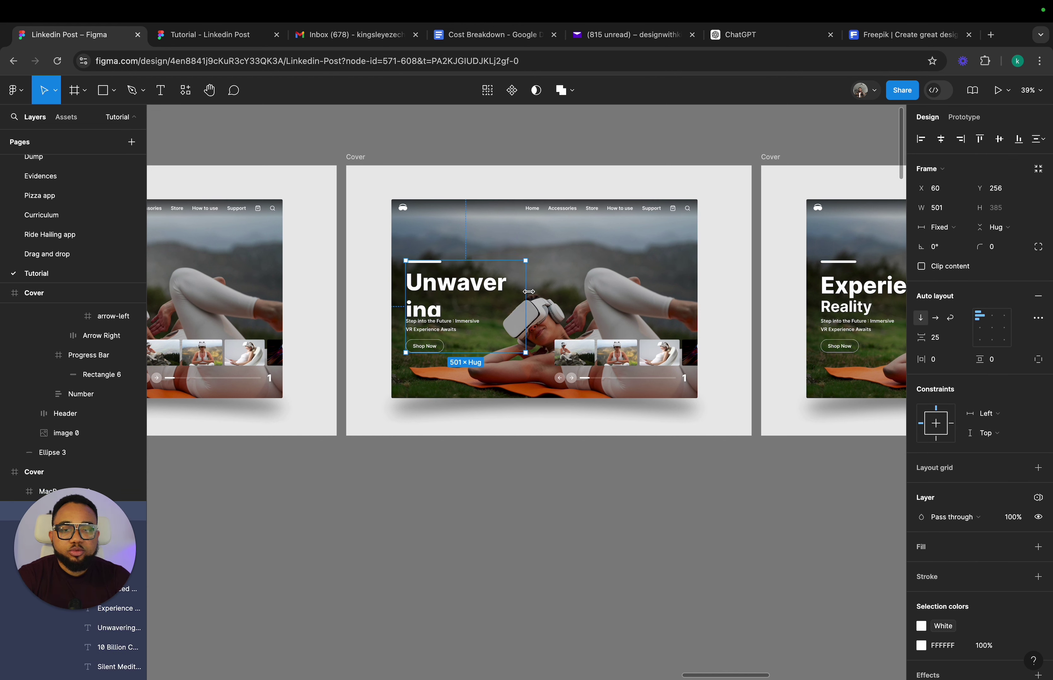
double_click(497, 296)
double_click(497, 294)
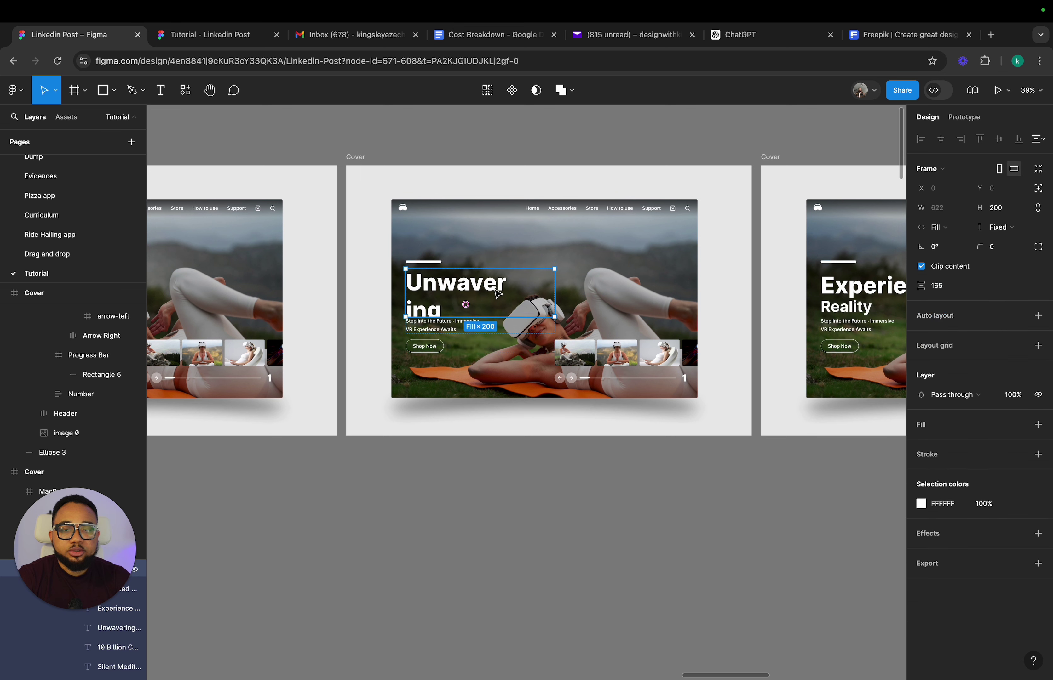
click(479, 507)
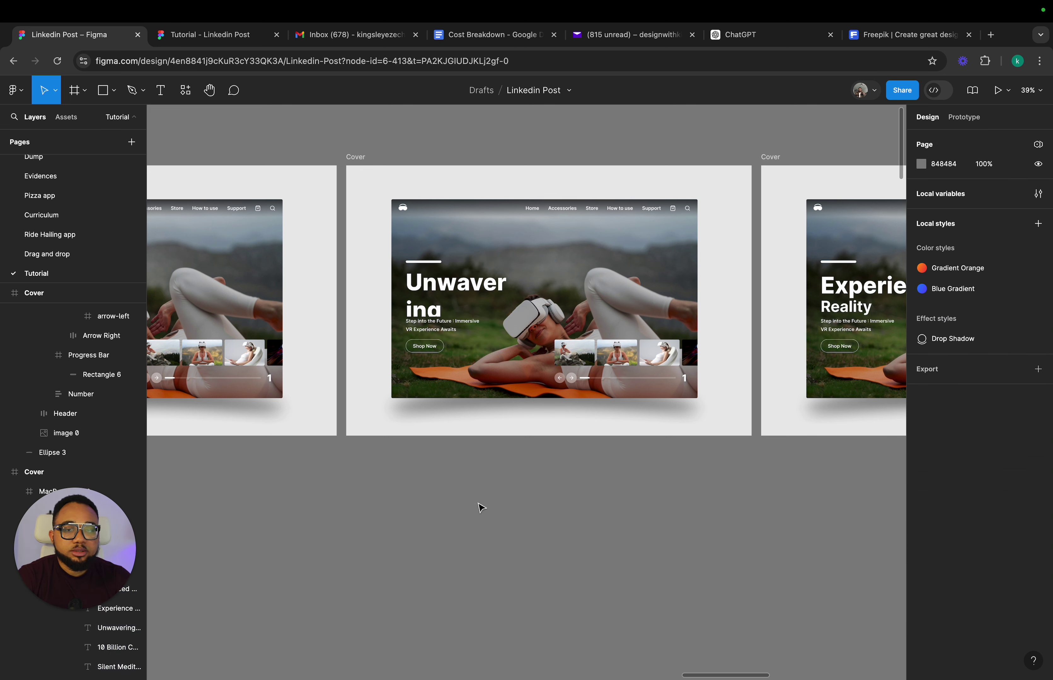
click(525, 346)
drag(554, 328, 567, 322)
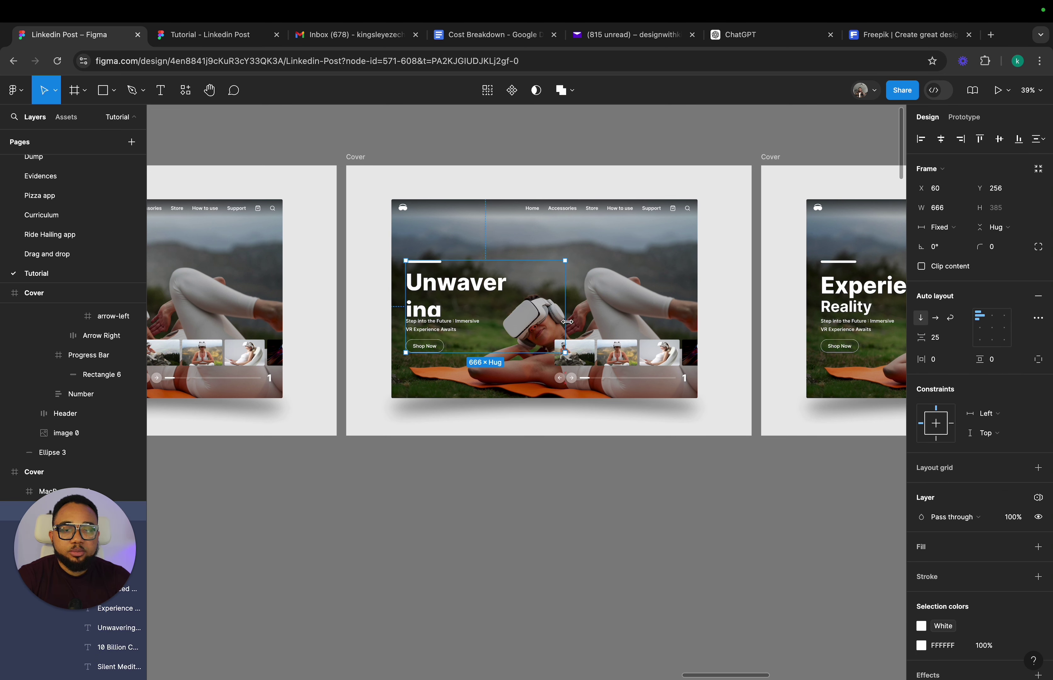
- Widen the Unwavering text layer onto one line, then narrow the text block to 622
double_click(520, 300)
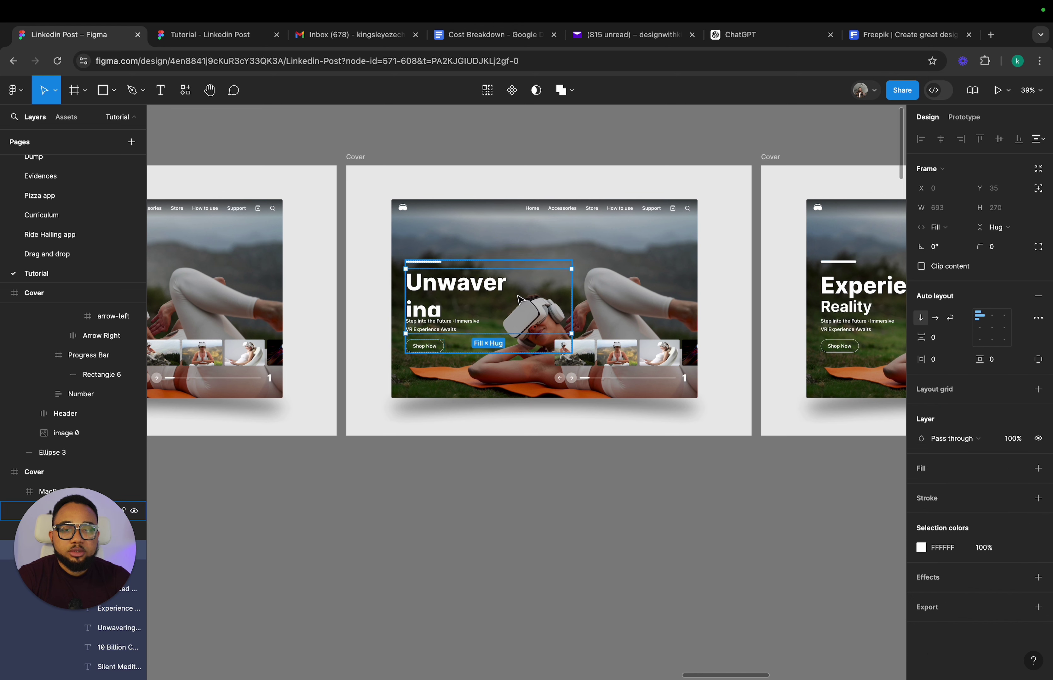
click(501, 298)
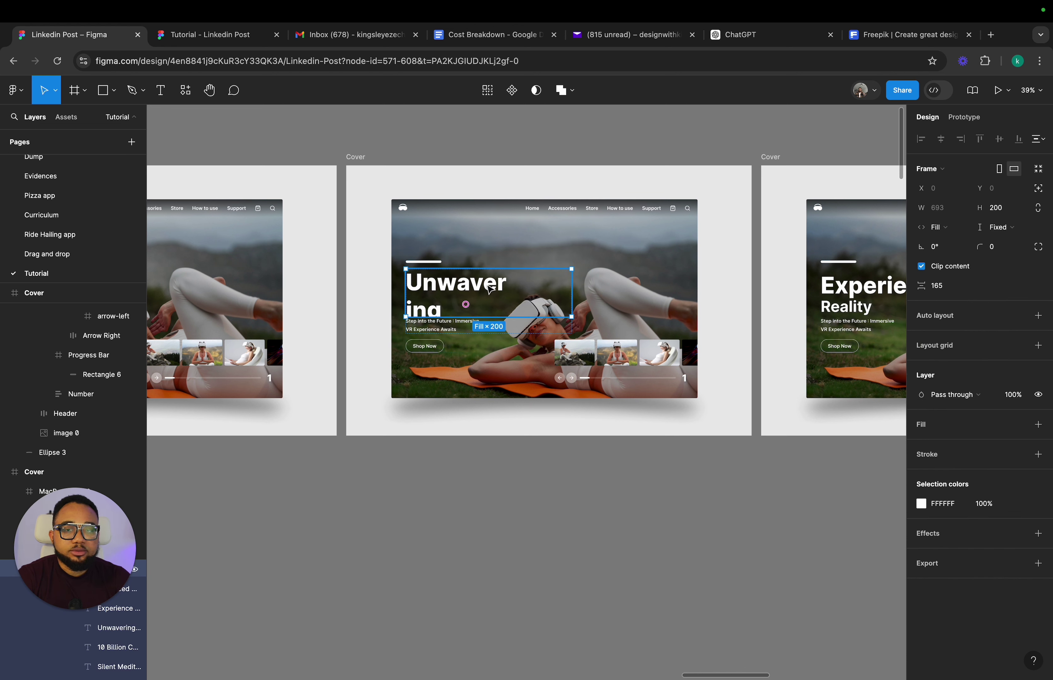
double_click(490, 289)
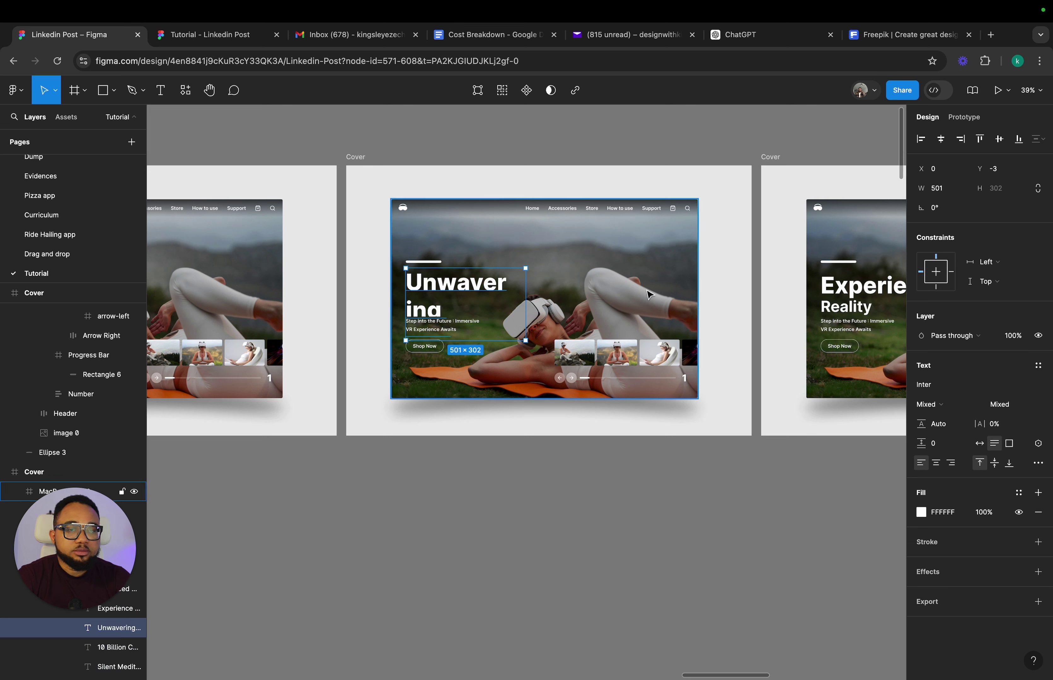
drag(531, 300, 559, 300)
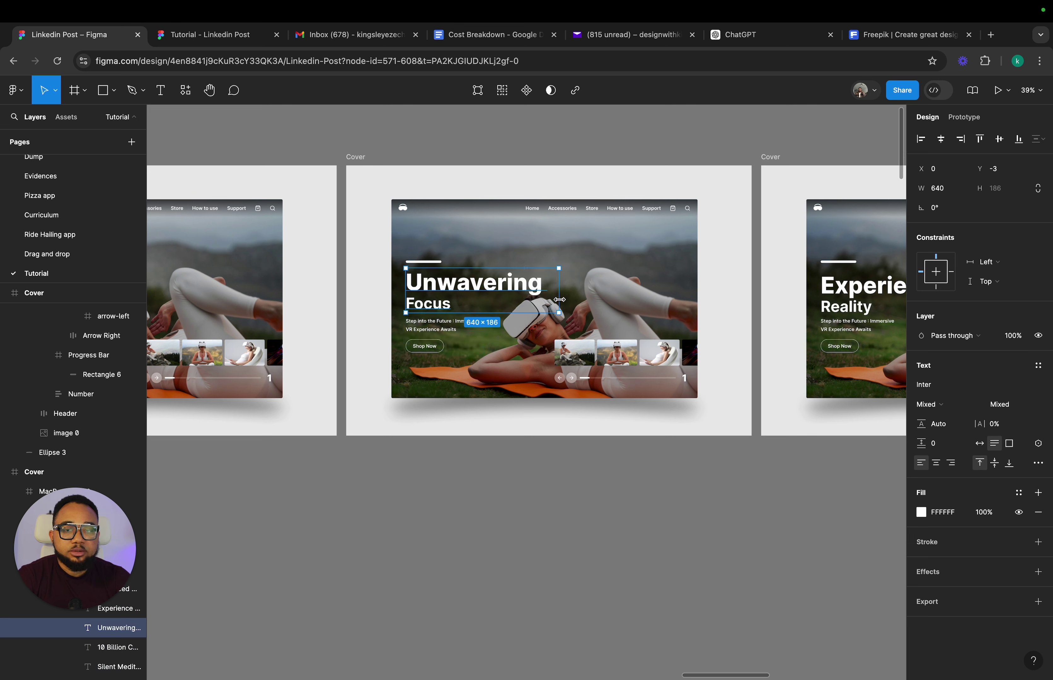
click(493, 465)
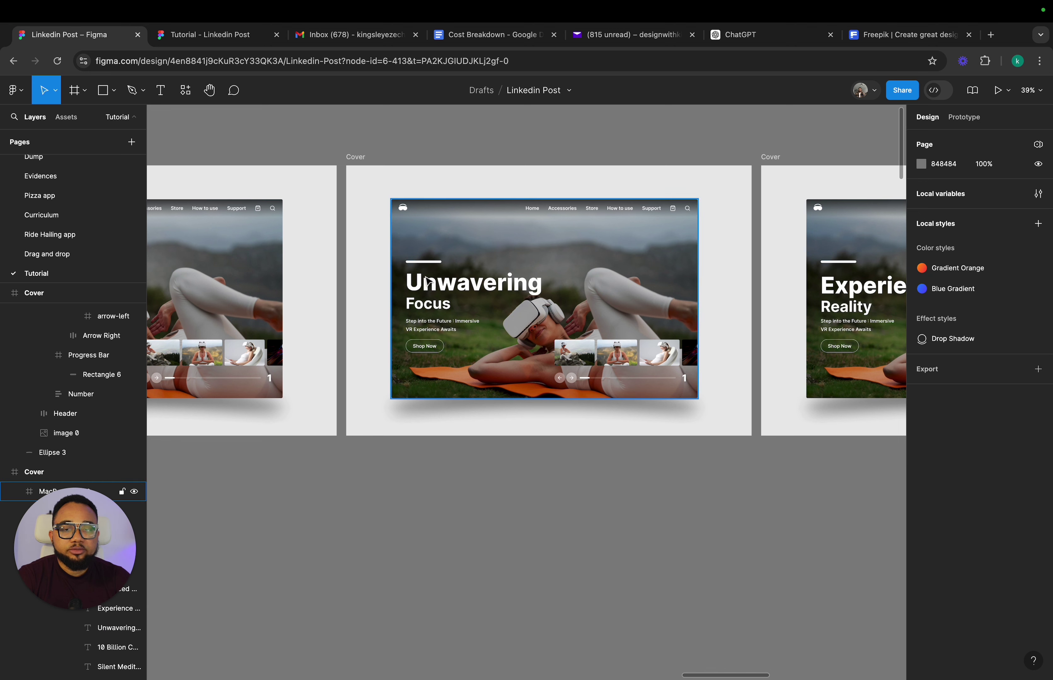
click(430, 286)
click(429, 286)
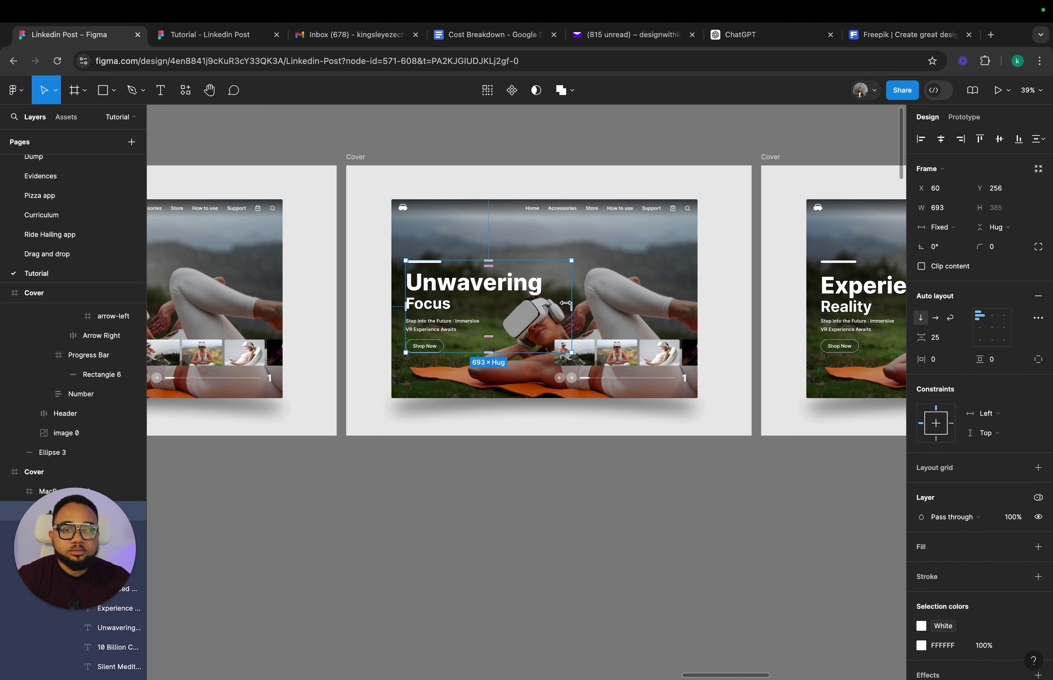
drag(566, 304, 552, 307)
- Remove auto layout from the middle cover's headline frame and shift its texts to 10 Billion Colours
click(512, 477)
scroll(512, 477, left, 10)
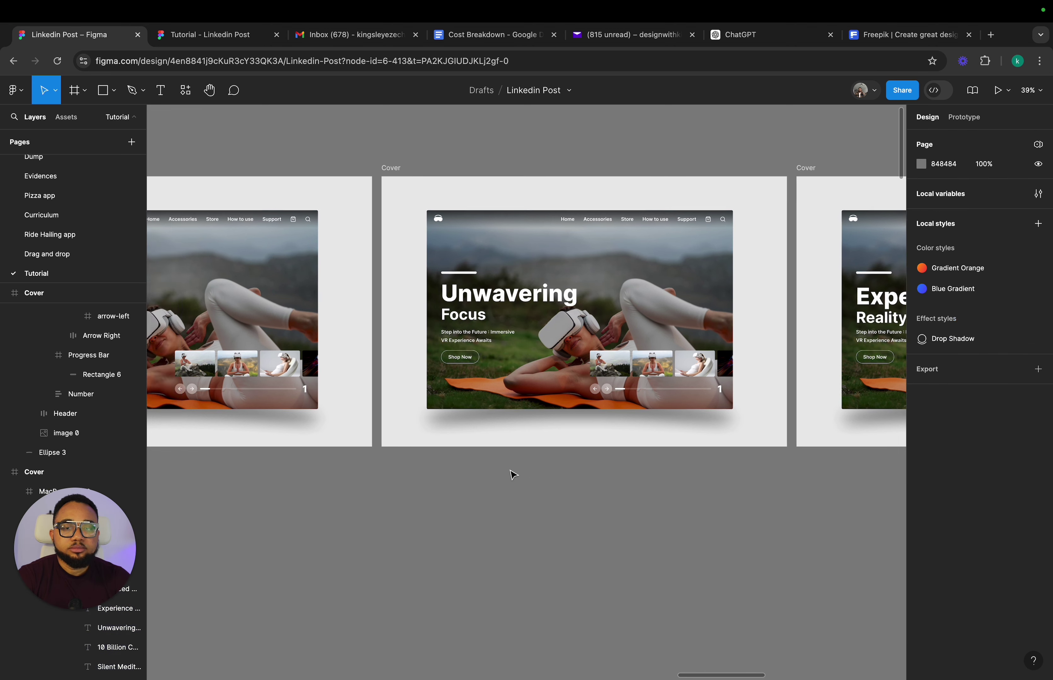
double_click(428, 375)
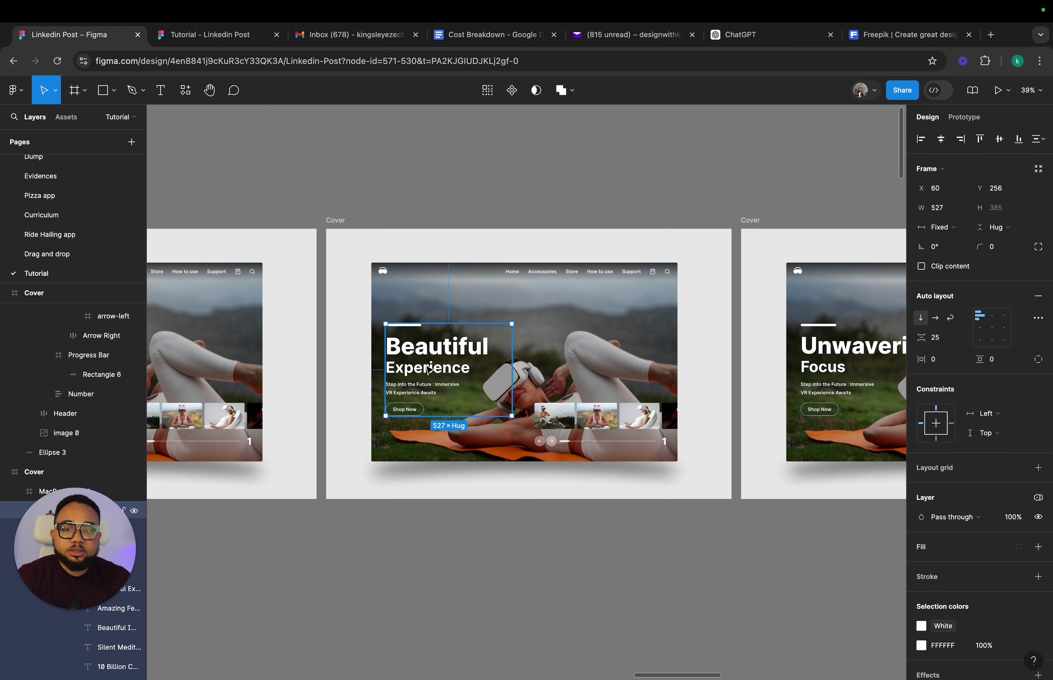
click(428, 372)
right_click(427, 366)
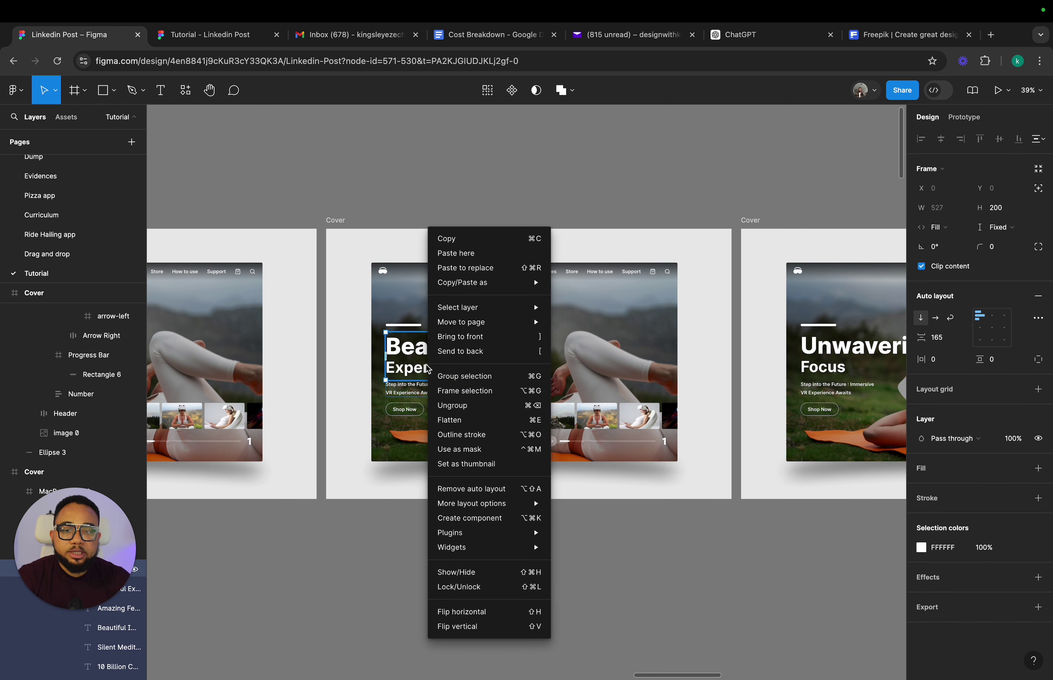
click(456, 488)
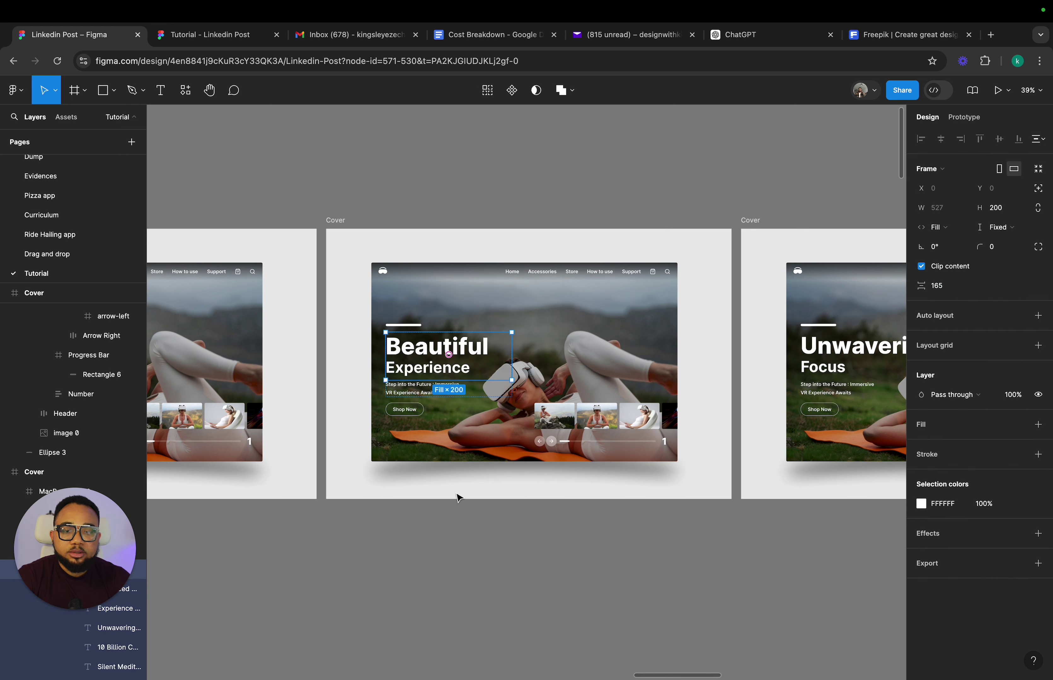
key(Return)
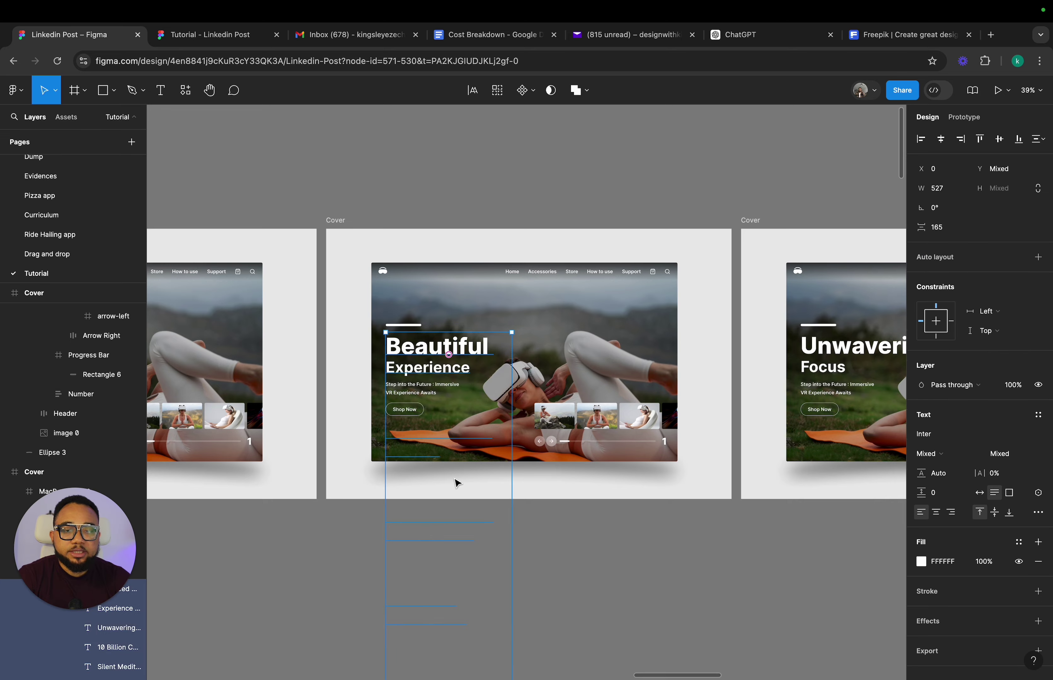
scroll(455, 482, down, 10)
scroll(446, 559, down, 3)
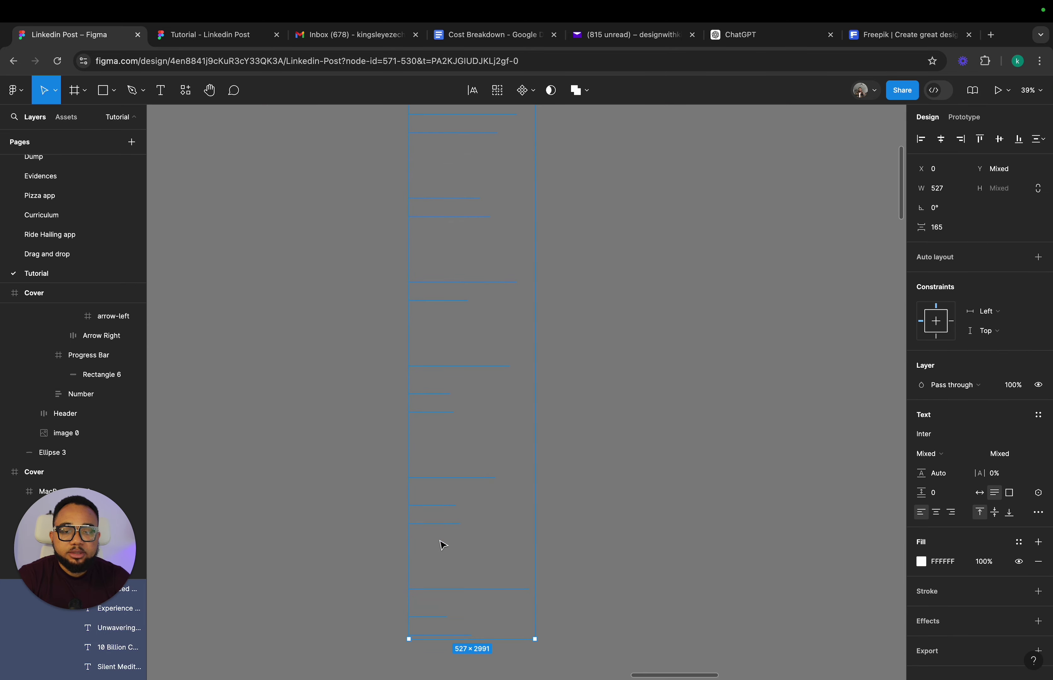
scroll(444, 522, up, 10)
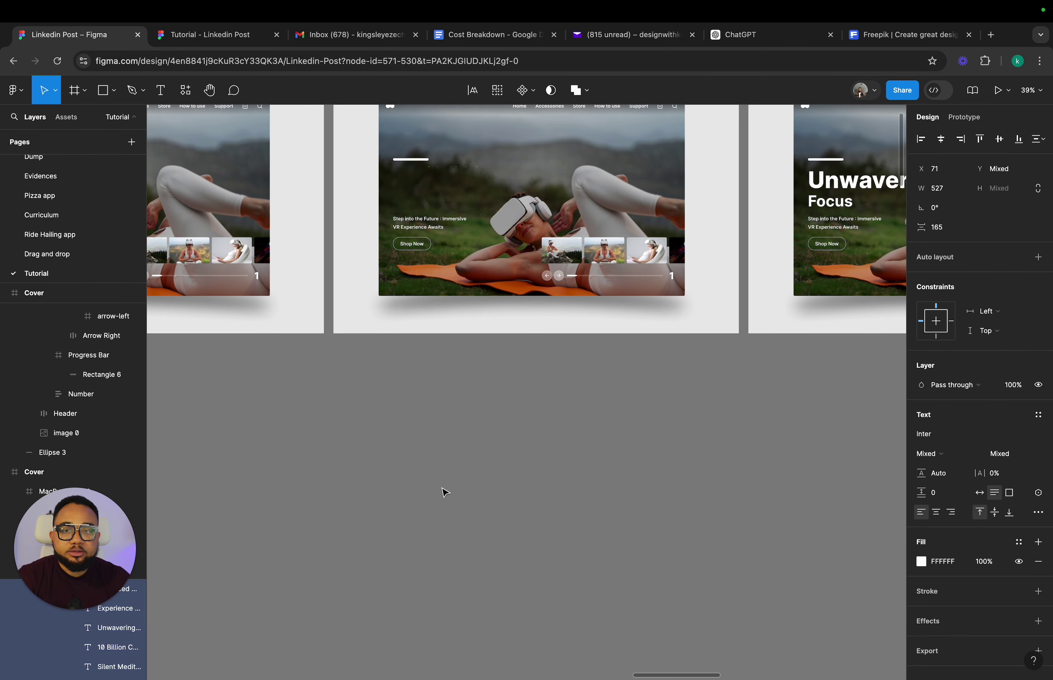
drag(442, 480, 423, 450)
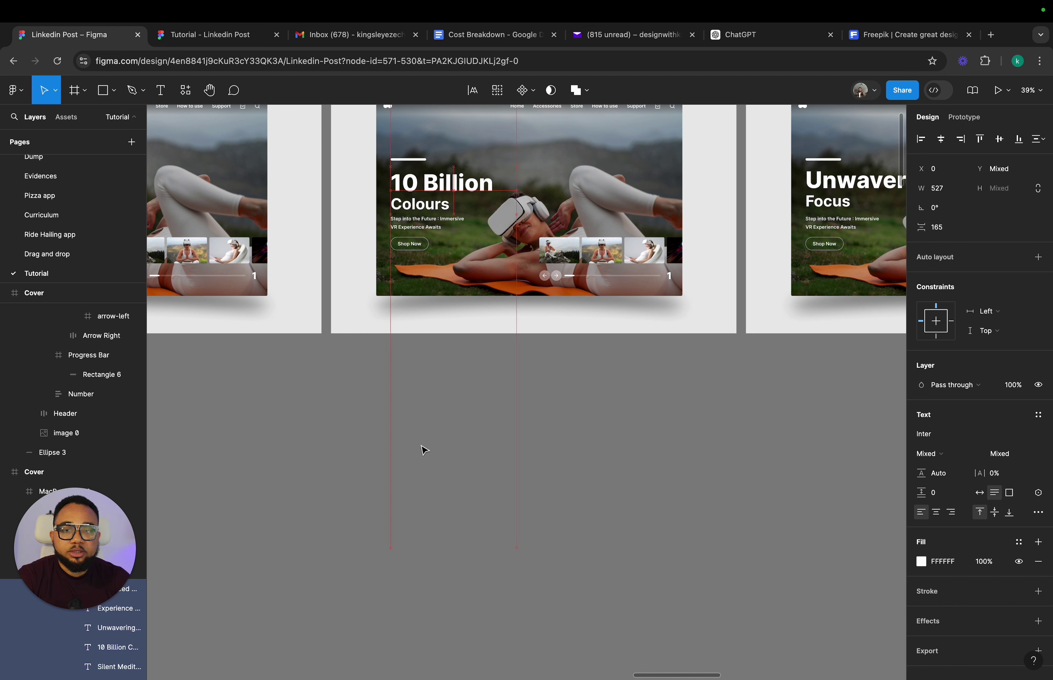
click(398, 461)
- Remove the headline frame's auto layout and slide its text stack up to Silent Meditation
scroll(272, 512, left, 8)
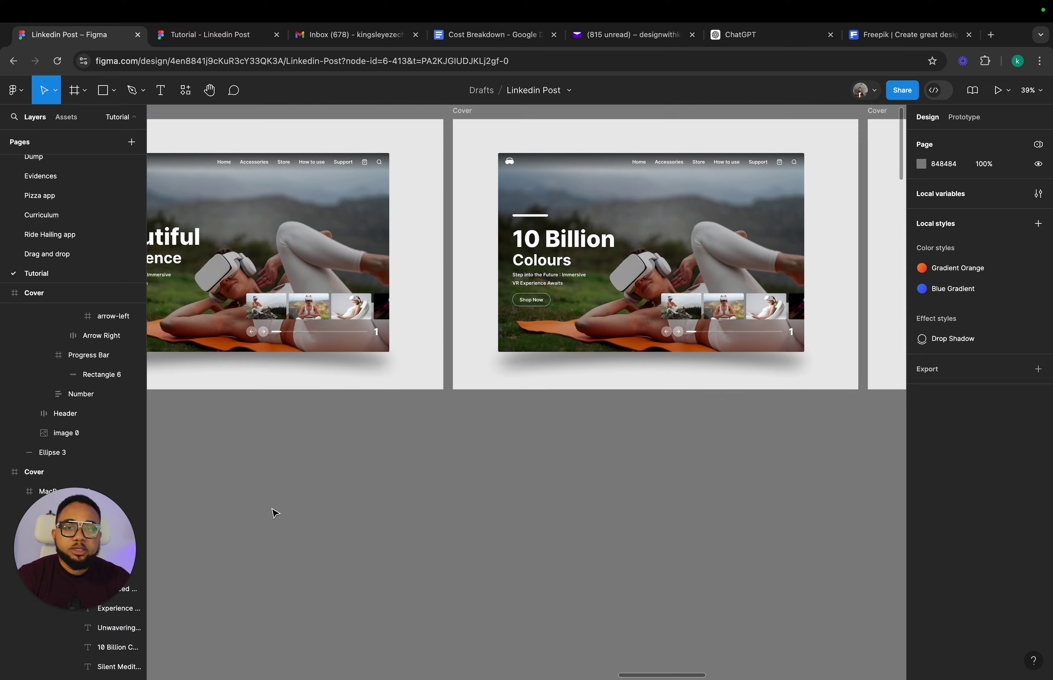
click(375, 257)
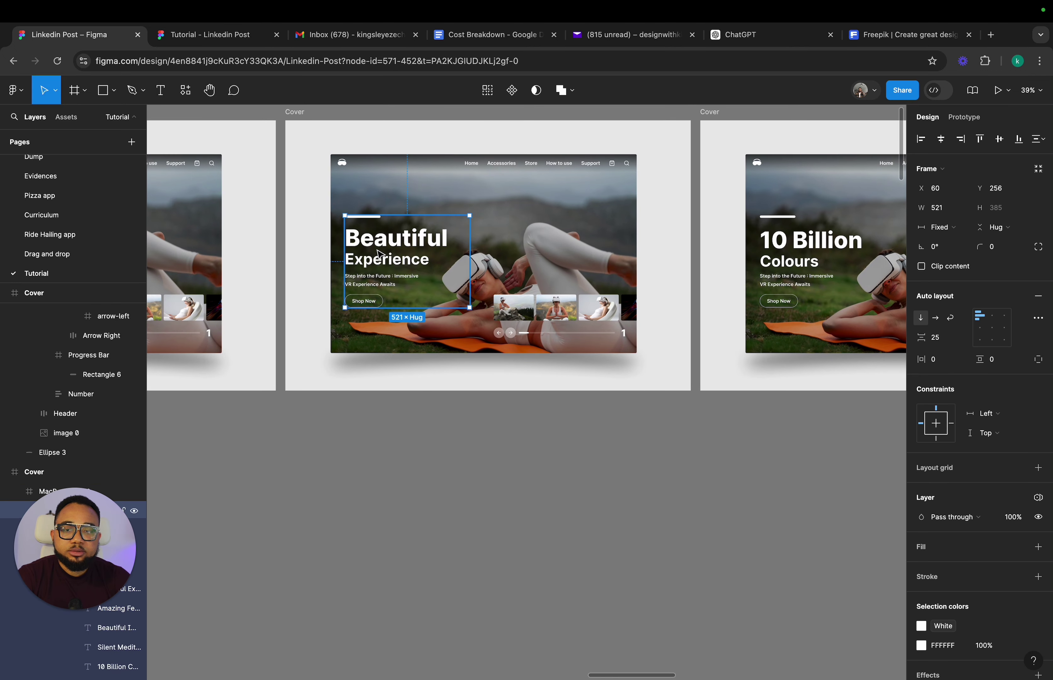
click(378, 255)
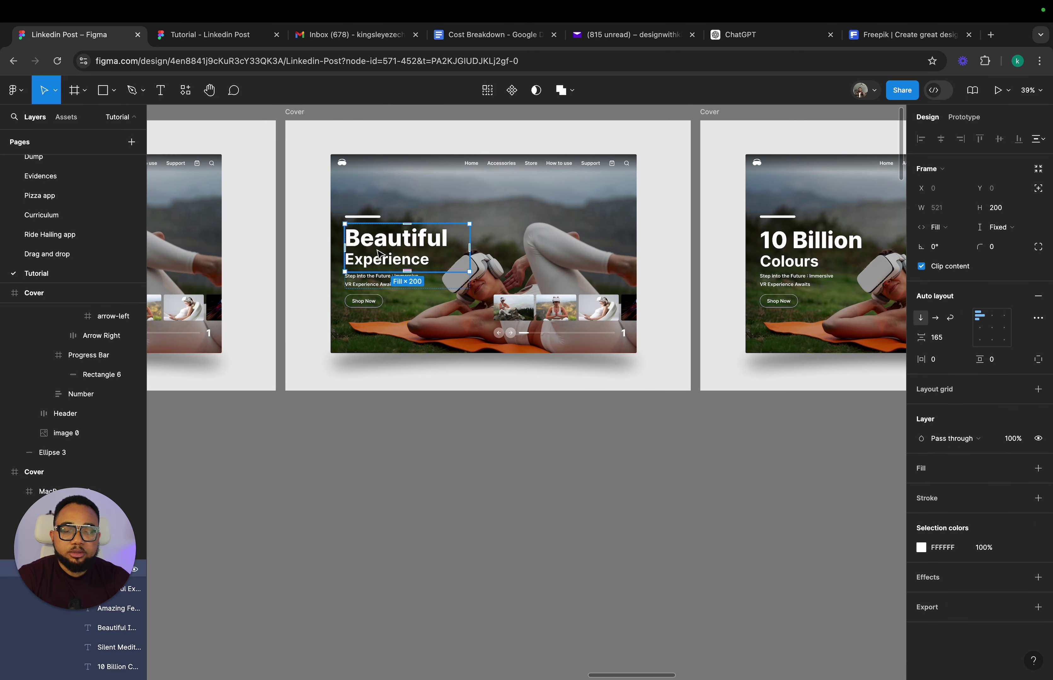
right_click(379, 254)
click(405, 490)
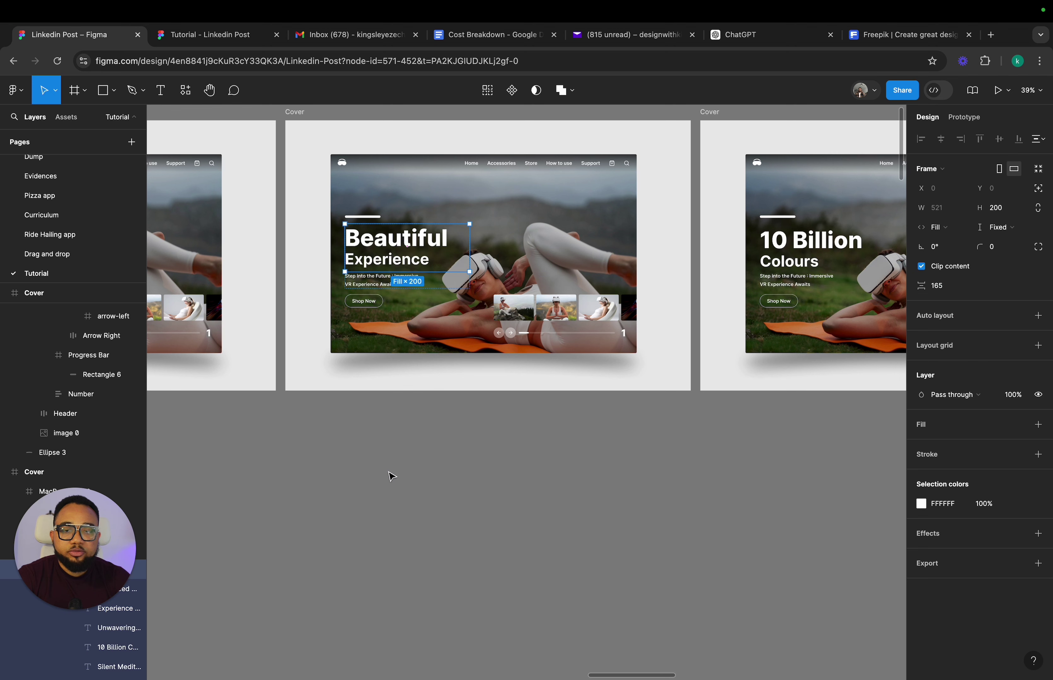
key(Return)
scroll(400, 491, down, 2)
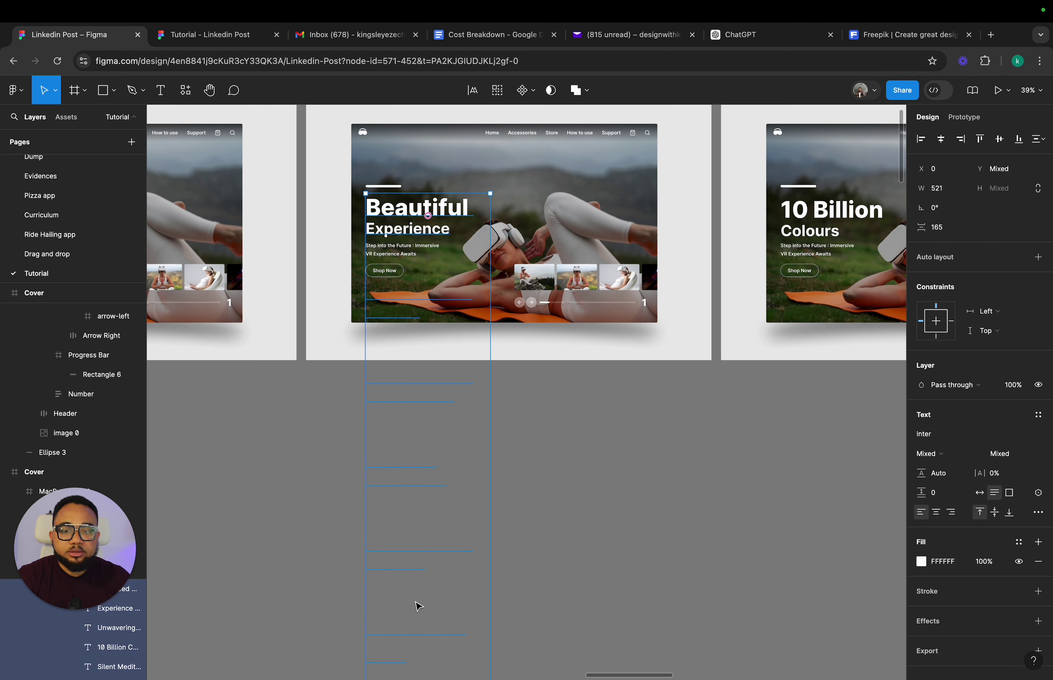
drag(418, 606, 418, 382)
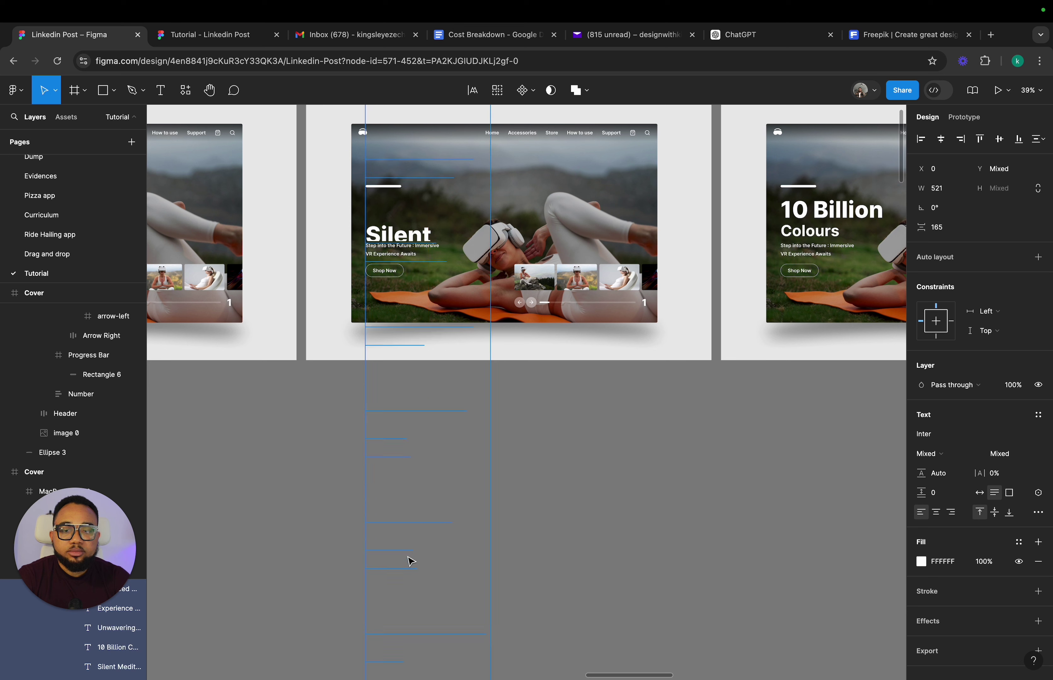
drag(411, 561, 411, 535)
click(599, 534)
scroll(599, 534, left, 10)
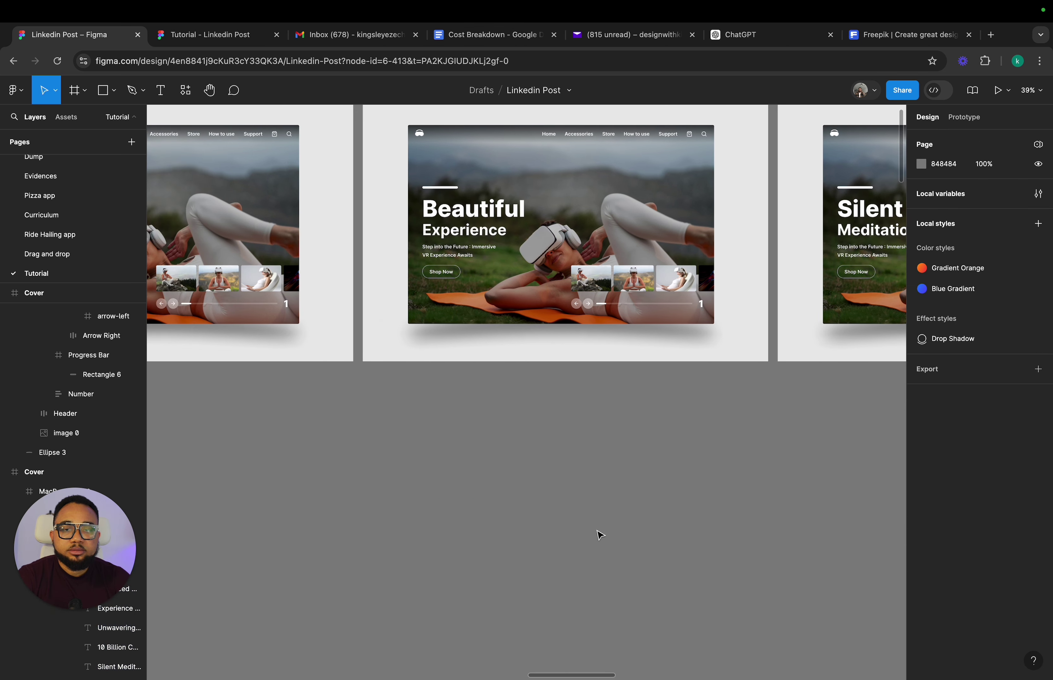
- Remove the heading frame's auto layout and shift its texts up to Beautiful Imagination
click(482, 284)
click(472, 229)
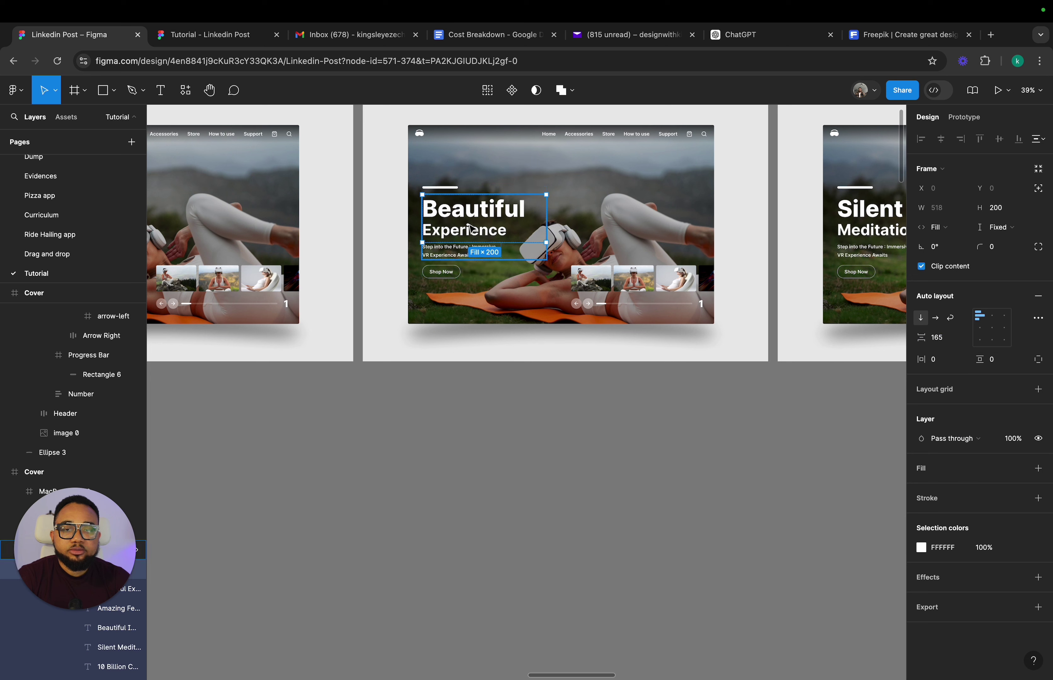
click(471, 226)
right_click(471, 222)
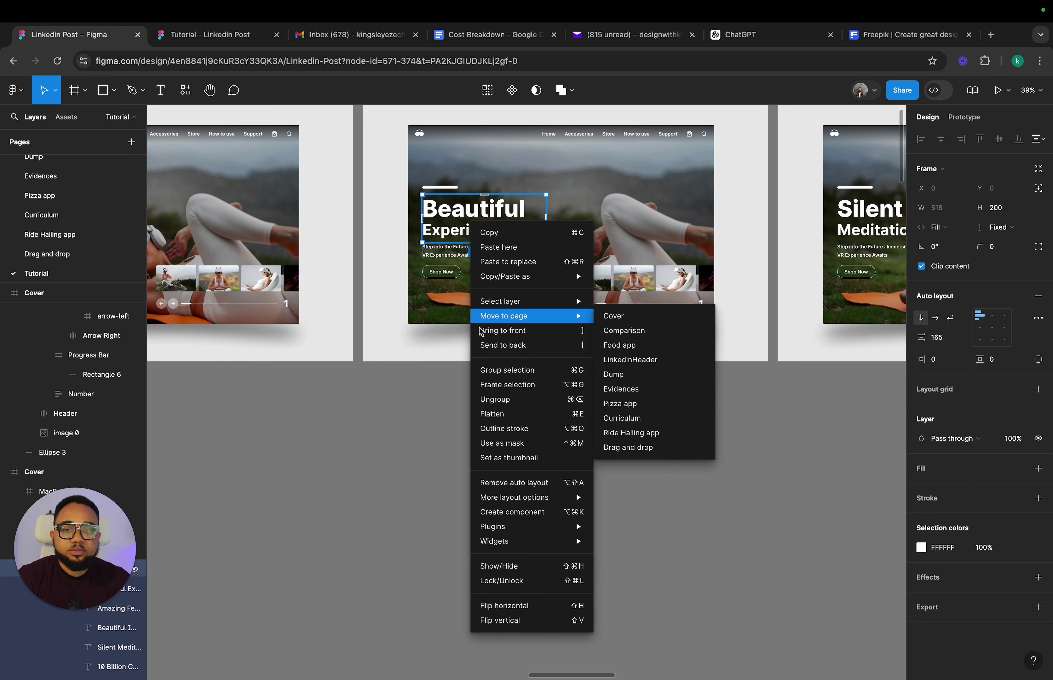
click(498, 486)
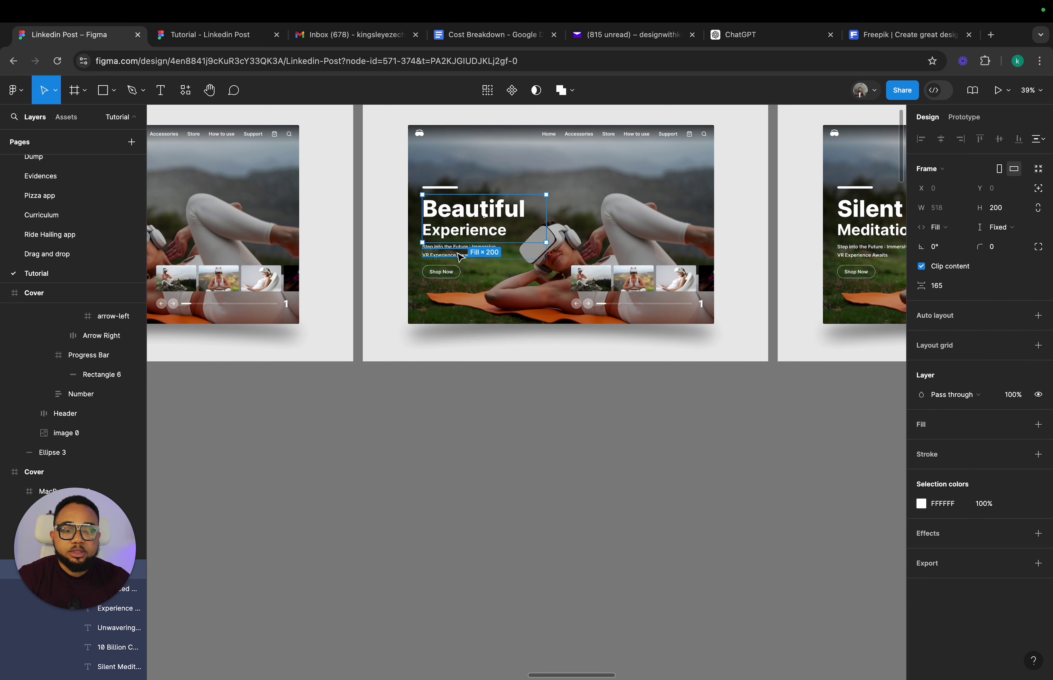
key(Return)
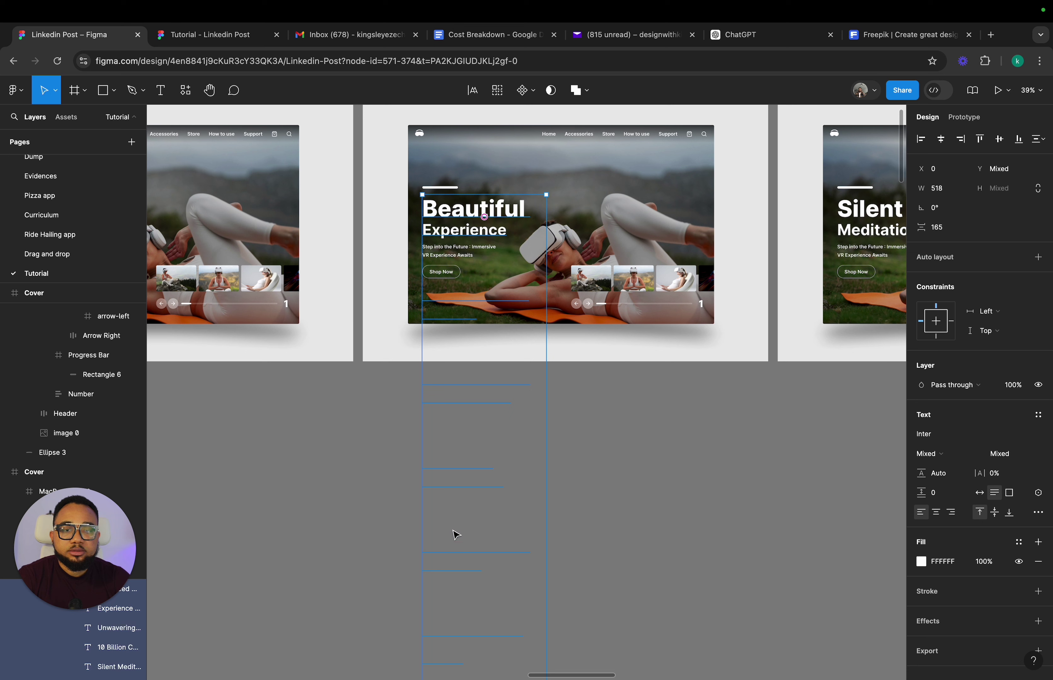
drag(455, 535, 455, 396)
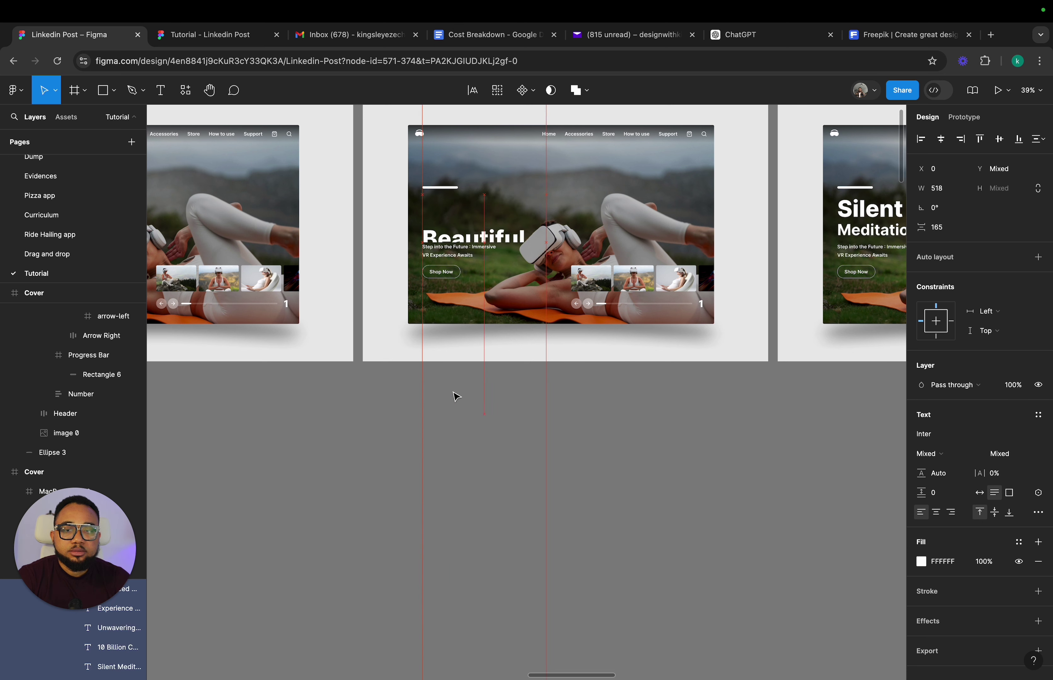
mouse_move(459, 563)
mouse_down()
mouse_move(459, 492)
mouse_move(458, 547)
mouse_up()
scroll(459, 548, left, 10)
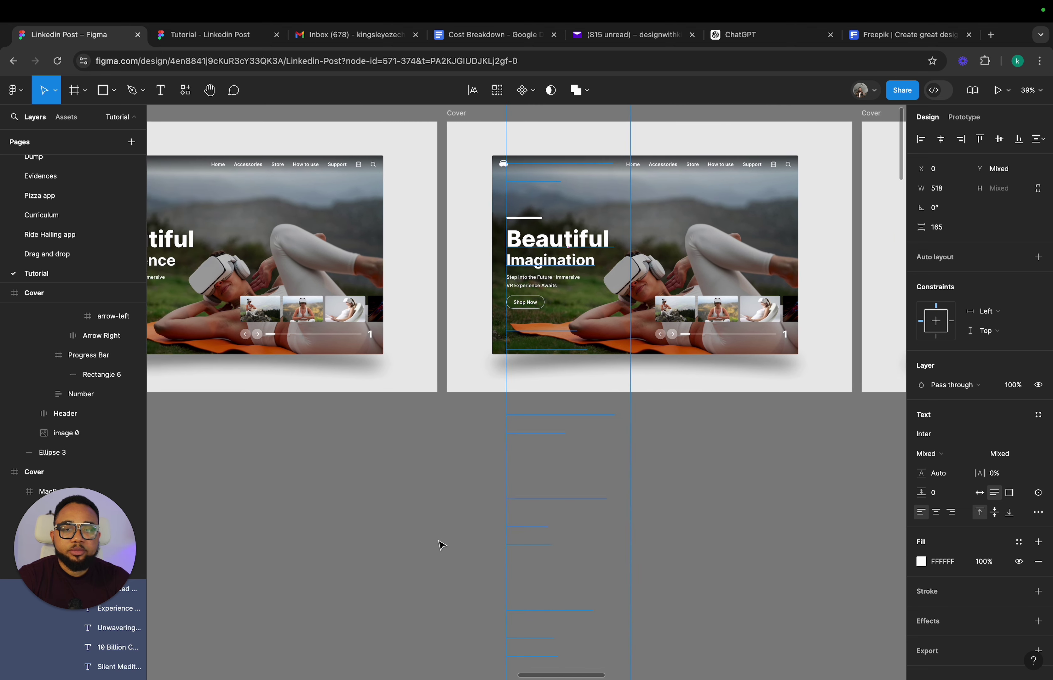
- Remove auto layout from the cover's headline frame so it shows Amazing Feeling
click(424, 285)
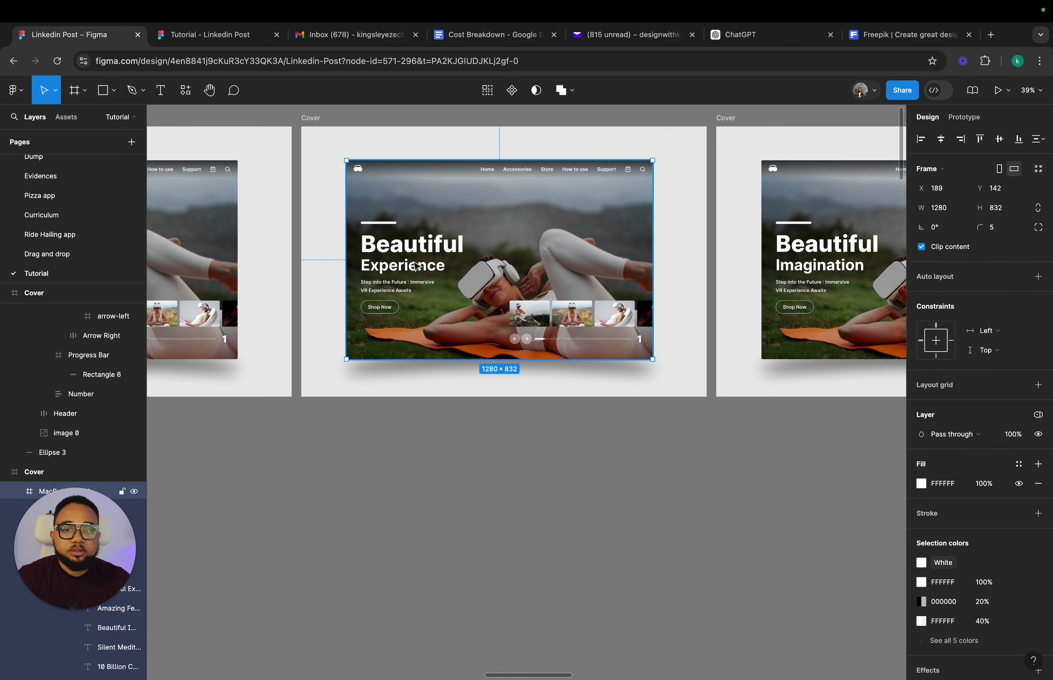
double_click(418, 270)
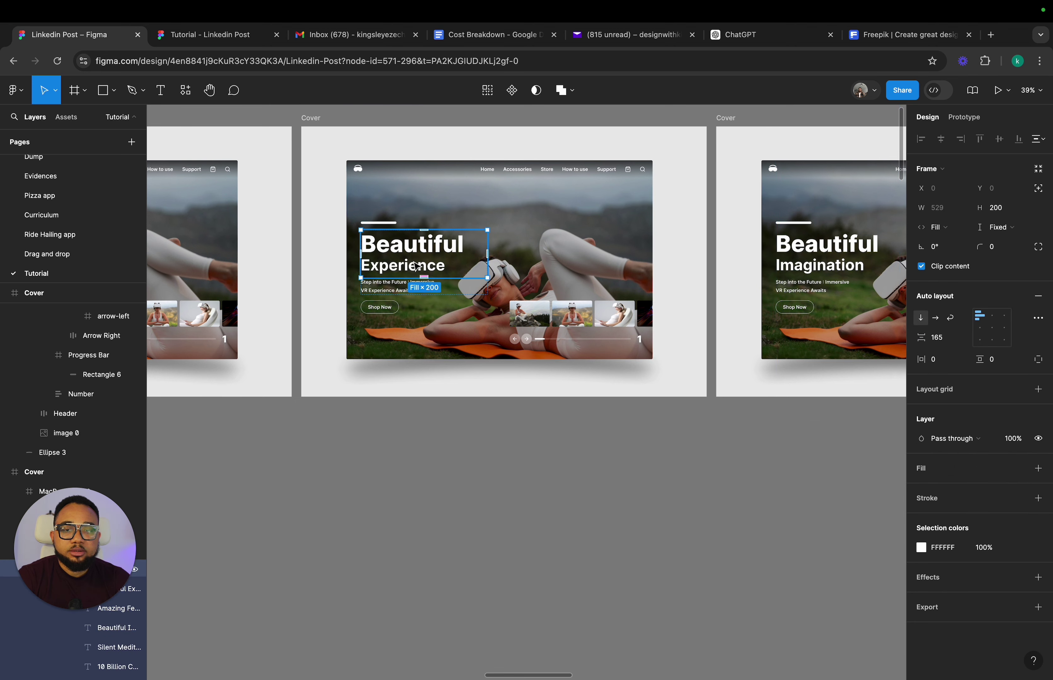
right_click(416, 266)
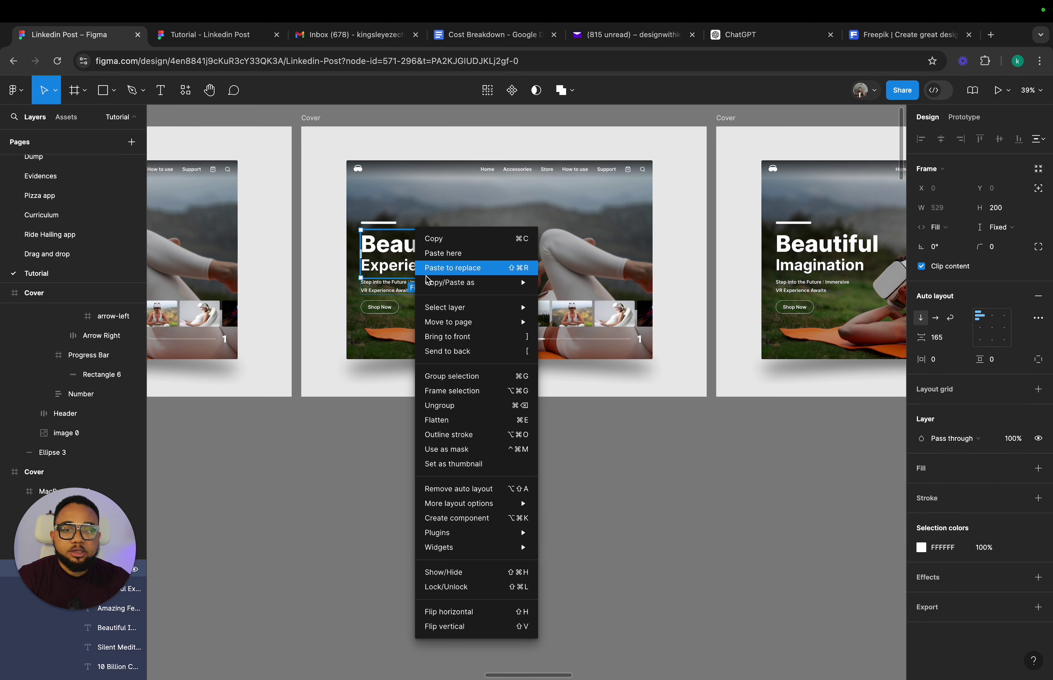
click(457, 489)
scroll(447, 500, left, 3)
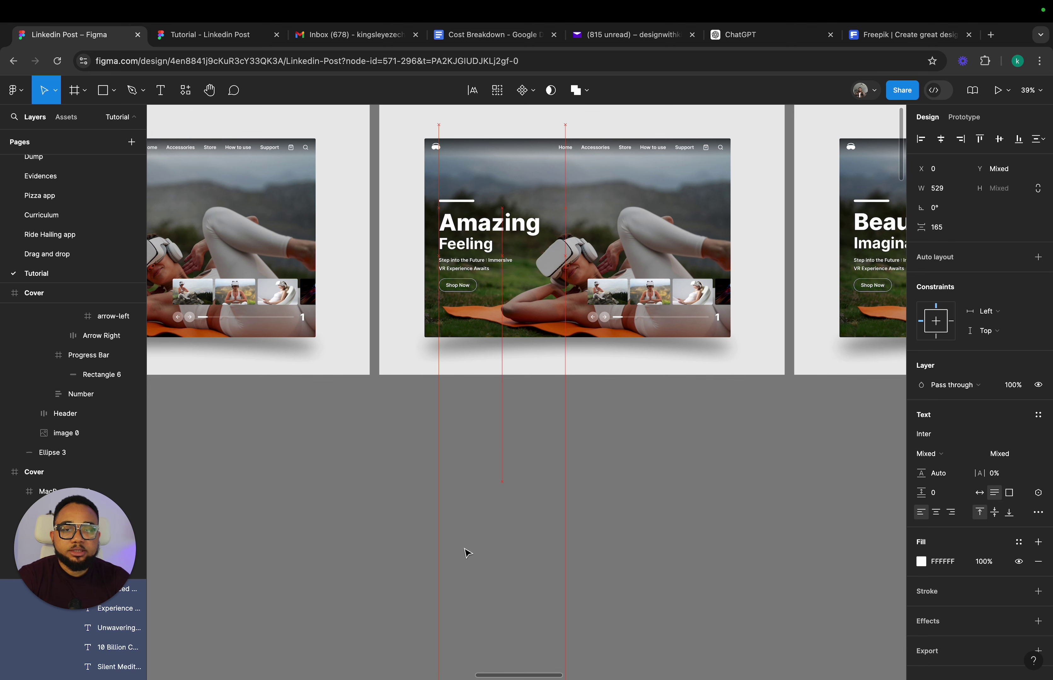
scroll(467, 553, left, 10)
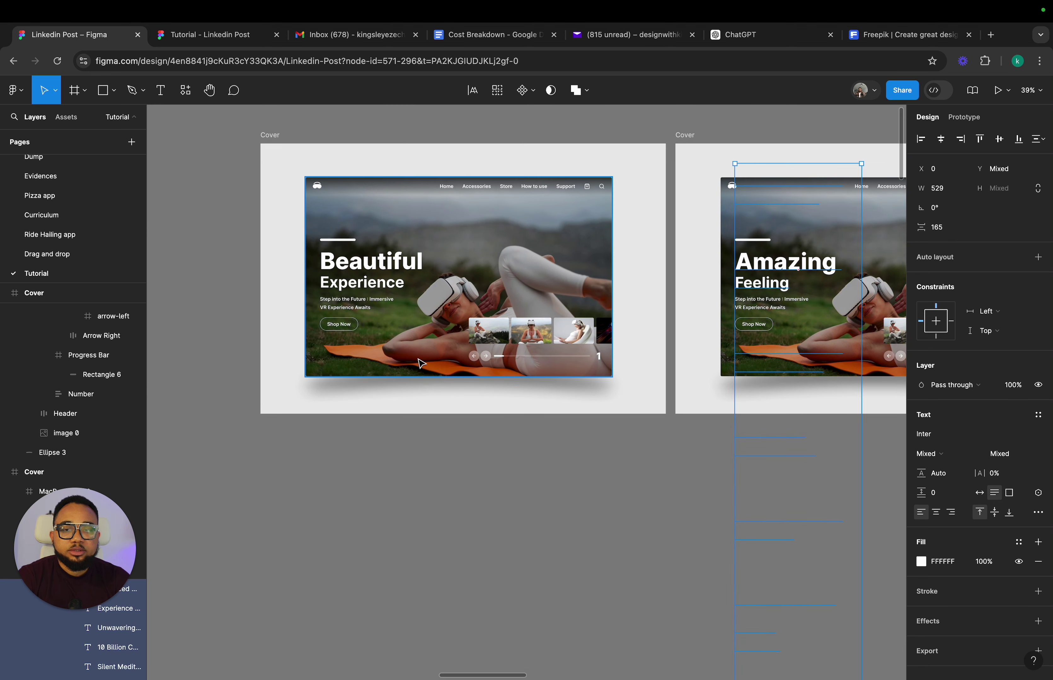
click(422, 458)
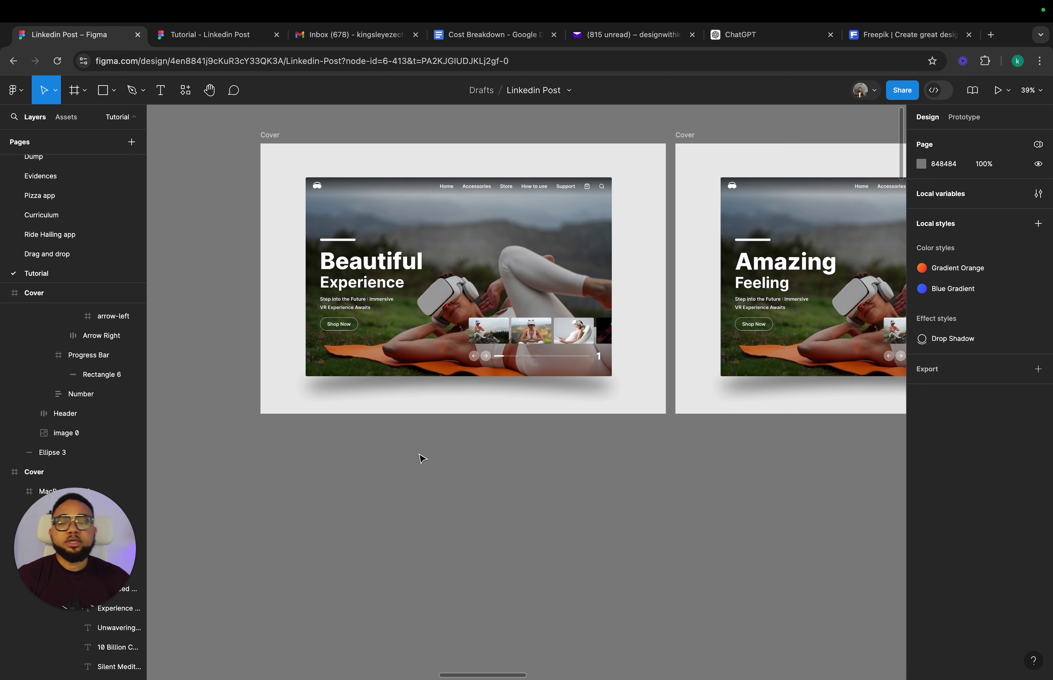
- Delete the background photos from the middle and right Cover mockups
scroll(422, 458, down, 5)
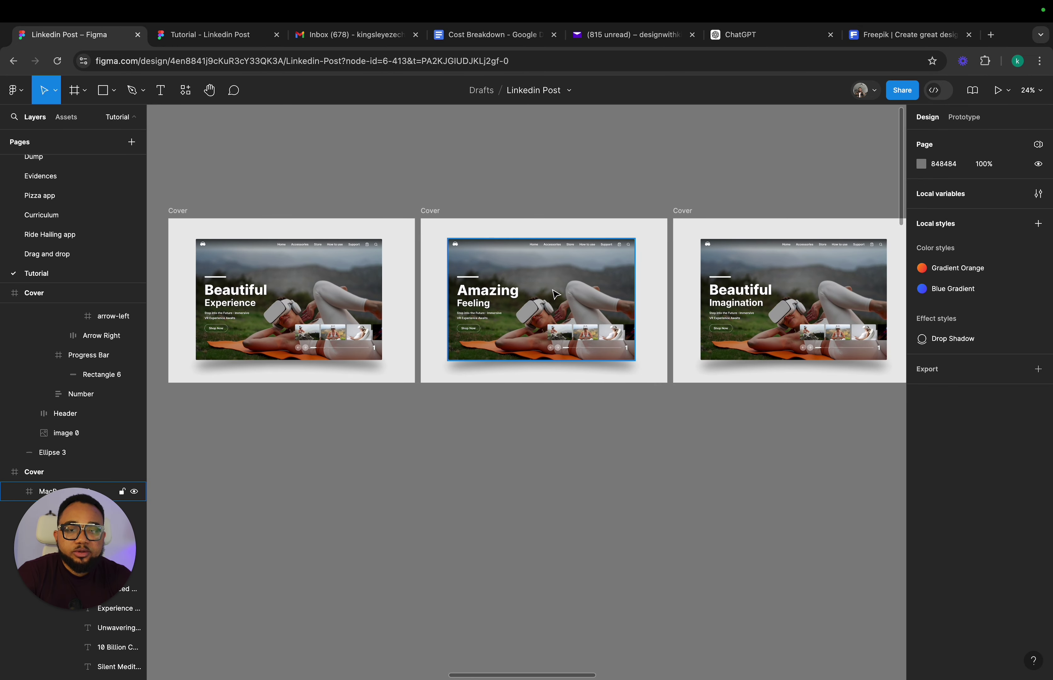
scroll(556, 294, up, 1)
double_click(566, 297)
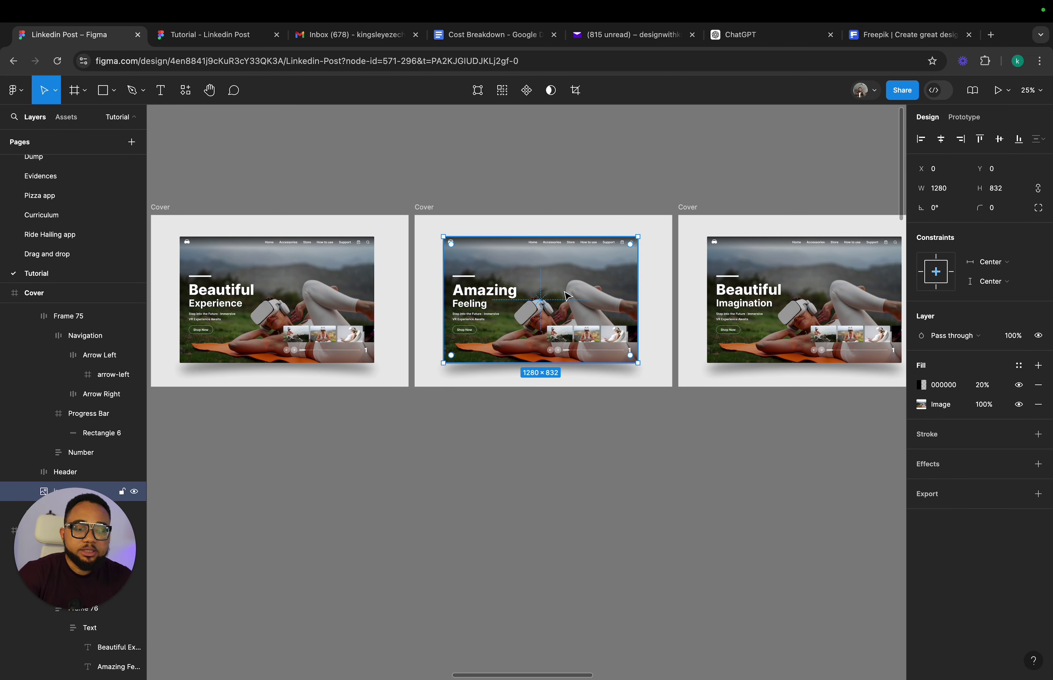
key(Delete)
double_click(812, 283)
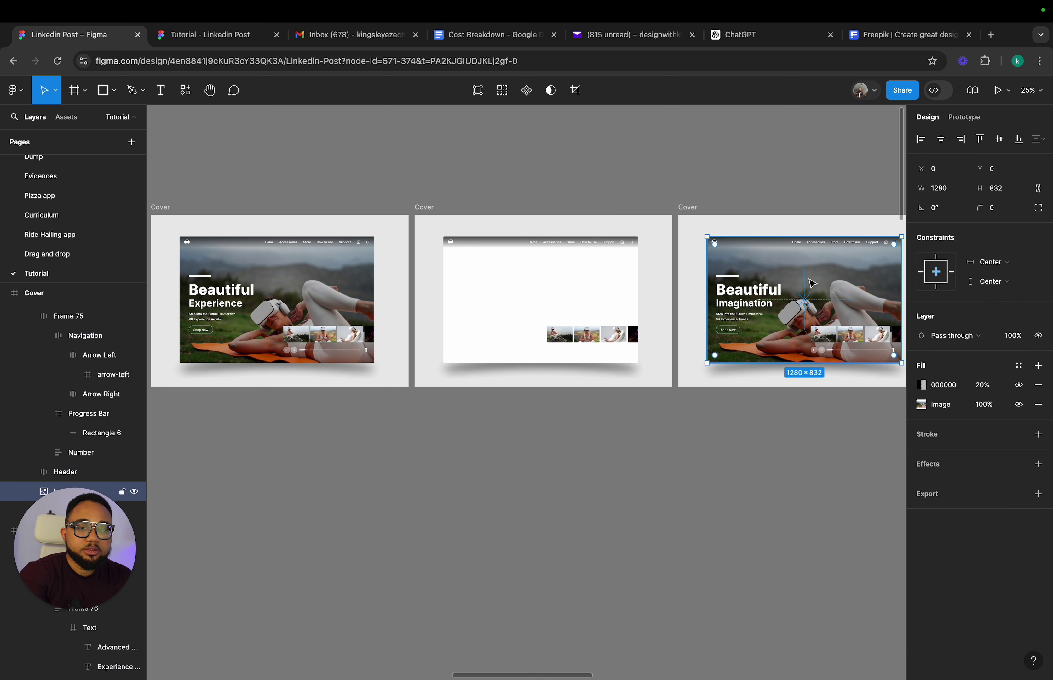
key(Delete)
- Delete the Silent Meditation, 10 Billion, Unwavering and Experience mockups' background photos together
scroll(811, 284, right, 10)
scroll(811, 284, up, 2)
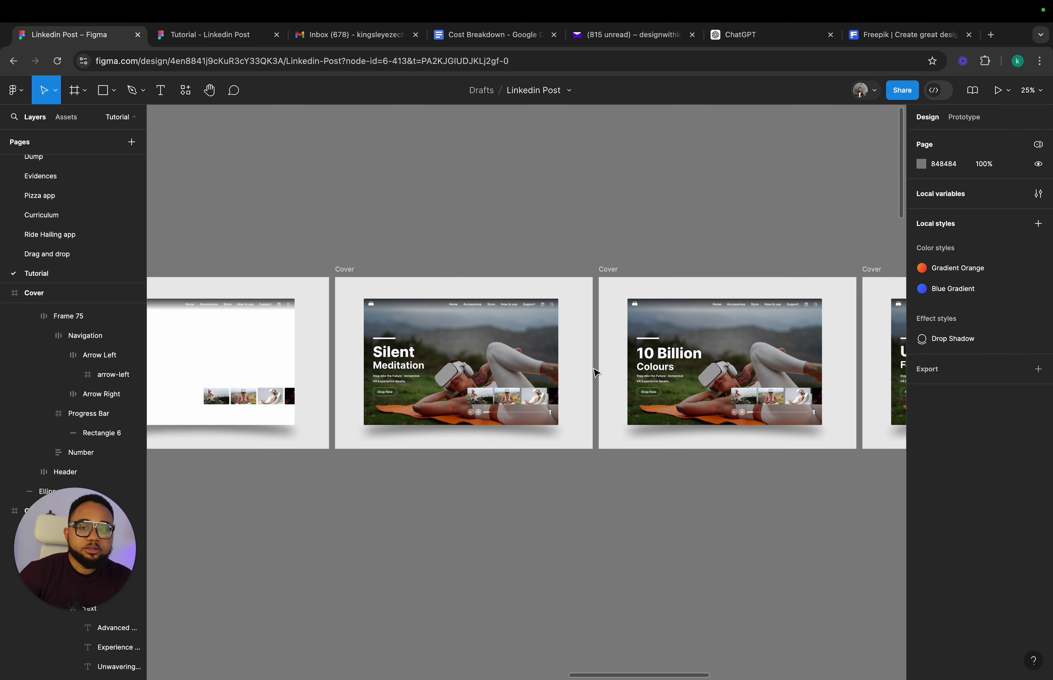
double_click(537, 357)
shift+click(722, 356)
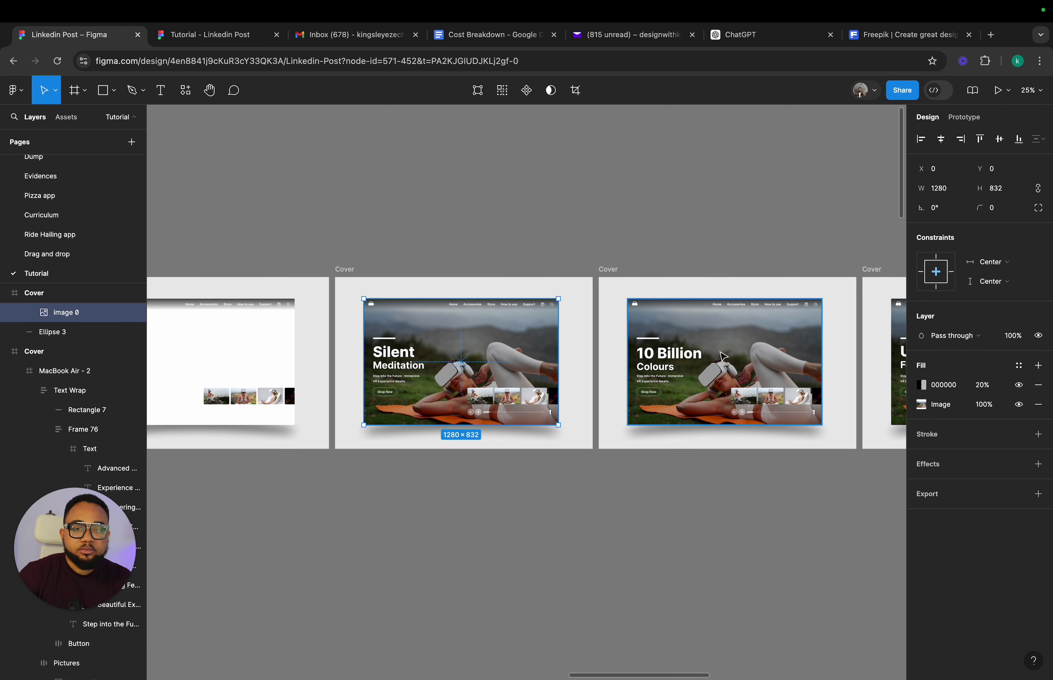
scroll(722, 357, right, 10)
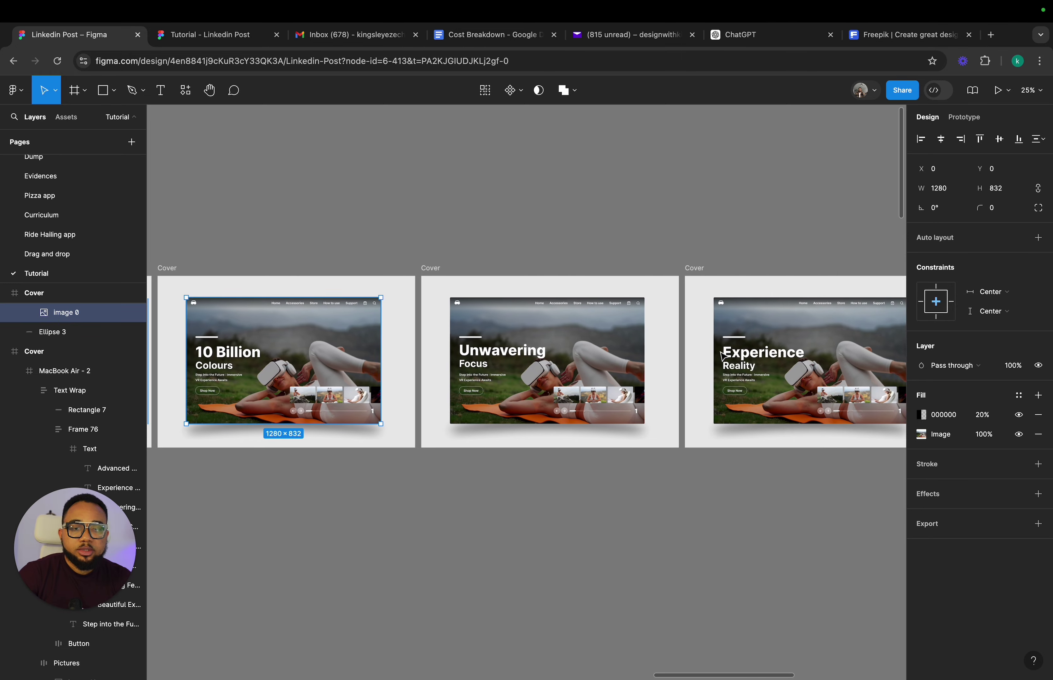
shift+click(553, 355)
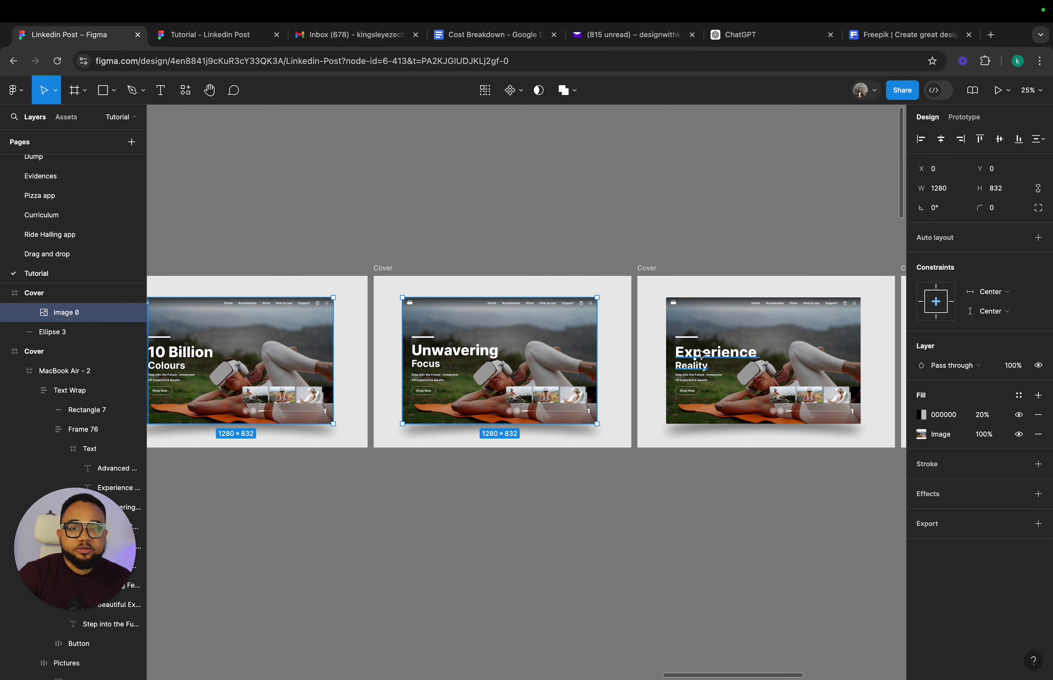
shift+click(745, 349)
key(Delete)
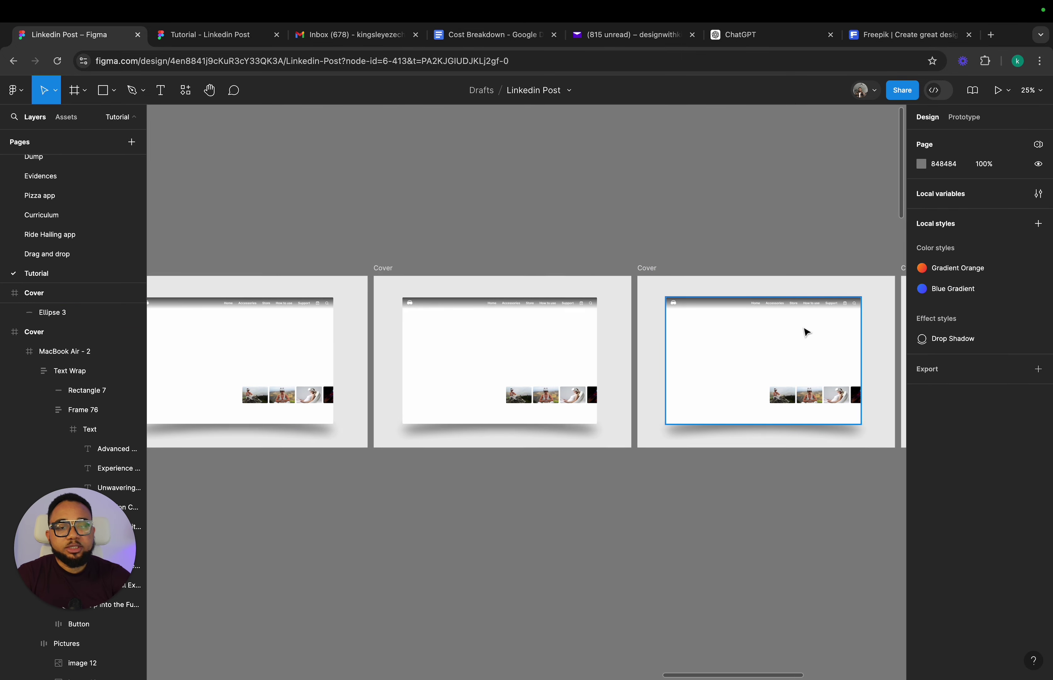
scroll(806, 333, down, 5)
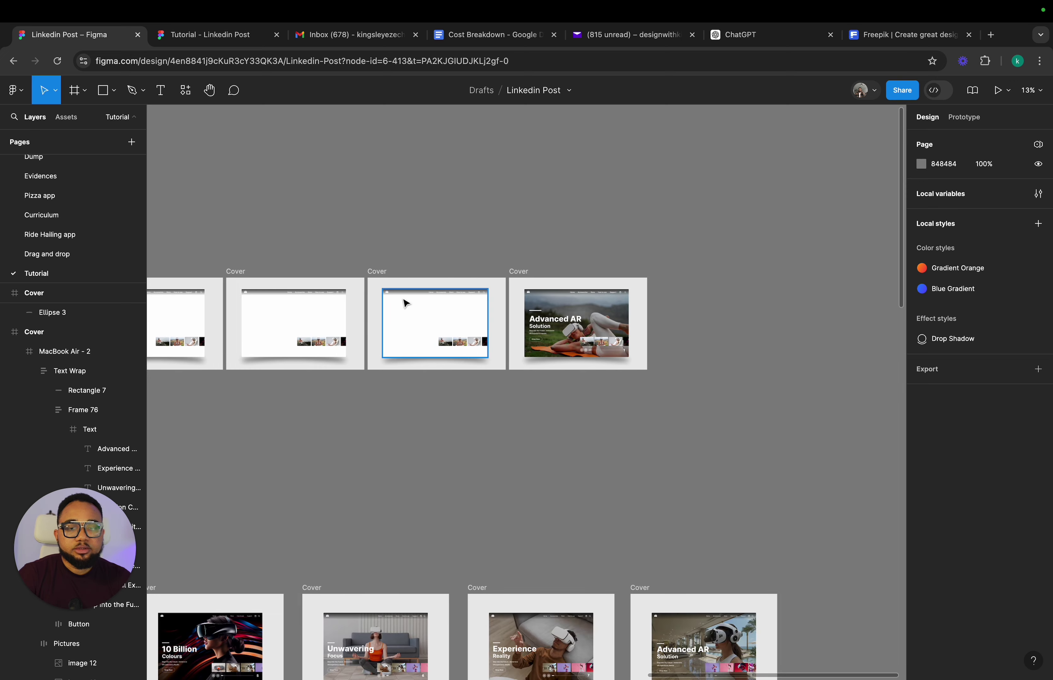
click(597, 318)
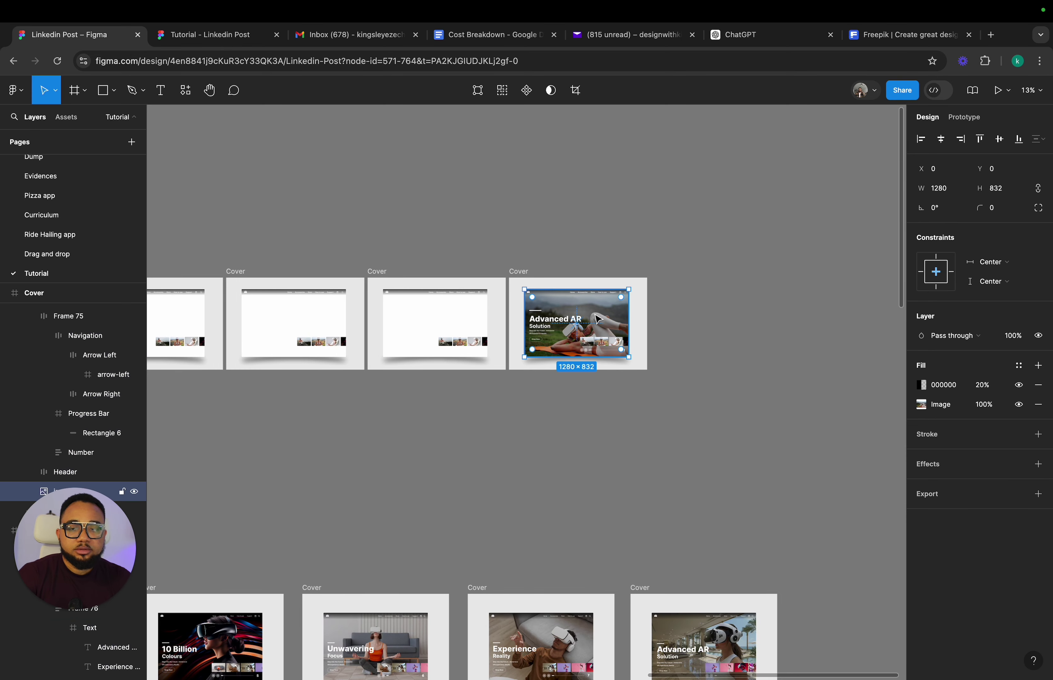
- Copy the first Cover's yoga-mat photo into MacBook Air - 2 and send it to the back
key(Escape)
scroll(515, 476, up, 5)
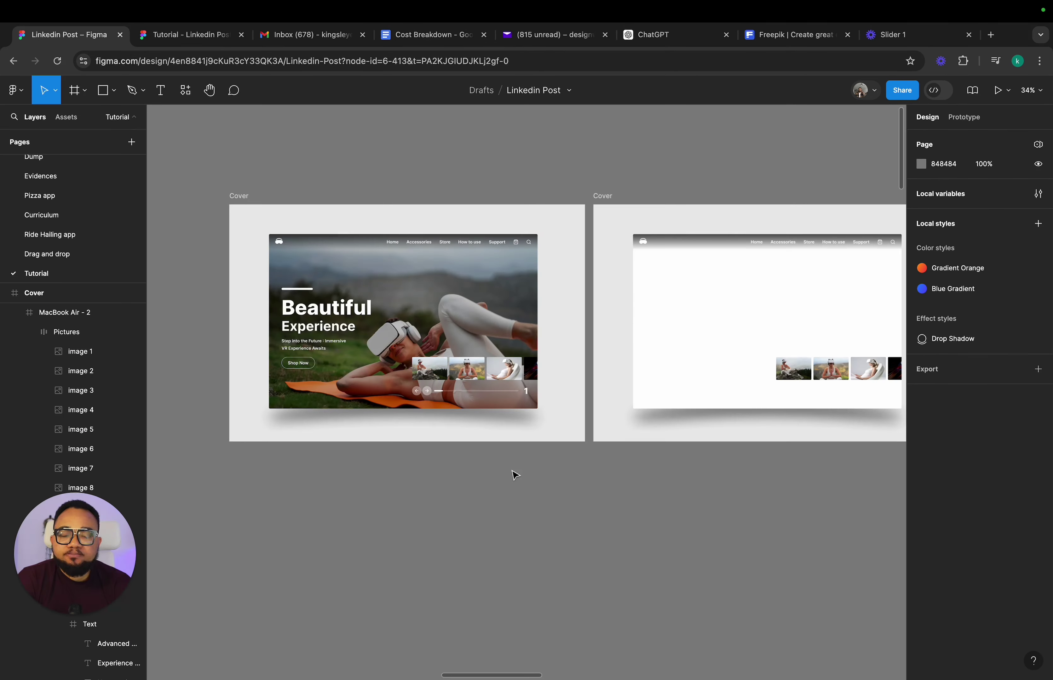
scroll(439, 479, up, 2)
scroll(456, 369, up, 5)
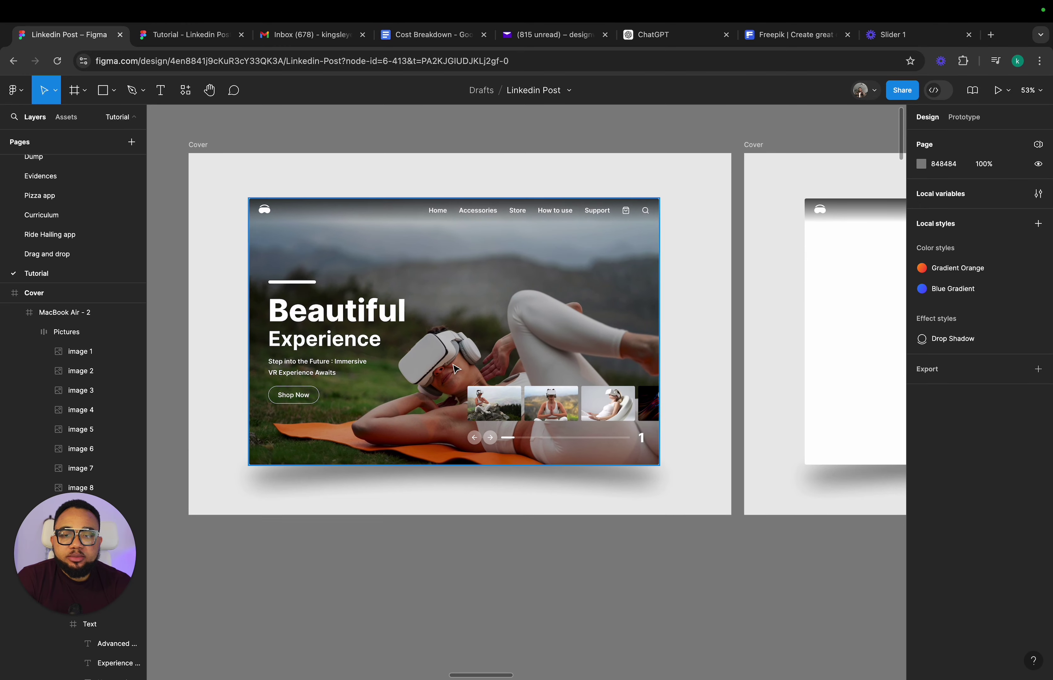
scroll(469, 360, right, 1)
click(490, 348)
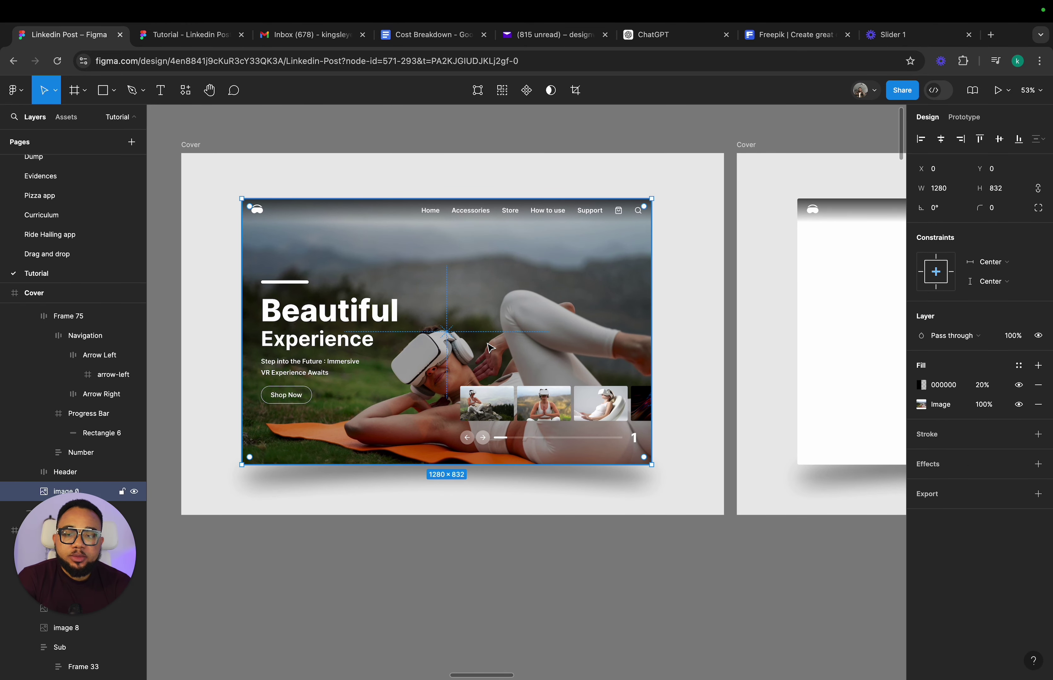
scroll(491, 346, right, 8)
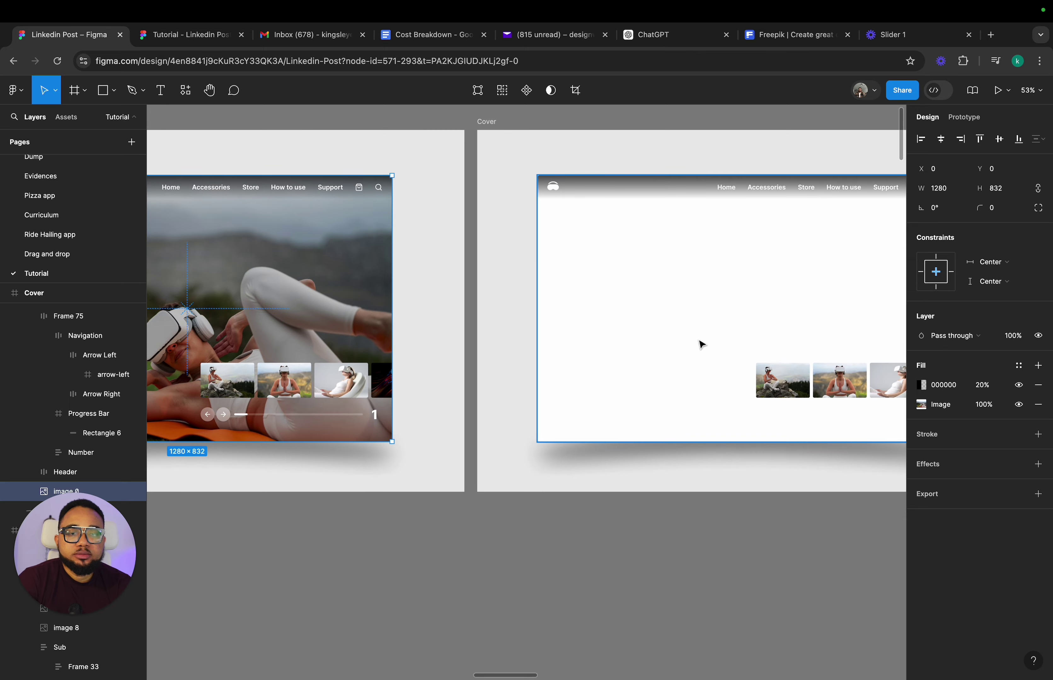
click(701, 344)
key(super+v)
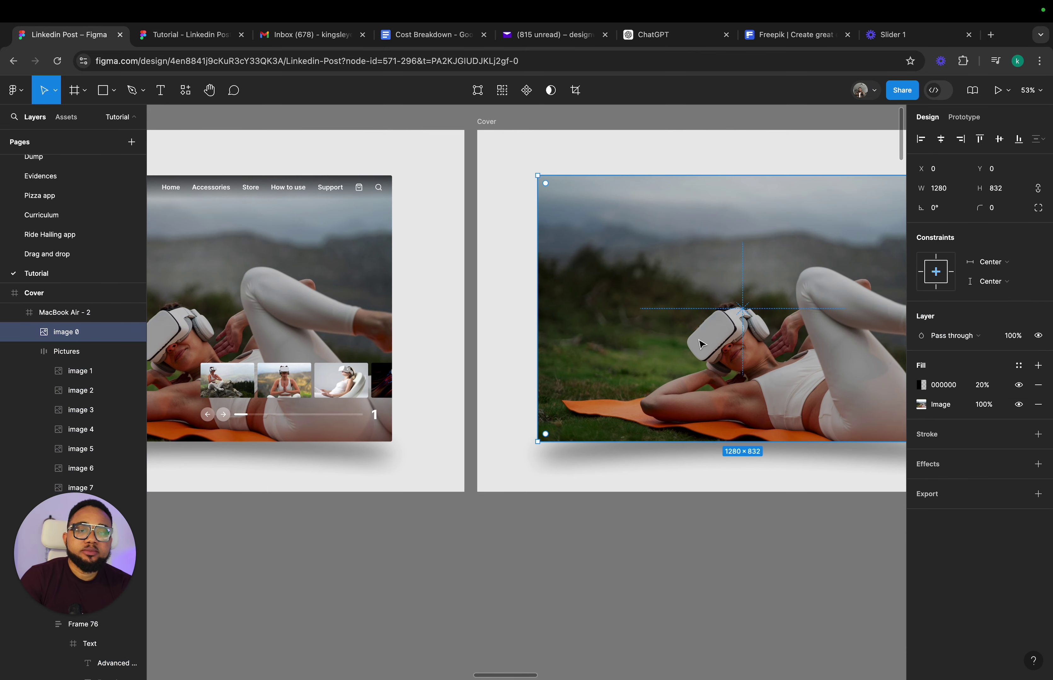
scroll(701, 344, up, 3)
scroll(702, 345, right, 4)
key(super+alt+bracketleft)
- Stretch the photo's top, right, bottom and left edges past the mockup to 1692×1128
scroll(697, 344, down, 2)
scroll(697, 343, right, 2)
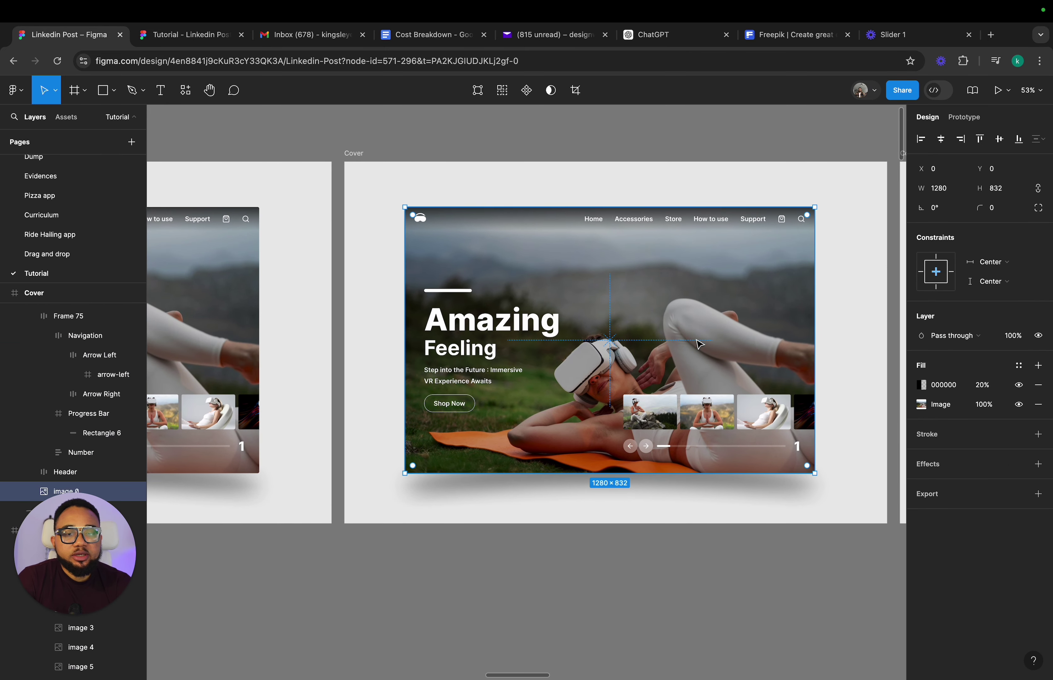
drag(648, 207, 652, 162)
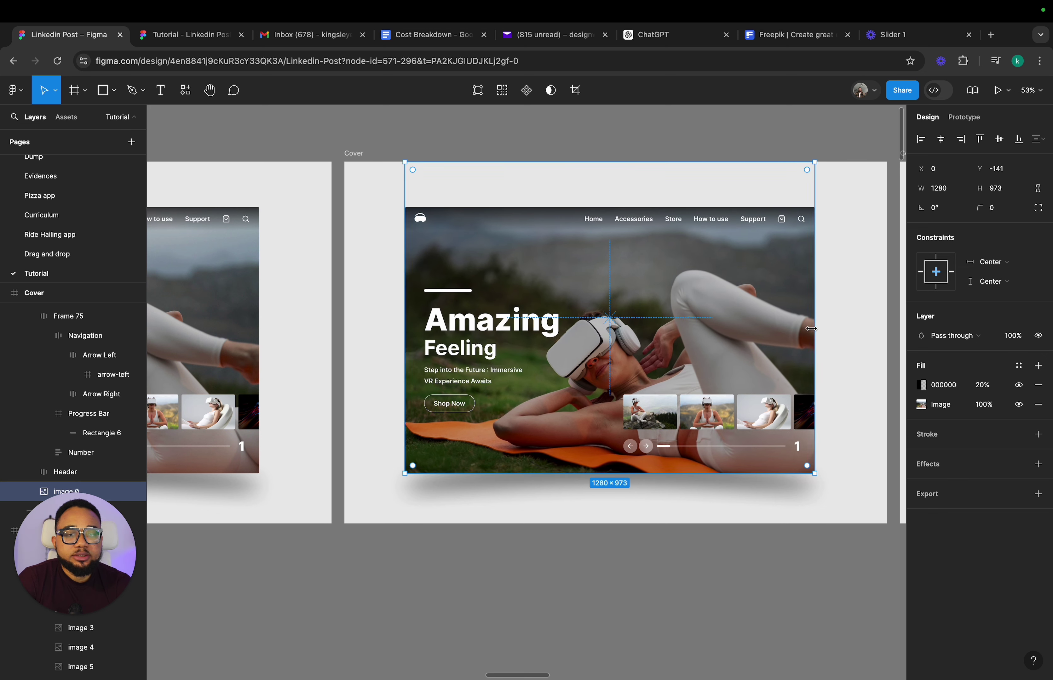
drag(816, 332, 886, 333)
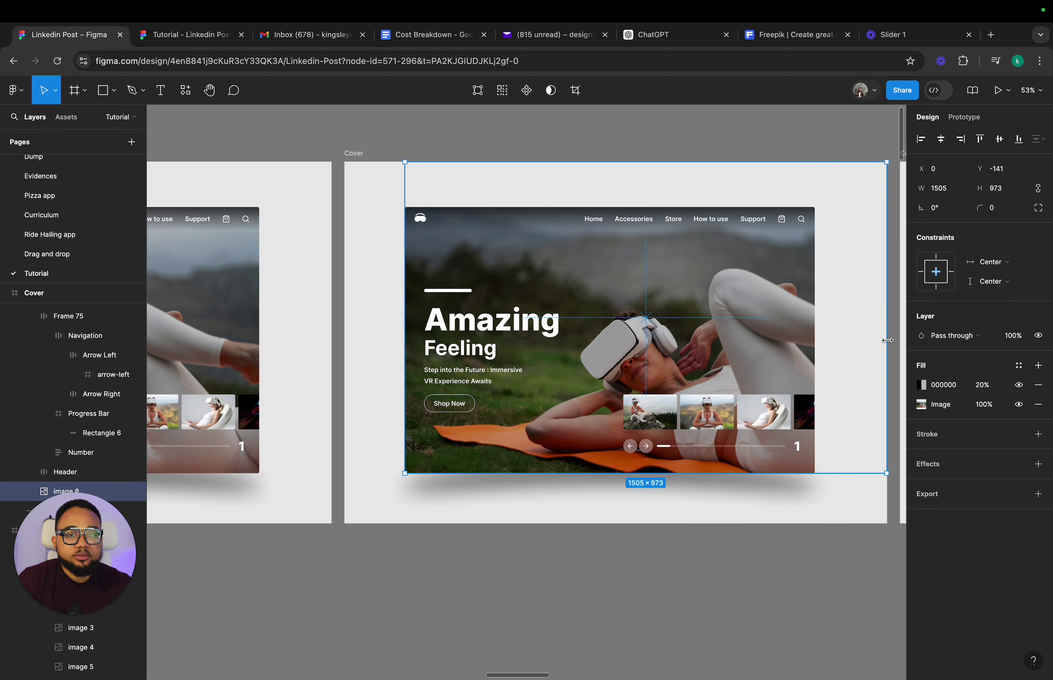
drag(736, 475, 732, 524)
drag(405, 500, 346, 502)
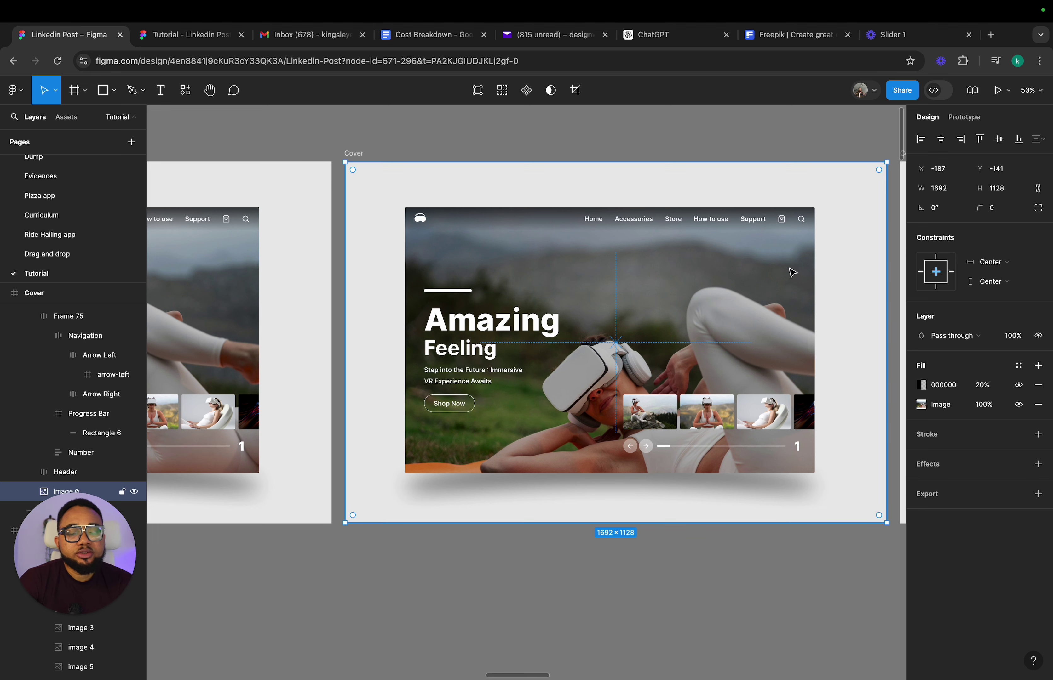
scroll(610, 281, left, 5)
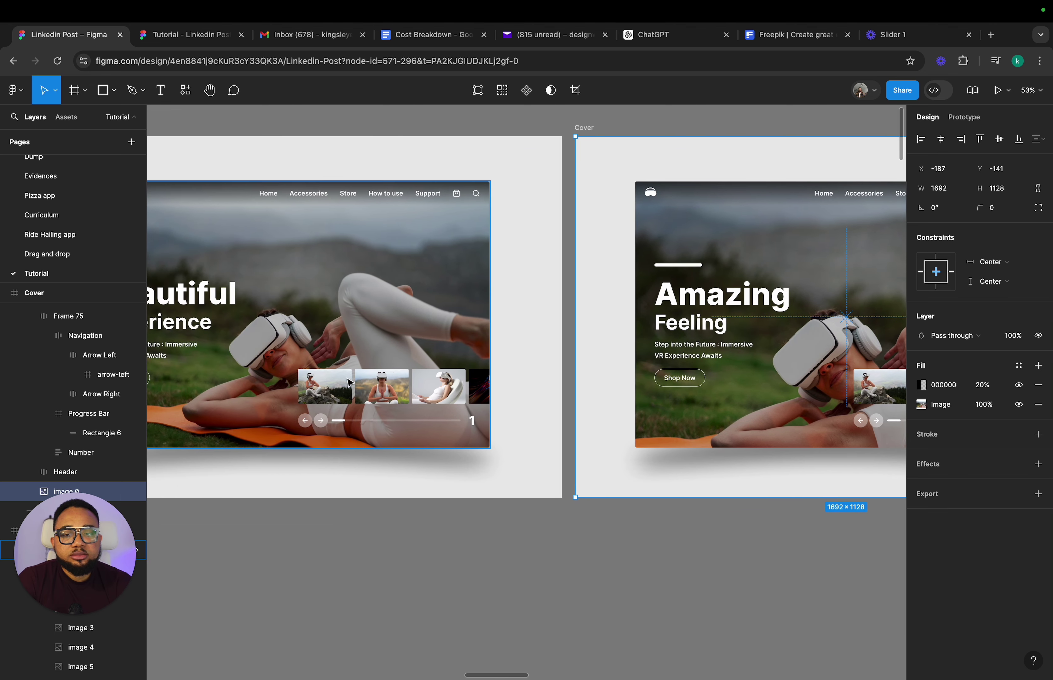
scroll(619, 376, right, 5)
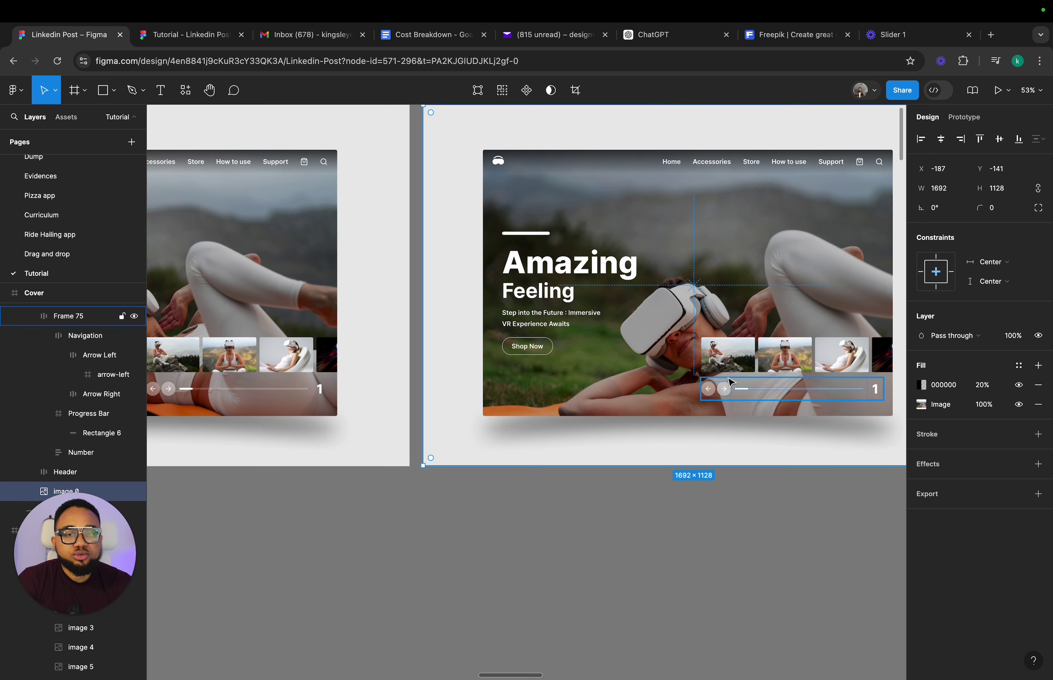
- Move the rocks photo out of Pictures, size it 1280×832, and align it center and top
double_click(734, 364)
drag(733, 362, 743, 289)
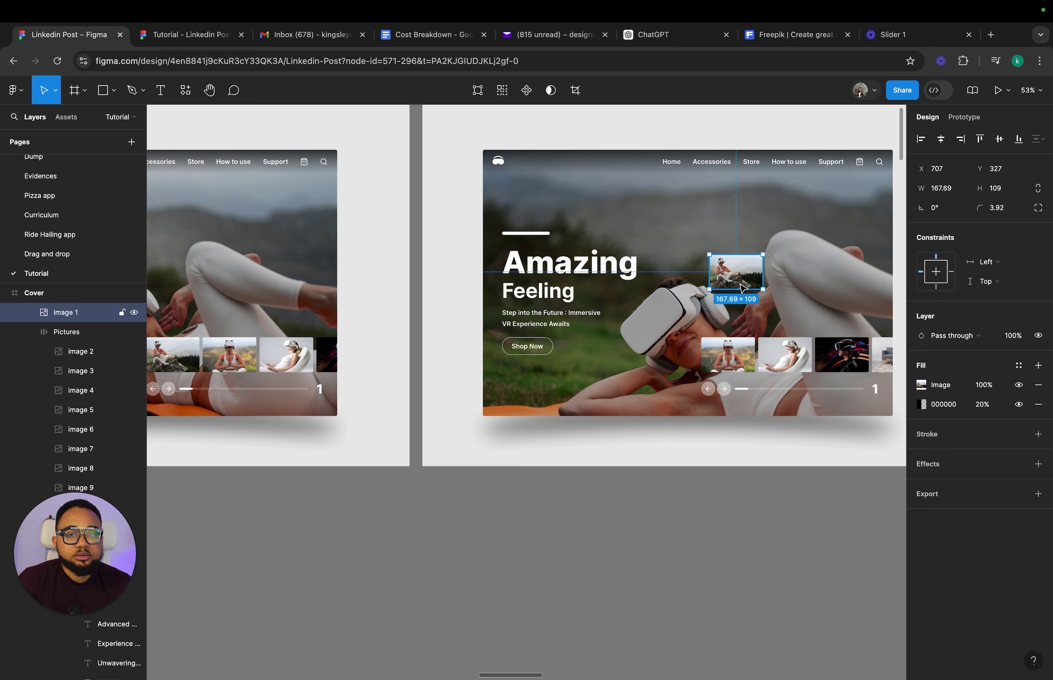
click(948, 184)
text(1280)
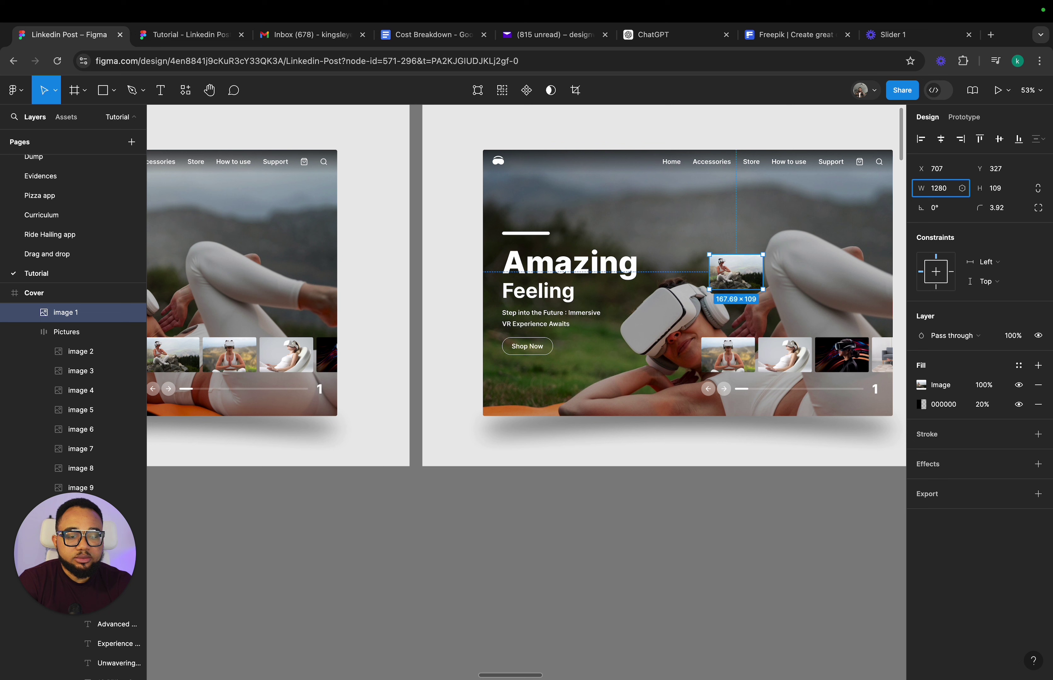
key(Return)
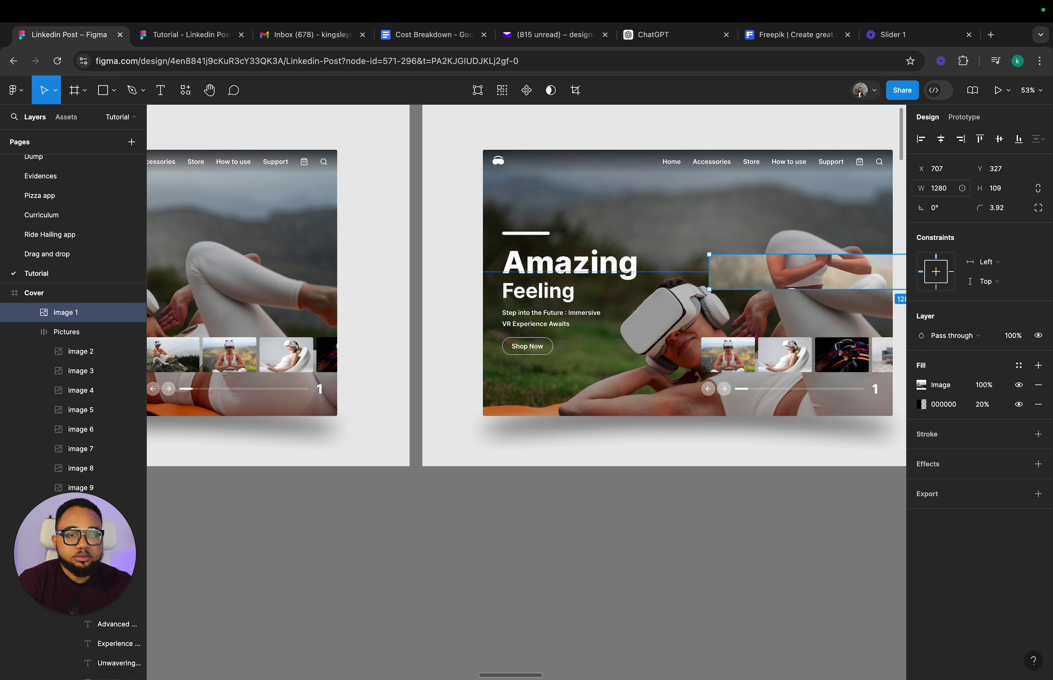
click(1002, 189)
text(832)
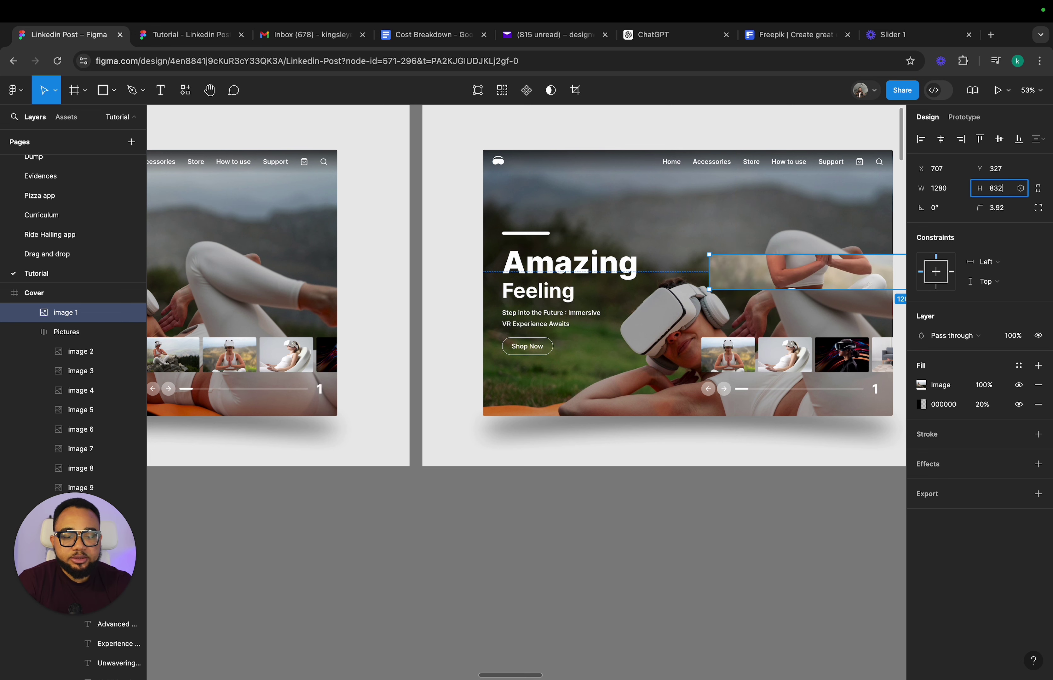
key(Return)
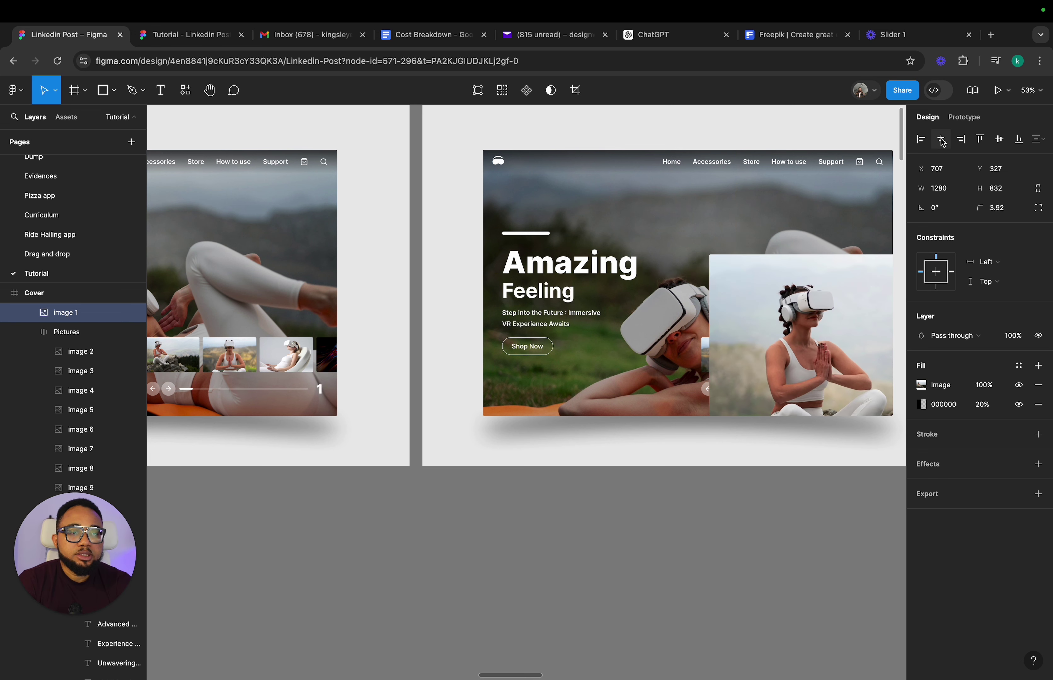
click(967, 140)
click(979, 141)
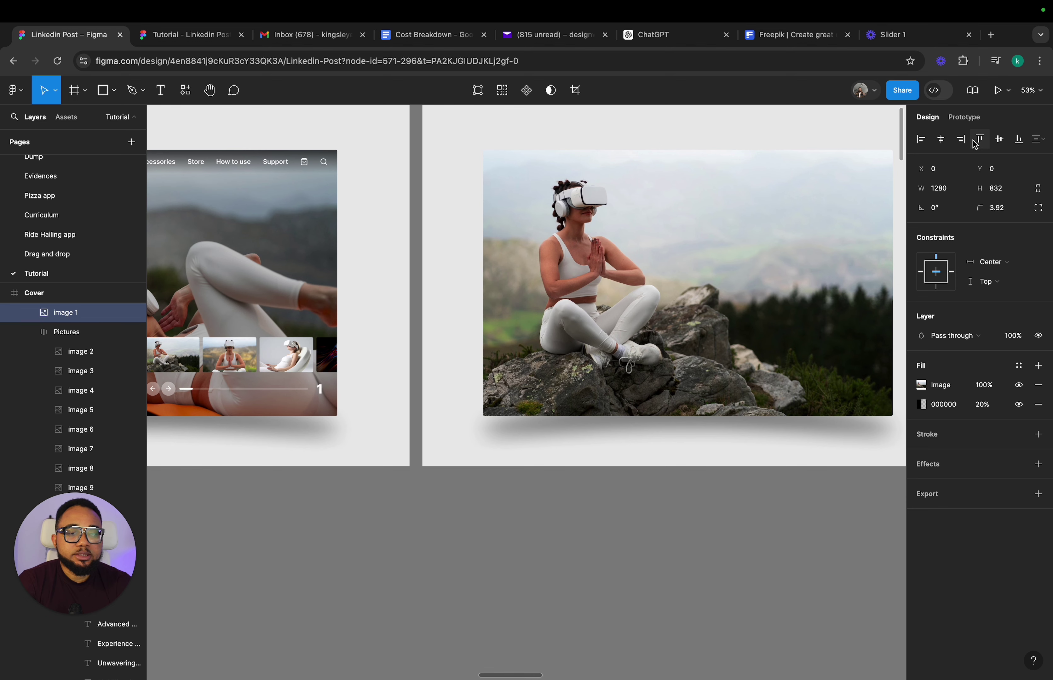
- Cut the rocks photo and paste it above the enlarged background photo
key(Delete)
click(695, 152)
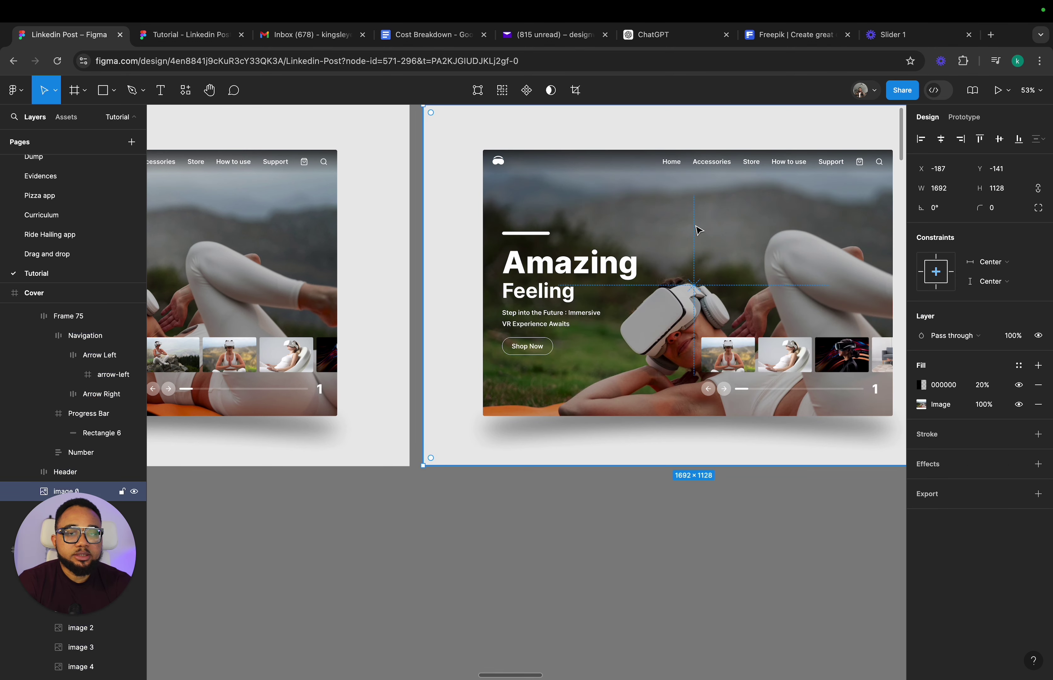
key(super+z)
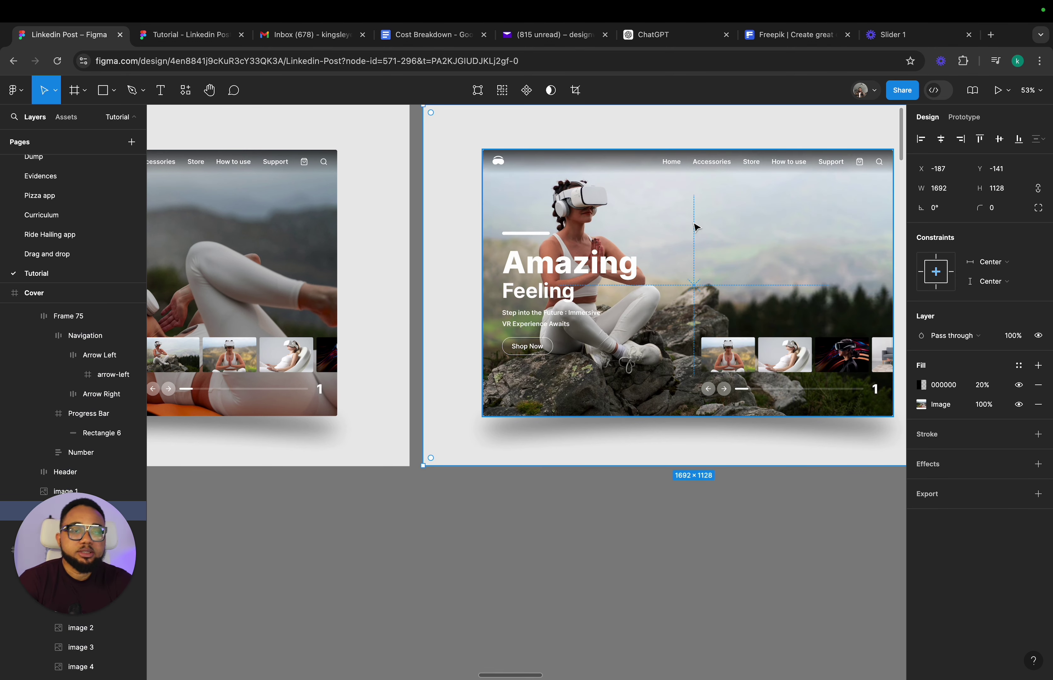
scroll(696, 228, right, 5)
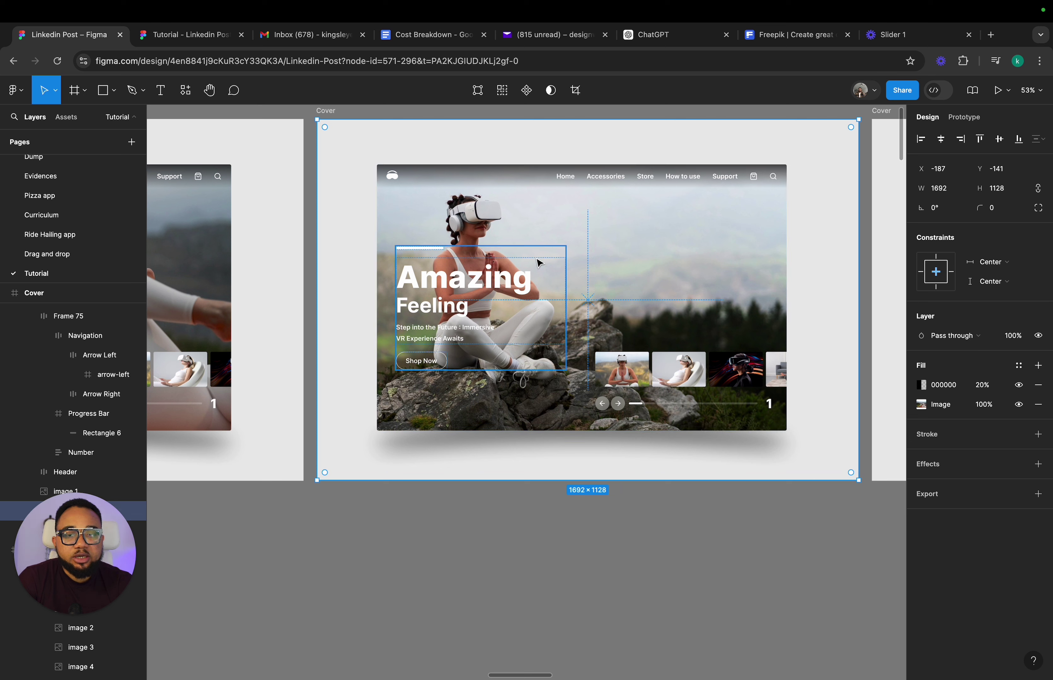
- Layer a 20% black (000000) fill over the rocks photo in the Amazing Feeling mockup, removing the bottom black fill
click(680, 246)
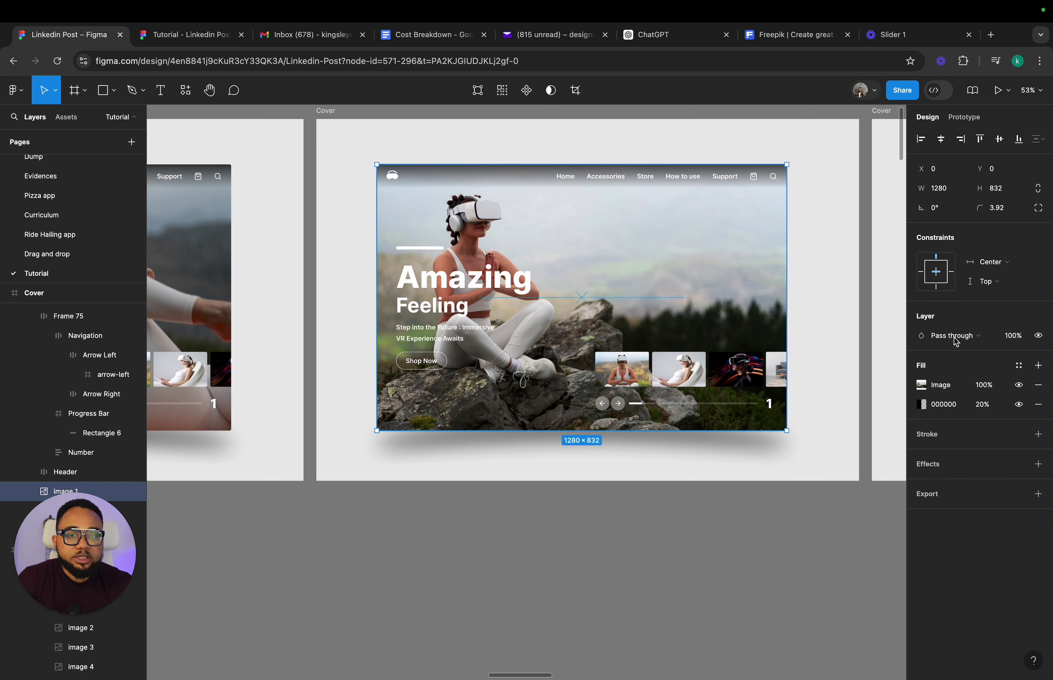
click(1038, 367)
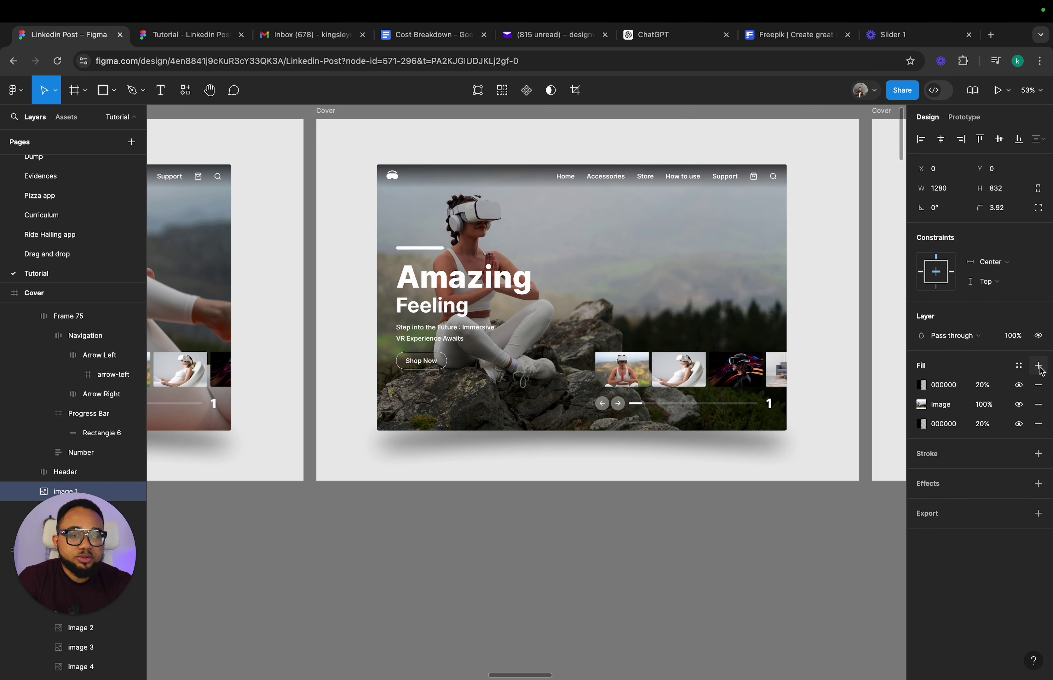
click(1038, 424)
click(613, 526)
scroll(502, 281, right, 3)
scroll(501, 282, up, 1)
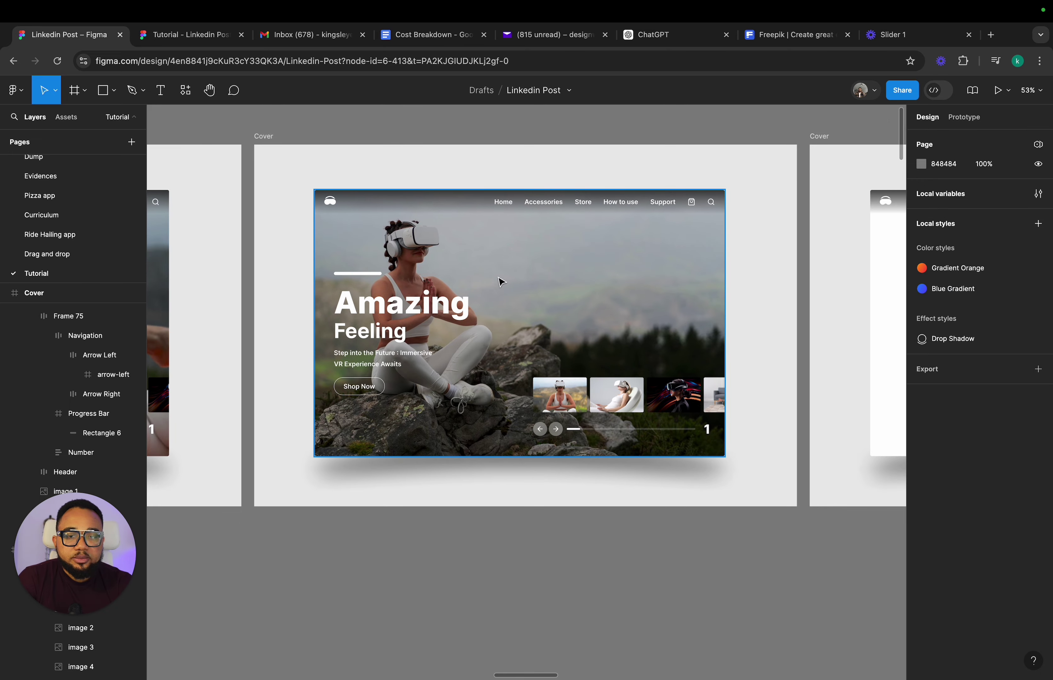
scroll(501, 282, down, 3)
scroll(498, 277, left, 3)
scroll(498, 278, down, 2)
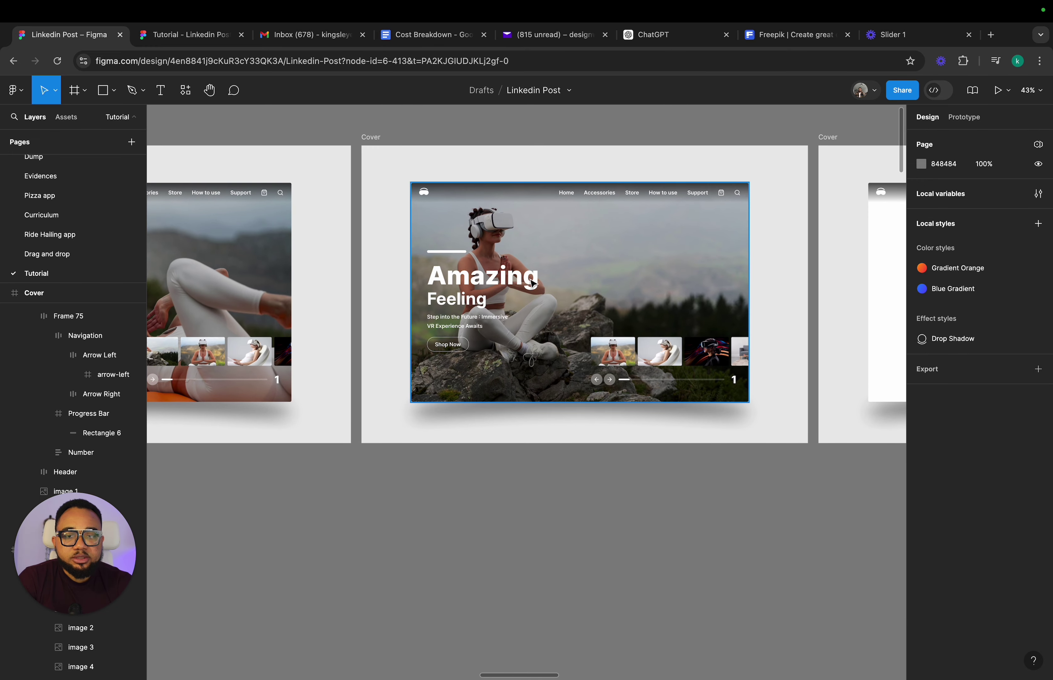
scroll(487, 292, right, 6)
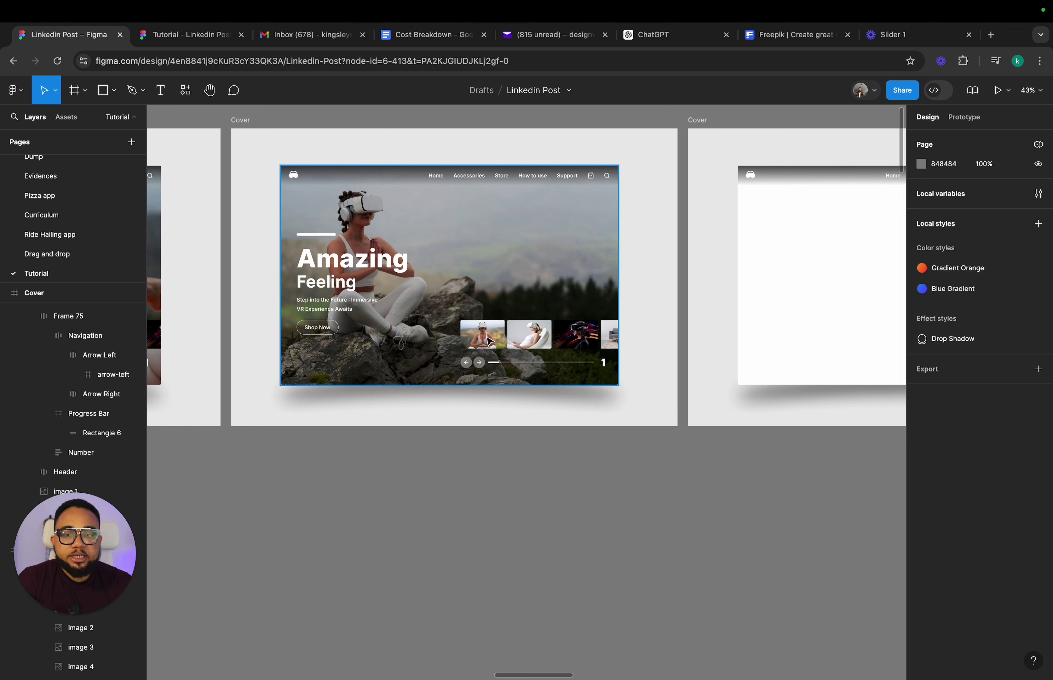
scroll(490, 341, right, 5)
- Copy the rocks photo into the MacBook Air - 2 mockup and send it to the back
click(376, 289)
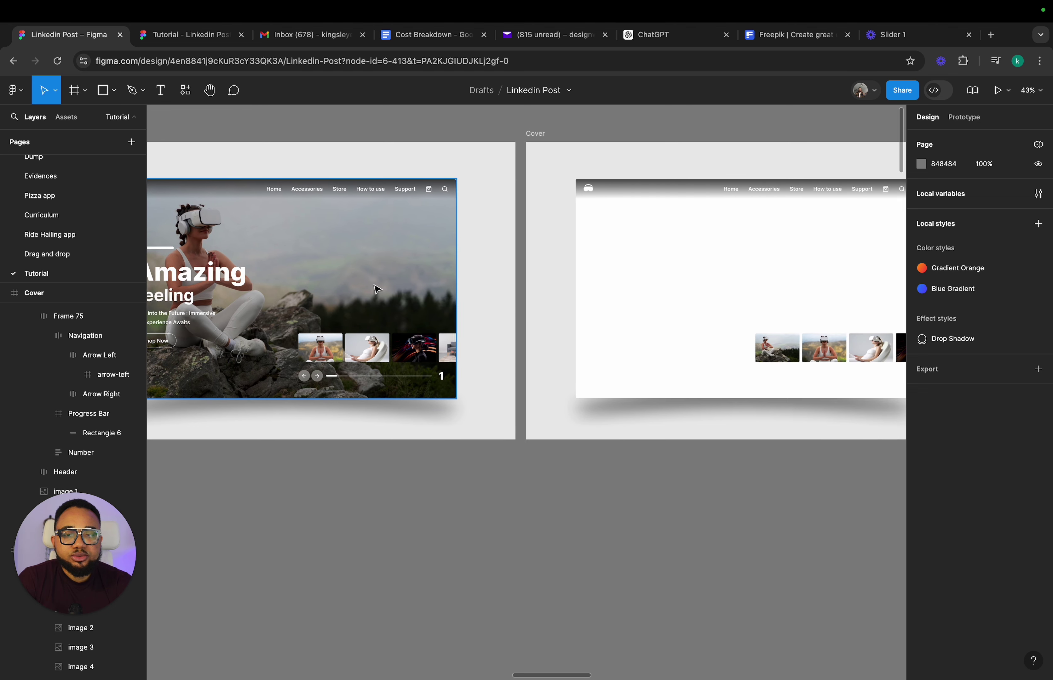
double_click(376, 288)
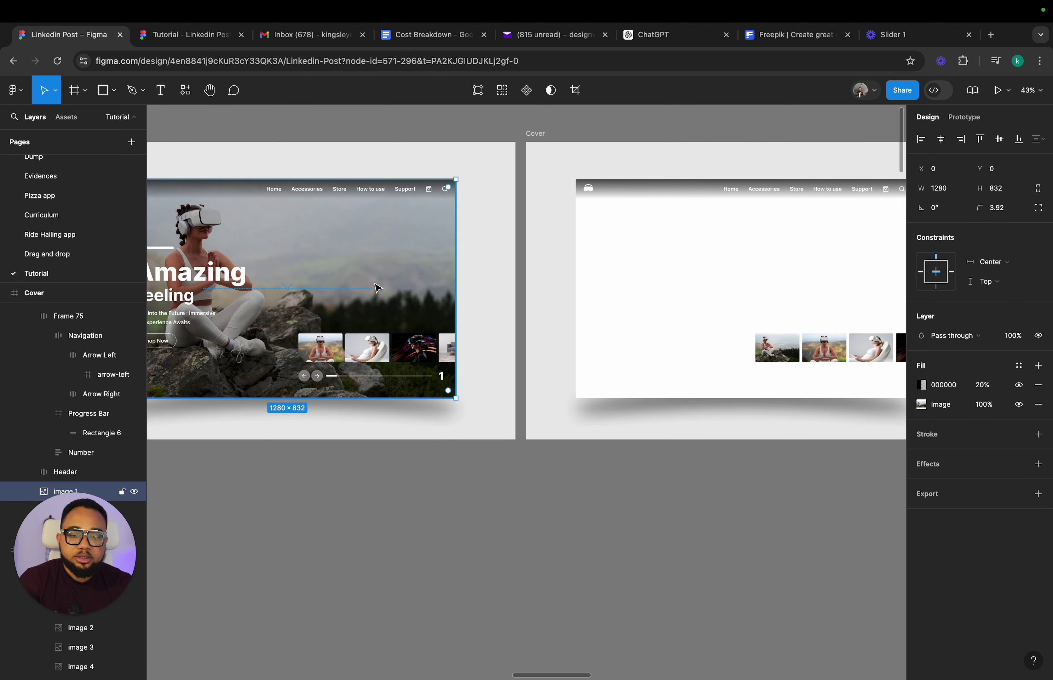
click(745, 214)
key(ctrl+v)
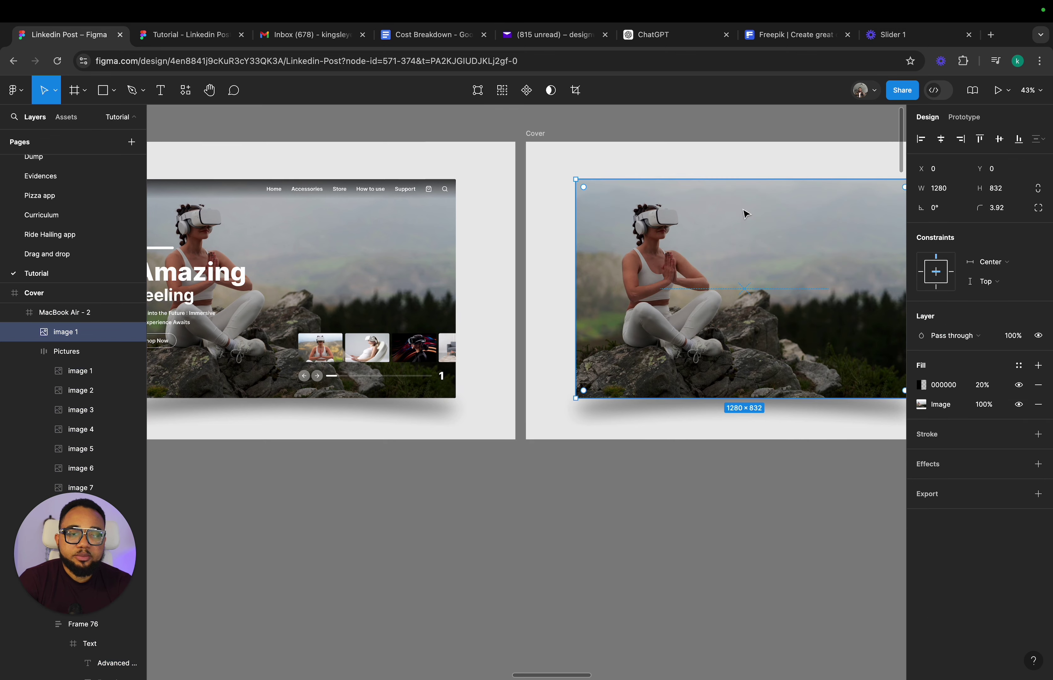
key(super+alt+bracketleft)
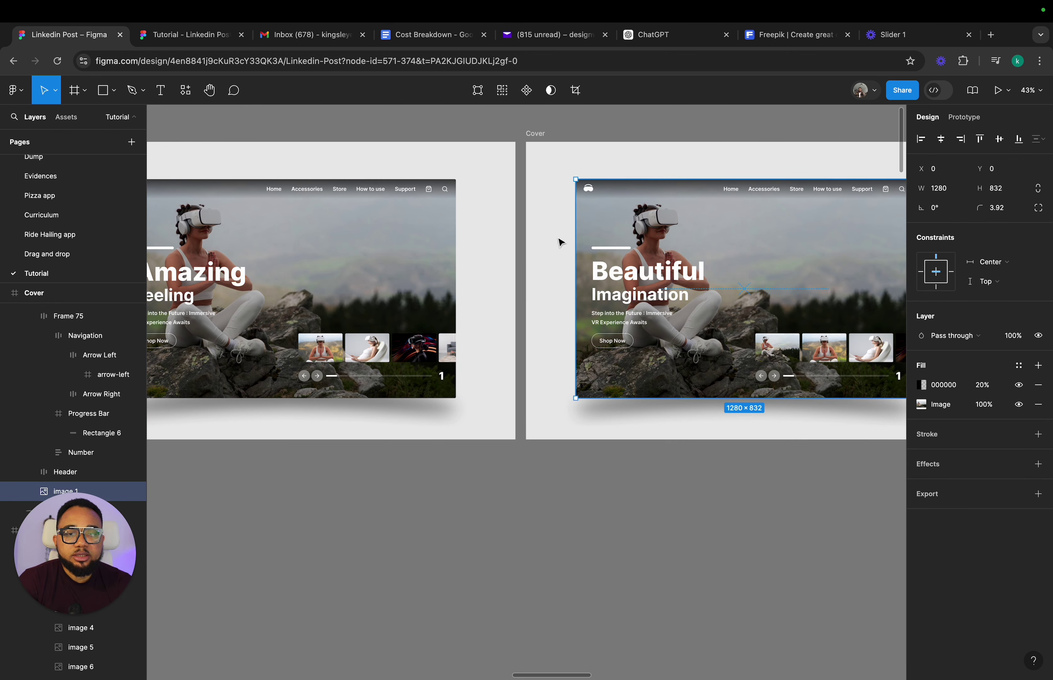
- Stretch the pasted photo's edges outward to about 1699×1124
drag(745, 179, 745, 142)
drag(574, 277, 527, 277)
scroll(560, 354, down, 3)
scroll(560, 354, right, 5)
scroll(560, 354, right, 2)
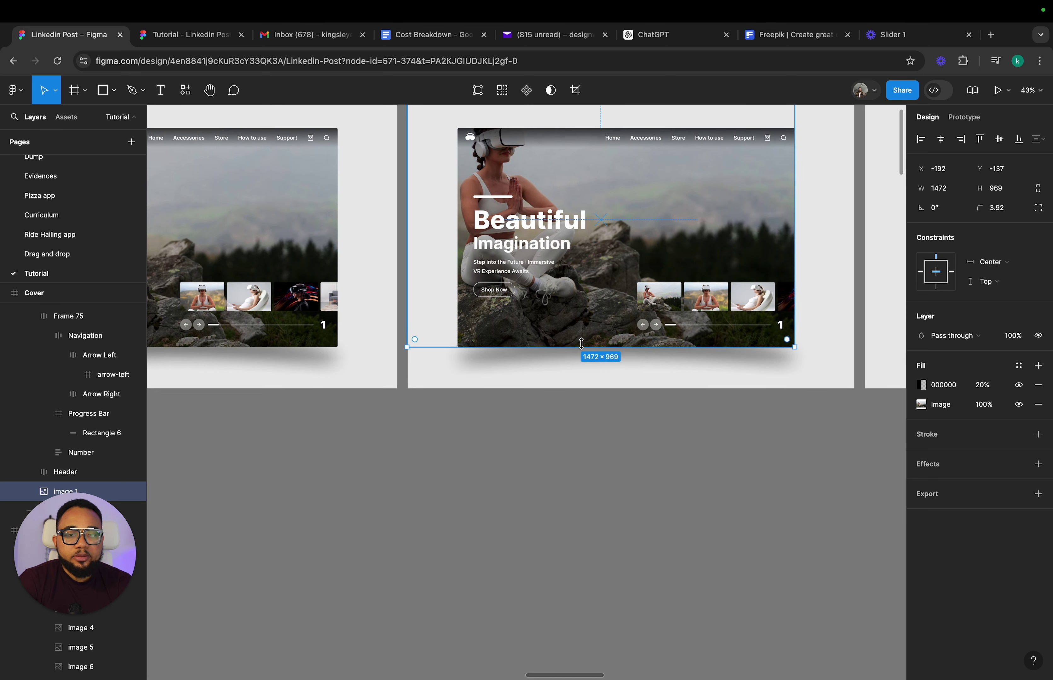
drag(581, 346, 581, 389)
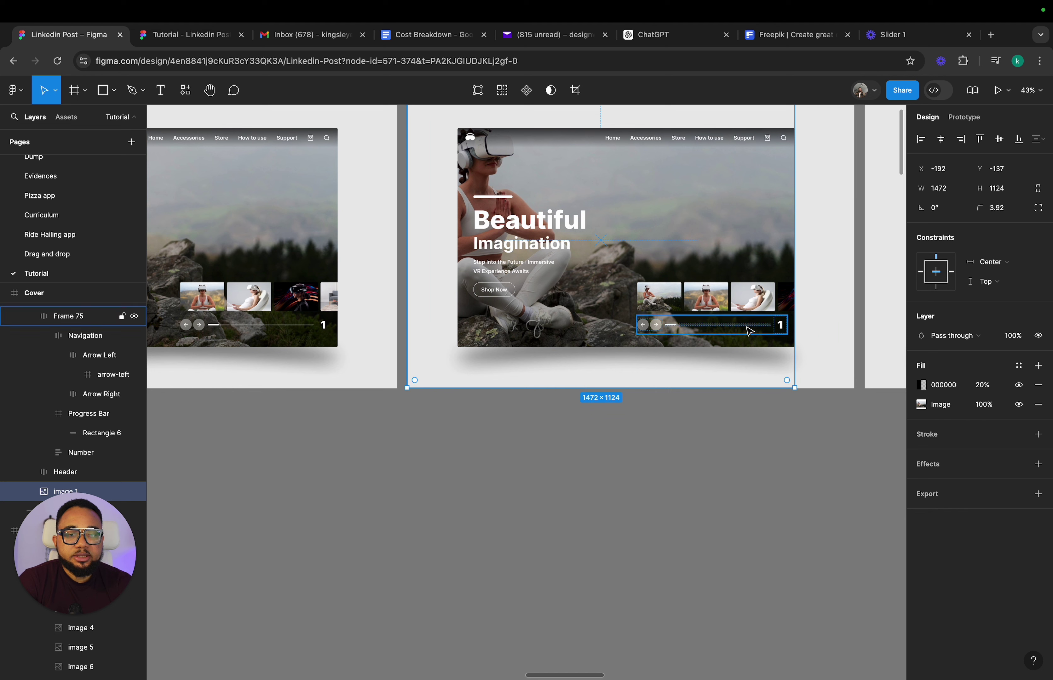
drag(794, 268, 854, 268)
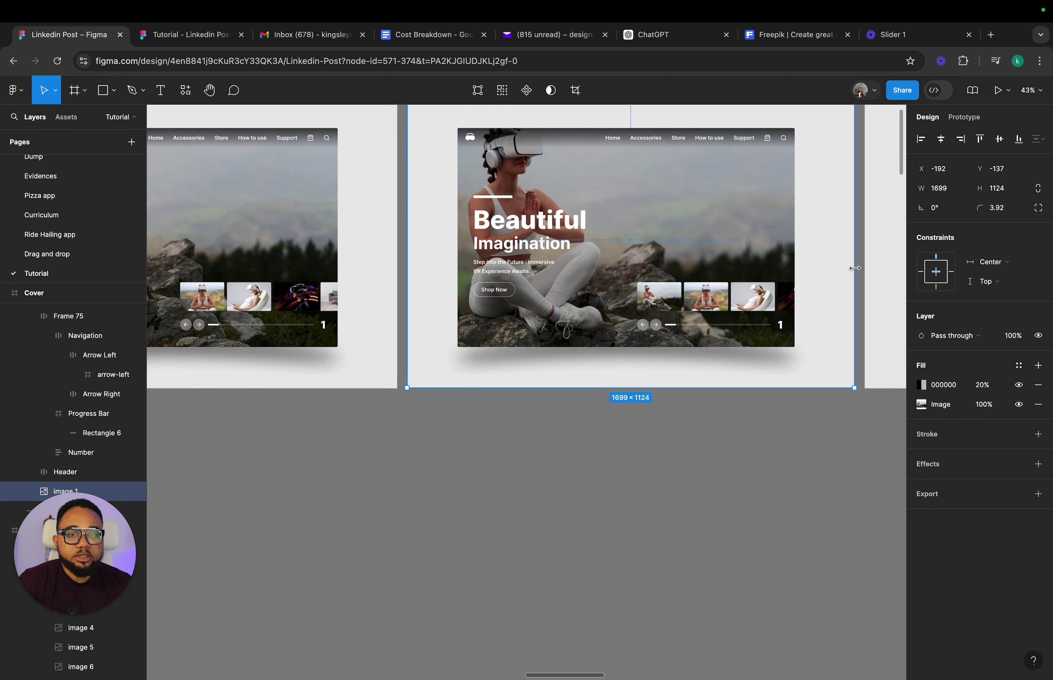
- Delete the first thumbnail from the Pictures strip
click(657, 304)
double_click(657, 305)
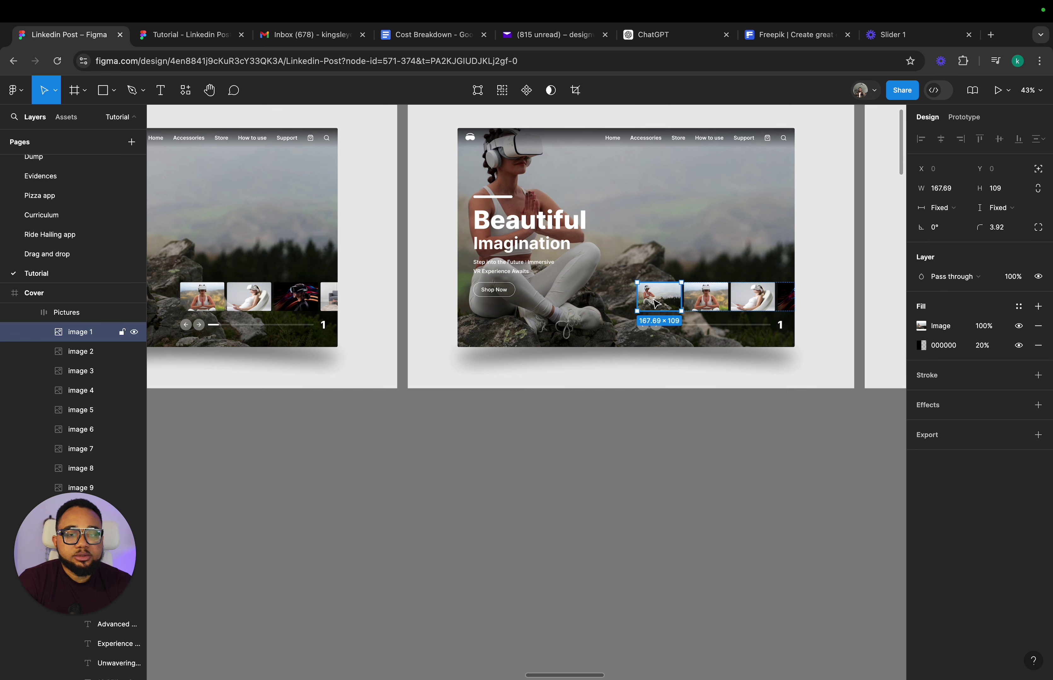
key(Delete)
- Pull image 2 out of the strip, size it to 1280×832, and align it centre-top
click(657, 304)
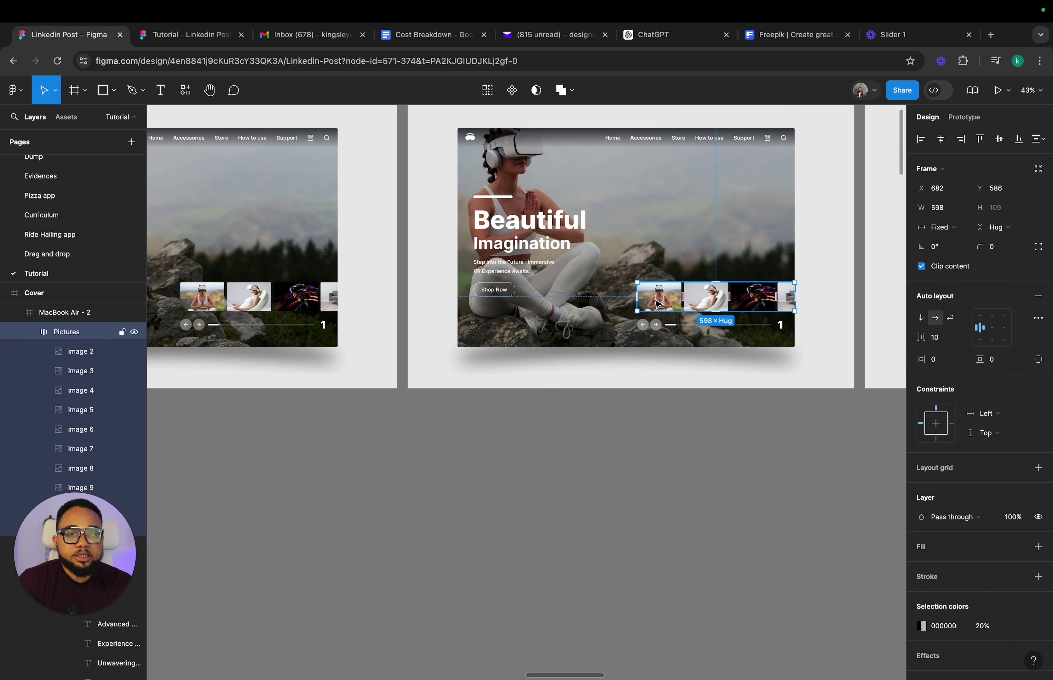
click(661, 304)
drag(661, 304, 673, 203)
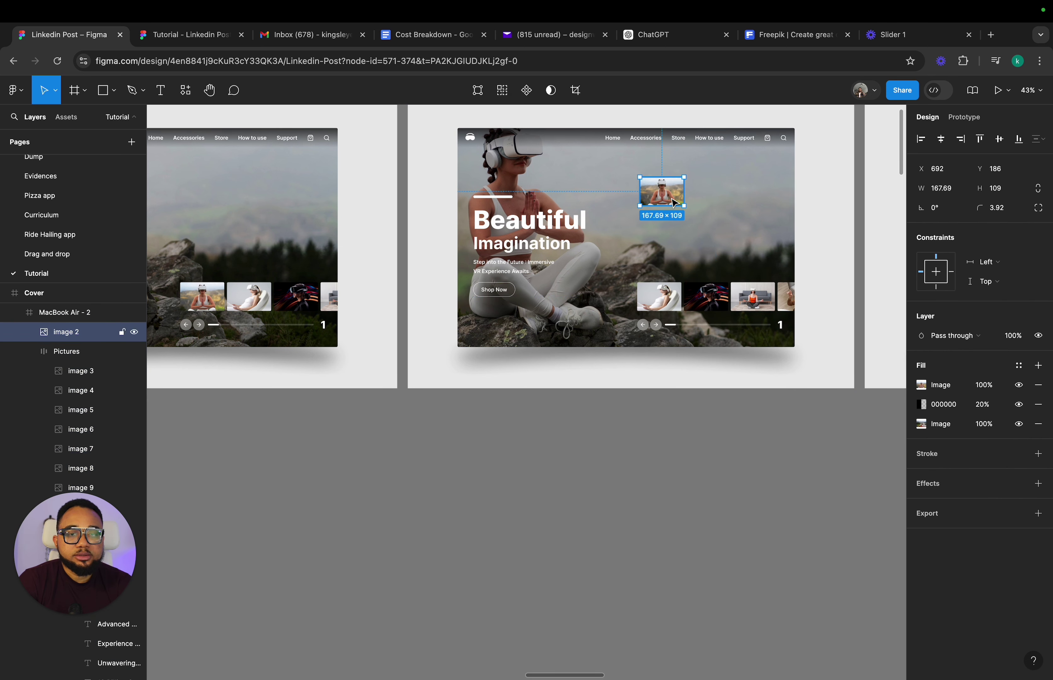
click(953, 193)
text(1280)
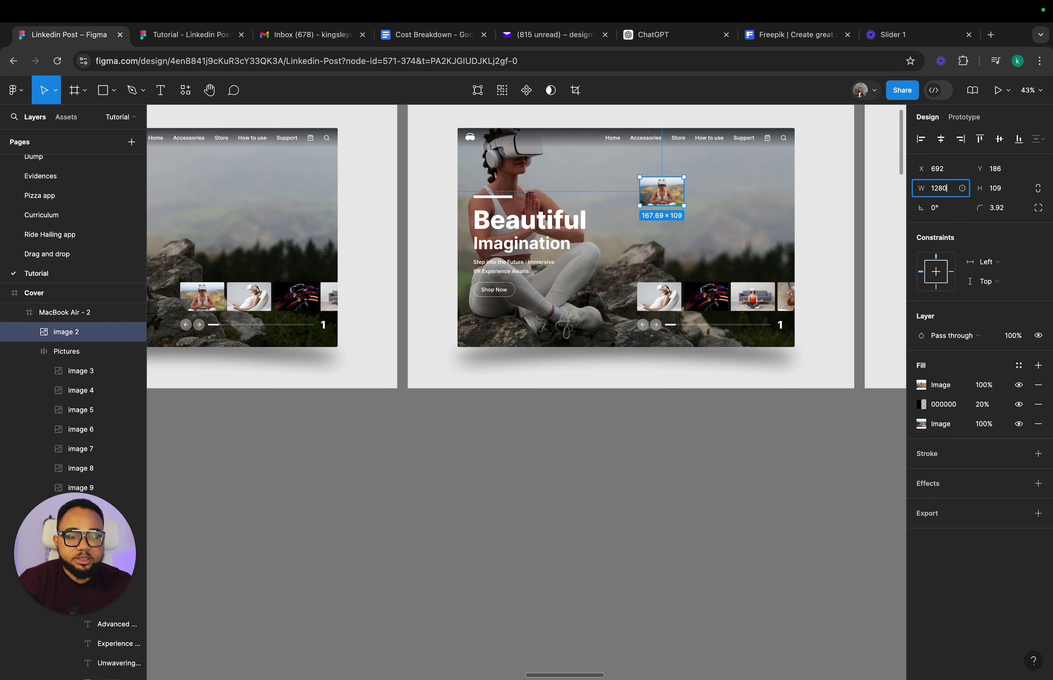
key(Return)
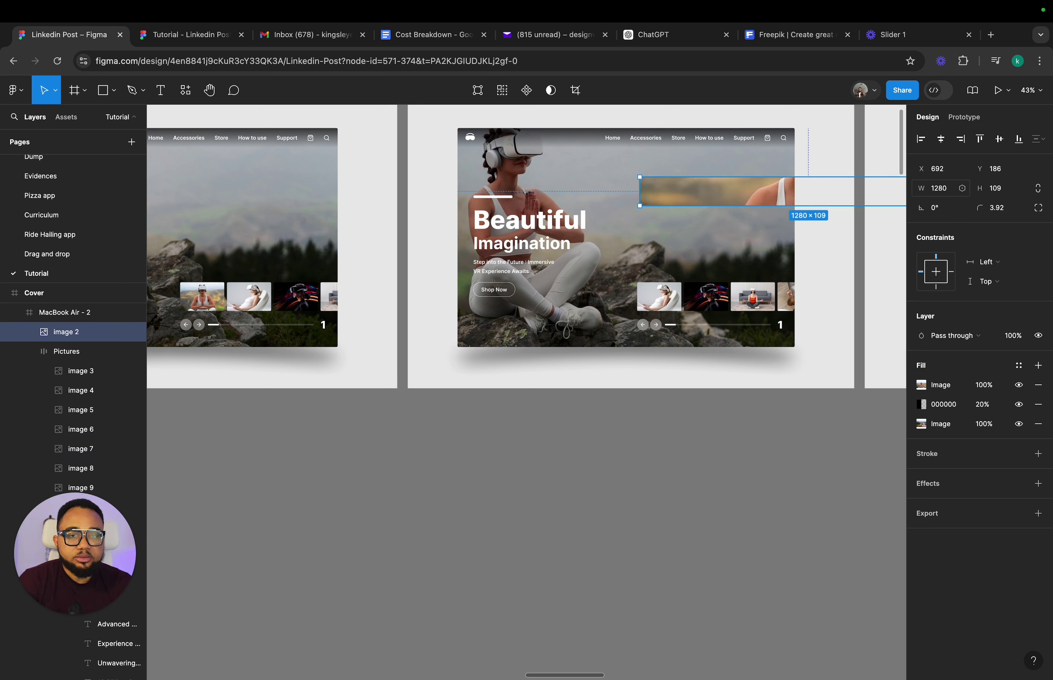
click(996, 189)
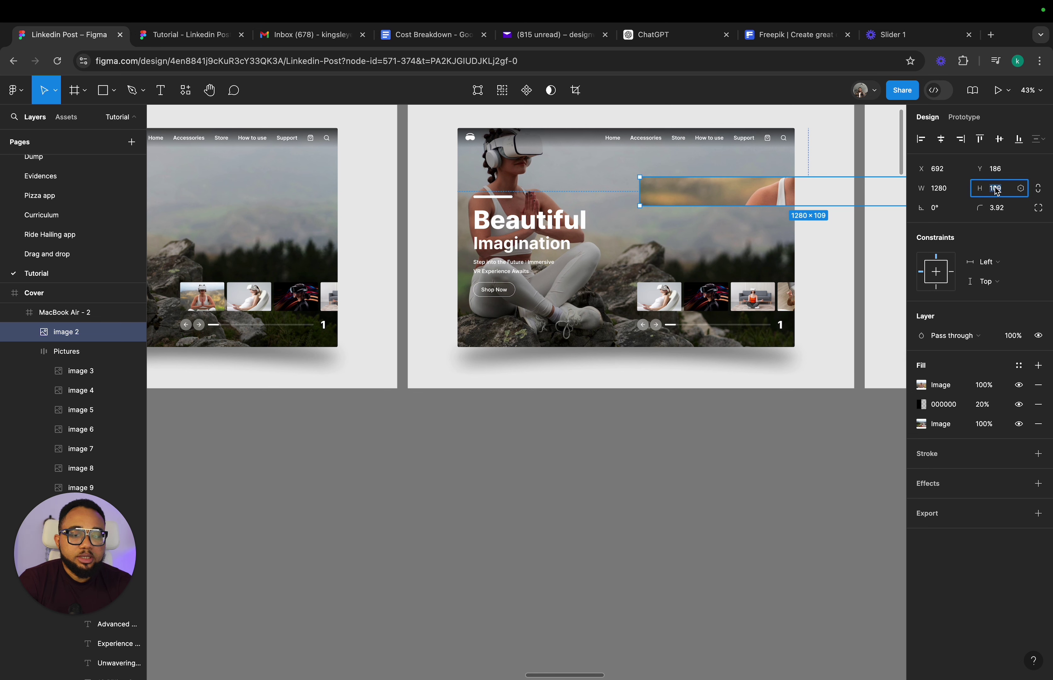
text(832)
key(Return)
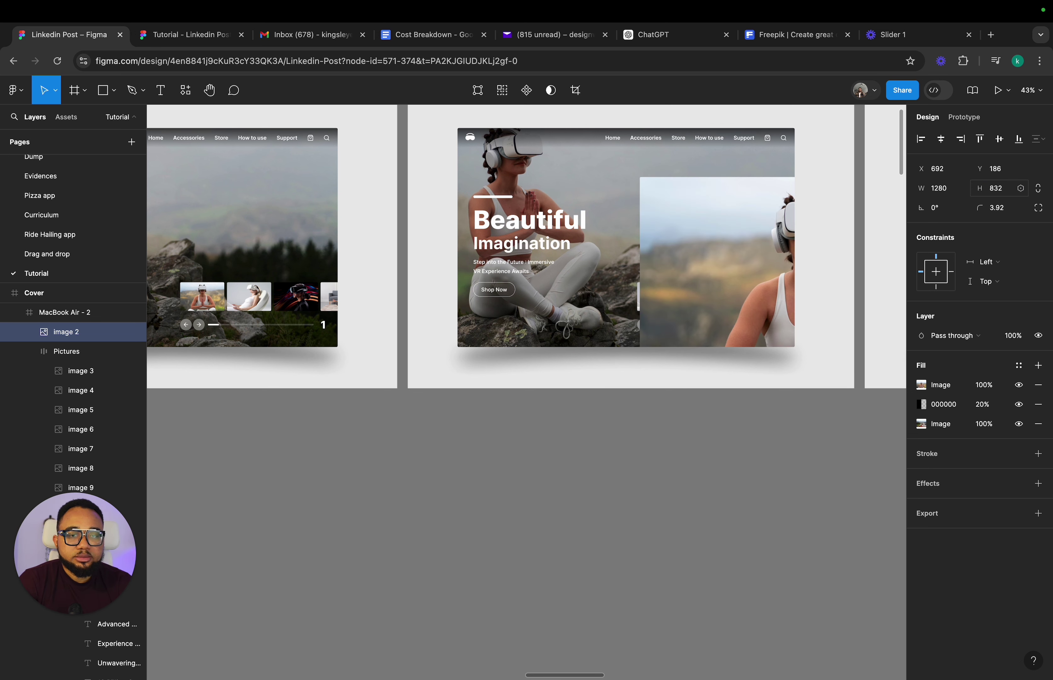
click(940, 139)
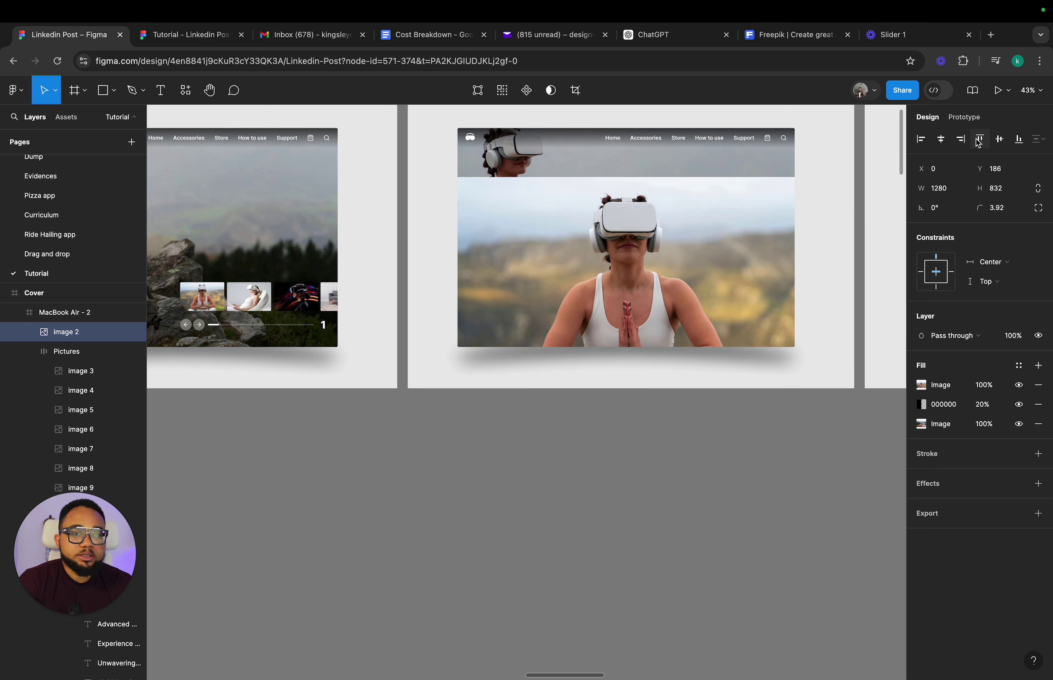
click(979, 141)
- Replace the rocky background with the VR close-up photo and tint it with 20% black
key(Delete)
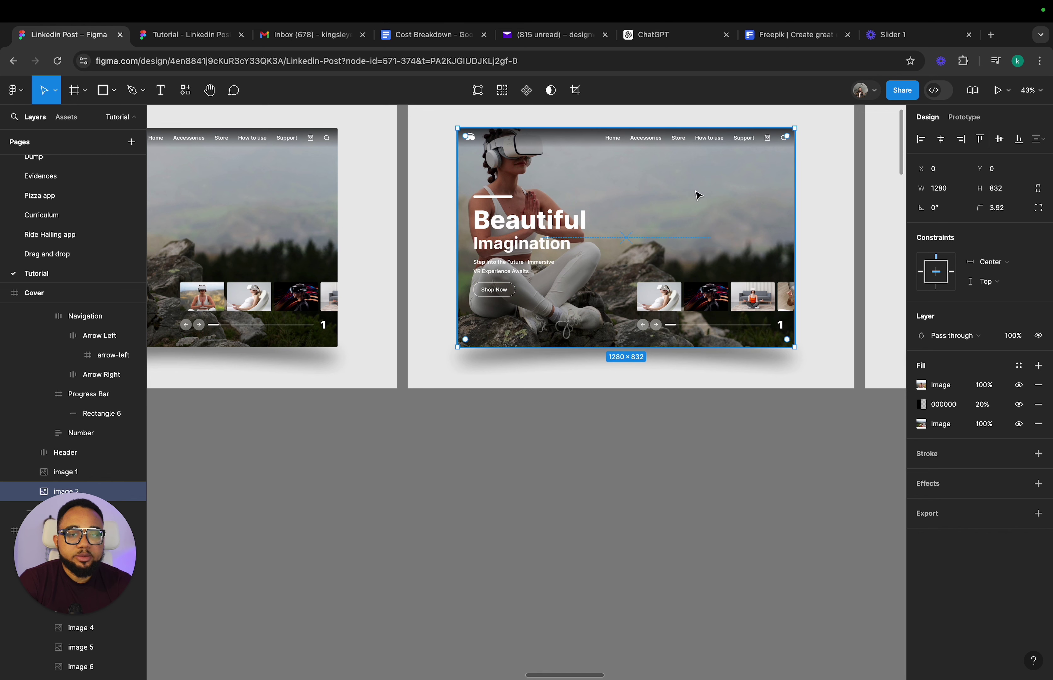
double_click(656, 215)
key(super+z)
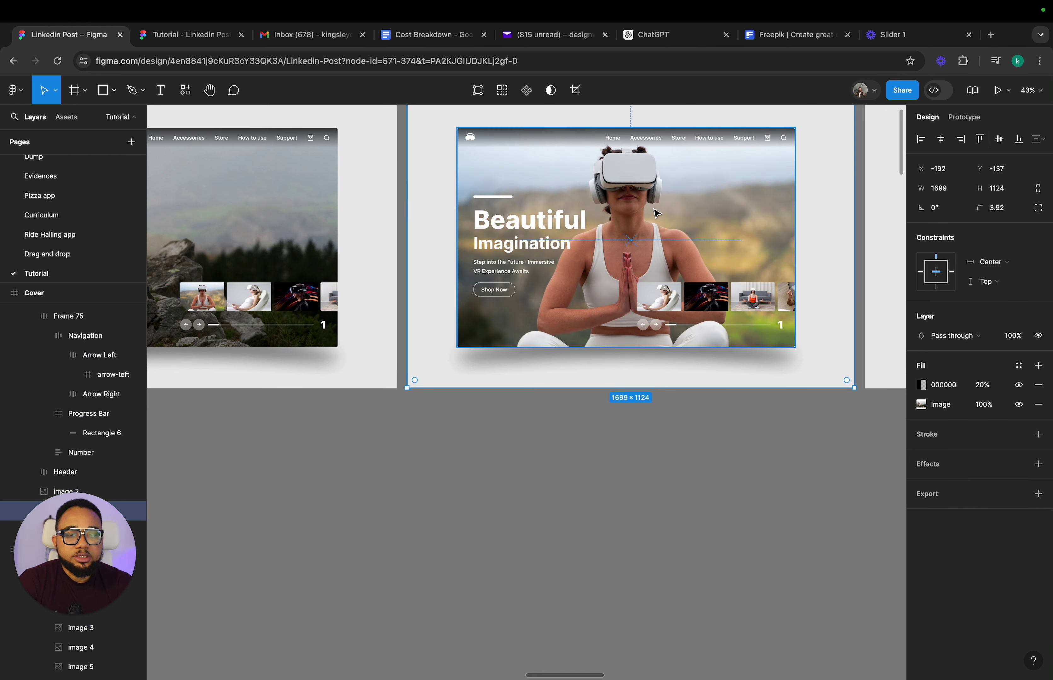
click(656, 214)
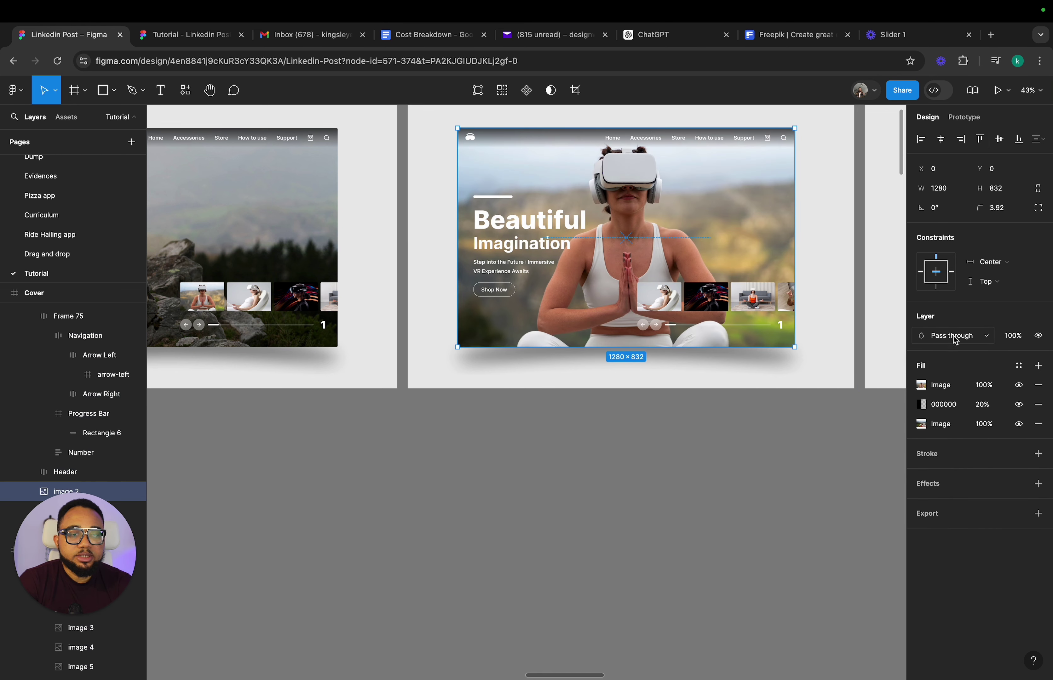
click(1038, 365)
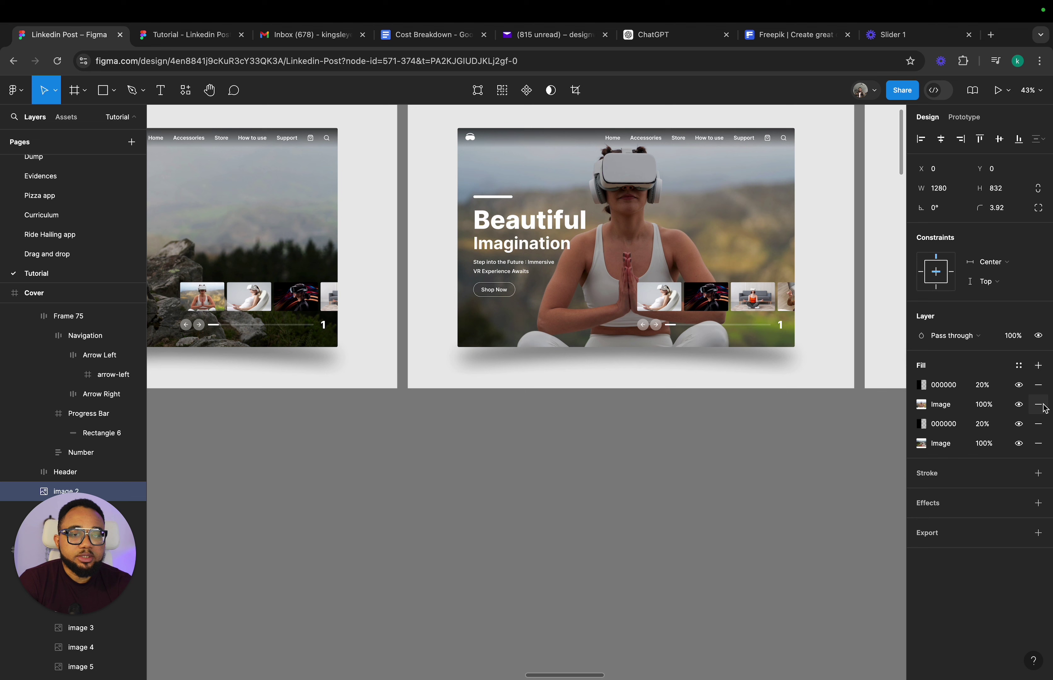
click(1038, 443)
click(1039, 424)
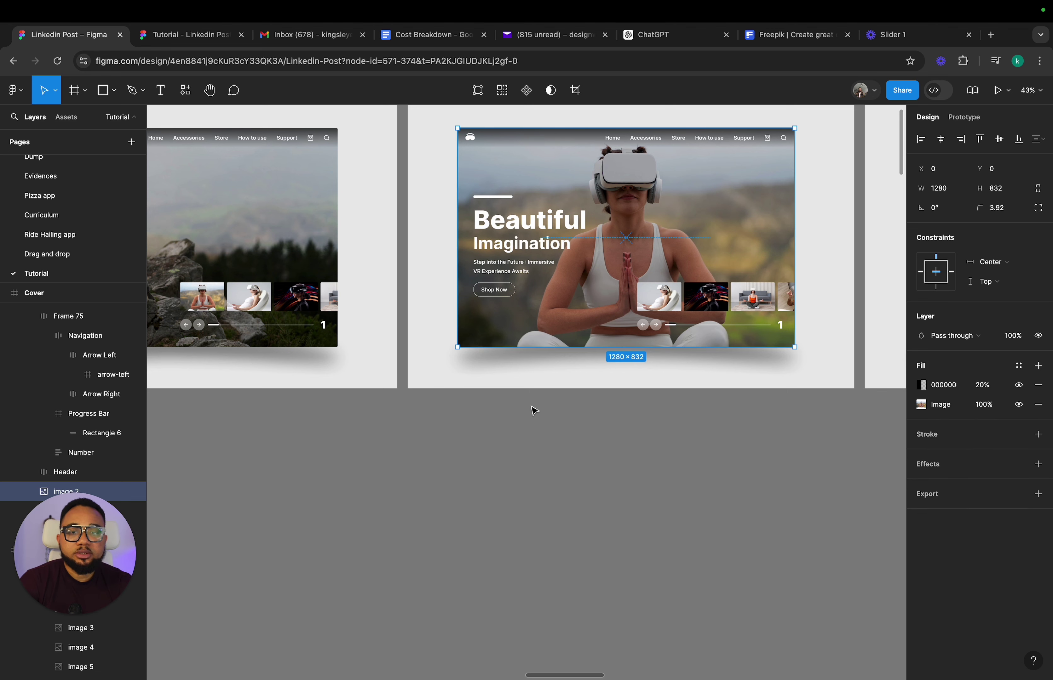
scroll(534, 410, up, 3)
scroll(533, 410, left, 5)
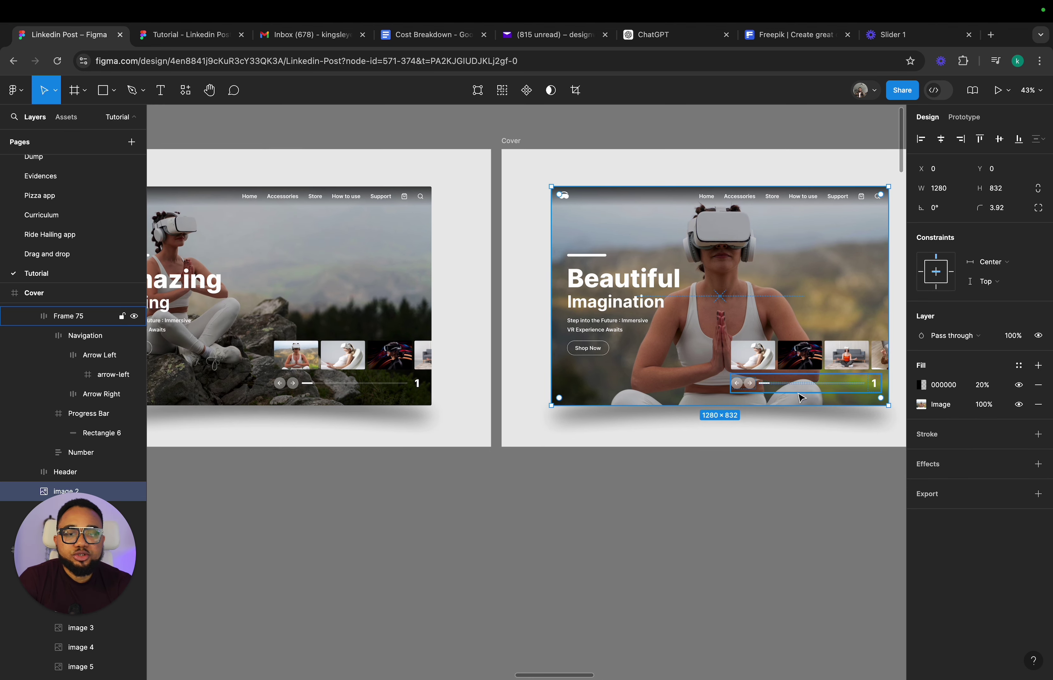
scroll(758, 364, left, 6)
scroll(757, 363, up, 2)
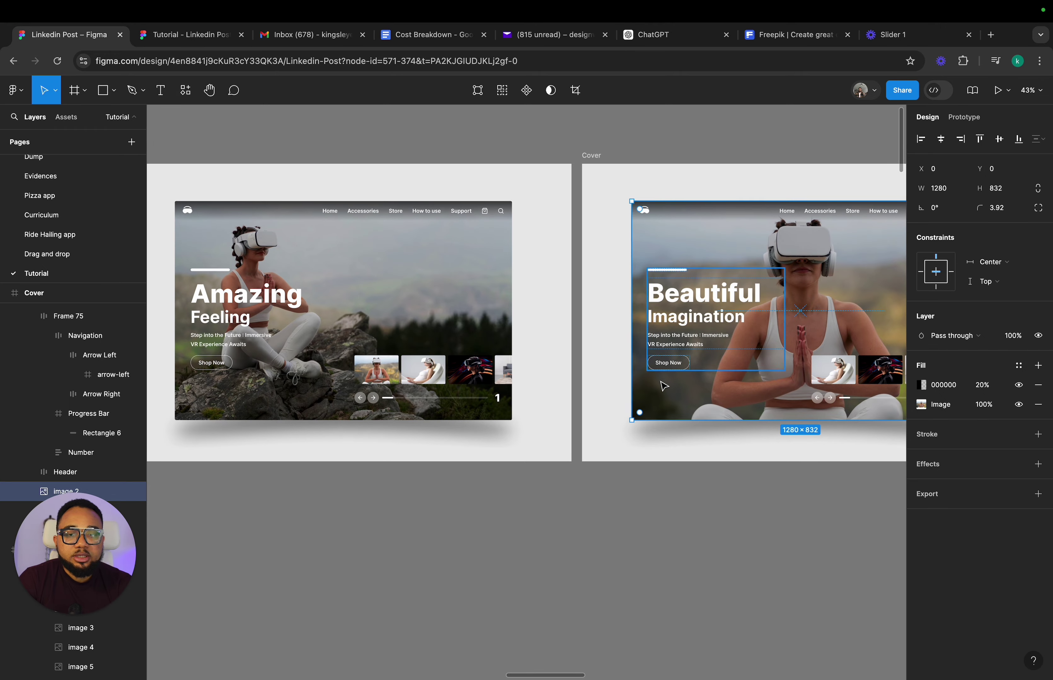
scroll(462, 397, left, 3)
scroll(462, 397, up, 1)
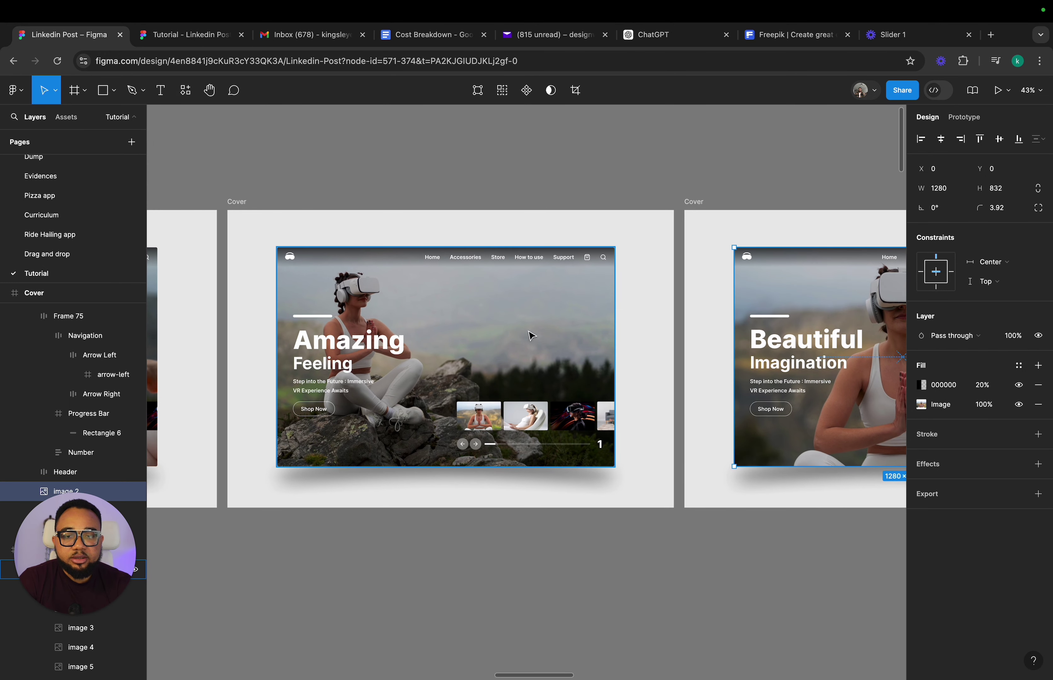
scroll(520, 335, right, 5)
scroll(520, 336, down, 1)
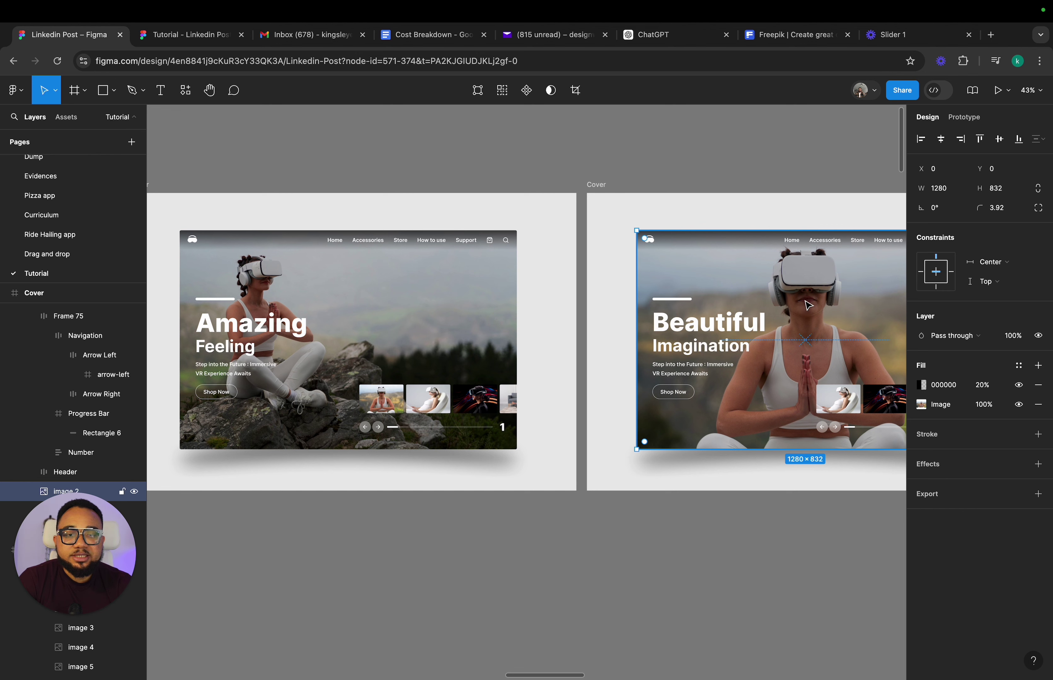
scroll(815, 303, left, 15)
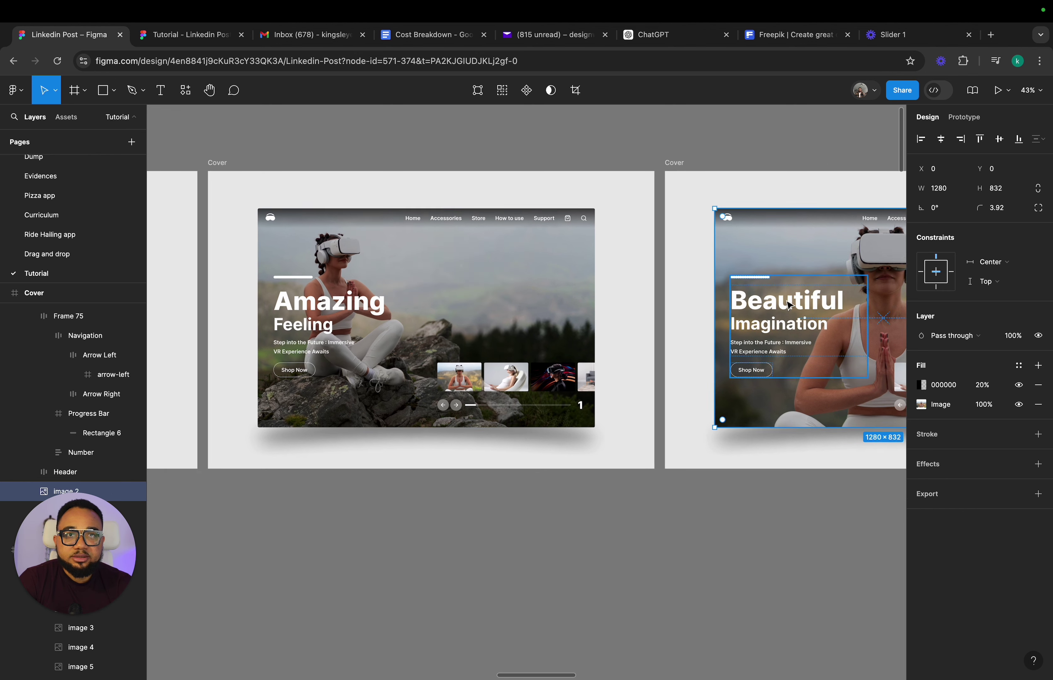
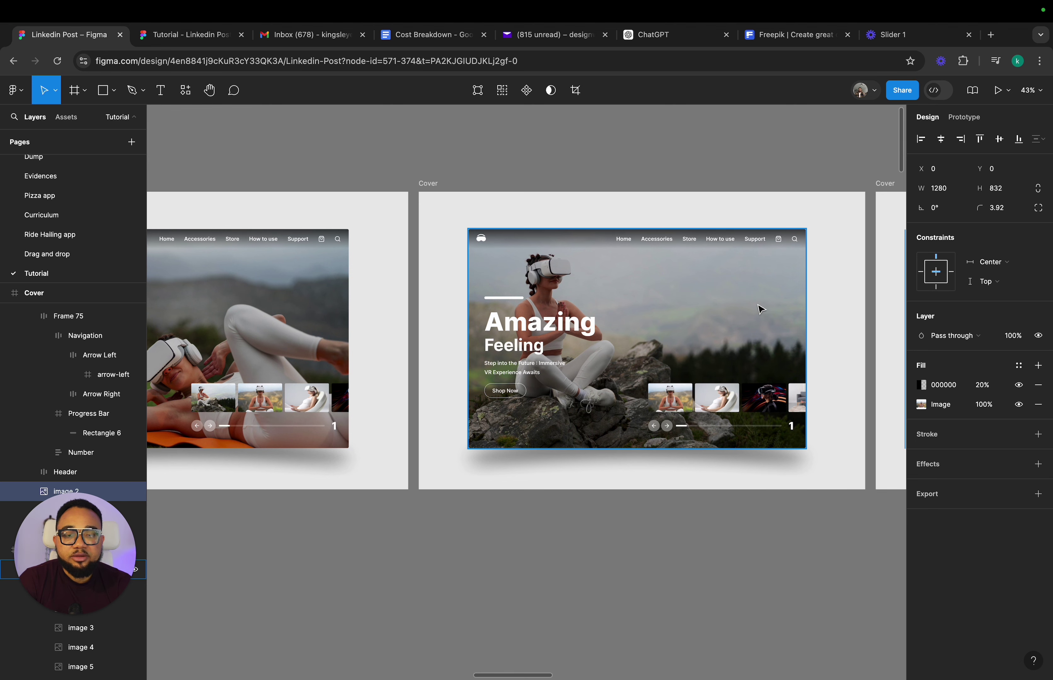
- Delete images 1 and 2 from the second slide's thumbnail strip
scroll(760, 310, right, 20)
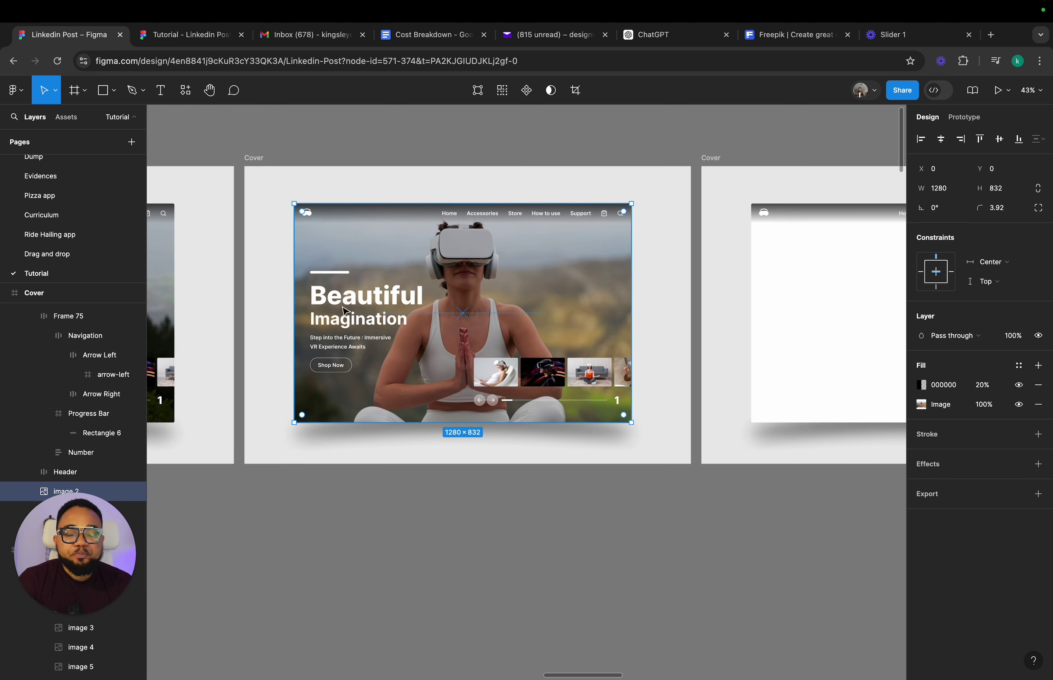
scroll(570, 327, right, 4)
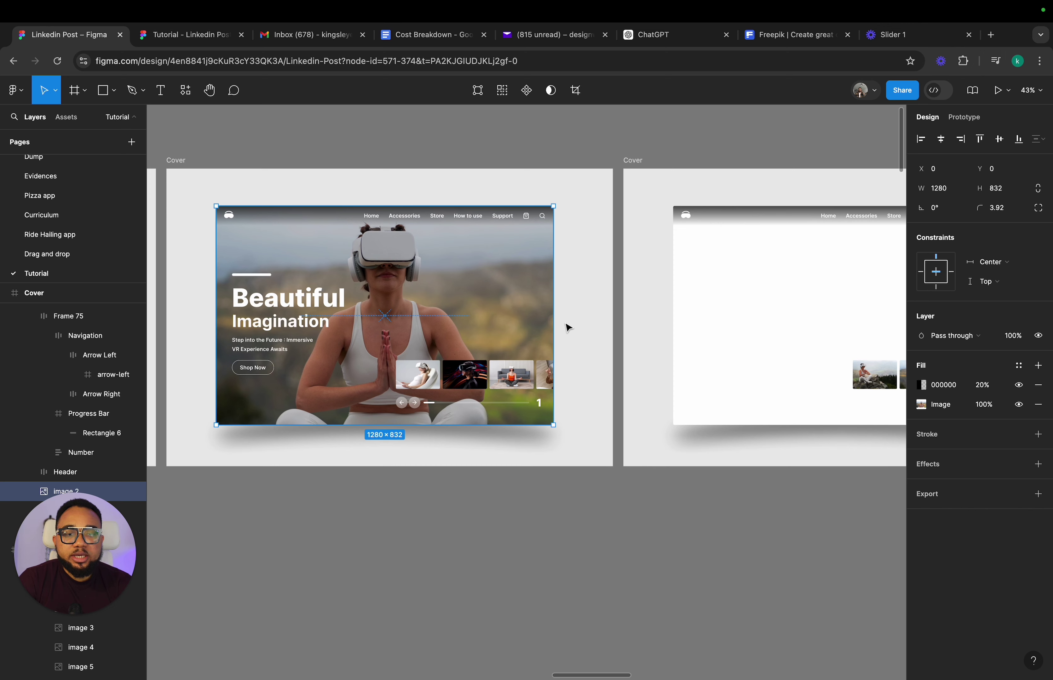
scroll(599, 418, right, 8)
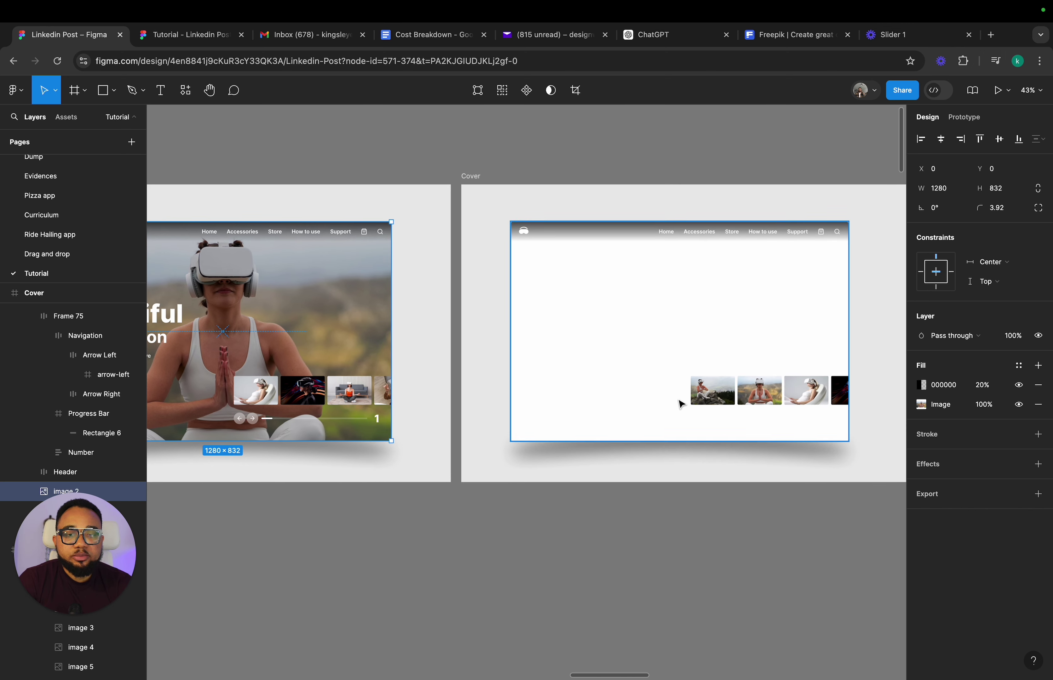
click(707, 395)
click(706, 394)
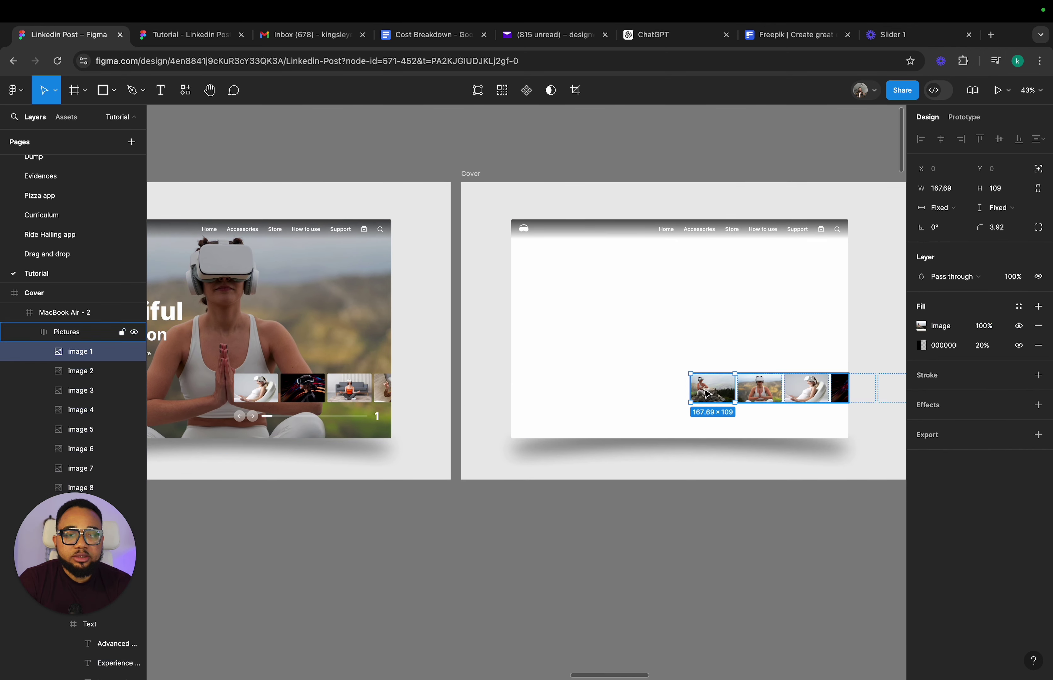
key(Delete)
click(706, 395)
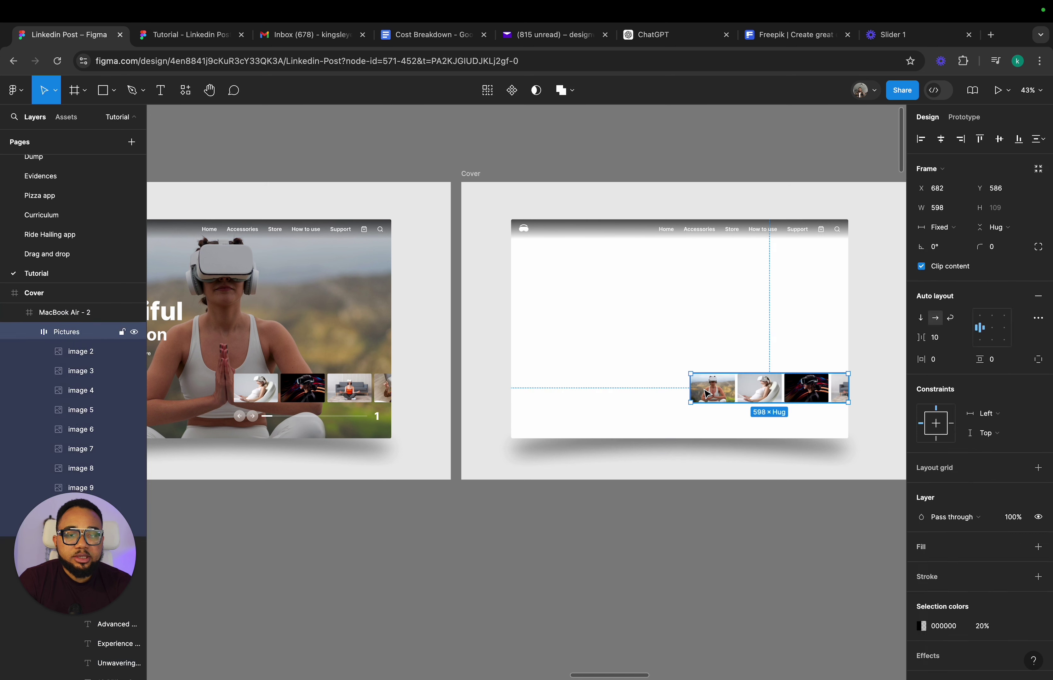
click(707, 395)
key(Delete)
- Pull image 3 out of the strip into the slide and size it 1280×832
click(705, 393)
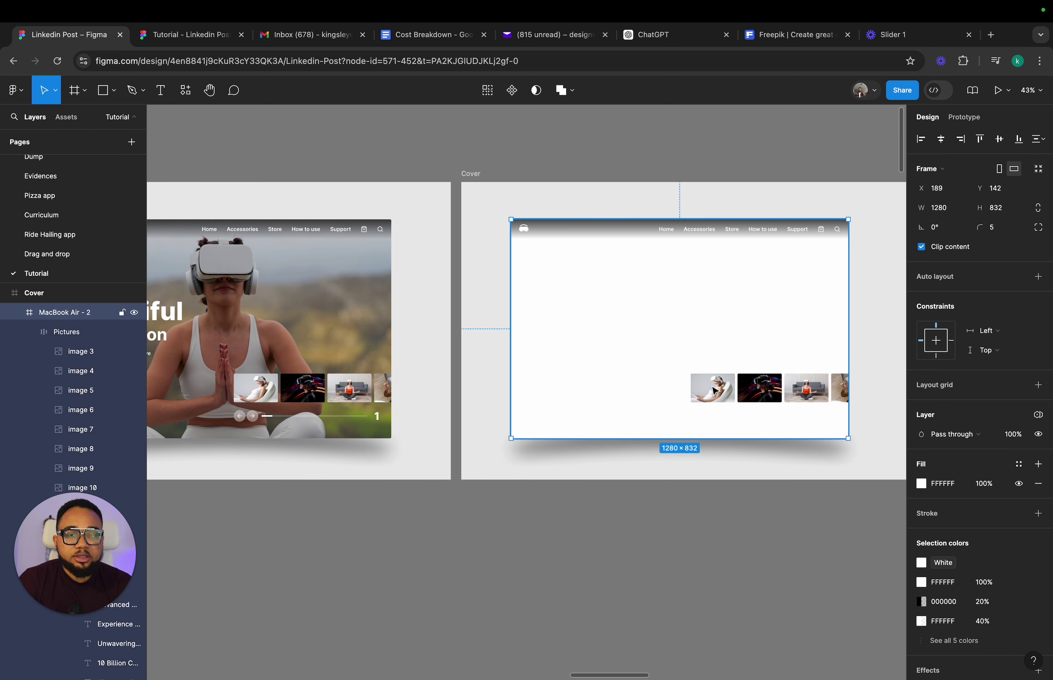
click(706, 393)
drag(706, 394, 719, 303)
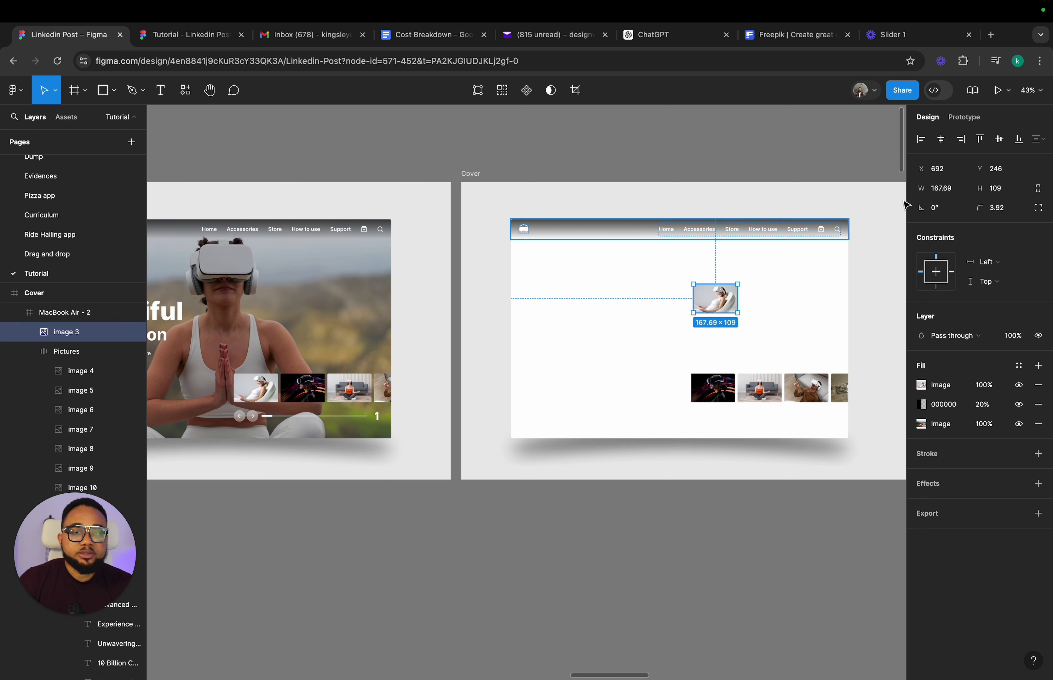
click(1000, 210)
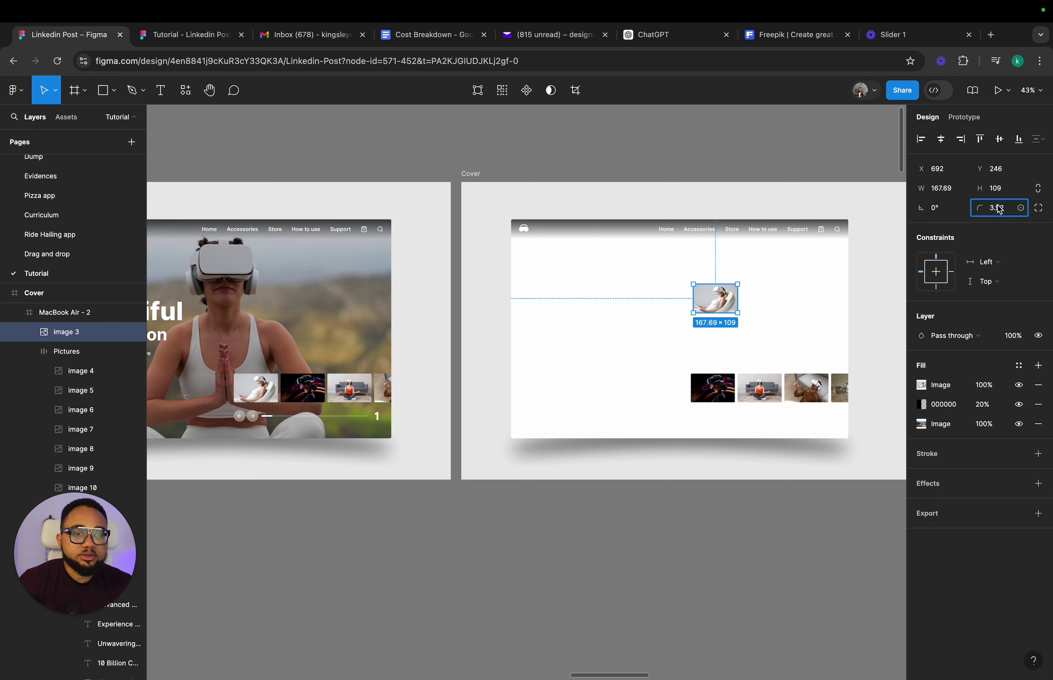
click(956, 194)
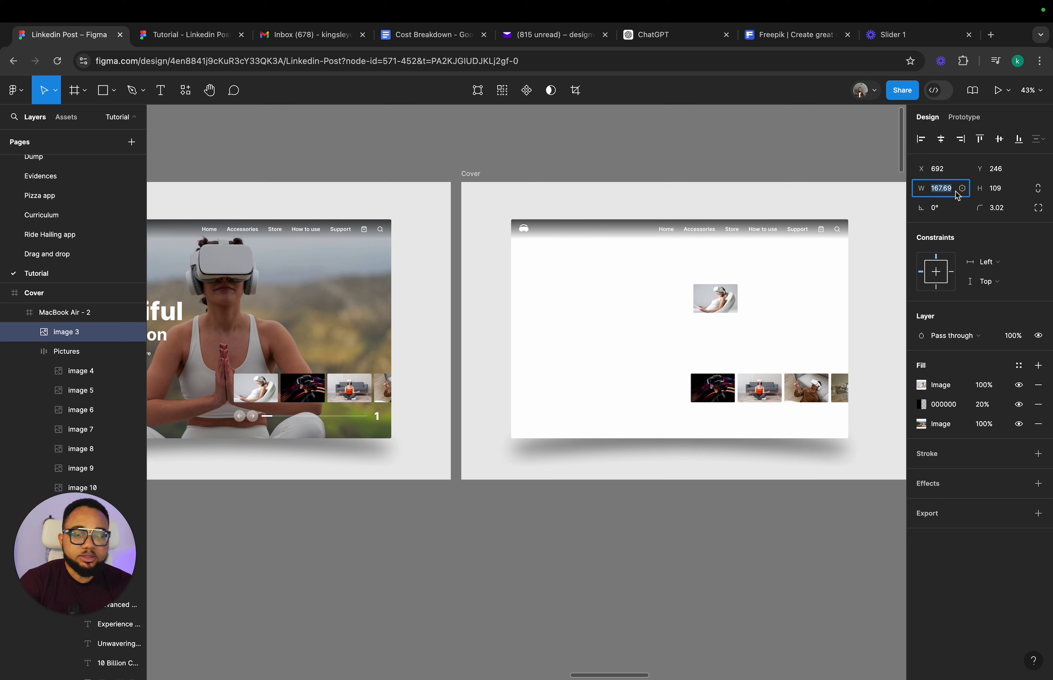
text(12)
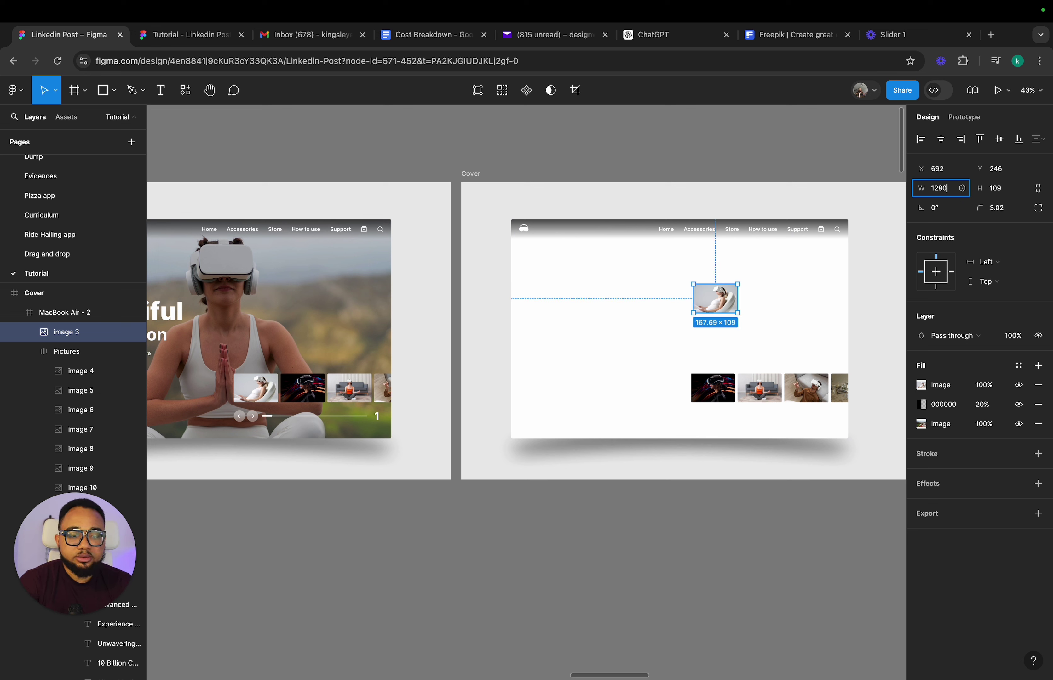
text(80)
key(Return)
click(1007, 193)
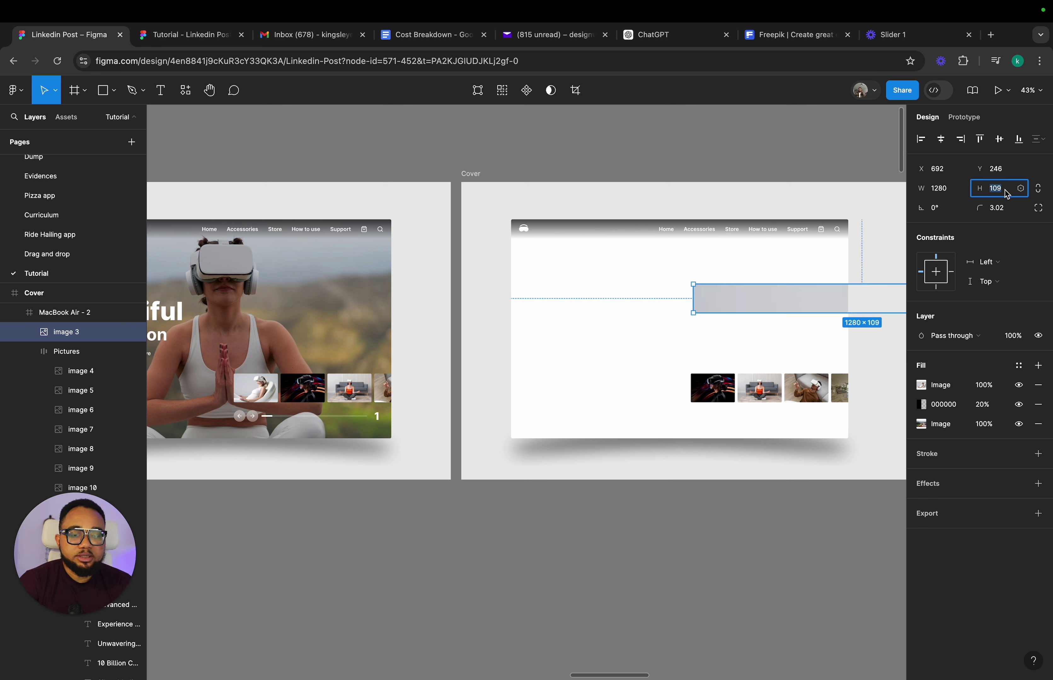
text(832)
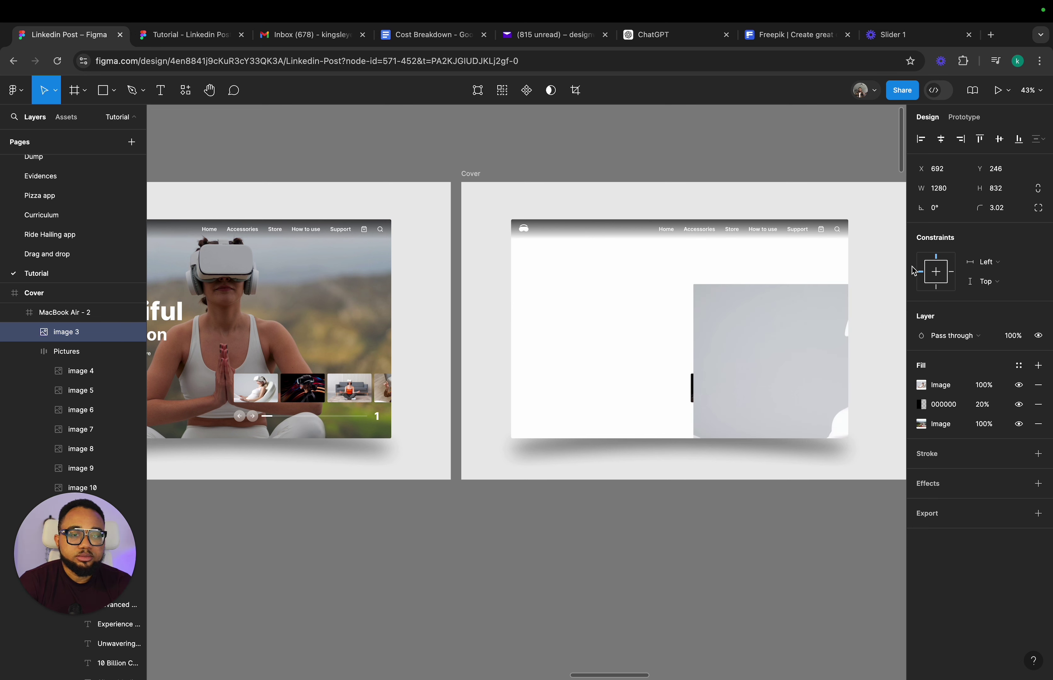
- Align the photo left and top, send it to back, and keep one 20% black overlay fill
click(940, 139)
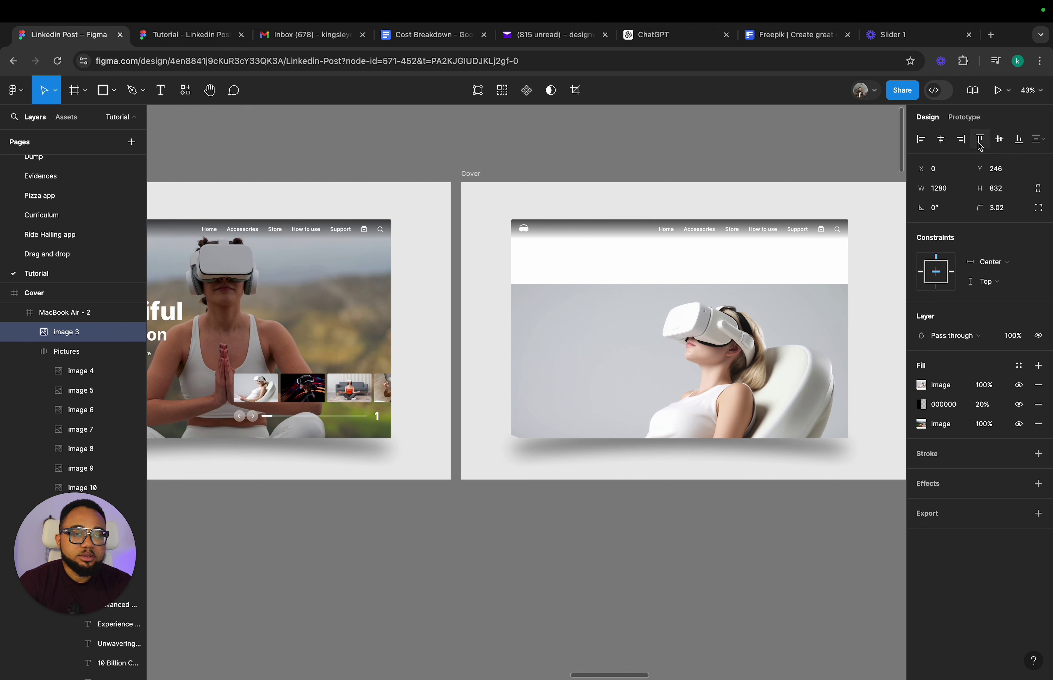
click(980, 142)
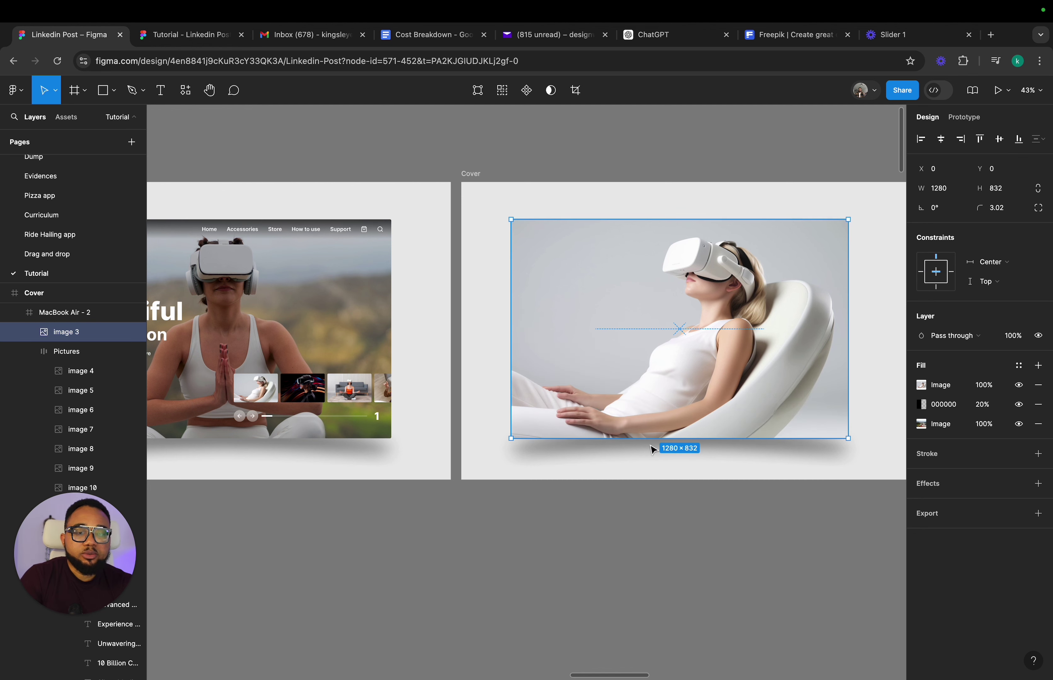
key(super+alt+bracketleft)
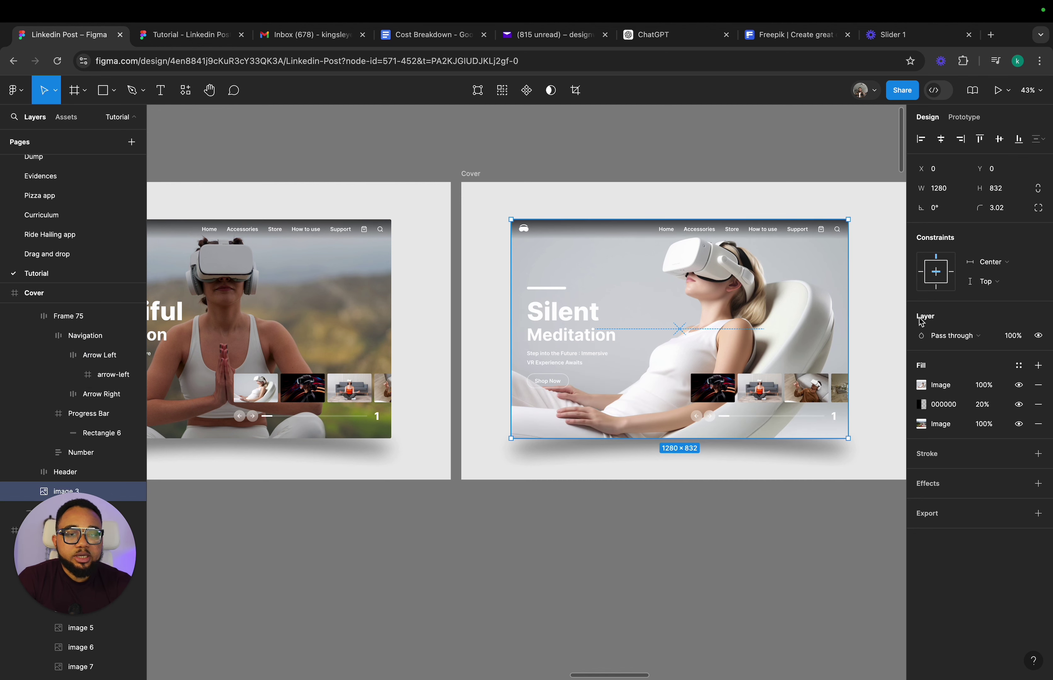
click(1038, 366)
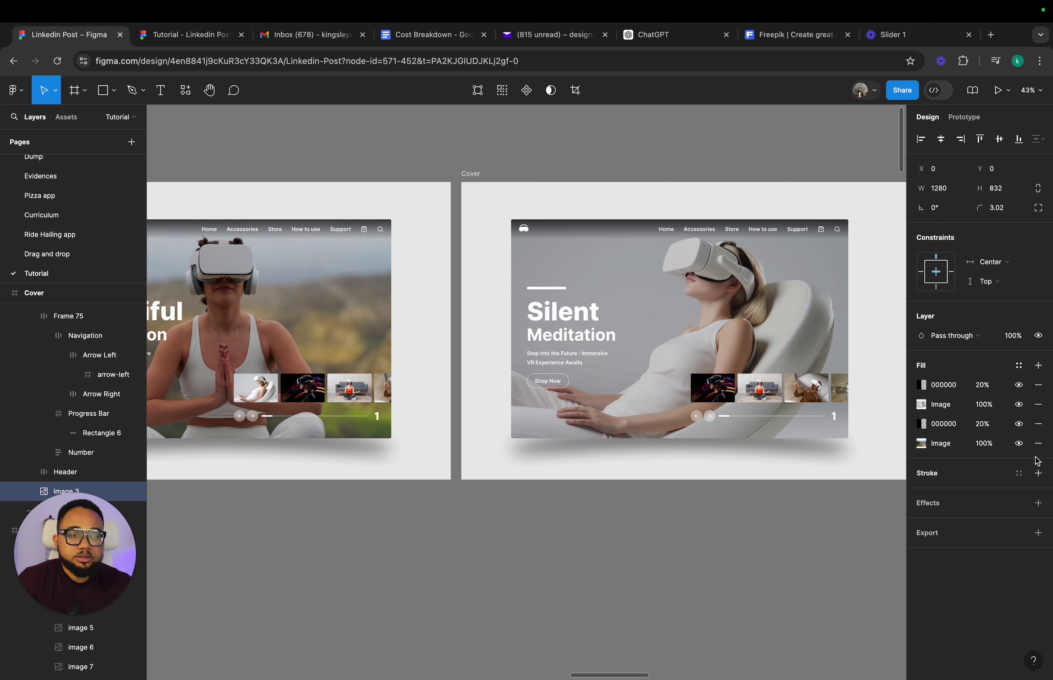
click(1038, 443)
click(1038, 423)
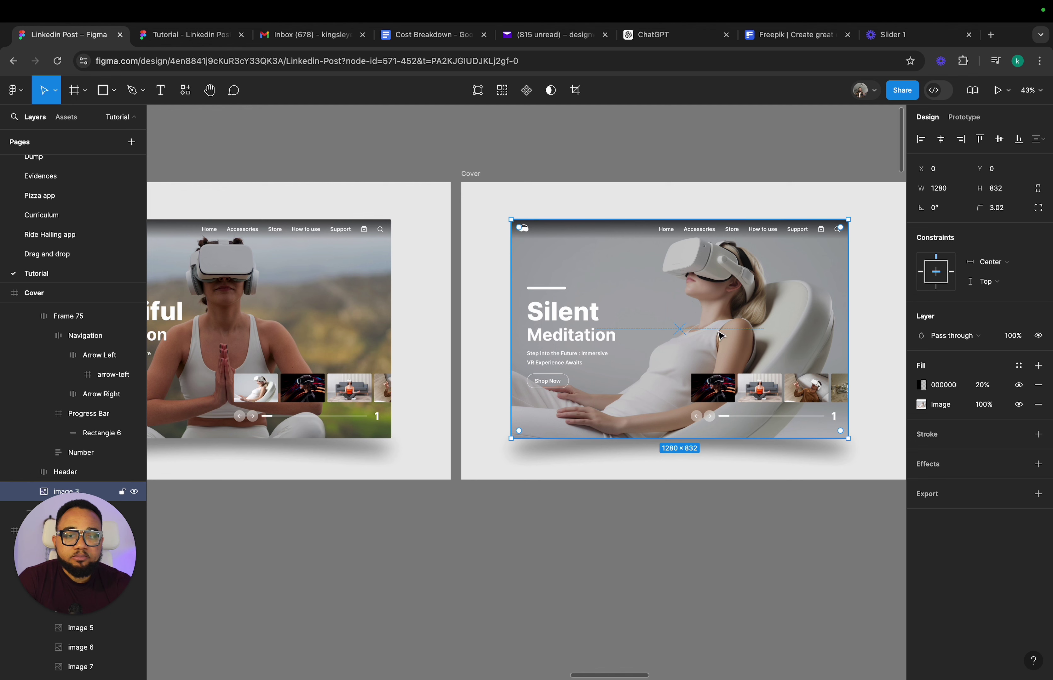
- Stretch the Silent Meditation yoga photo to the Cover edges at 1700×1133 and send it behind the design
scroll(487, 347, left, 5)
click(431, 348)
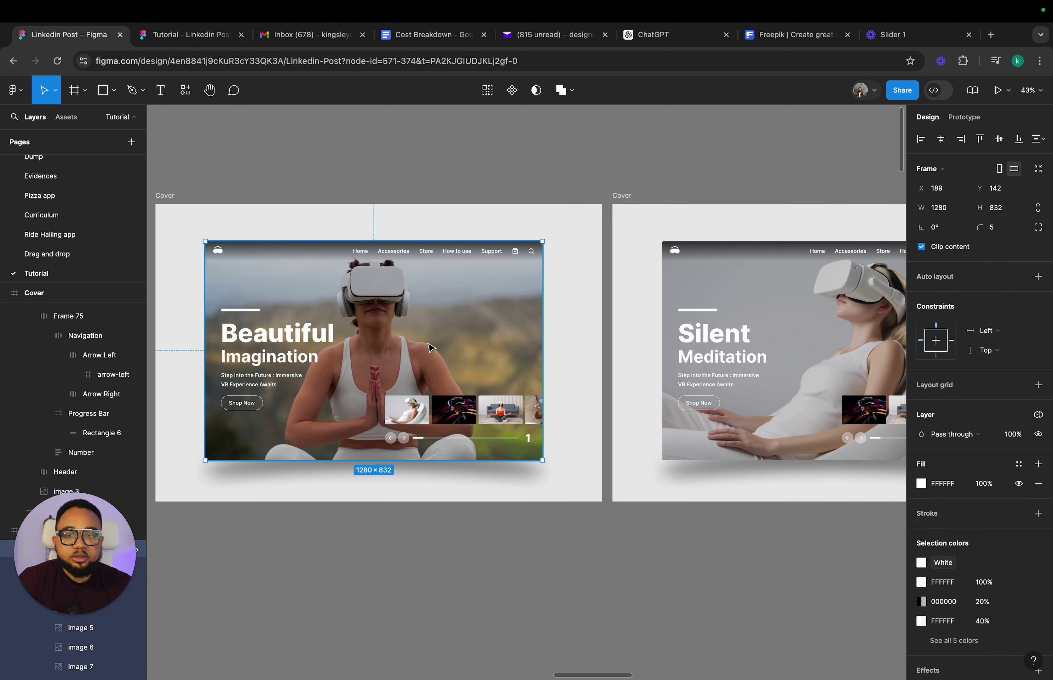
scroll(425, 344, right, 5)
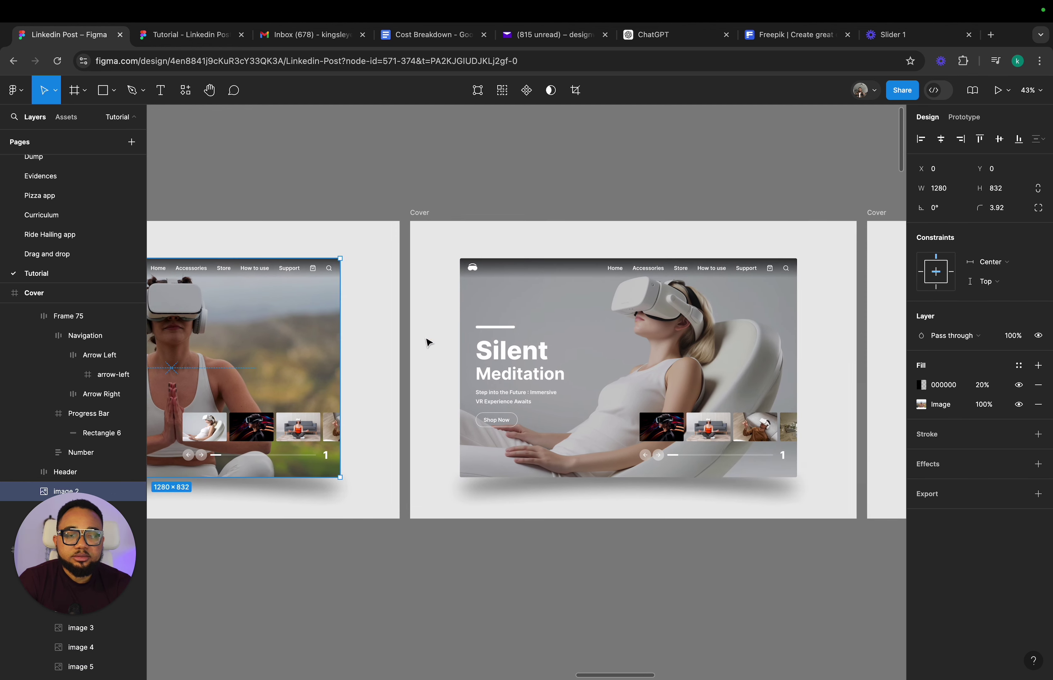
click(703, 342)
double_click(702, 342)
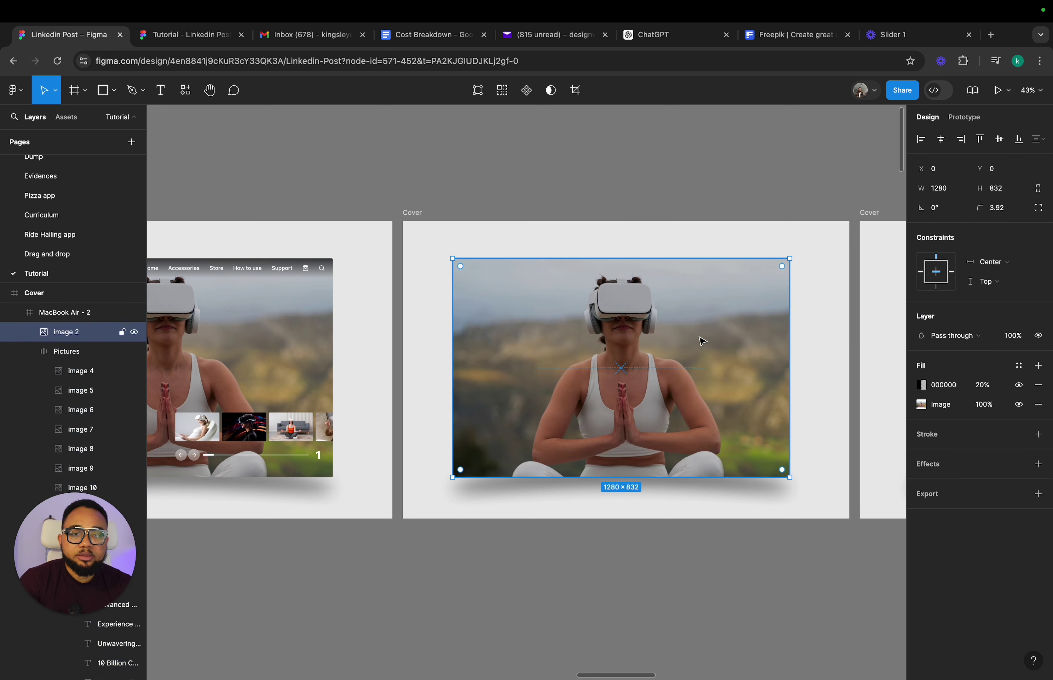
drag(659, 258, 655, 222)
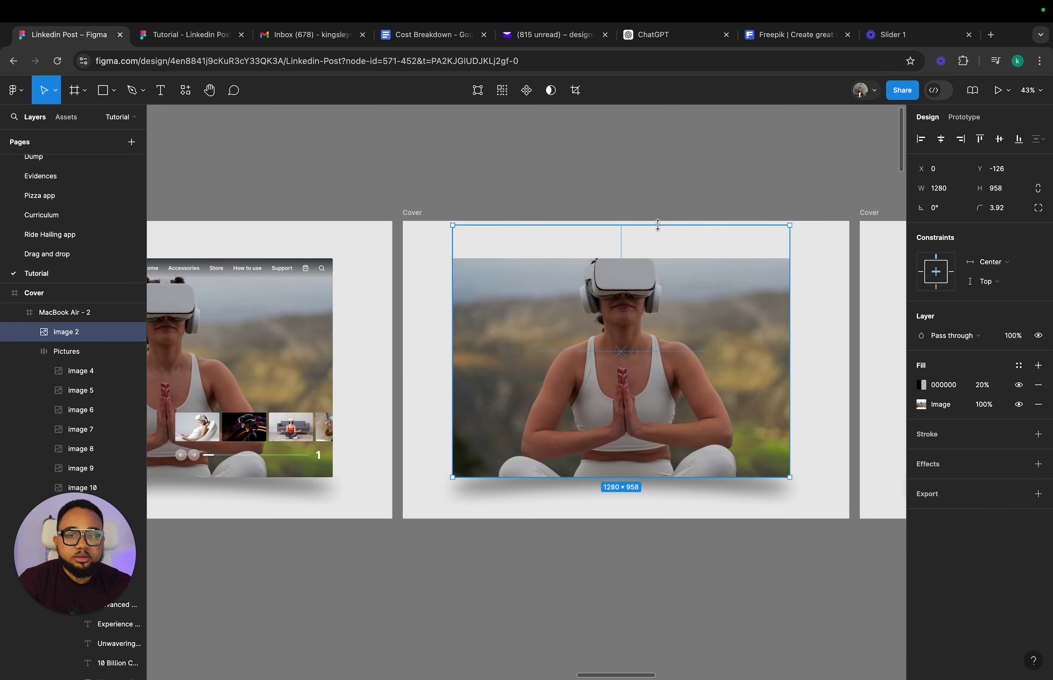
drag(648, 478, 645, 520)
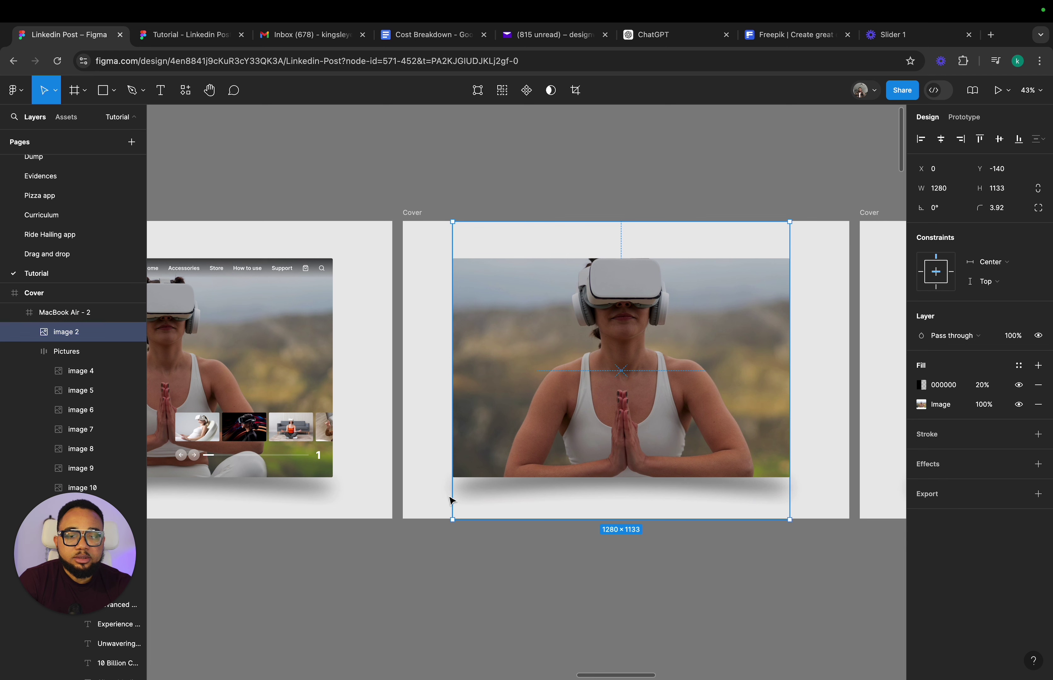
drag(451, 501, 401, 500)
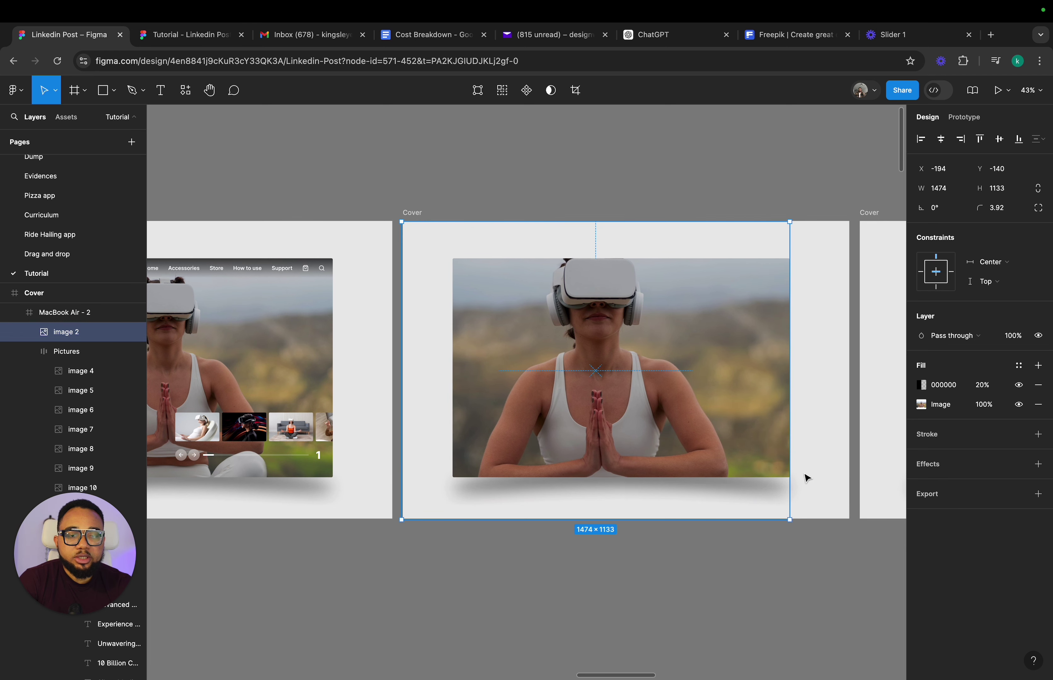
drag(789, 478, 849, 478)
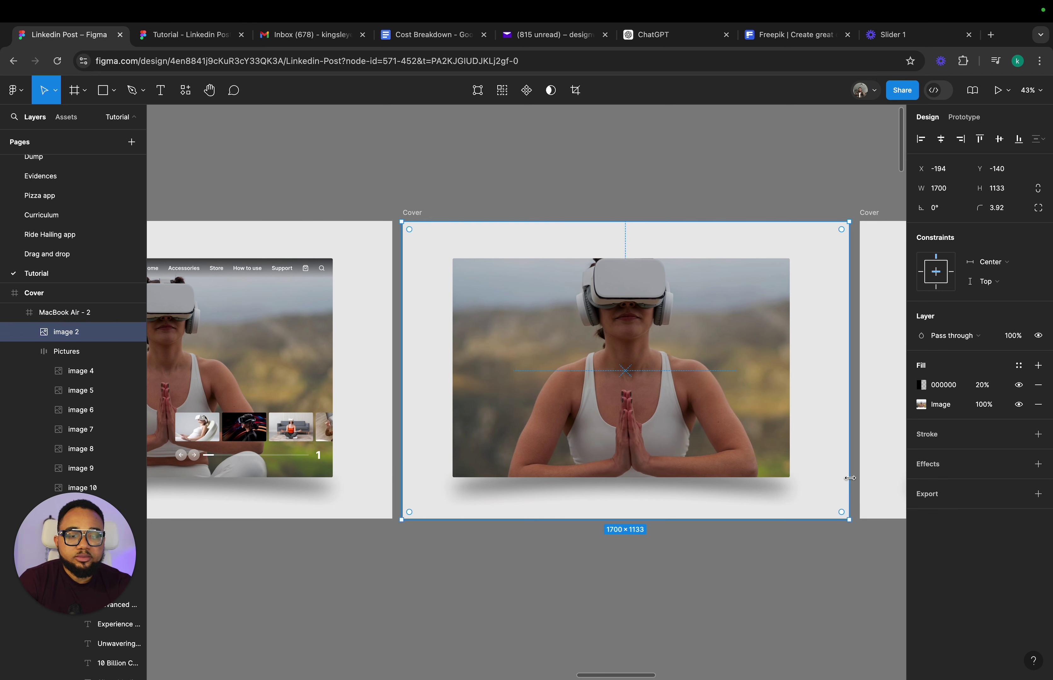
key(super+alt+bracketleft)
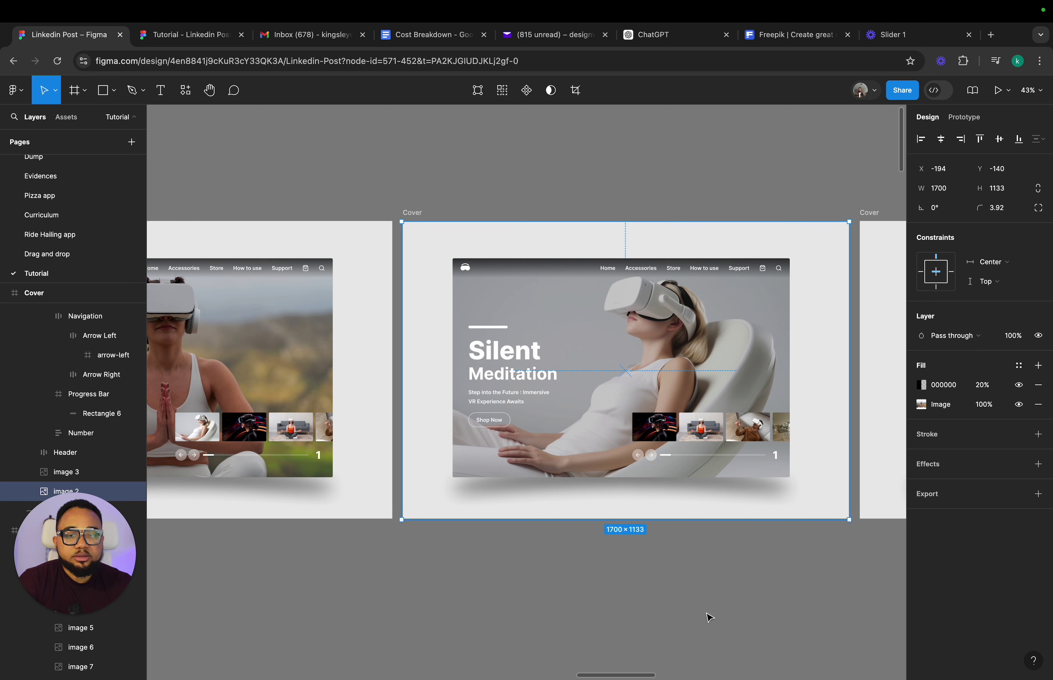
click(709, 617)
- Copy the Silent Meditation background photo into the blank third slide behind its content
scroll(709, 617, right, 3)
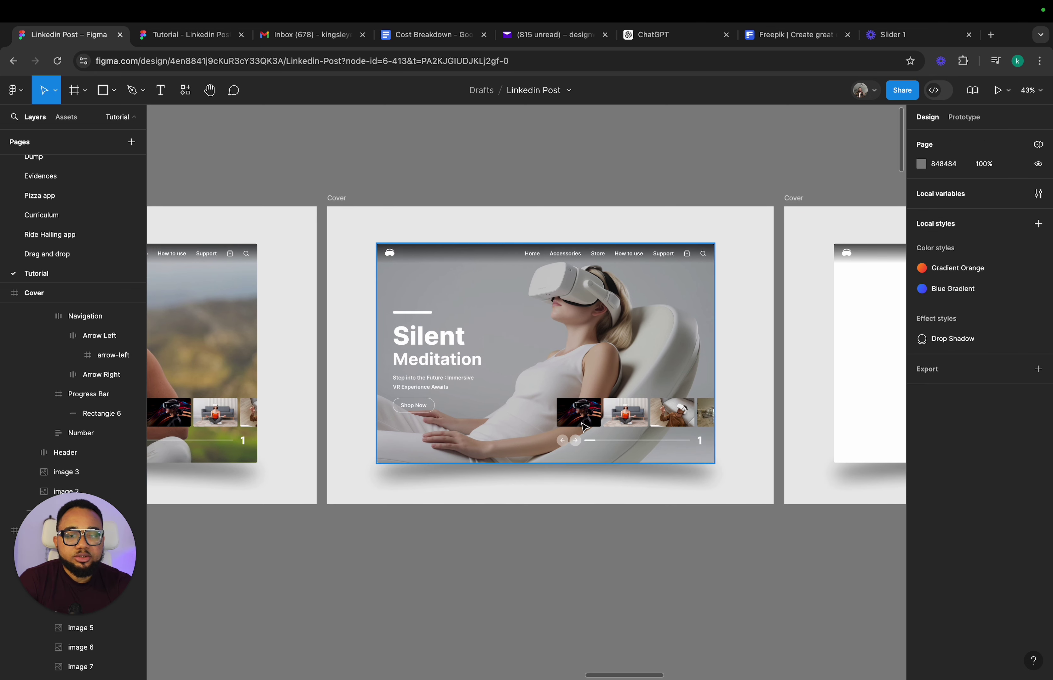
scroll(584, 426, right, 5)
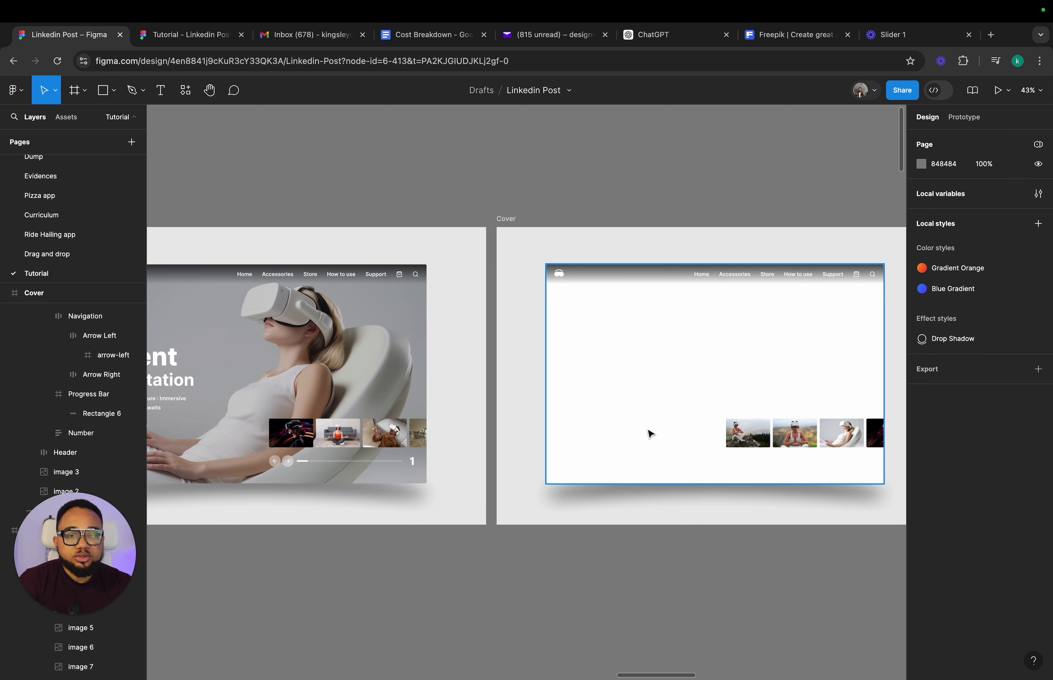
click(316, 351)
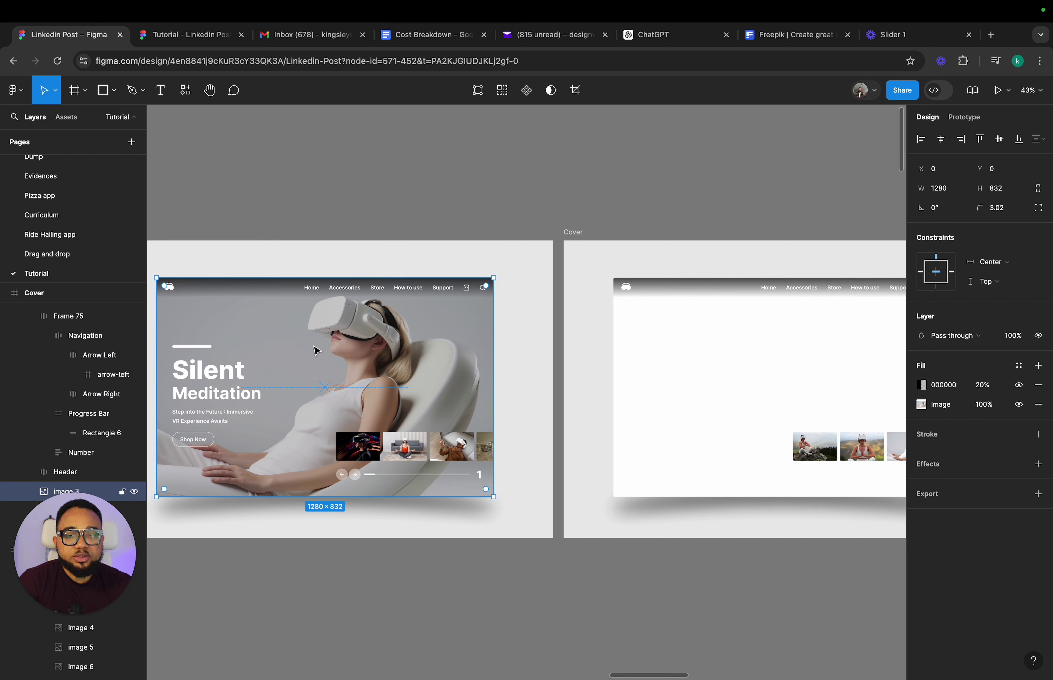
scroll(526, 348, right, 4)
click(566, 348)
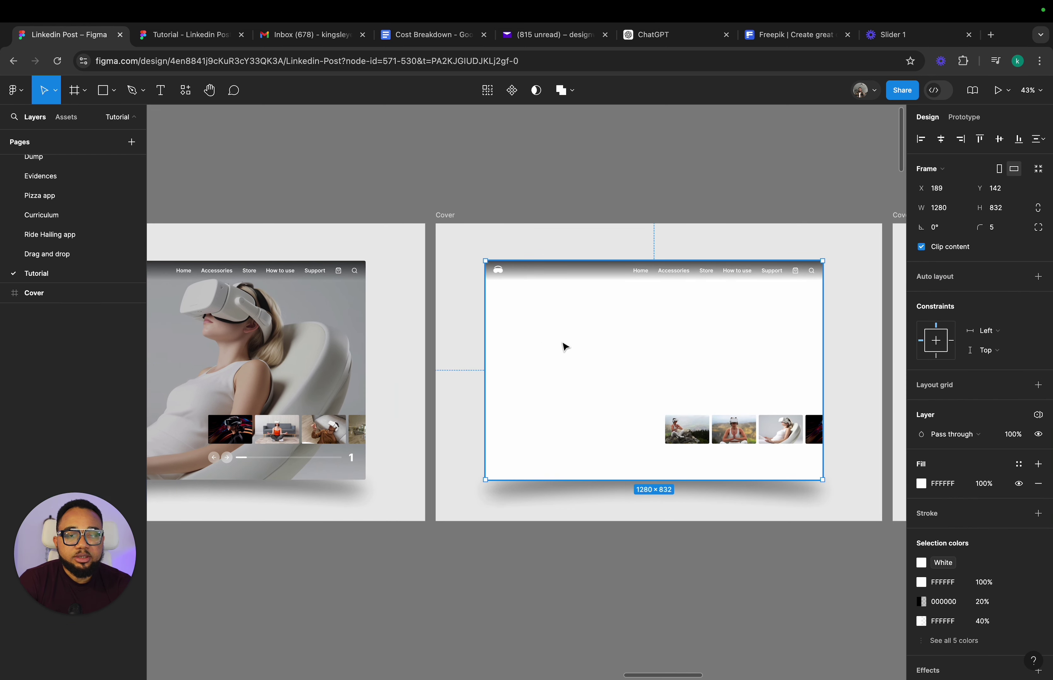
key(ctrl+v)
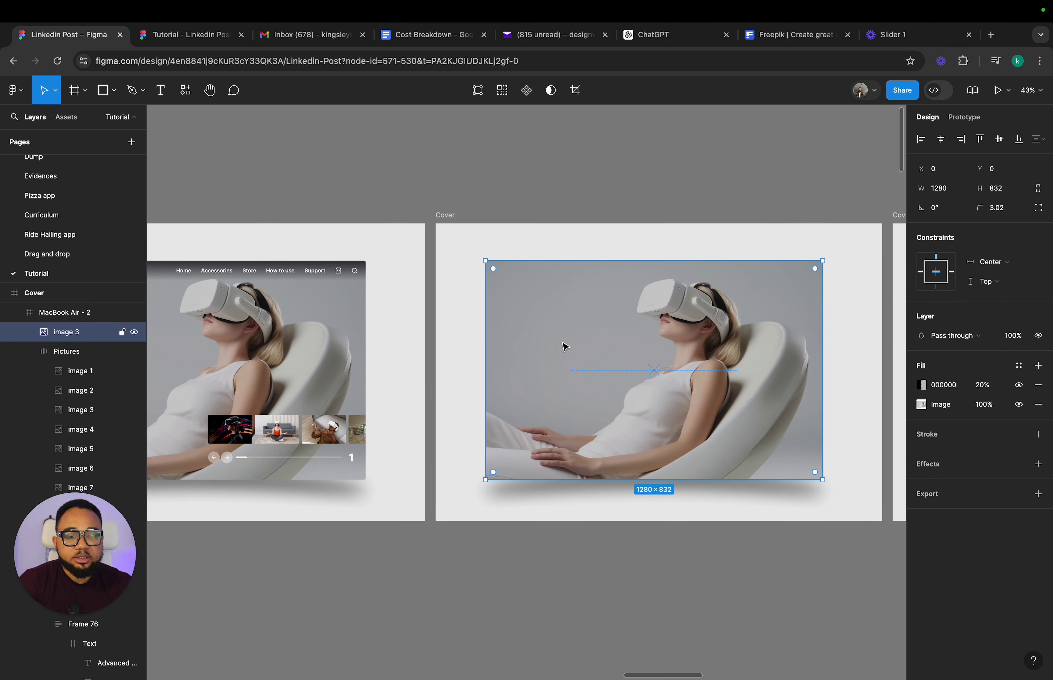
key(bracketleft)
- Stretch the pasted photo to the Cover's top, left, bottom and right edges, 1691 px wide
drag(569, 258, 566, 224)
drag(484, 350, 435, 352)
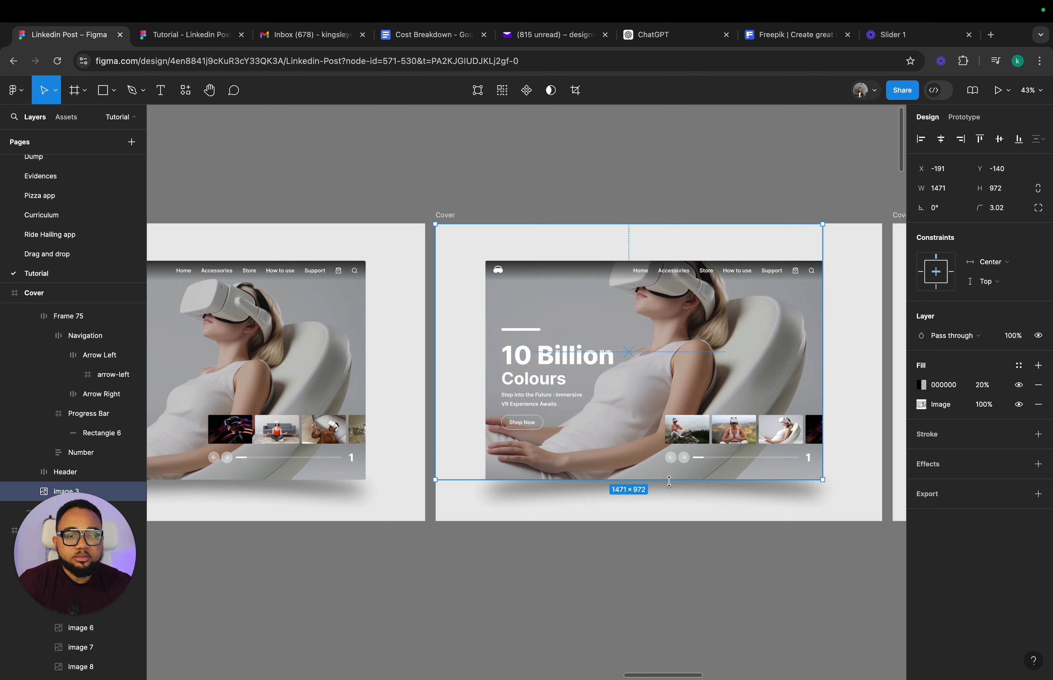
drag(669, 480, 670, 522)
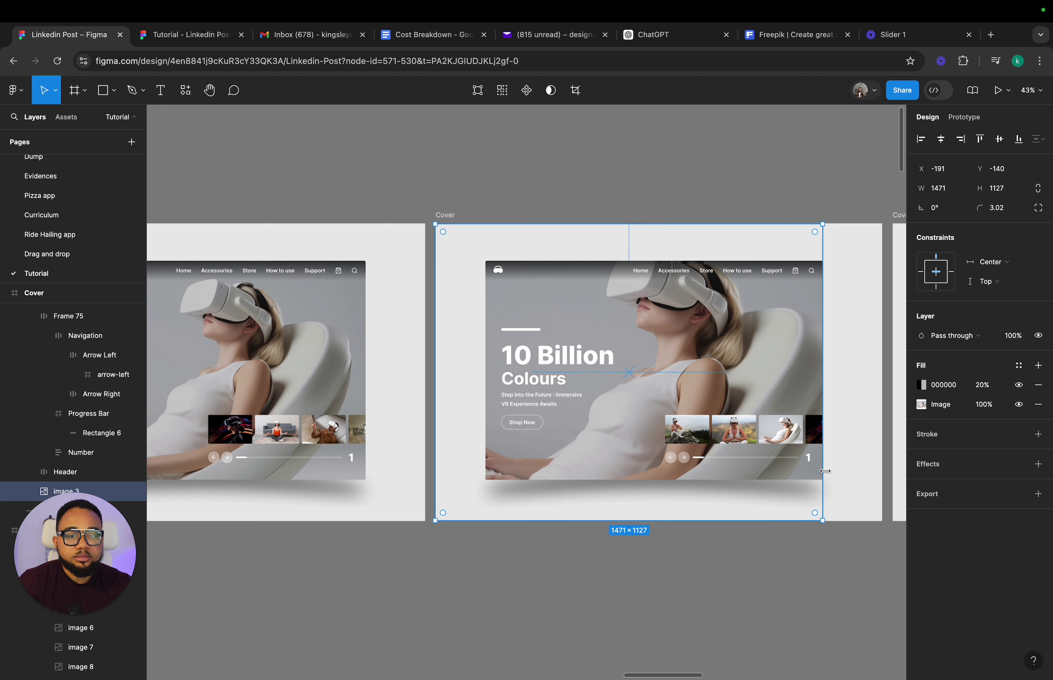
drag(822, 472, 880, 471)
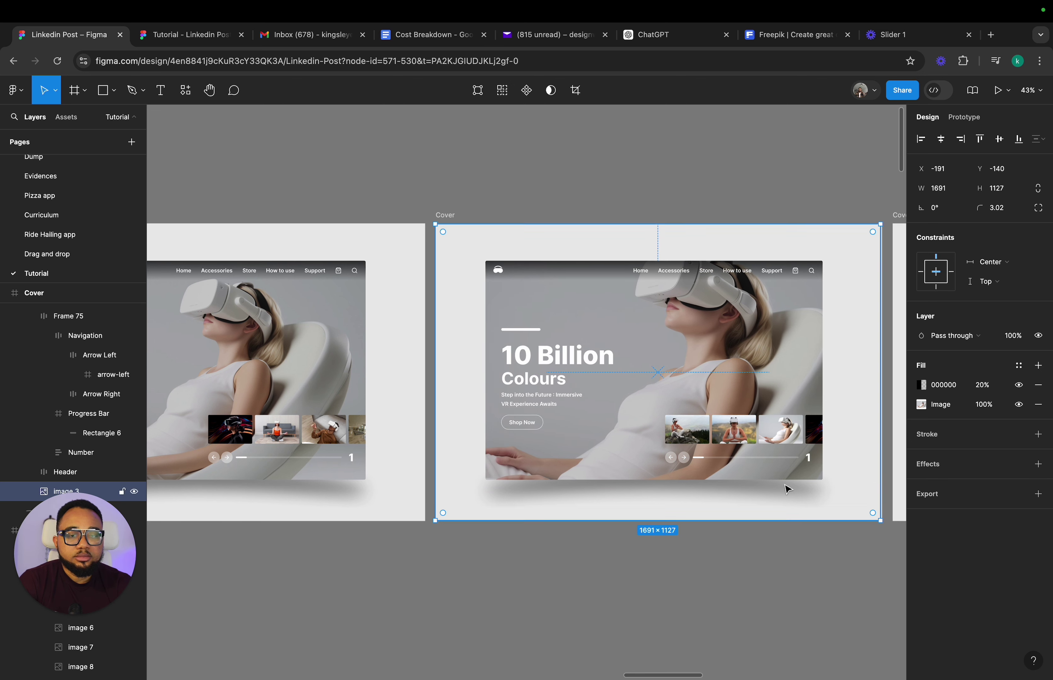
super+click(700, 438)
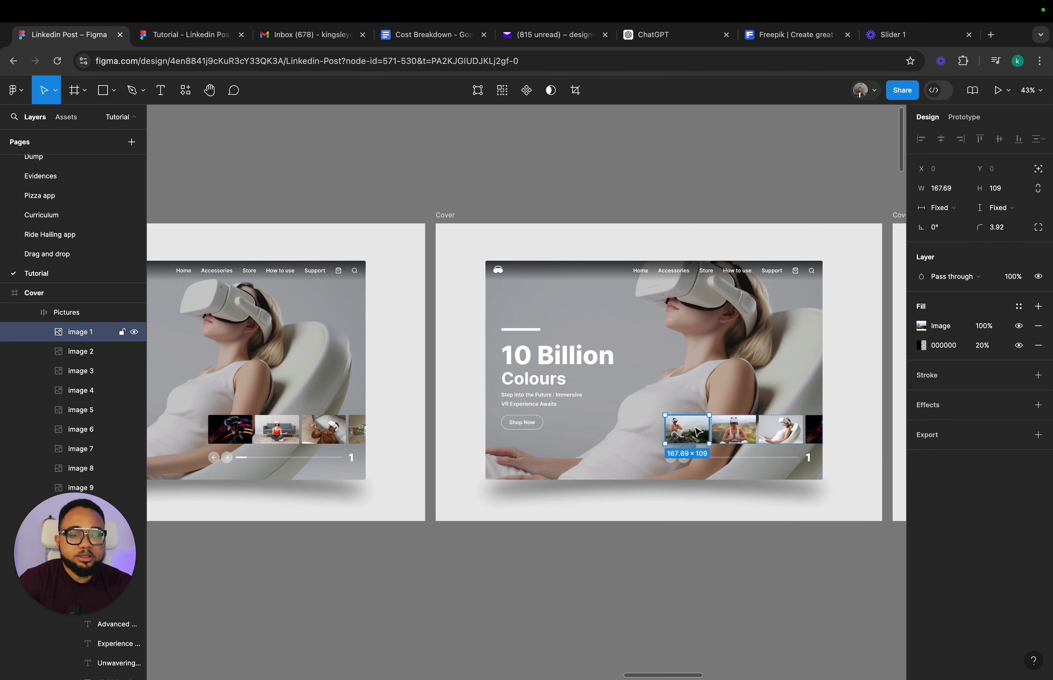
- Delete the first three thumbnails from the picture row
key(Delete)
click(703, 436)
click(704, 436)
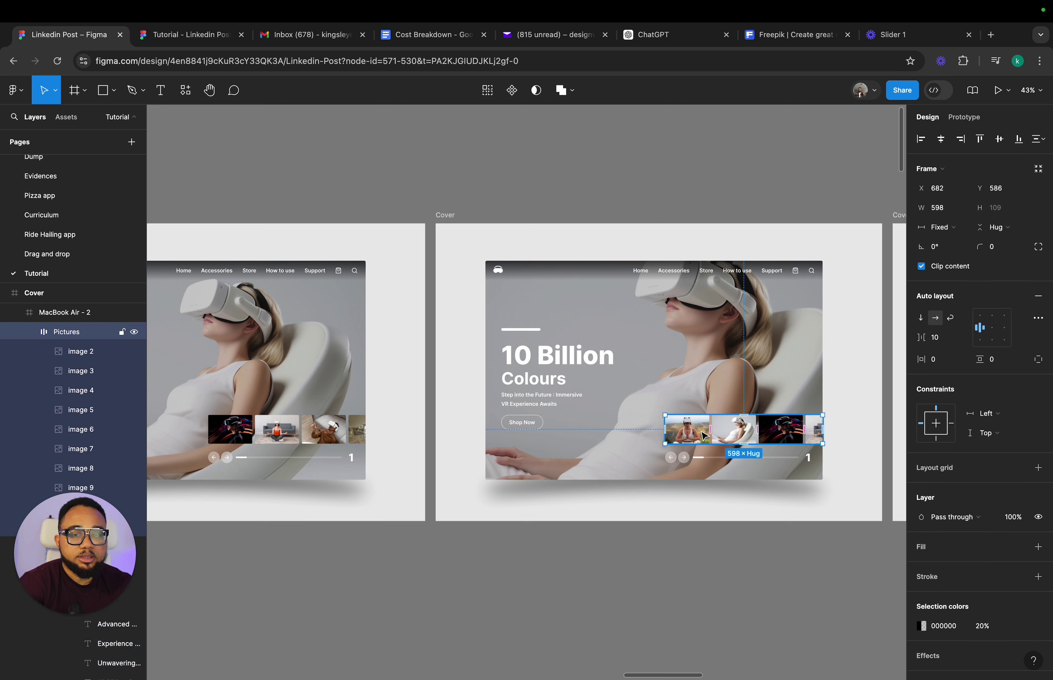
click(704, 435)
key(Delete)
click(704, 436)
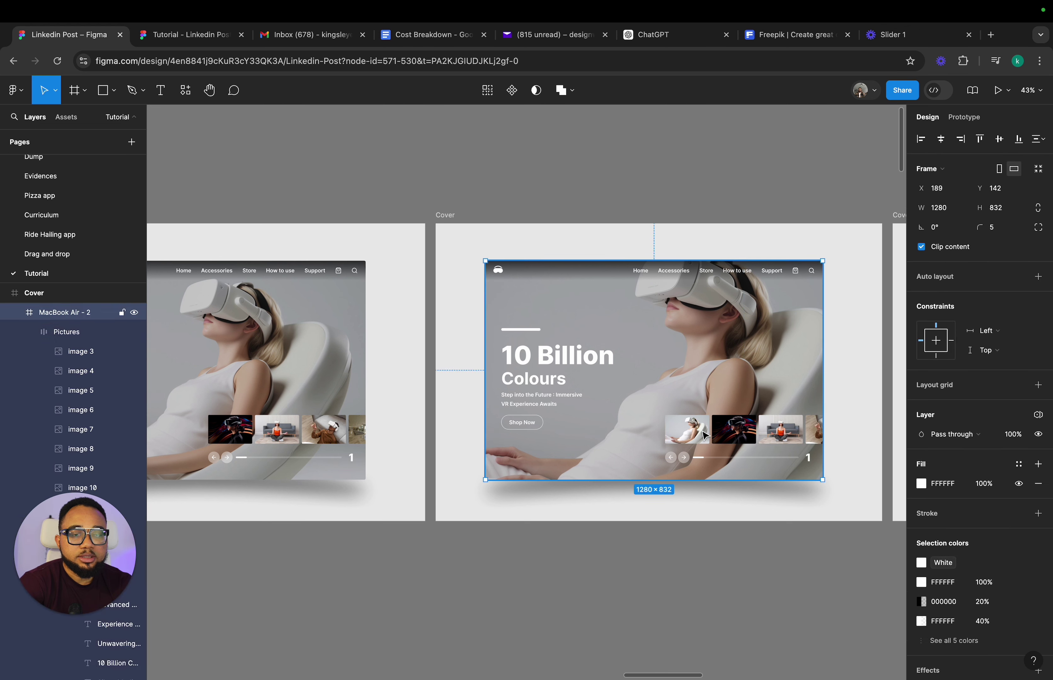
click(704, 436)
key(Delete)
- Pull the dark VR headset photo out of the row and set radius 0, size 1280×832
click(702, 437)
click(701, 439)
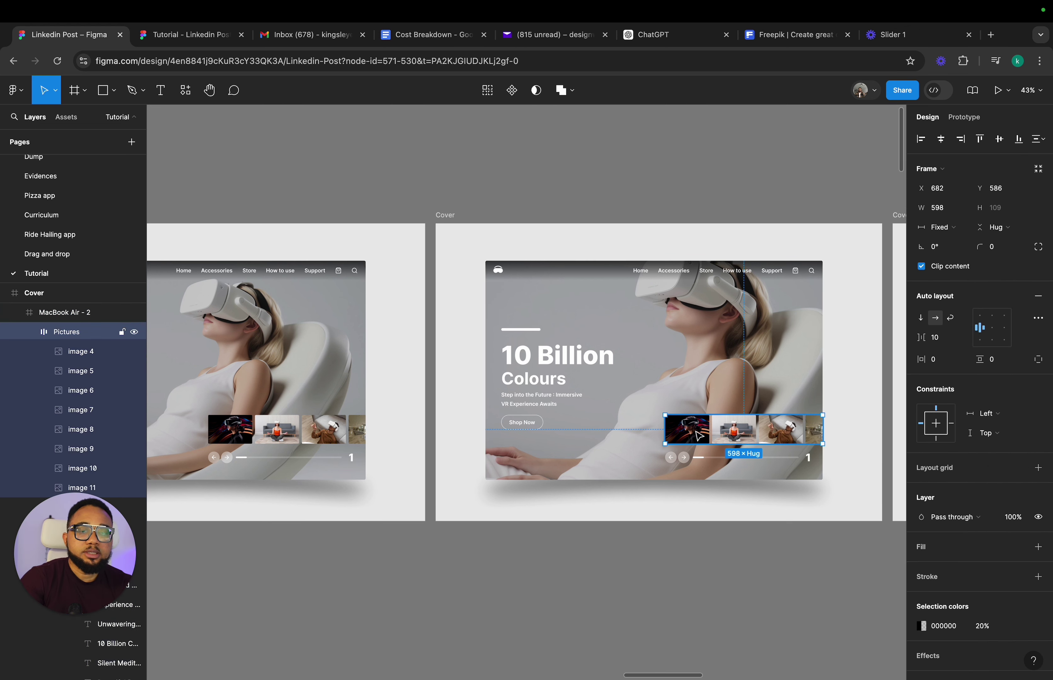
click(699, 440)
drag(698, 441, 698, 360)
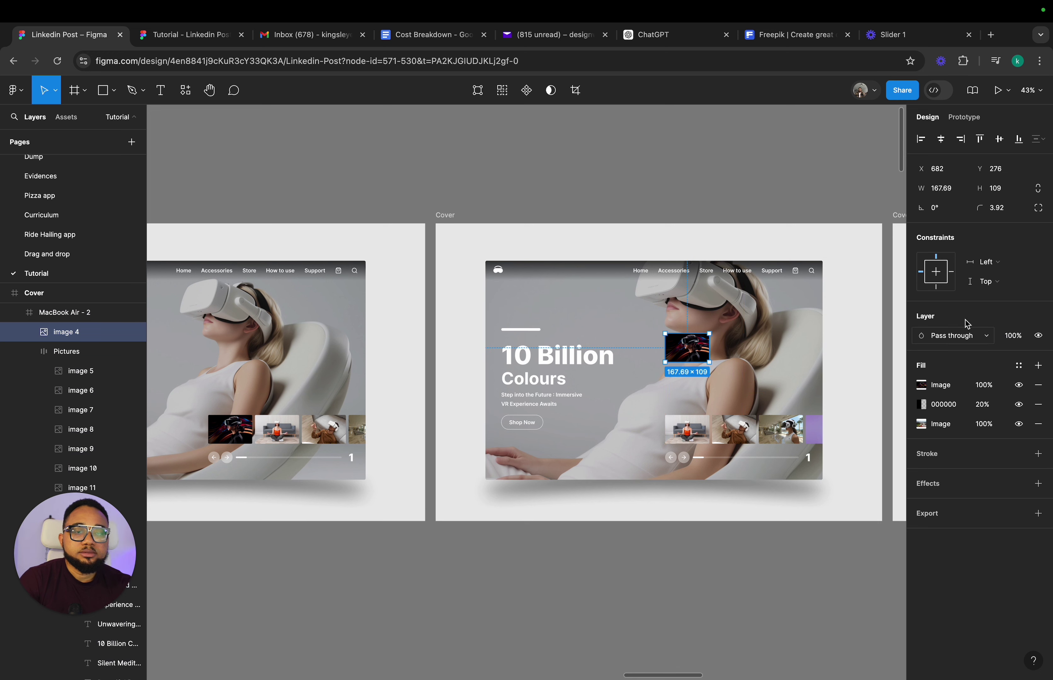
click(1005, 211)
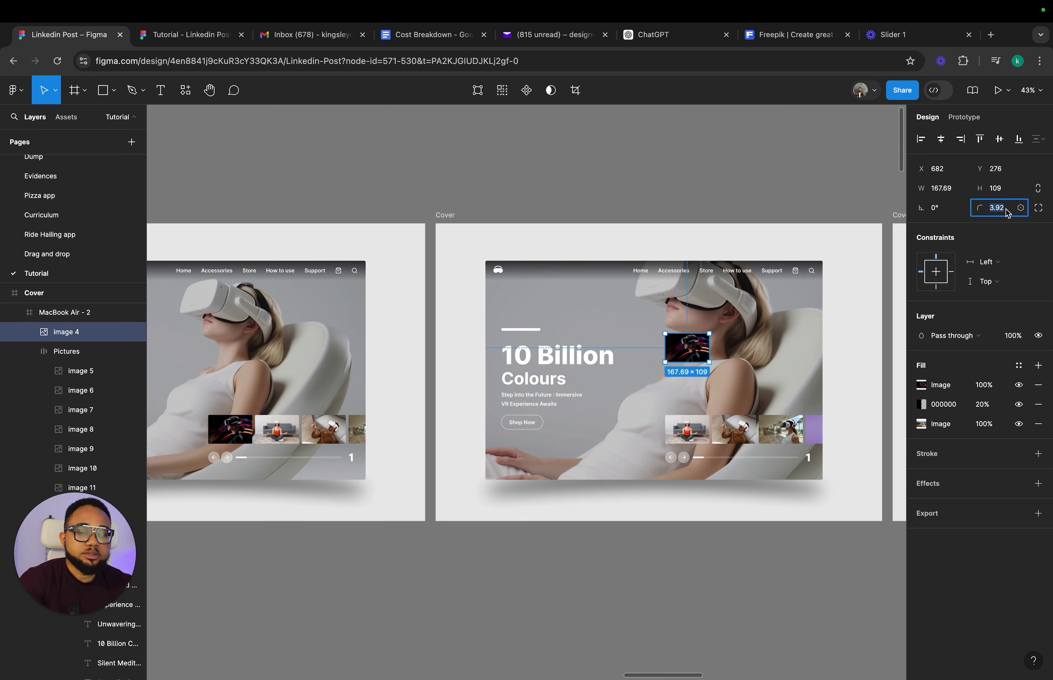
click(948, 194)
text(12)
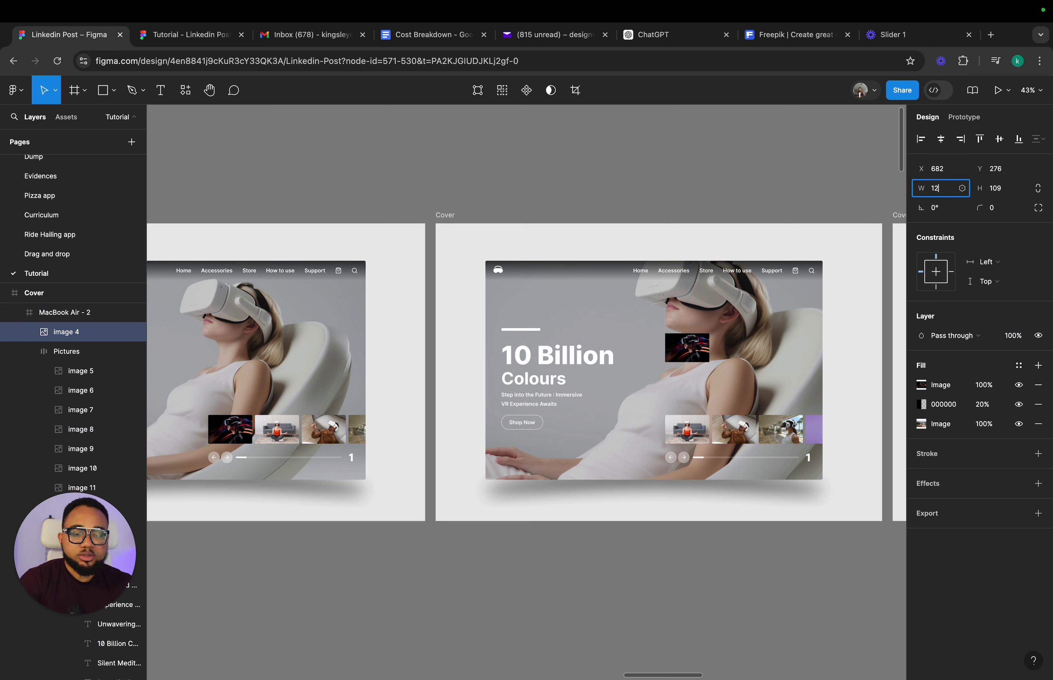
text(80)
key(Return)
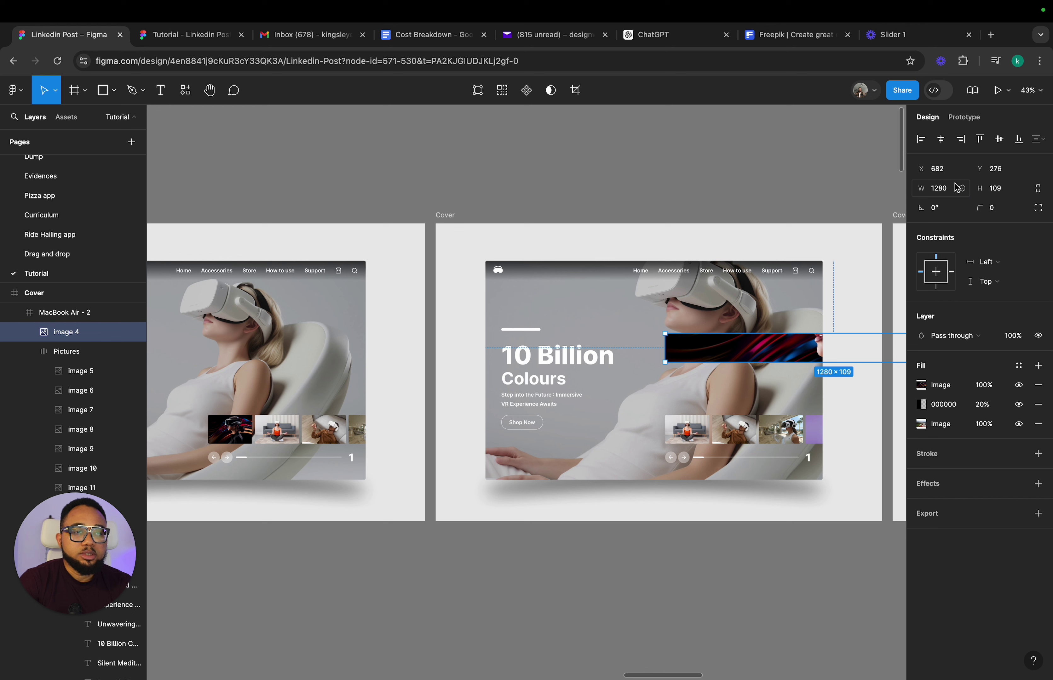
click(996, 190)
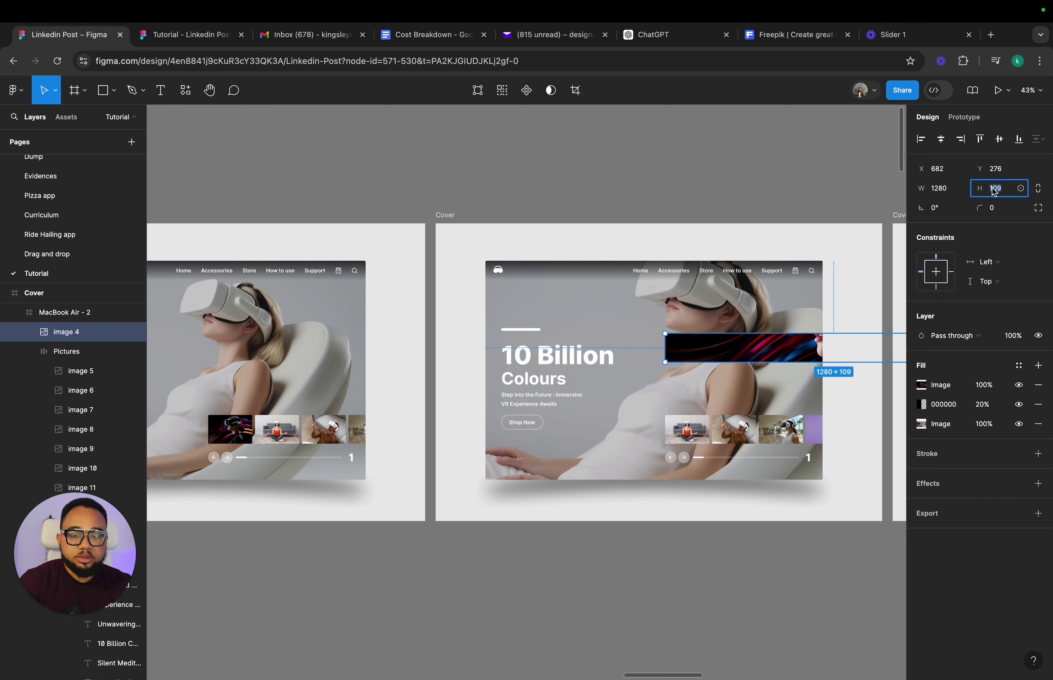
text(832)
key(Return)
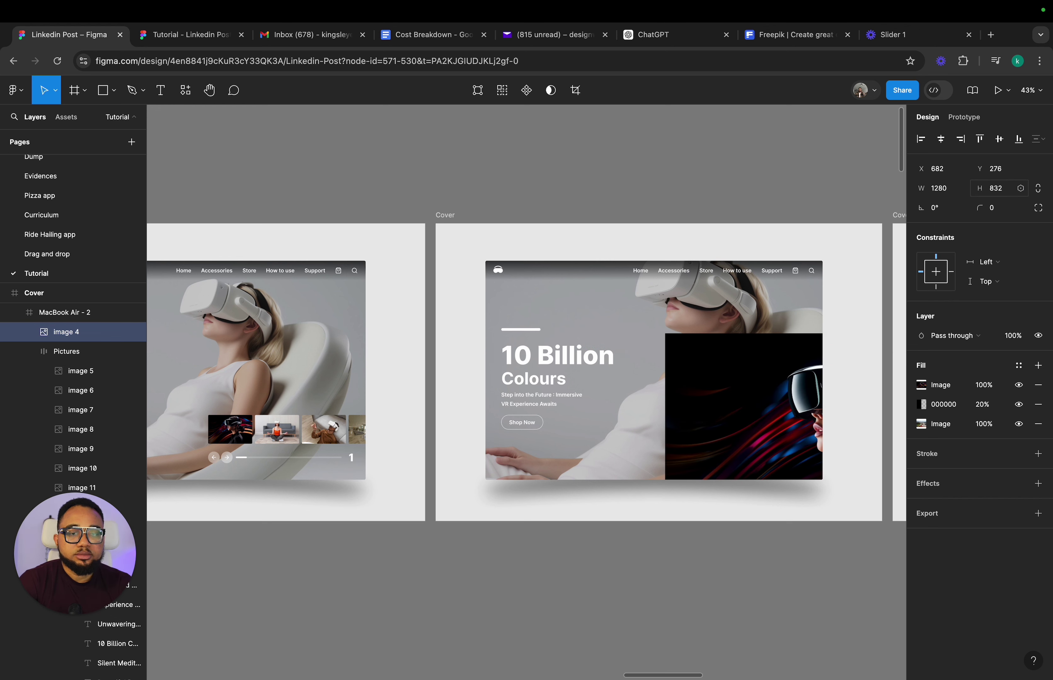
- Centre the dark VR photo in the slide and use it to replace the old woman-in-chair background
click(941, 140)
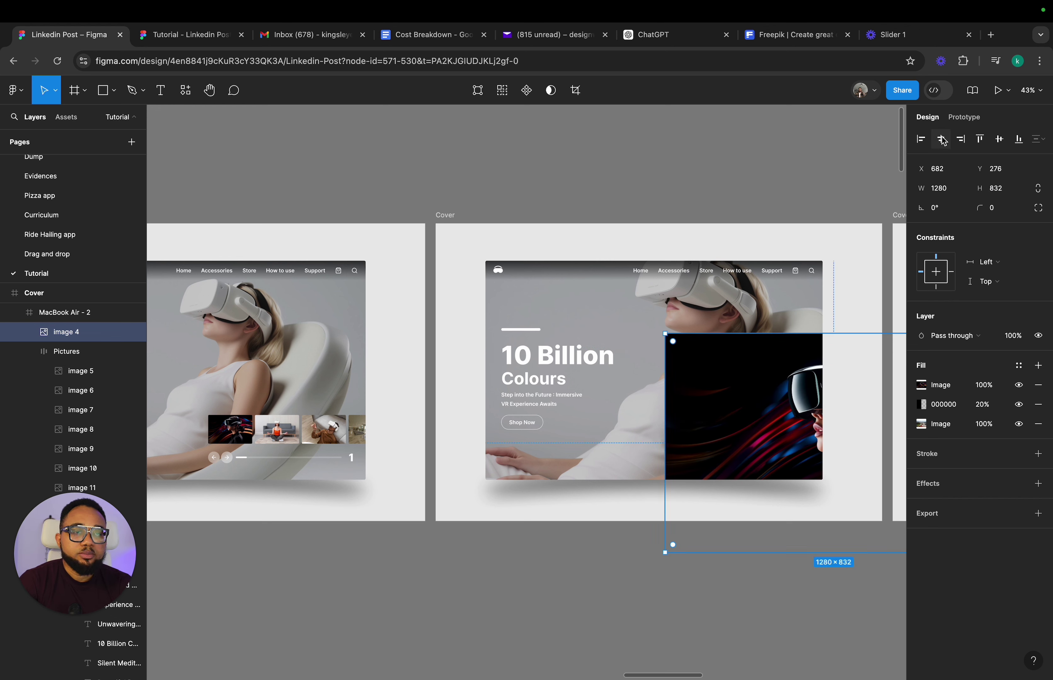
click(998, 141)
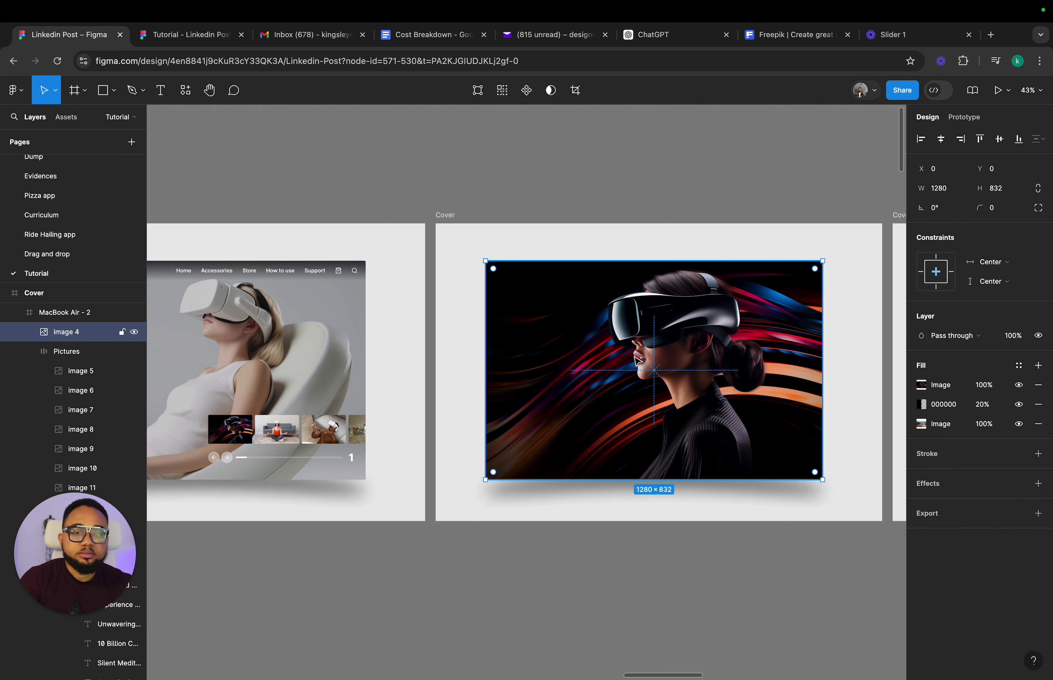
key(Delete)
click(709, 371)
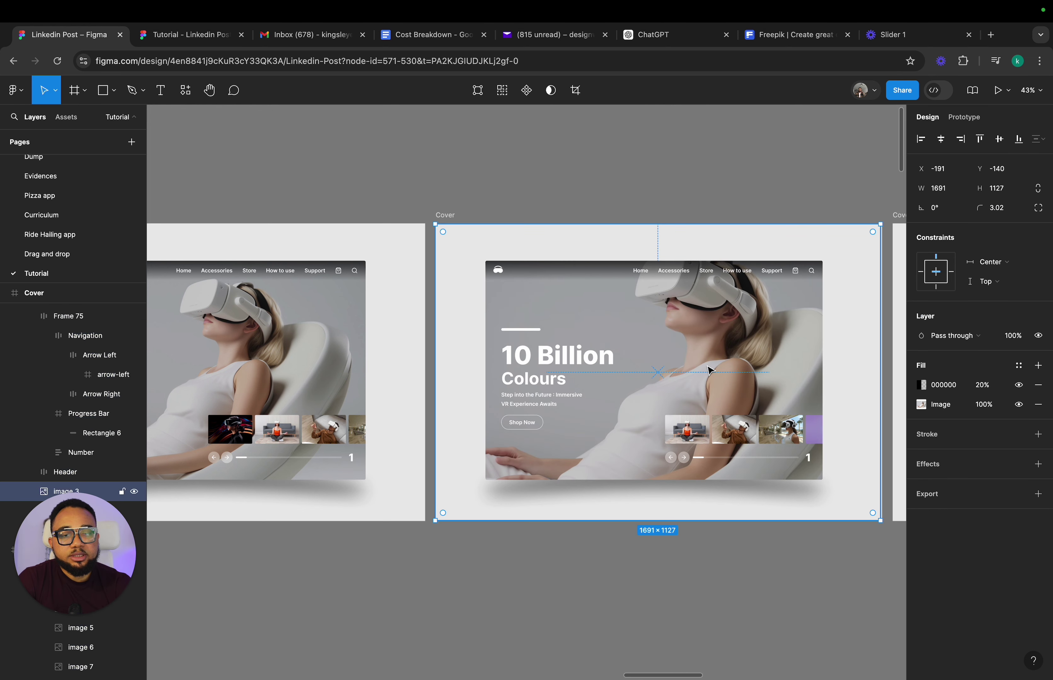
key(super+z)
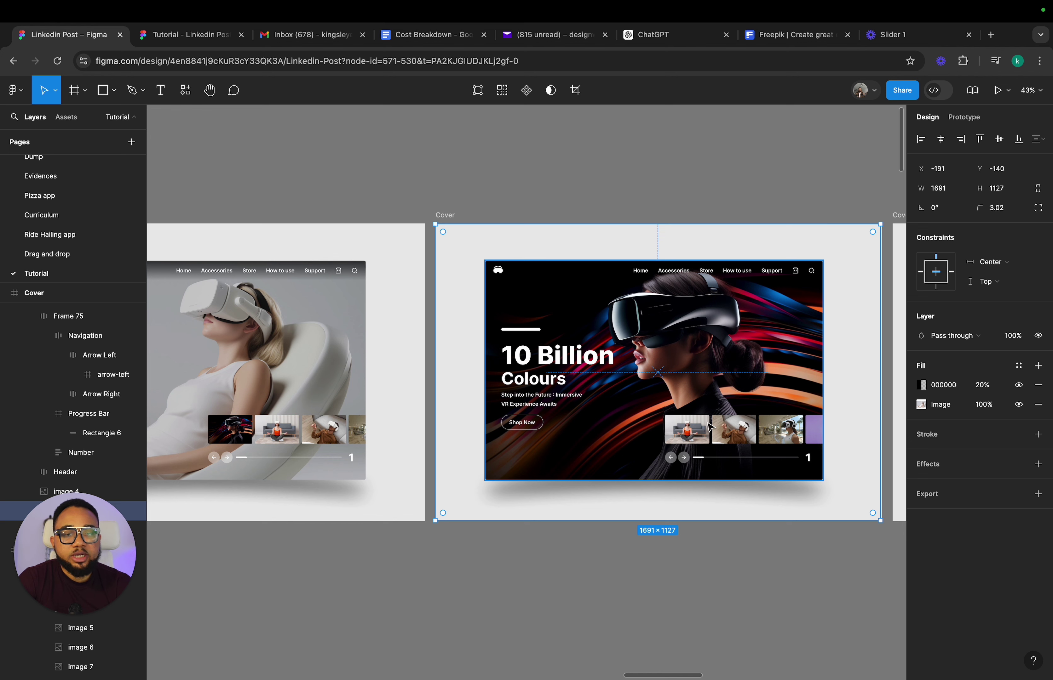
click(646, 598)
- Delete the first four thumbnails from the next slide's picture row
scroll(637, 634, right, 3)
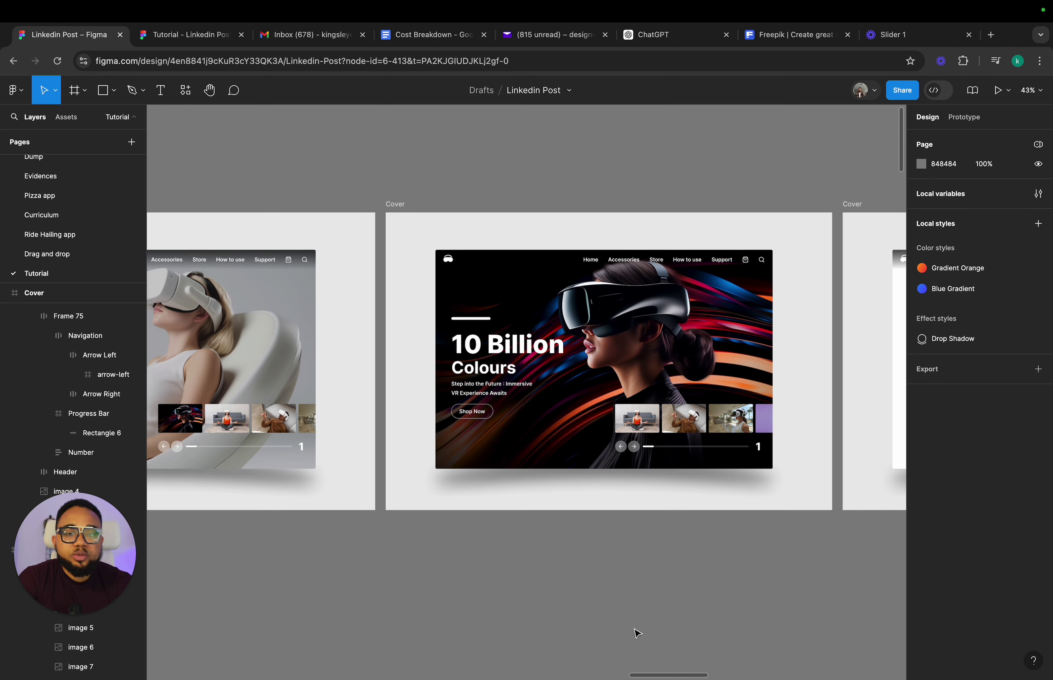
scroll(697, 460, right, 15)
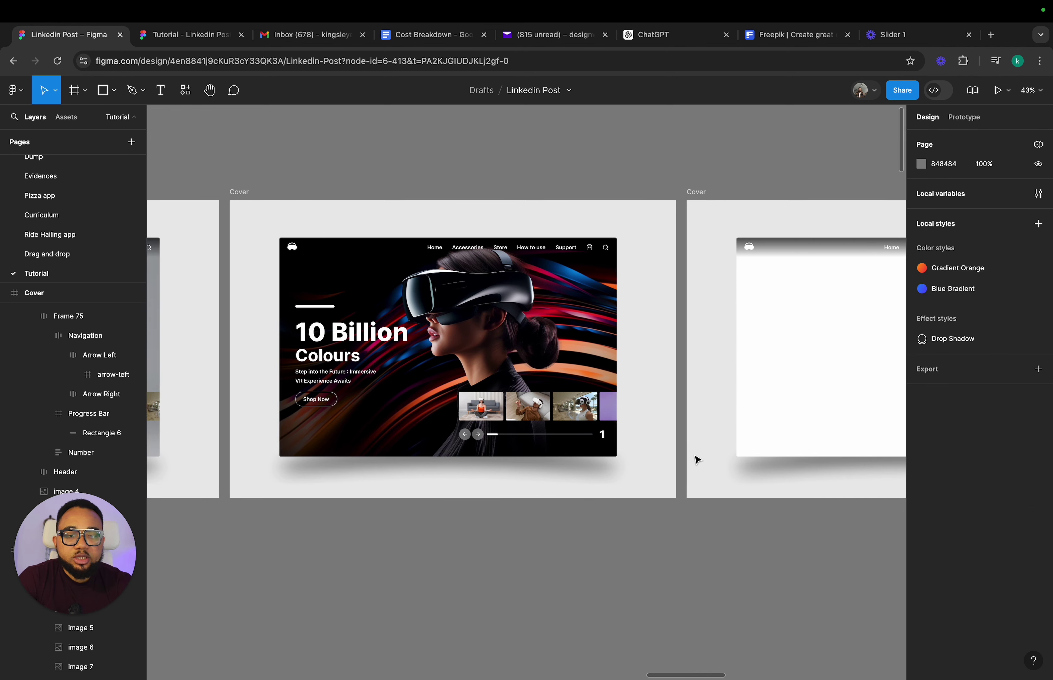
scroll(389, 456, right, 2)
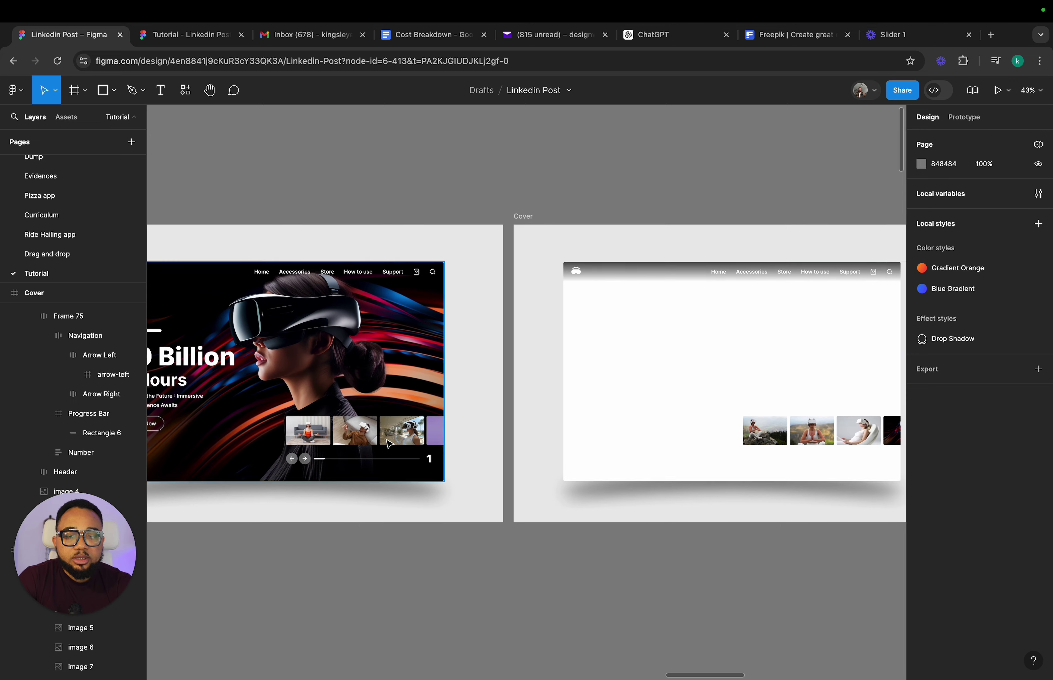
double_click(764, 442)
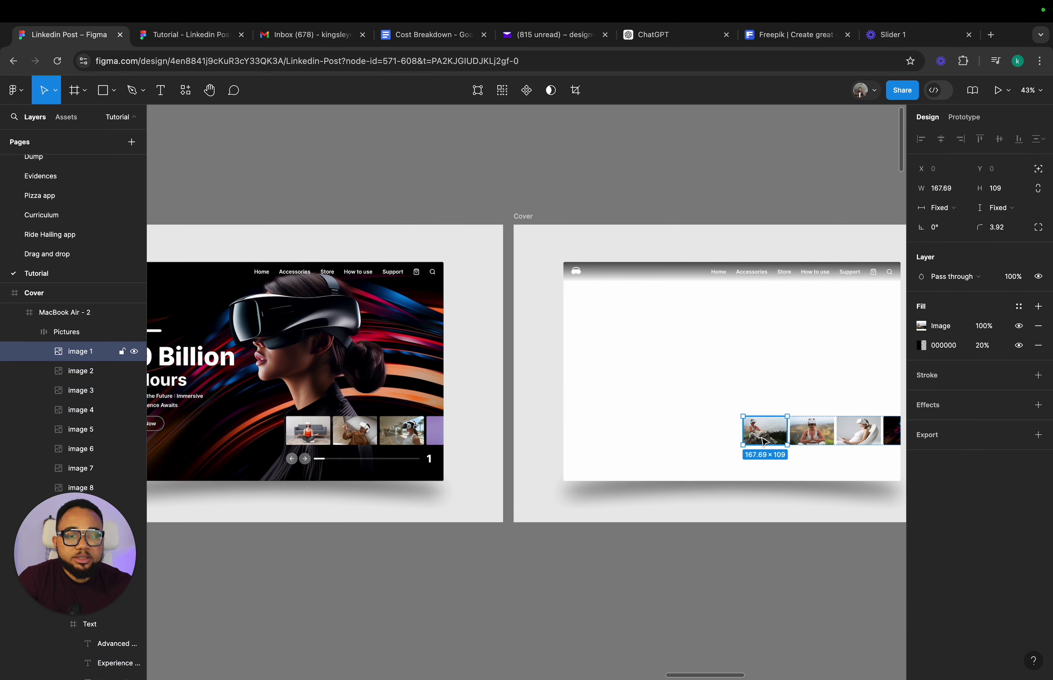
key(Delete)
click(778, 440)
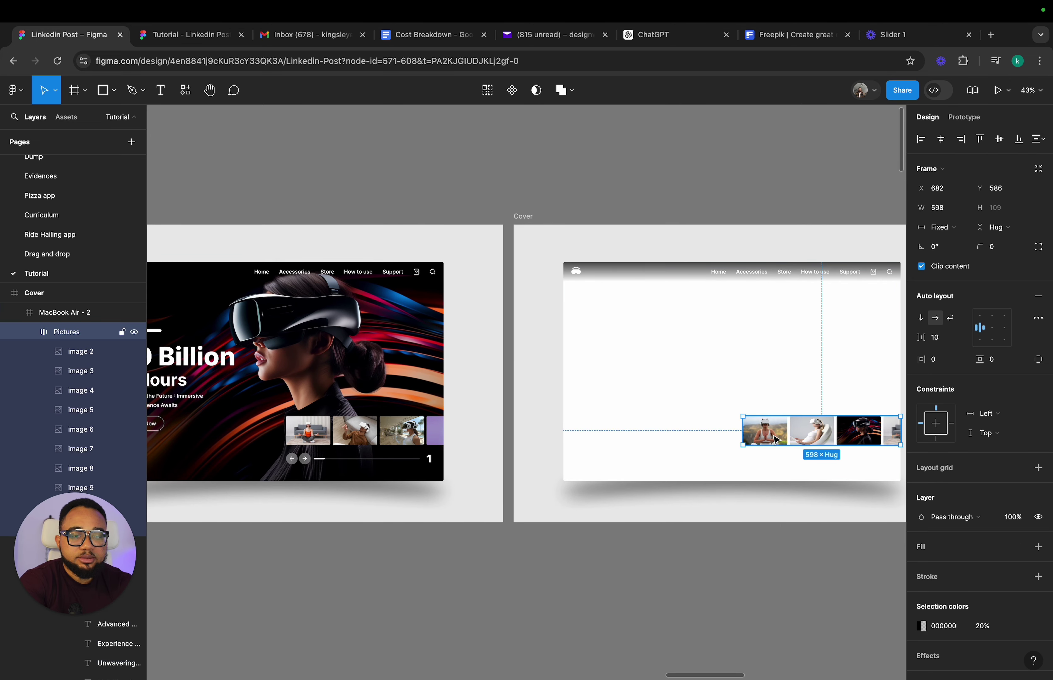
click(783, 439)
key(Delete)
click(771, 440)
click(770, 440)
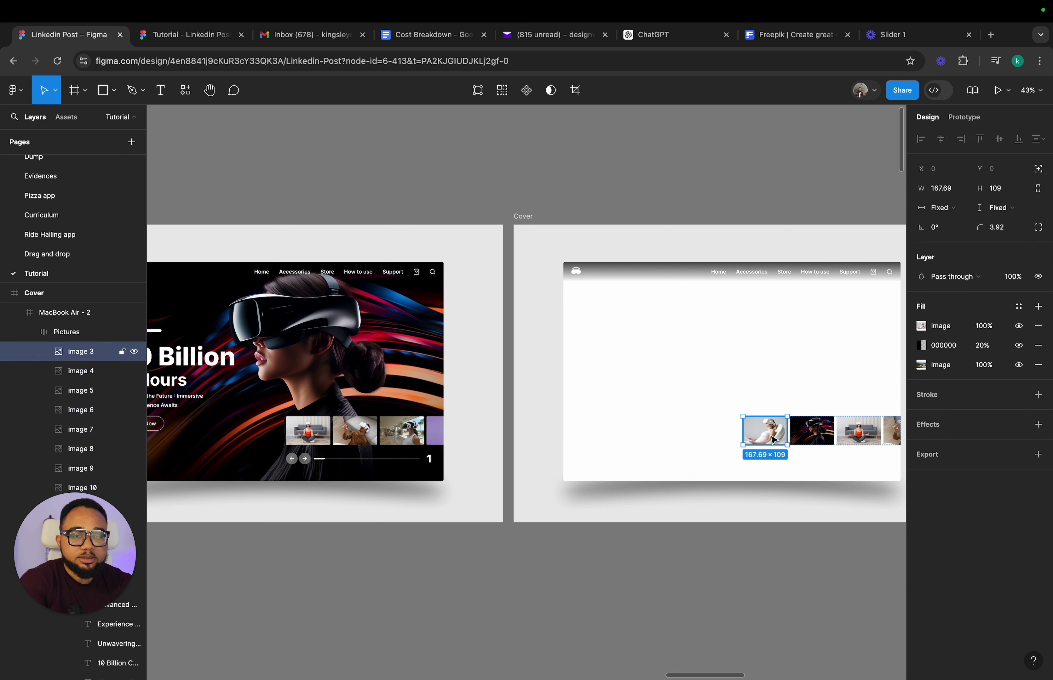
key(Delete)
click(769, 440)
click(769, 440)
key(Delete)
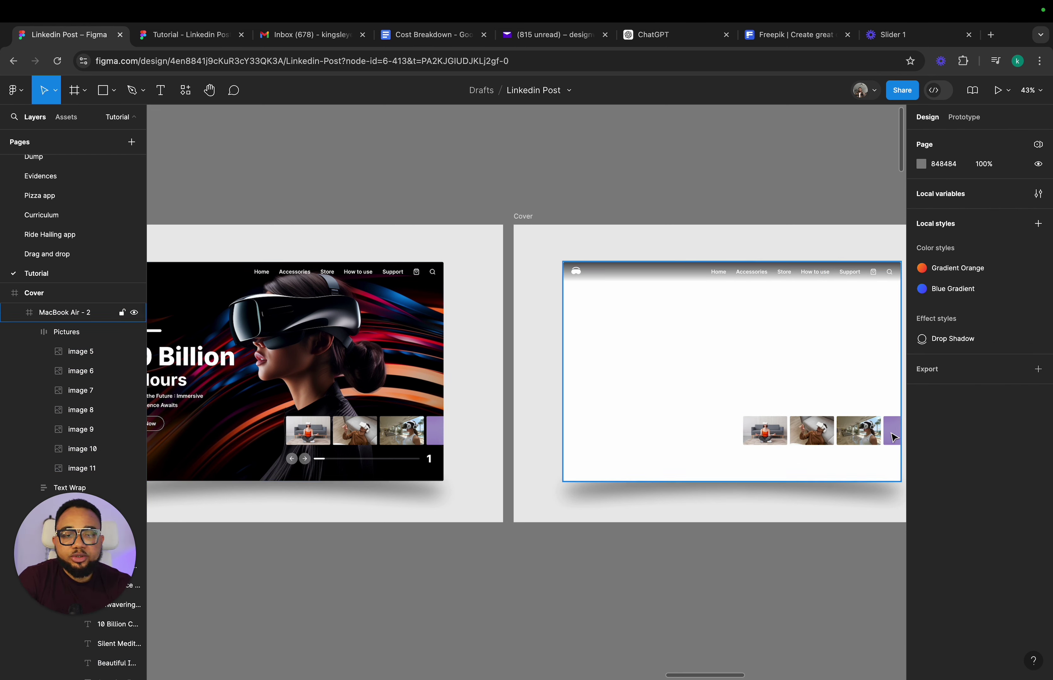
- Pull the yoga photo out of the row, size it 1280×832, and centre it in the slide
click(784, 440)
click(777, 437)
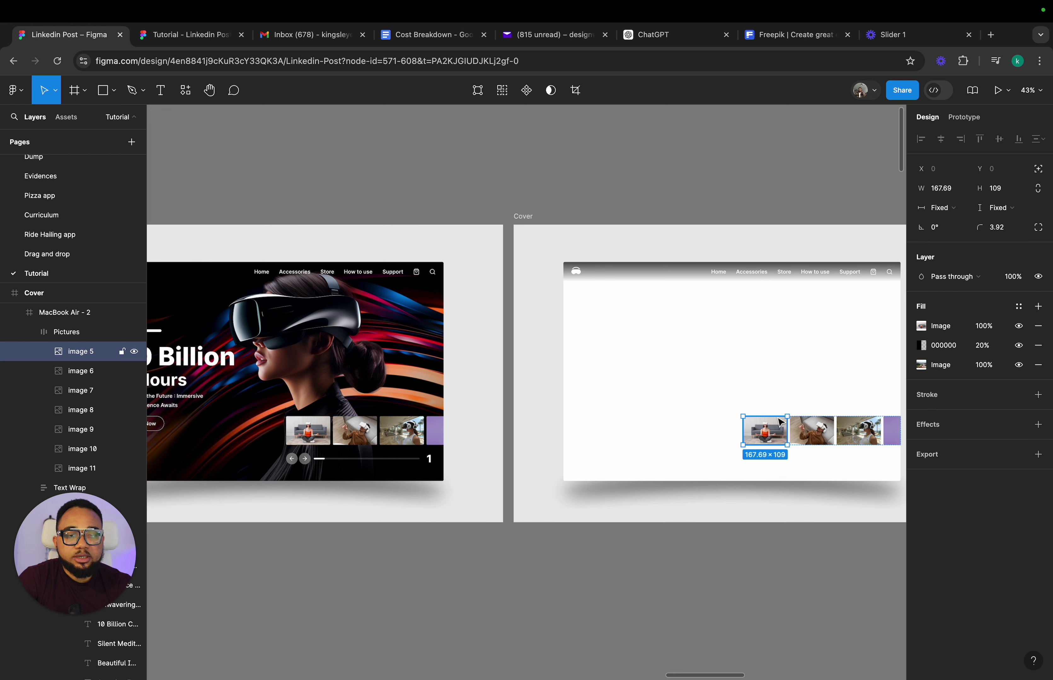
drag(780, 423, 790, 362)
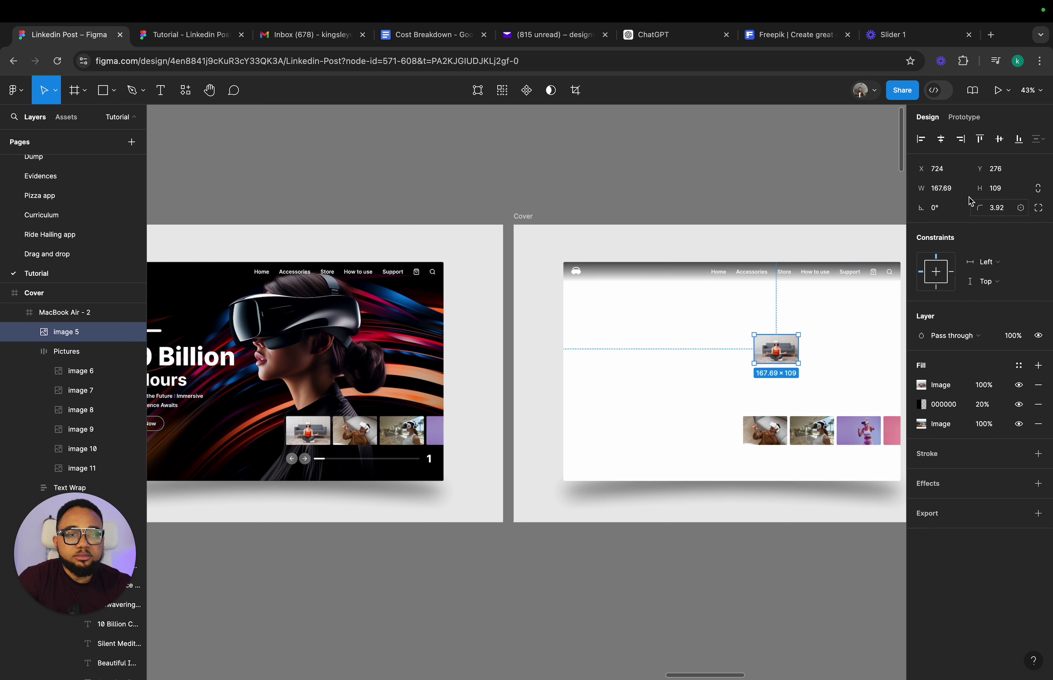
click(947, 193)
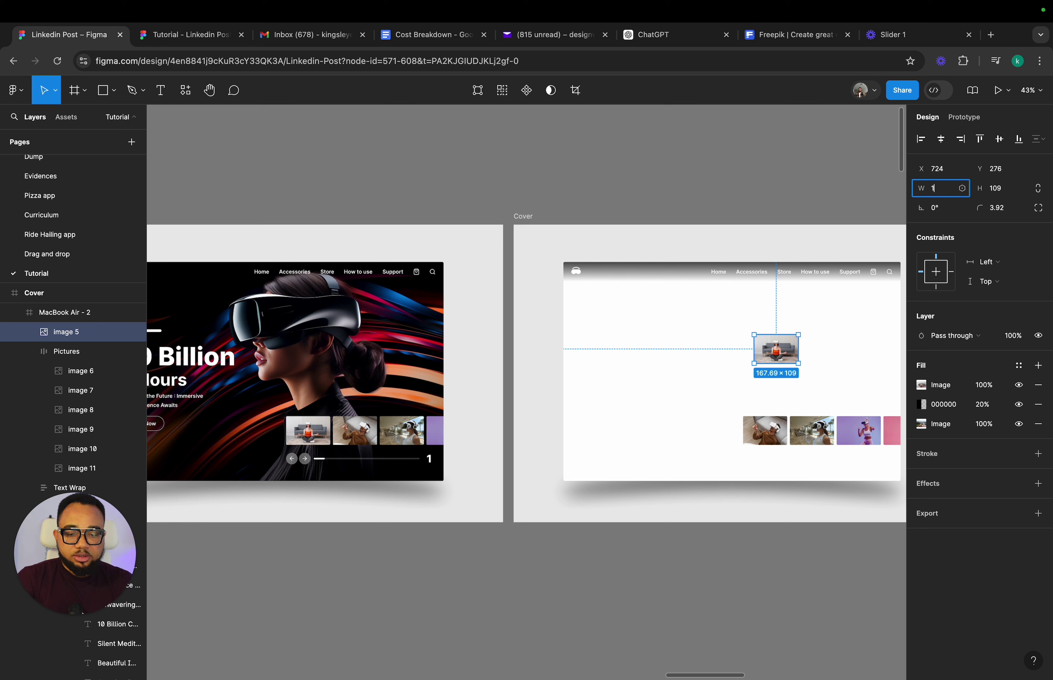
key(Return)
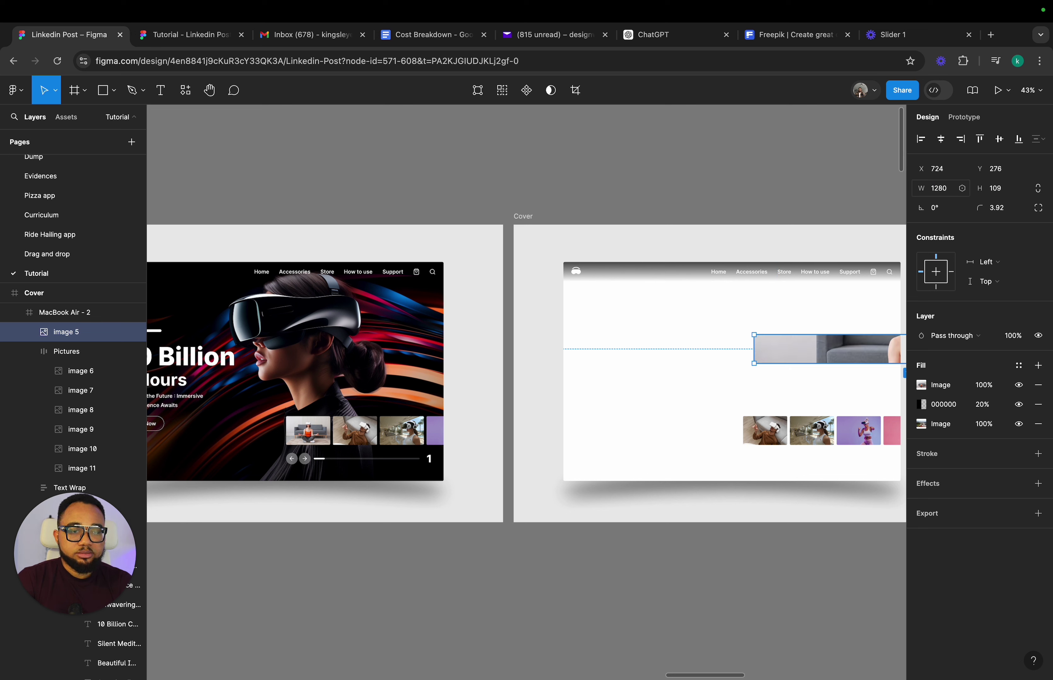
click(1008, 195)
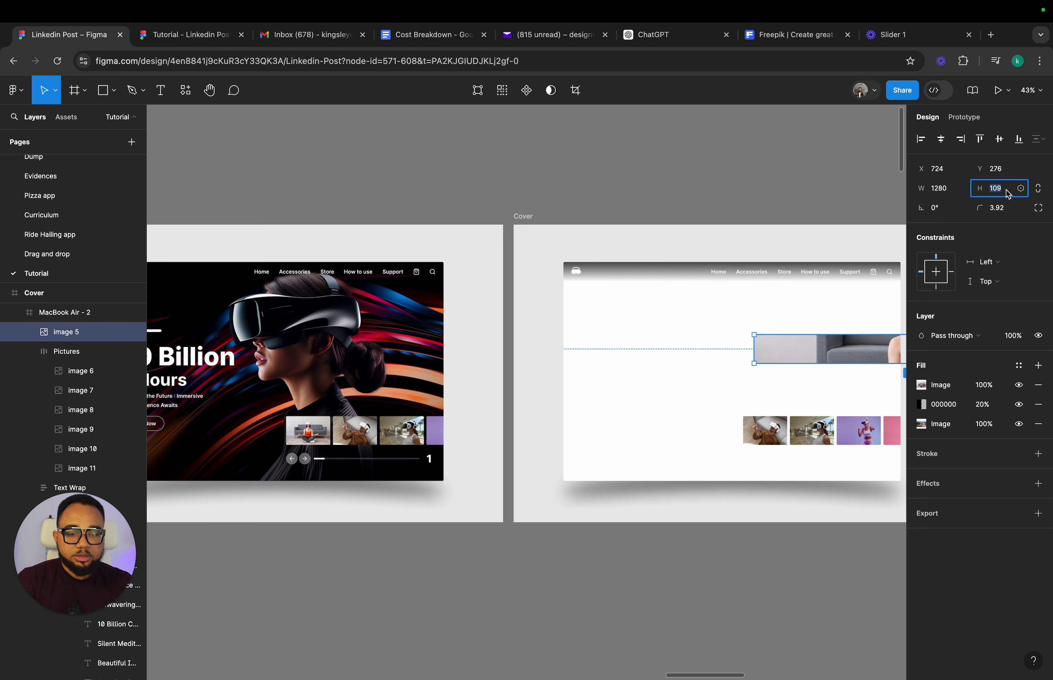
text(832)
key(Return)
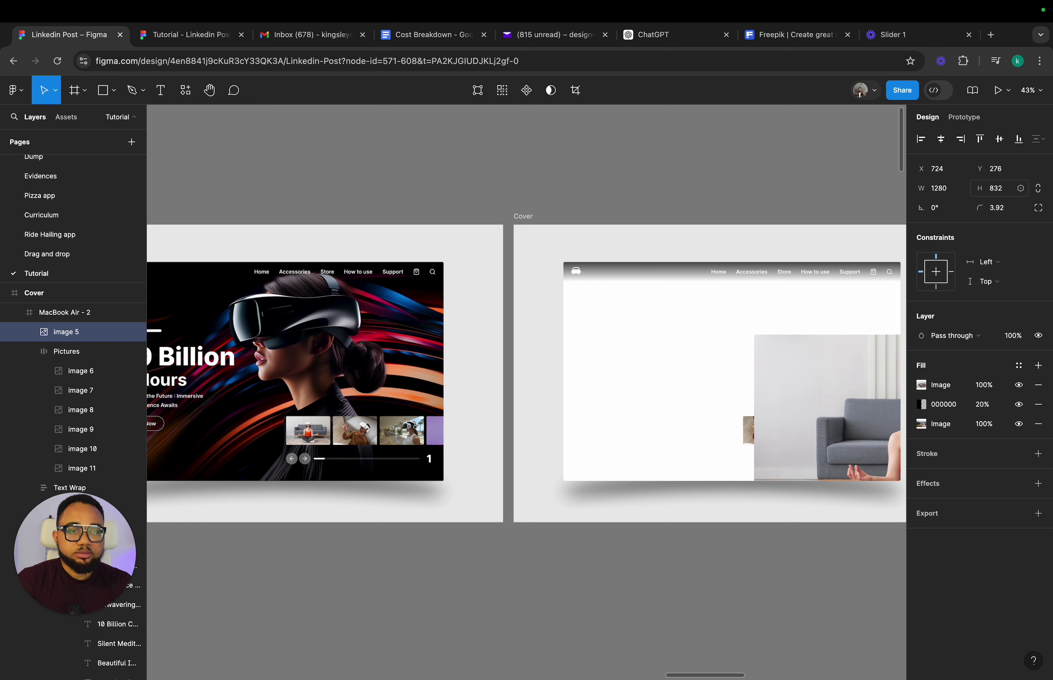
click(941, 139)
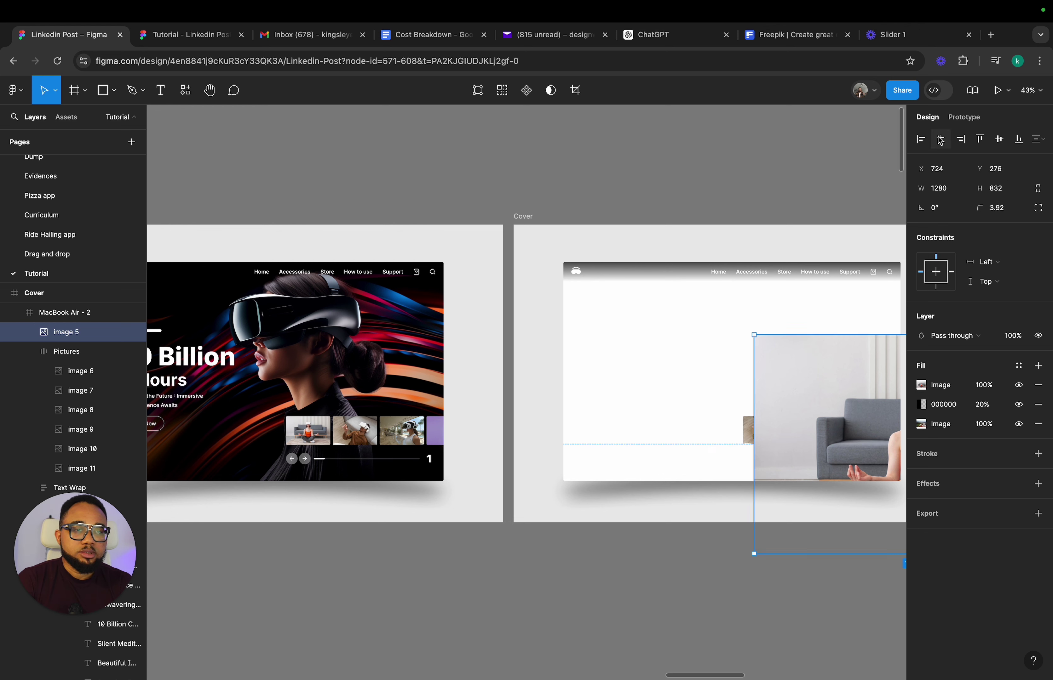
click(999, 140)
- Tidy the meditation photo's fills and send it behind the slide content
click(1038, 366)
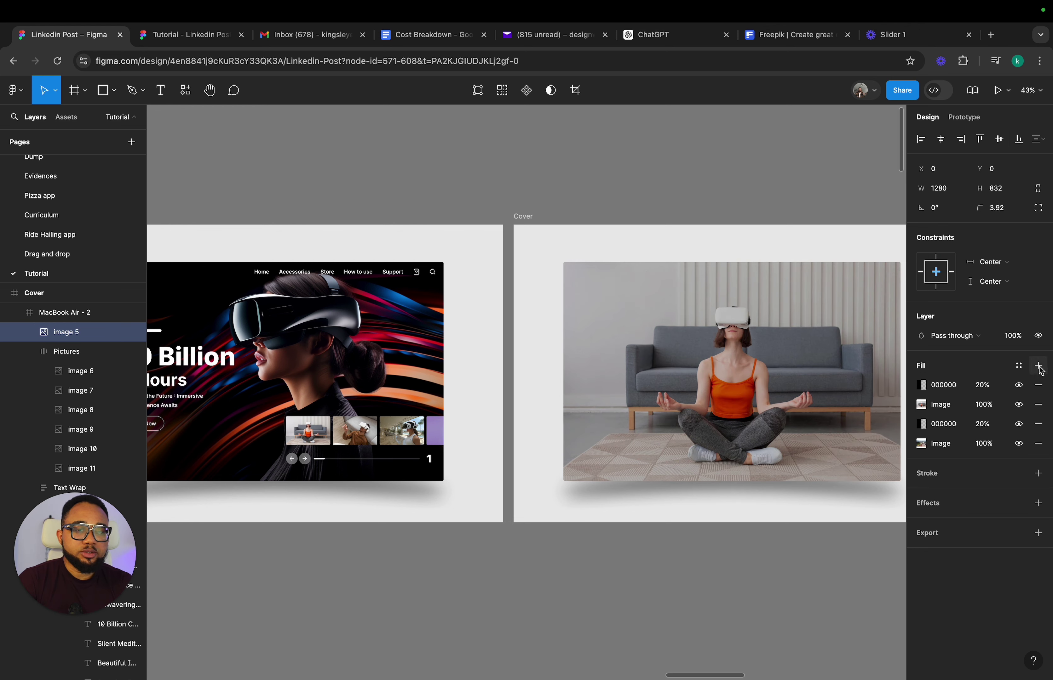
click(1038, 443)
click(1038, 424)
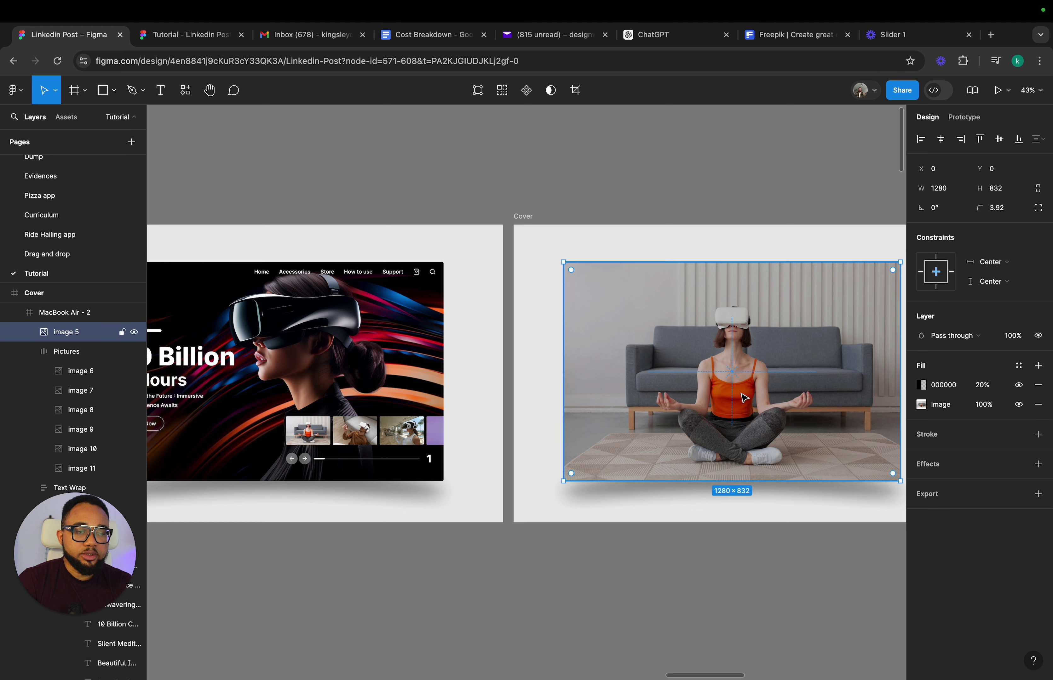
key(super+shift+bracketleft)
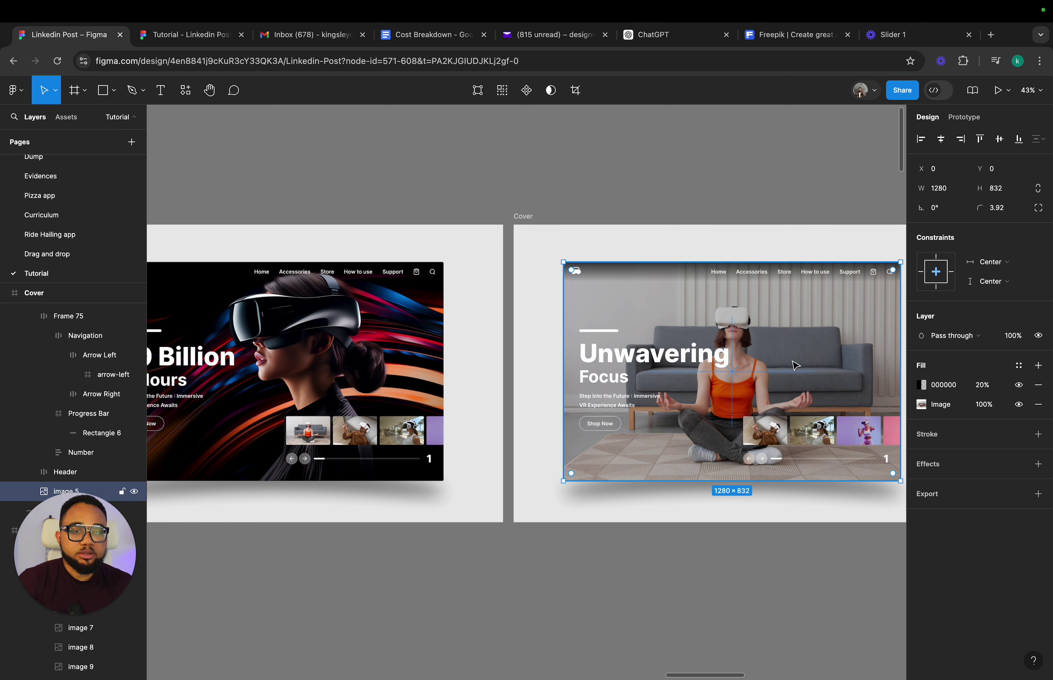
- Paste the first slide's background photo into the second slide, at the very back
double_click(335, 373)
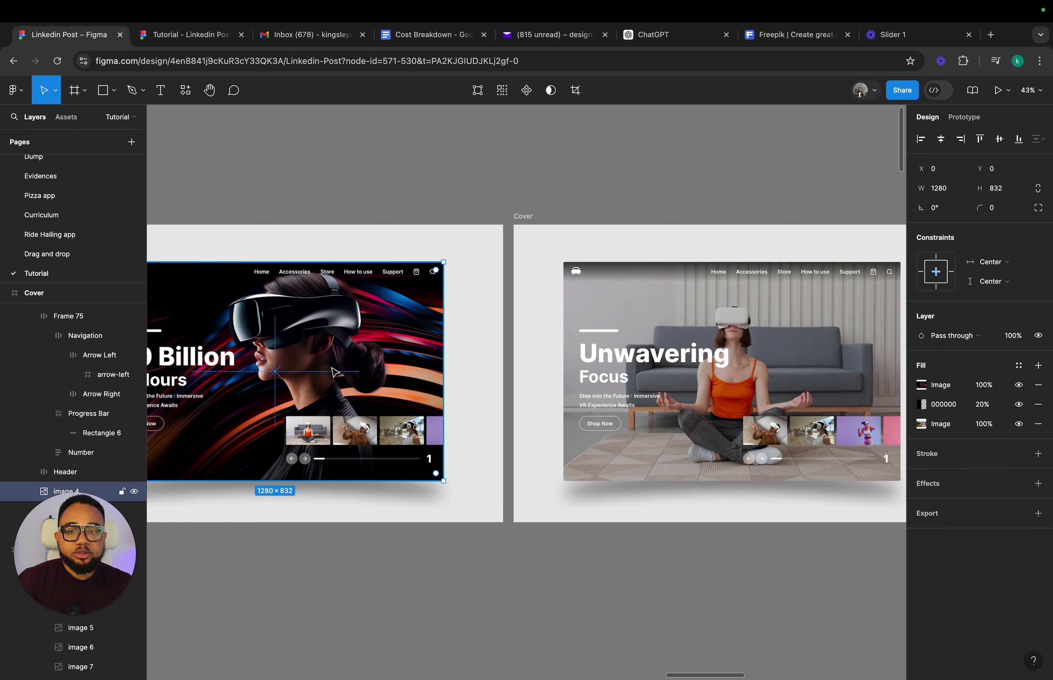
click(694, 315)
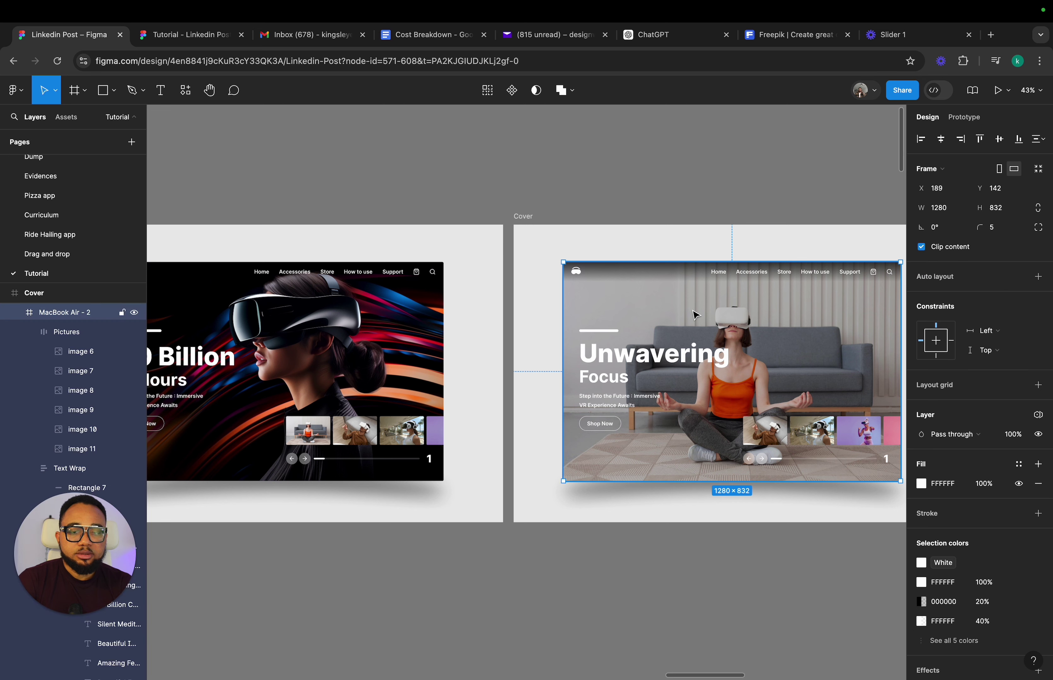
key(ctrl+v)
key(ctrl+shift+bracketleft)
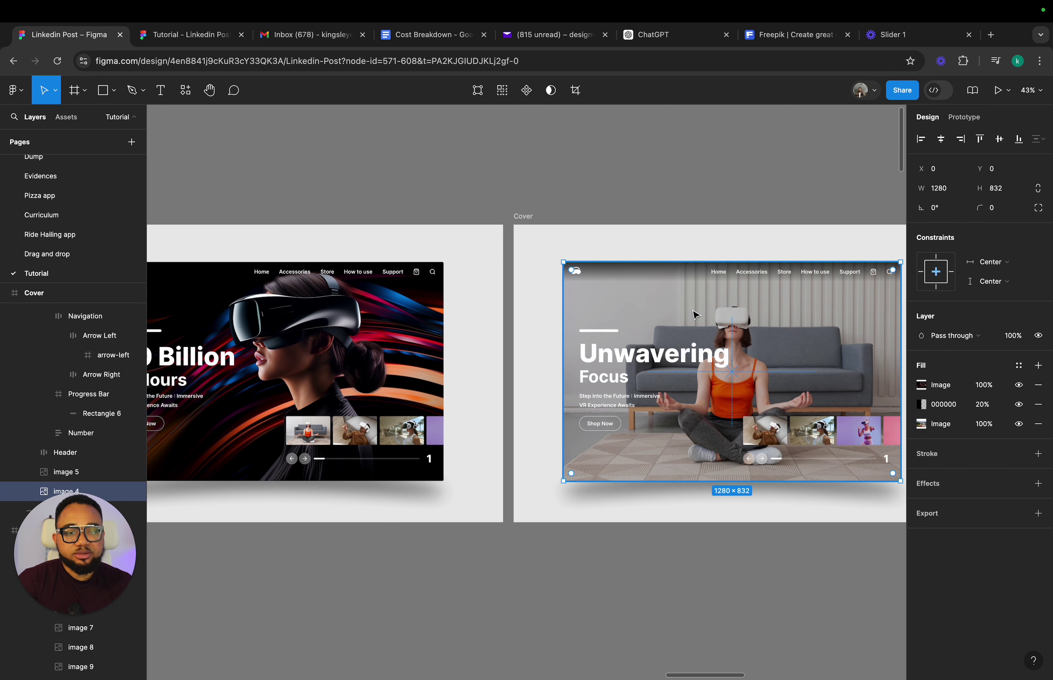
- Stretch the pasted photo to the Cover backdrop's top, left and right edges
drag(709, 262, 707, 227)
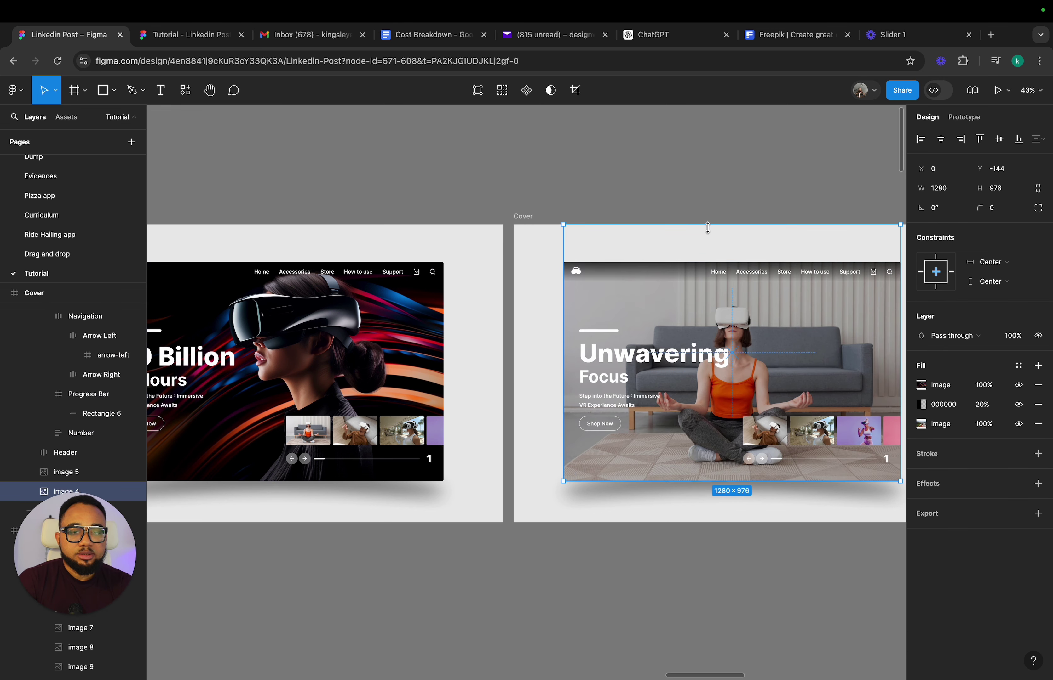
drag(556, 329, 545, 410)
scroll(512, 348, right, 8)
scroll(513, 348, down, 4)
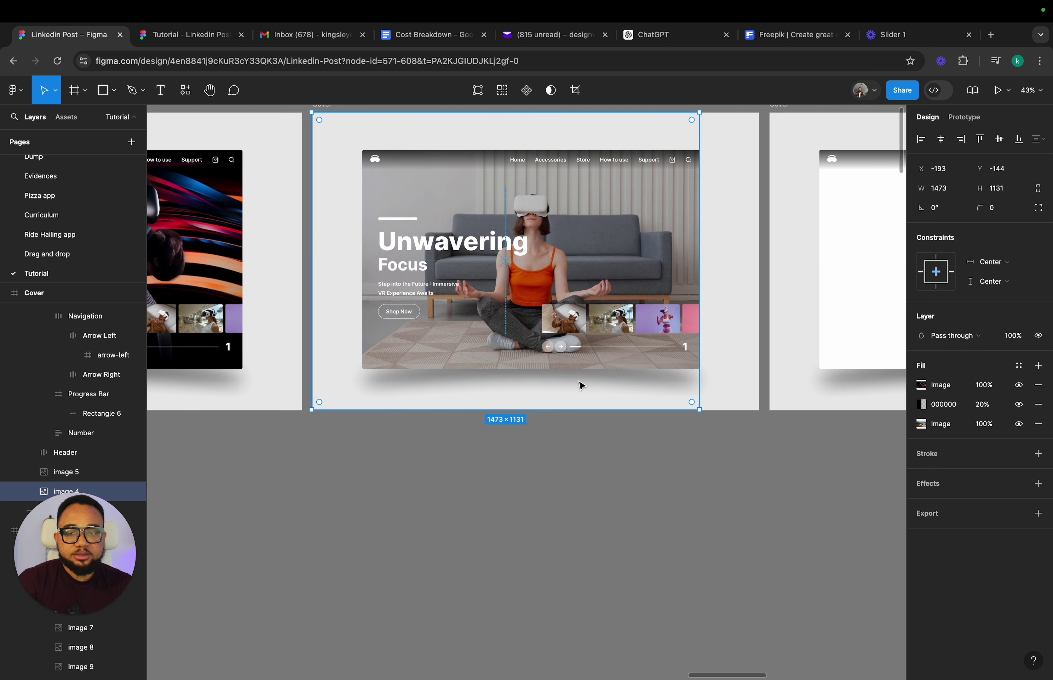
drag(700, 362, 759, 363)
click(749, 496)
scroll(749, 496, down, 2)
scroll(749, 496, right, 6)
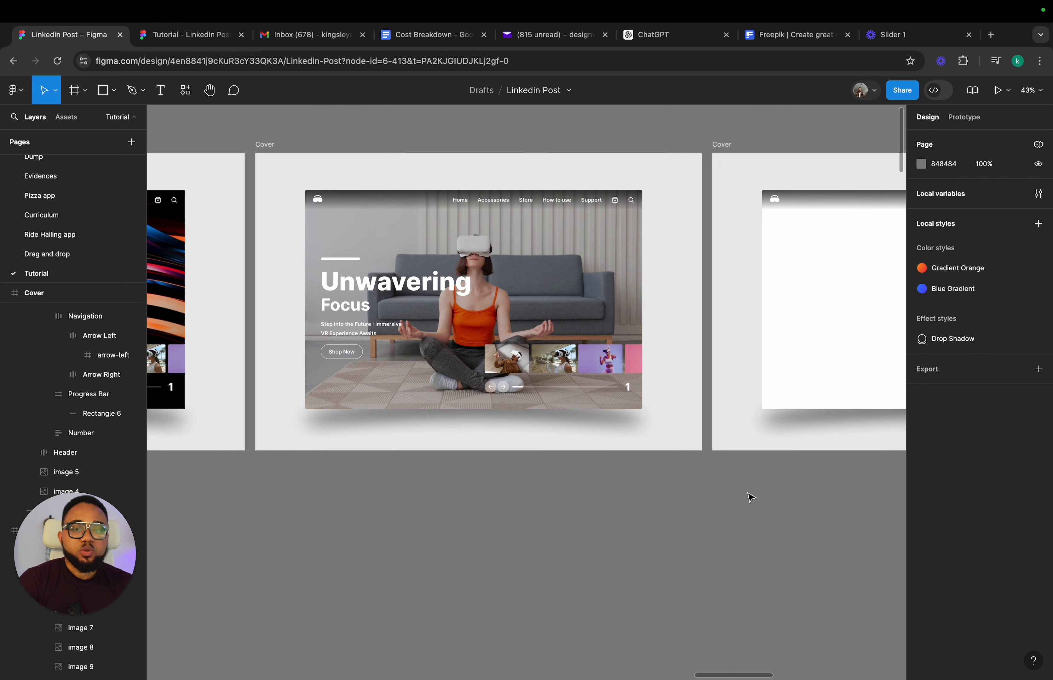
scroll(427, 345, left, 2)
scroll(427, 345, down, 1)
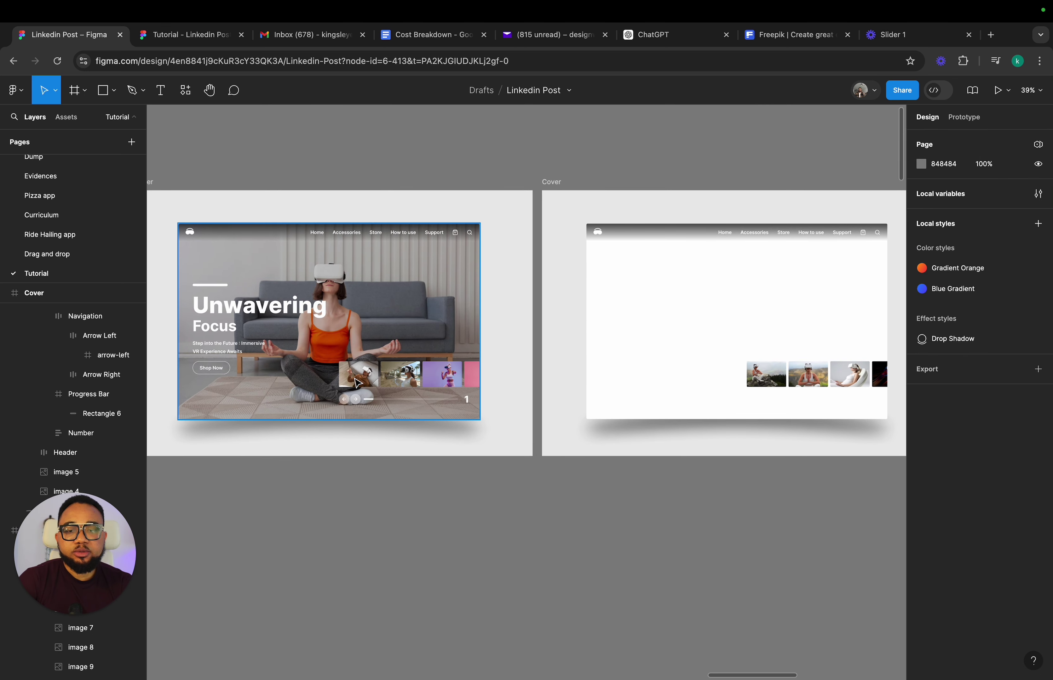
- Delete the five earlier thumbnails from the Experience Reality slide's picture row
click(768, 383)
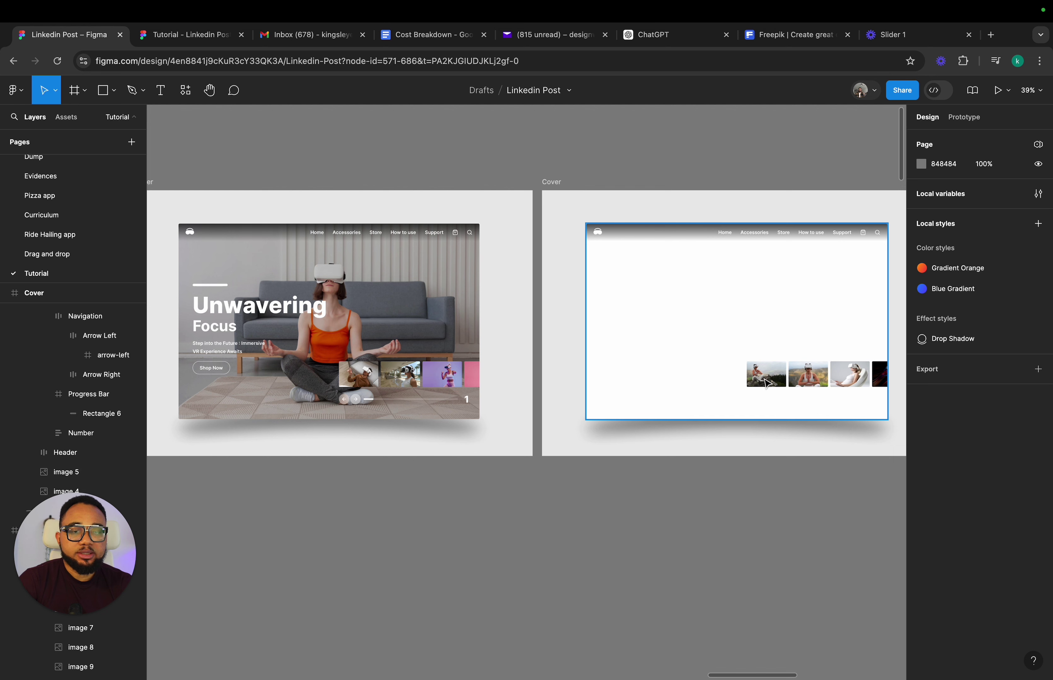
key(Delete)
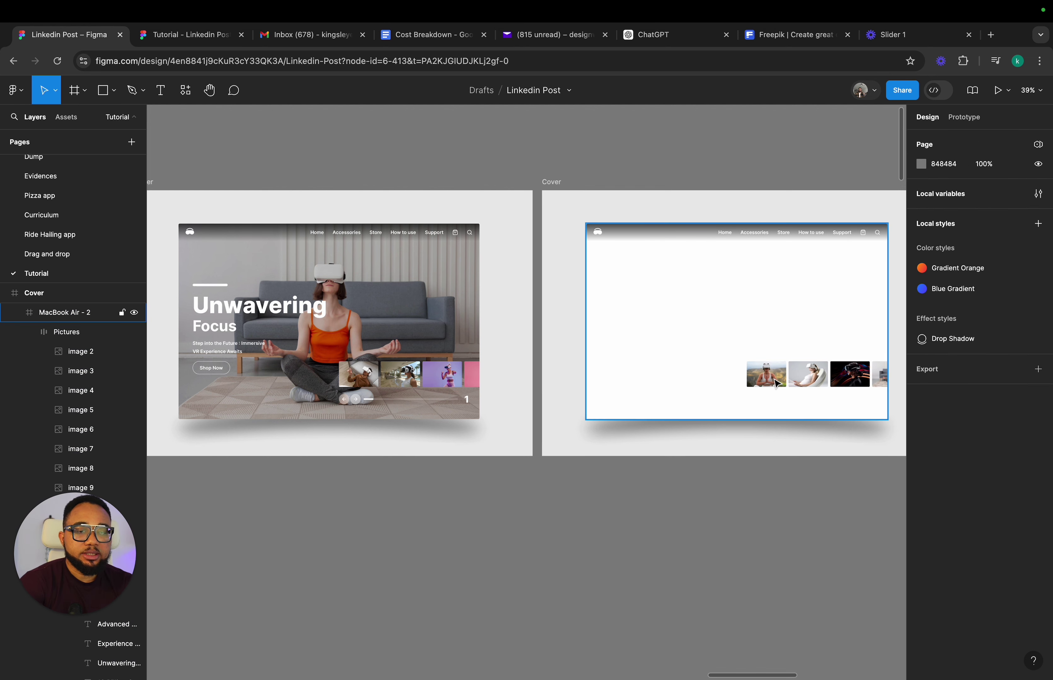
click(774, 383)
click(778, 383)
key(Delete)
click(780, 383)
click(780, 383)
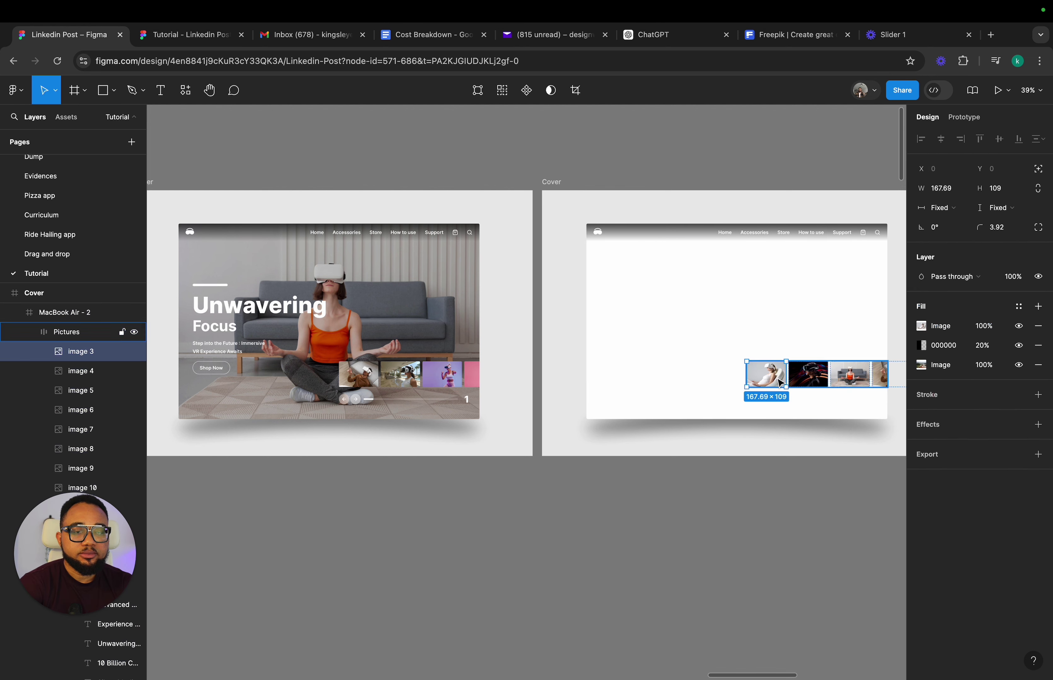
key(Delete)
click(771, 383)
click(771, 383)
key(Delete)
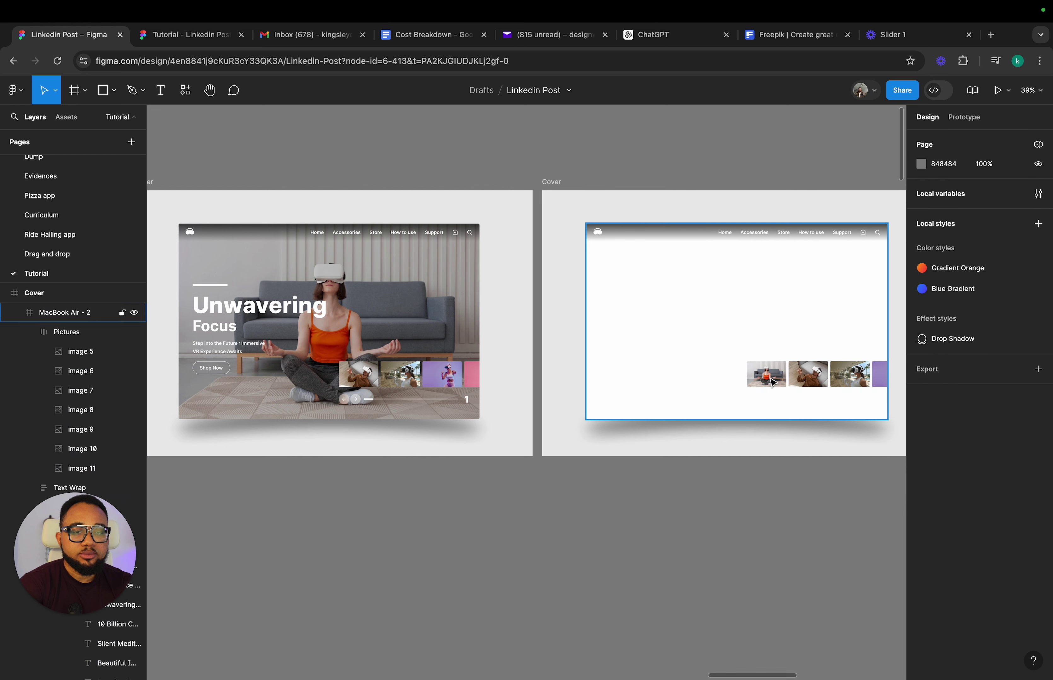
click(769, 384)
click(768, 385)
key(Delete)
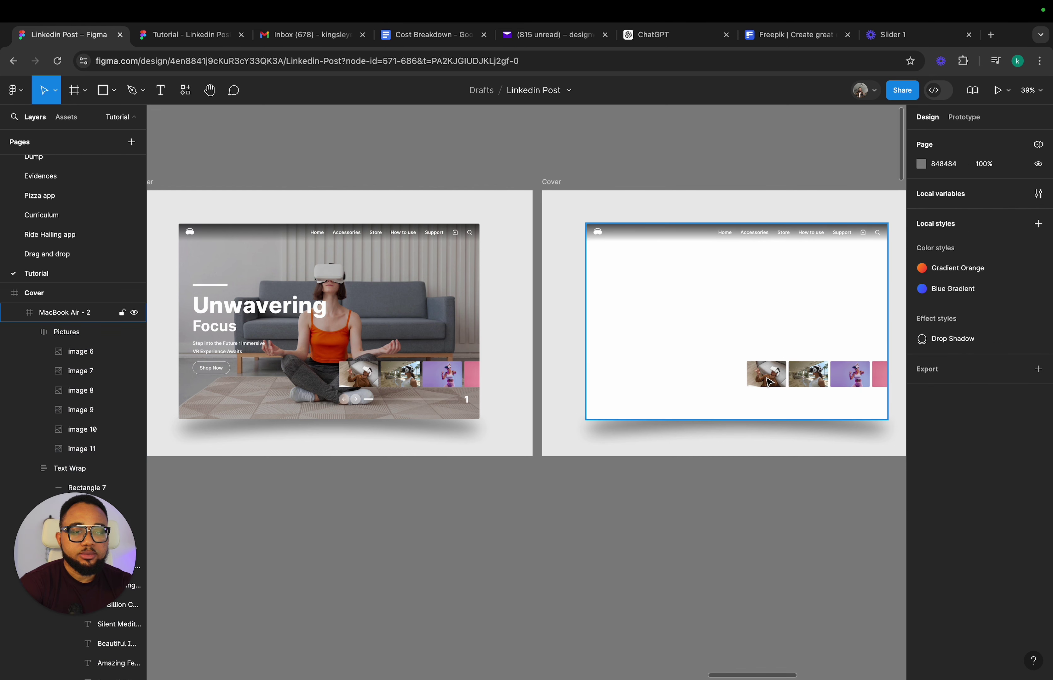
- Pull the VR man photo onto the slide, size it 1280×832 with 0 radius, and center it
click(769, 384)
click(769, 383)
drag(773, 383, 777, 317)
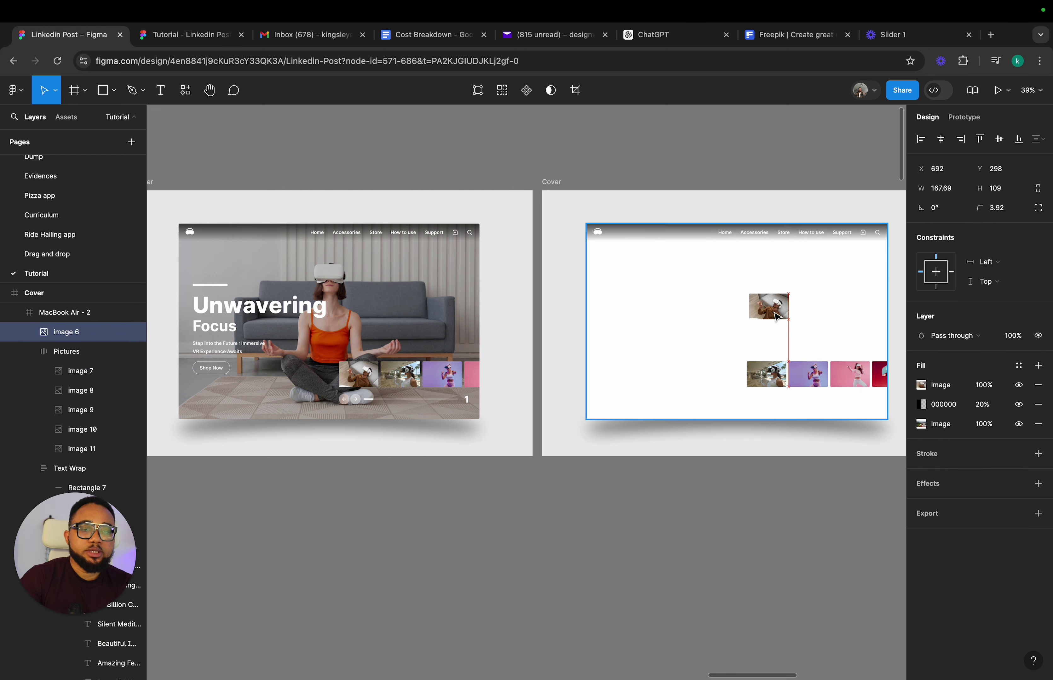
double_click(942, 197)
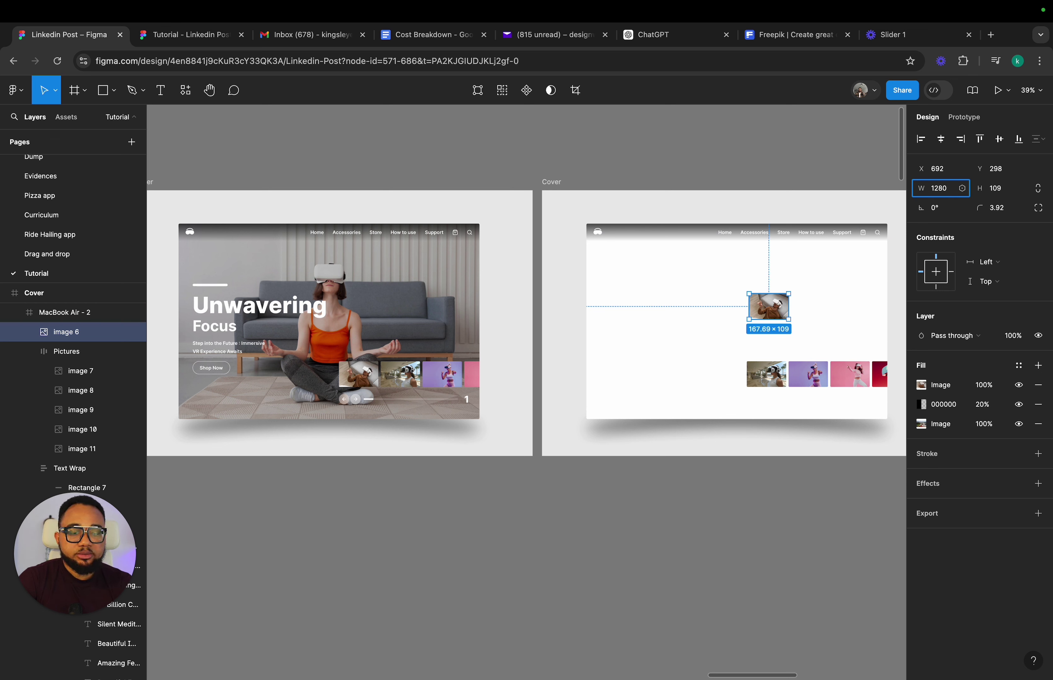
key(Return)
click(1006, 212)
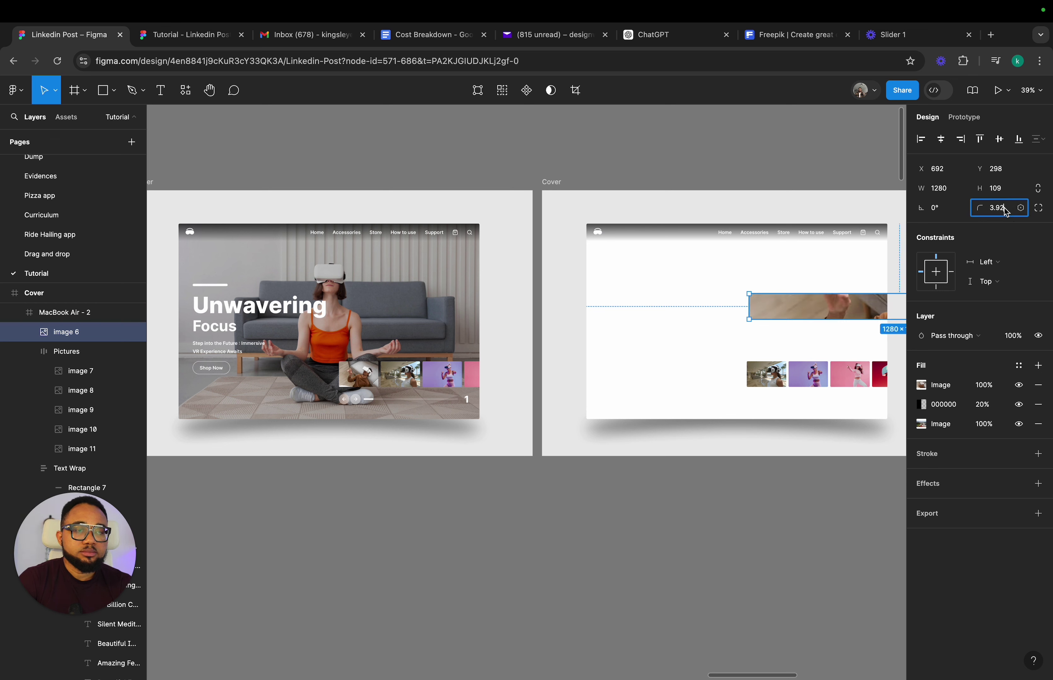
text(0)
click(1000, 190)
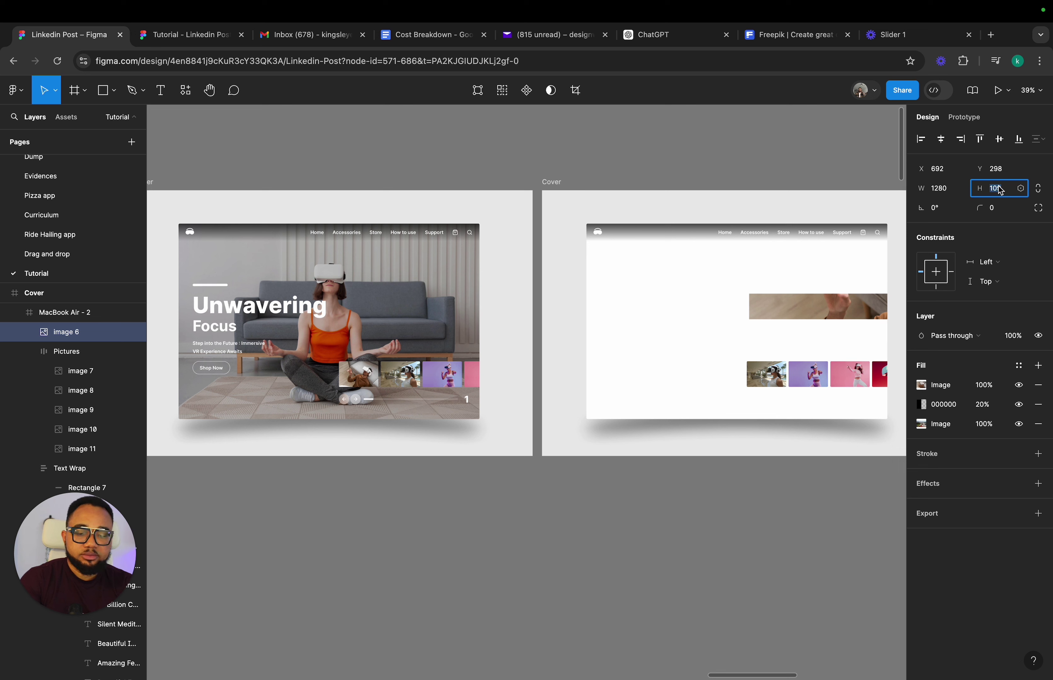
text(832)
key(Return)
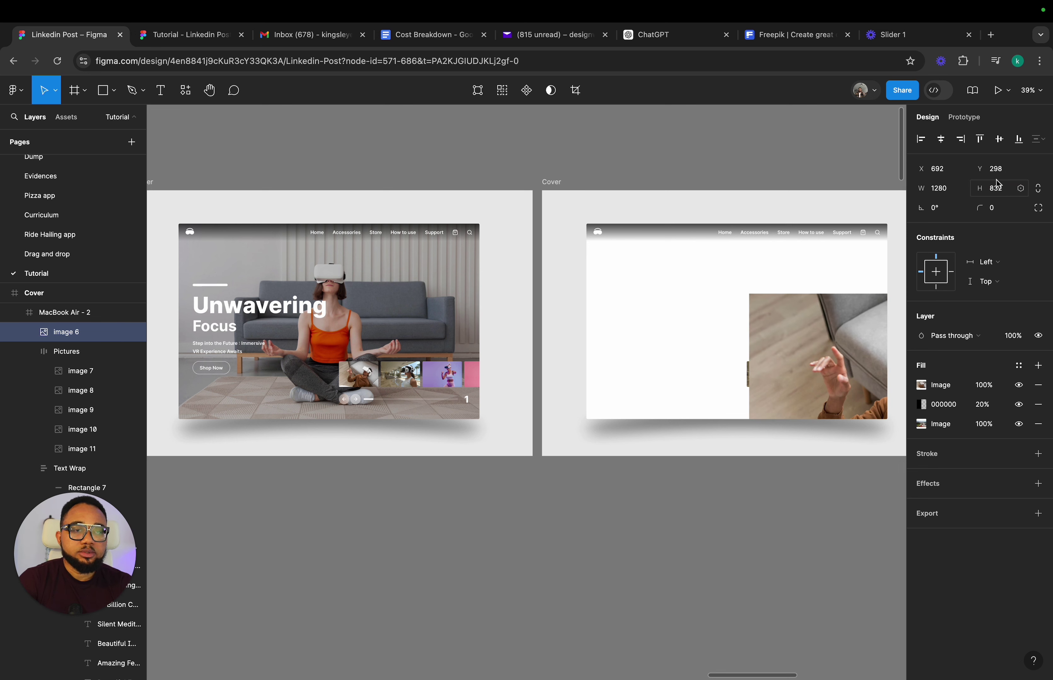
click(941, 139)
click(998, 139)
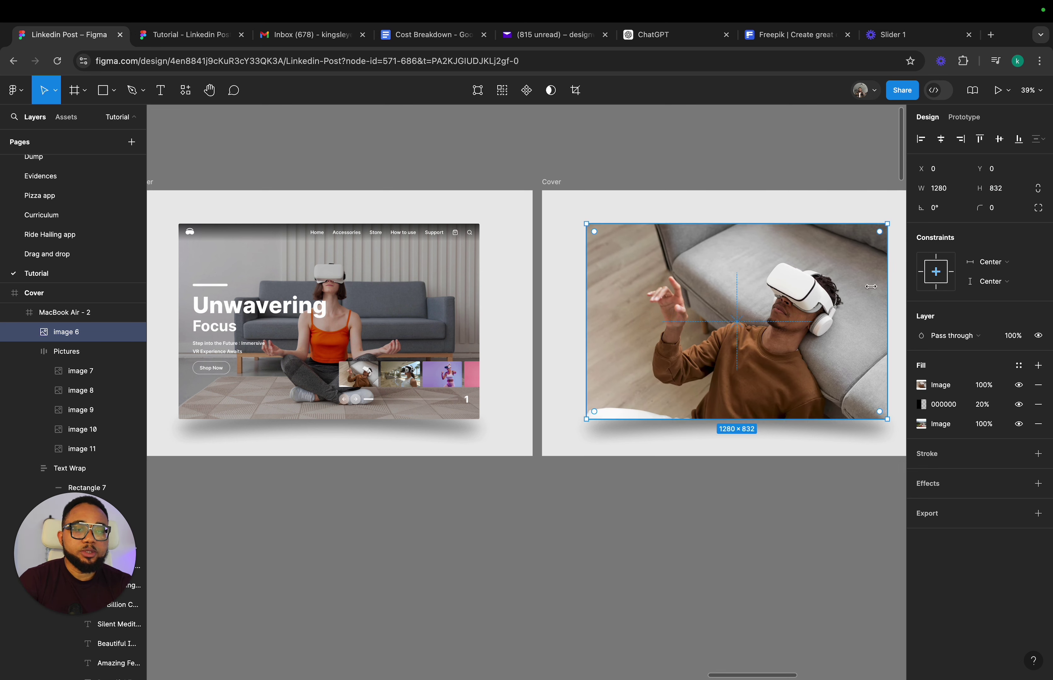
- Send the photo to the back and leave it with a single 20% black overlay fill
key(bracketleft)
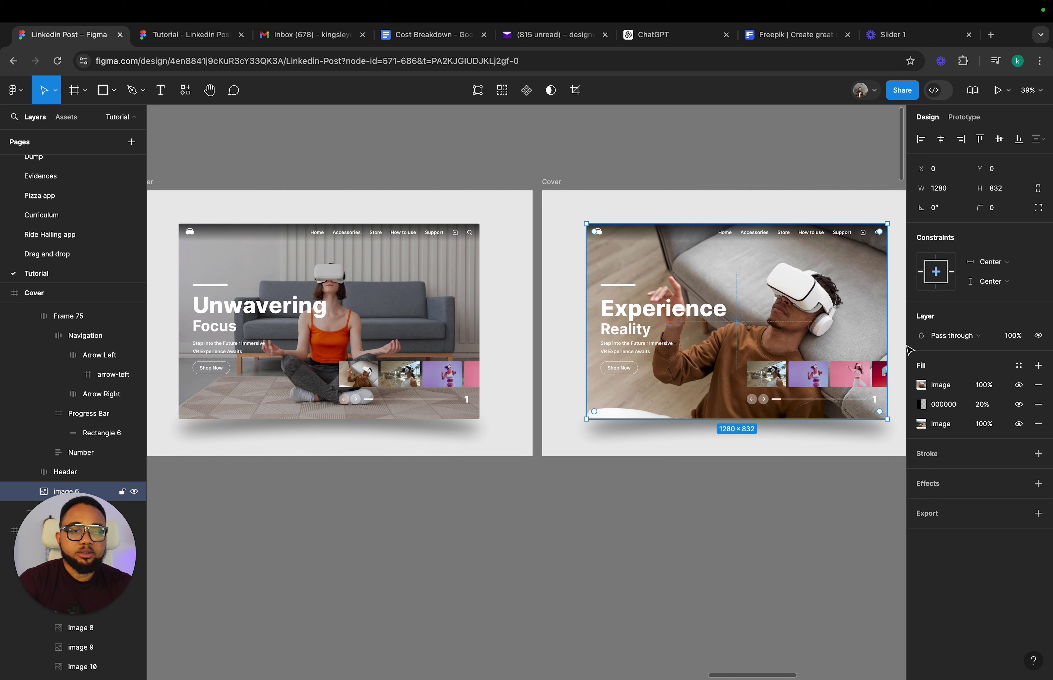
click(1038, 365)
click(1038, 443)
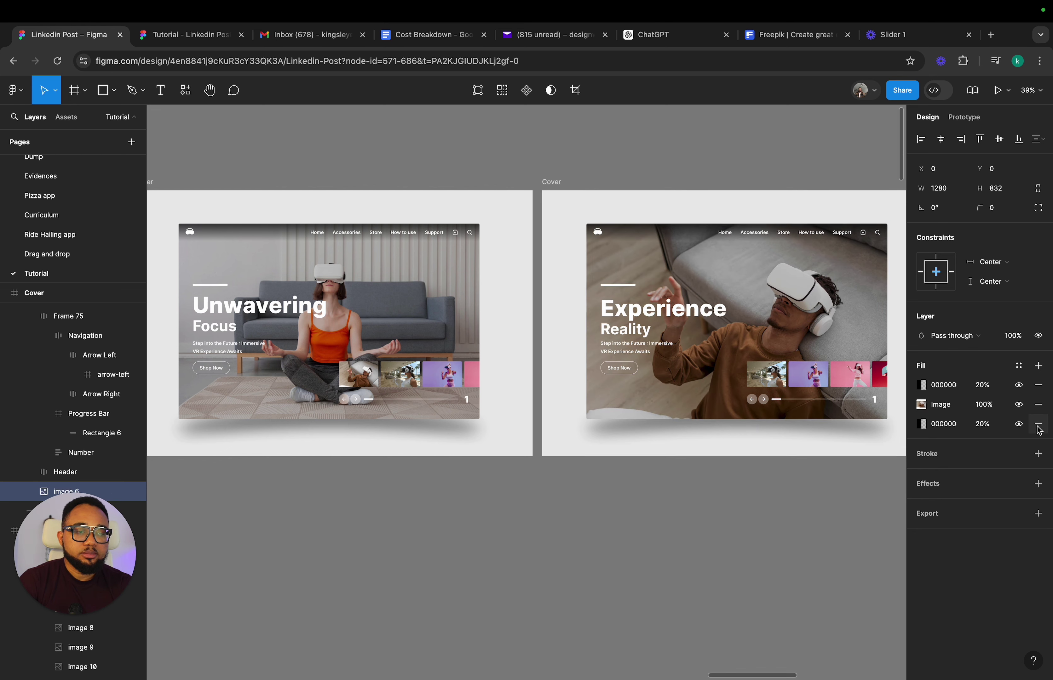
click(1038, 424)
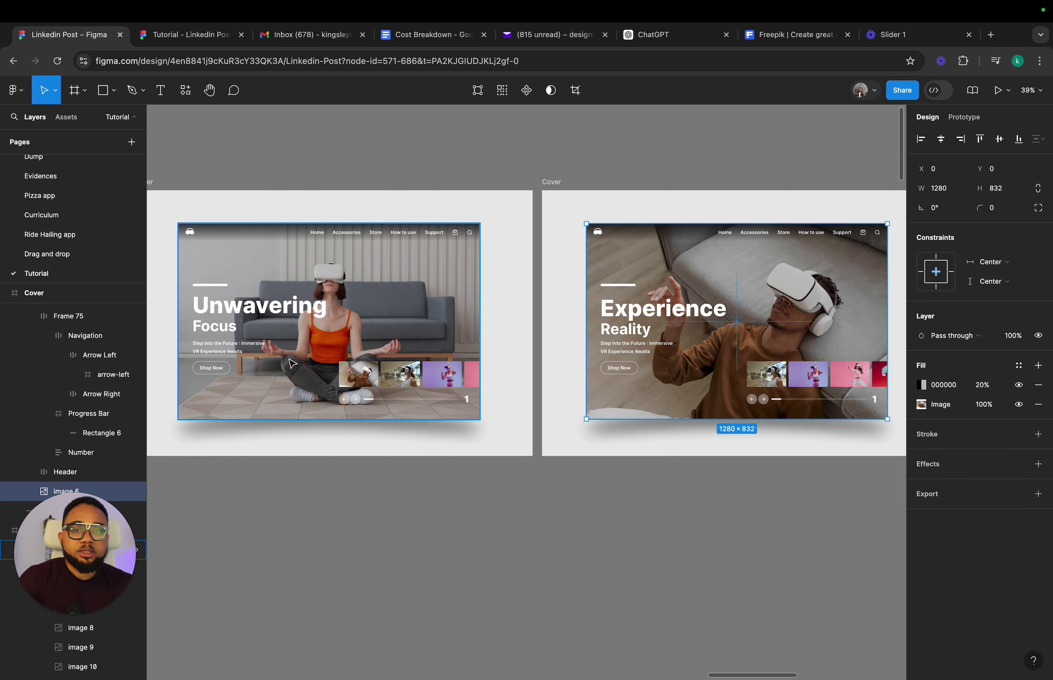
- Copy the meditation photo from the second slide into the third slide
click(368, 301)
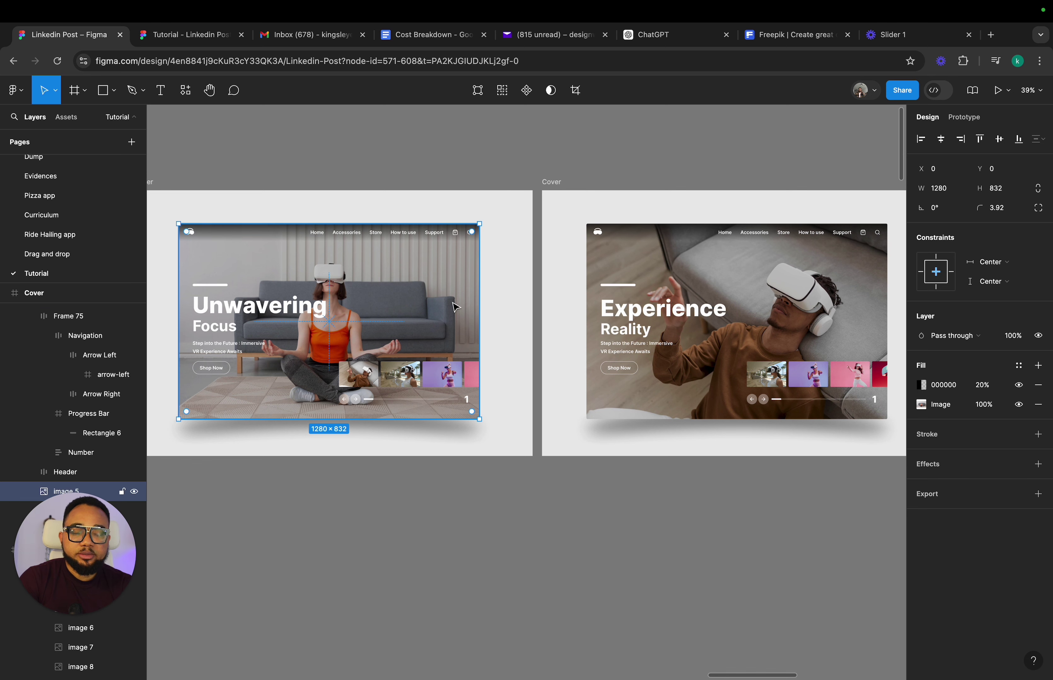
key(ctrl+c)
click(674, 296)
key(ctrl+v)
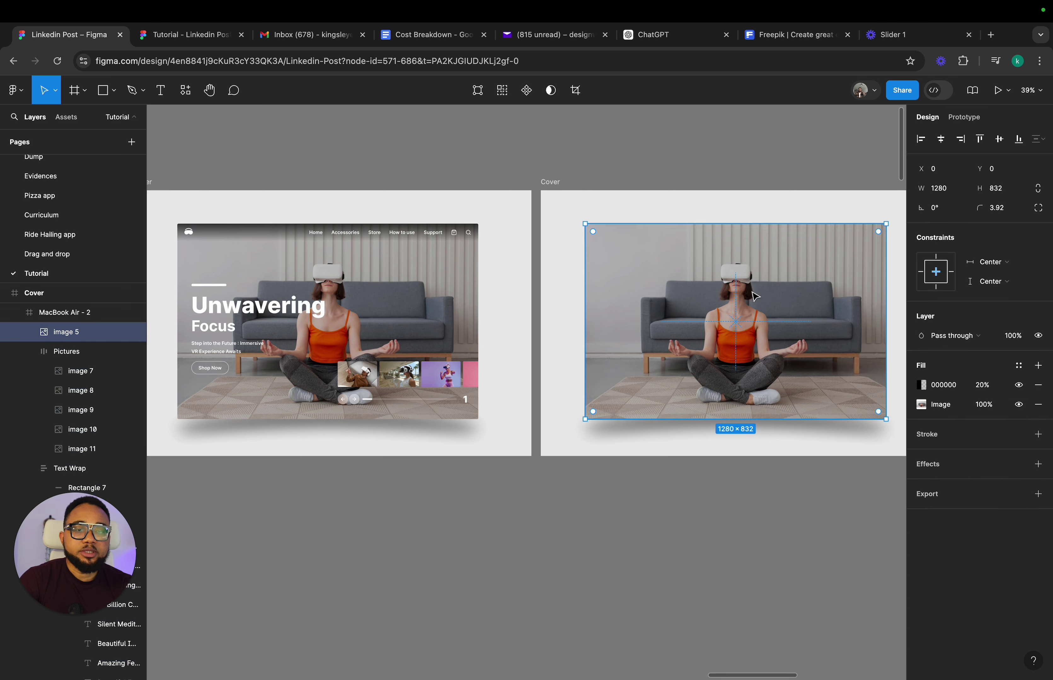
scroll(708, 290, right, 5)
- Stretch the photo to 1688×1125 past the Cover frame's edges and send it to the back
drag(661, 275, 655, 243)
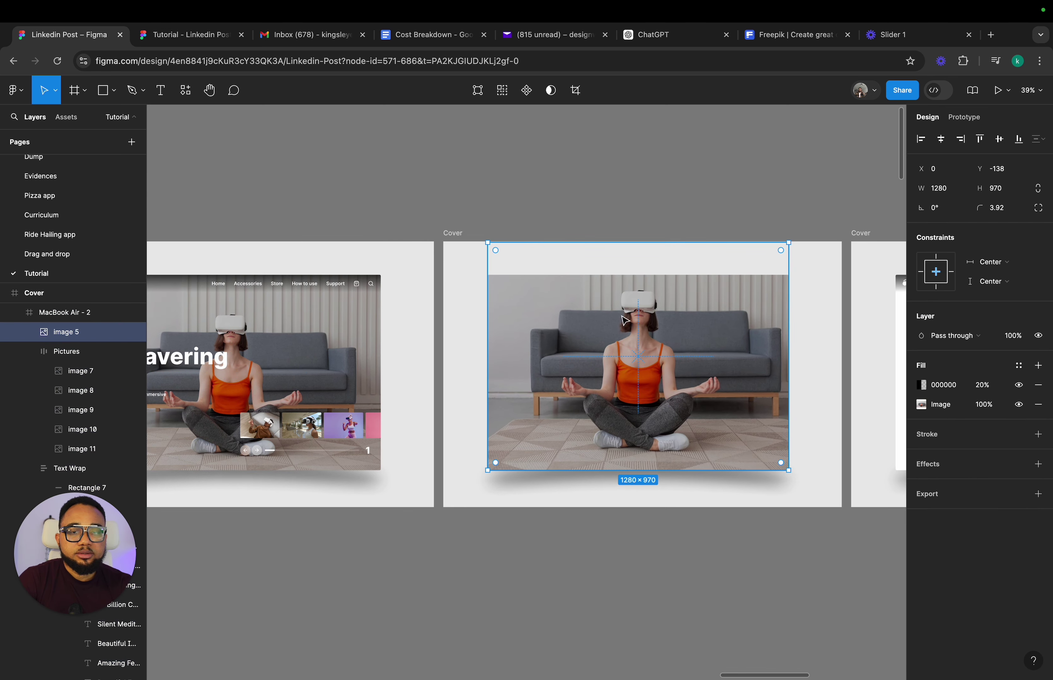
drag(606, 470, 605, 508)
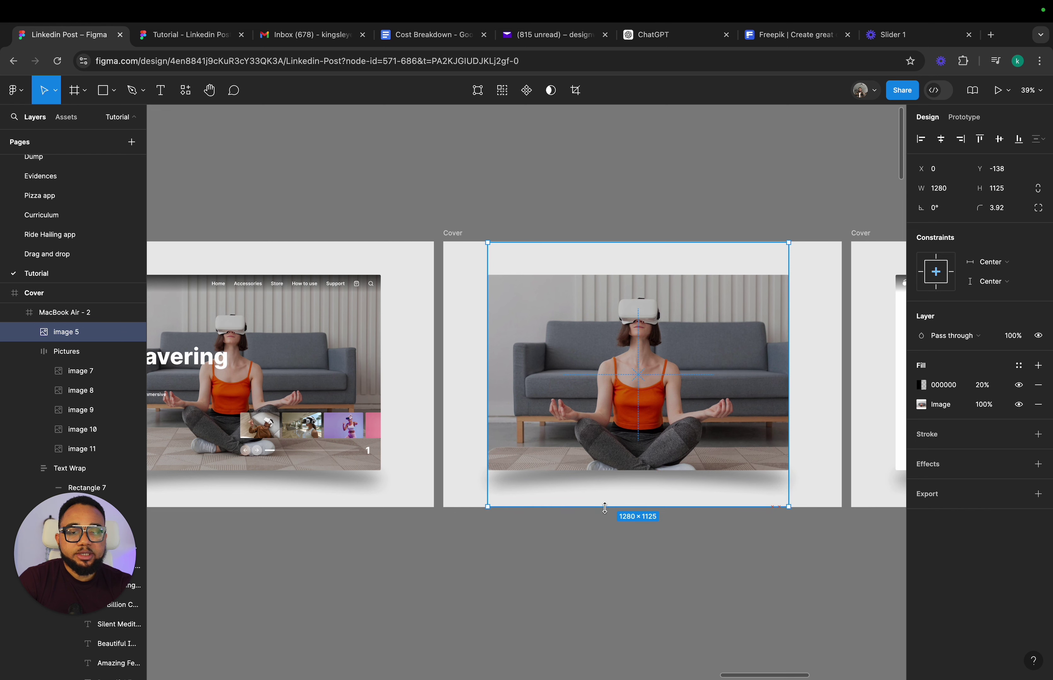
drag(487, 483, 444, 483)
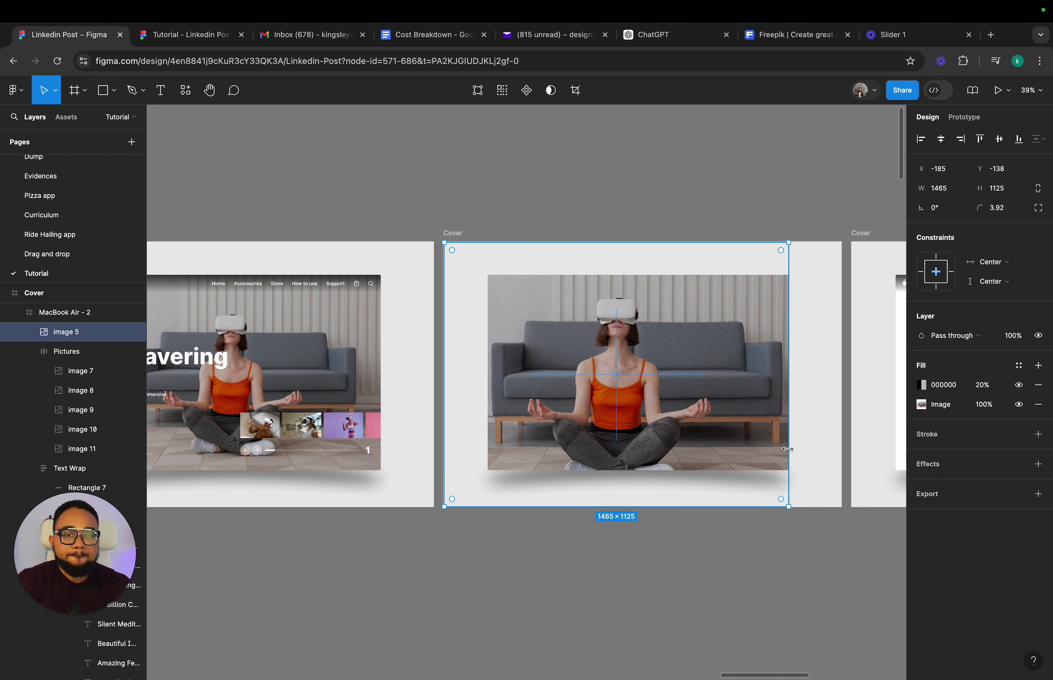
drag(787, 449, 840, 449)
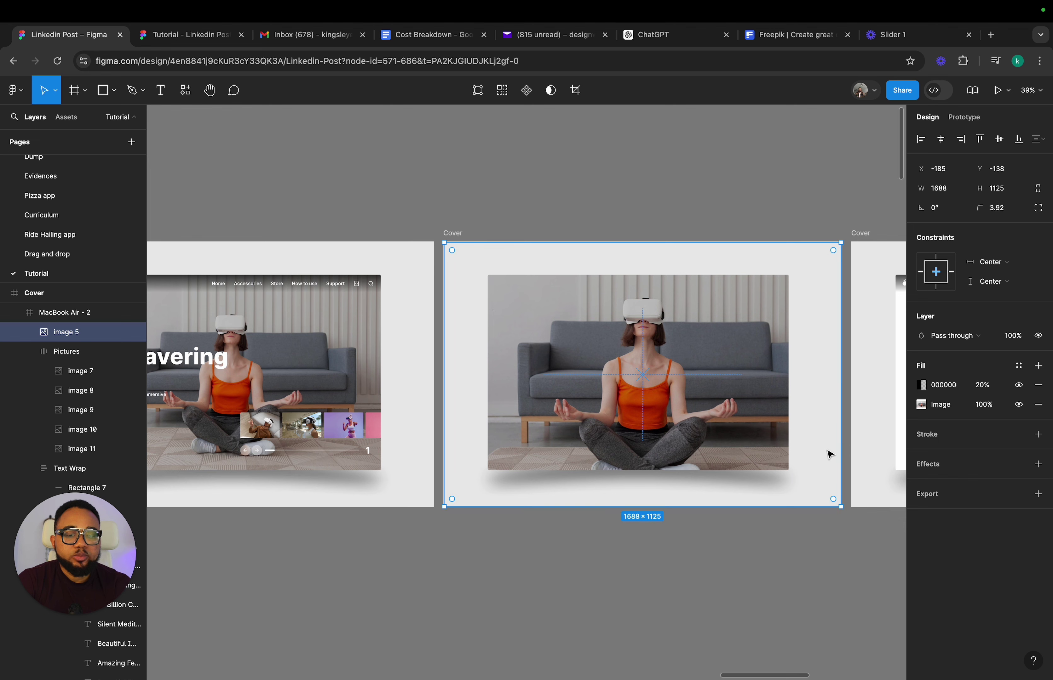
key([)
scroll(827, 453, right, 5)
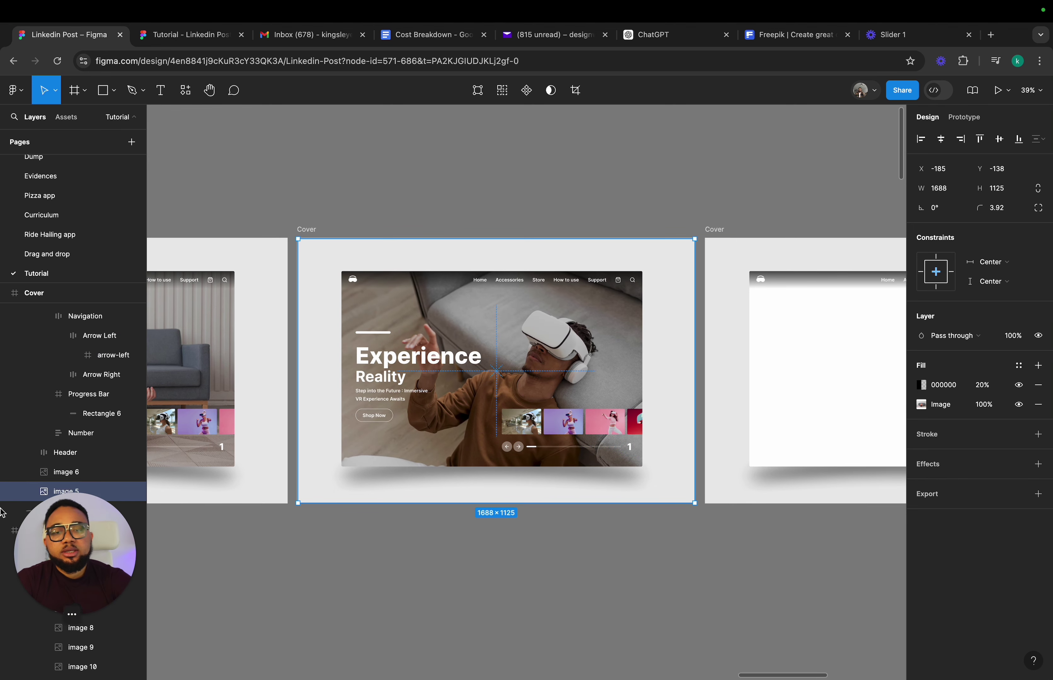
- Delete the old thumbnails, images 12–16, from the right slide's picture row
scroll(745, 448, right, 6)
scroll(750, 445, down, 1)
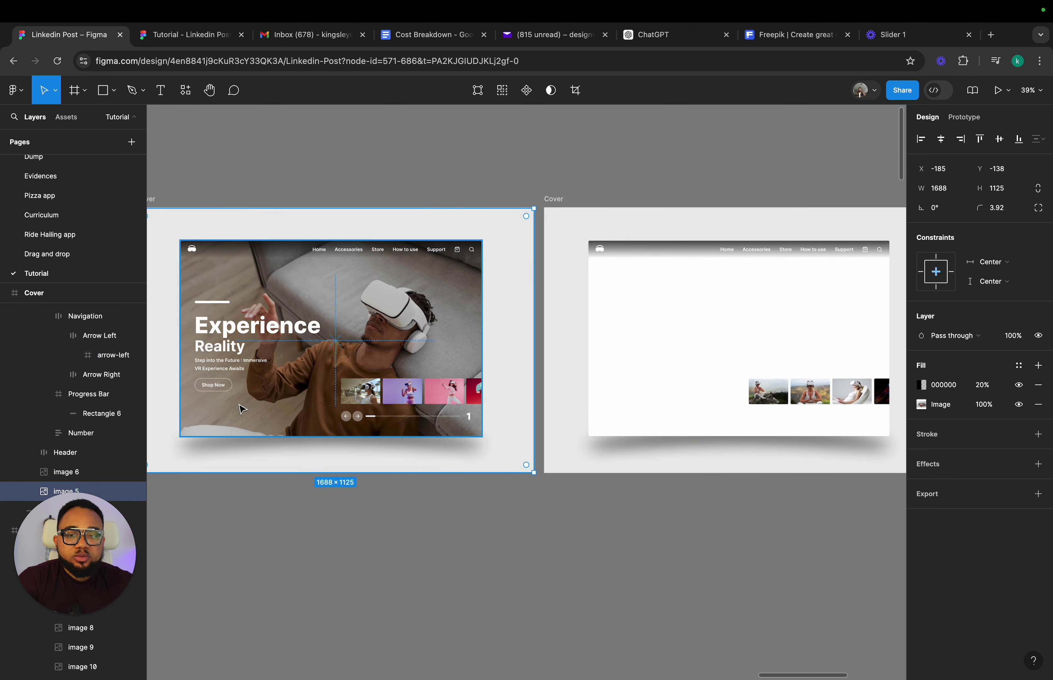
double_click(774, 397)
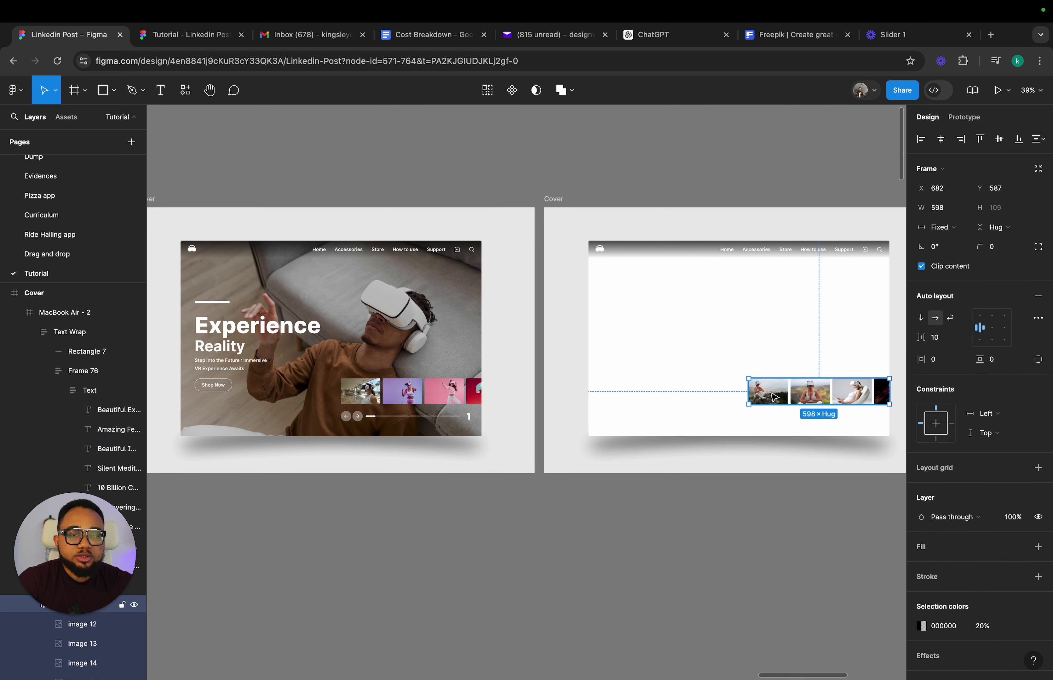
click(774, 396)
shift+click(809, 394)
shift+click(851, 394)
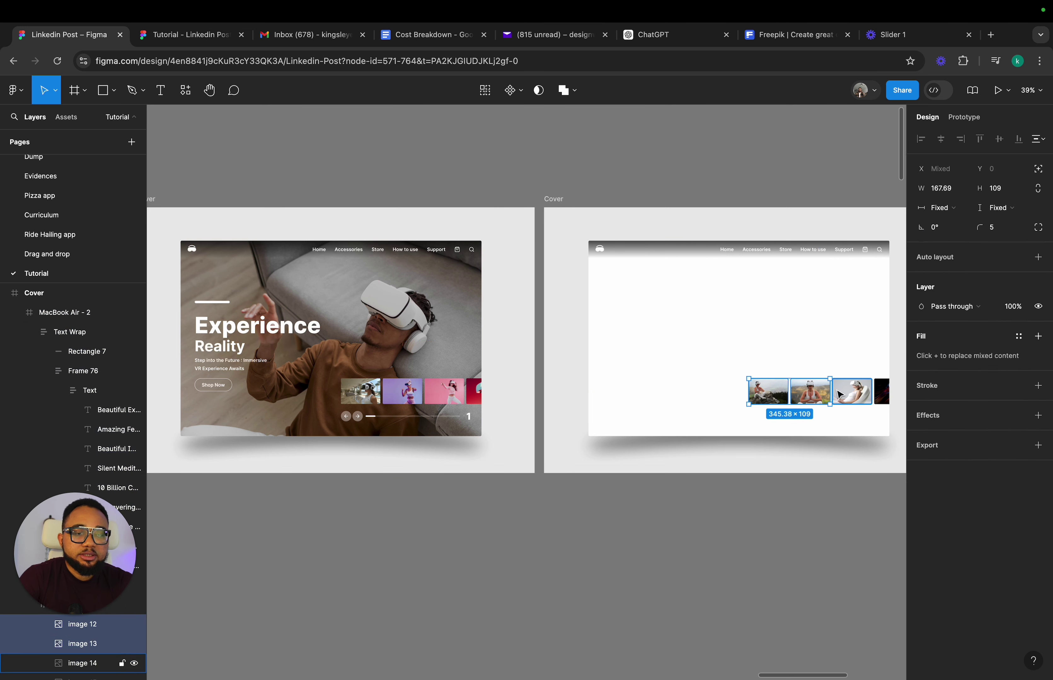
shift+click(887, 394)
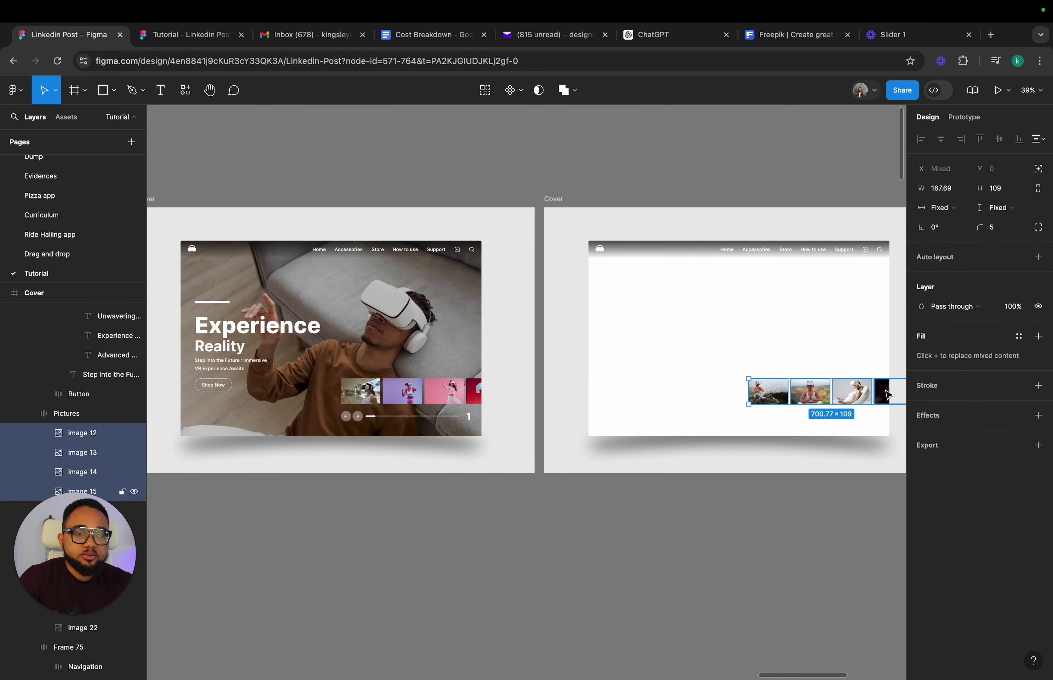
key(Delete)
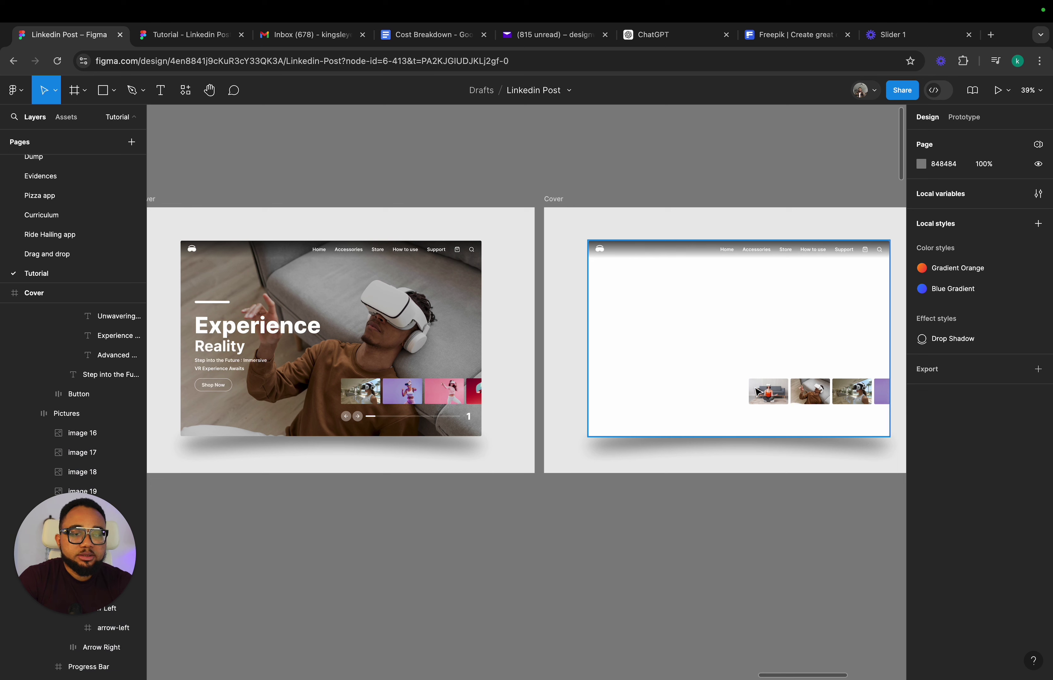
click(773, 394)
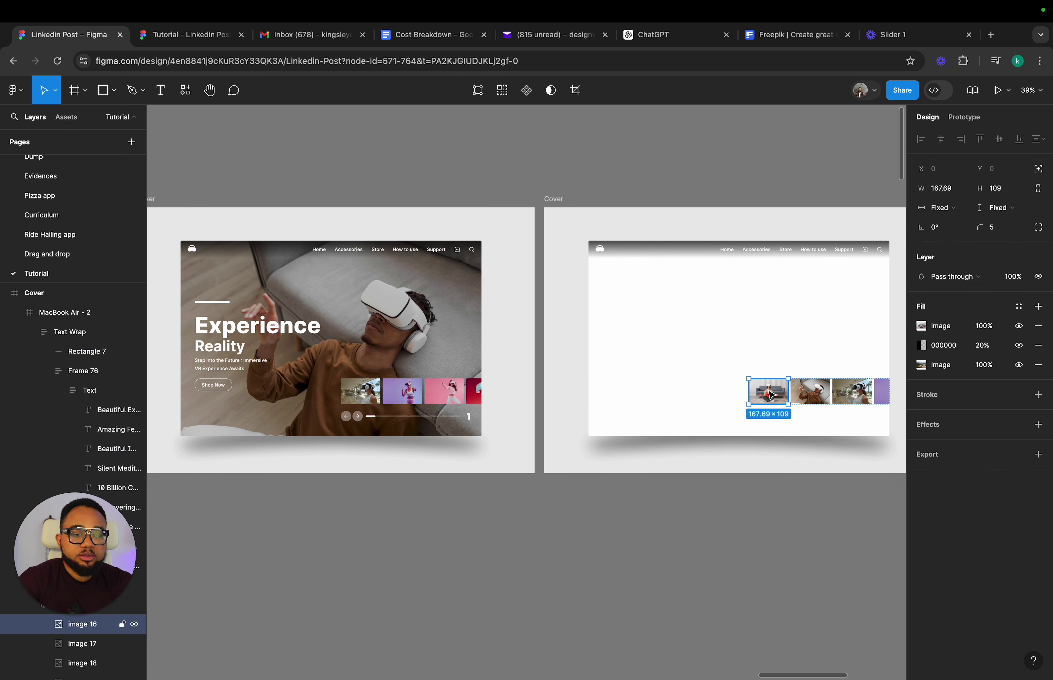
key(Delete)
- Drag the first remaining thumbnail, image 17, out of the Pictures row onto the slide
click(783, 397)
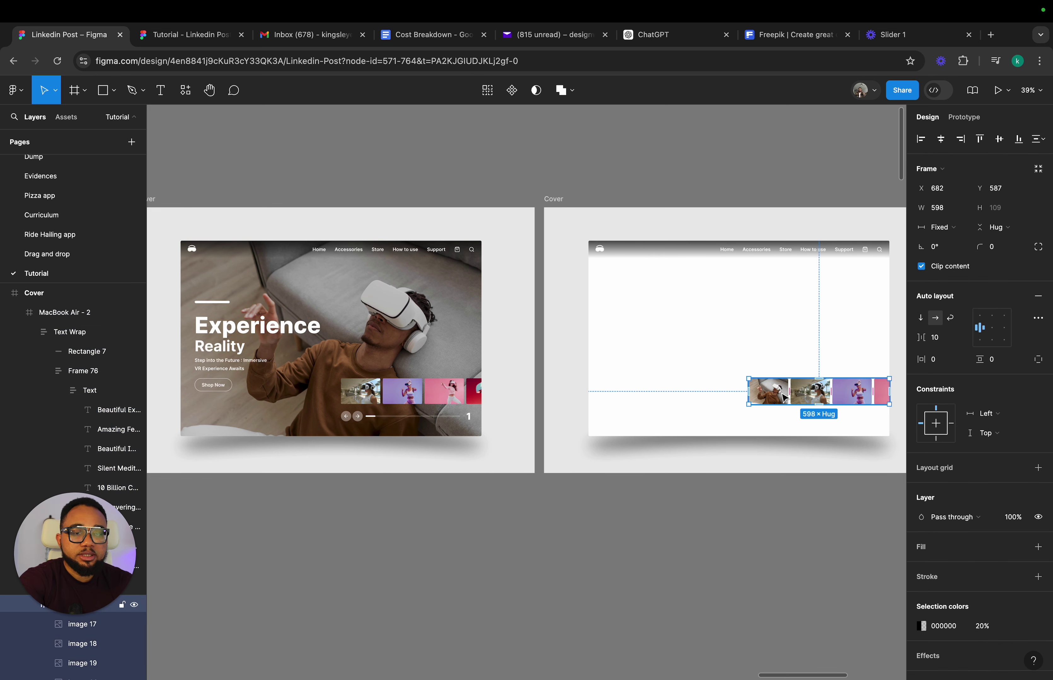
click(783, 397)
click(785, 397)
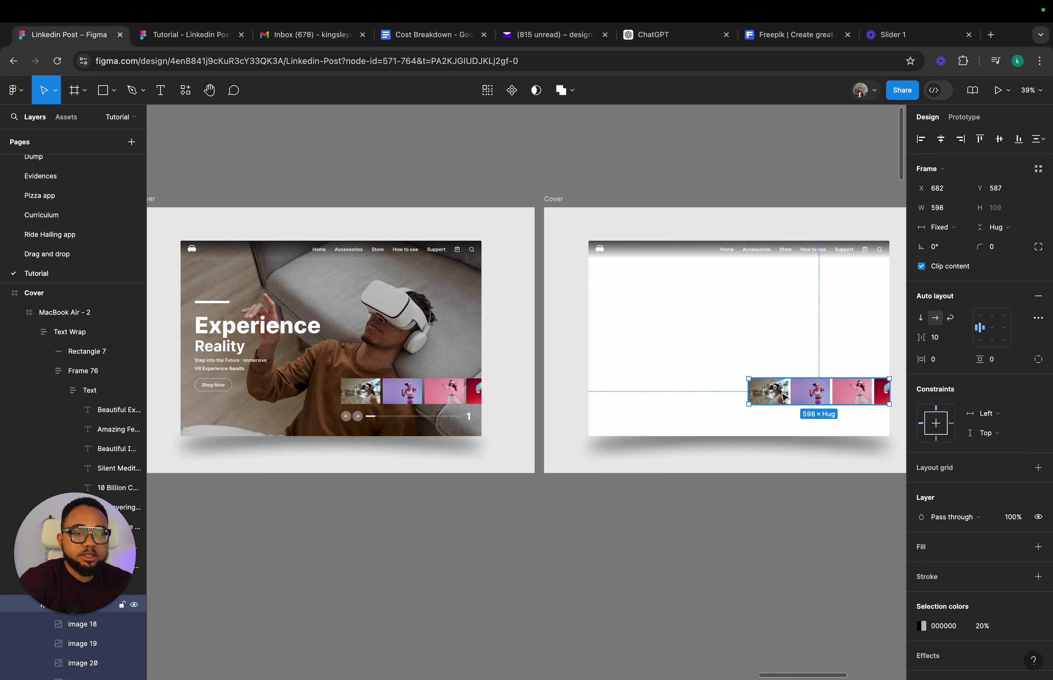
drag(774, 398, 806, 304)
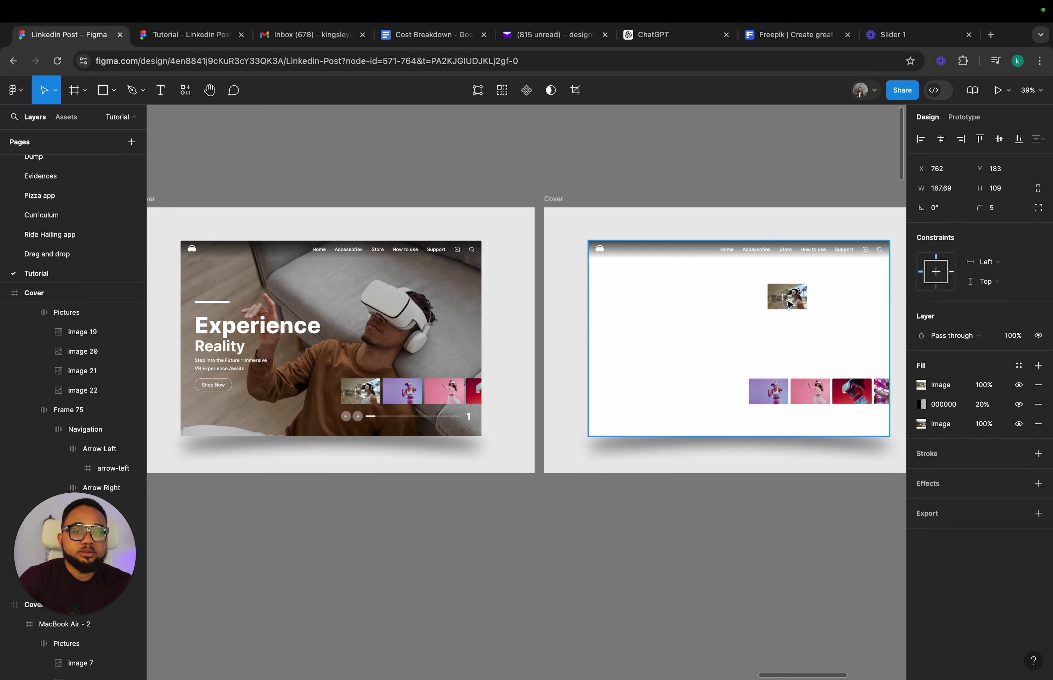
- Size the image to 1280×832, center it, and leave a single 20% black overlay fill
click(948, 196)
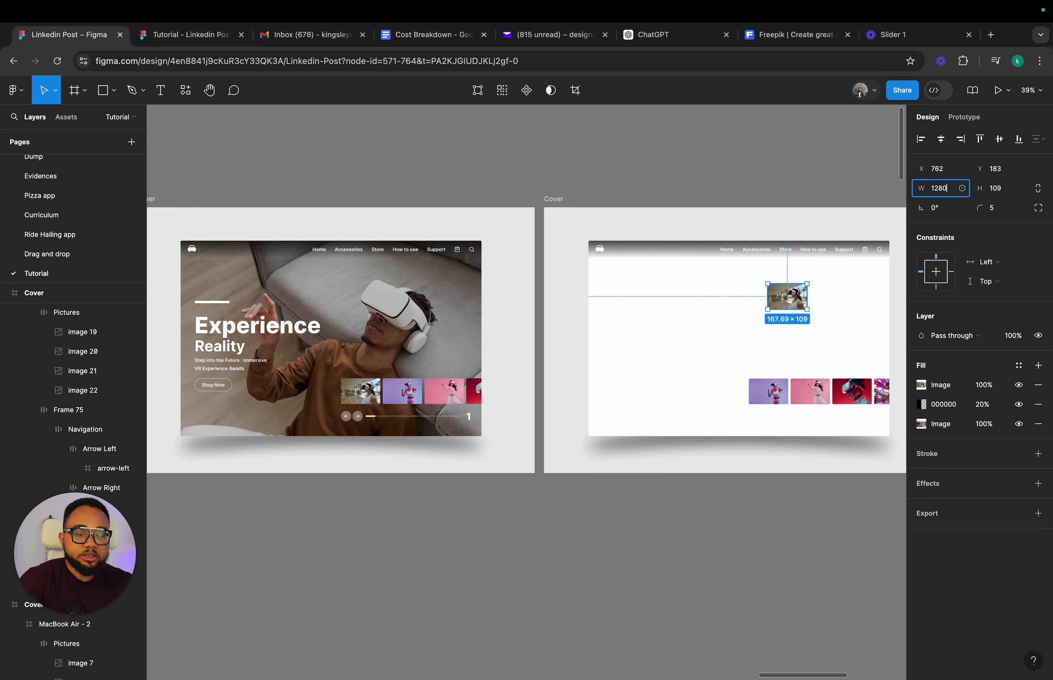
key(Return)
click(999, 189)
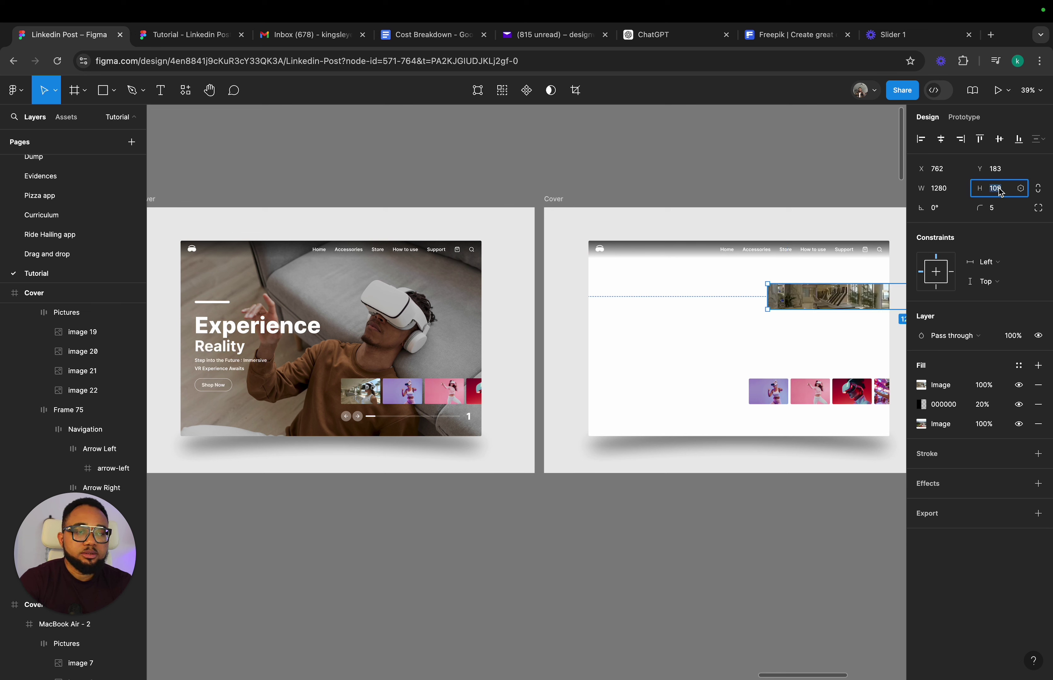
text(832)
key(Return)
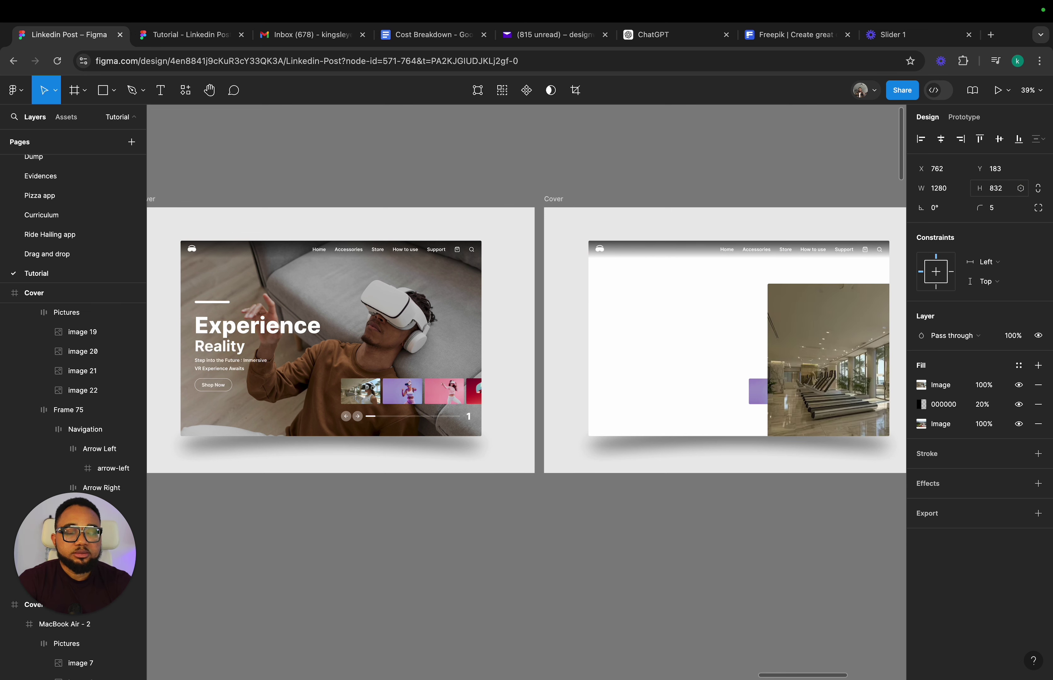
click(998, 139)
click(940, 138)
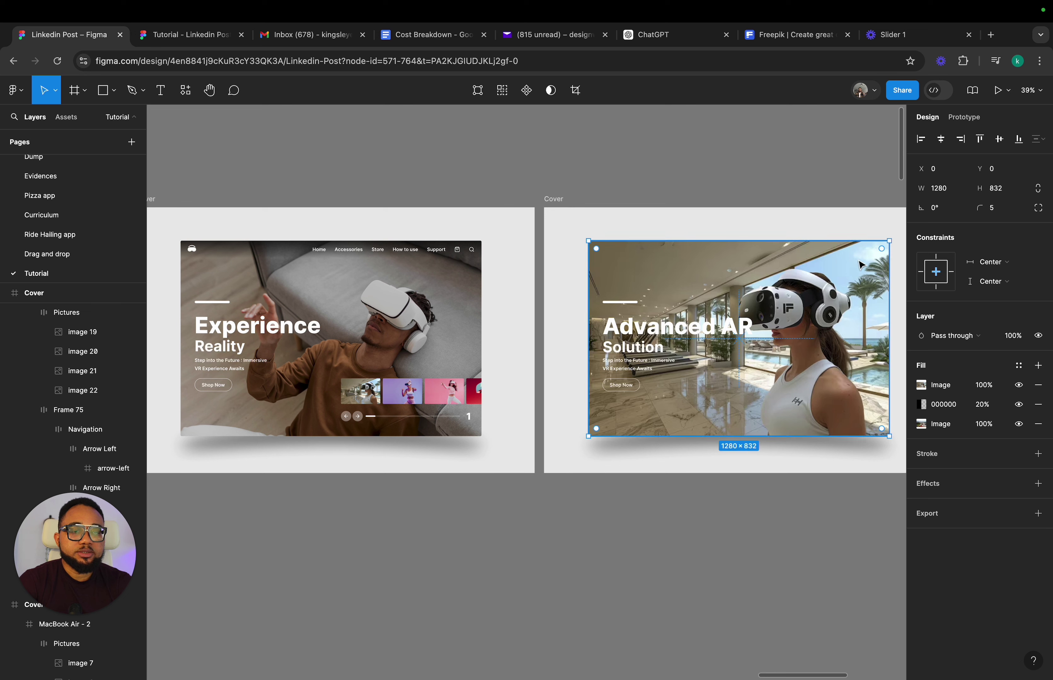
click(1038, 366)
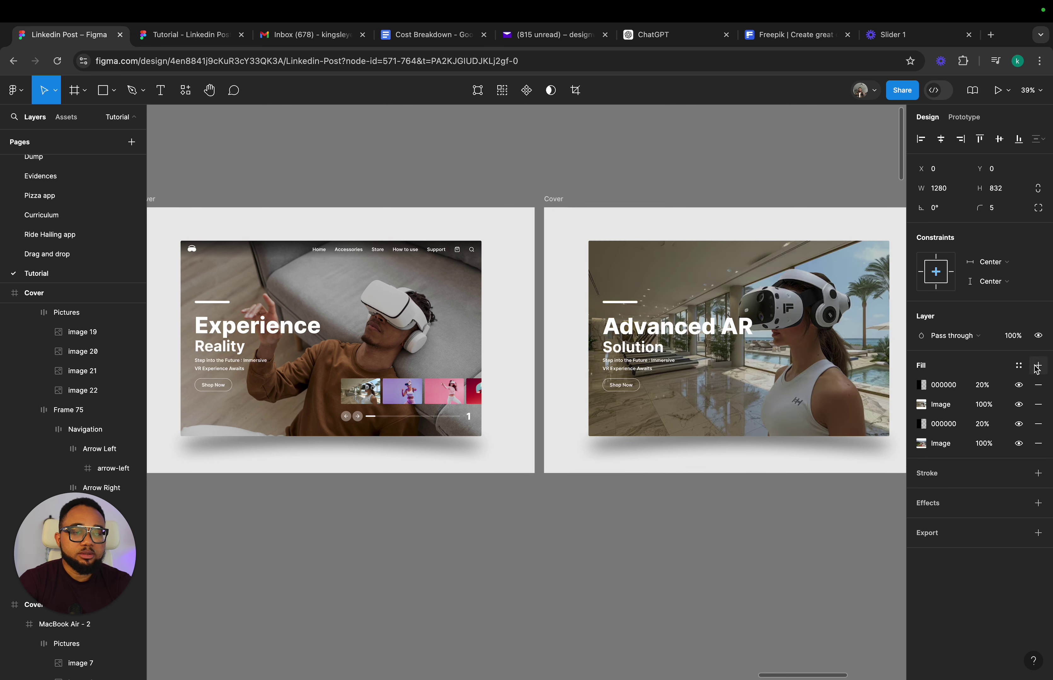
click(1038, 424)
click(1038, 424)
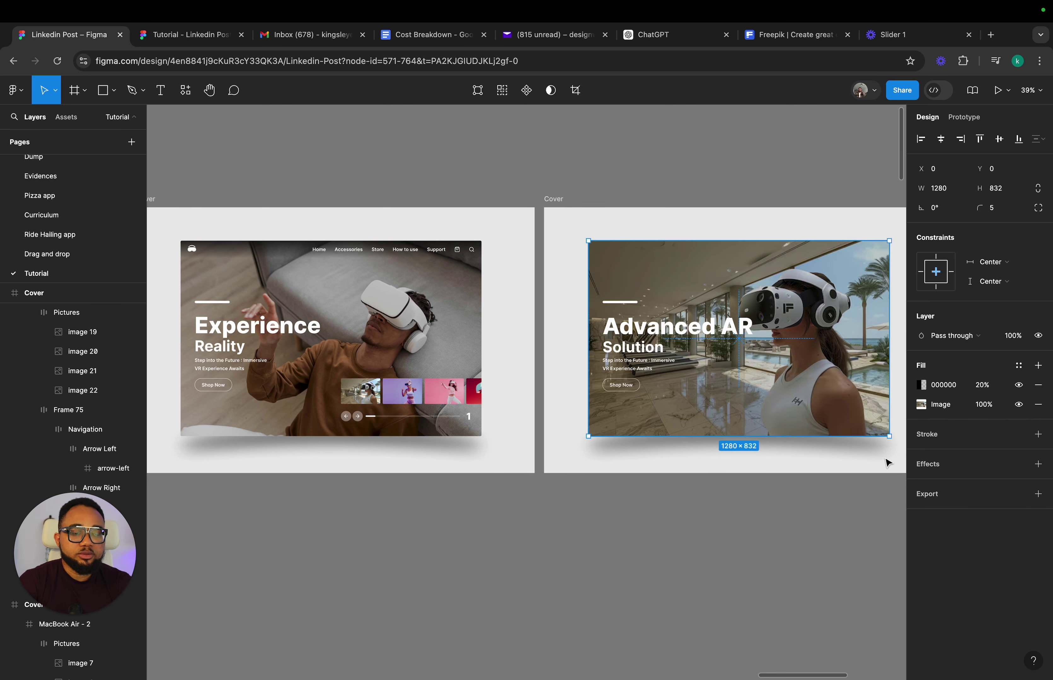
- Paste the navigation and thumbnail slider, then paste background image 6 into the right slide
key(ctrl+v)
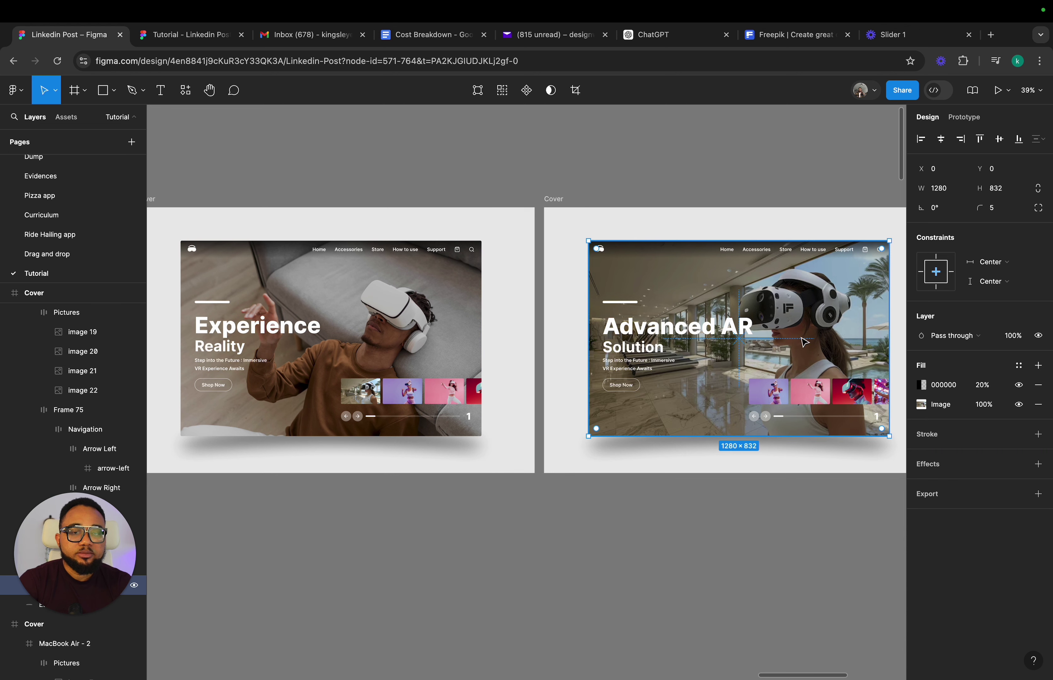
click(371, 325)
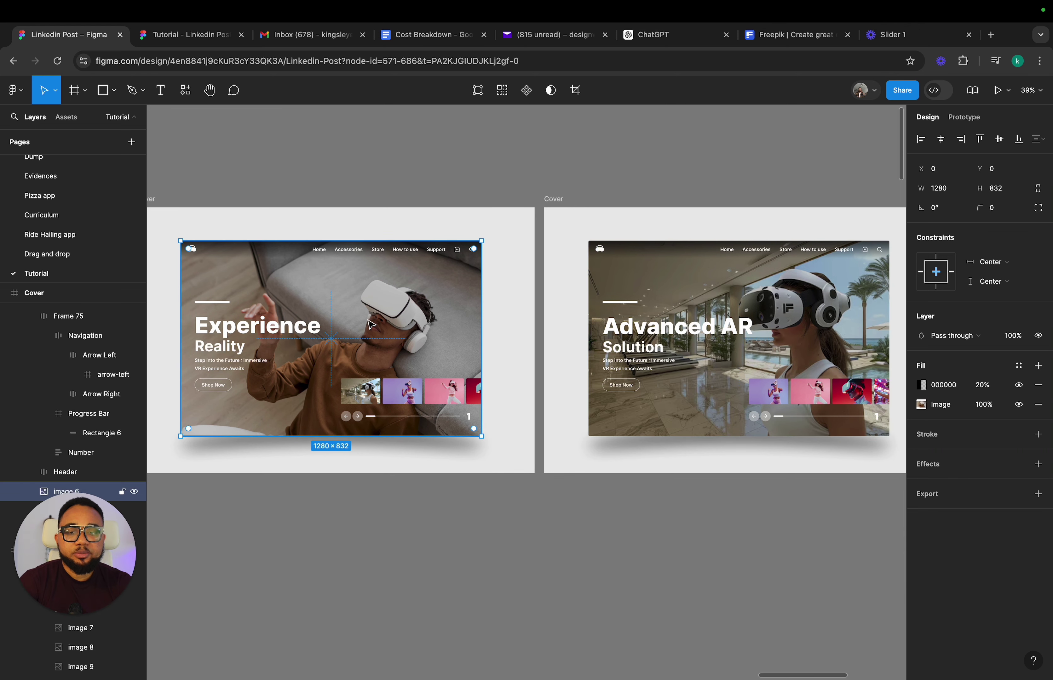
click(755, 289)
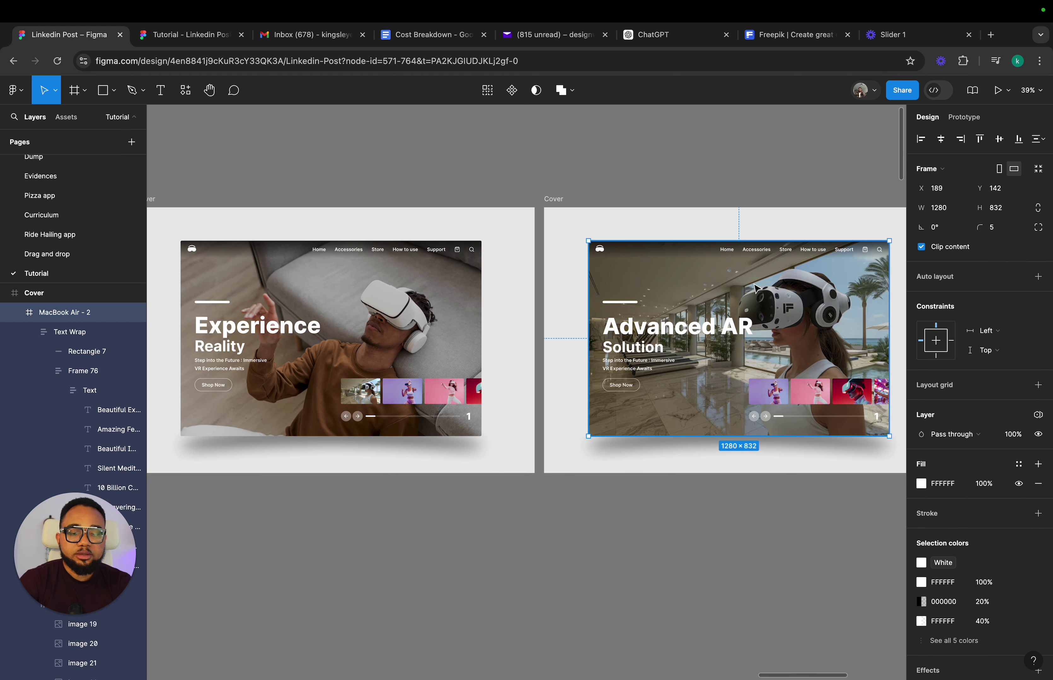
key(ctrl+v)
- Stretch image 6 to 1708×1125 to cover the slide and send it to the back
drag(729, 240, 727, 208)
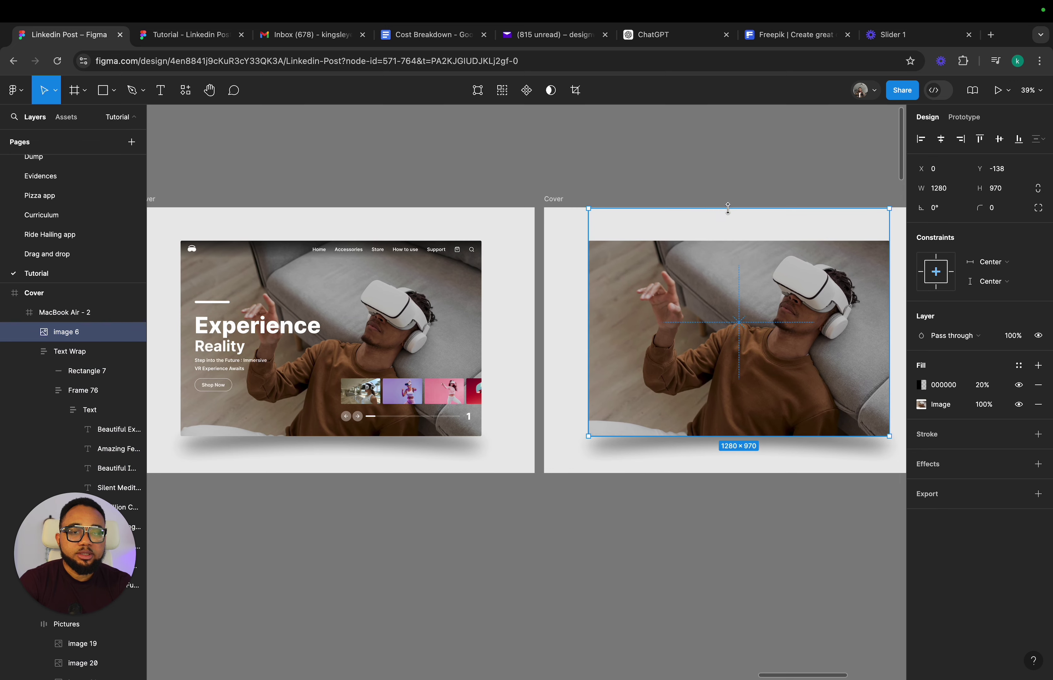
scroll(725, 212, right, 5)
scroll(725, 213, down, 2)
drag(721, 252, 774, 258)
drag(664, 399, 662, 437)
drag(419, 322, 373, 340)
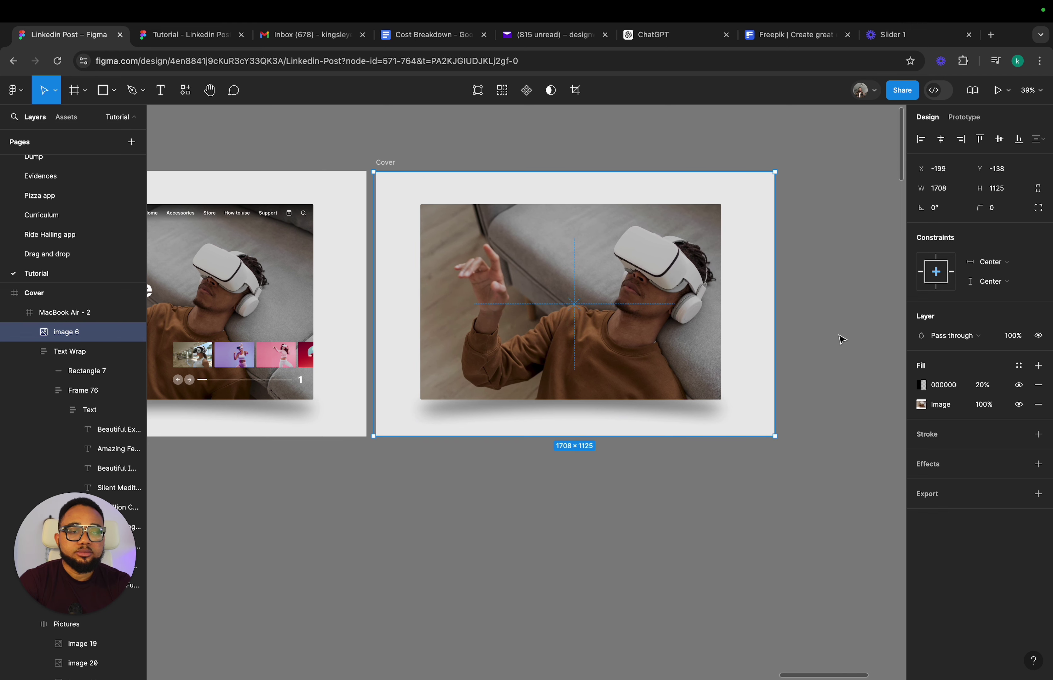
key(super+alt+bracketleft)
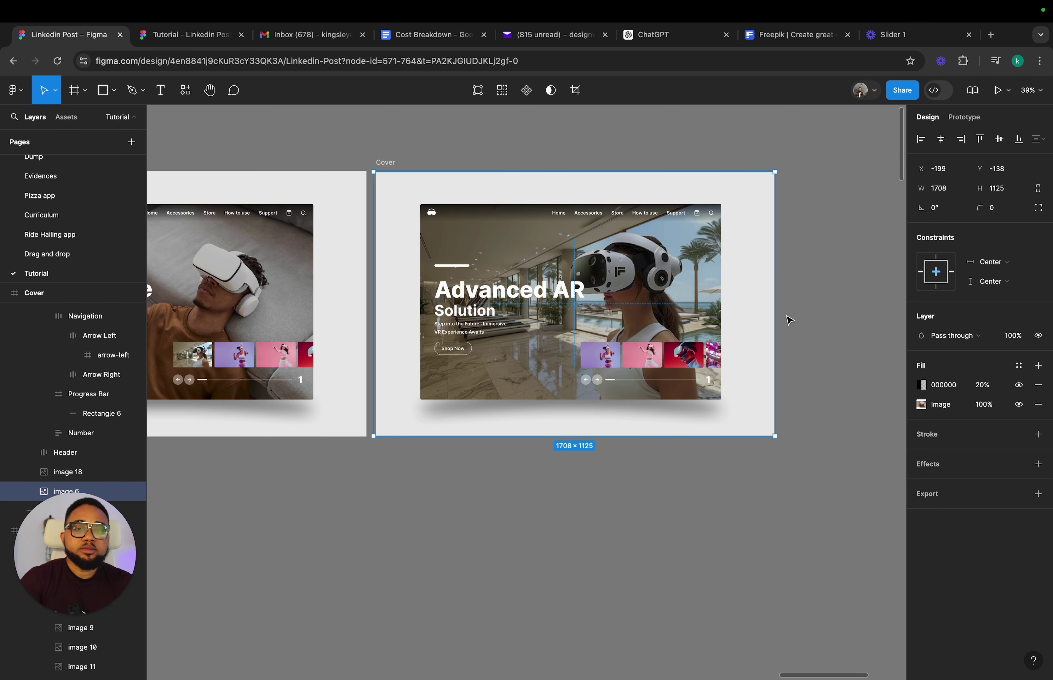
- Wrap the row of Cover slides in an auto layout with a 200 gap
scroll(789, 320, down, 10)
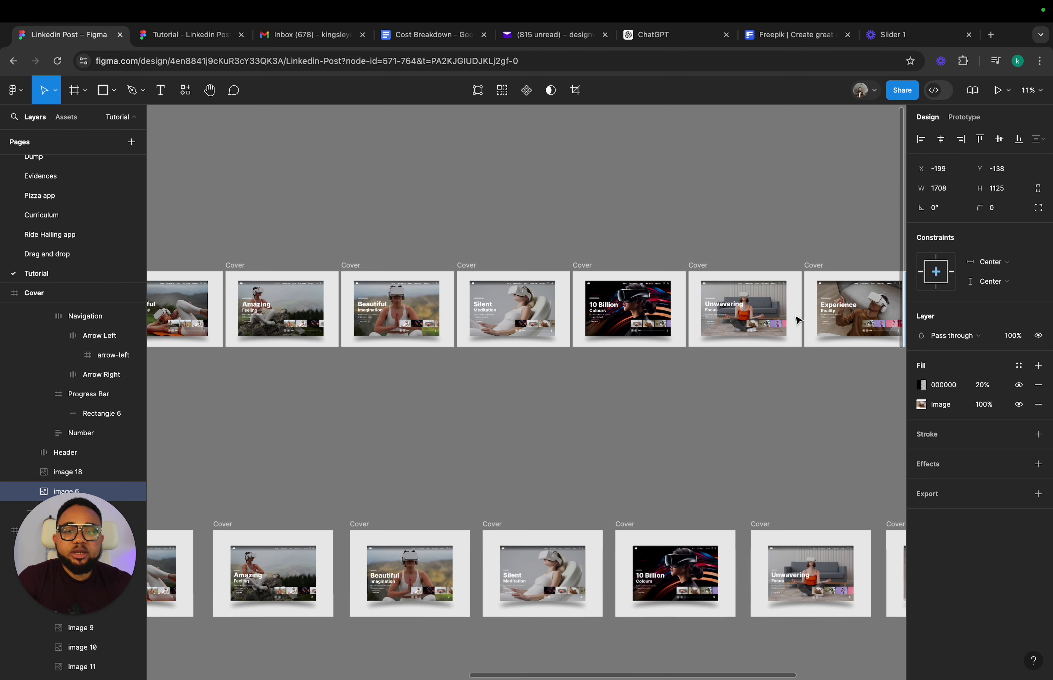
scroll(730, 354, left, 5)
scroll(730, 354, up, 3)
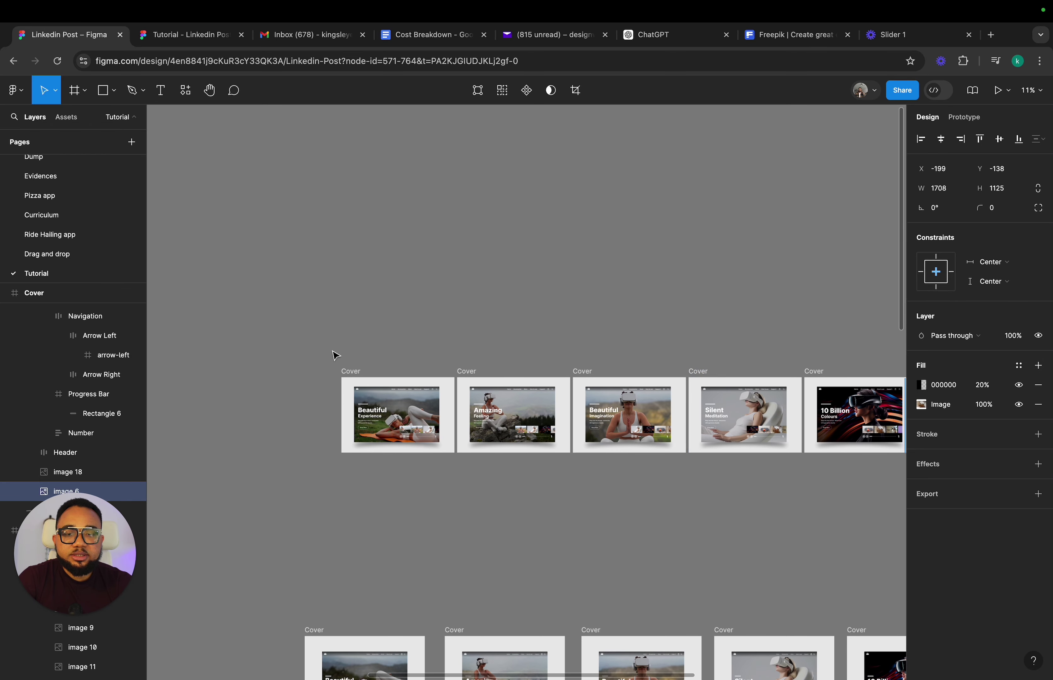
drag(335, 356, 651, 542)
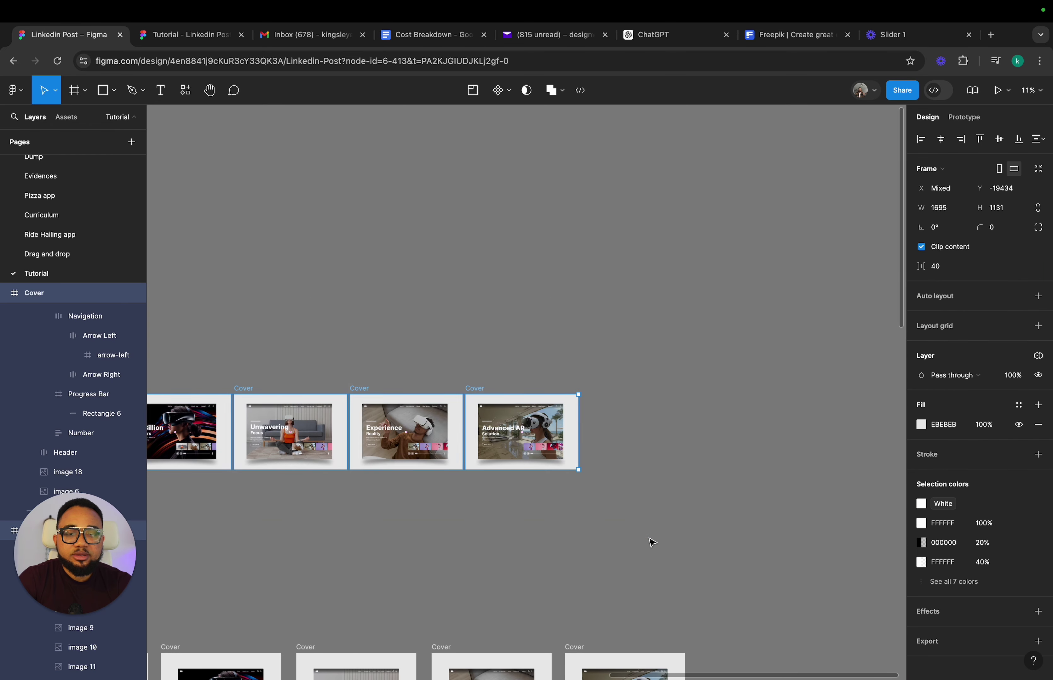
key(shift+a)
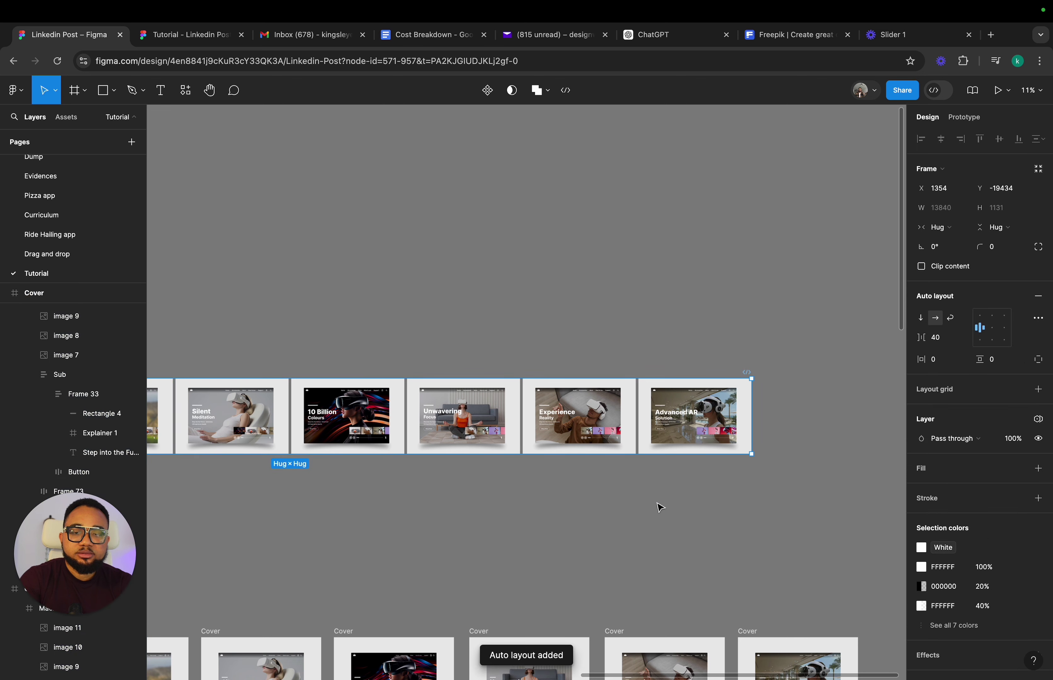
click(943, 338)
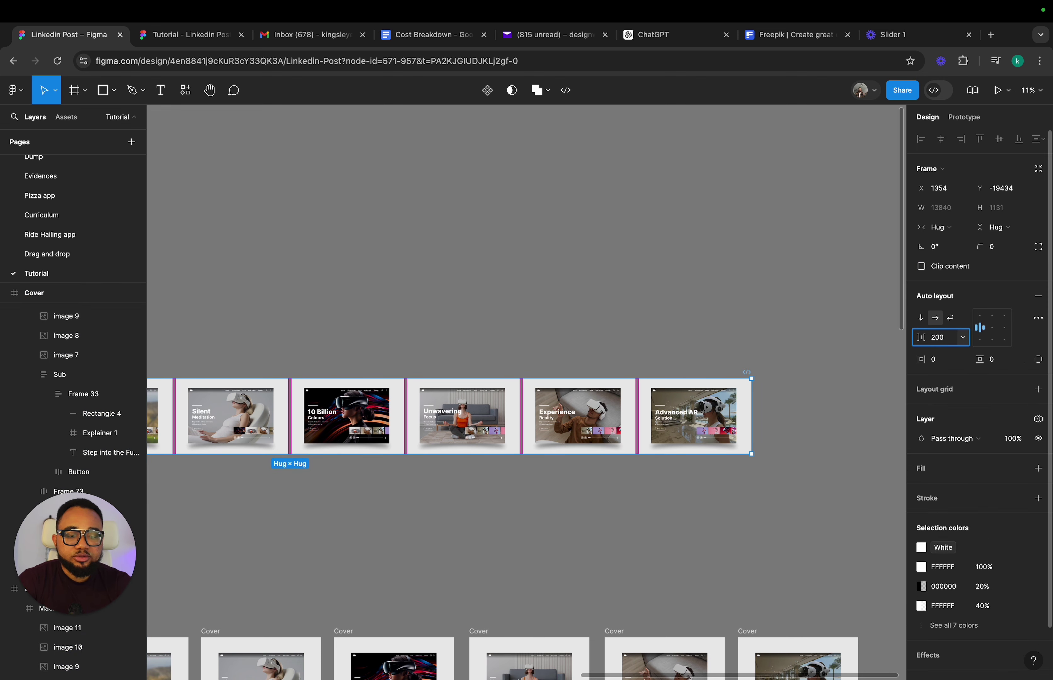
text(200)
key(Return)
scroll(743, 357, left, 5)
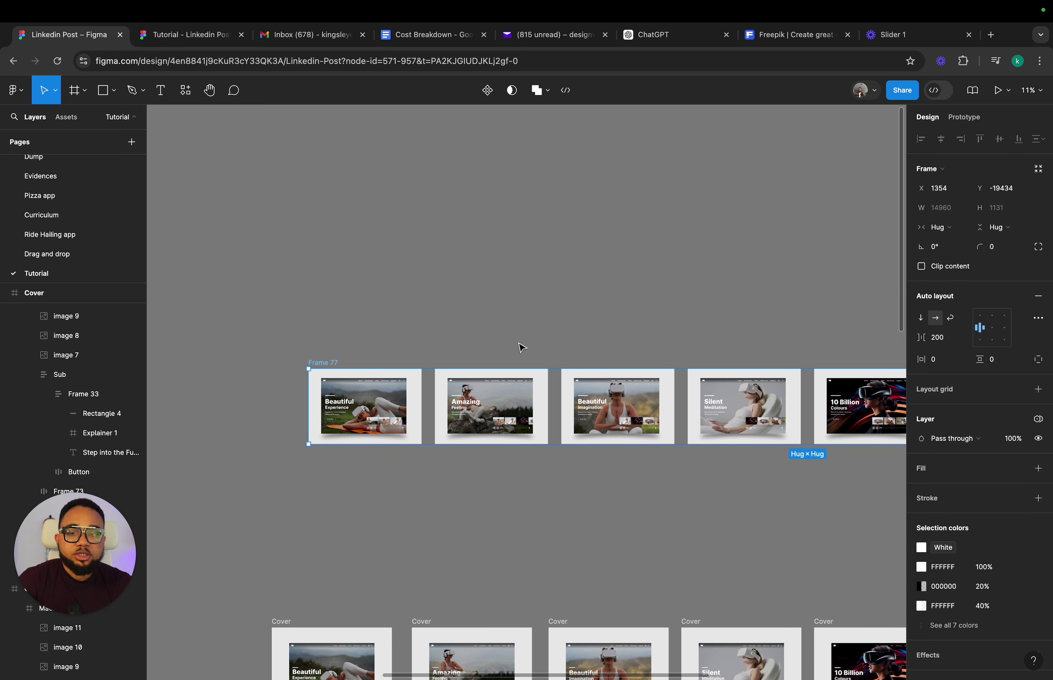
scroll(521, 348, up, 5)
- Ungroup the Frame 77 wrapper back into separate Cover slides
key(Escape)
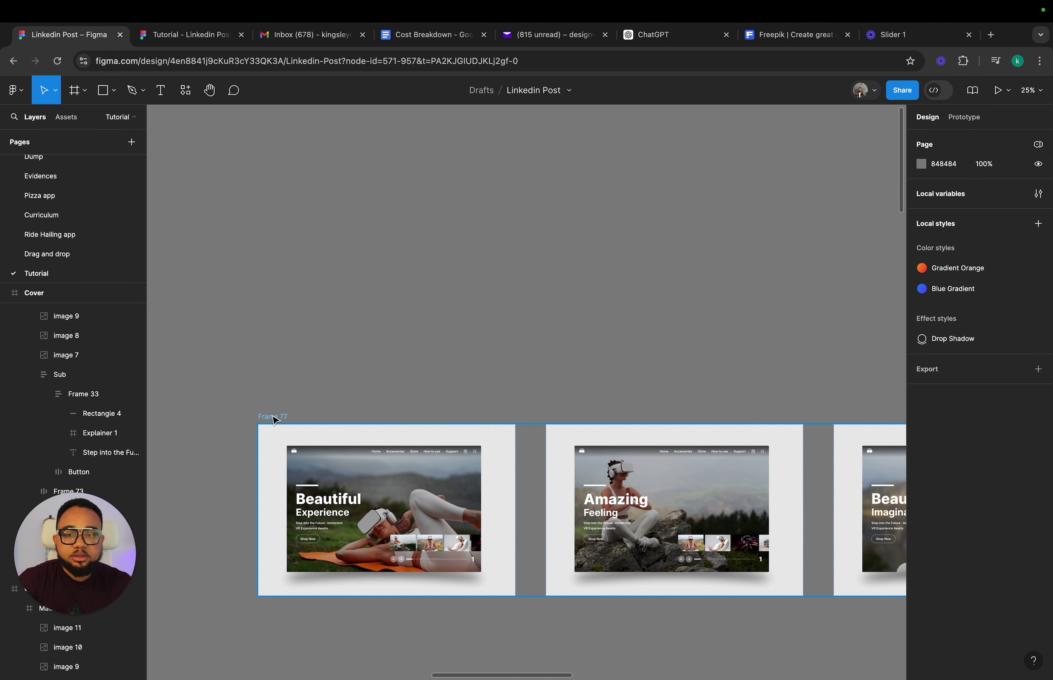
click(275, 419)
right_click(274, 419)
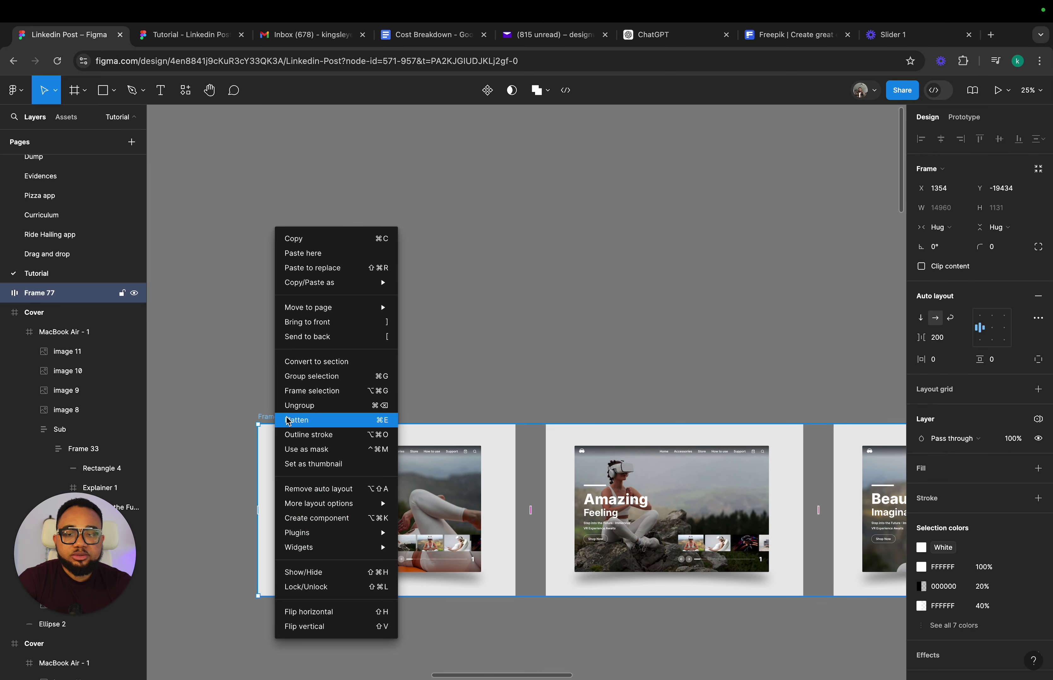
click(300, 406)
click(267, 378)
scroll(267, 378, down, 3)
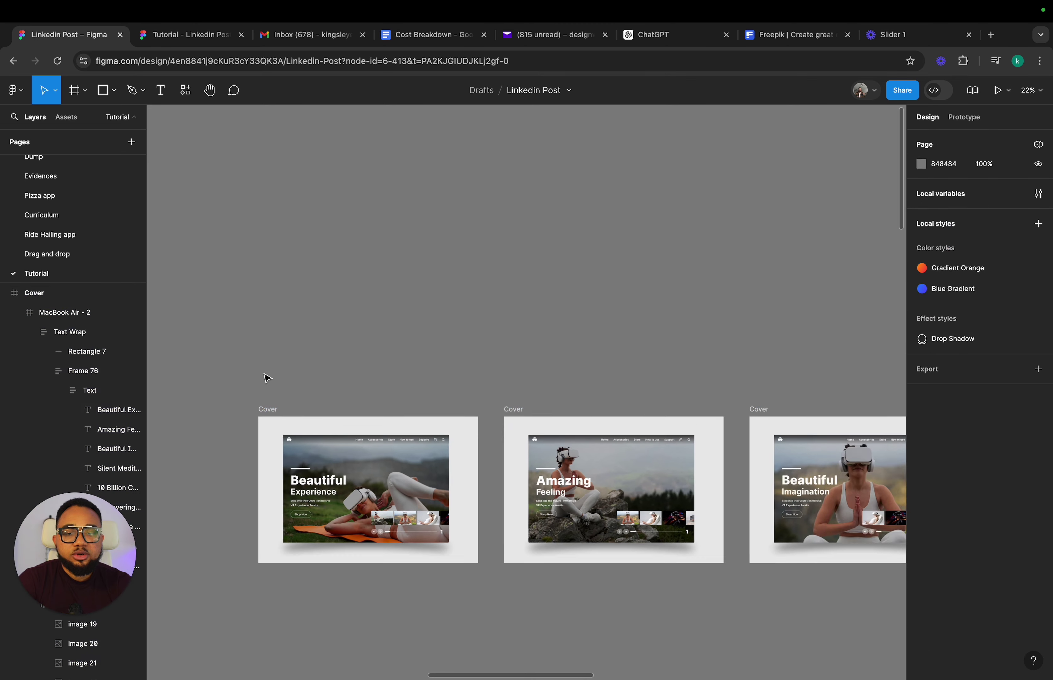
- Reselect all the Cover slides and widen the spacing between them to 278
drag(232, 380, 816, 596)
scroll(616, 597, right, 10)
scroll(815, 598, right, 5)
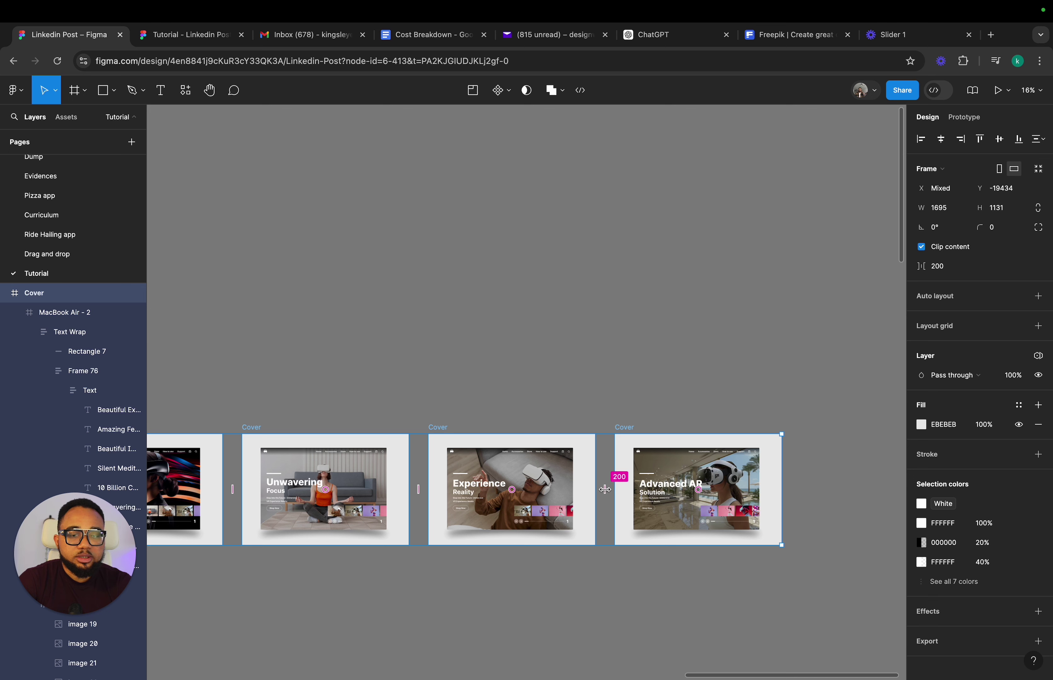
drag(605, 489, 654, 488)
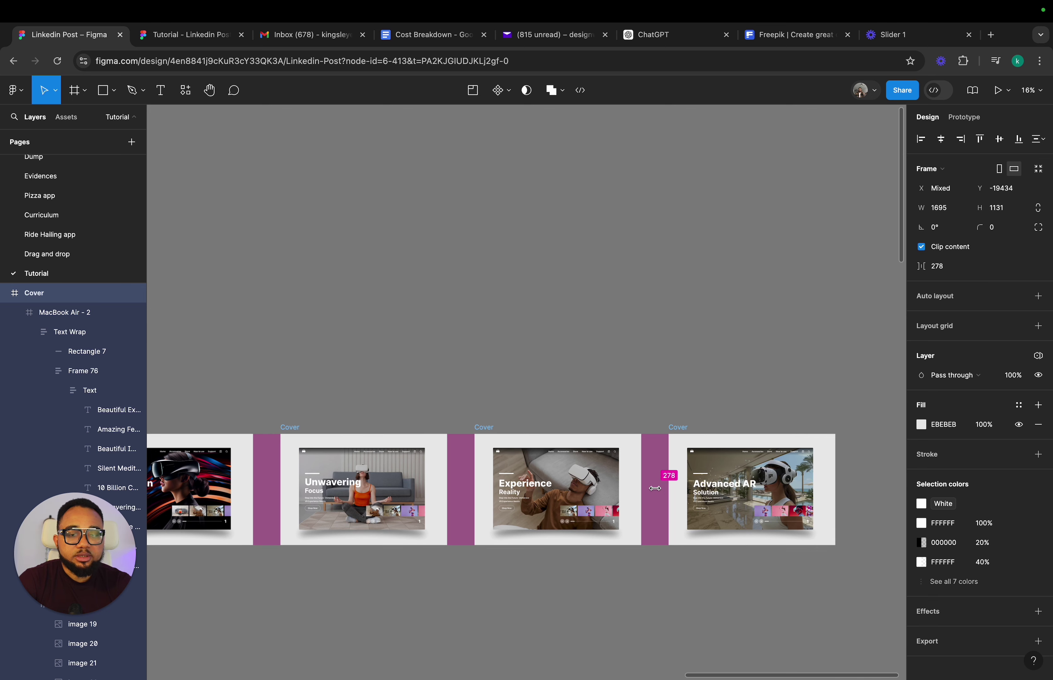
click(585, 364)
scroll(585, 364, left, 10)
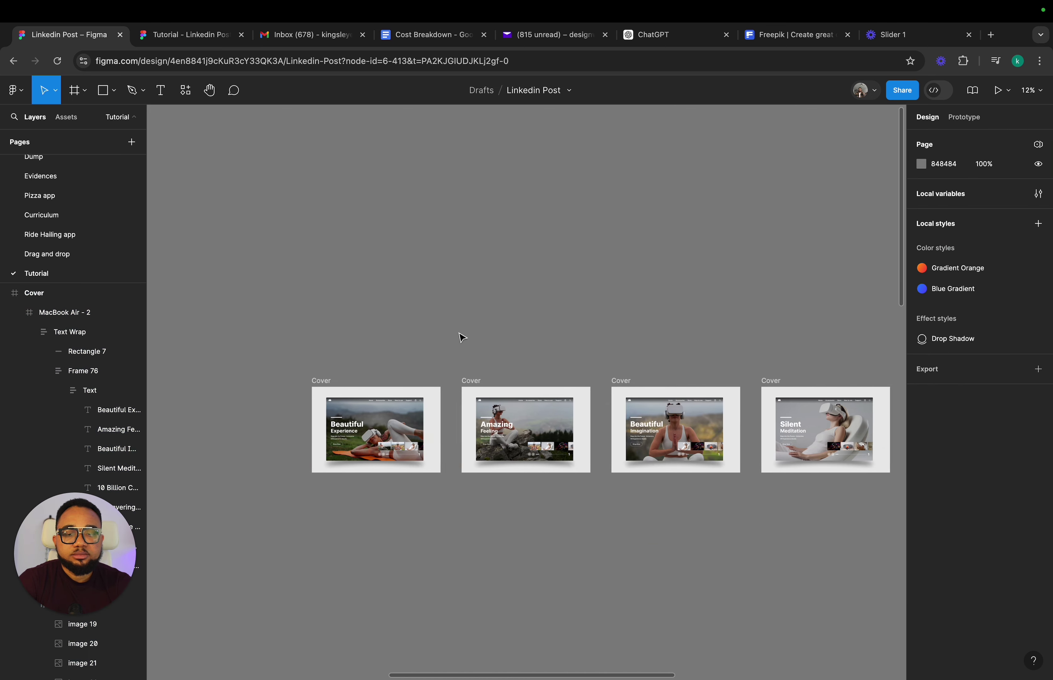
scroll(461, 338, up, 8)
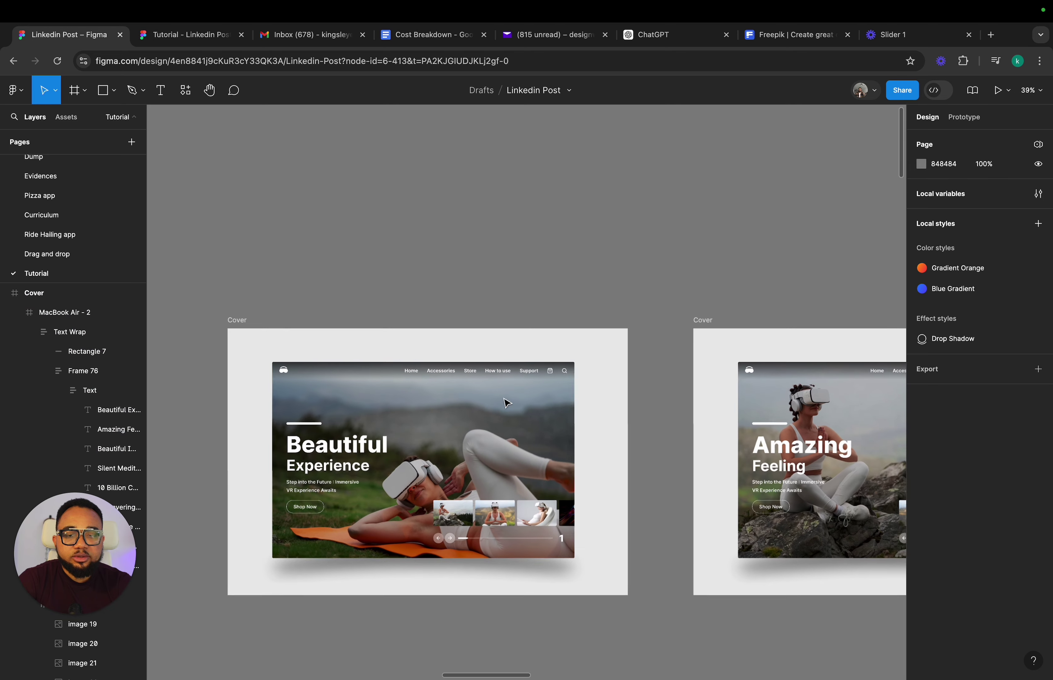
scroll(507, 402, up, 1)
- Remove auto layout from the Number counter, re-add vertical auto layout, and shift the column up
click(234, 319)
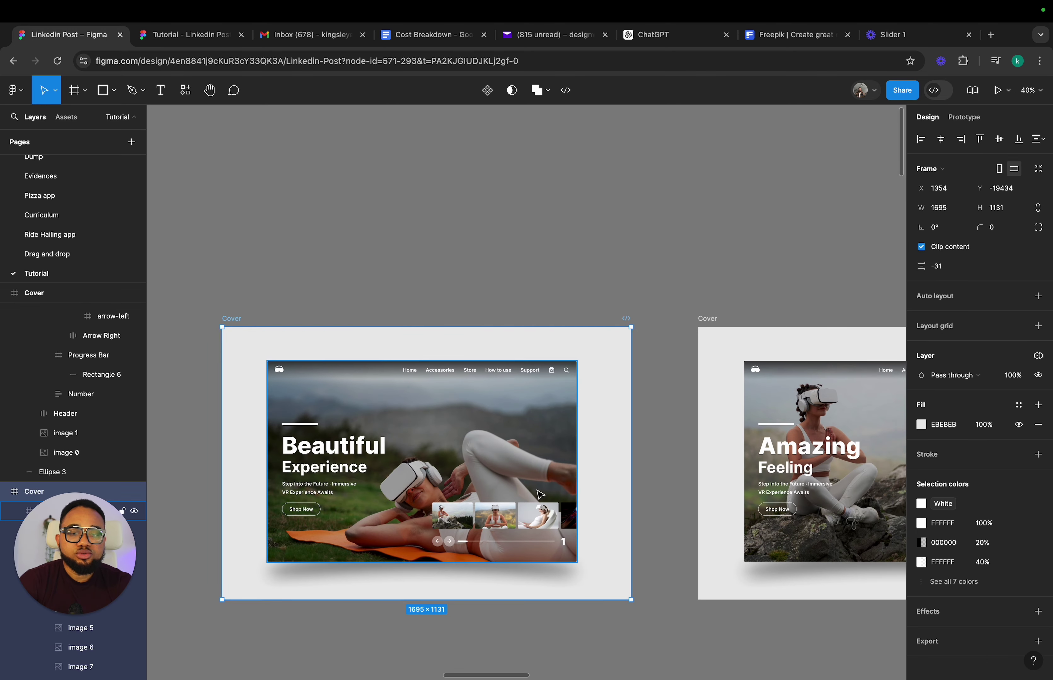
ctrl+scroll(554, 552, up, 5)
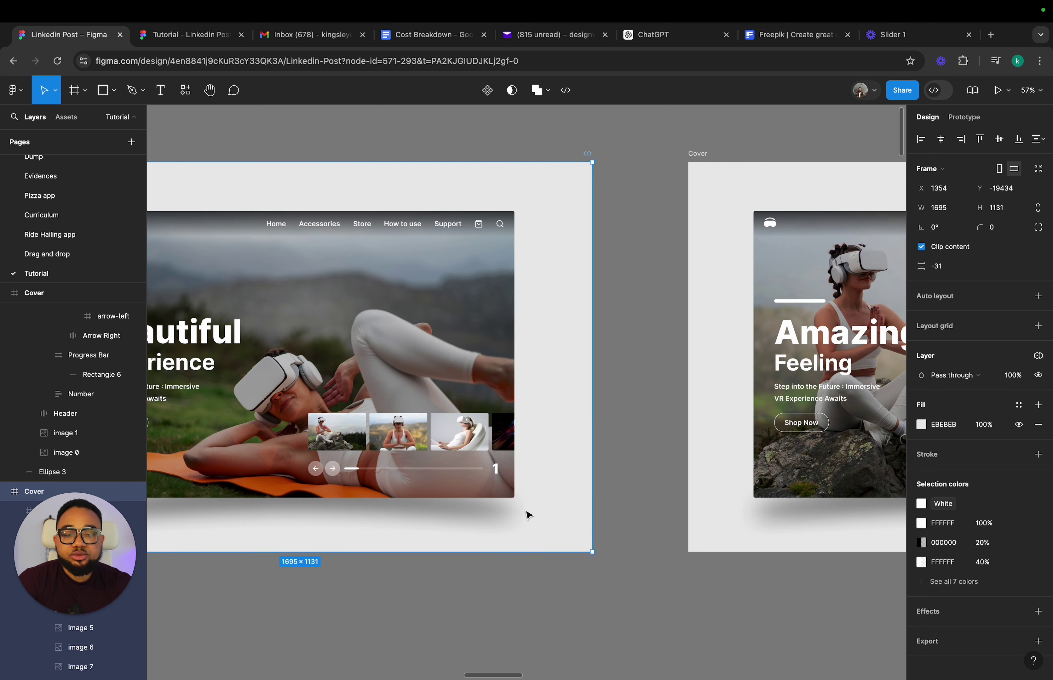
click(500, 478)
click(497, 478)
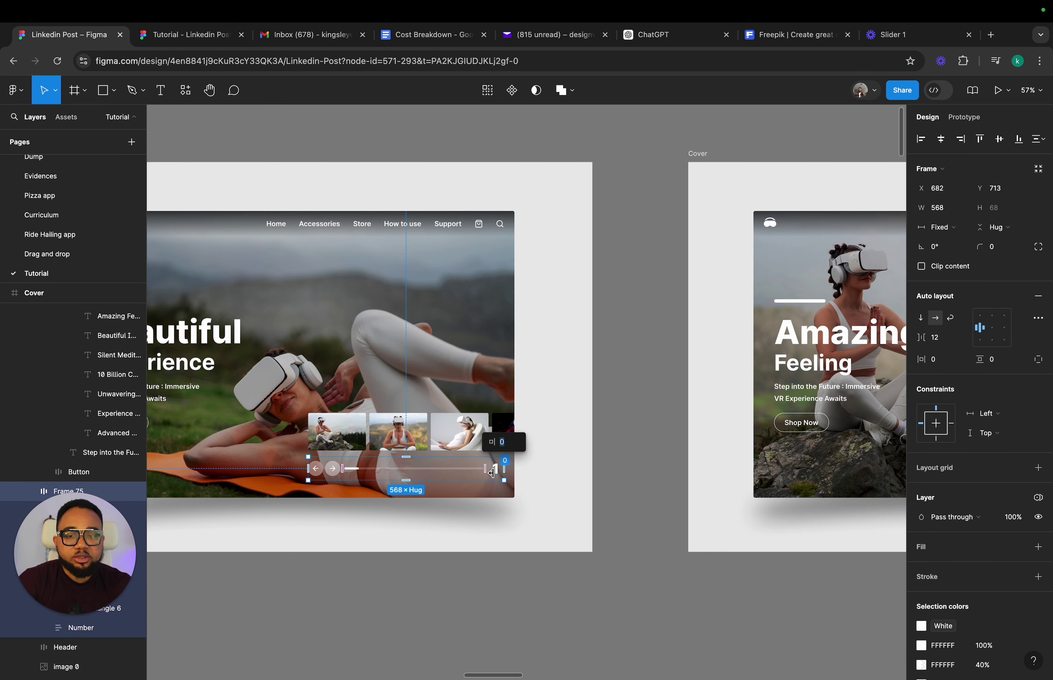
click(495, 476)
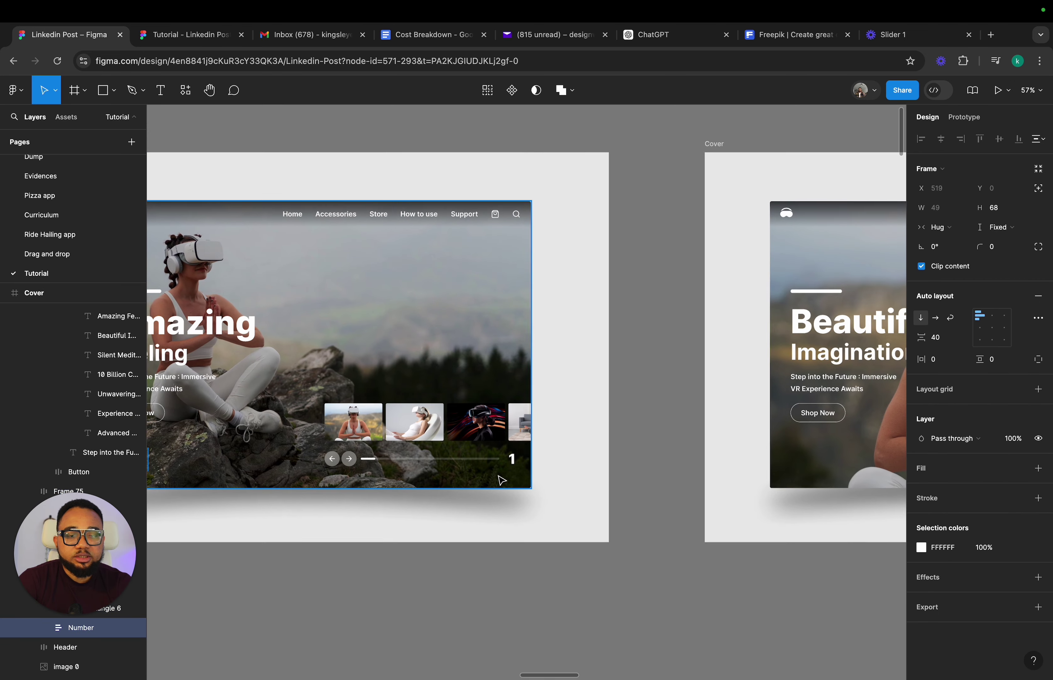
key(shift+Return)
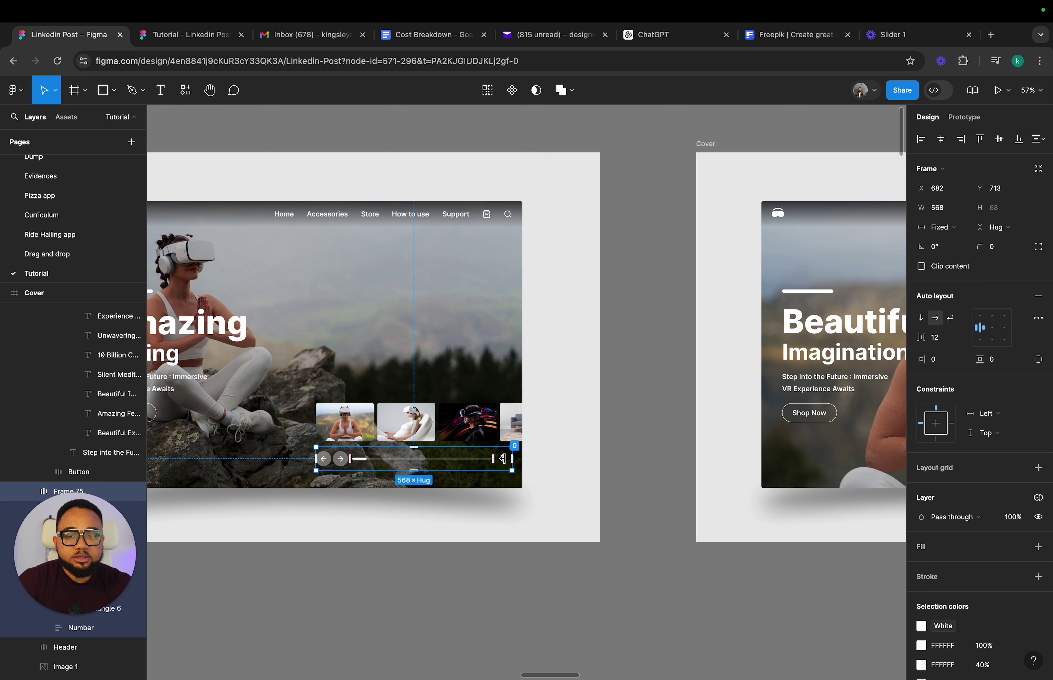
click(501, 459)
right_click(501, 461)
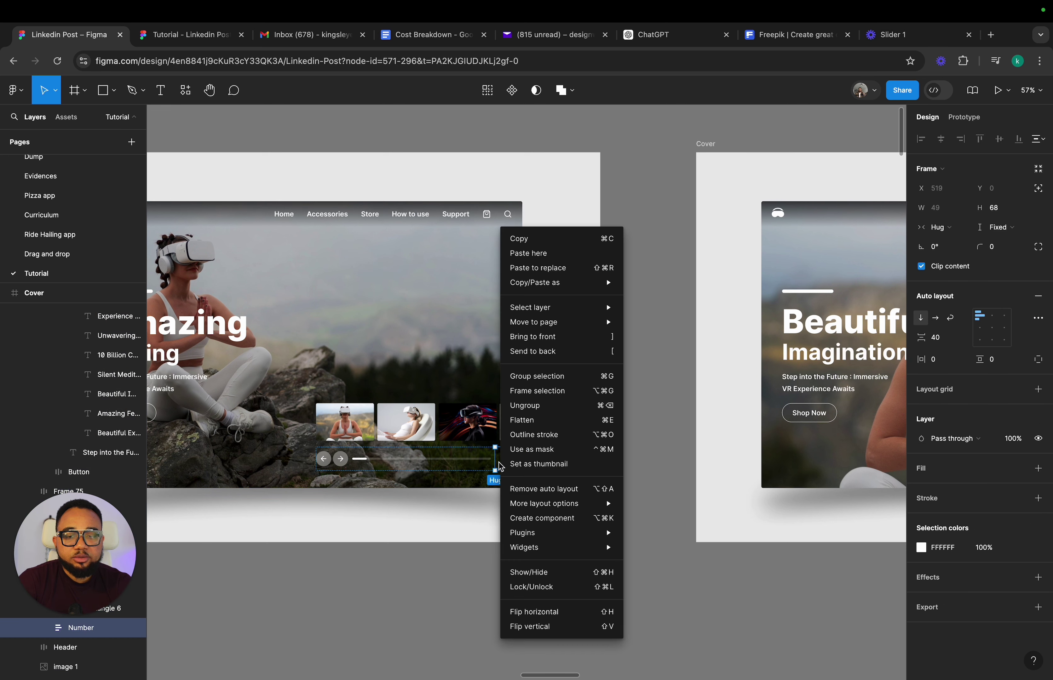
click(524, 488)
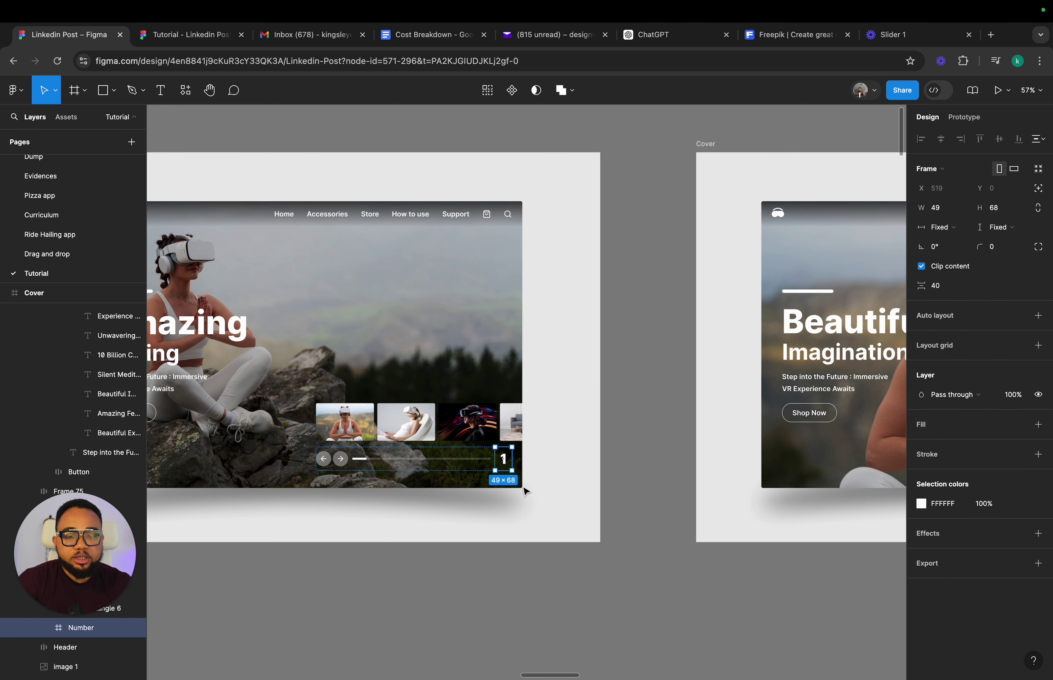
key(shift+a)
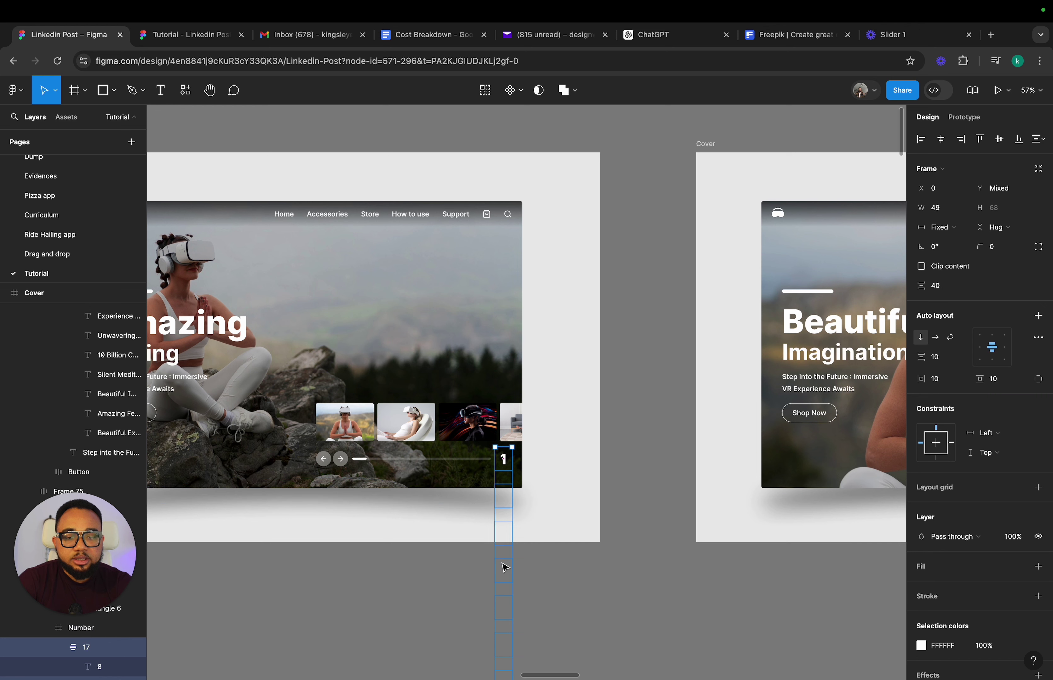
drag(504, 575, 502, 540)
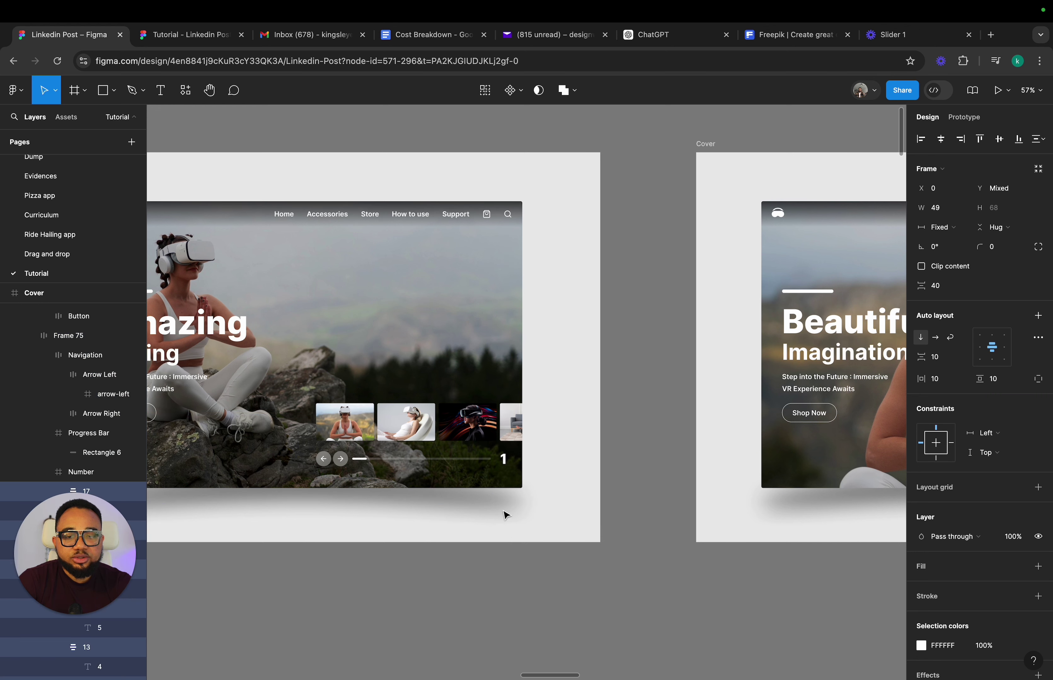
- Shift the first counter to 2, then rebuild the Beautiful Imagination counter as a shifted vertical number column
drag(504, 538, 505, 502)
scroll(587, 520, right, 10)
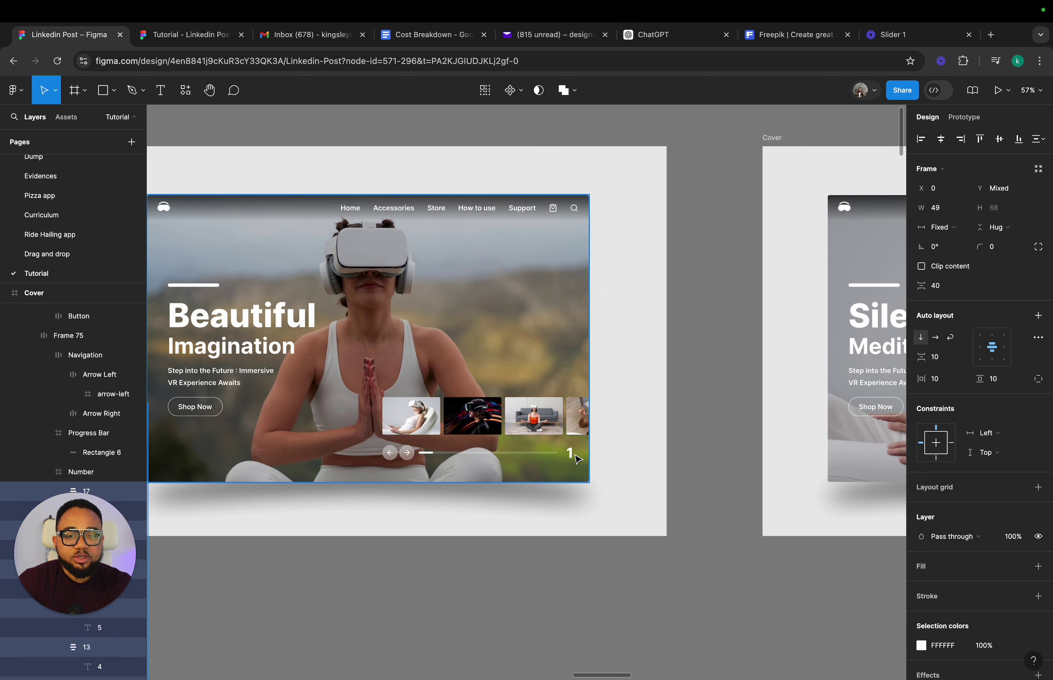
click(577, 460)
double_click(573, 461)
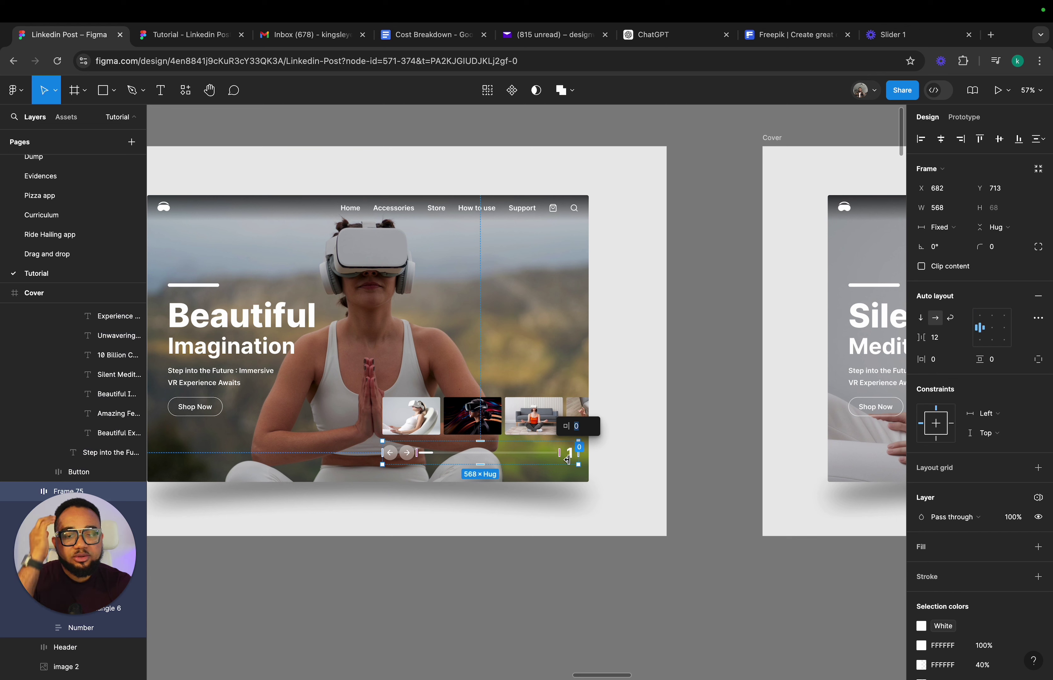
click(568, 460)
right_click(571, 460)
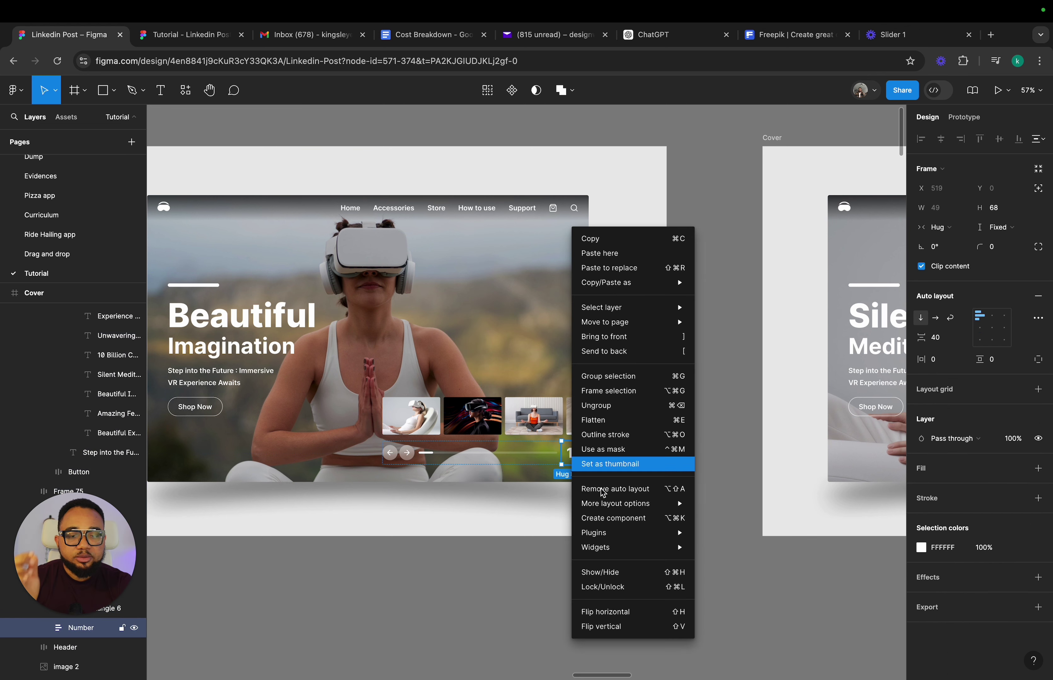
click(611, 488)
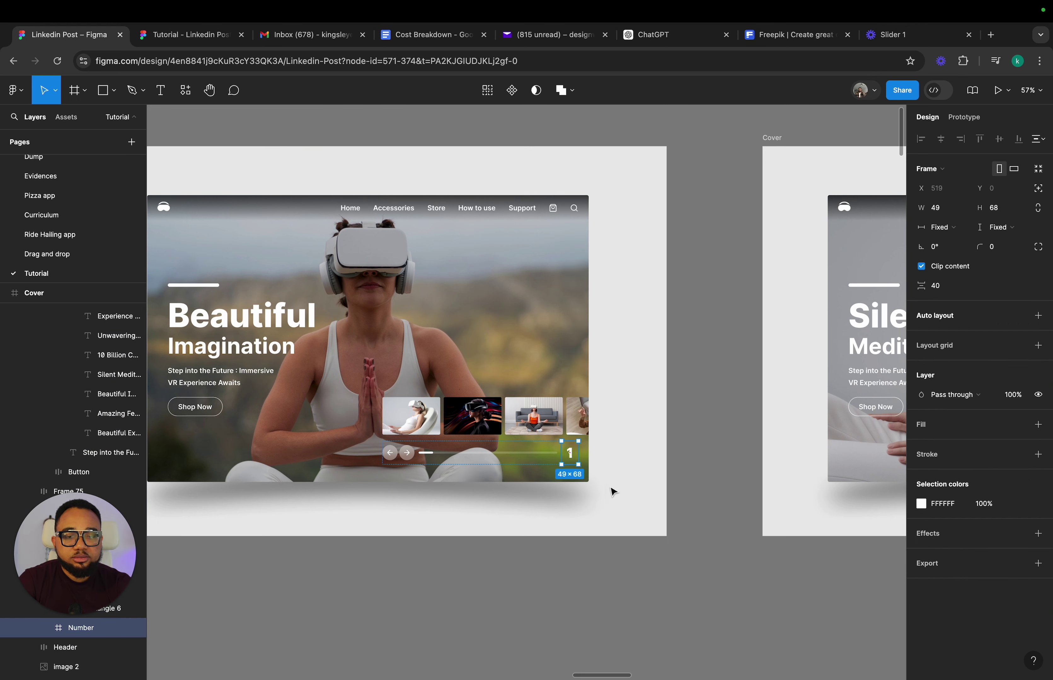
key(Return)
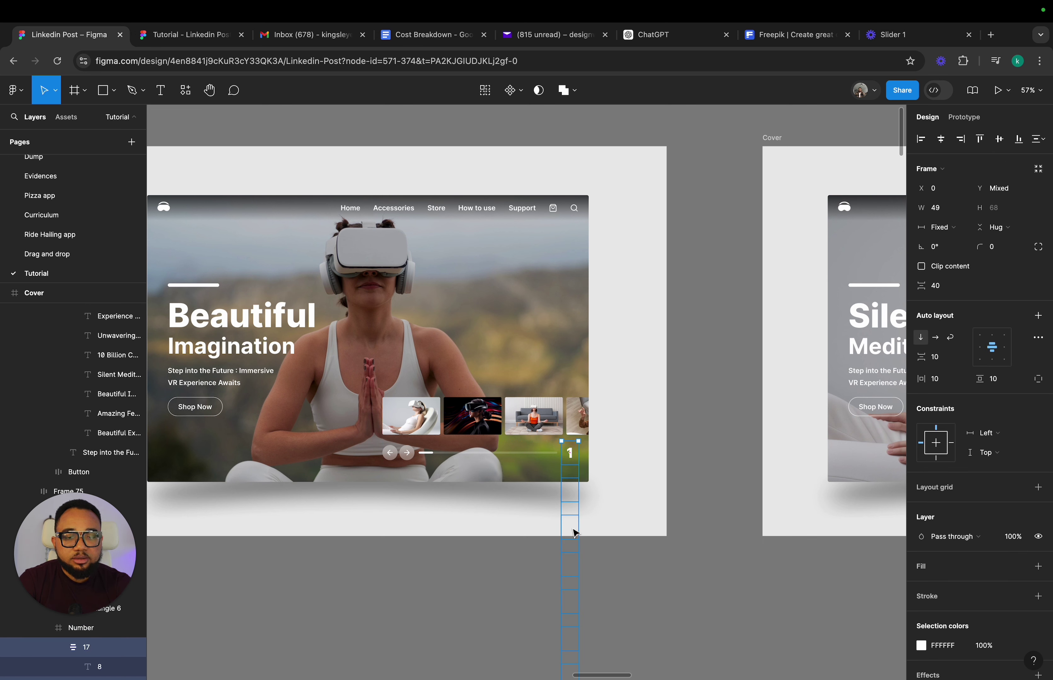
drag(574, 533, 575, 525)
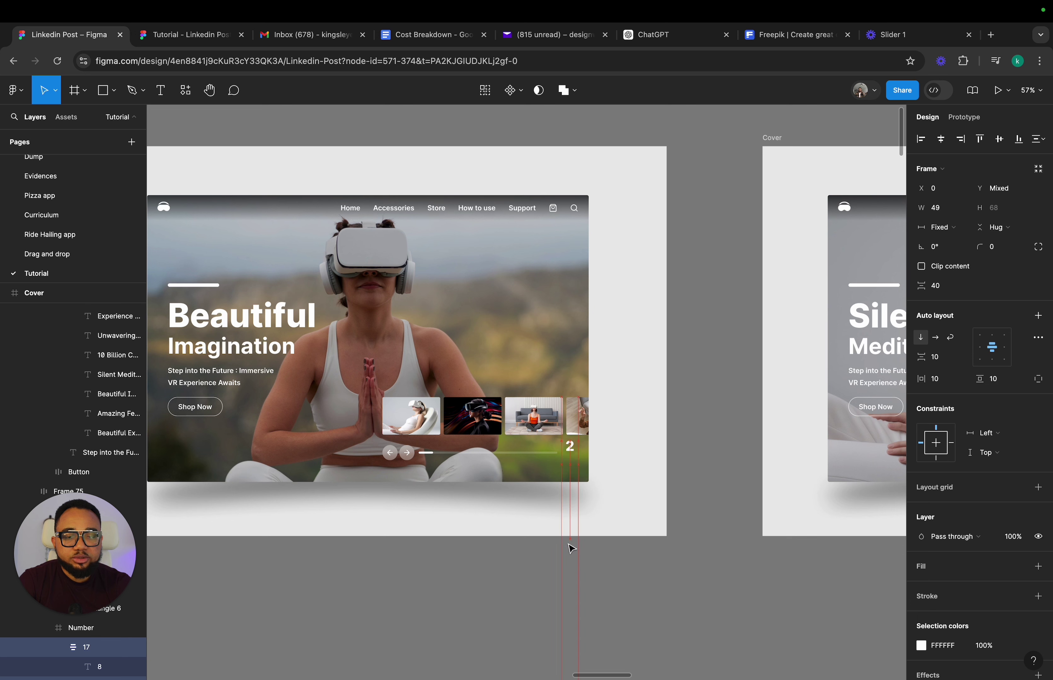
key(super+a)
drag(571, 537, 569, 505)
- Restack the Silent Meditation counter as a number column and shift it to read 4
key(n)
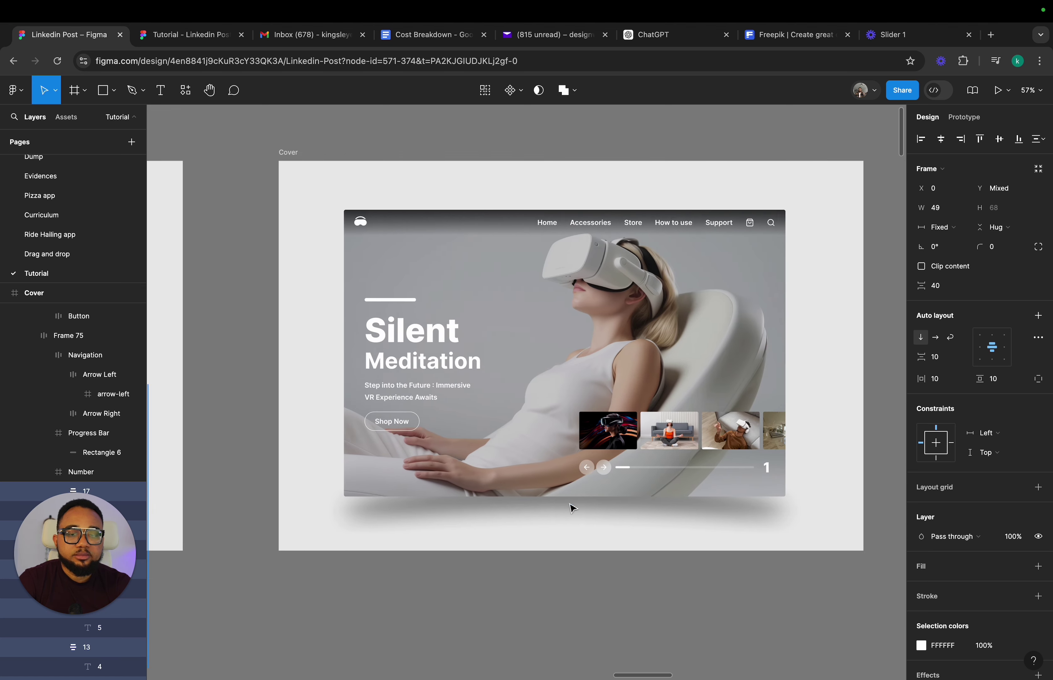
click(663, 454)
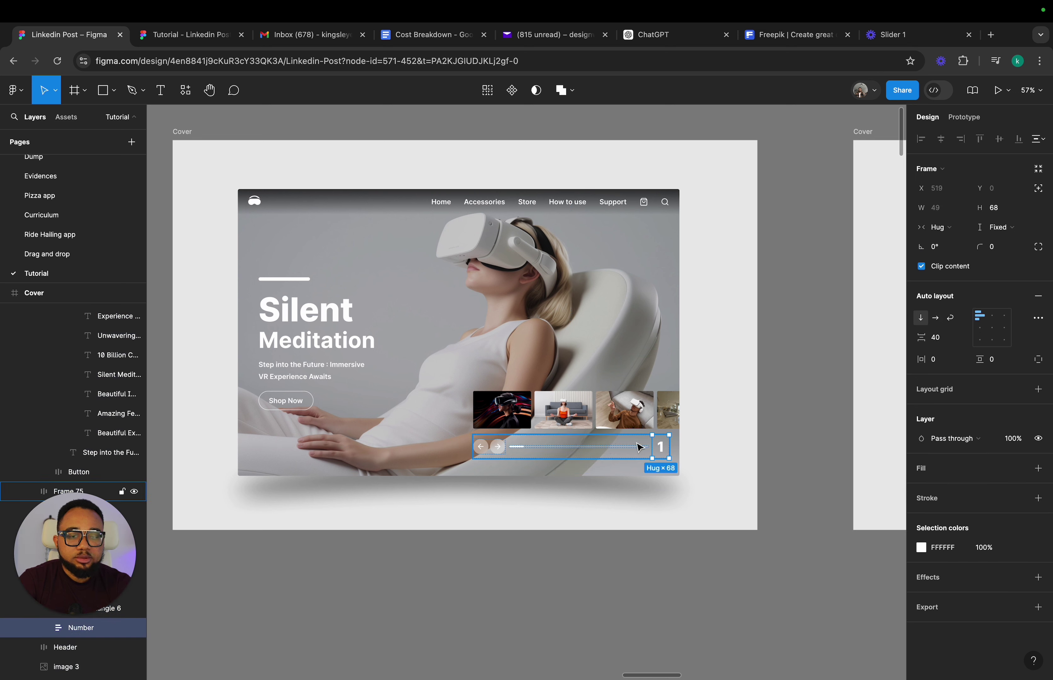
right_click(661, 444)
click(690, 491)
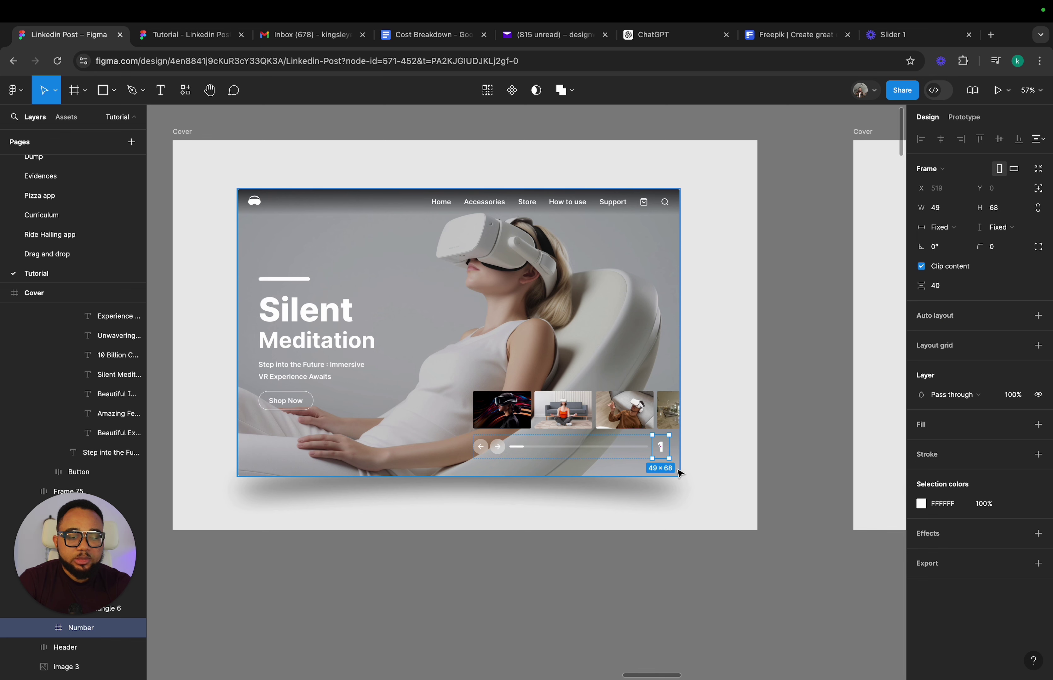
key(ctrl+v)
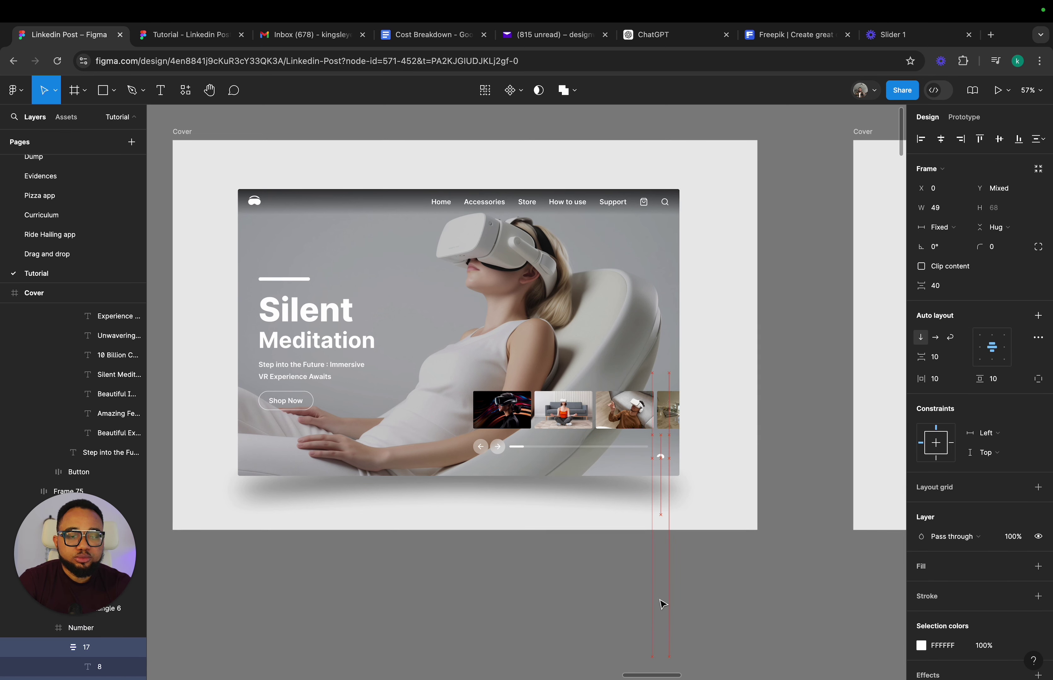
scroll(661, 605, down, 3)
scroll(661, 605, right, 2)
drag(620, 580, 616, 543)
scroll(615, 543, left, 6)
scroll(616, 544, right, 15)
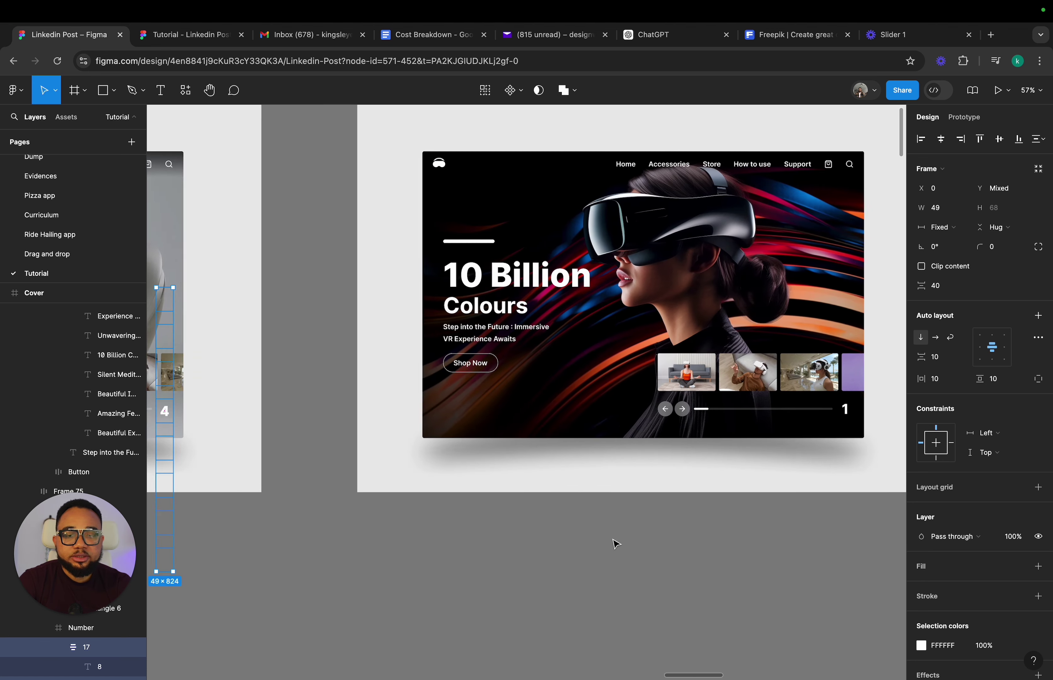
scroll(616, 544, right, 8)
- Remove the 10 Billion Colours counter's auto layout and drag its number column up to read 5
click(486, 437)
click(489, 442)
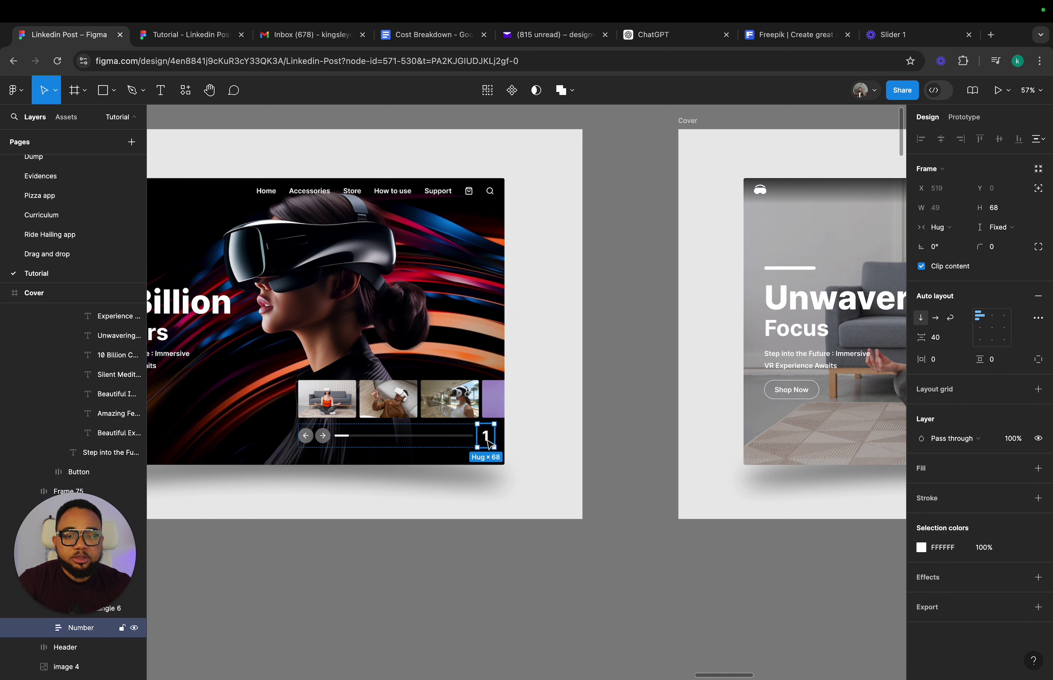
right_click(488, 442)
click(540, 486)
scroll(518, 515, down, 1)
scroll(518, 516, left, 1)
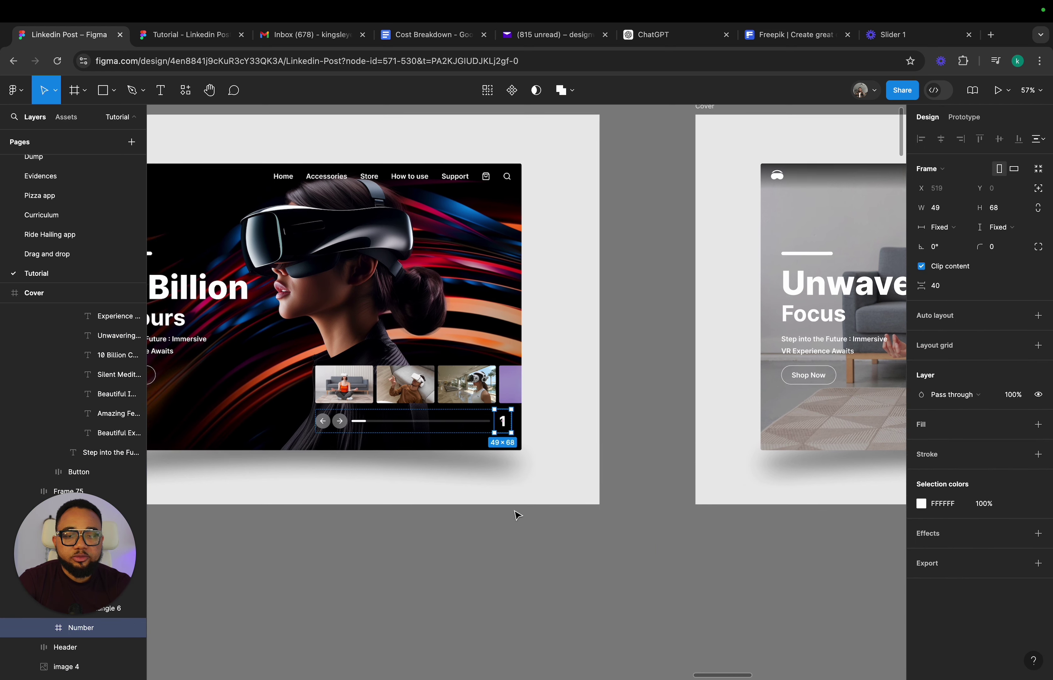
scroll(517, 515, down, 3)
scroll(517, 515, left, 3)
key(ctrl+z)
scroll(518, 516, down, 4)
scroll(518, 515, left, 2)
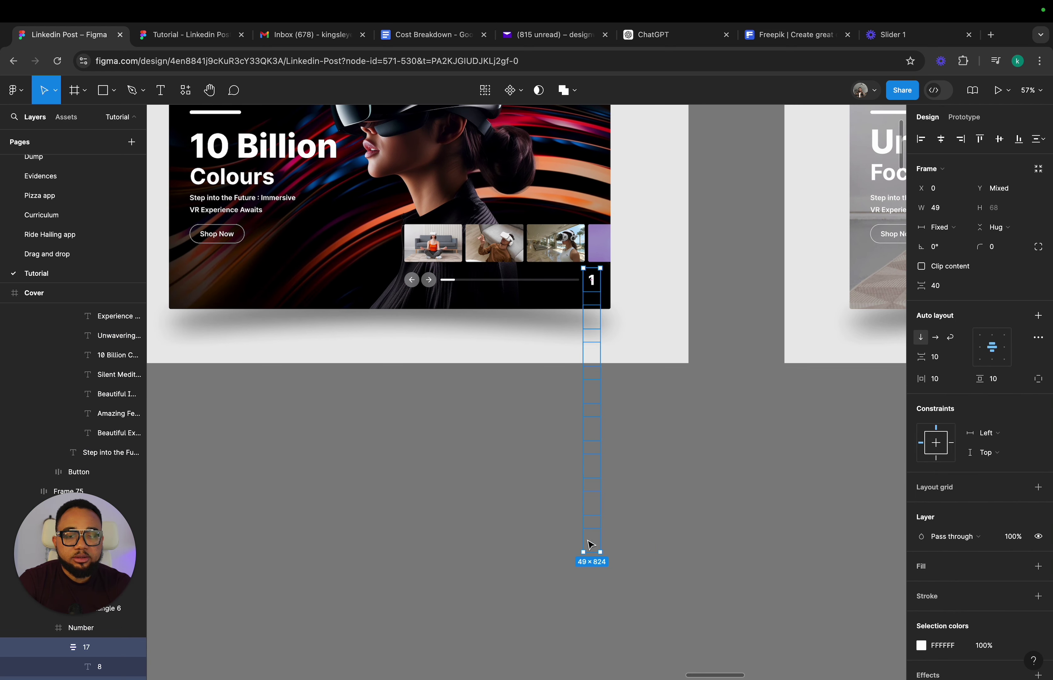
drag(591, 545, 592, 403)
scroll(582, 409, up, 3)
scroll(583, 409, left, 5)
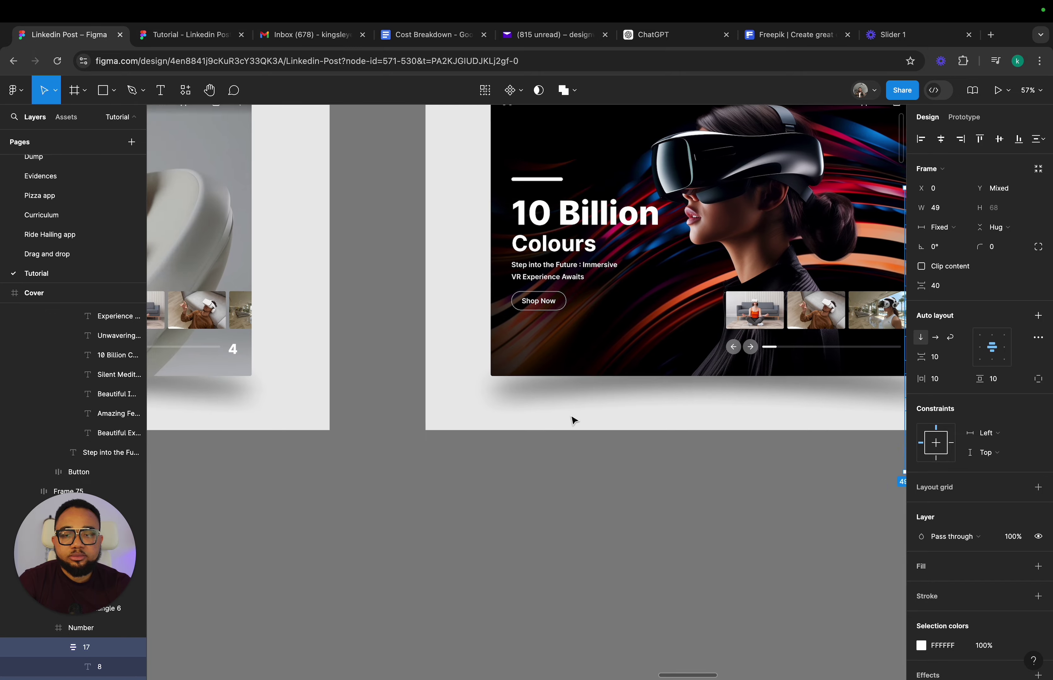
scroll(573, 420, right, 6)
scroll(573, 420, right, 10)
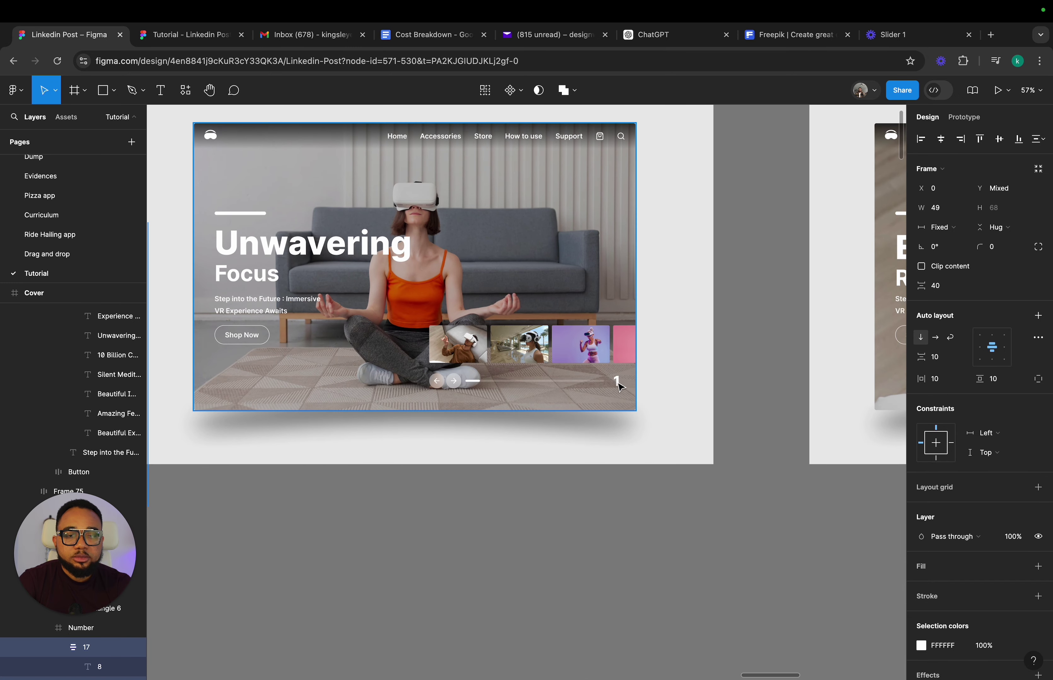
- Restack the Unwavering Focus counter's numbers and drag the column until it reads 6
key(shift+Return)
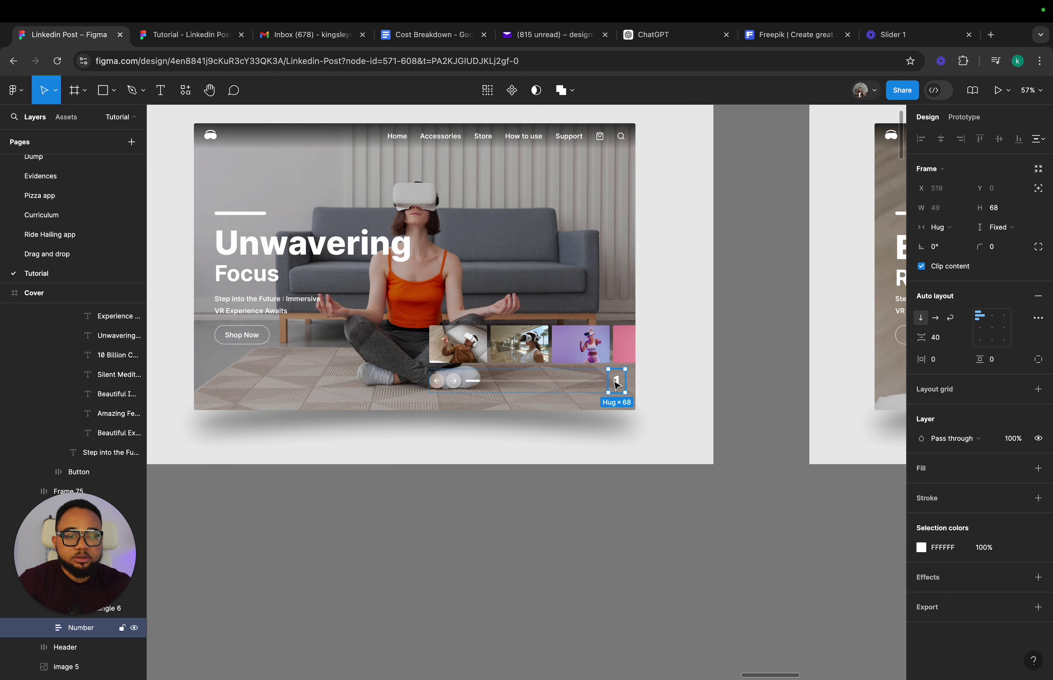
right_click(616, 385)
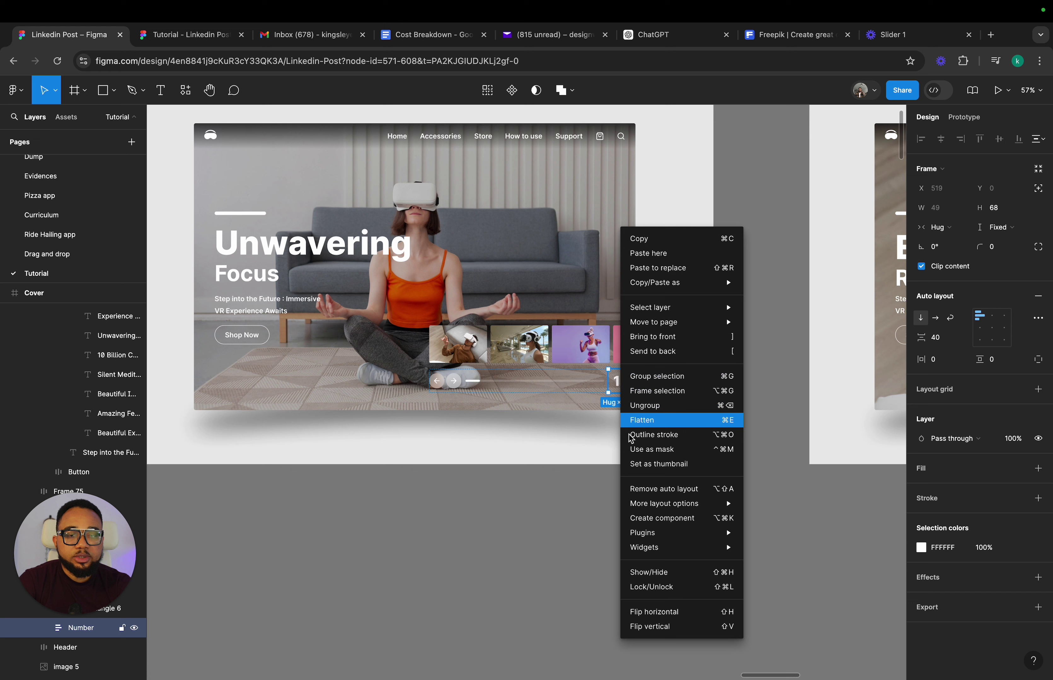
click(648, 490)
key(shift+a)
scroll(631, 499, down, 3)
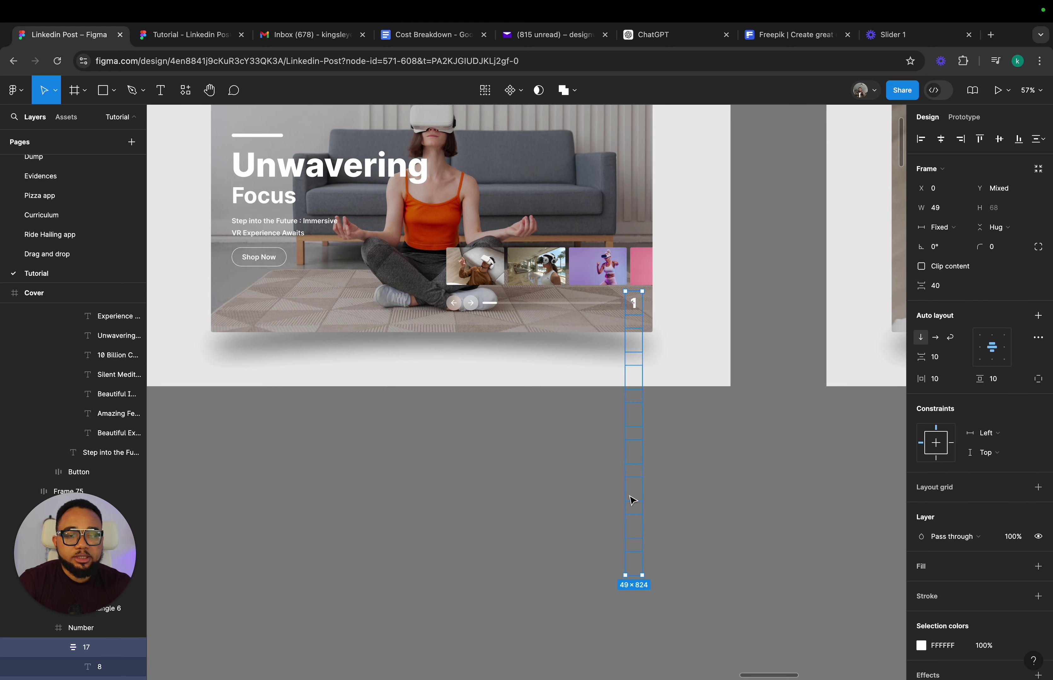
drag(638, 556, 639, 395)
scroll(642, 395, up, 5)
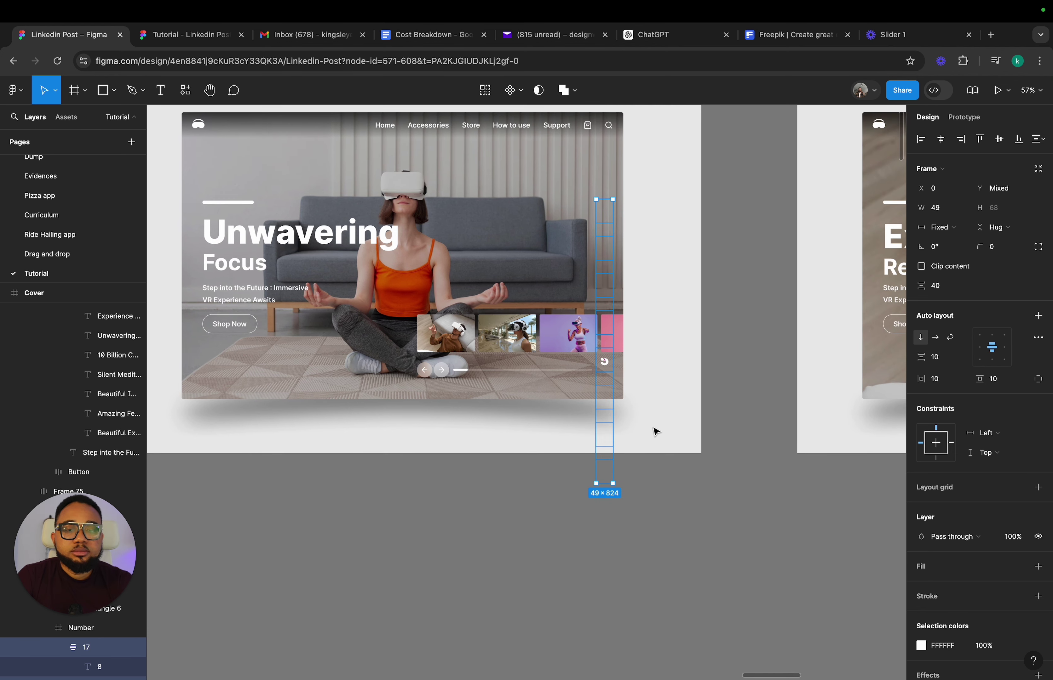
drag(614, 475, 608, 417)
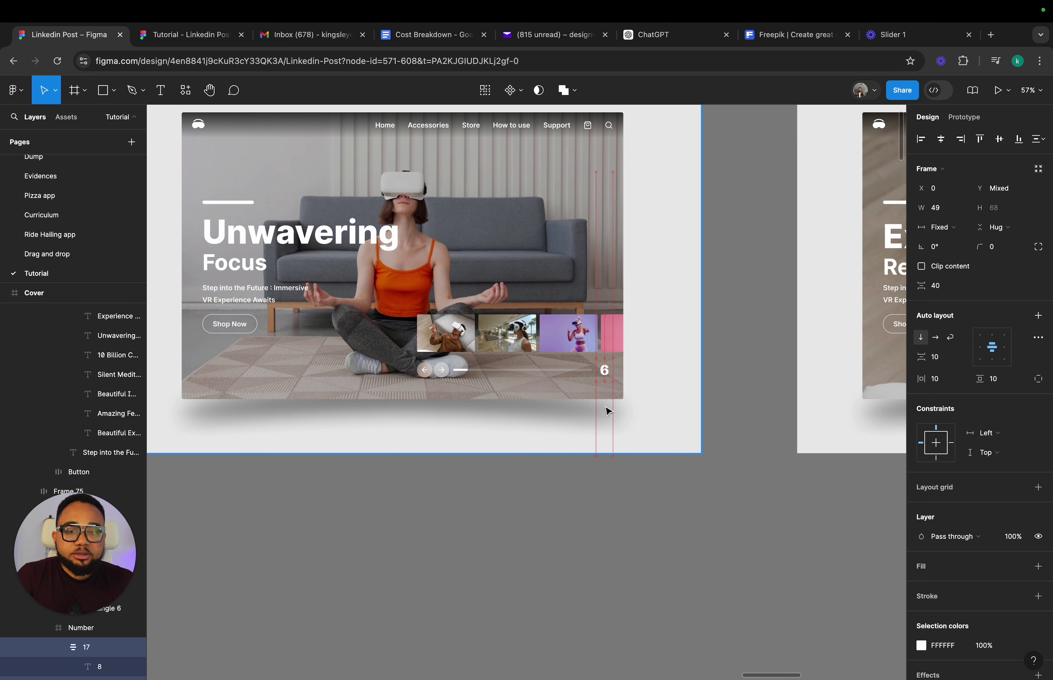
drag(609, 411, 614, 425)
click(699, 500)
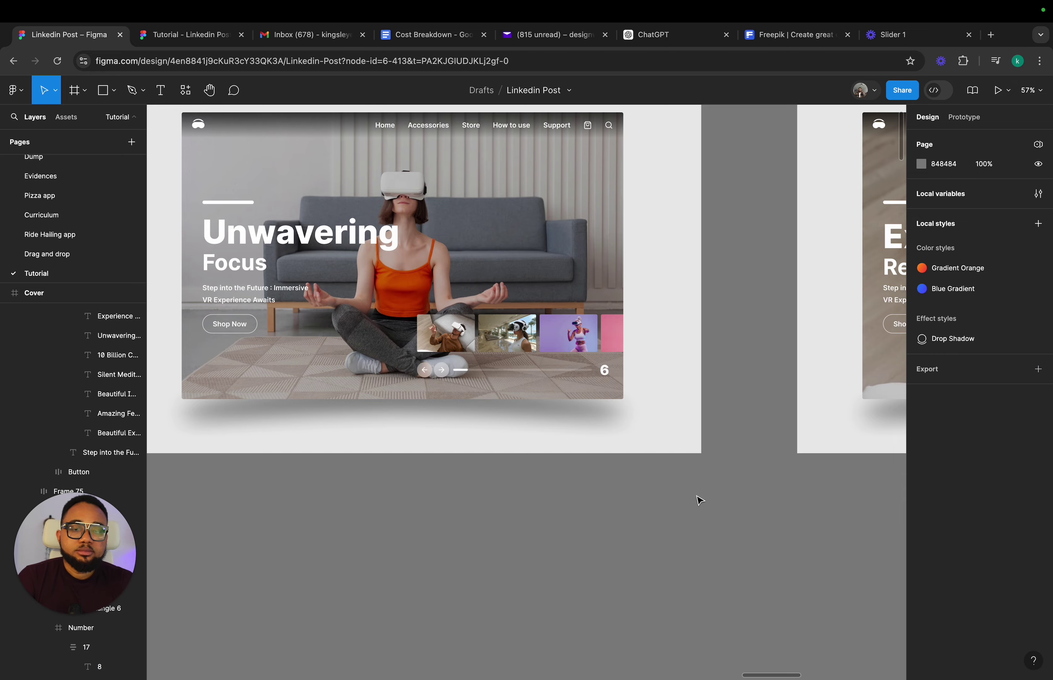
scroll(698, 499, left, 8)
scroll(698, 499, right, 20)
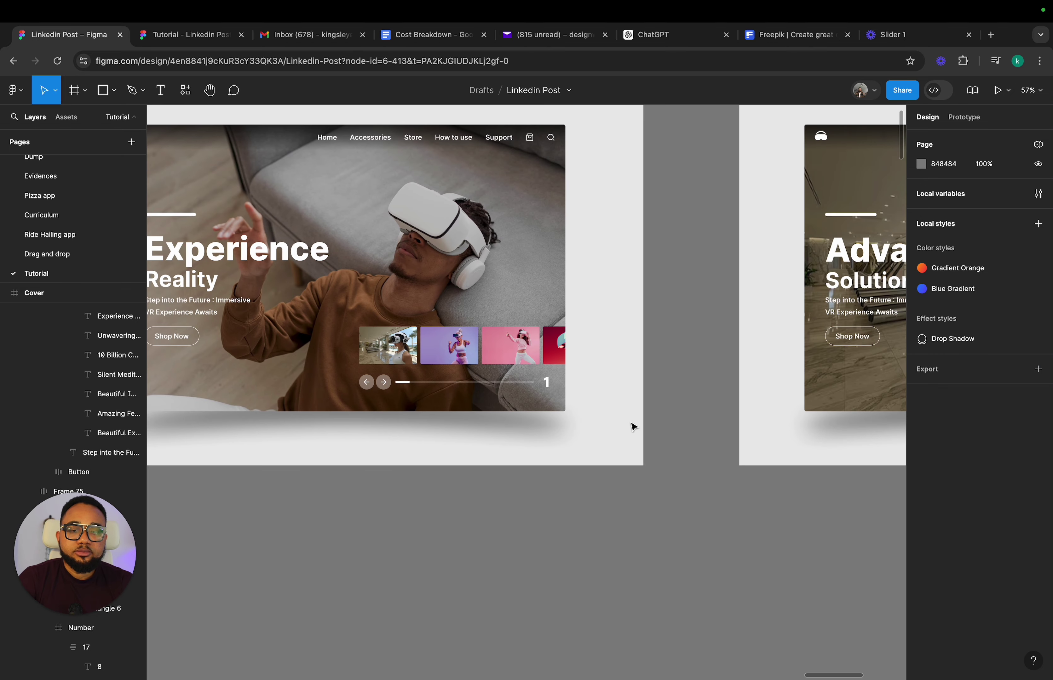
- Bottom-align the Experience Reality digit stack, then remove and re-add its auto layout
click(546, 385)
double_click(546, 386)
double_click(546, 386)
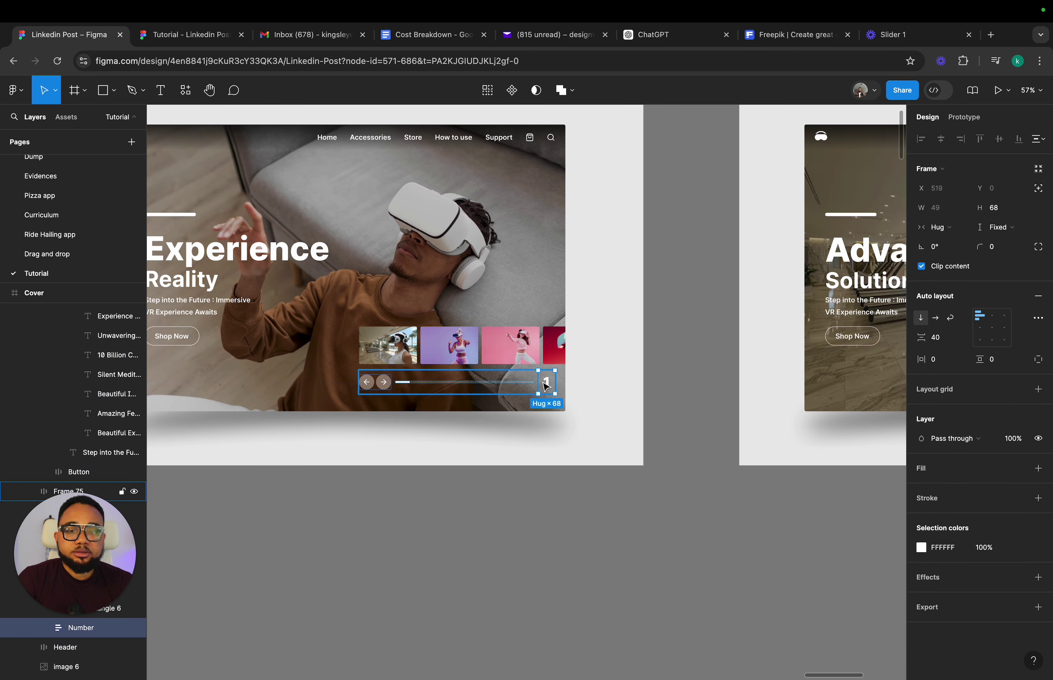
click(979, 340)
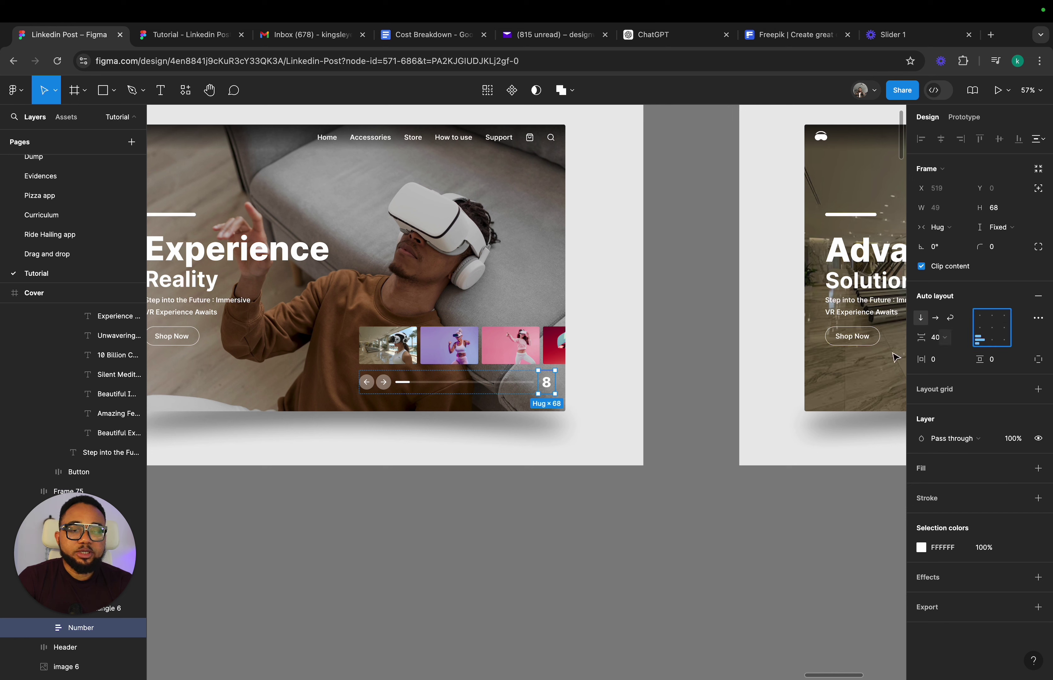
right_click(553, 386)
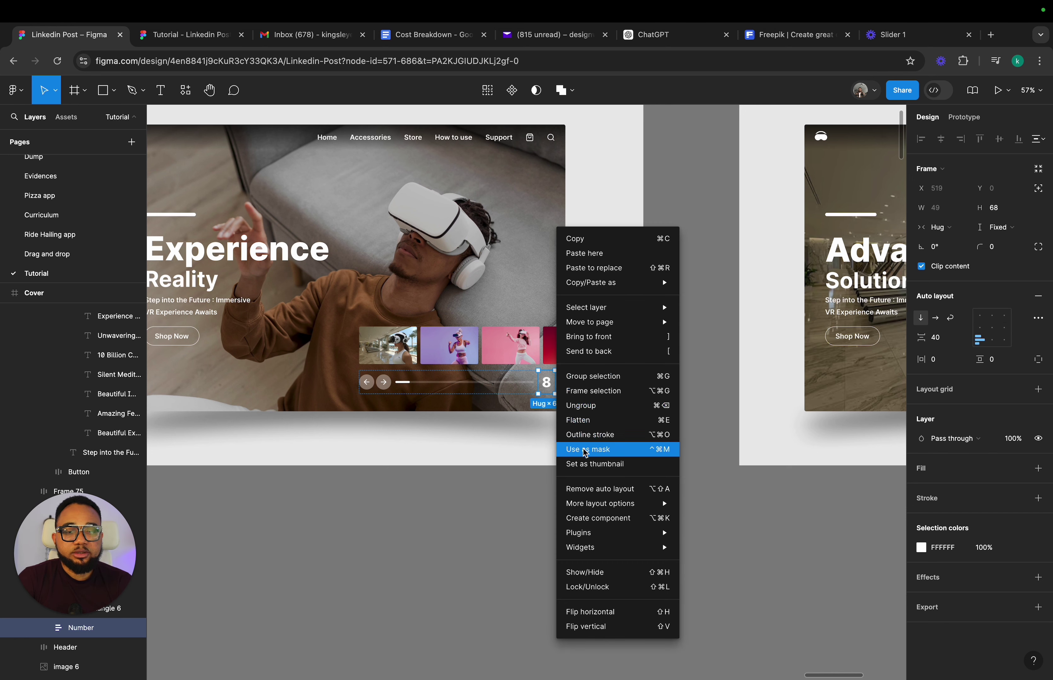
click(584, 490)
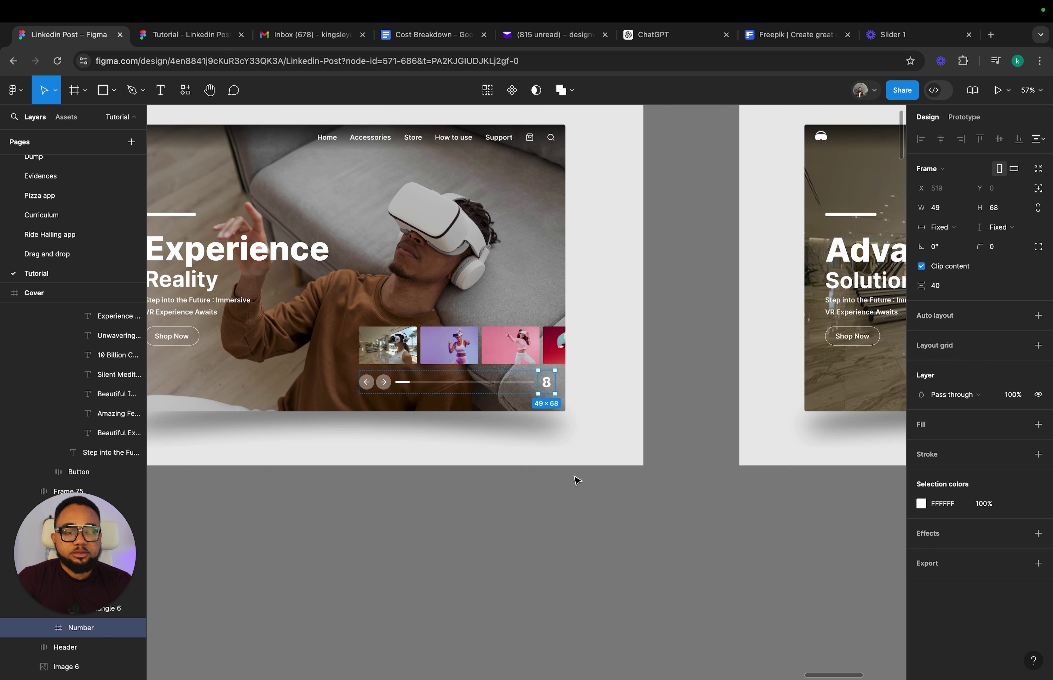
key(Return)
key(shift+a)
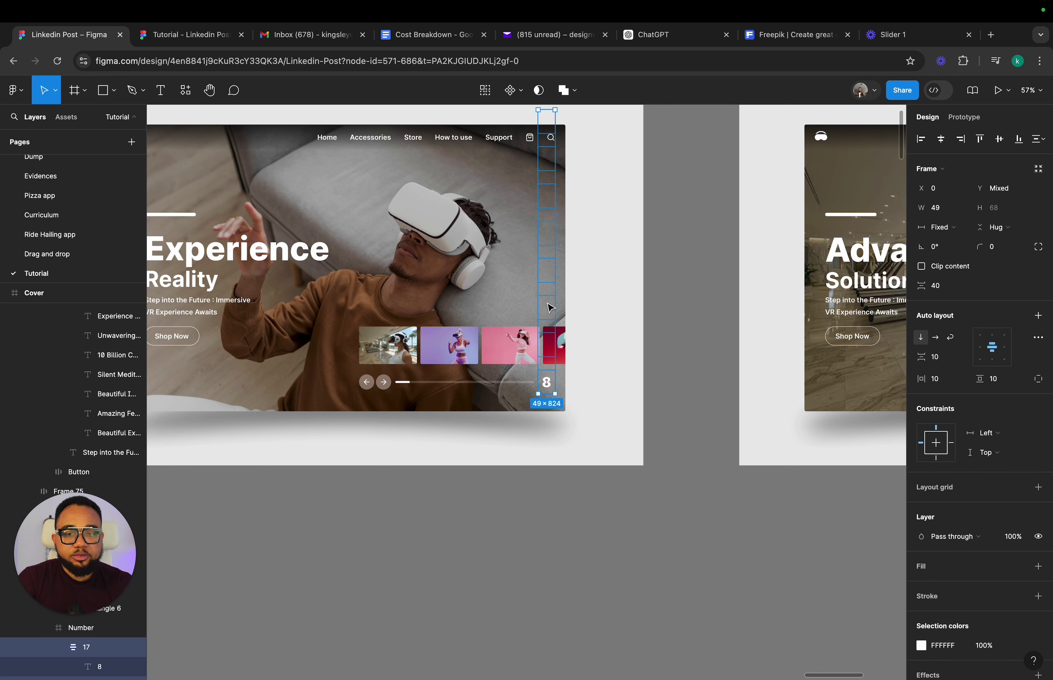
drag(549, 308, 547, 340)
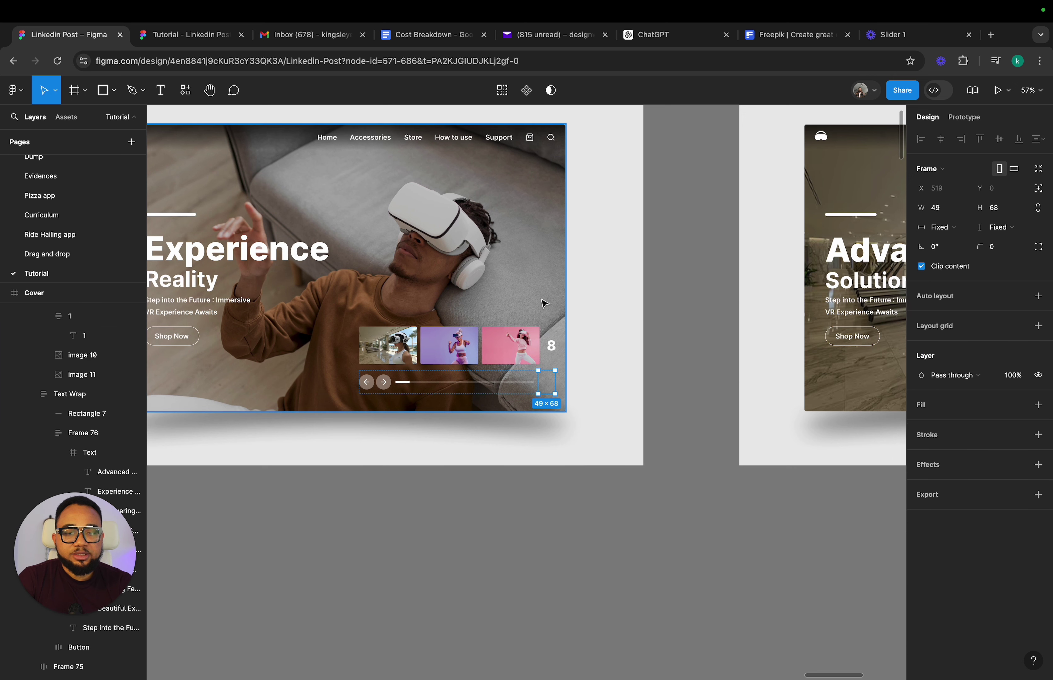
key(shift+a)
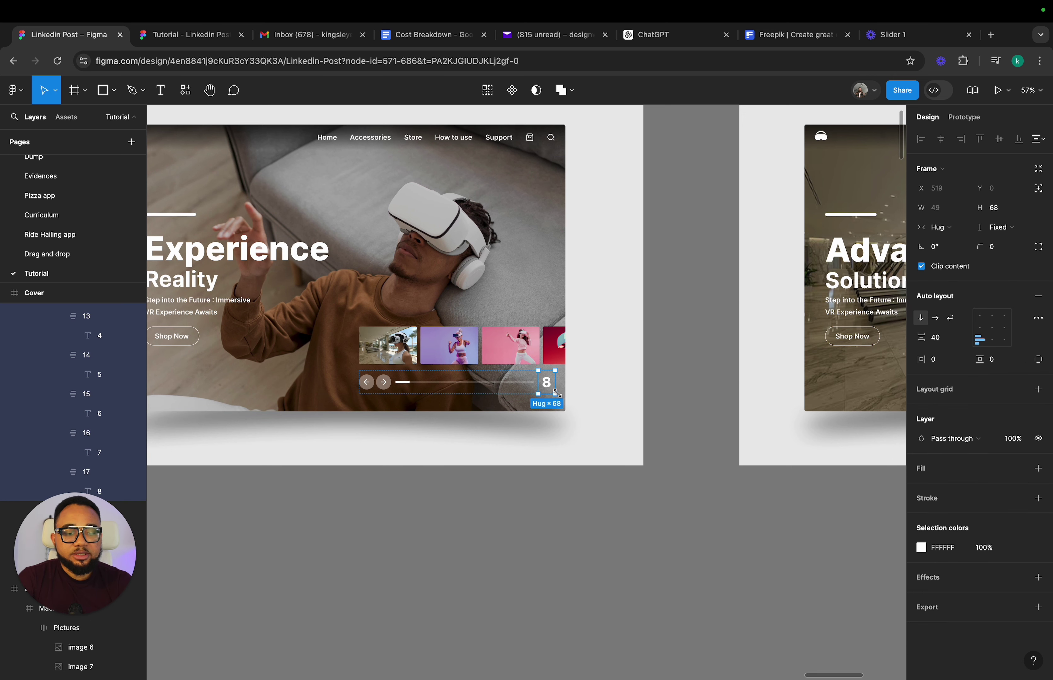
key(super+a)
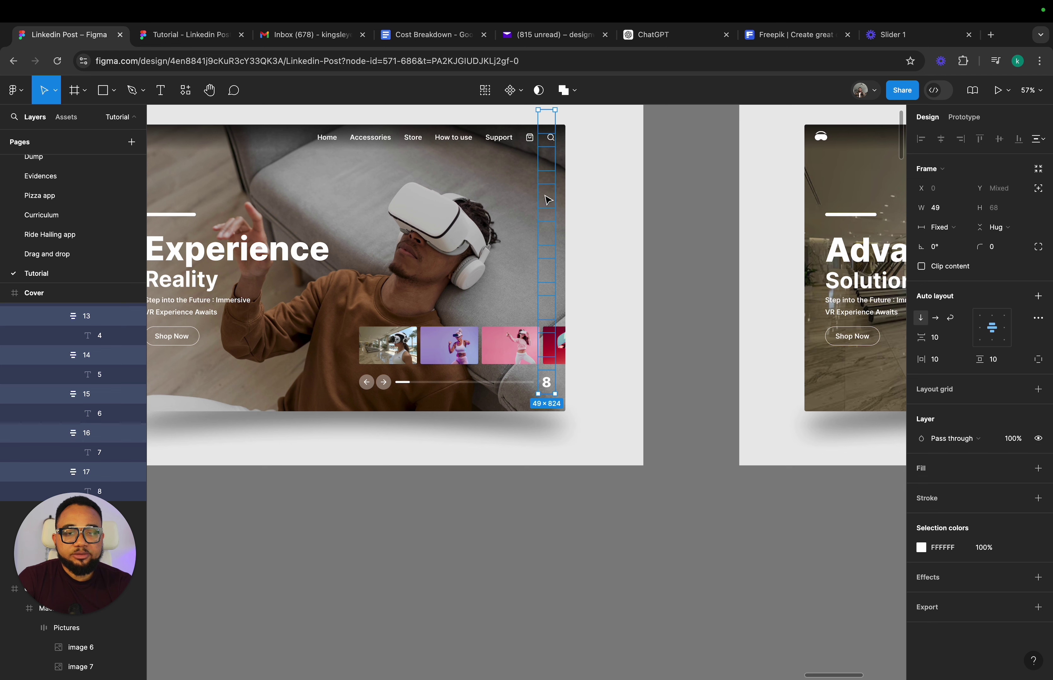
drag(548, 200, 550, 212)
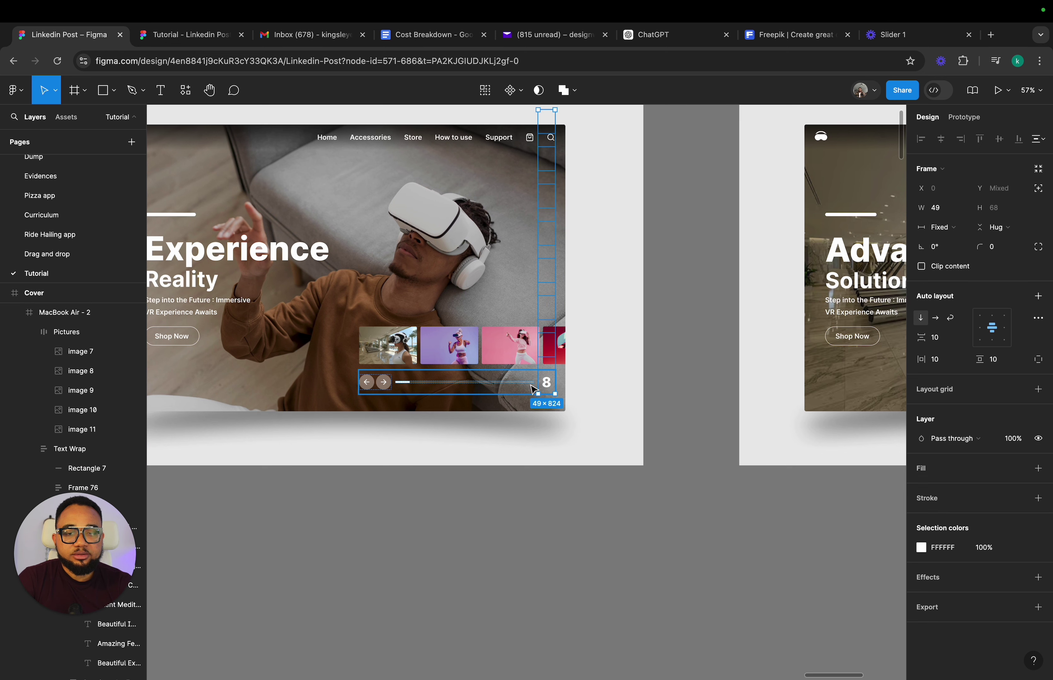
click(595, 387)
- Redo the Number frame's vertical auto layout and slide the stack down so 7 shows
click(553, 389)
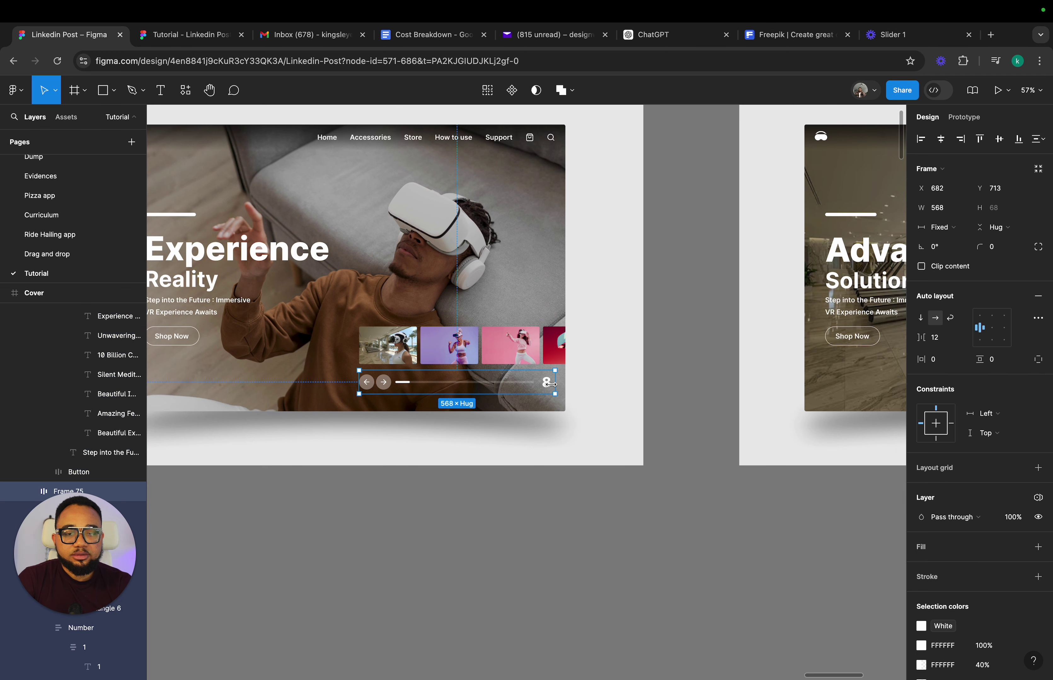
double_click(550, 391)
right_click(547, 395)
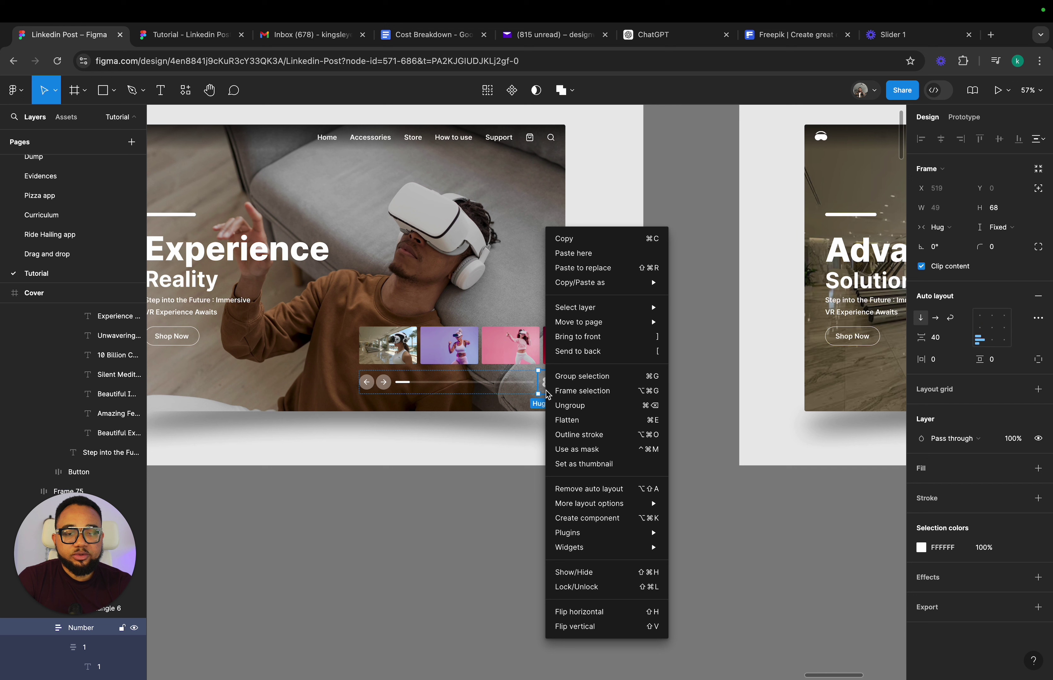
click(571, 488)
key(shift+a)
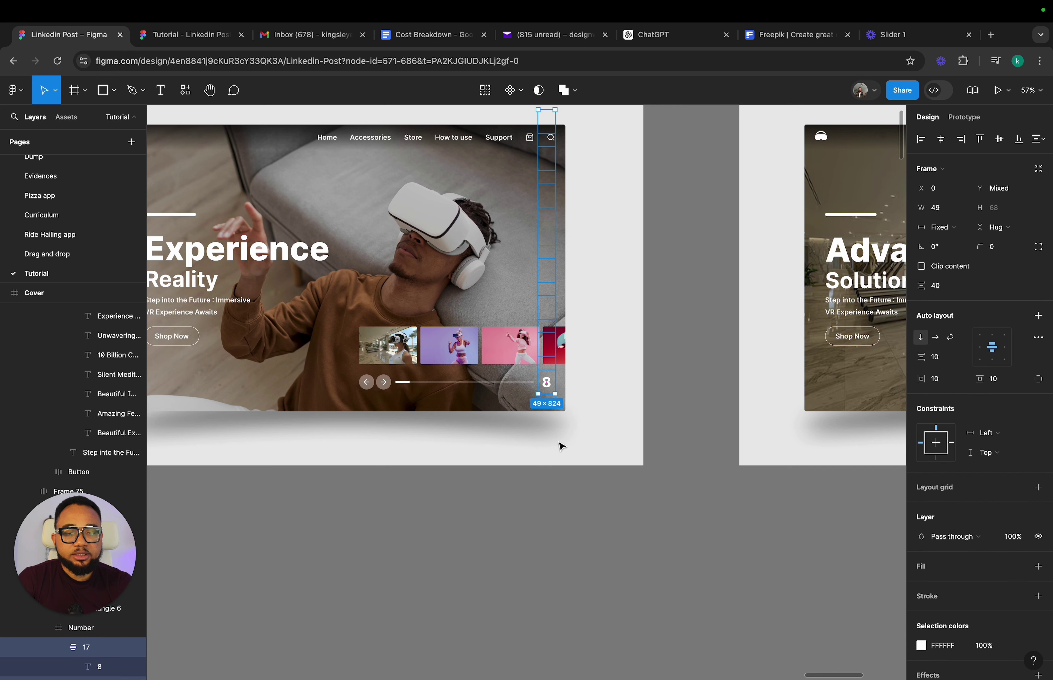
drag(547, 202, 546, 236)
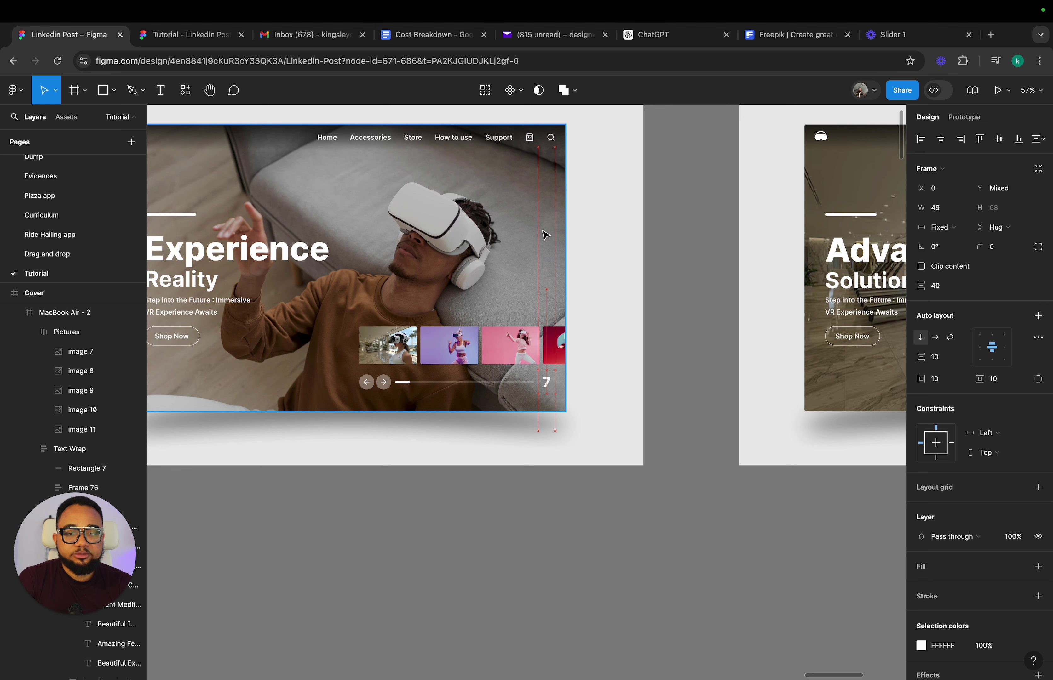
click(672, 368)
- Check the Advanced AR slide's Number frame, which reads 8
scroll(672, 368, down, 5)
scroll(672, 368, right, 5)
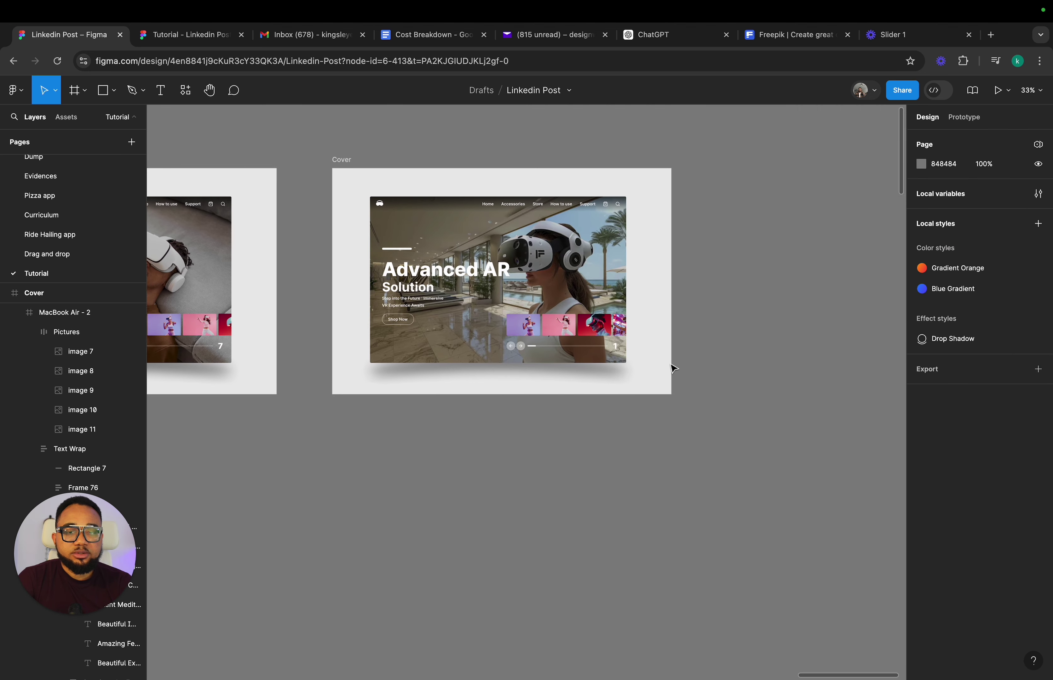
click(605, 346)
double_click(605, 346)
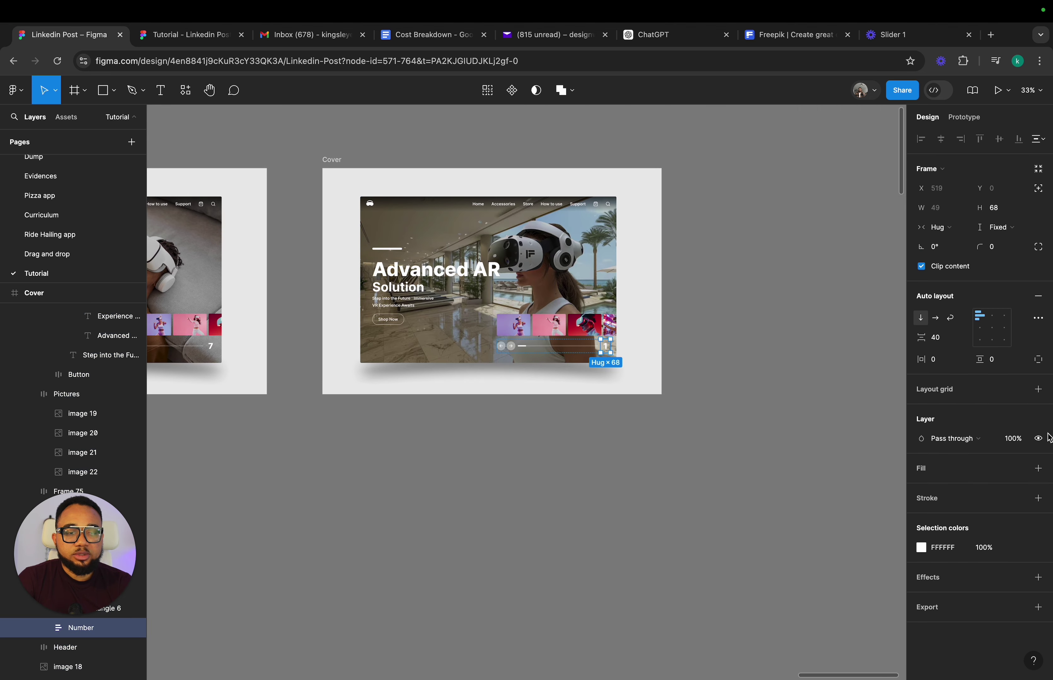
click(737, 485)
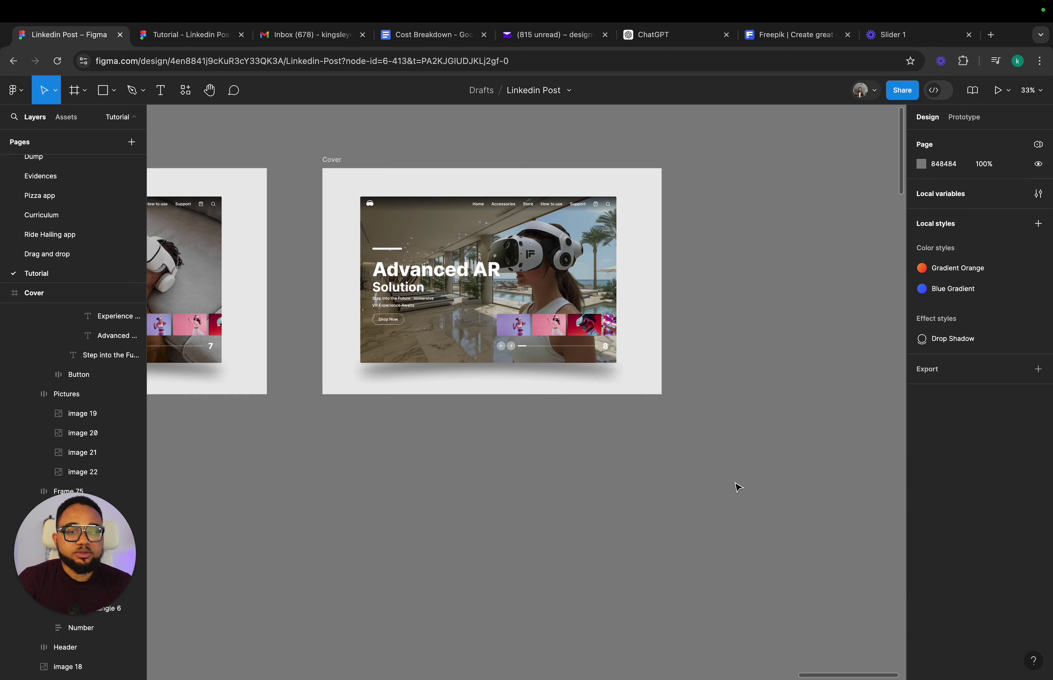
scroll(738, 486, up, 5)
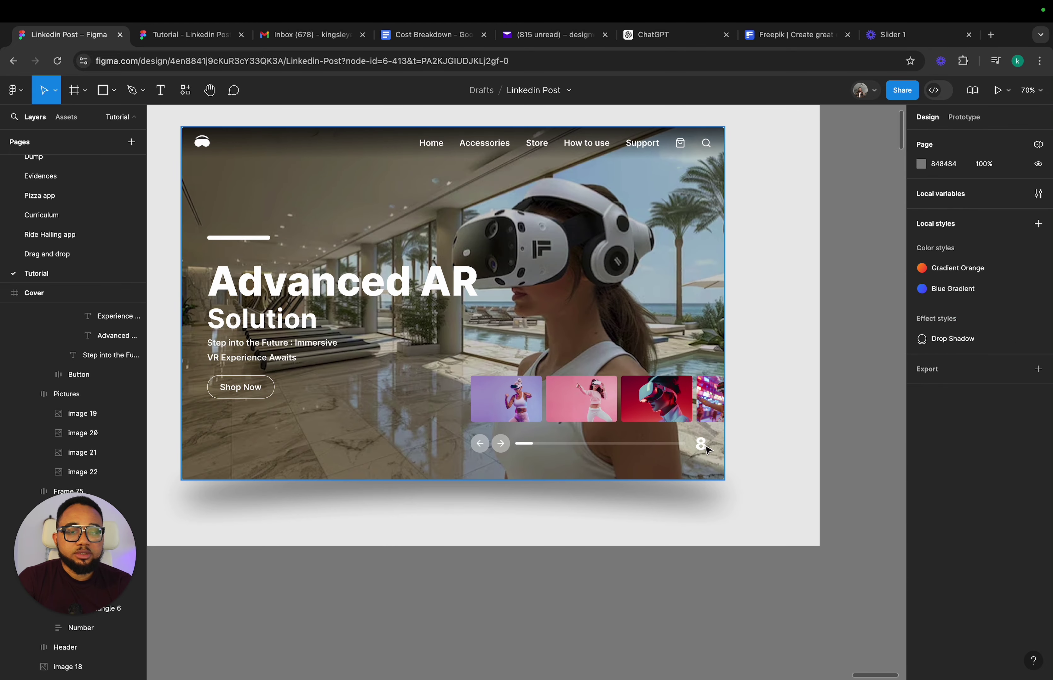
scroll(708, 451, down, 6)
scroll(708, 451, right, 10)
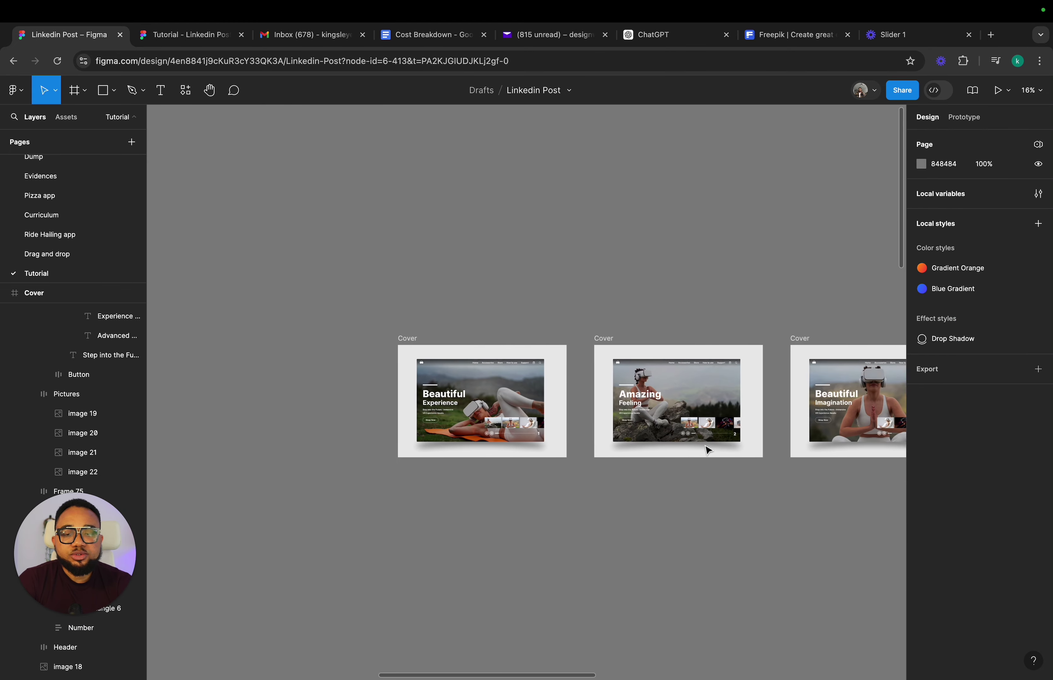
- In Prototype mode, connect the Beautiful Experience Cover frame to the Amazing Feeling Cover frame
scroll(708, 450, left, 3)
click(505, 340)
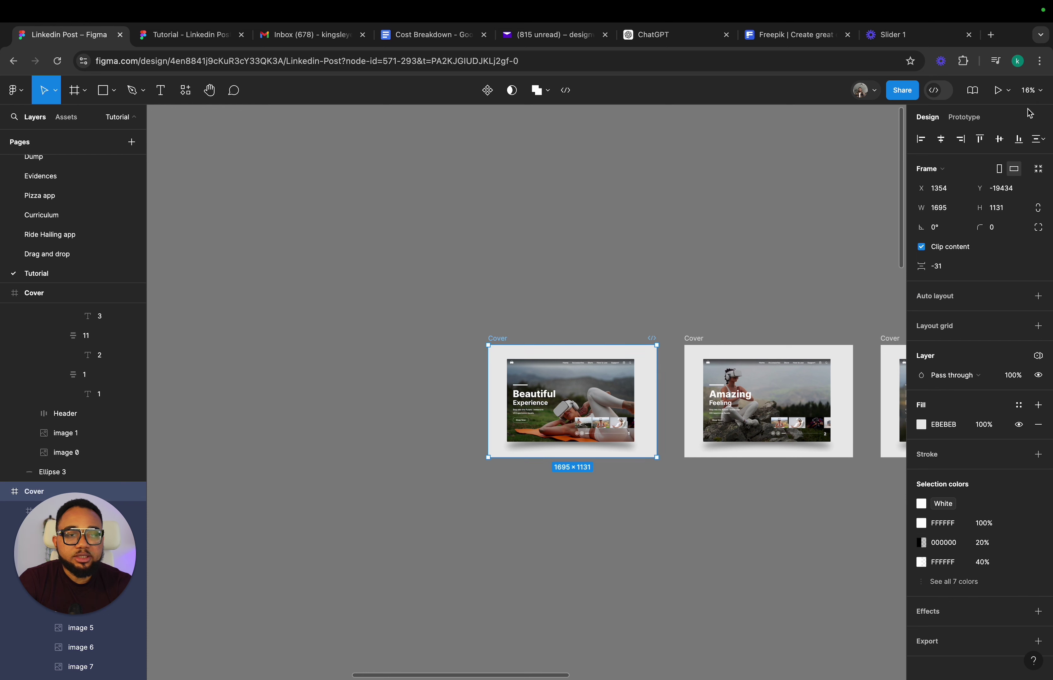
click(964, 118)
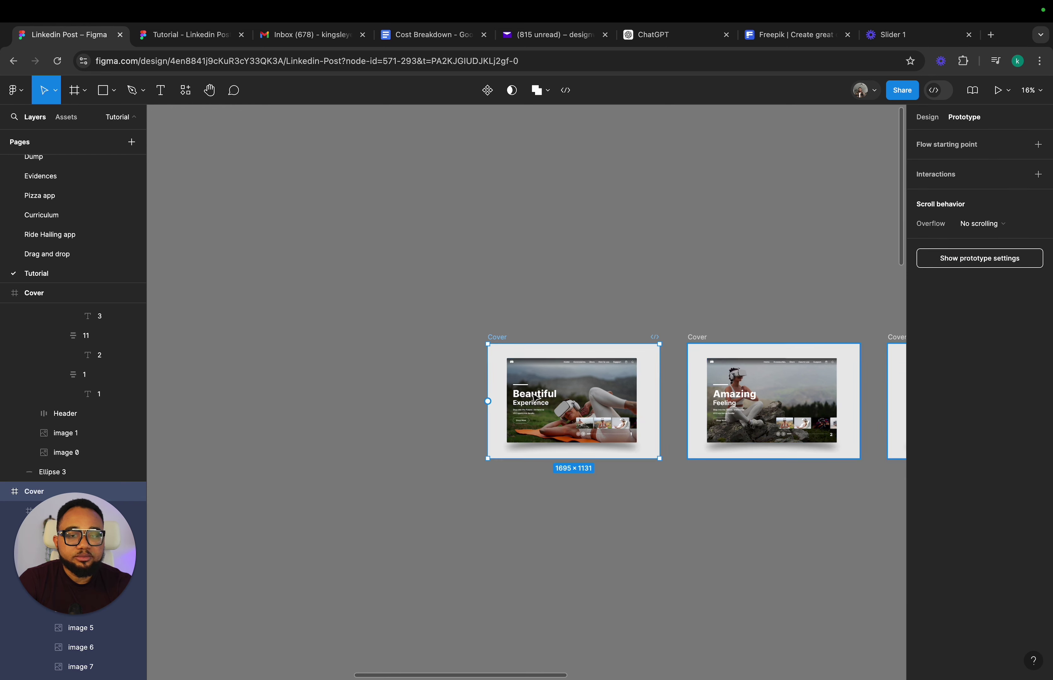
scroll(535, 398, up, 3)
scroll(544, 389, right, 5)
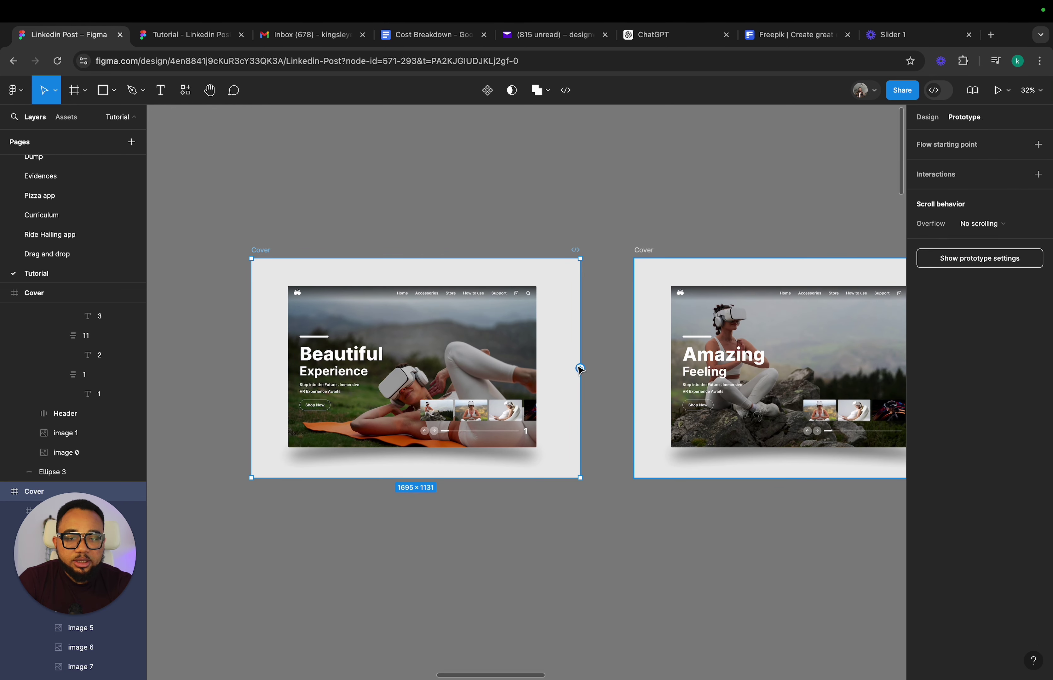
drag(579, 367, 632, 381)
- Set the first link's trigger to After delay with 2000 ms
click(596, 400)
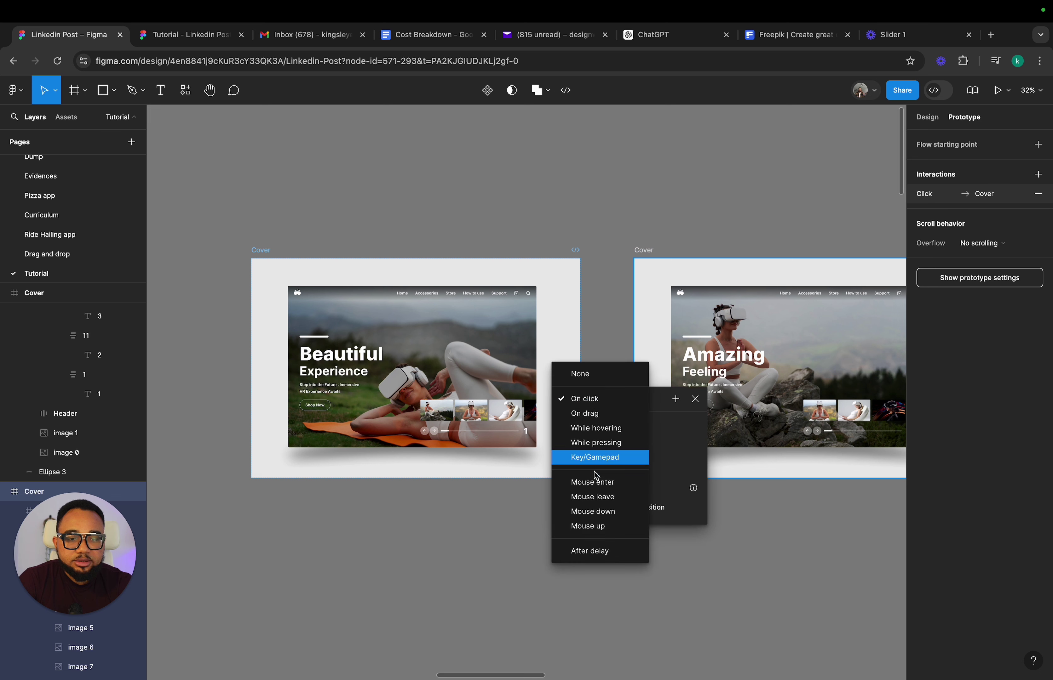
click(598, 551)
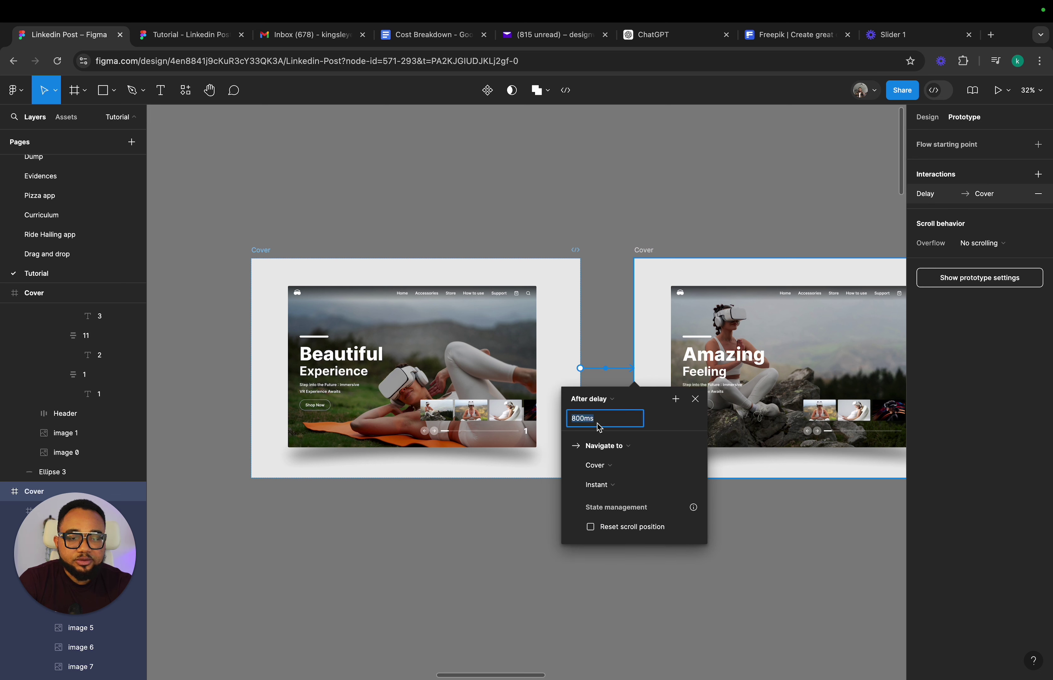
text(2000)
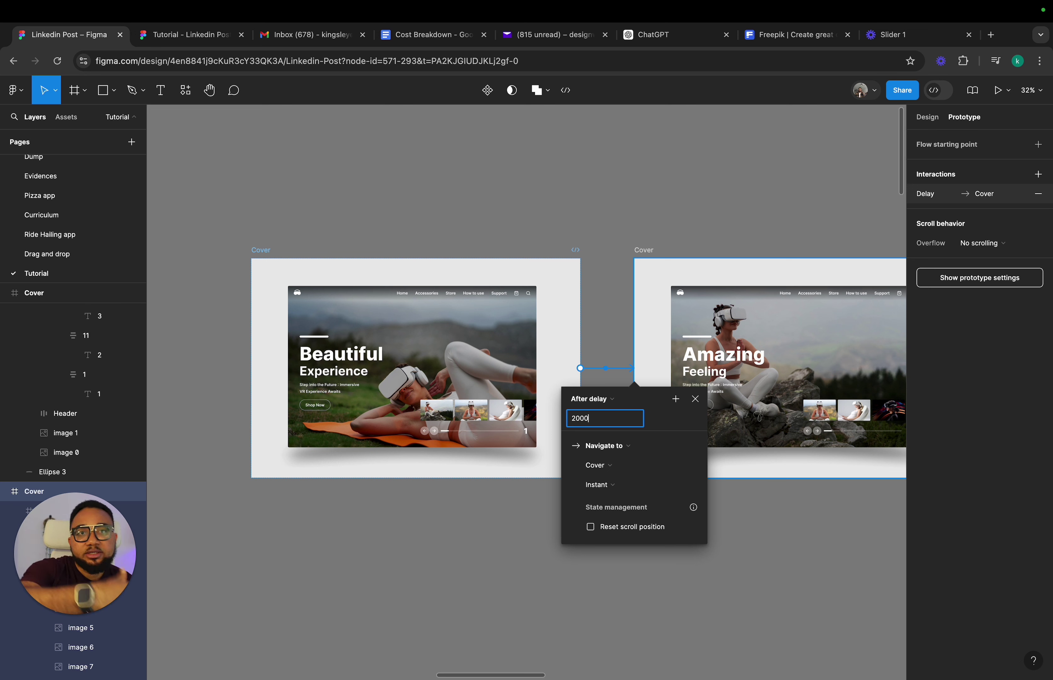
click(612, 486)
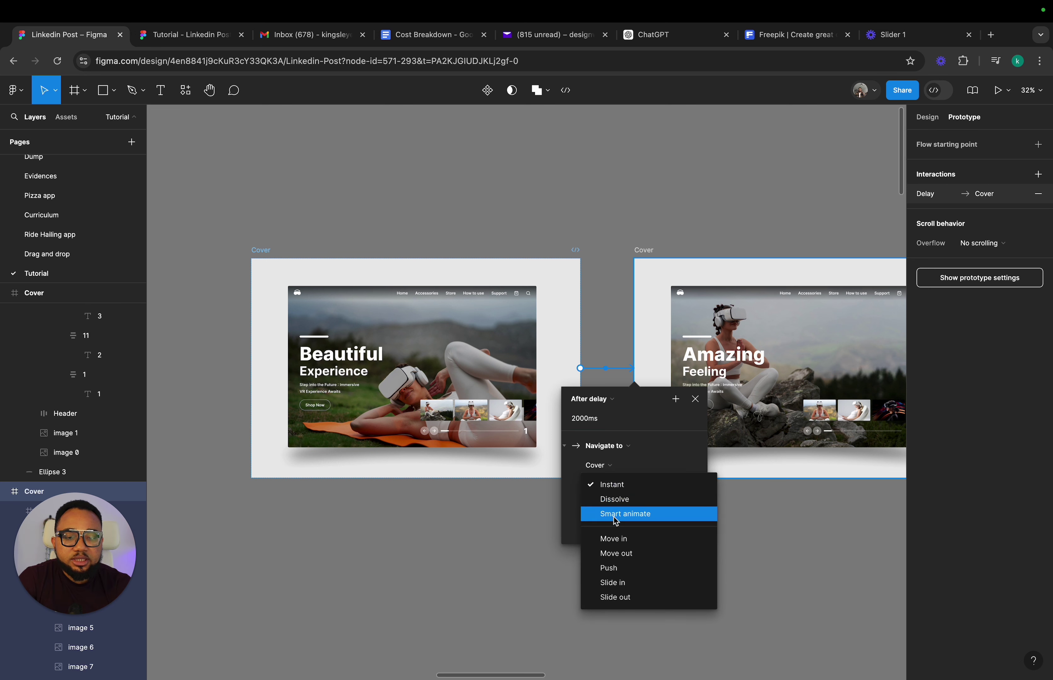
- Use Smart animate with a custom 1500 ms bezier easing curve (1, 0, 0, 0.99)
click(617, 513)
click(614, 506)
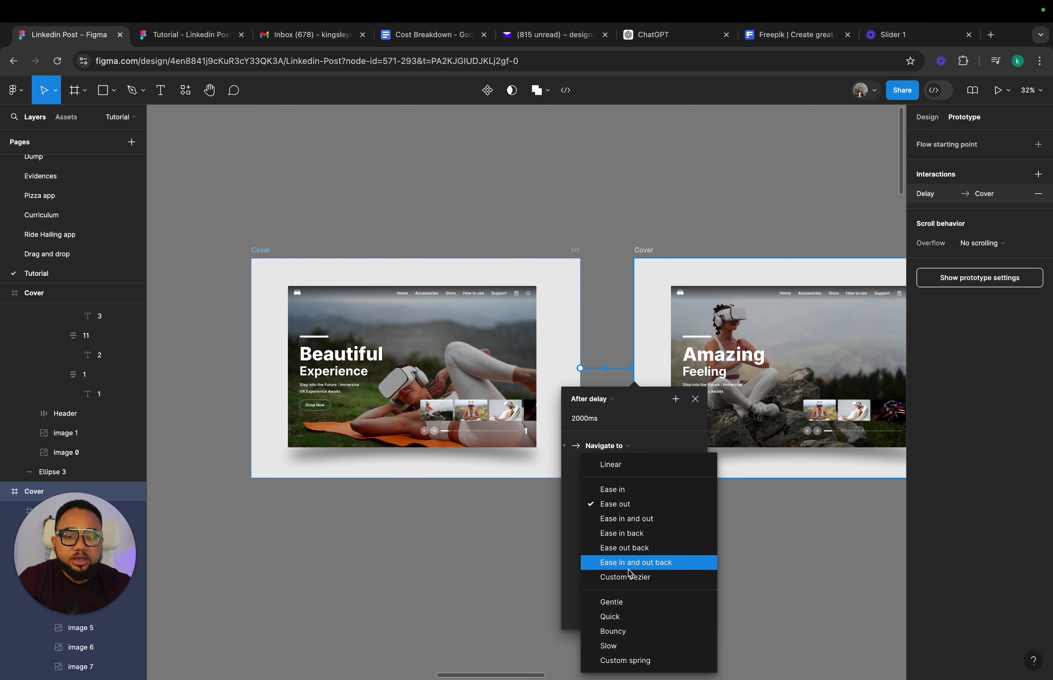
click(633, 577)
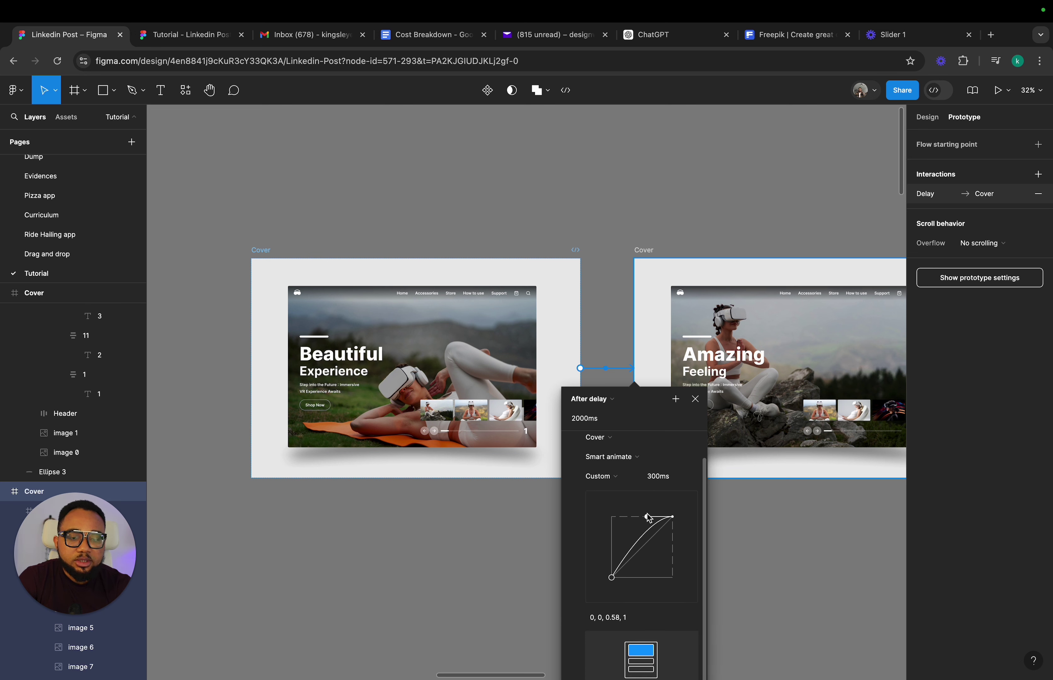
click(658, 482)
text(1500)
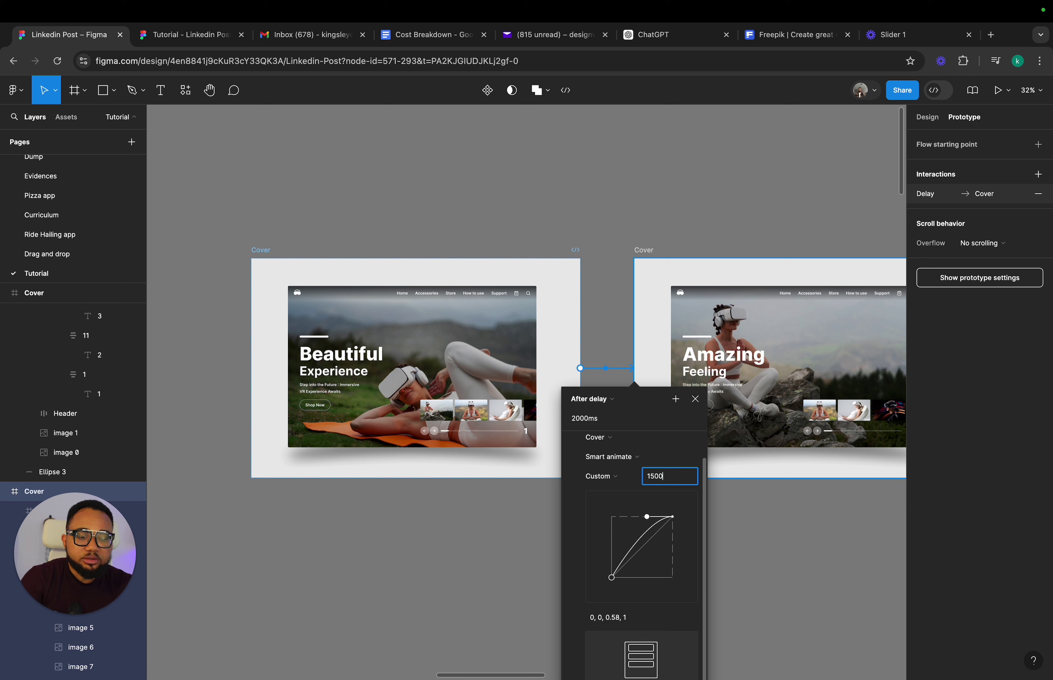
drag(648, 521, 678, 576)
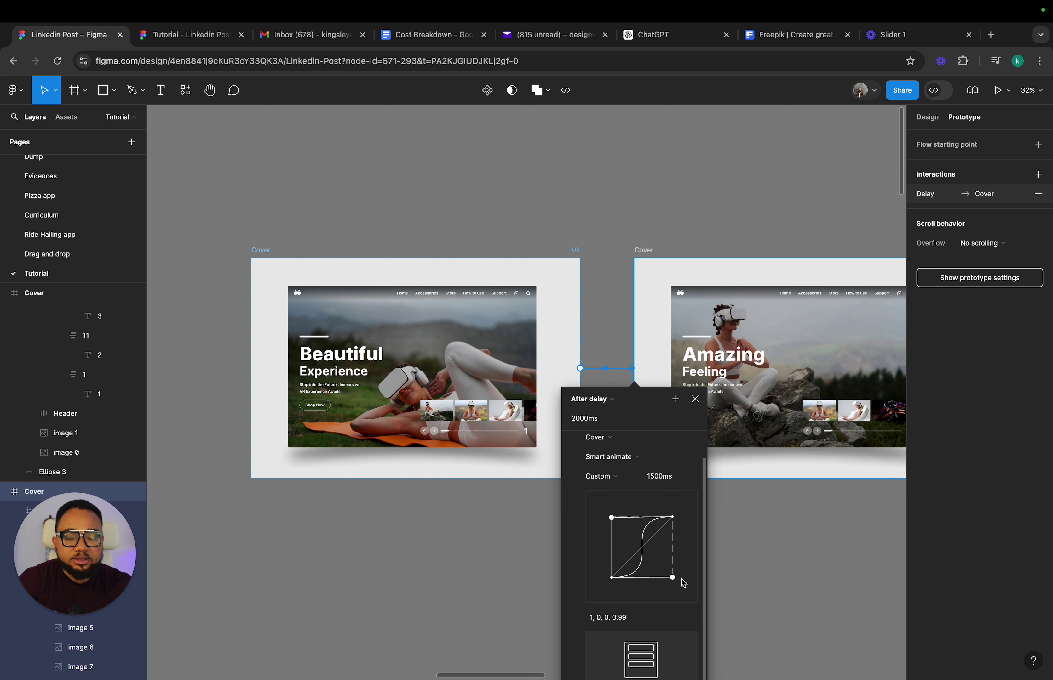
click(699, 395)
- Link Amazing Feeling to Beautiful Imagination with an After delay trigger of 2000 ms
scroll(699, 395, right, 10)
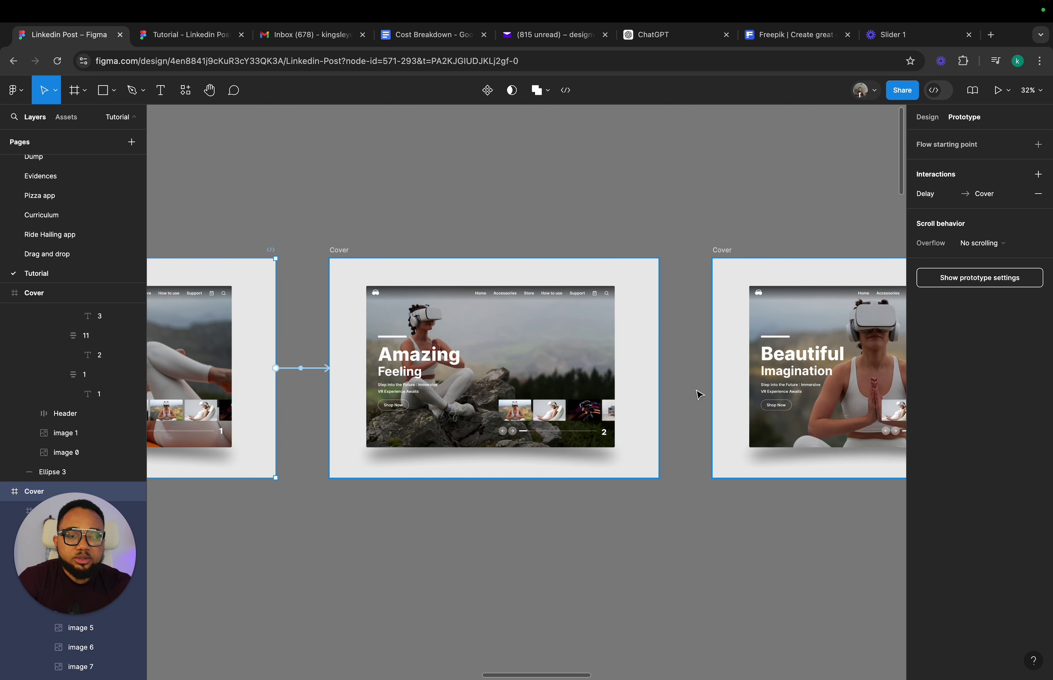
key(Escape)
click(272, 261)
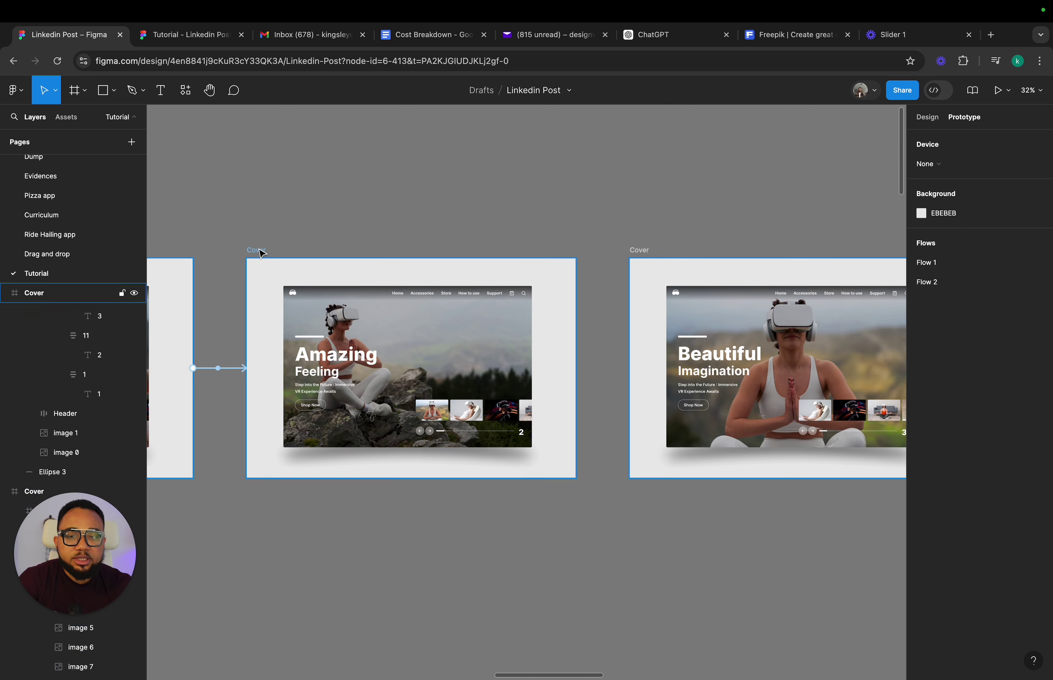
drag(576, 368, 644, 374)
click(591, 399)
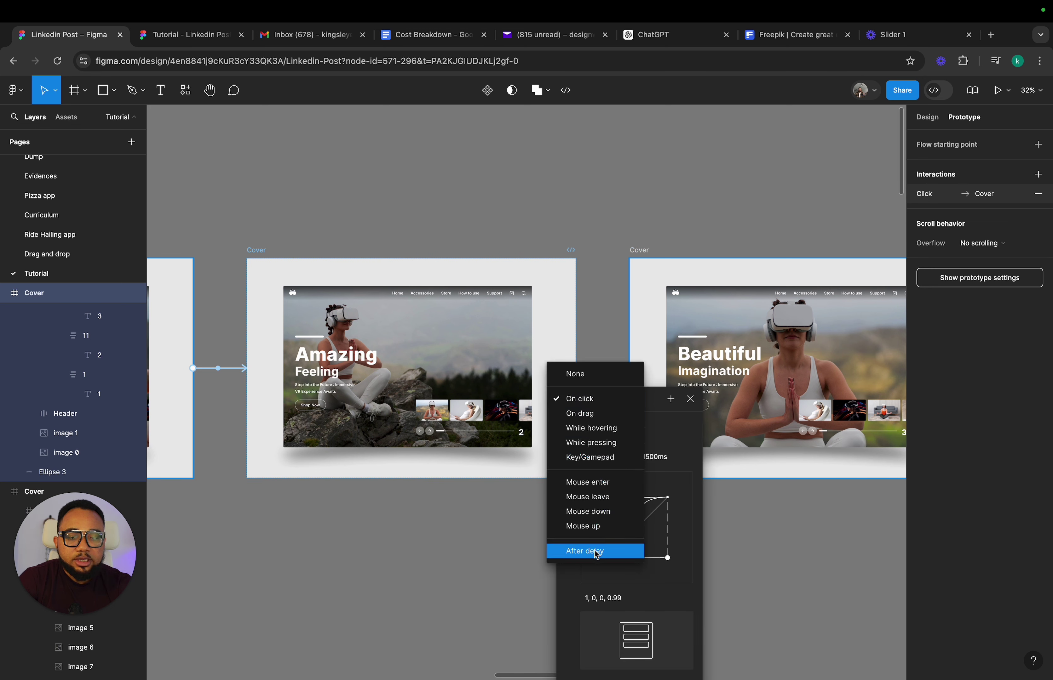
click(590, 551)
click(594, 420)
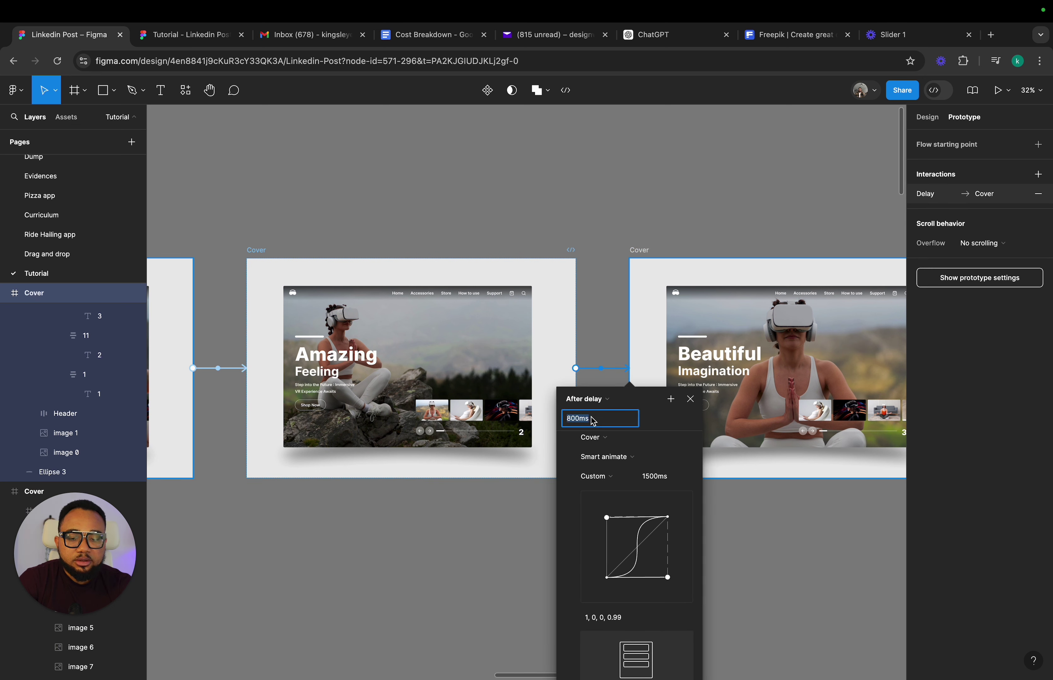
text(2000)
key(Return)
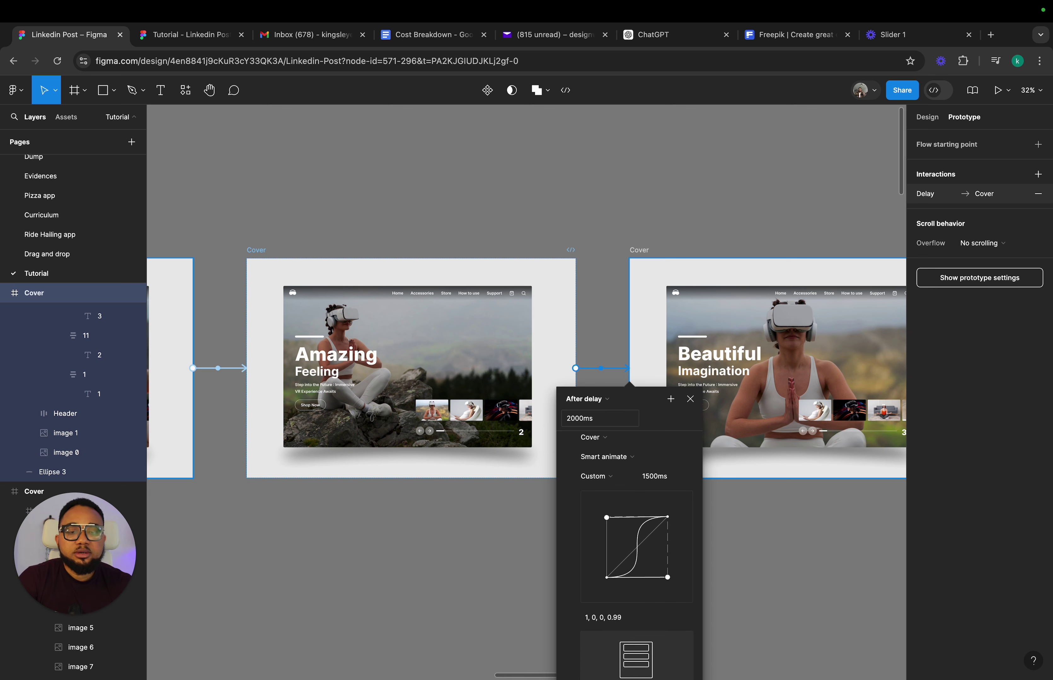
click(690, 400)
- Link Beautiful Imagination to Silent Meditation with an After delay trigger of 200 ms
scroll(530, 363, right, 10)
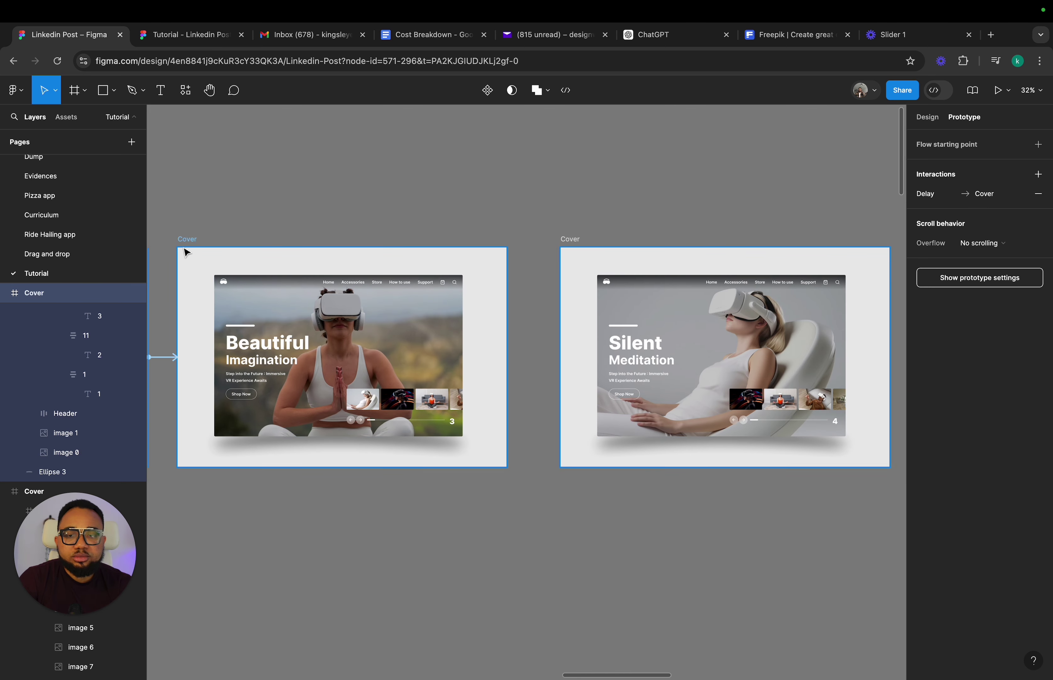
click(195, 239)
drag(506, 357, 572, 358)
click(528, 389)
click(527, 542)
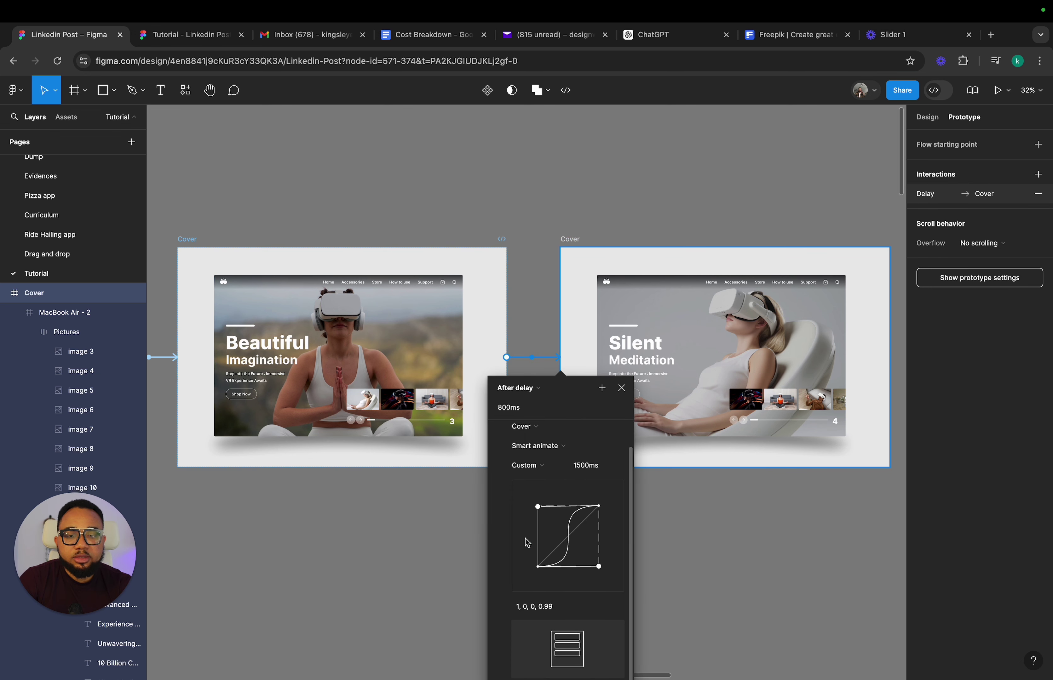
click(517, 408)
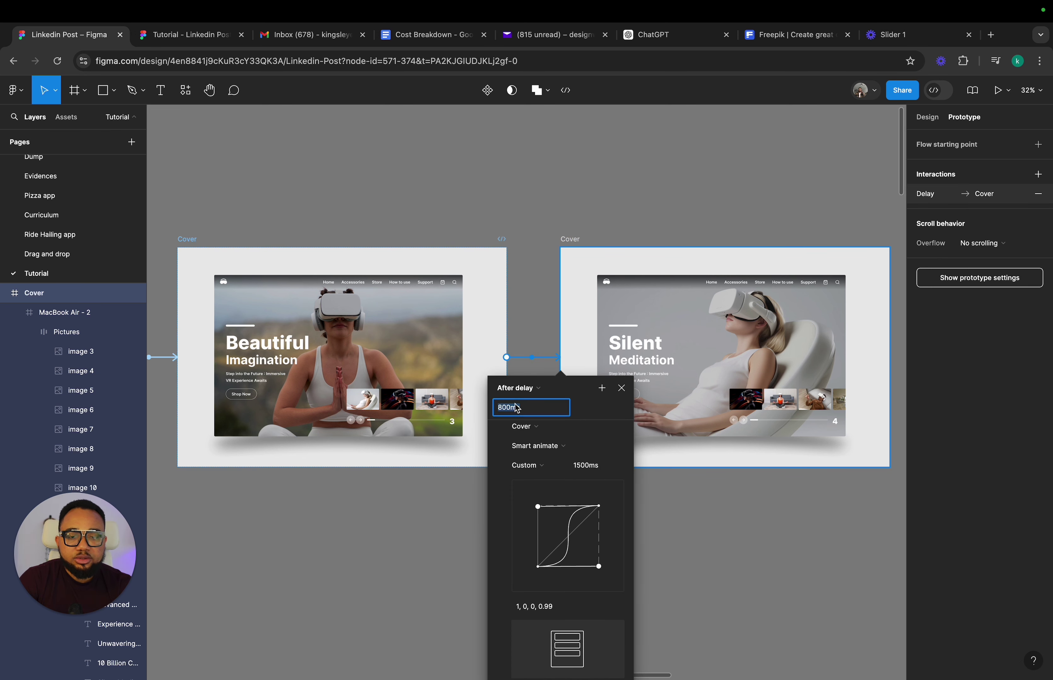
text(200)
key(Return)
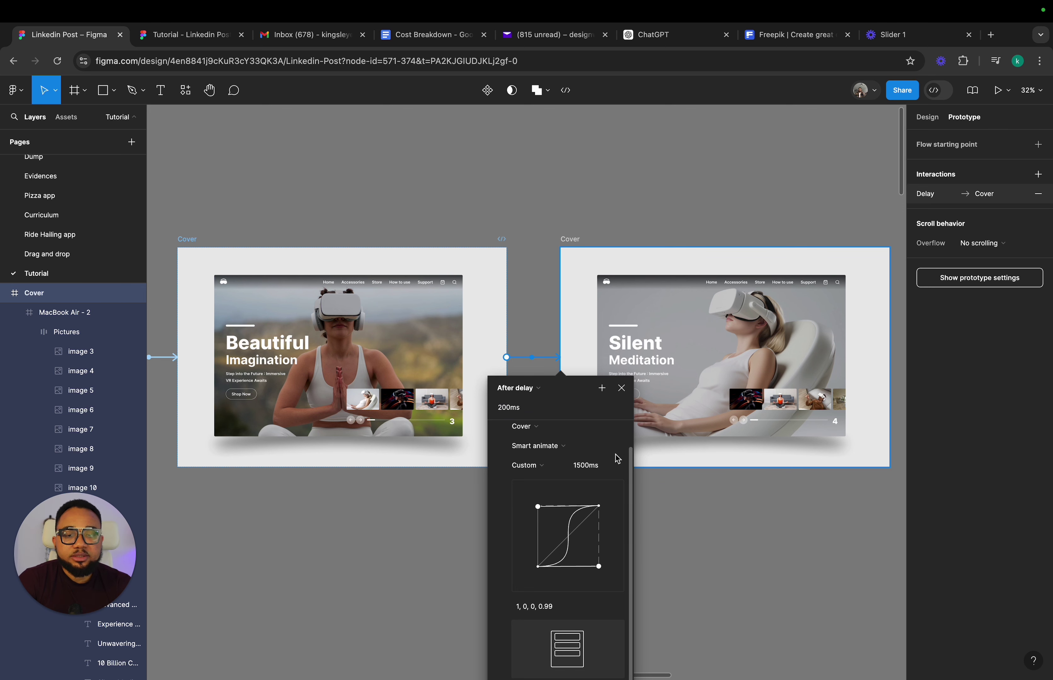
key(Escape)
scroll(410, 247, right, 5)
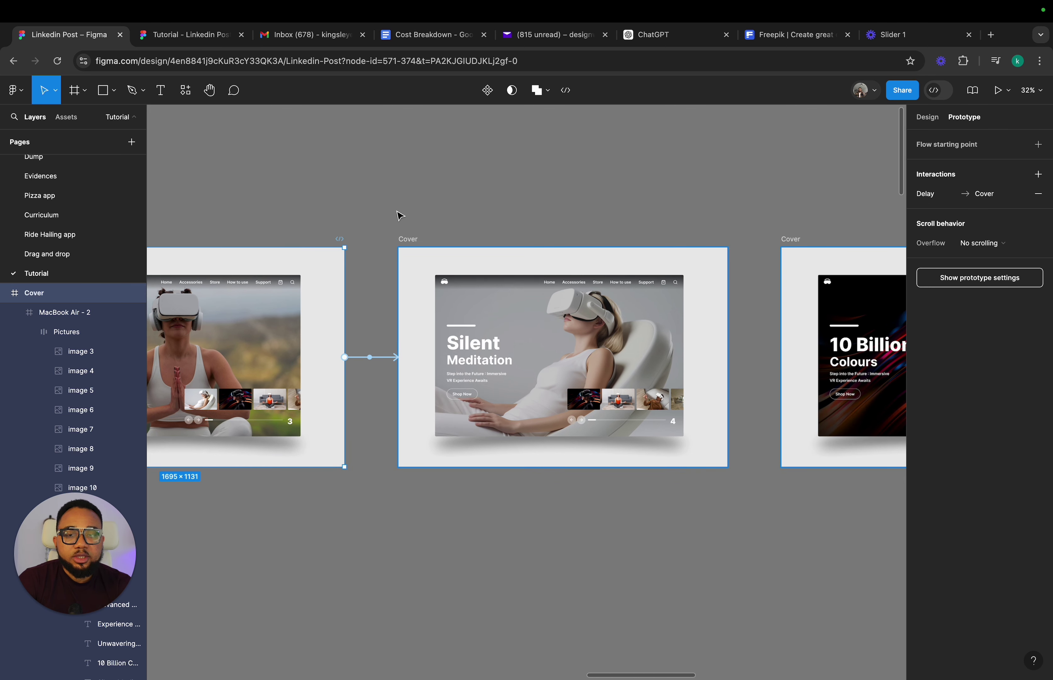
- Link Silent Meditation to 10 Billion Colours with a 2000 ms After delay trigger
click(409, 247)
drag(727, 357, 811, 360)
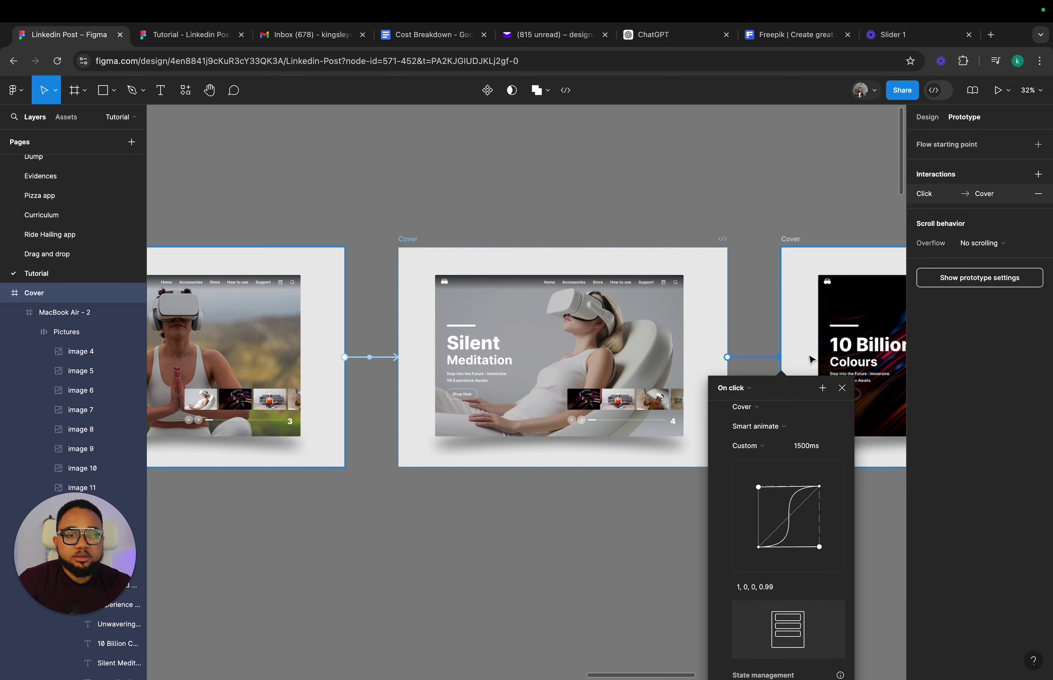
click(642, 335)
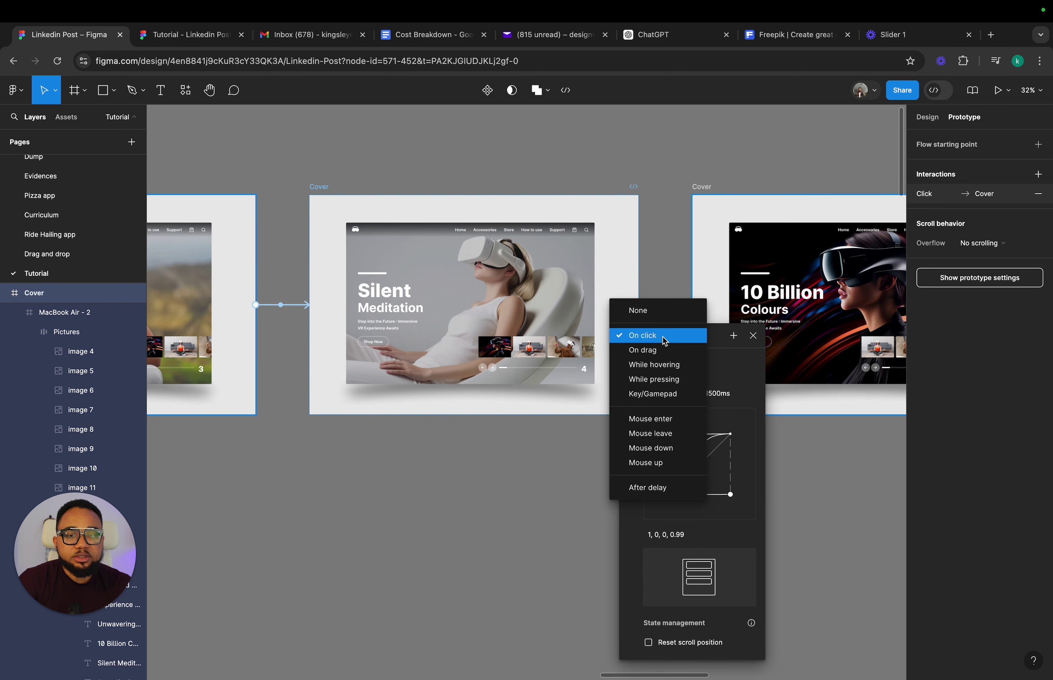
click(665, 488)
click(650, 359)
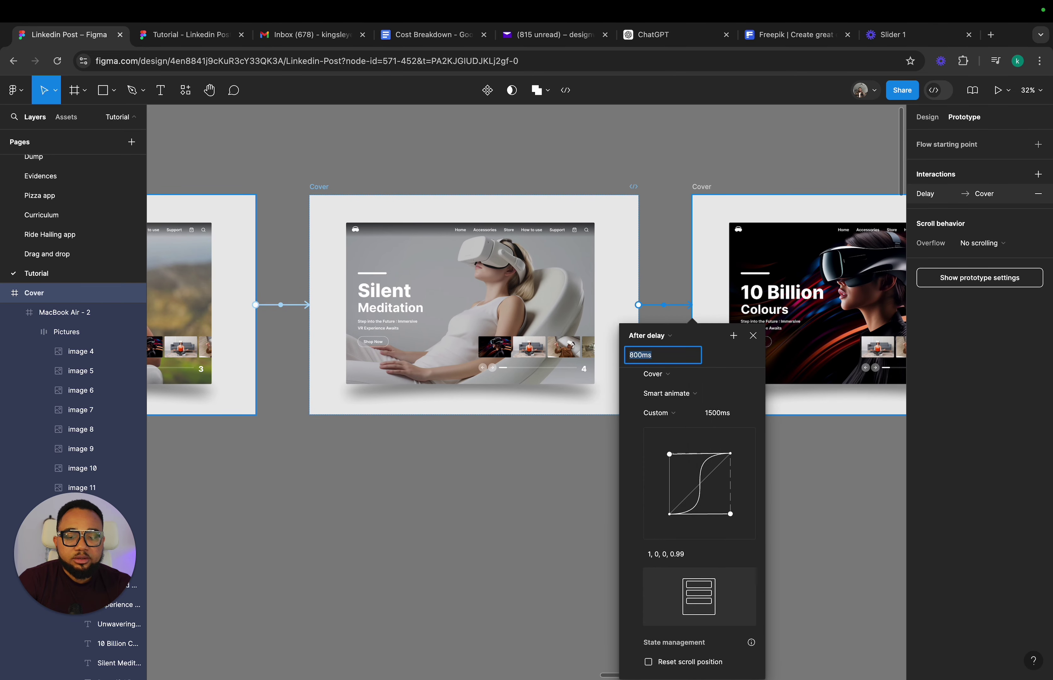
text(2000)
key(Return)
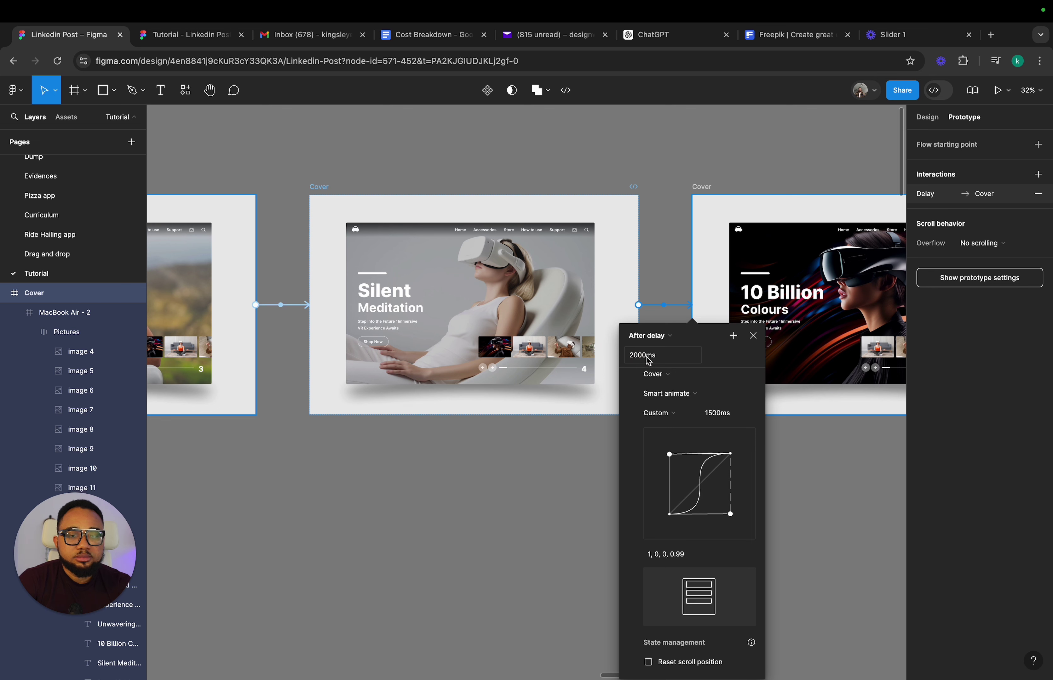
click(753, 336)
scroll(683, 296, right, 8)
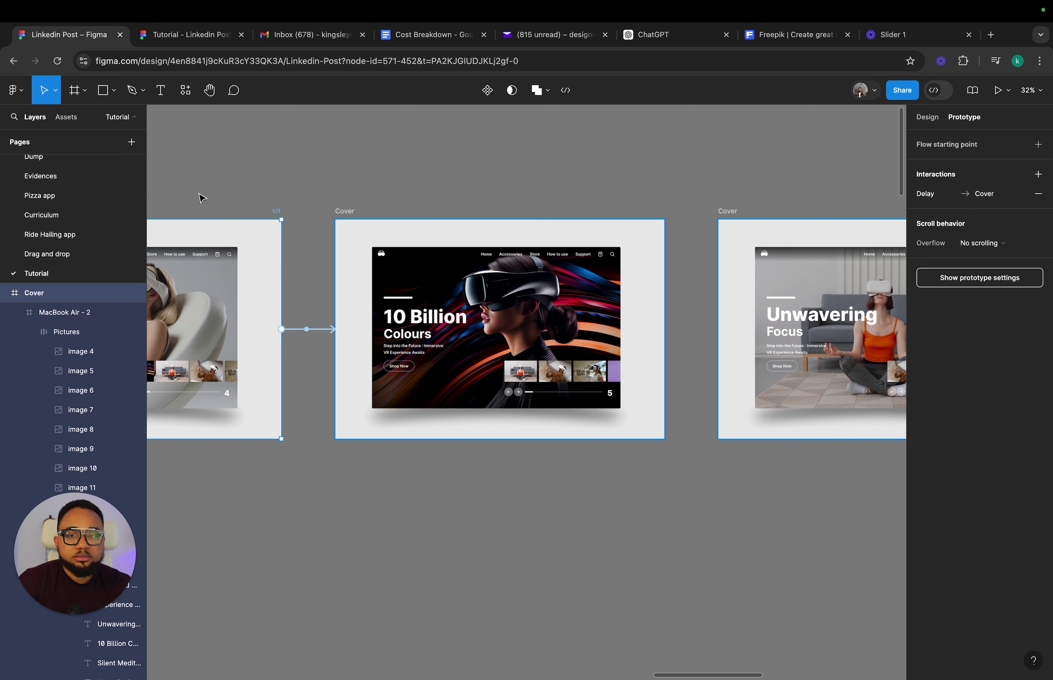
- Link 10 Billion Colours to Unwavering Focus with a 2000 ms After delay trigger
click(342, 212)
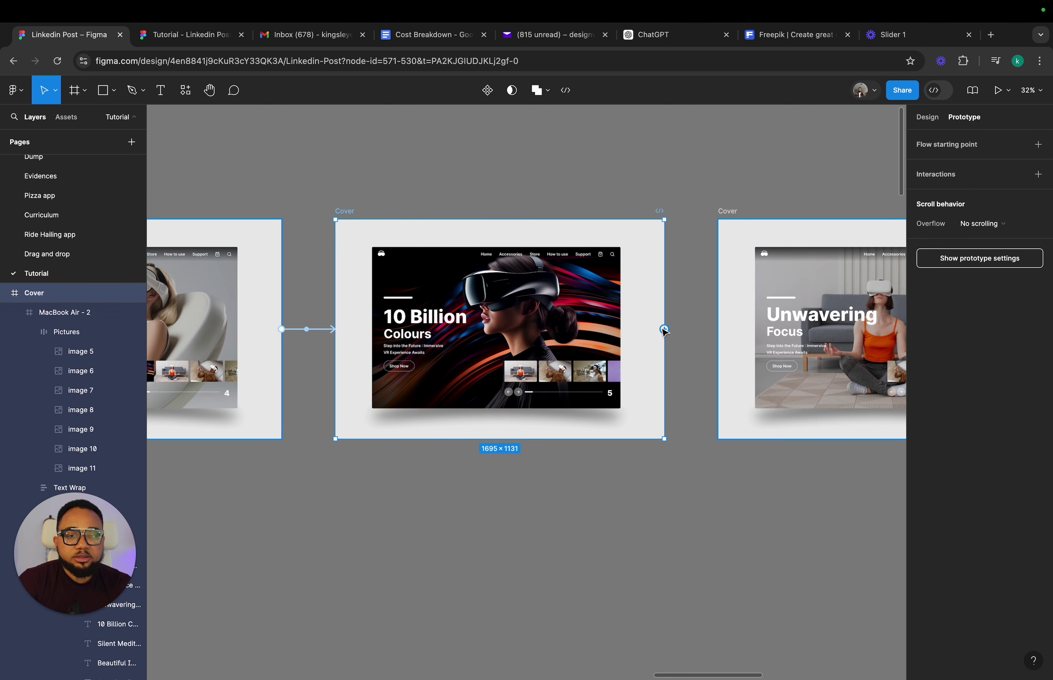
drag(663, 329, 734, 335)
click(665, 360)
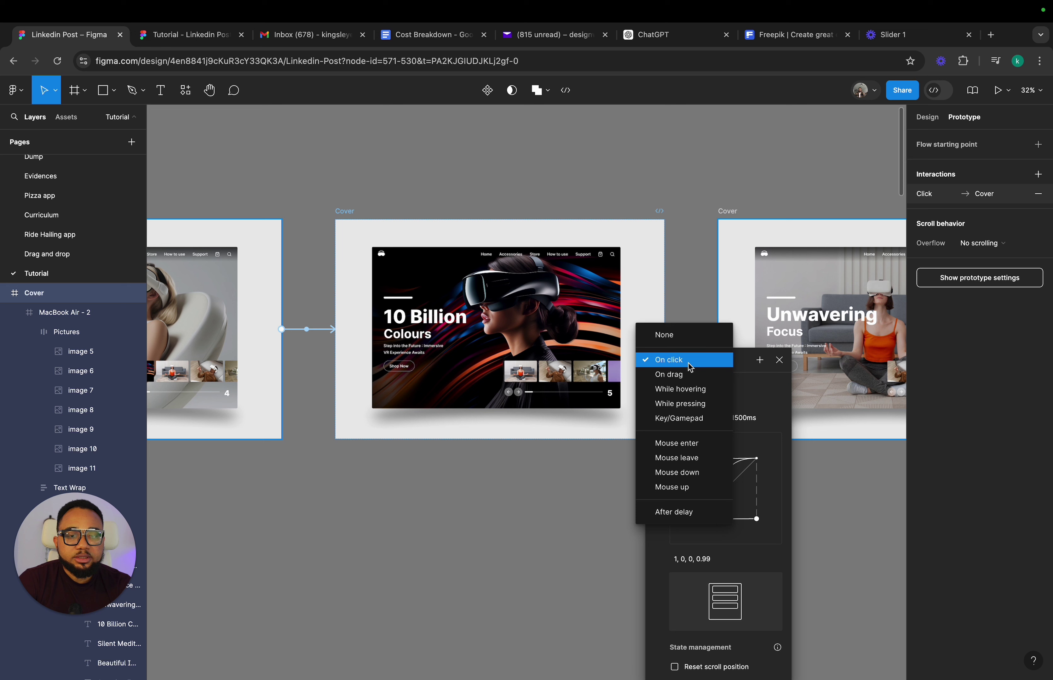
click(678, 513)
click(679, 381)
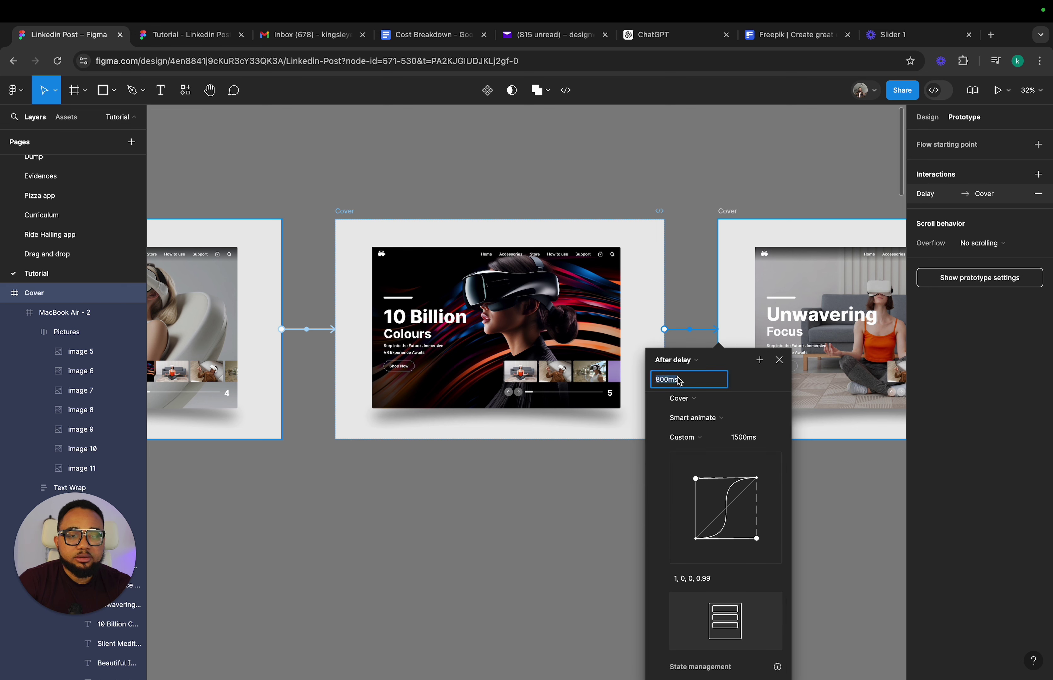
text(2000)
key(Return)
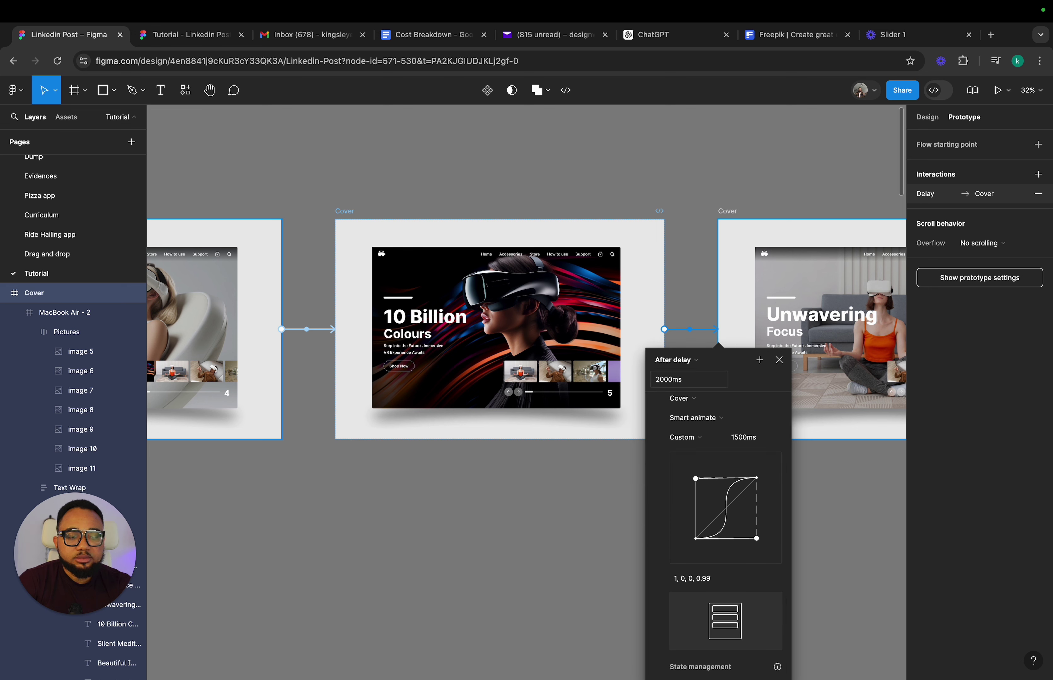
click(779, 359)
scroll(776, 364, right, 10)
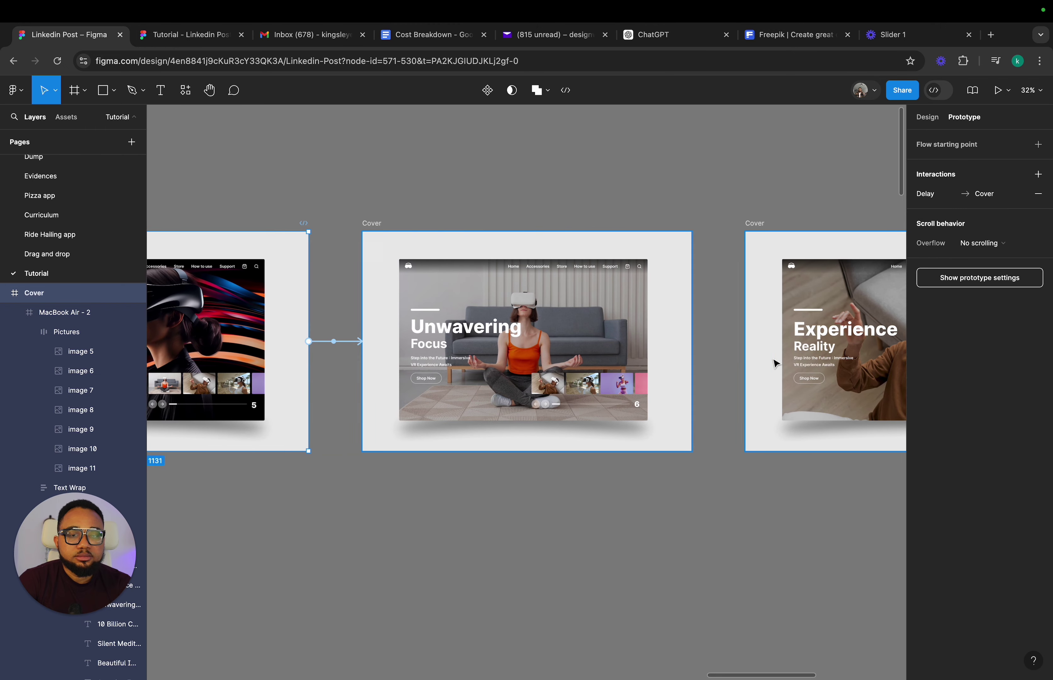
- Link Unwavering Focus to Experience Reality with a 2000 ms After delay trigger
click(352, 226)
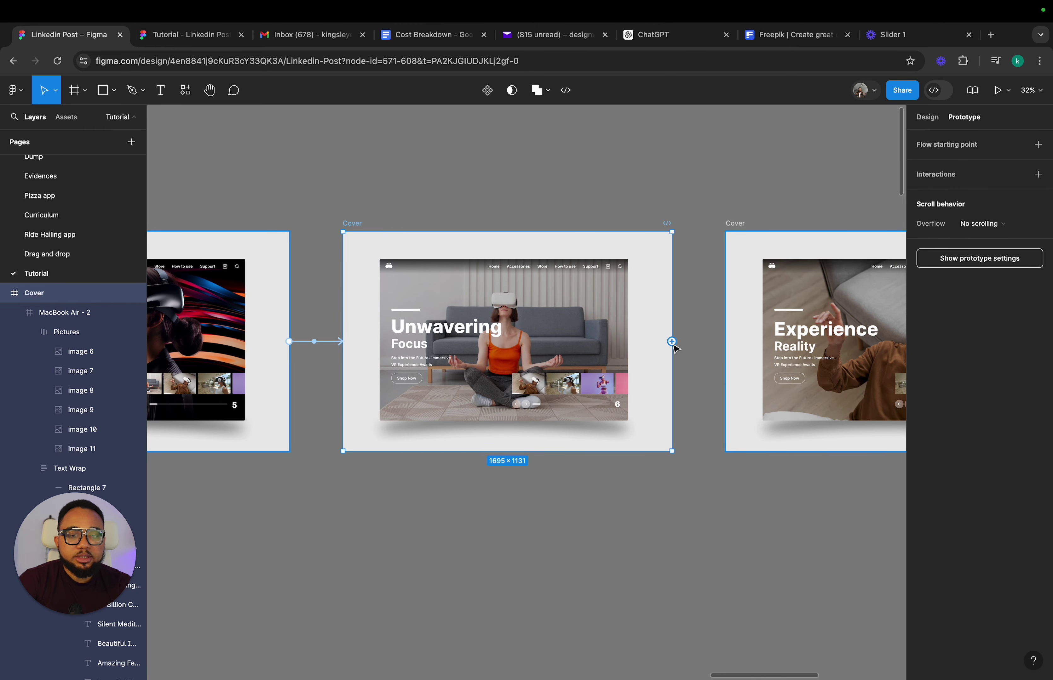
drag(672, 341, 753, 349)
click(681, 375)
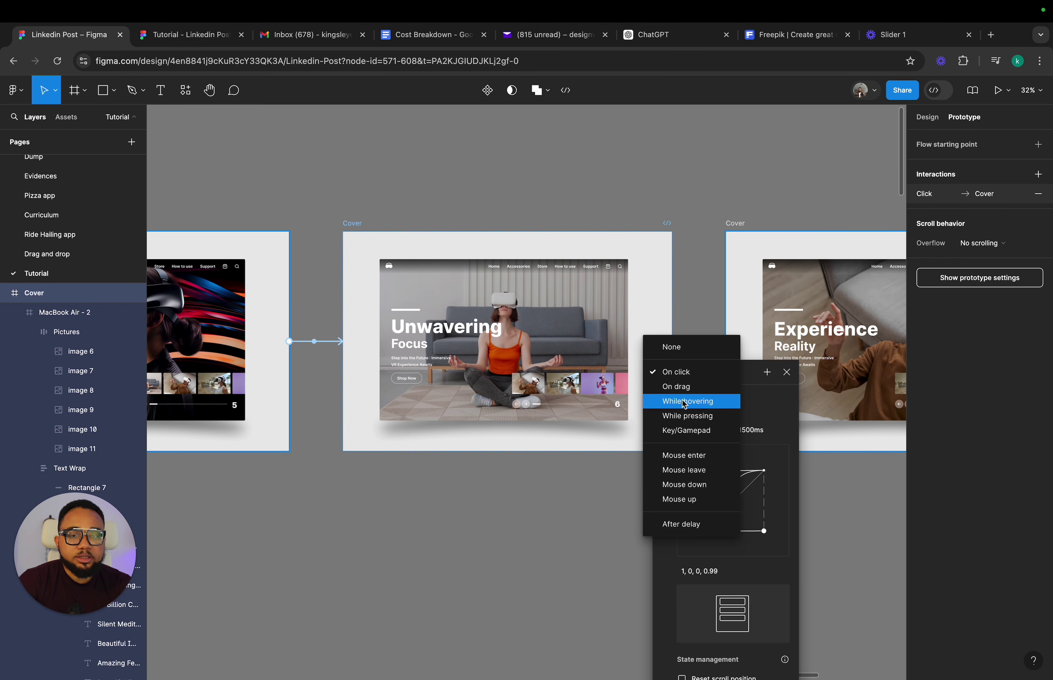
click(683, 524)
click(688, 391)
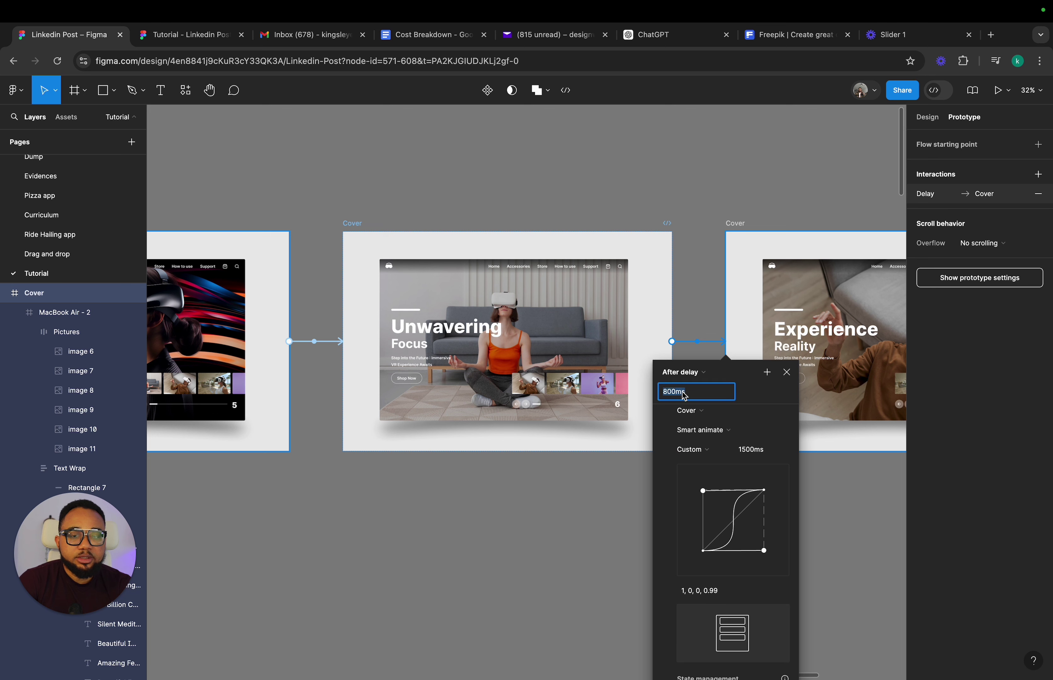
text(2000)
key(Return)
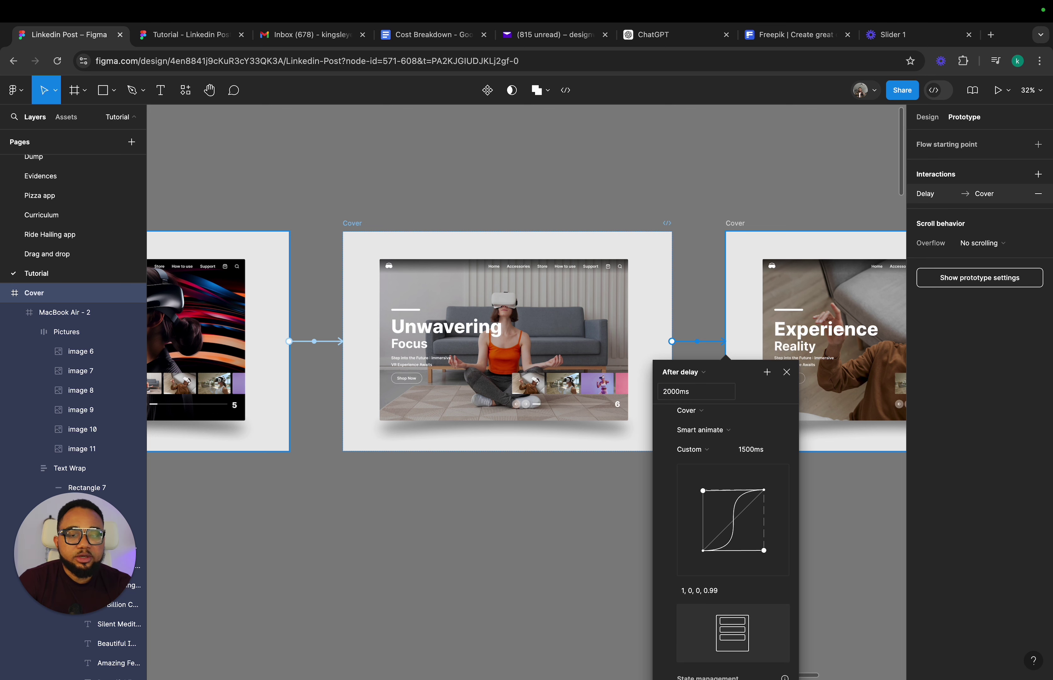
click(787, 372)
- Link Experience Reality to Advanced AR Solution with an After delay trigger of 2000ms
scroll(456, 255, right, 8)
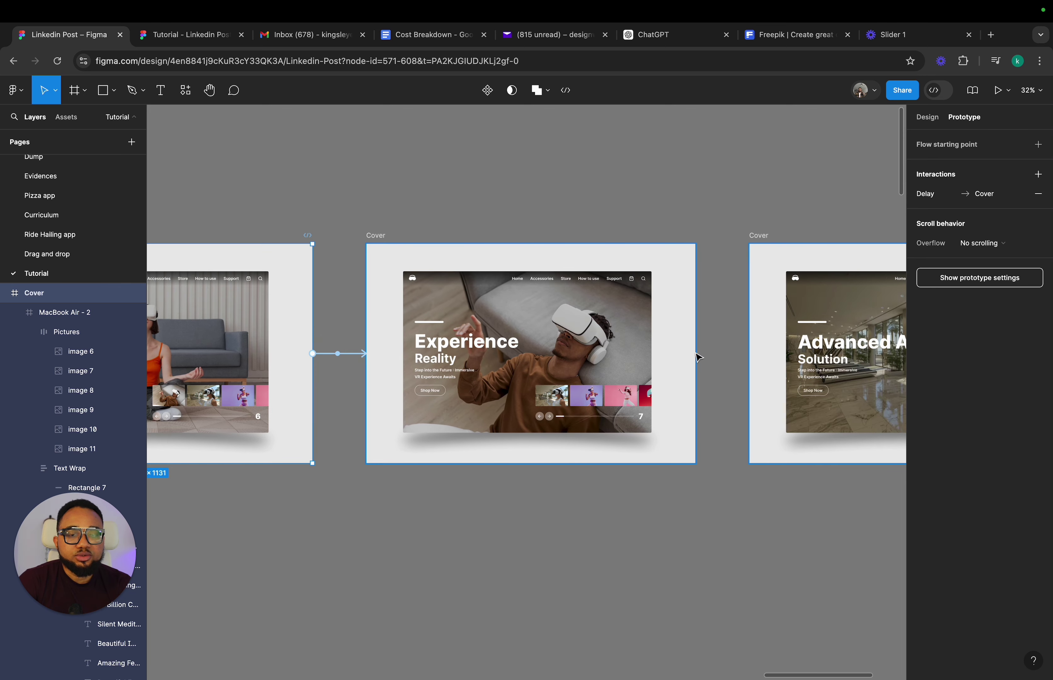
click(379, 249)
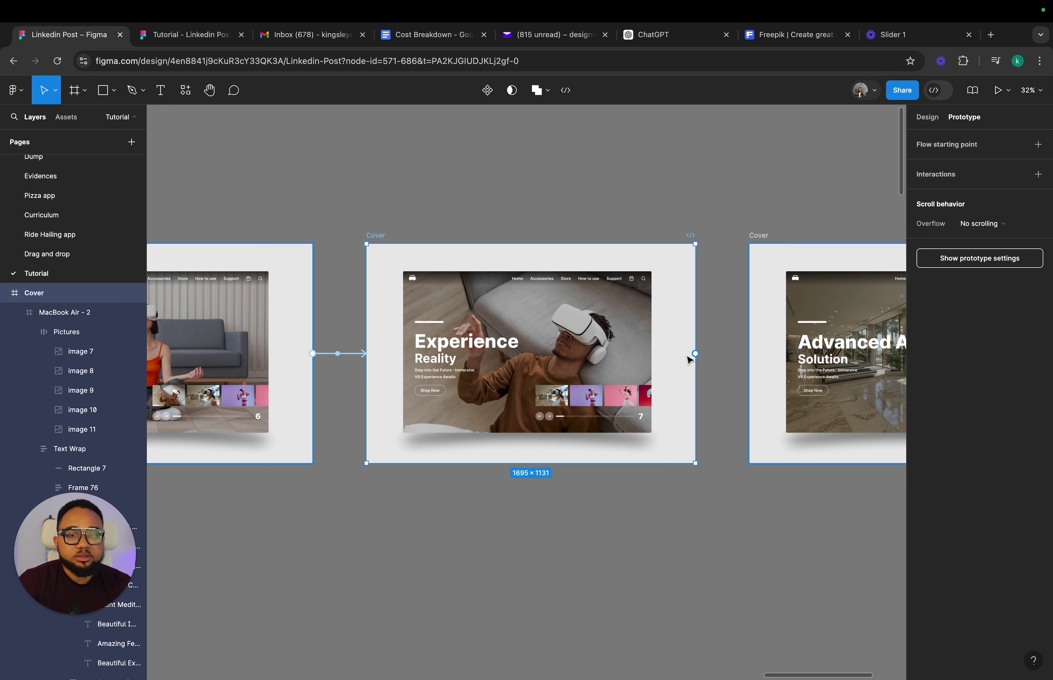
drag(707, 354, 755, 358)
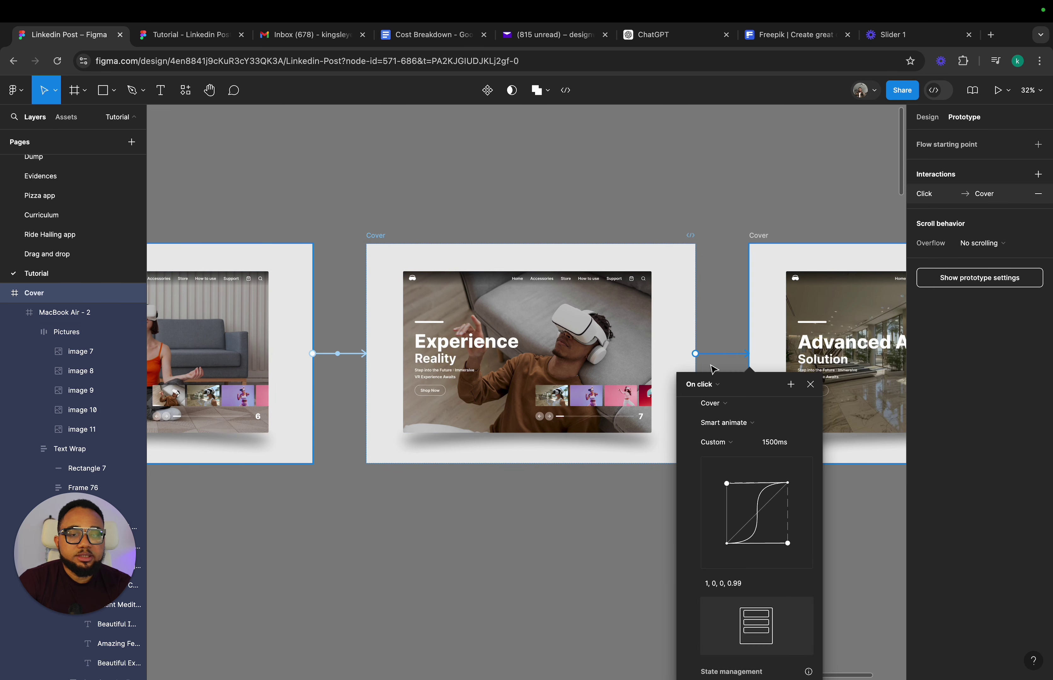
click(696, 381)
click(704, 537)
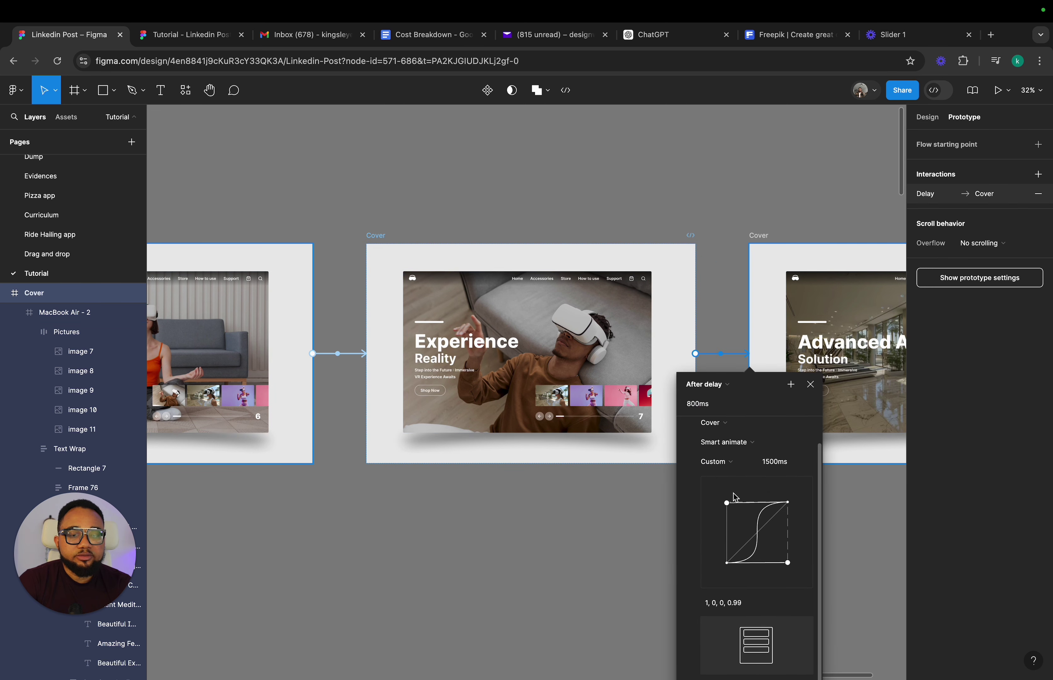
click(703, 404)
text(2000)
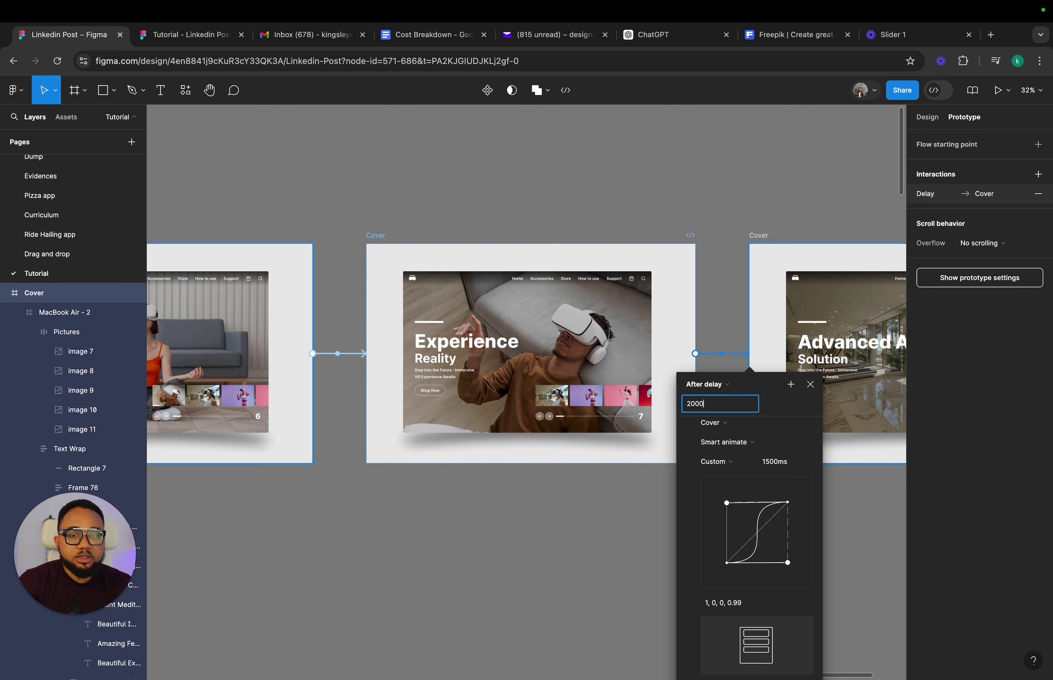
key(Return)
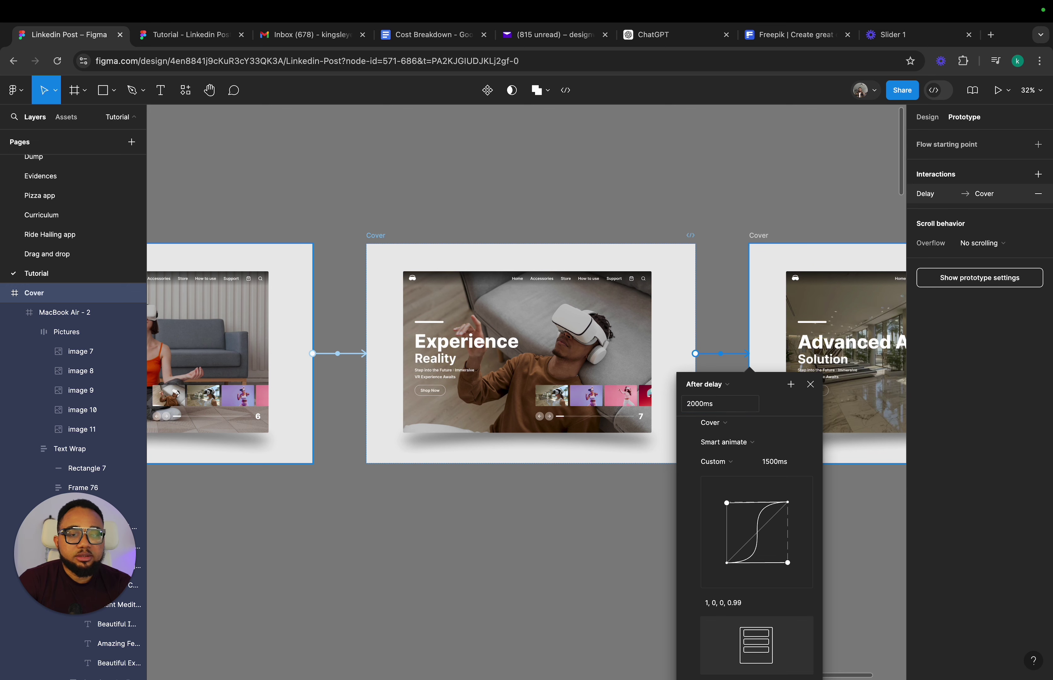
click(809, 385)
- Present the carousel starting from the first slide, Beautiful Experience
scroll(487, 354, right, 10)
scroll(336, 259, down, 5)
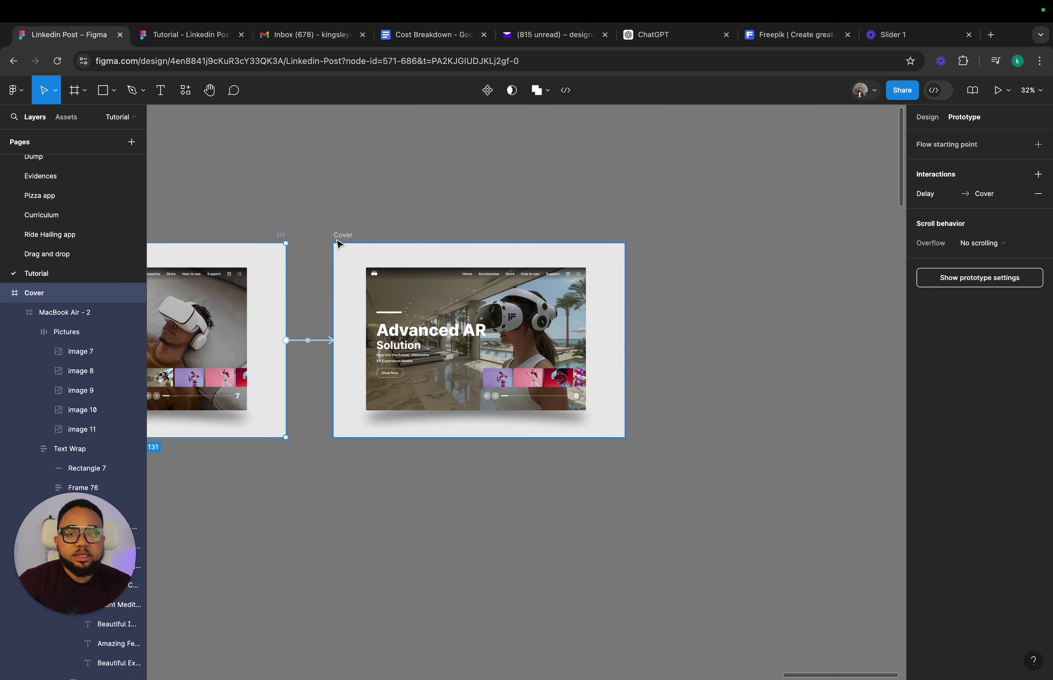
scroll(342, 243, left, 10)
scroll(344, 245, left, 10)
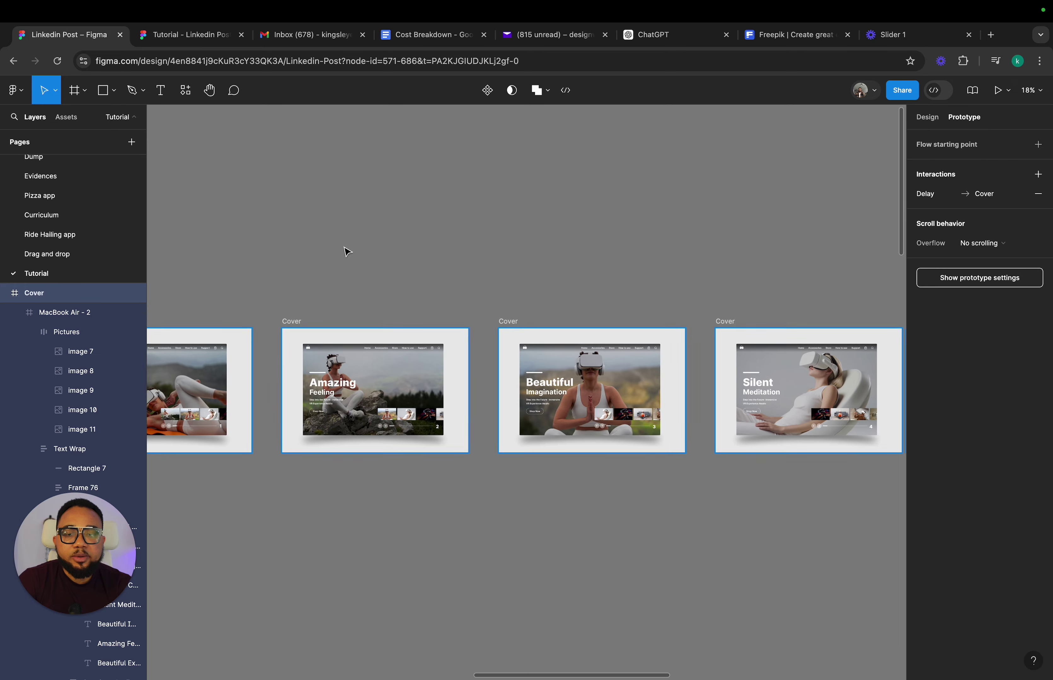
click(927, 118)
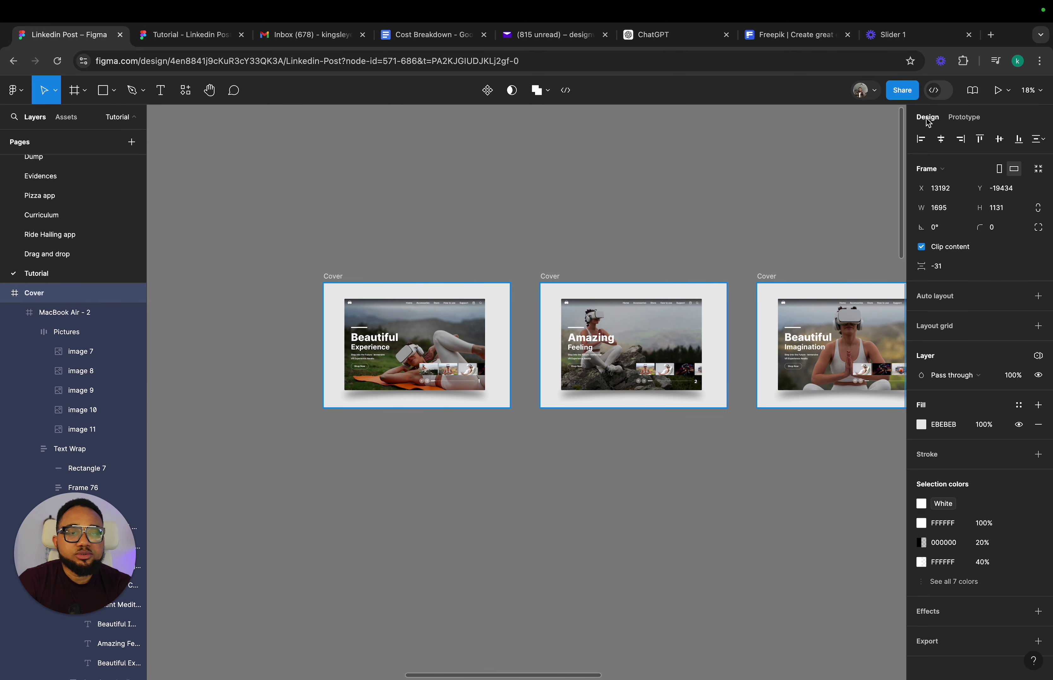
click(359, 269)
click(334, 277)
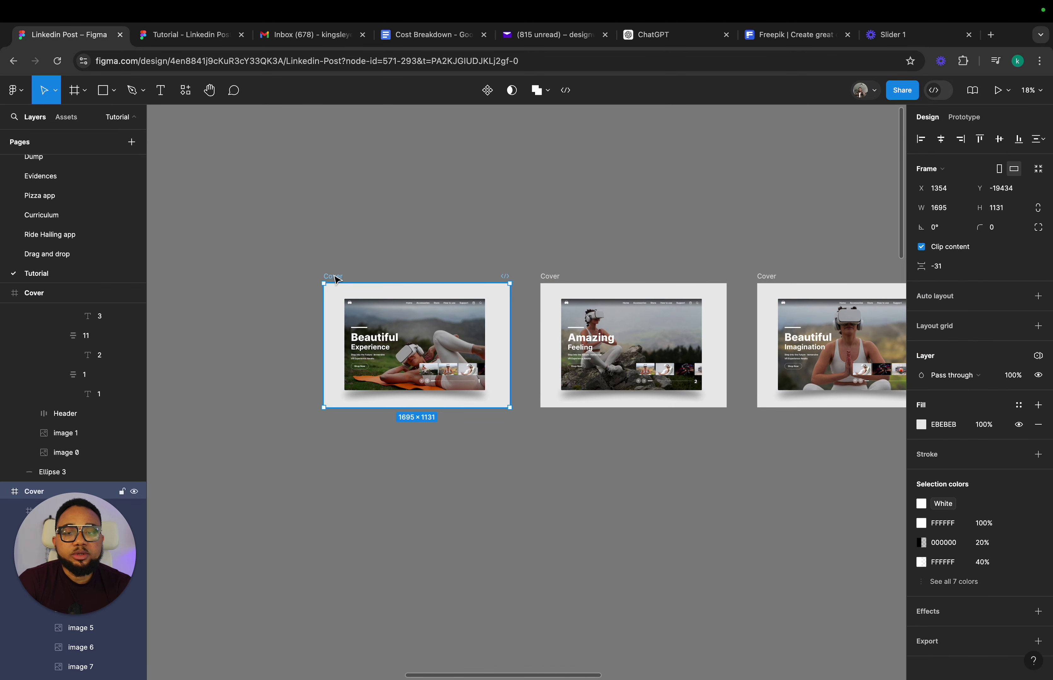
click(998, 90)
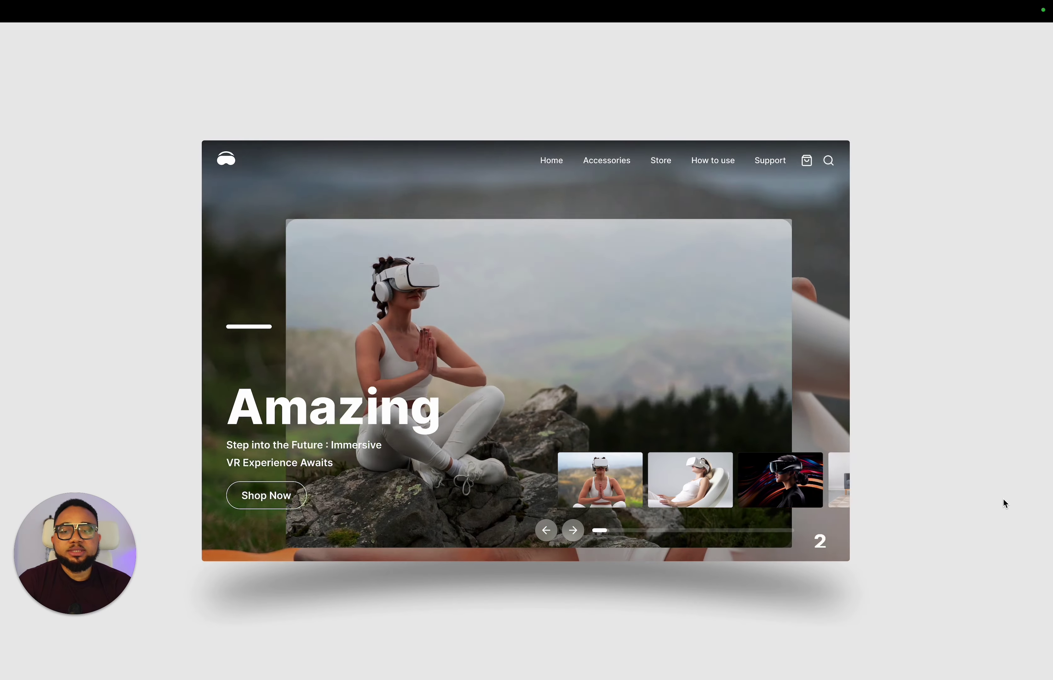